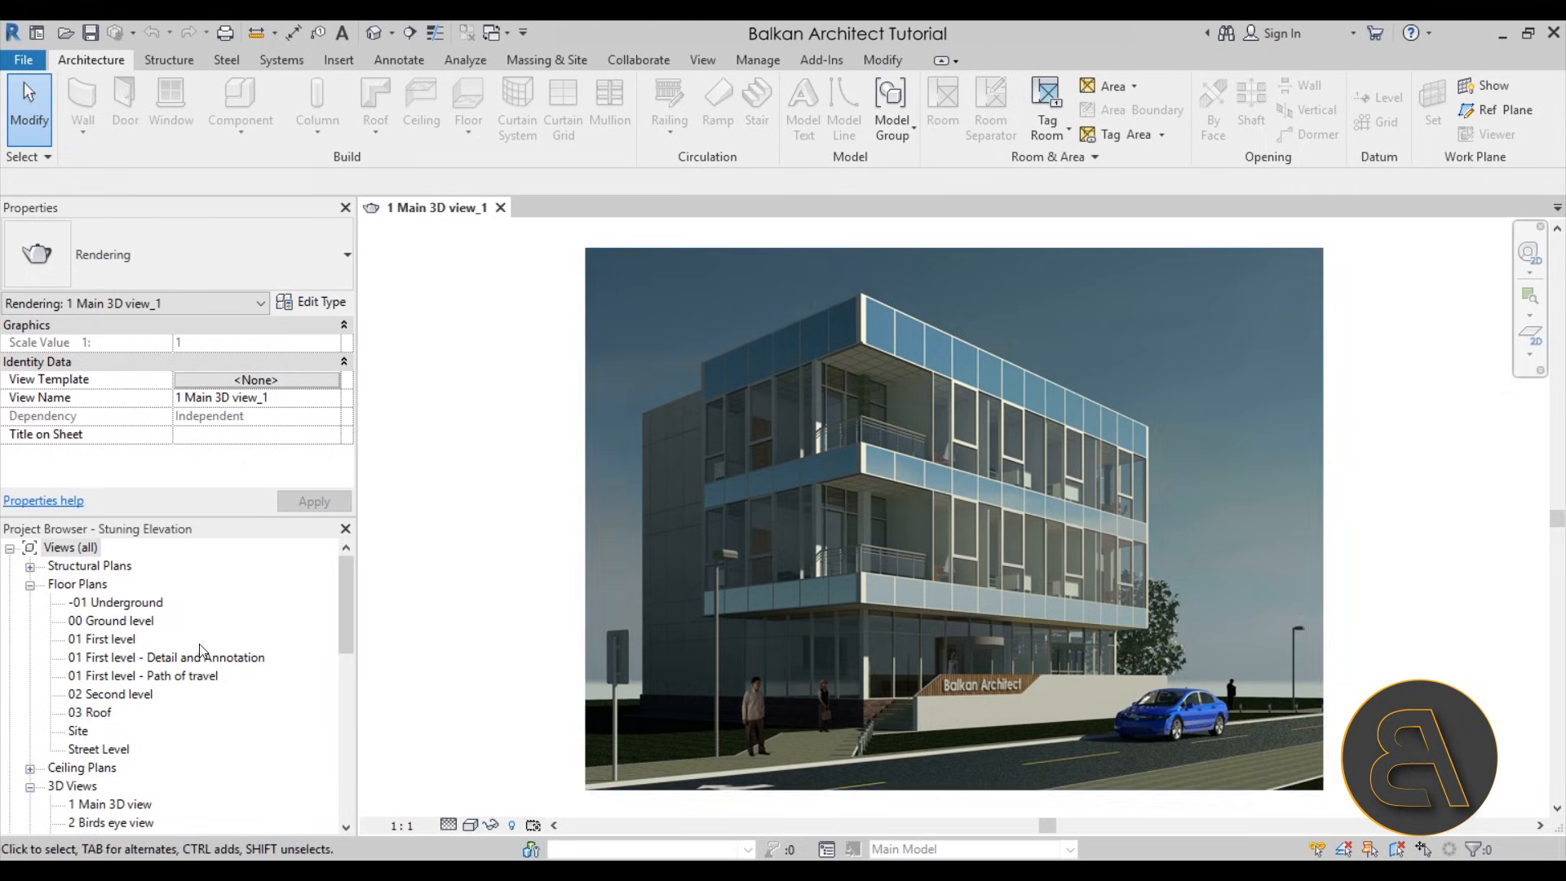
# Open the 01 First level - Detail and Annotation floor plan and look over its layout and the available project views
pyautogui.doubleClick(132, 657)
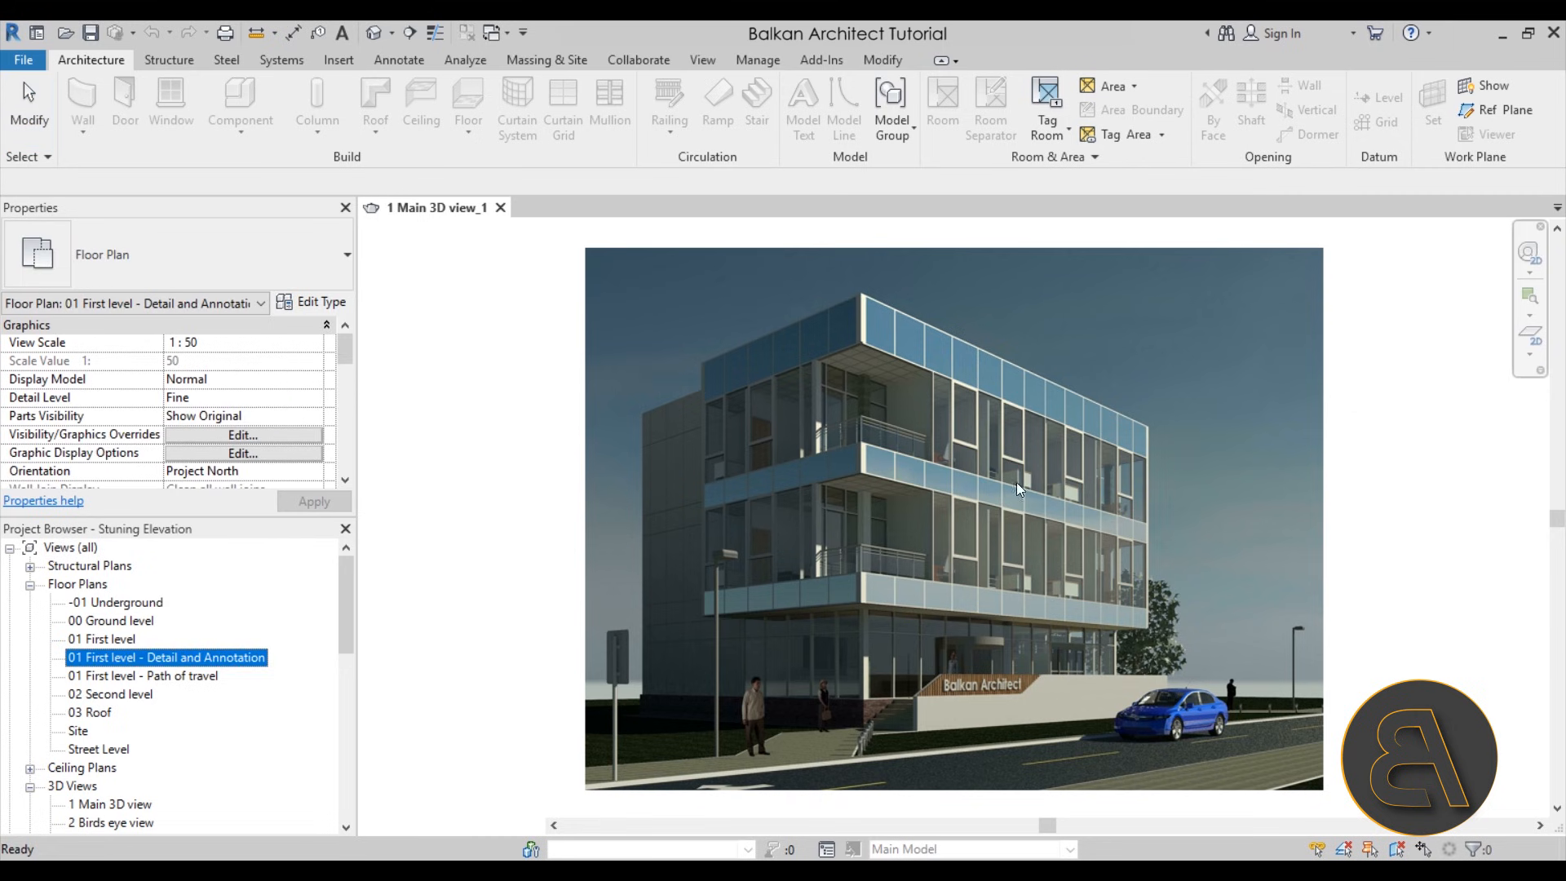
pyautogui.scroll(5, 877, 504)
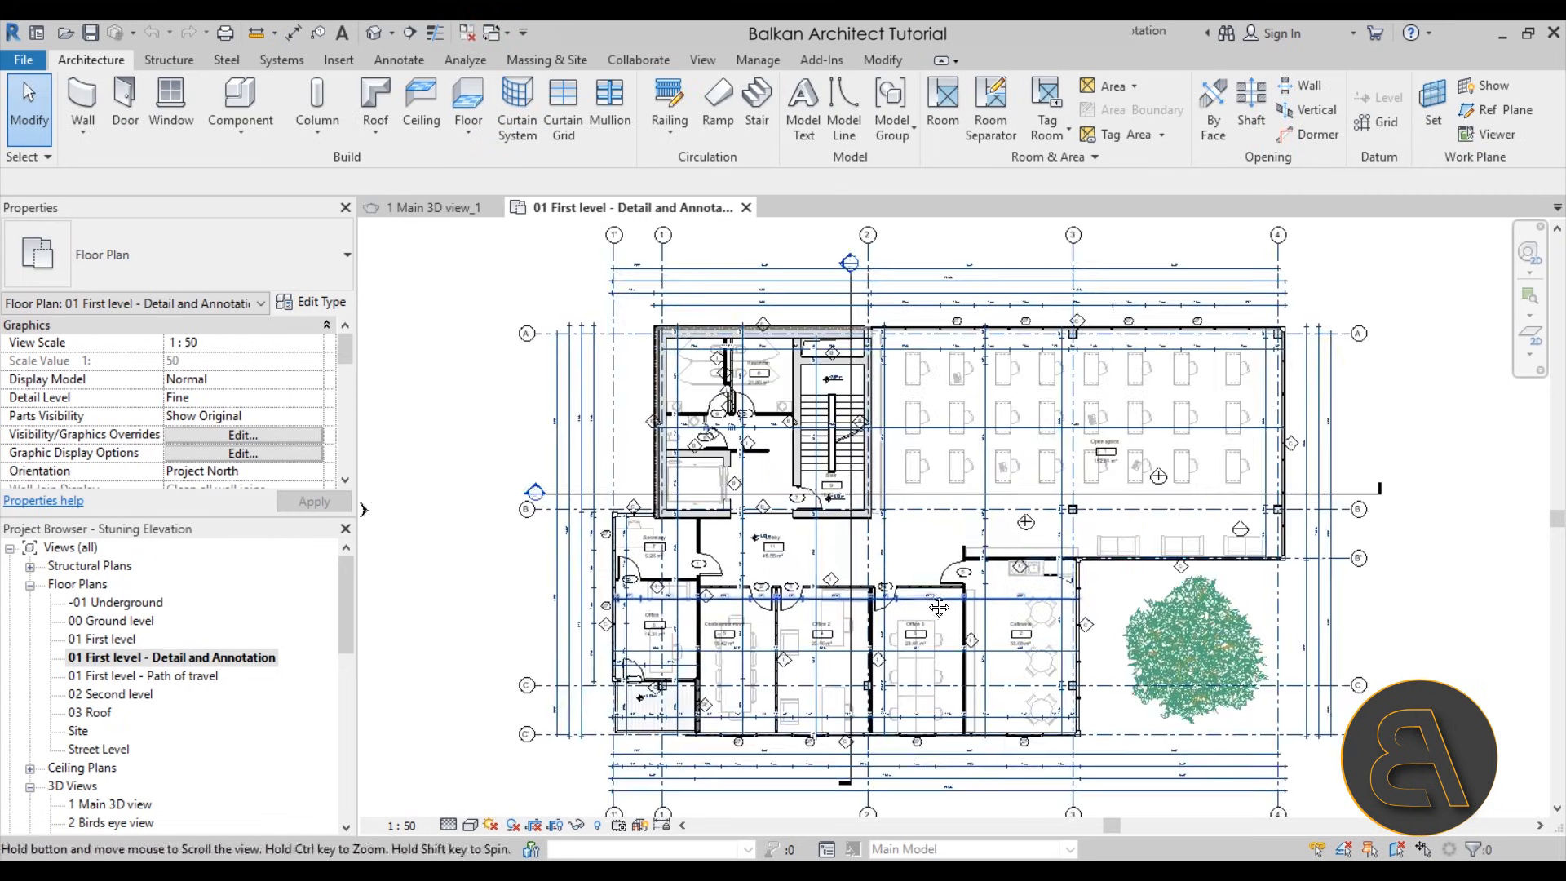
pyautogui.scroll(-1, 204, 644)
pyautogui.scroll(-5, 203, 644)
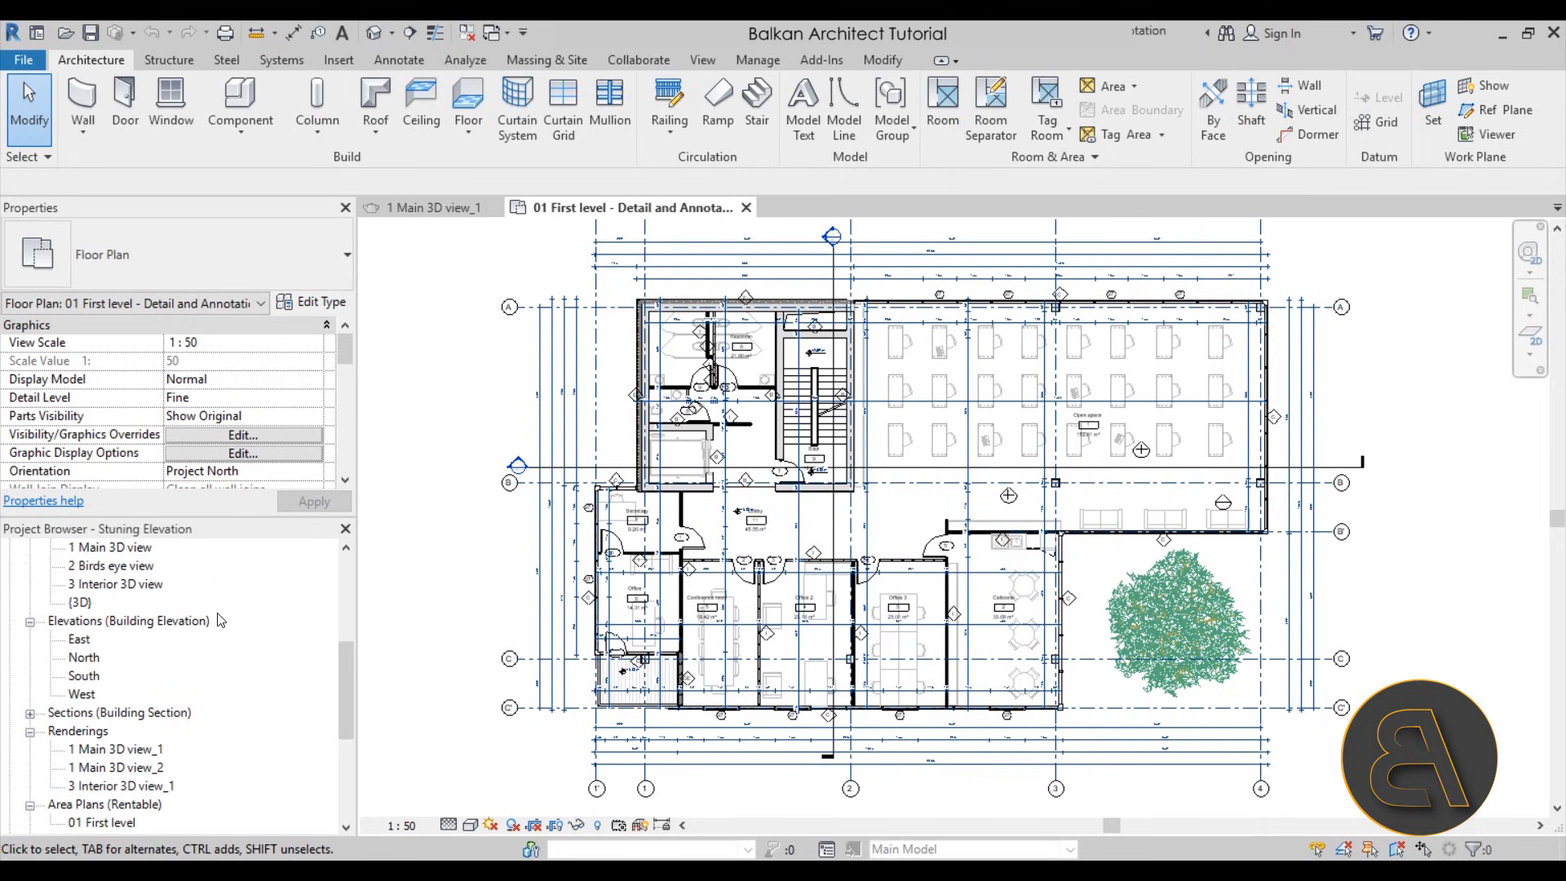
pyautogui.scroll(3, 179, 693)
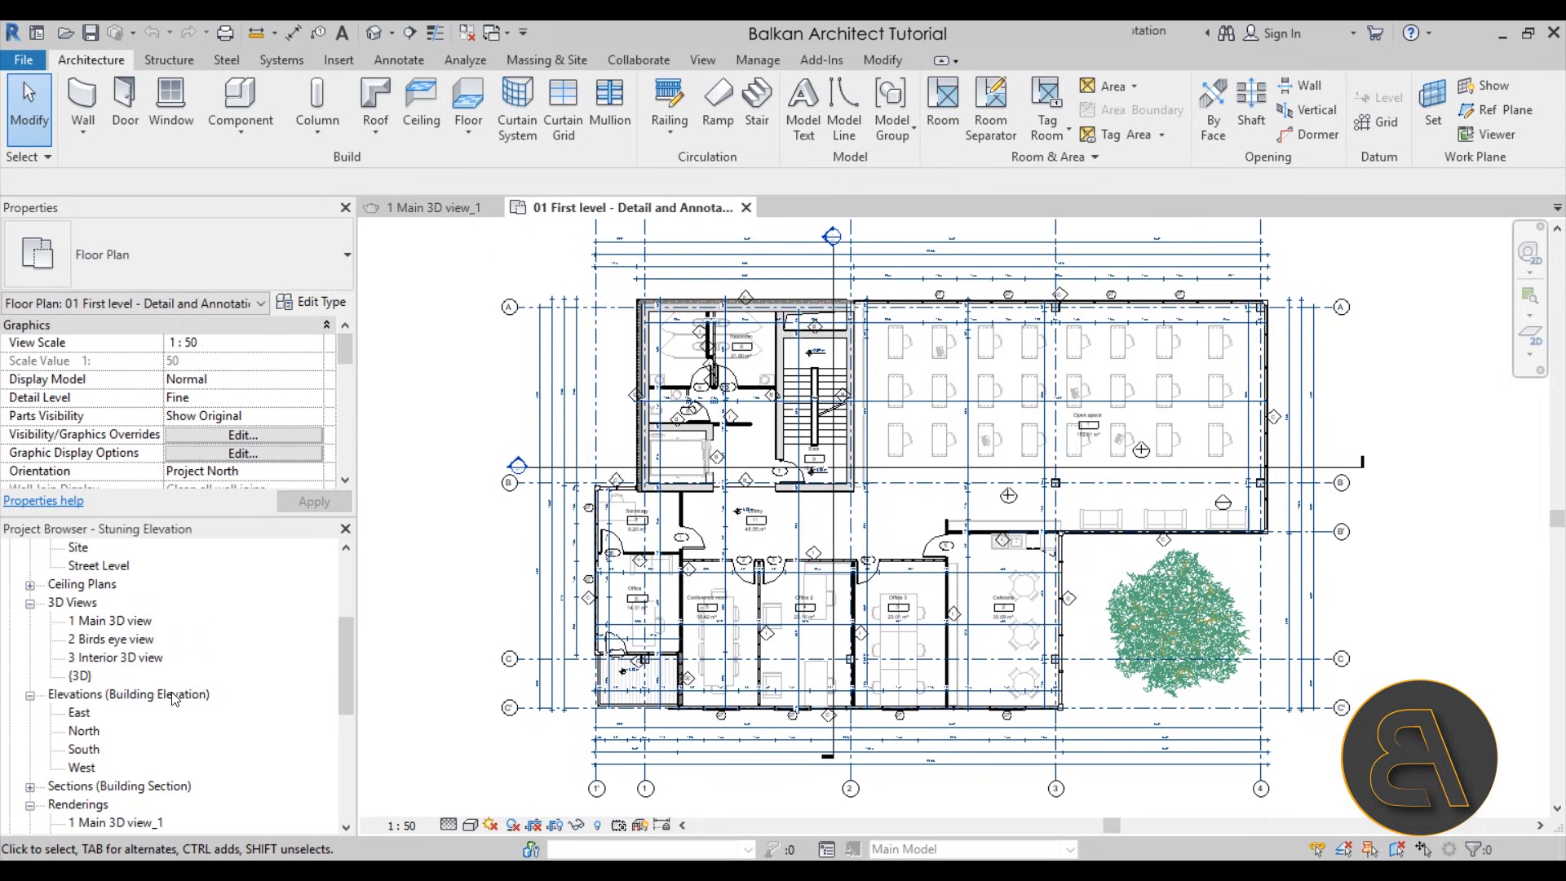
# Open Section 2 from its section marker in the floor plan and examine the cut through the building
pyautogui.doubleClick(829, 236)
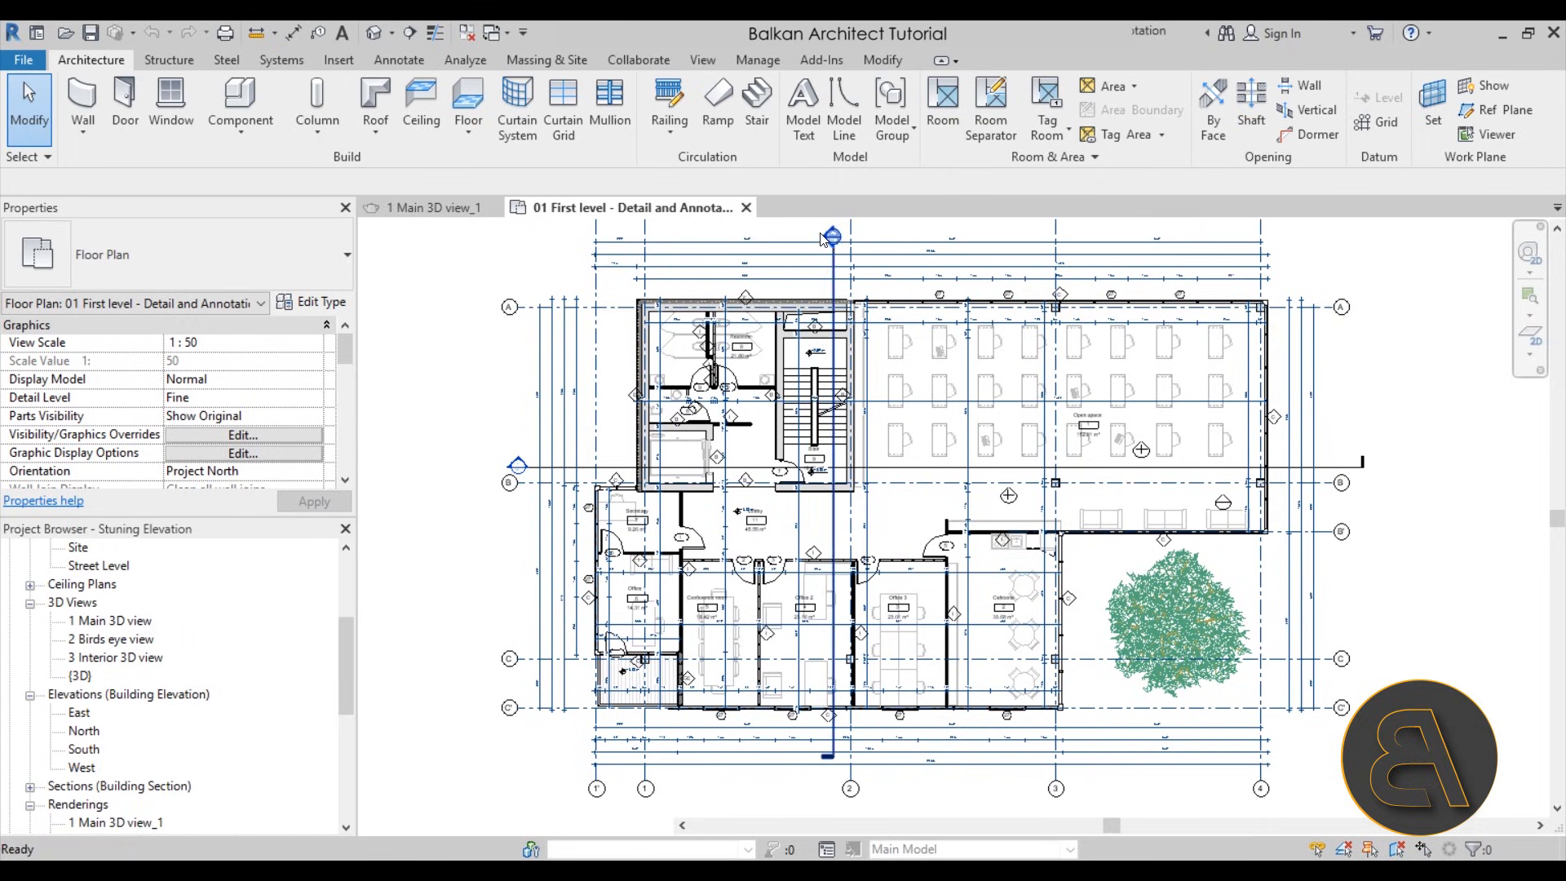
pyautogui.moveTo(1023, 543); pyautogui.dragTo(979, 540, button='middle')
pyautogui.scroll(5, 901, 526)
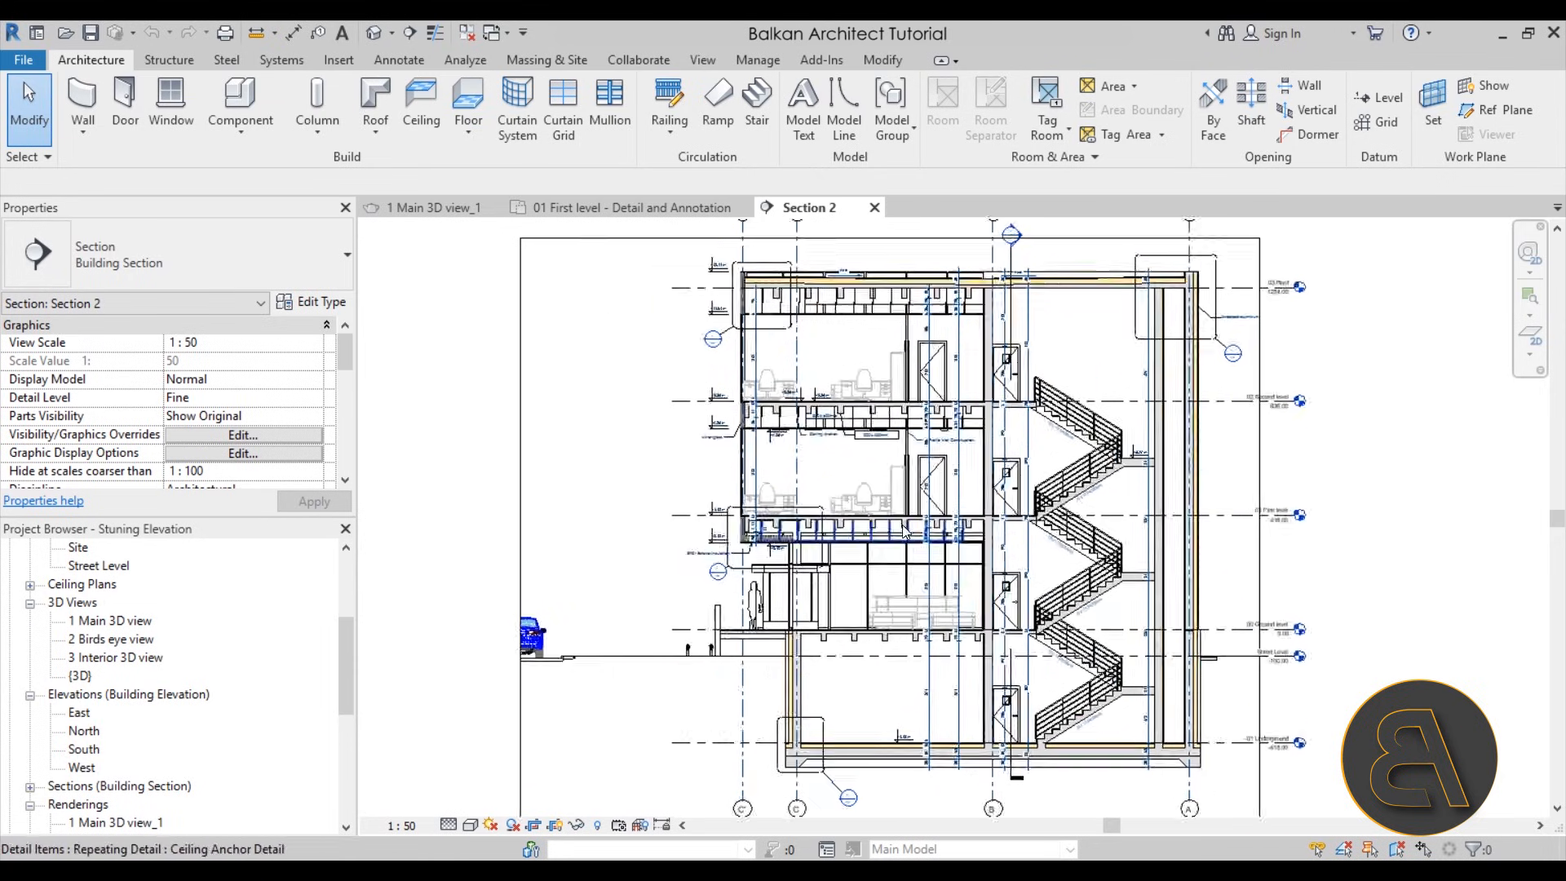
pyautogui.scroll(-5, 702, 473)
pyautogui.moveTo(761, 527); pyautogui.dragTo(724, 536, button='middle')
pyautogui.moveTo(756, 429); pyautogui.dragTo(752, 481, button='middle')
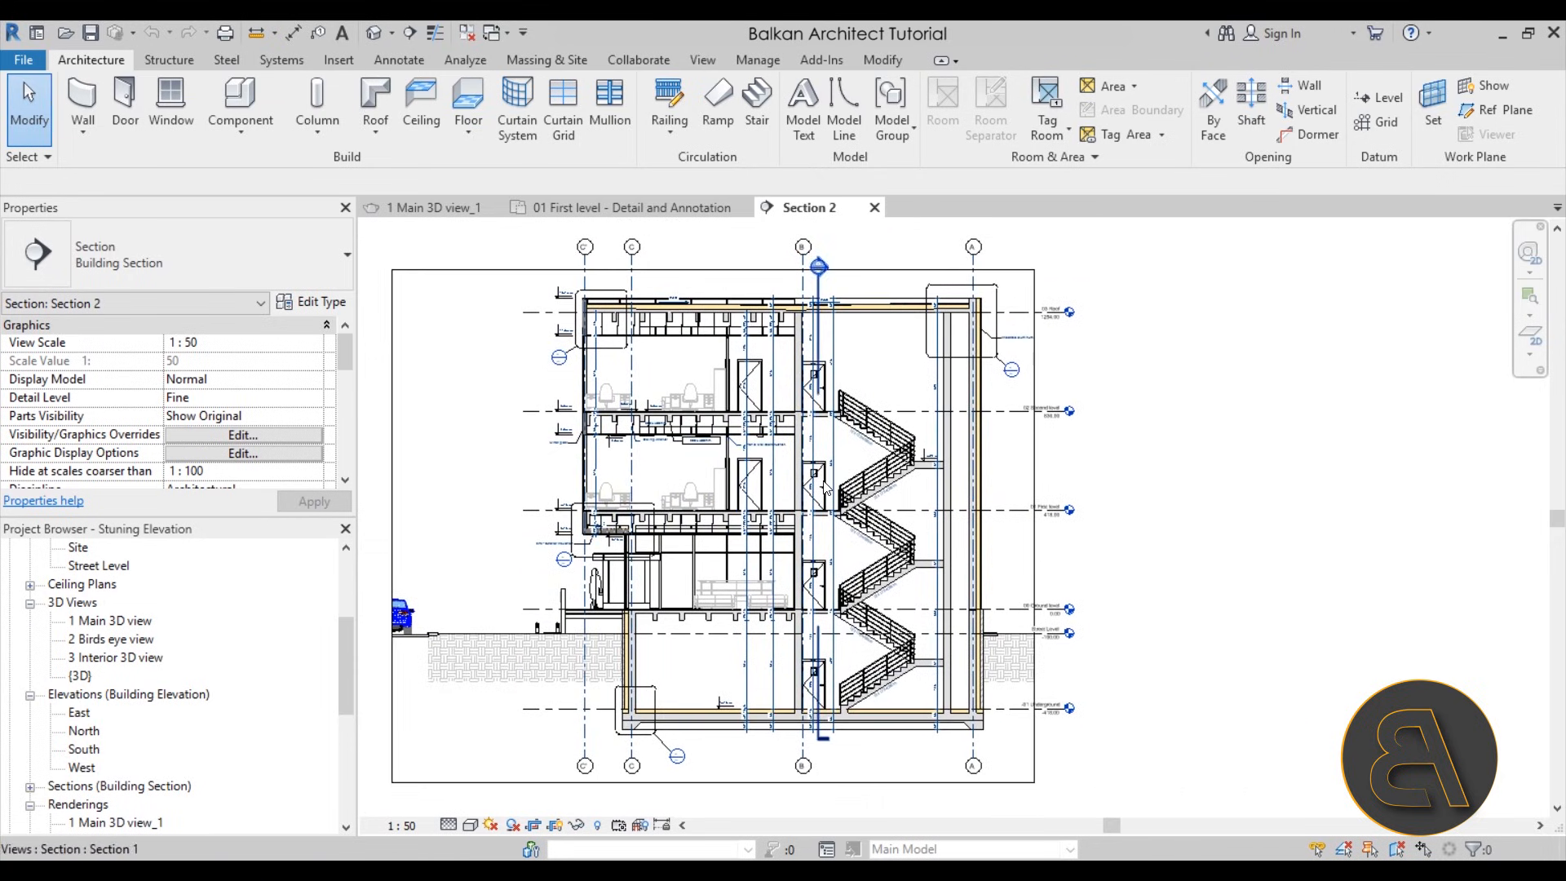
pyautogui.moveTo(522, 566); pyautogui.dragTo(536, 565, button='middle')
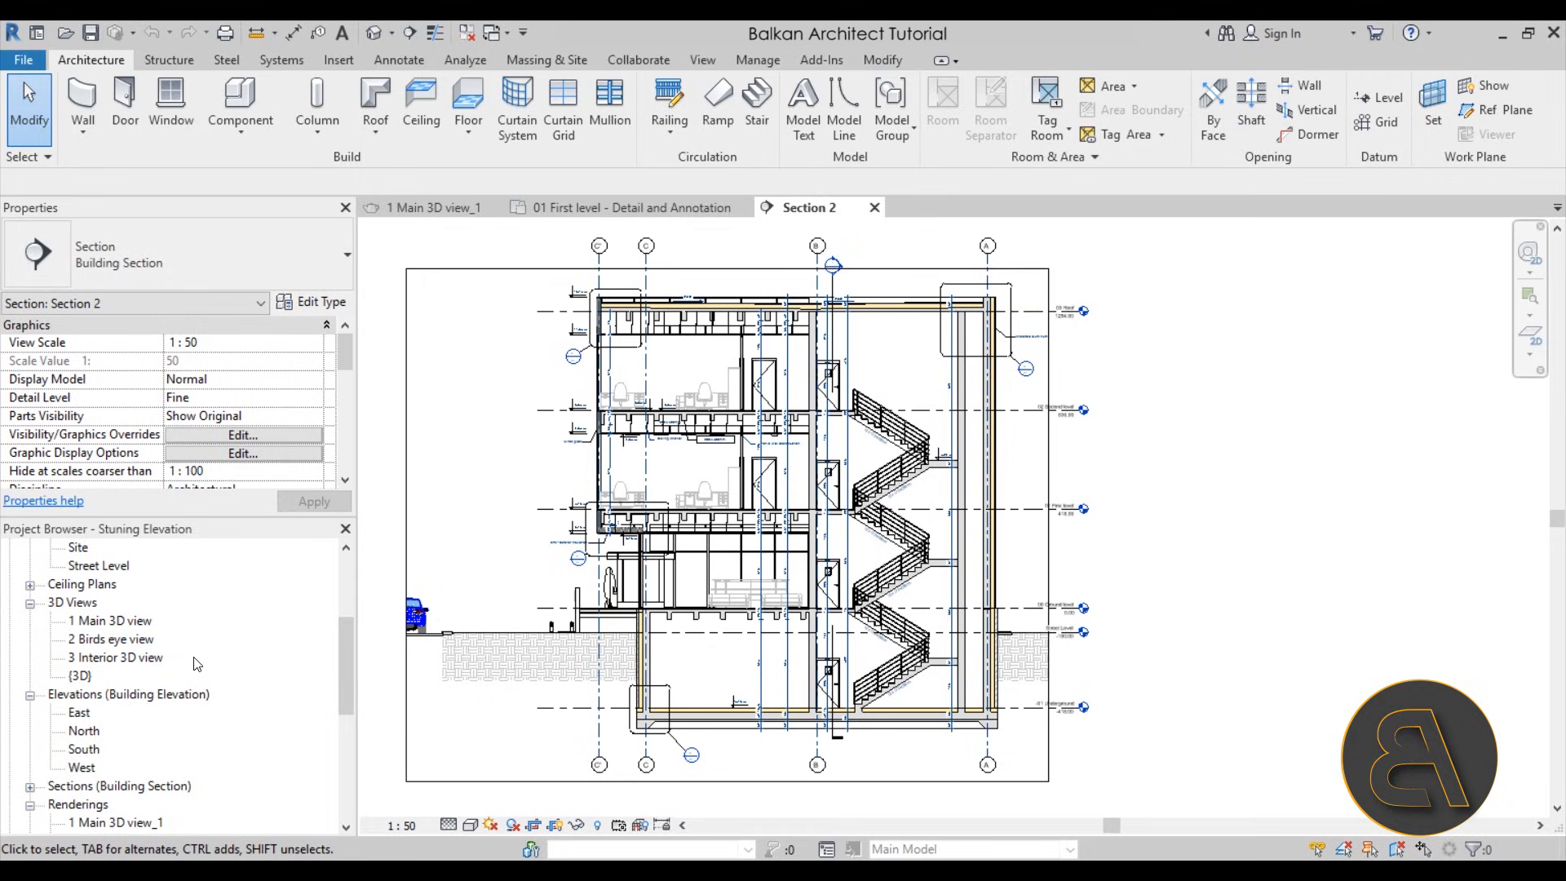
# Open the South building elevation
pyautogui.doubleClick(79, 751)
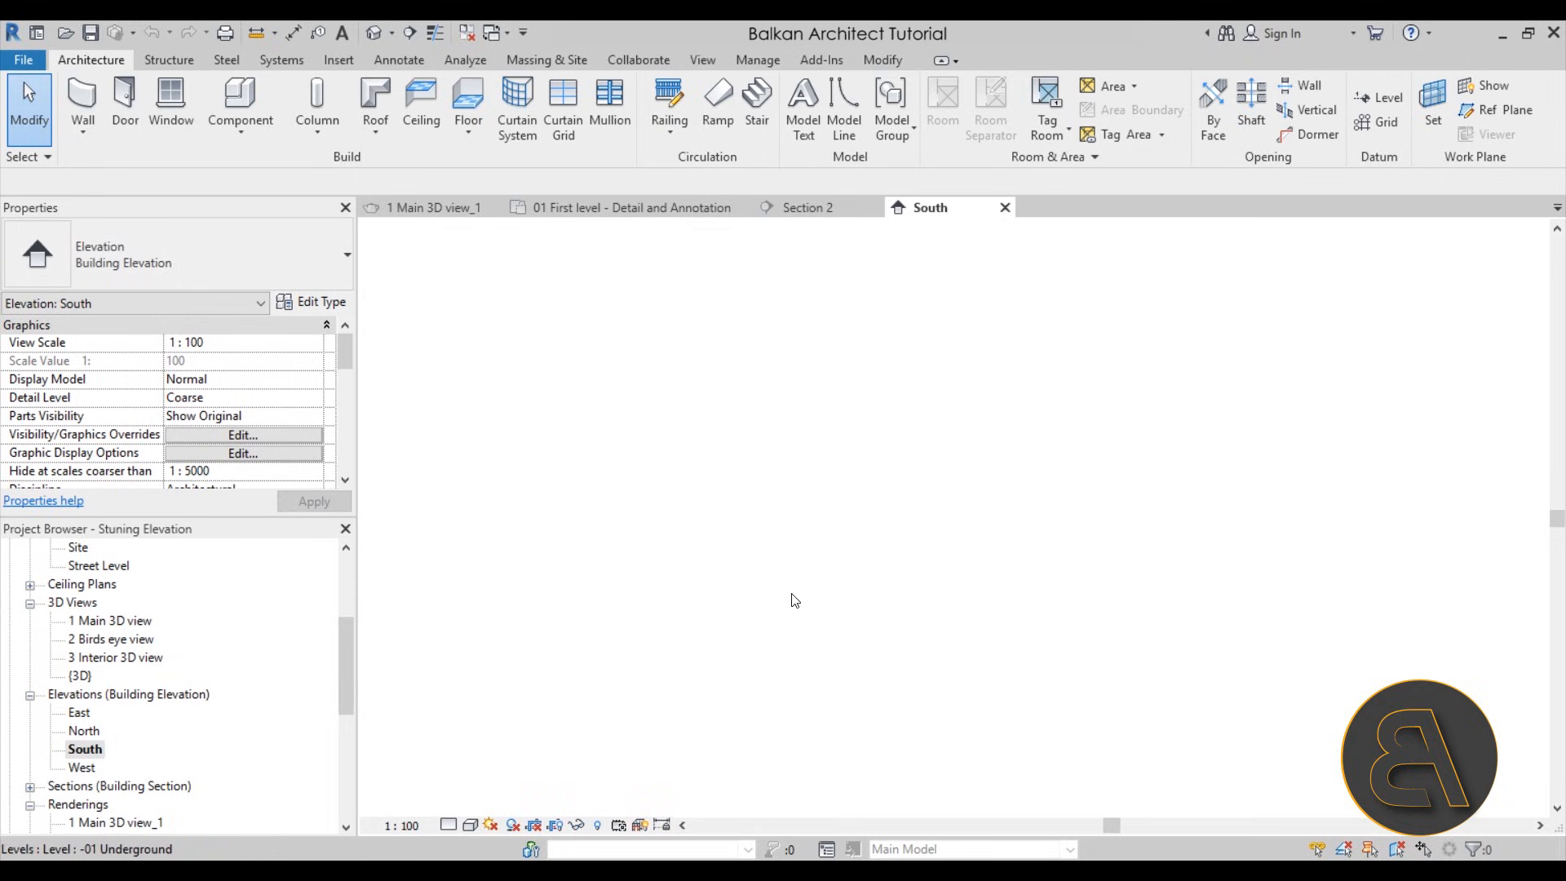
pyautogui.scroll(2, 1197, 508)
pyautogui.scroll(-2, 804, 594)
pyautogui.moveTo(699, 672); pyautogui.dragTo(773, 639, button='middle')
pyautogui.scroll(2, 962, 492)
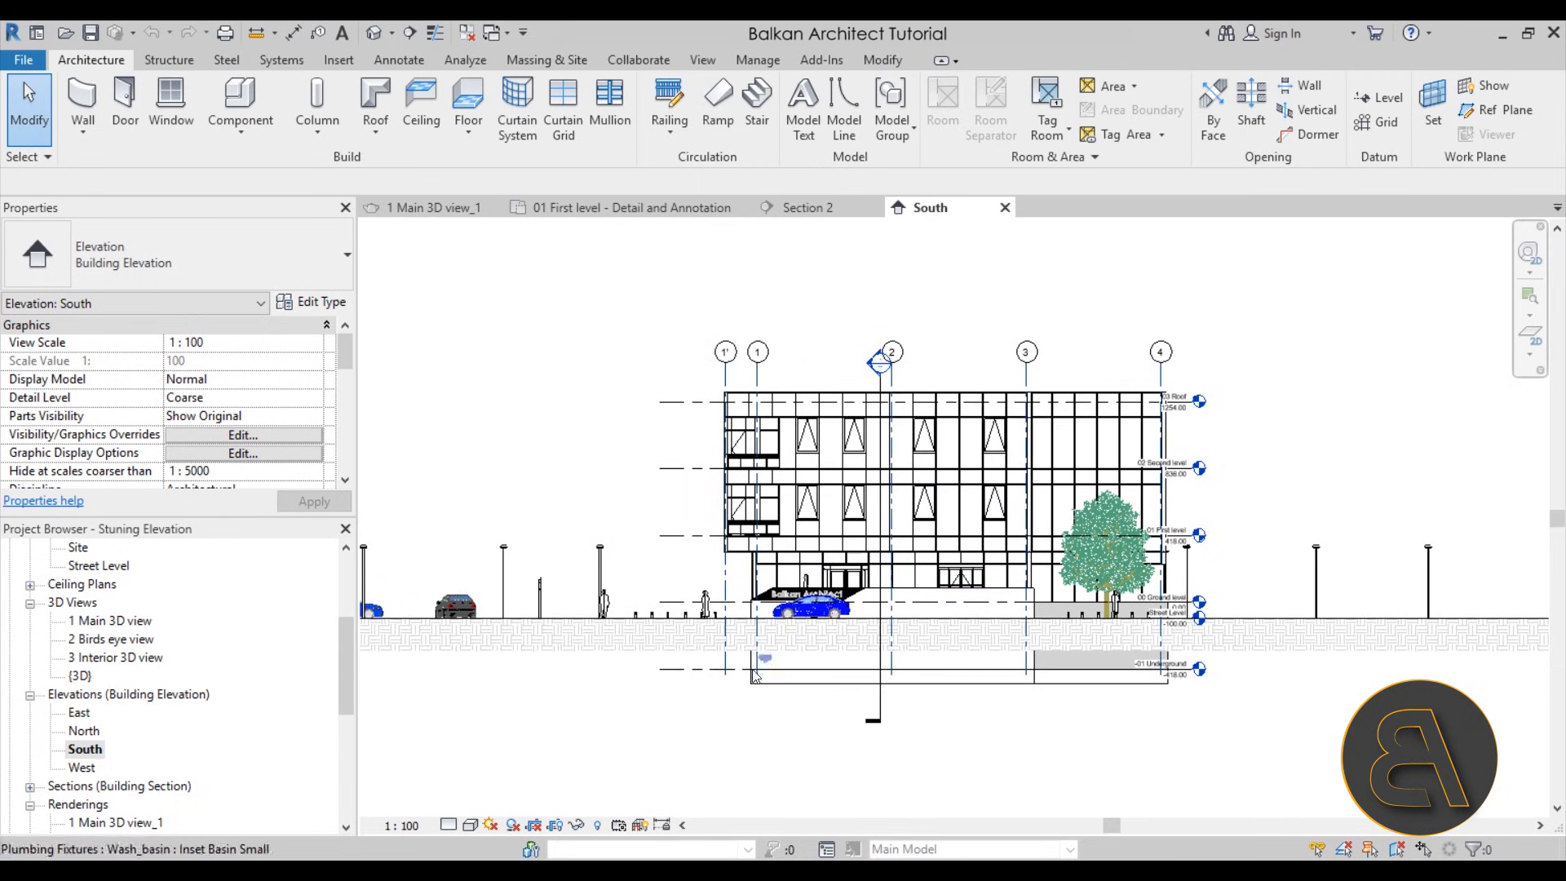
pyautogui.scroll(2, 917, 566)
pyautogui.moveTo(1004, 557)
pyautogui.mouseDown(button='middle')
pyautogui.moveTo(857, 554)
pyautogui.moveTo(880, 557)
pyautogui.mouseUp(button='middle')
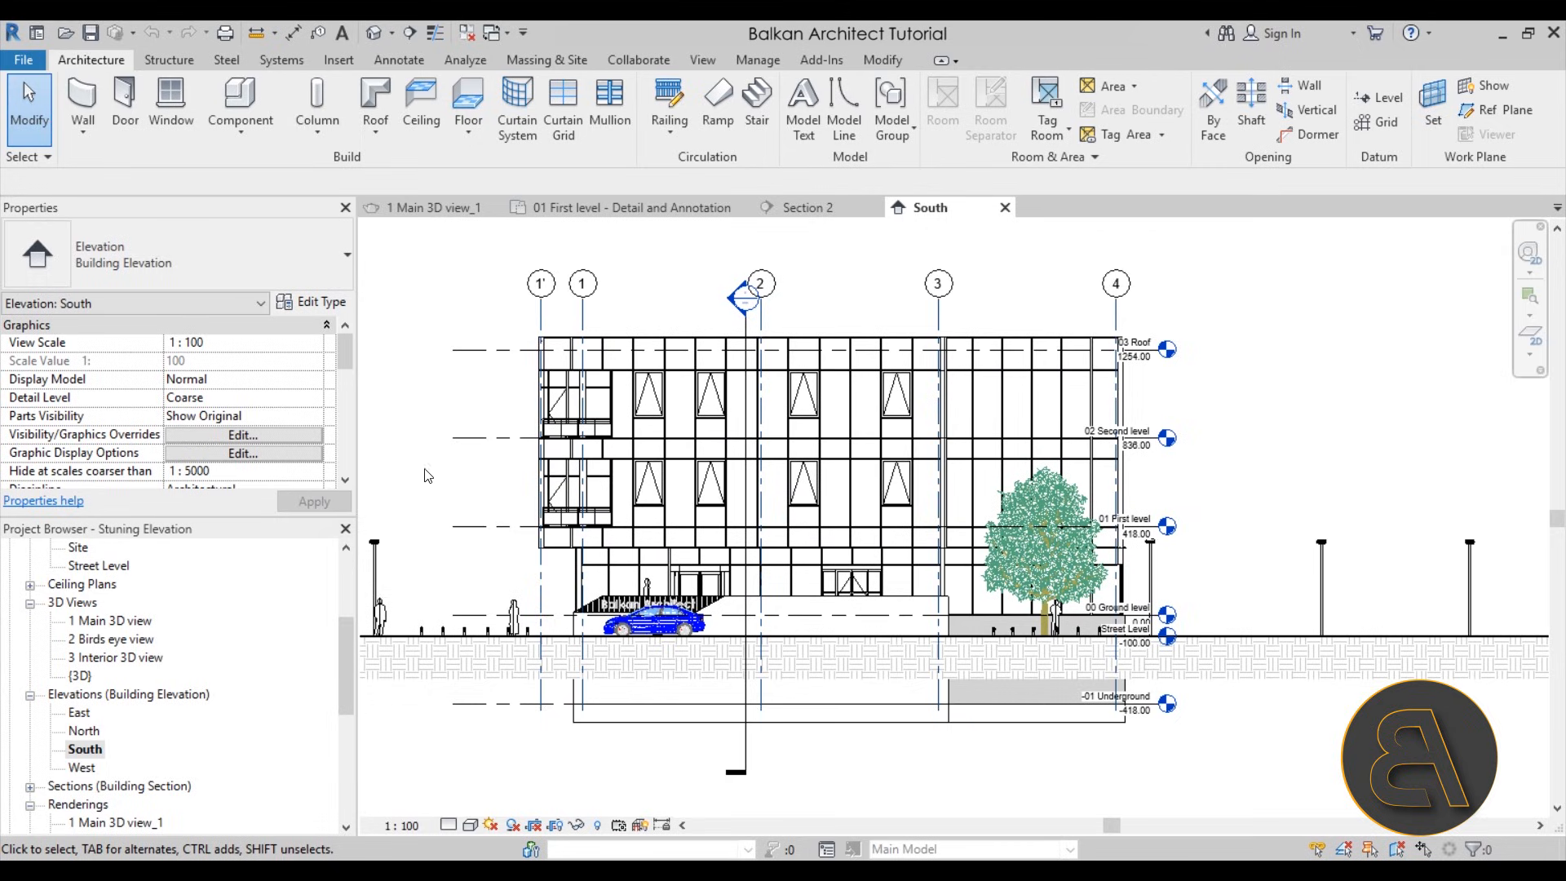
# Enable Crop View and Crop Region Visible for the South elevation
pyautogui.scroll(-5, 857, 513)
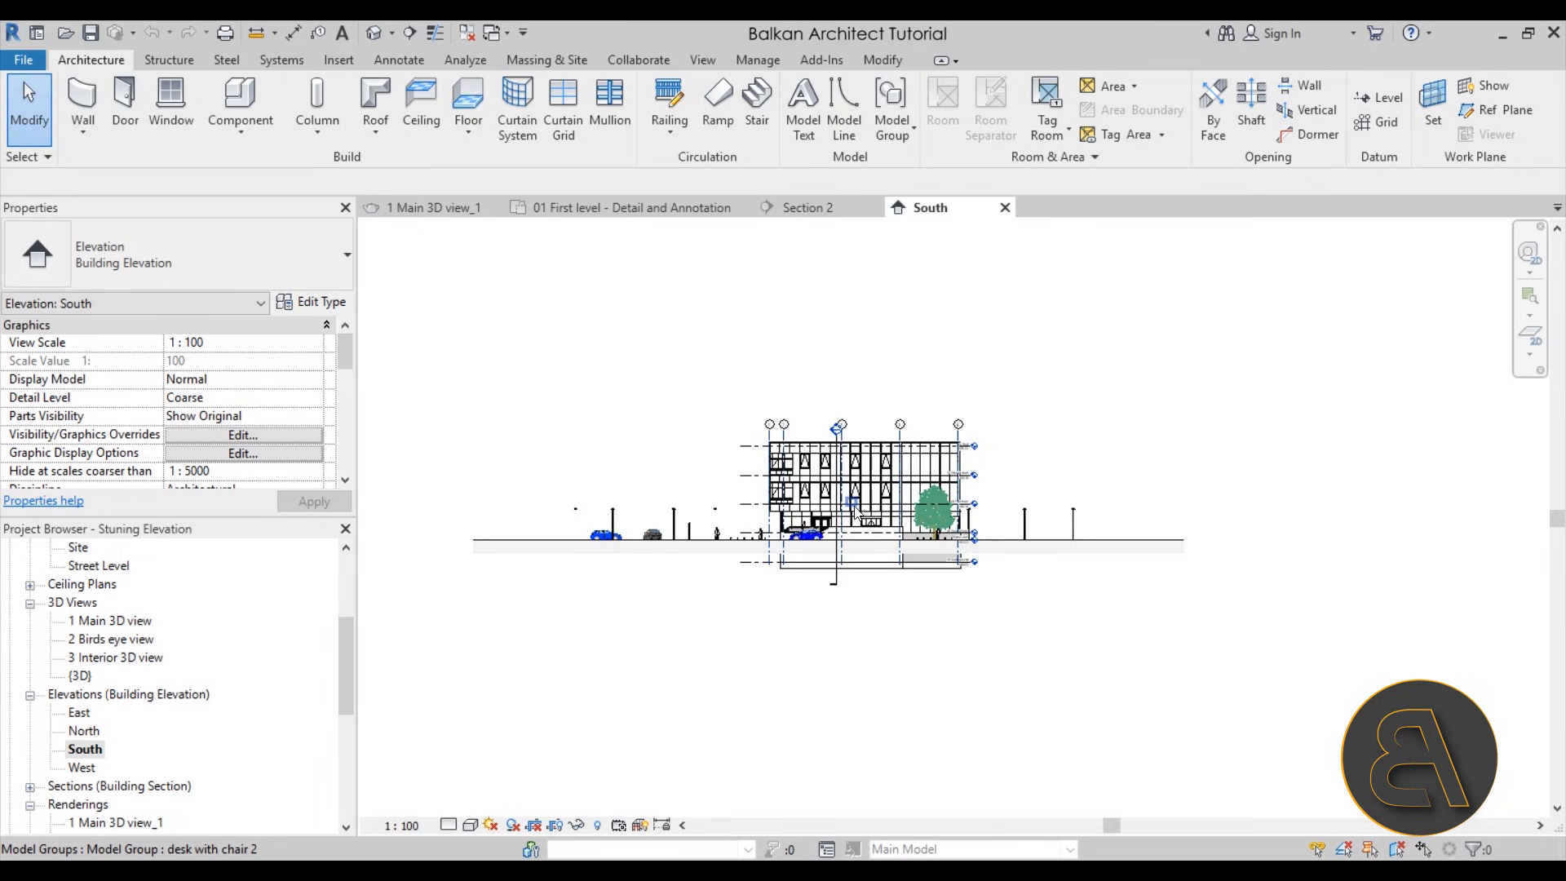
pyautogui.scroll(2, 848, 481)
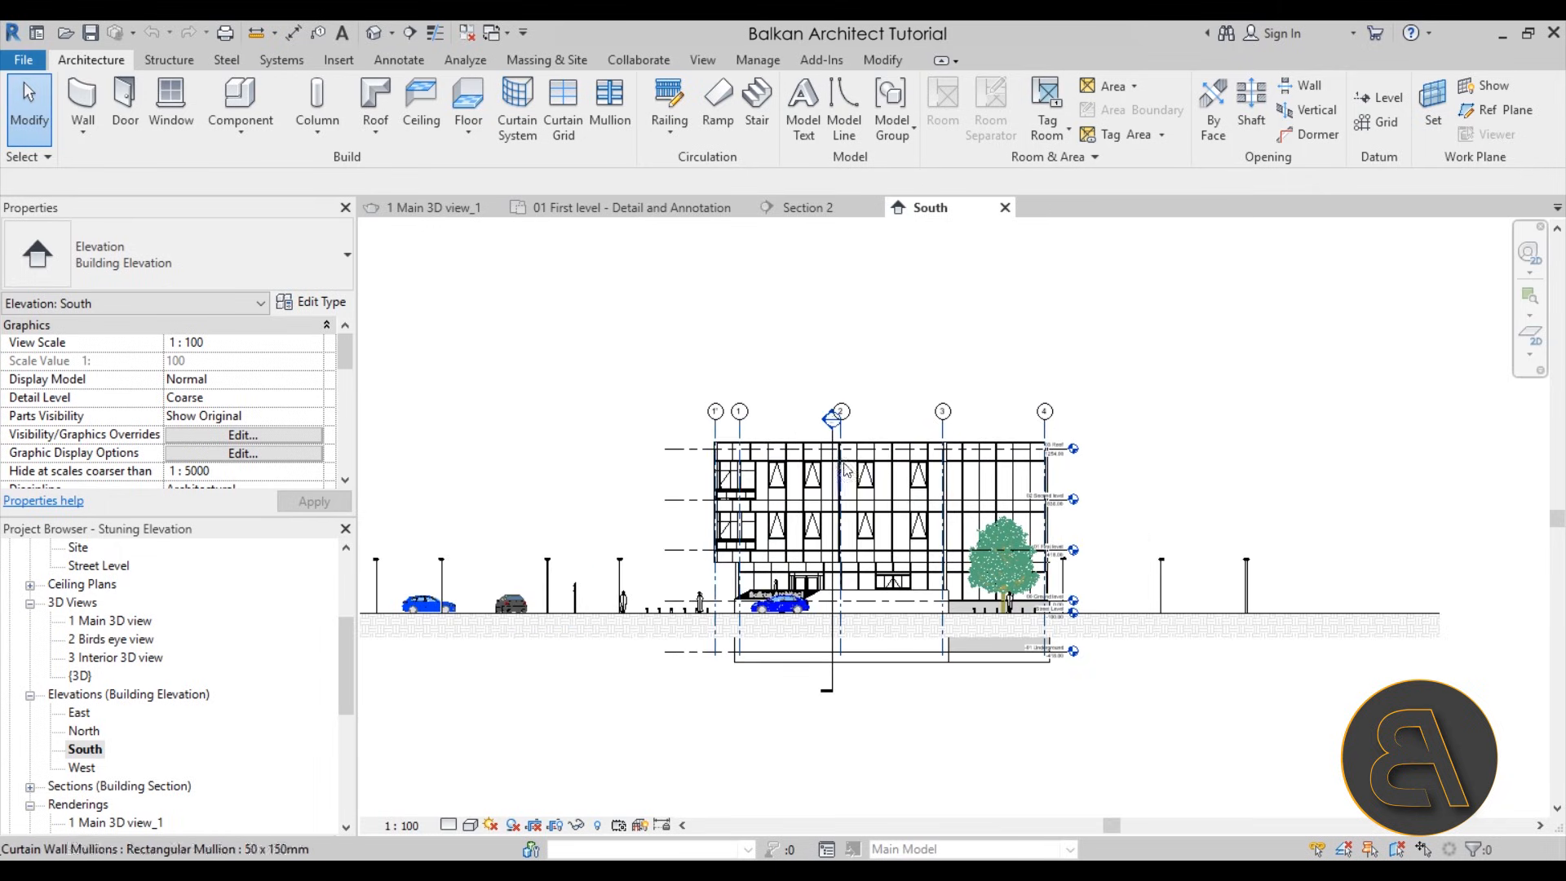
pyautogui.scroll(-5, 298, 395)
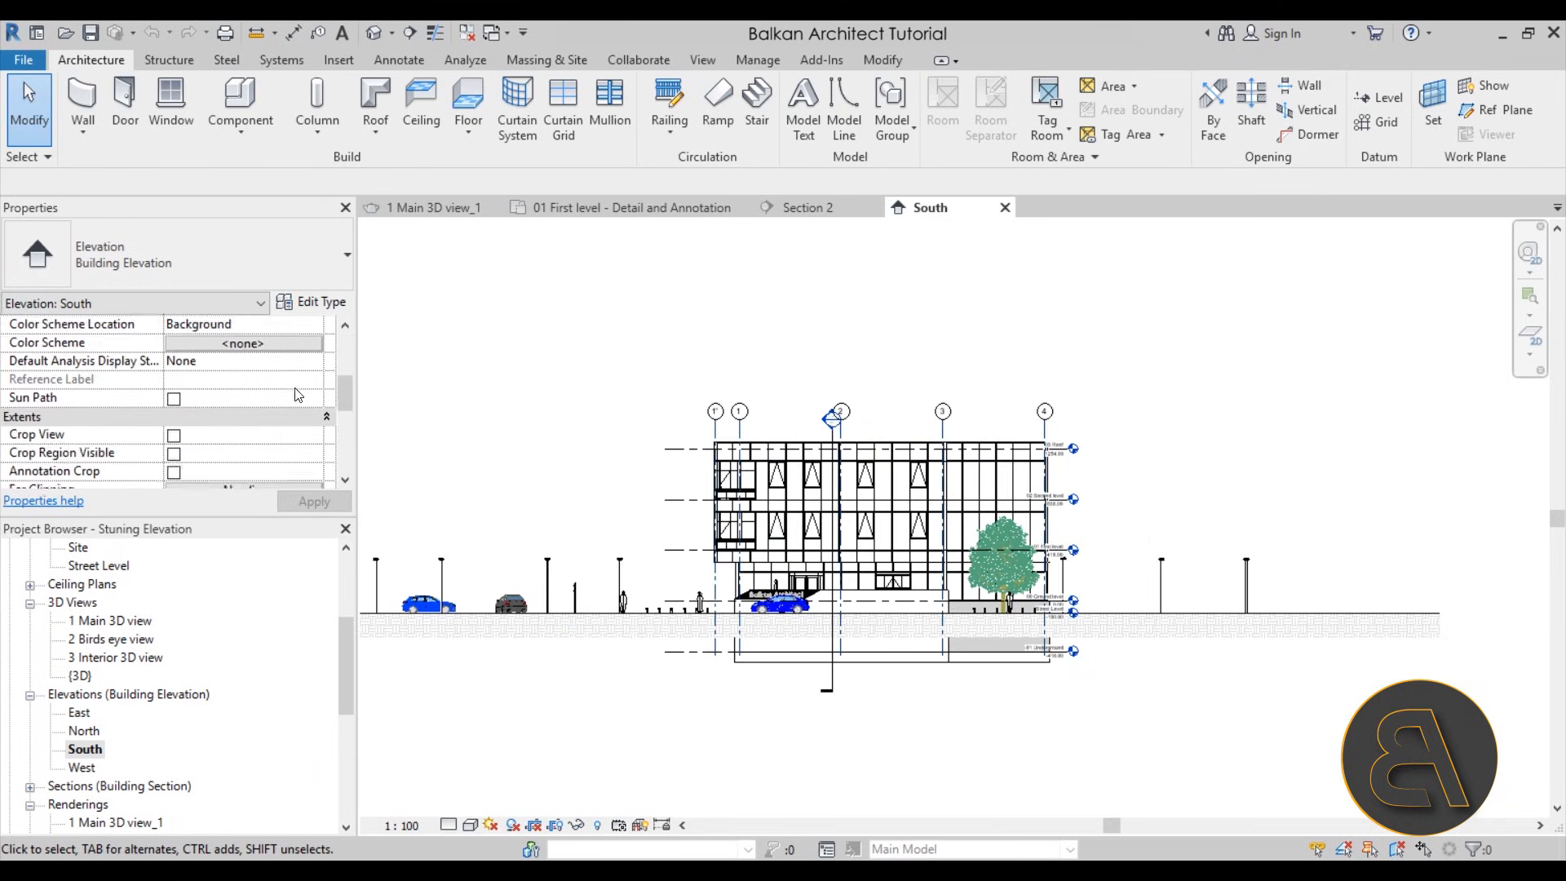
pyautogui.scroll(3, 281, 390)
pyautogui.click(175, 400)
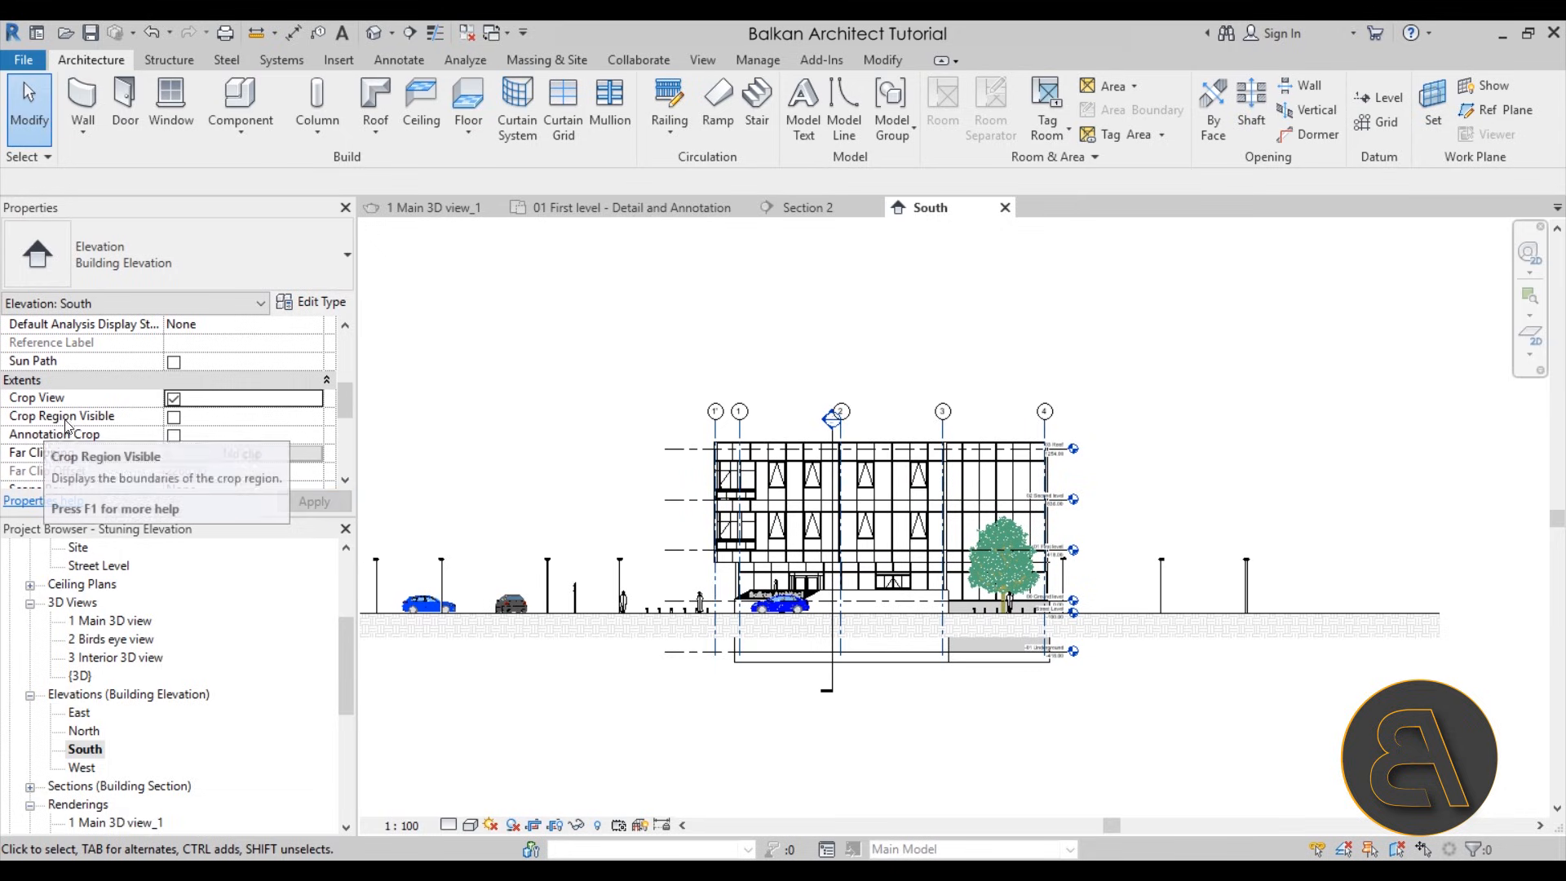
pyautogui.click(175, 417)
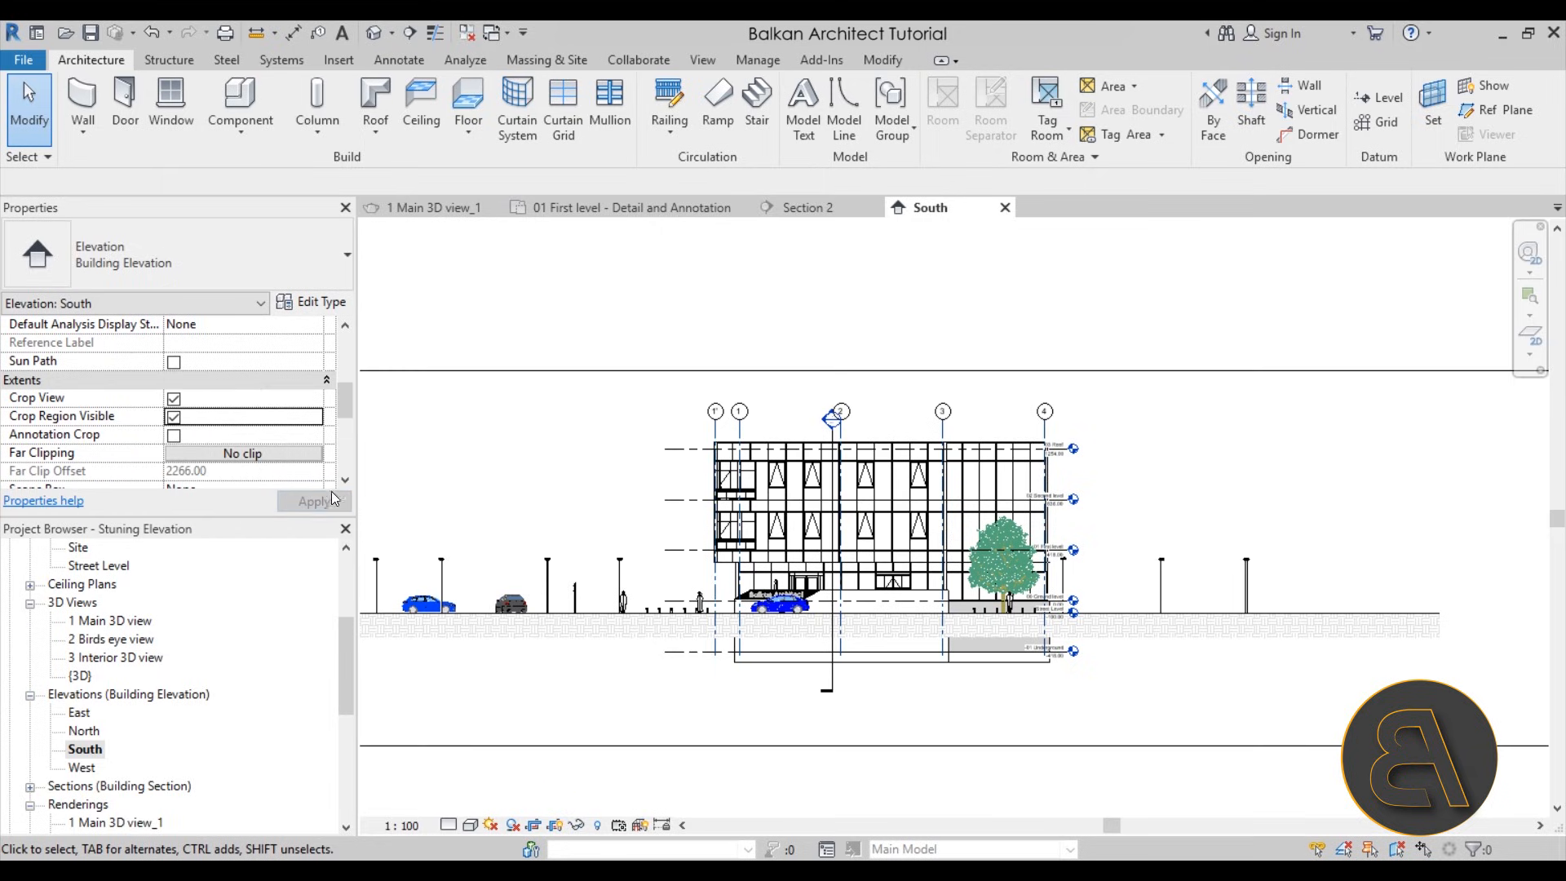
# Resize the South elevation's crop region closer around the building, pulling in both sides and setting the lower edge just below the foundation
pyautogui.scroll(-3, 846, 449)
pyautogui.click(744, 415)
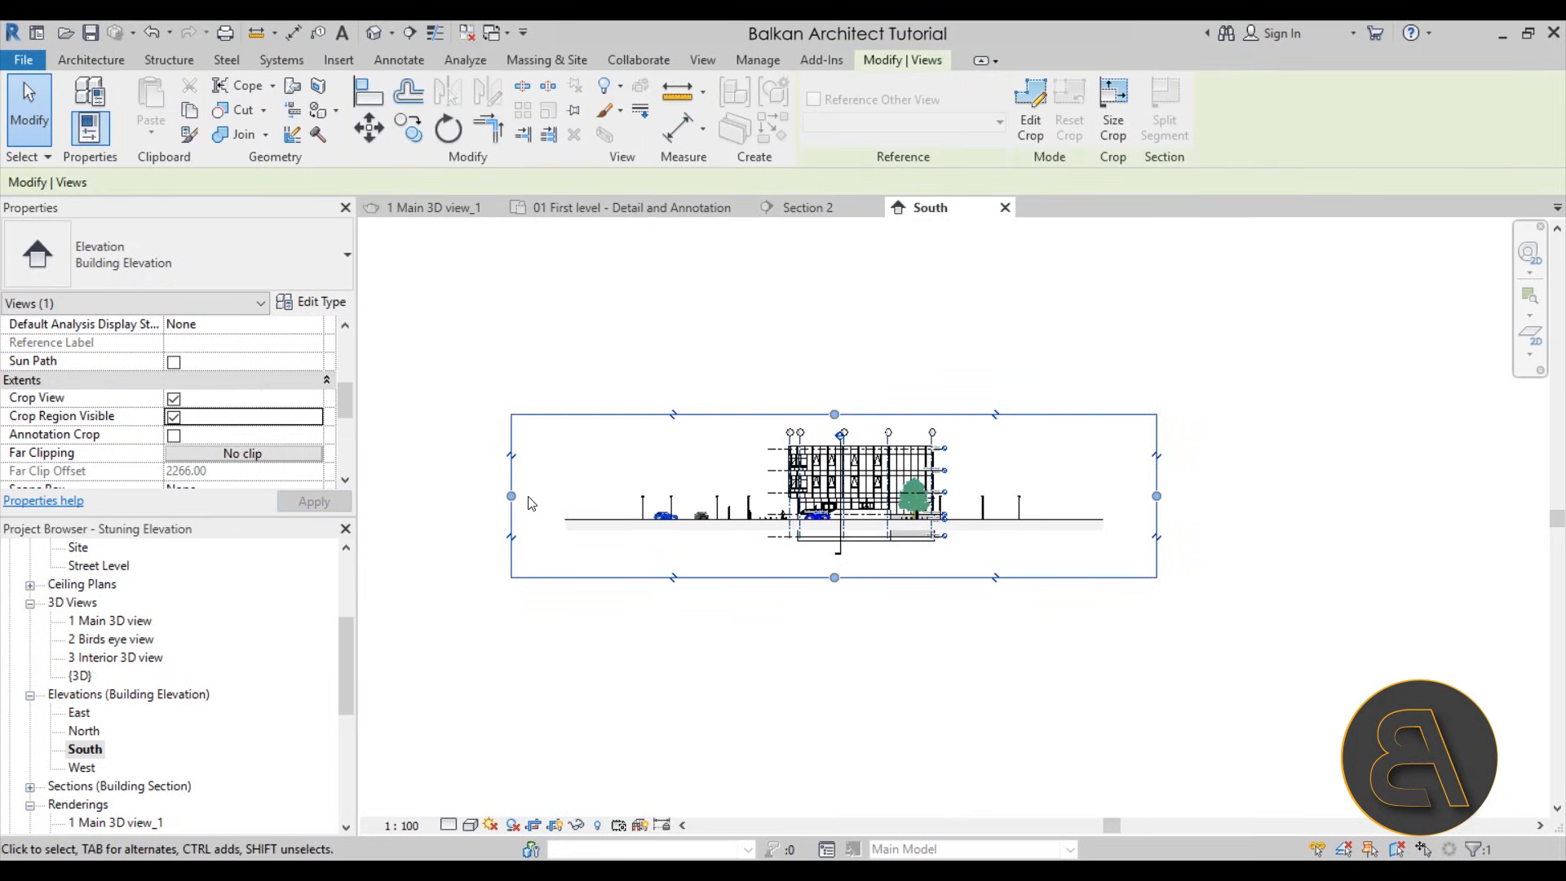
pyautogui.moveTo(723, 483); pyautogui.dragTo(731, 485)
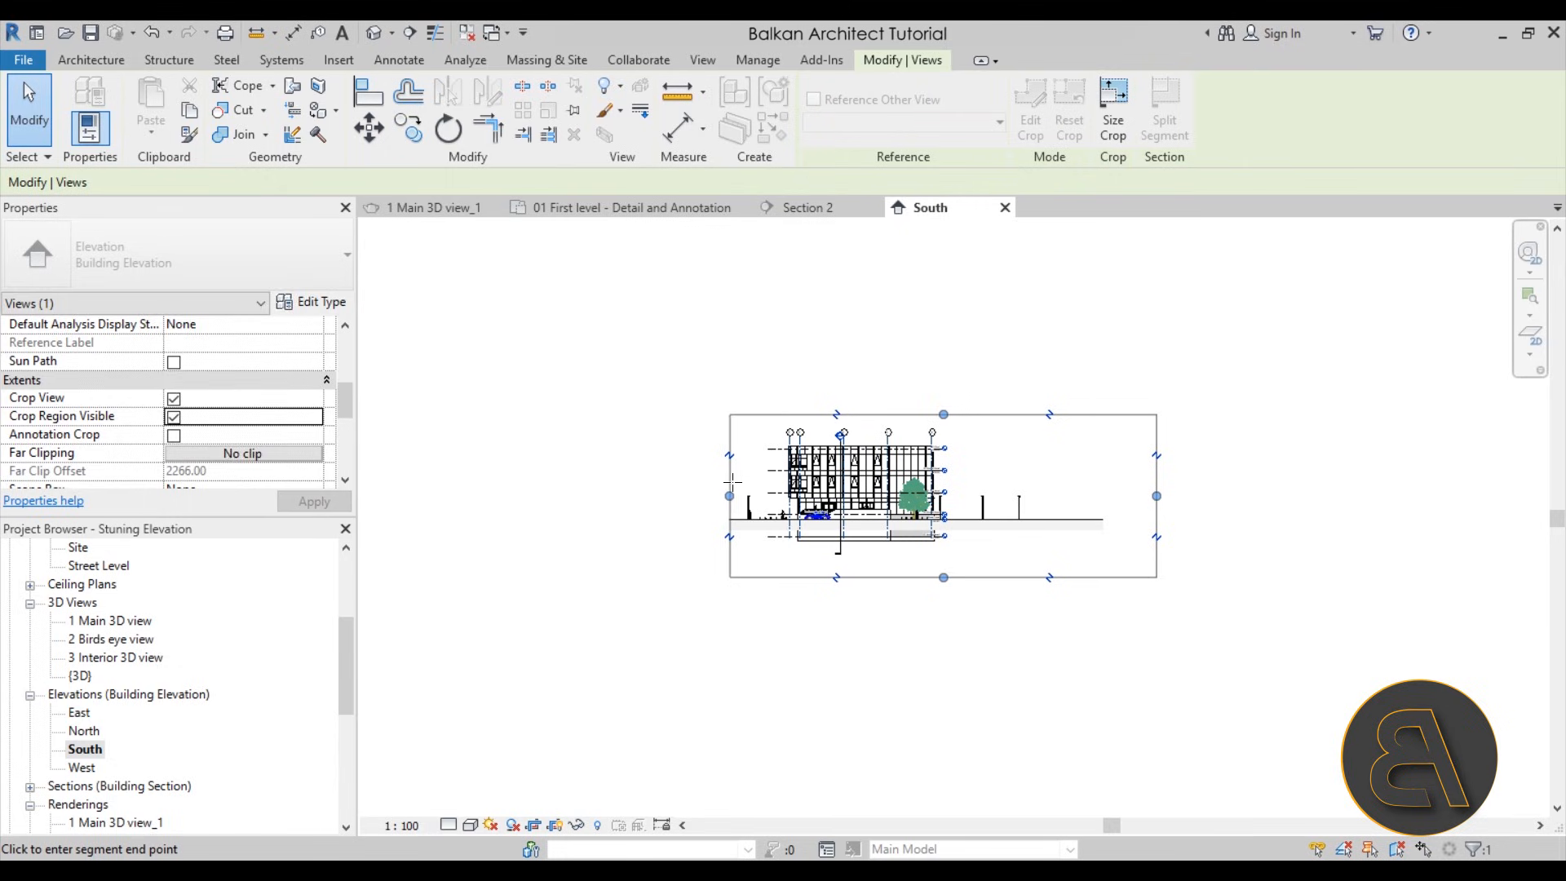
pyautogui.moveTo(1157, 497); pyautogui.dragTo(1012, 499)
pyautogui.scroll(2, 869, 427)
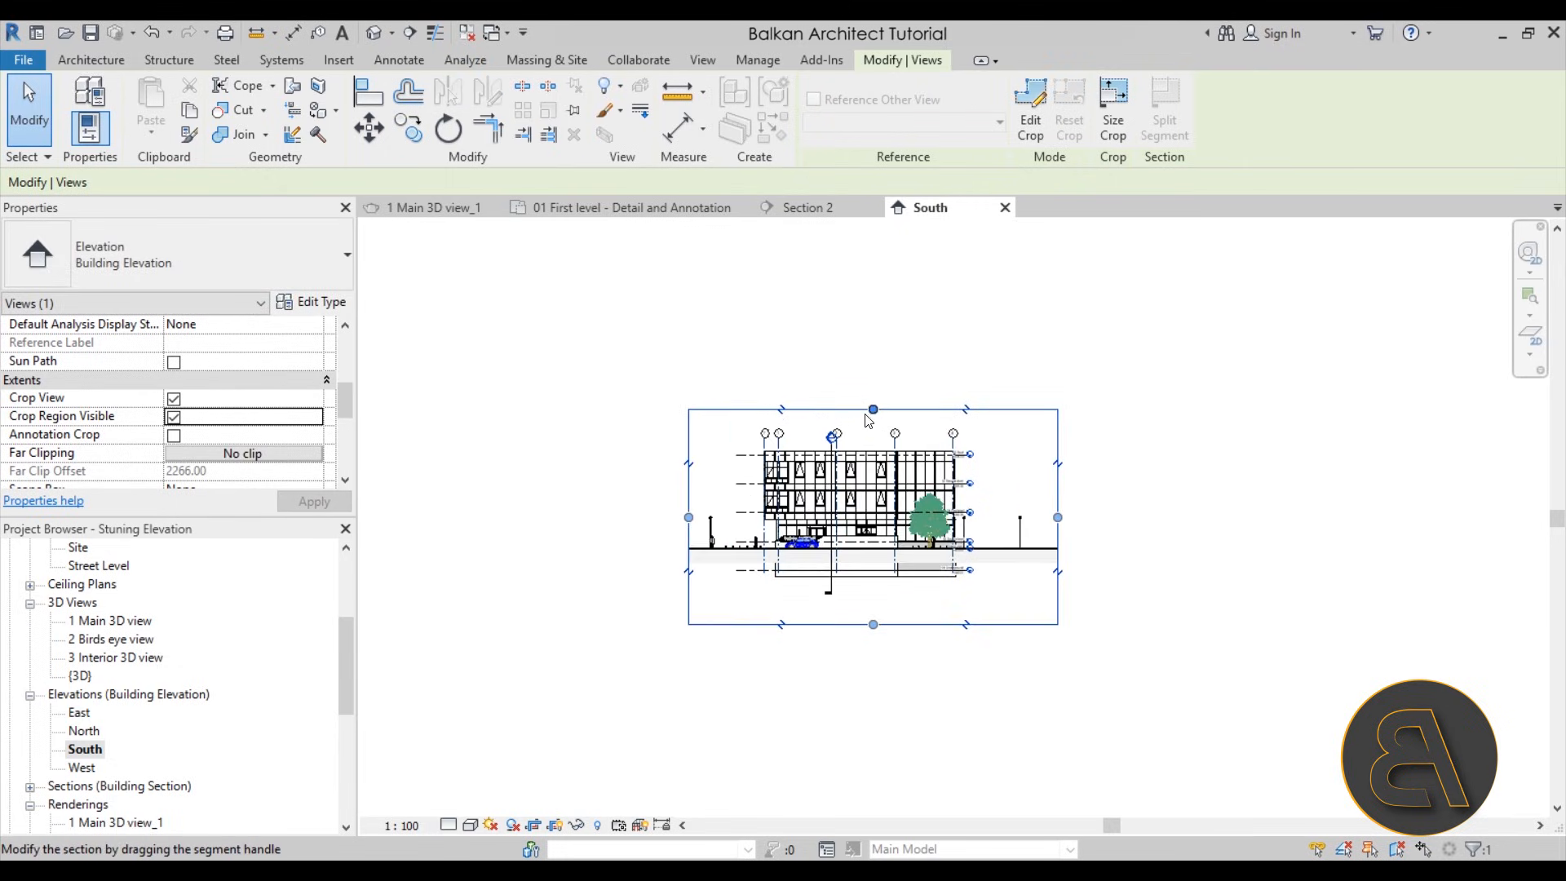
pyautogui.moveTo(873, 624); pyautogui.dragTo(880, 575)
pyautogui.scroll(3, 881, 580)
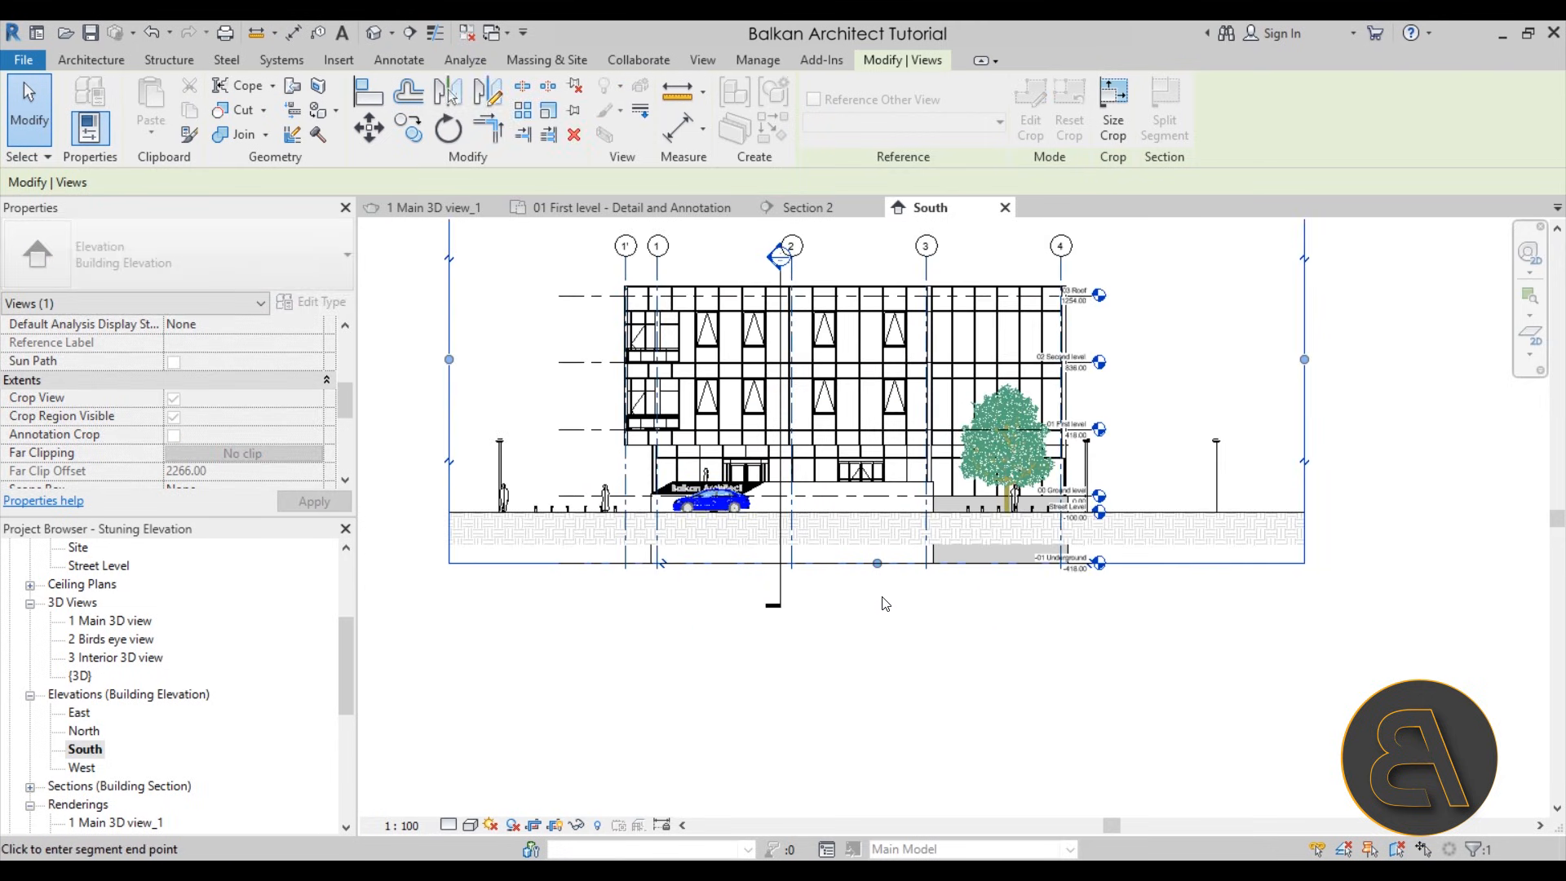
pyautogui.click(941, 636)
pyautogui.moveTo(759, 490); pyautogui.dragTo(751, 535, button='middle')
pyautogui.moveTo(493, 390); pyautogui.dragTo(524, 453, button='middle')
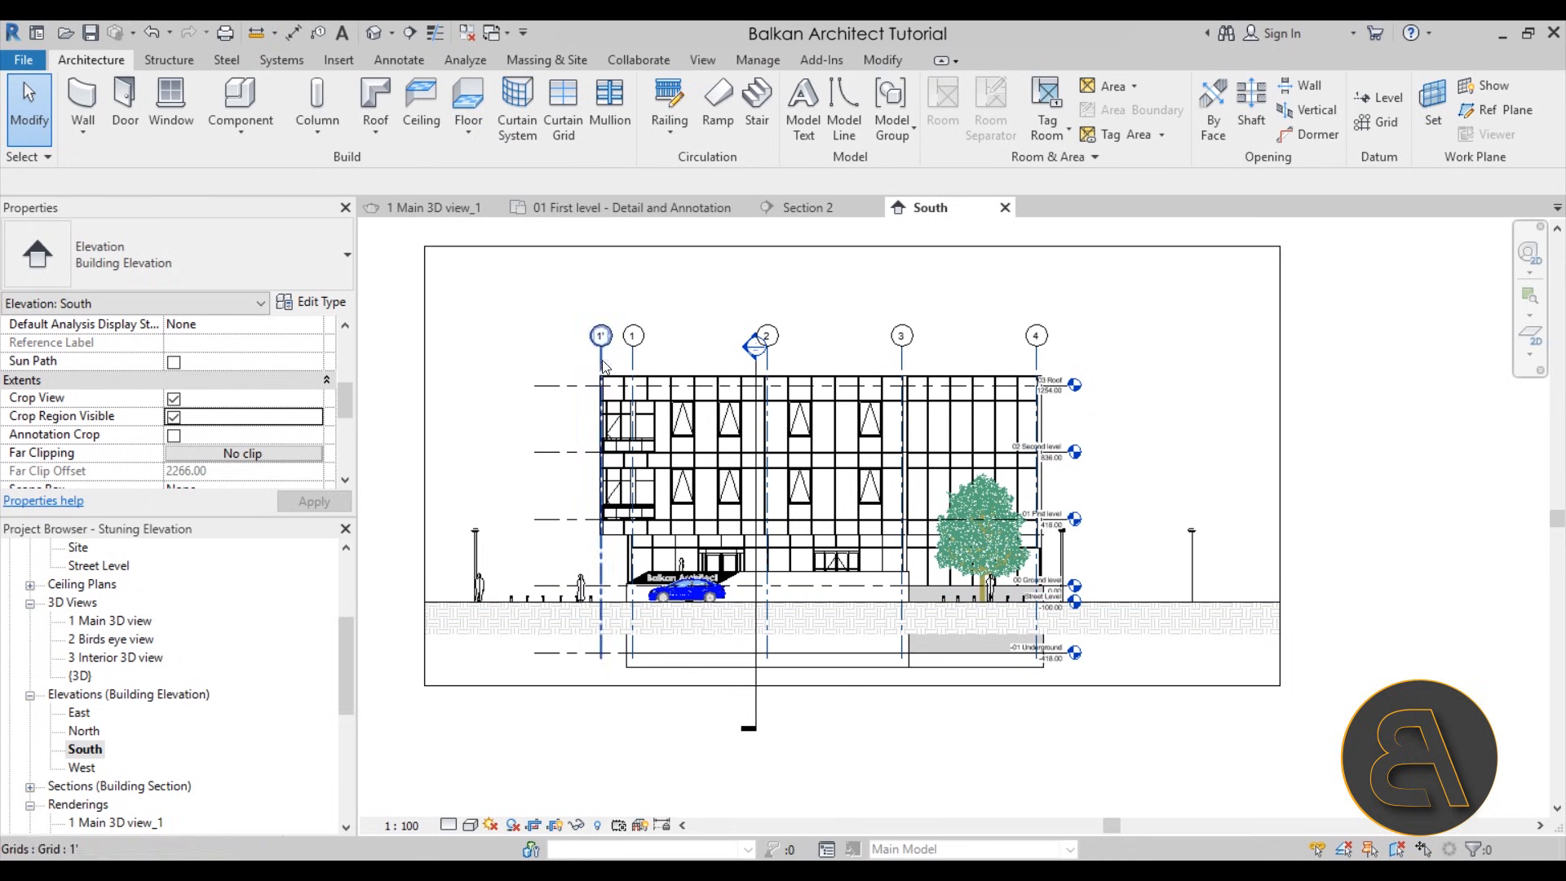
# Hide all annotation categories in the South elevation through its Visibility/Graphics Overrides
pyautogui.scroll(3, 746, 330)
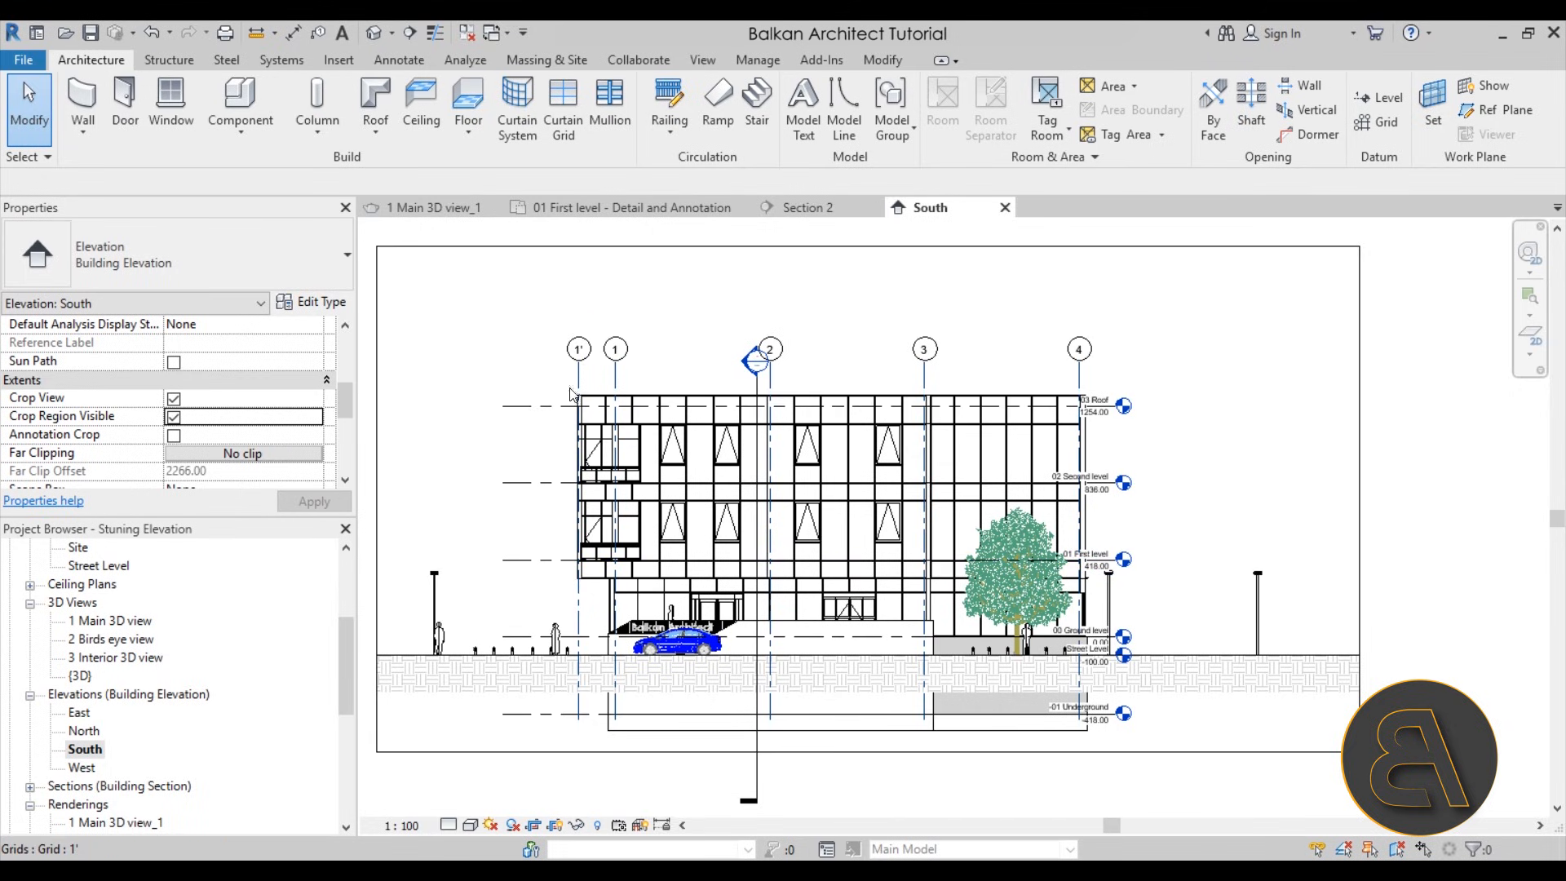
pyautogui.scroll(5, 204, 400)
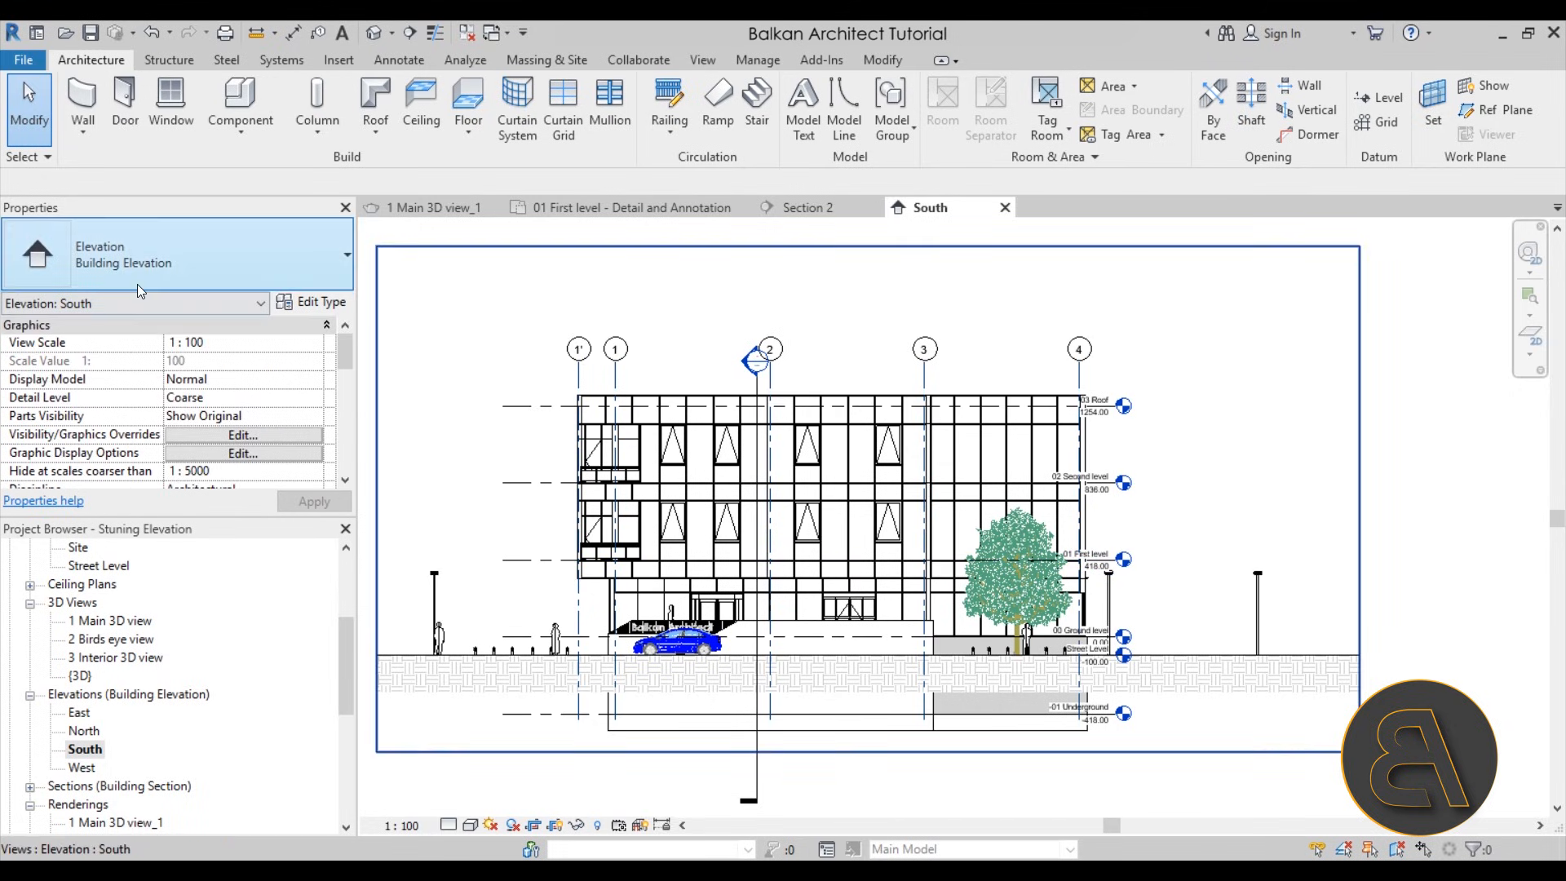
pyautogui.click(225, 436)
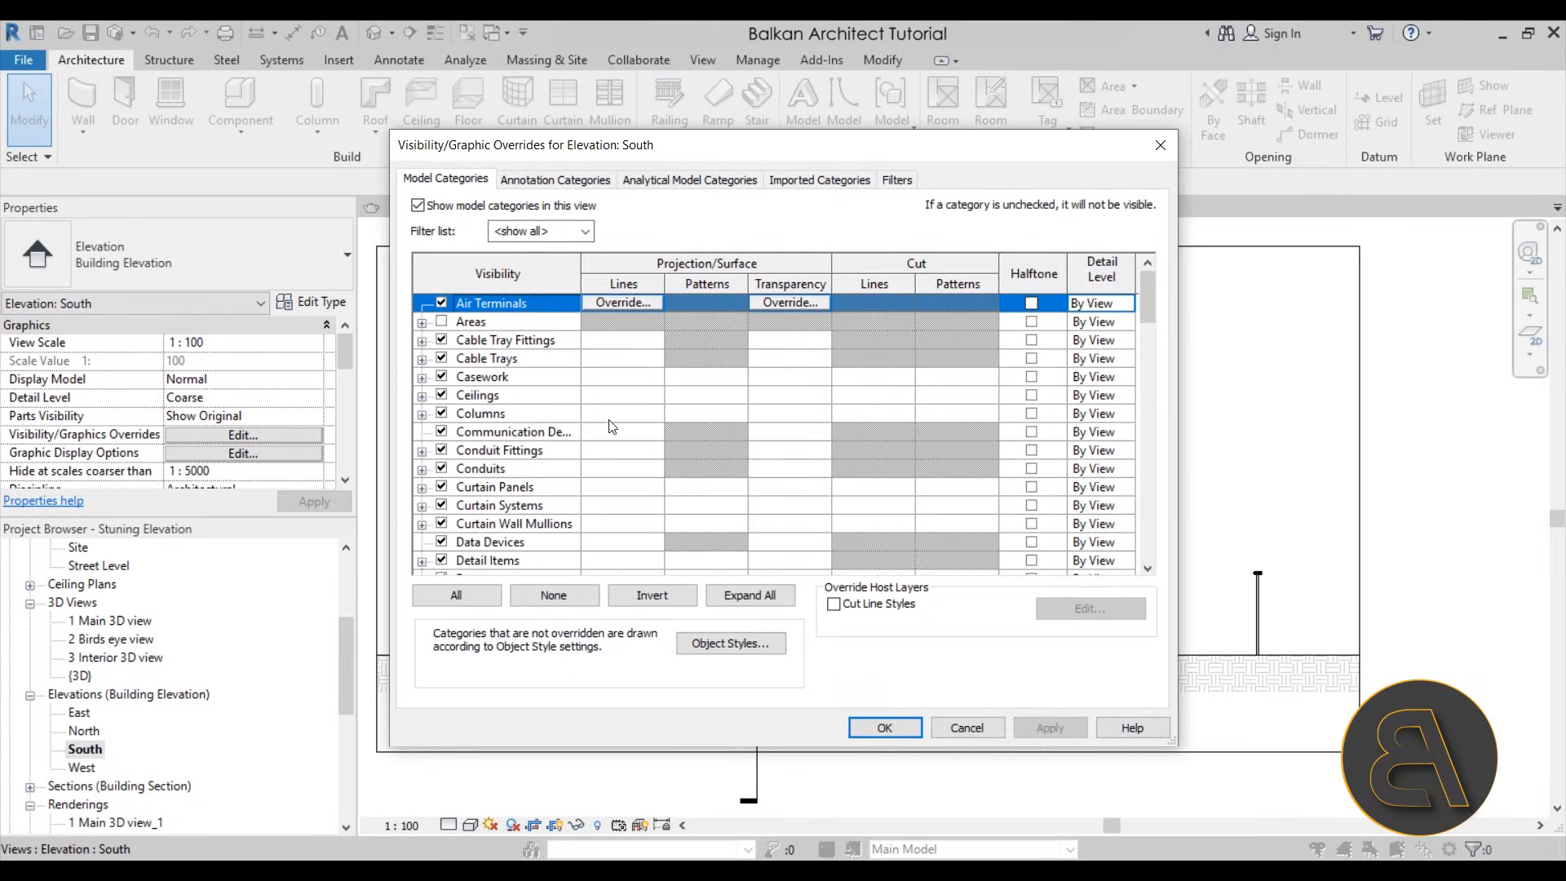
pyautogui.click(522, 176)
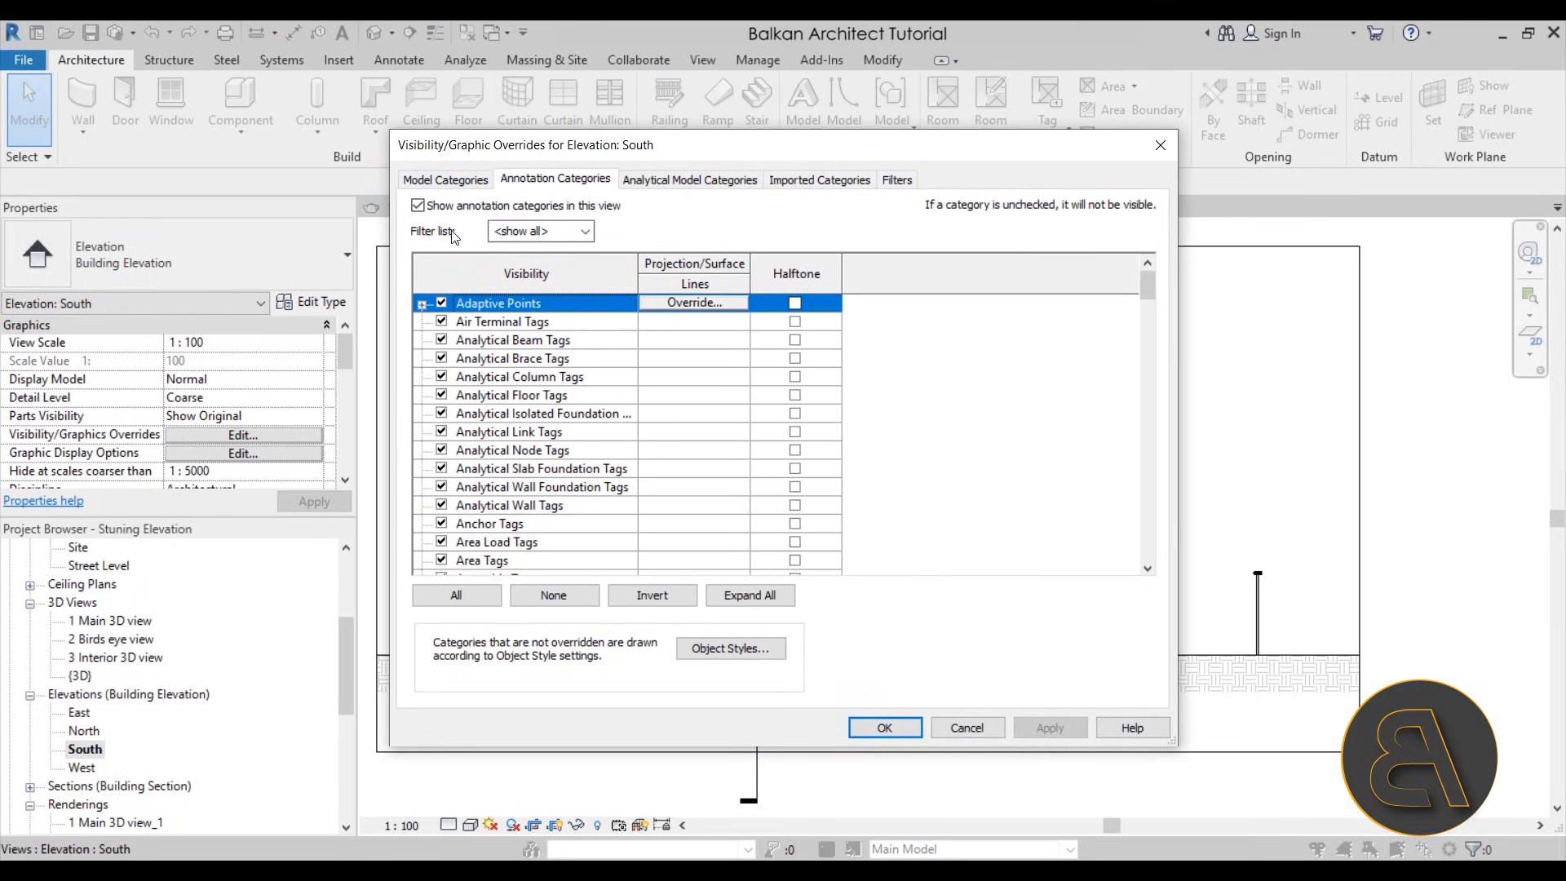
pyautogui.click(418, 206)
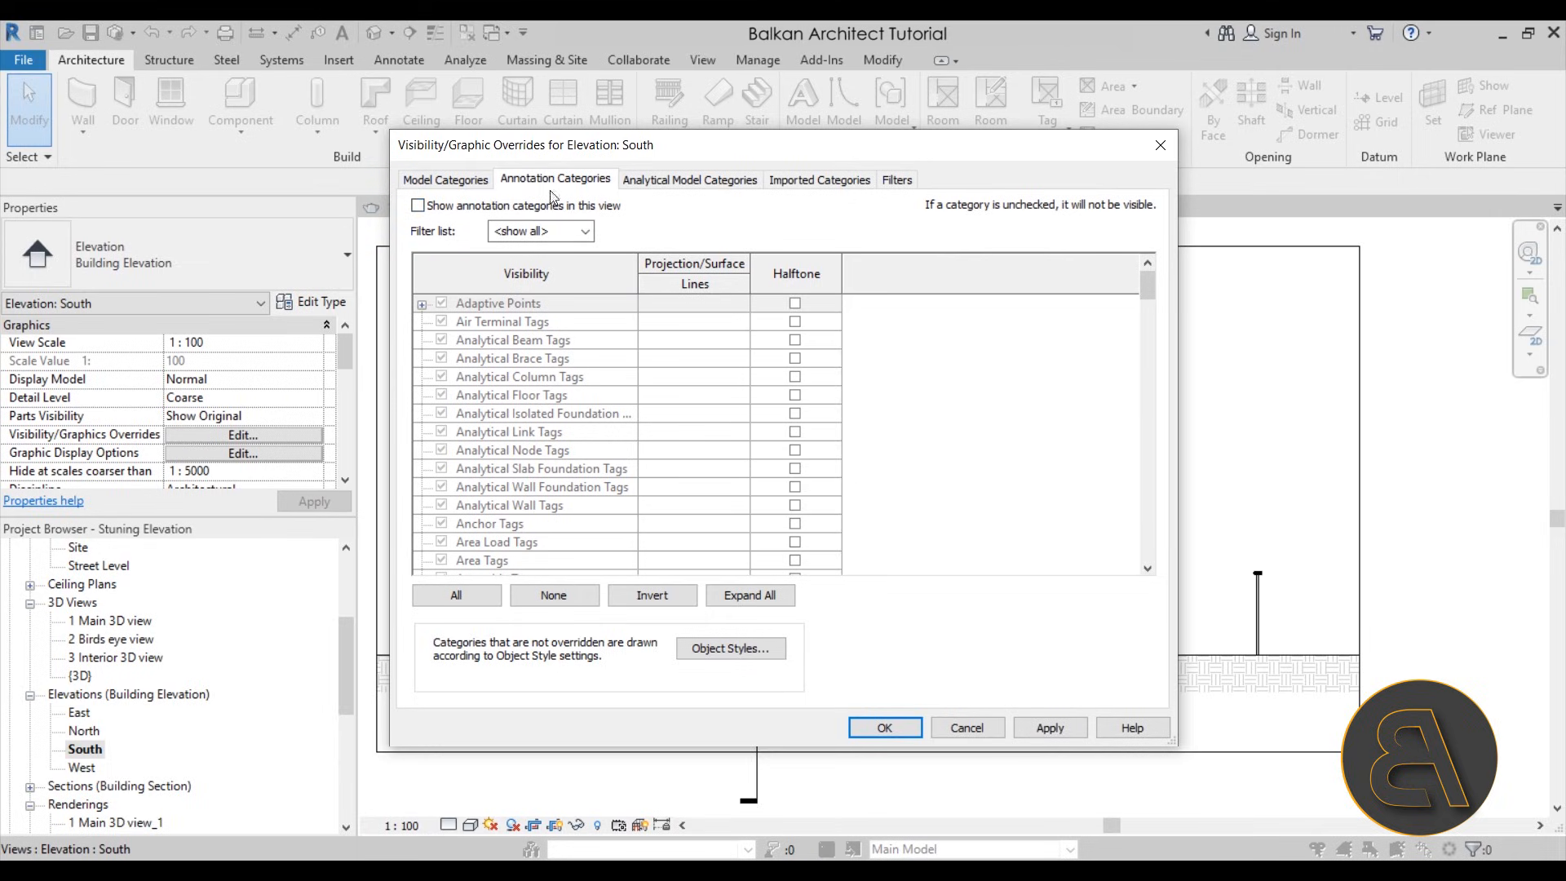
pyautogui.scroll(-6, 779, 342)
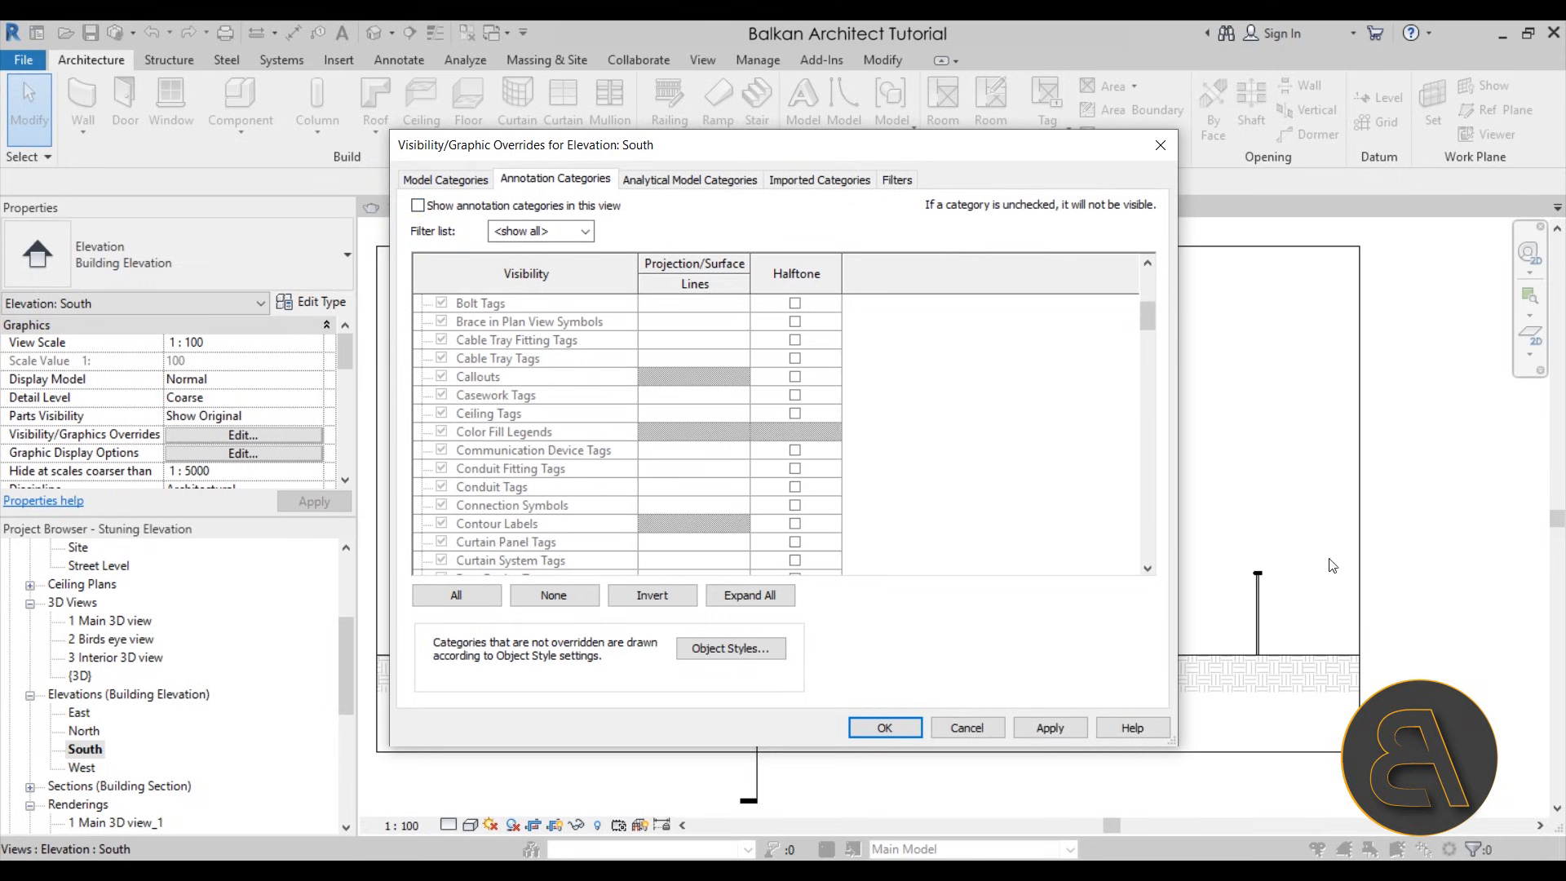
pyautogui.click(885, 728)
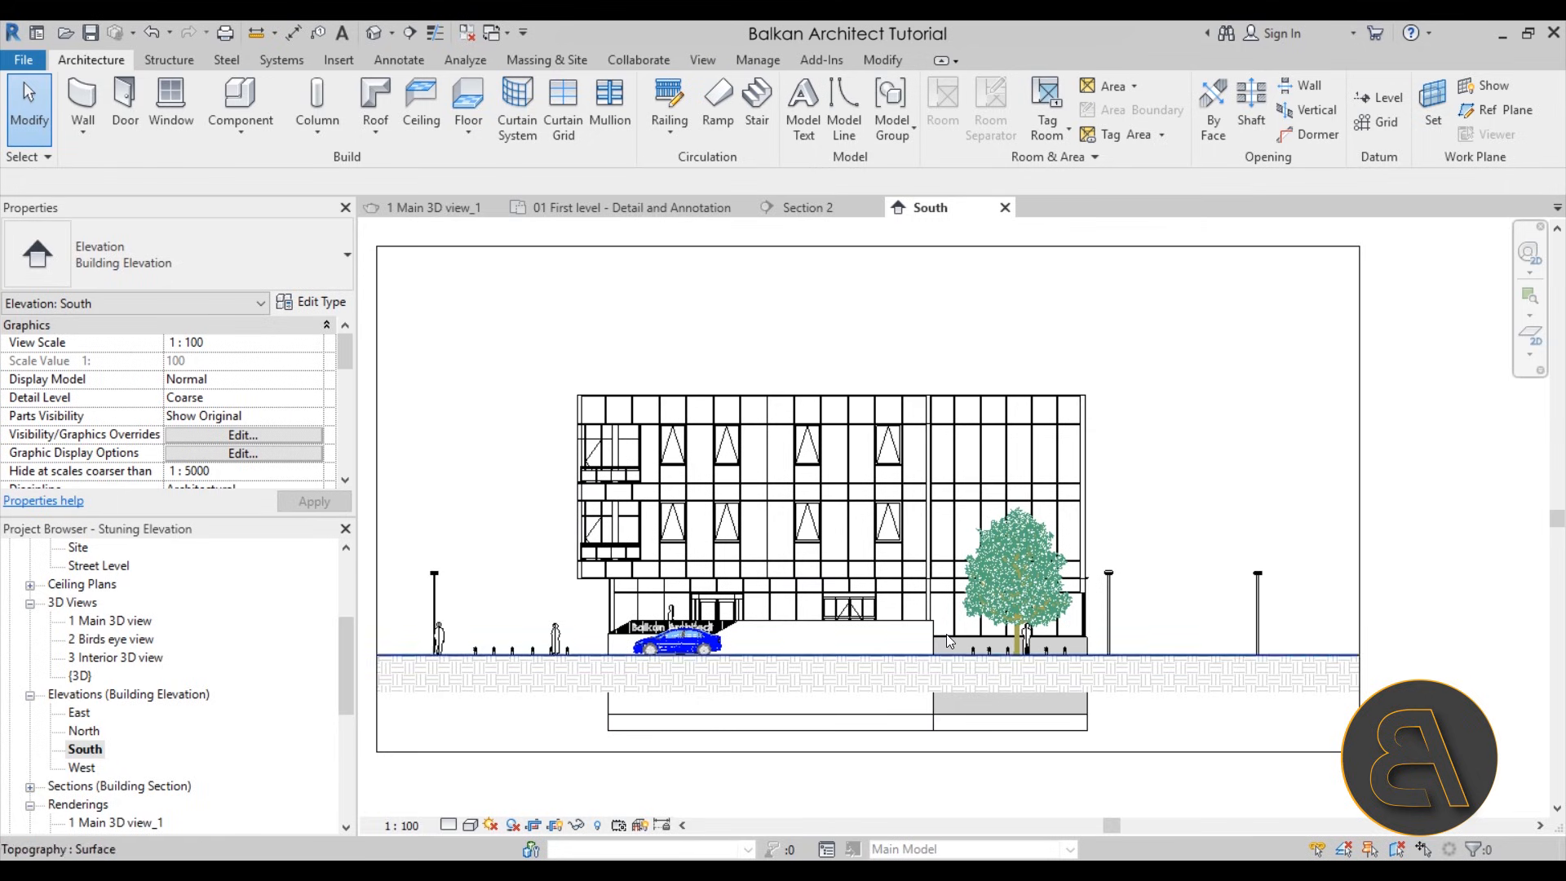
# Examine the ground hatch and the underground part of the building in the South elevation, and select the topography surface
pyautogui.moveTo(1054, 710)
pyautogui.mouseDown(button='middle')
pyautogui.moveTo(1049, 668)
pyautogui.moveTo(1054, 690)
pyautogui.mouseUp(button='middle')
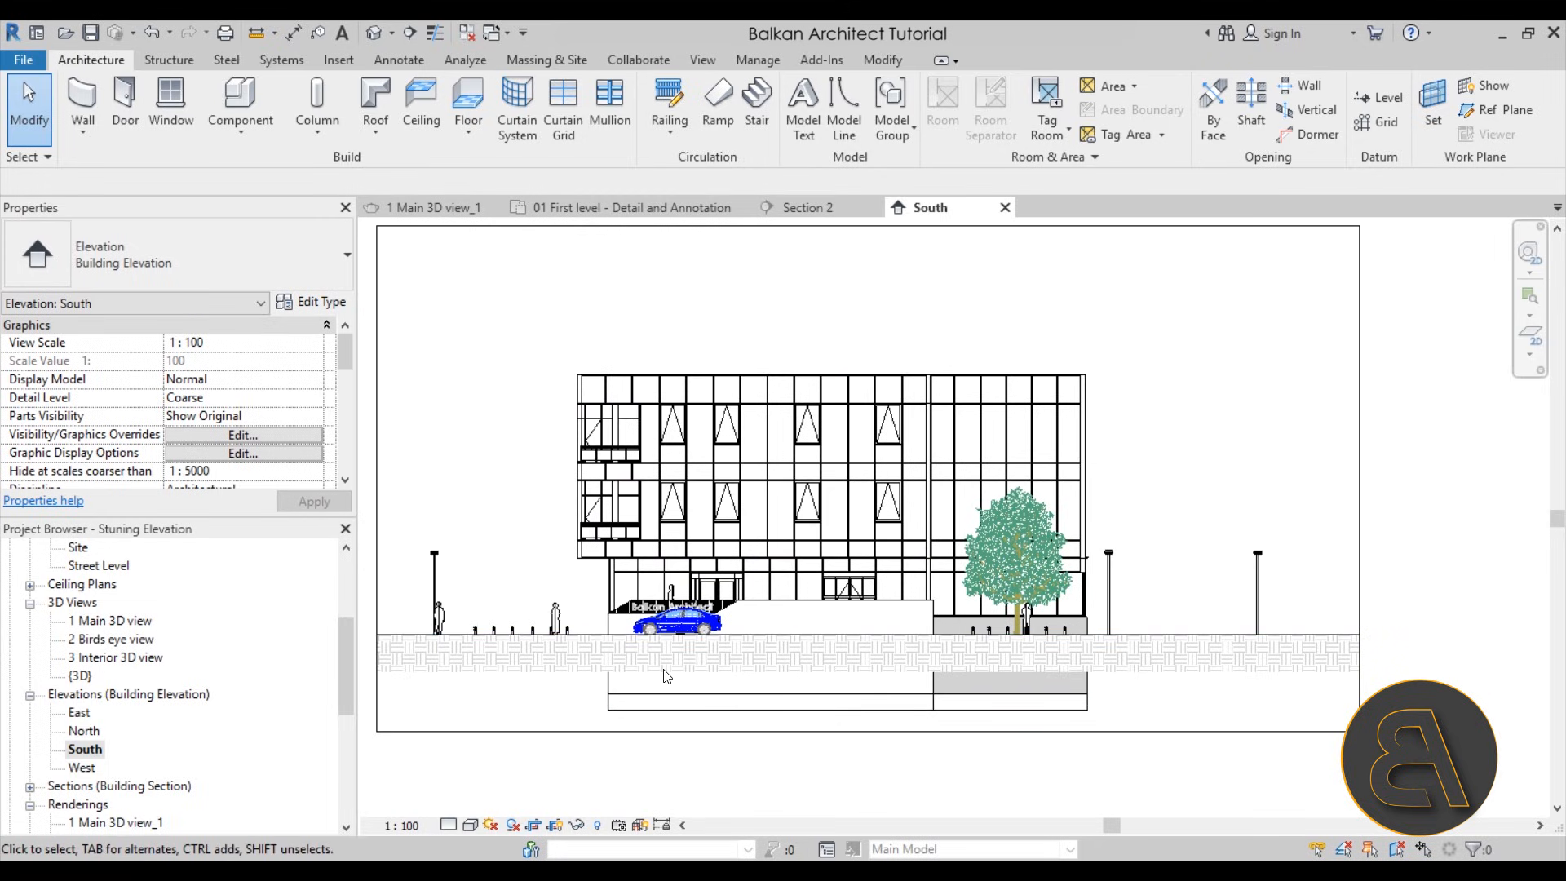
pyautogui.scroll(5, 665, 675)
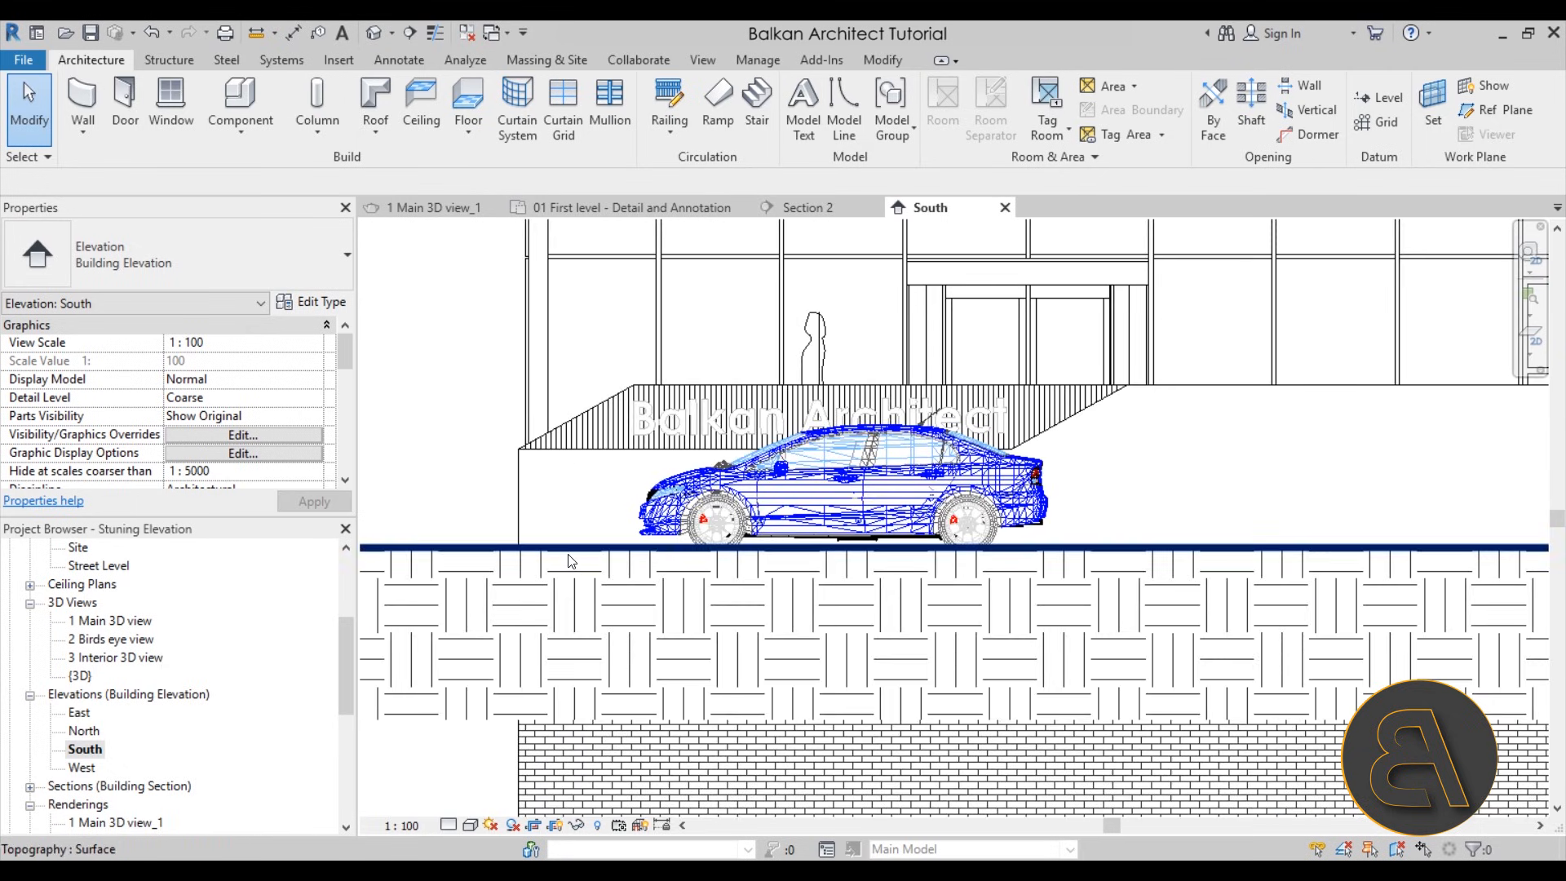
pyautogui.scroll(-6, 791, 575)
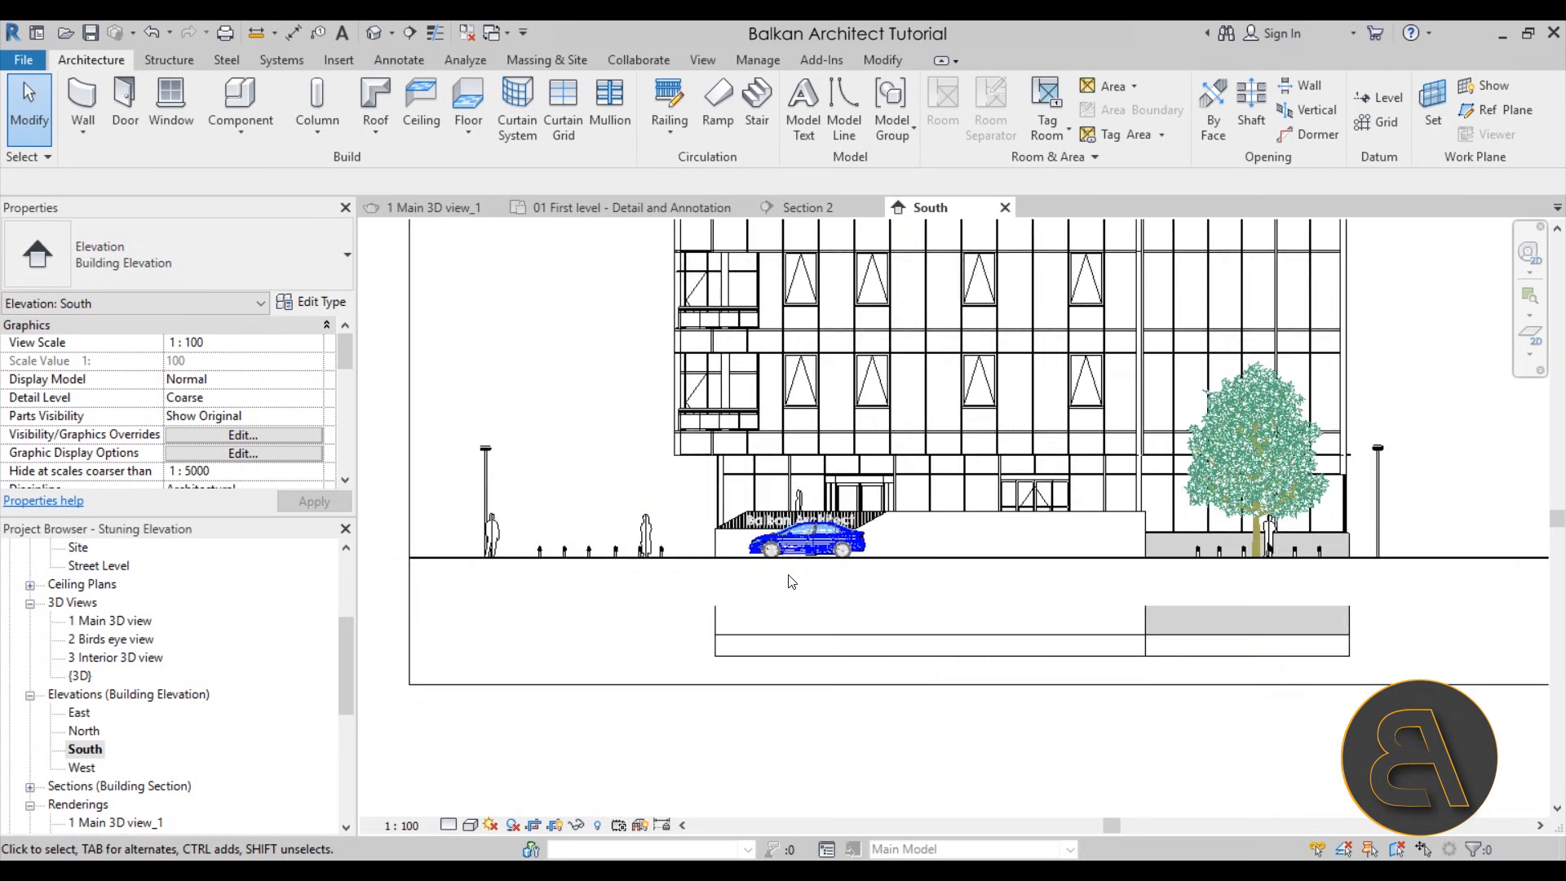
pyautogui.scroll(2, 726, 591)
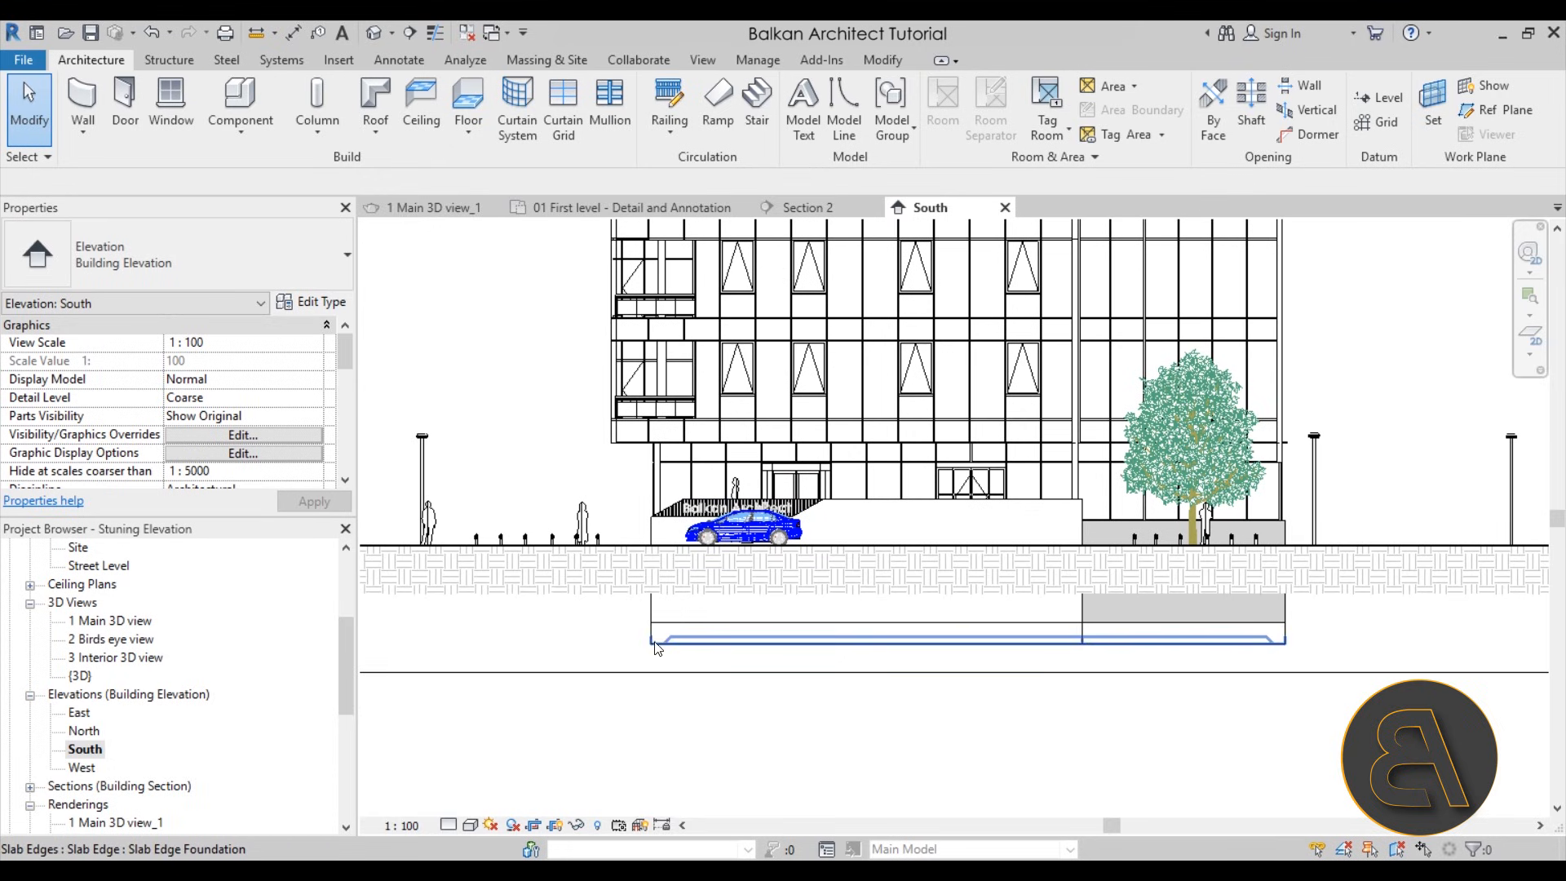
pyautogui.scroll(2, 653, 624)
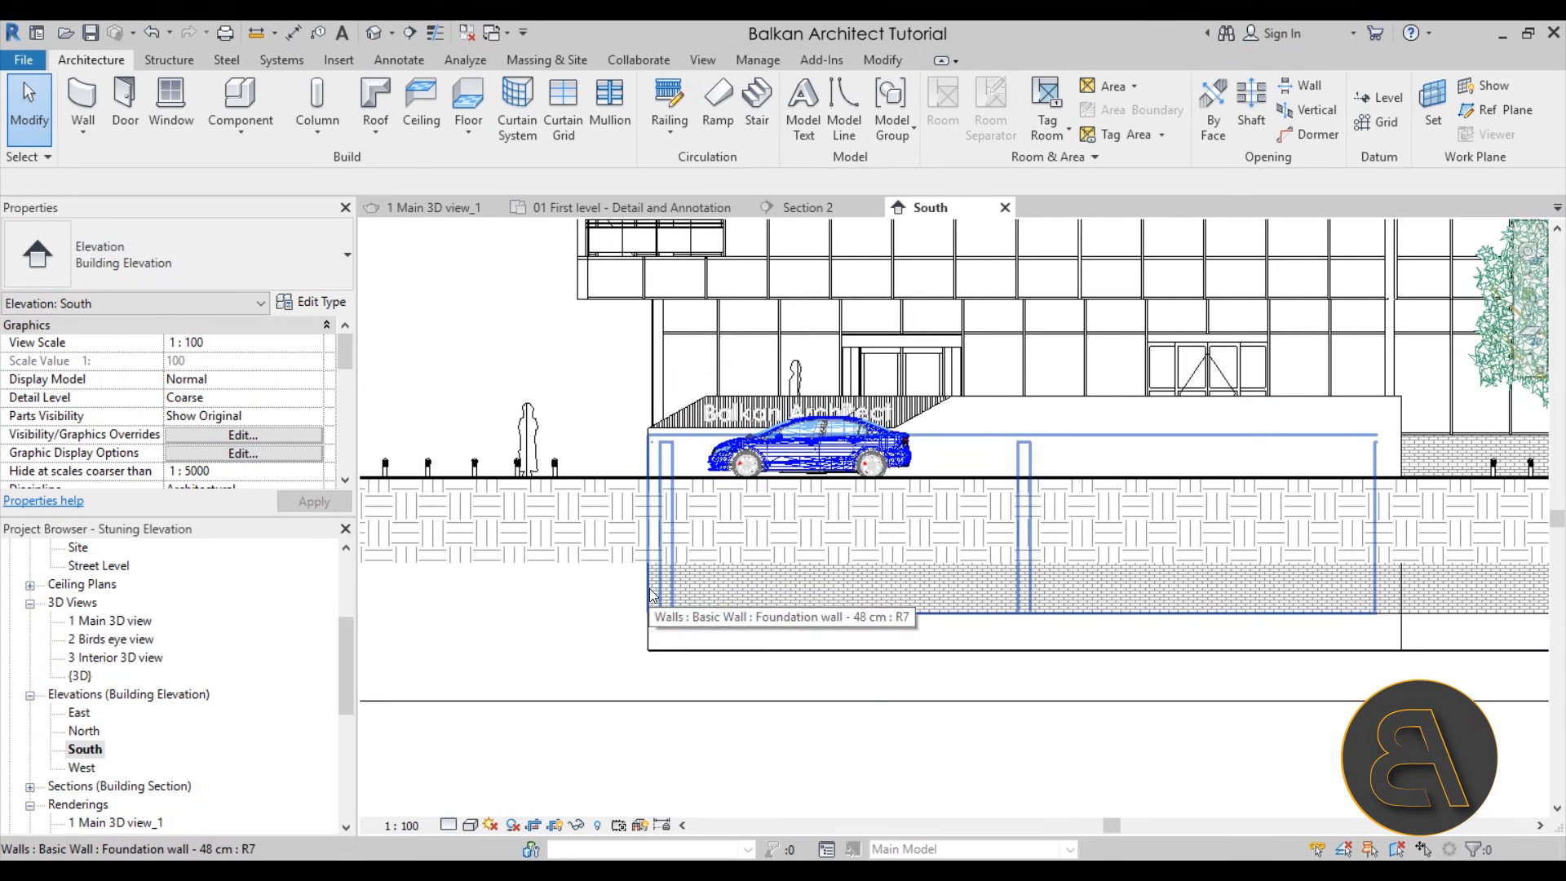
pyautogui.click(627, 493)
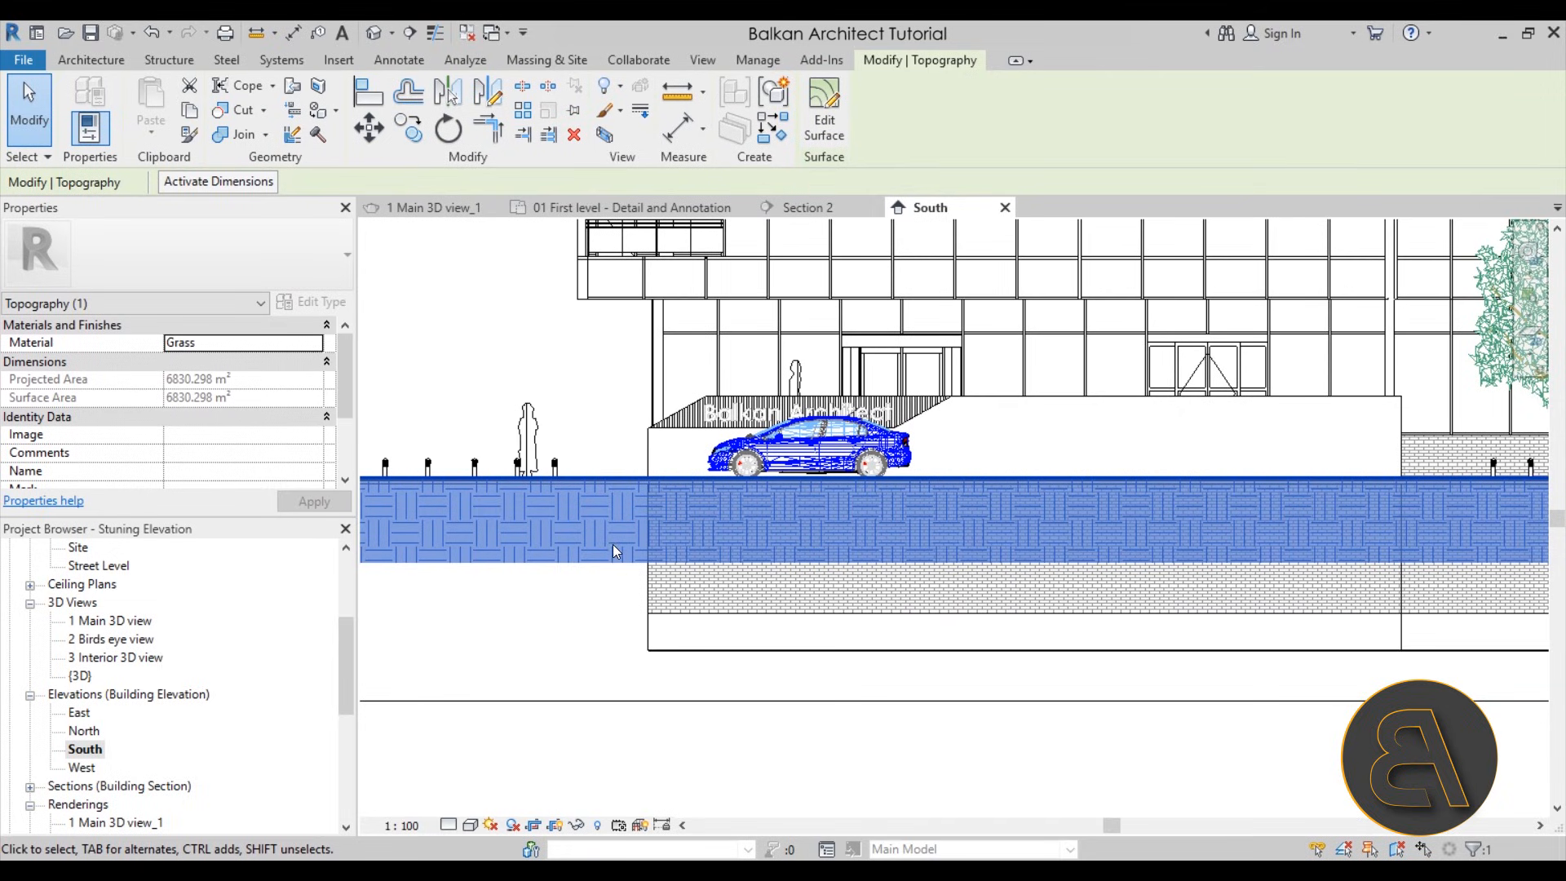
pyautogui.scroll(-2, 606, 585)
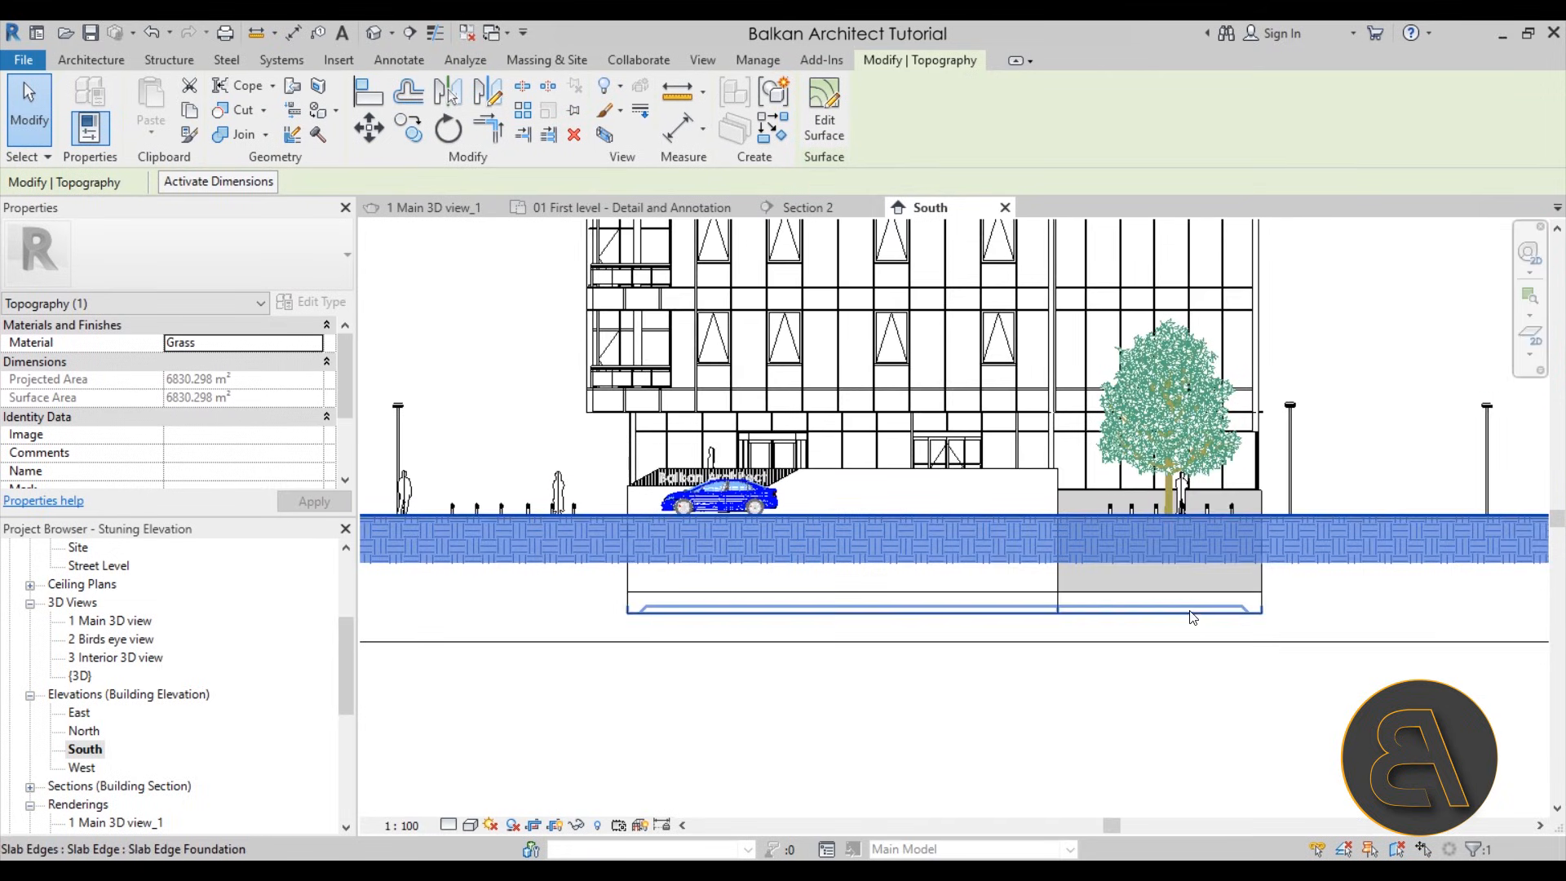
# Deepen the ground hatch through the Site Settings, trying a poche base elevation of -500 and settling on -550
pyautogui.click(1320, 622)
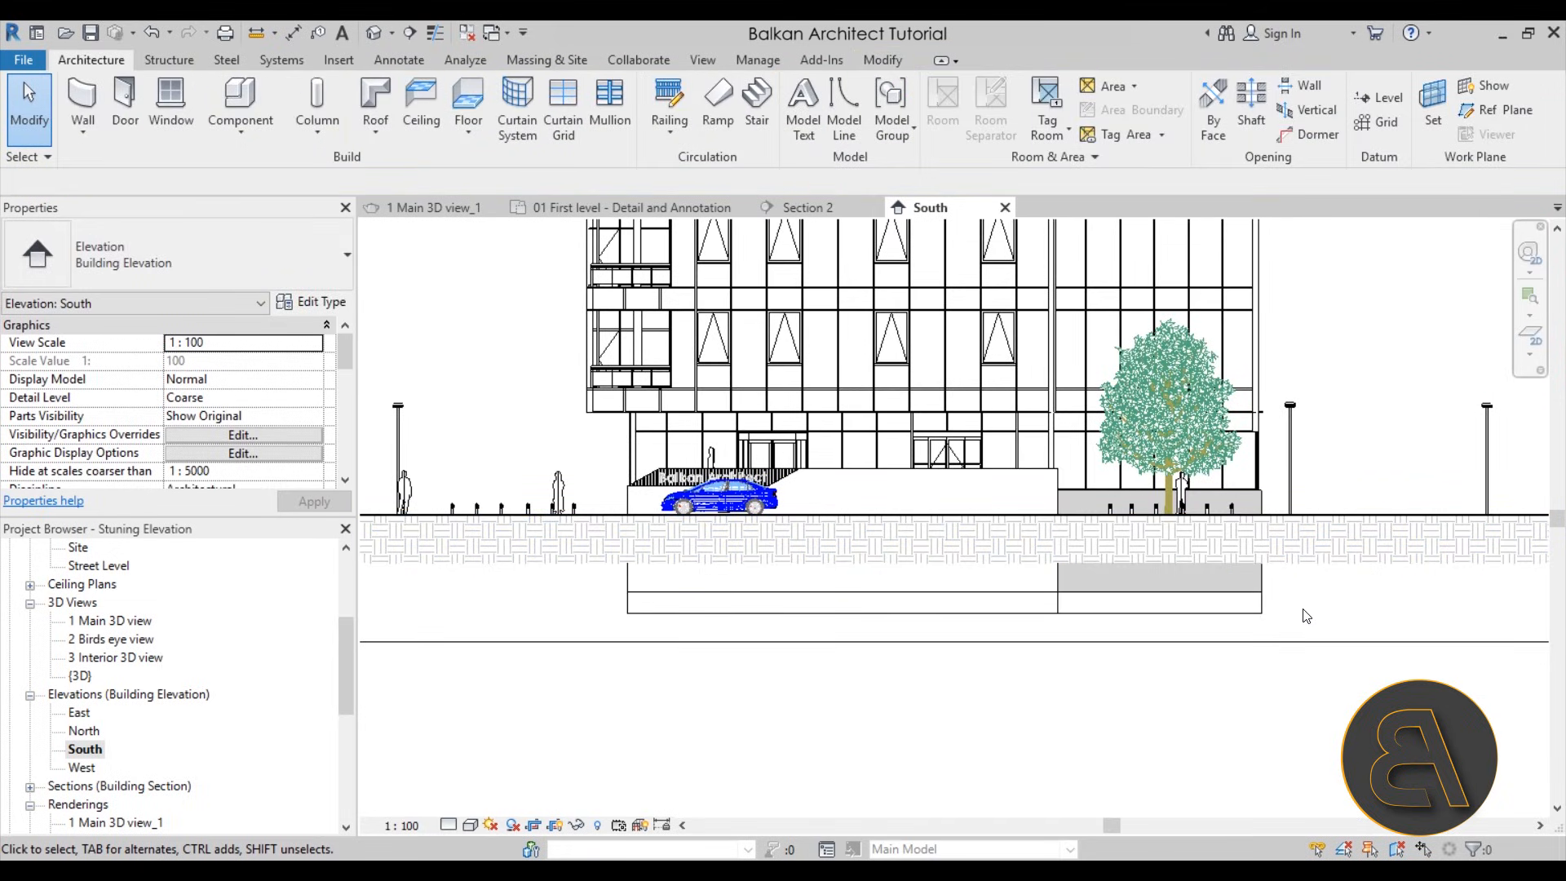
pyautogui.scroll(-2, 1314, 615)
pyautogui.moveTo(1314, 615); pyautogui.dragTo(1190, 655, button='middle')
pyautogui.moveTo(1193, 452)
pyautogui.mouseDown(button='middle')
pyautogui.moveTo(1160, 560)
pyautogui.moveTo(1177, 548)
pyautogui.mouseUp(button='middle')
pyautogui.moveTo(1175, 613)
pyautogui.mouseDown(button='middle')
pyautogui.moveTo(1167, 650)
pyautogui.moveTo(1171, 617)
pyautogui.mouseUp(button='middle')
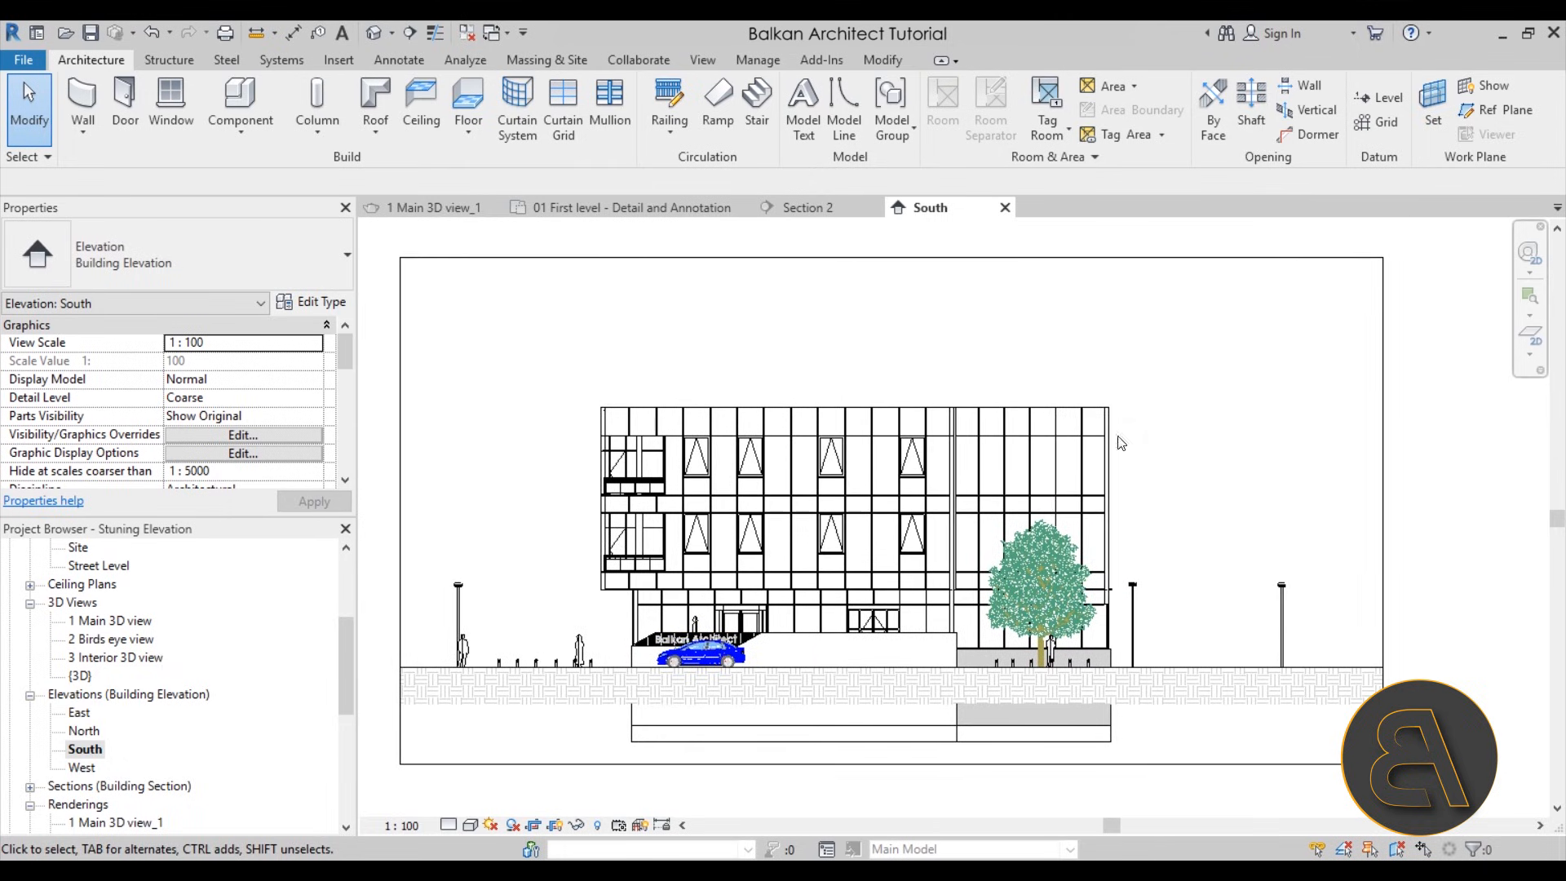
pyautogui.click(536, 63)
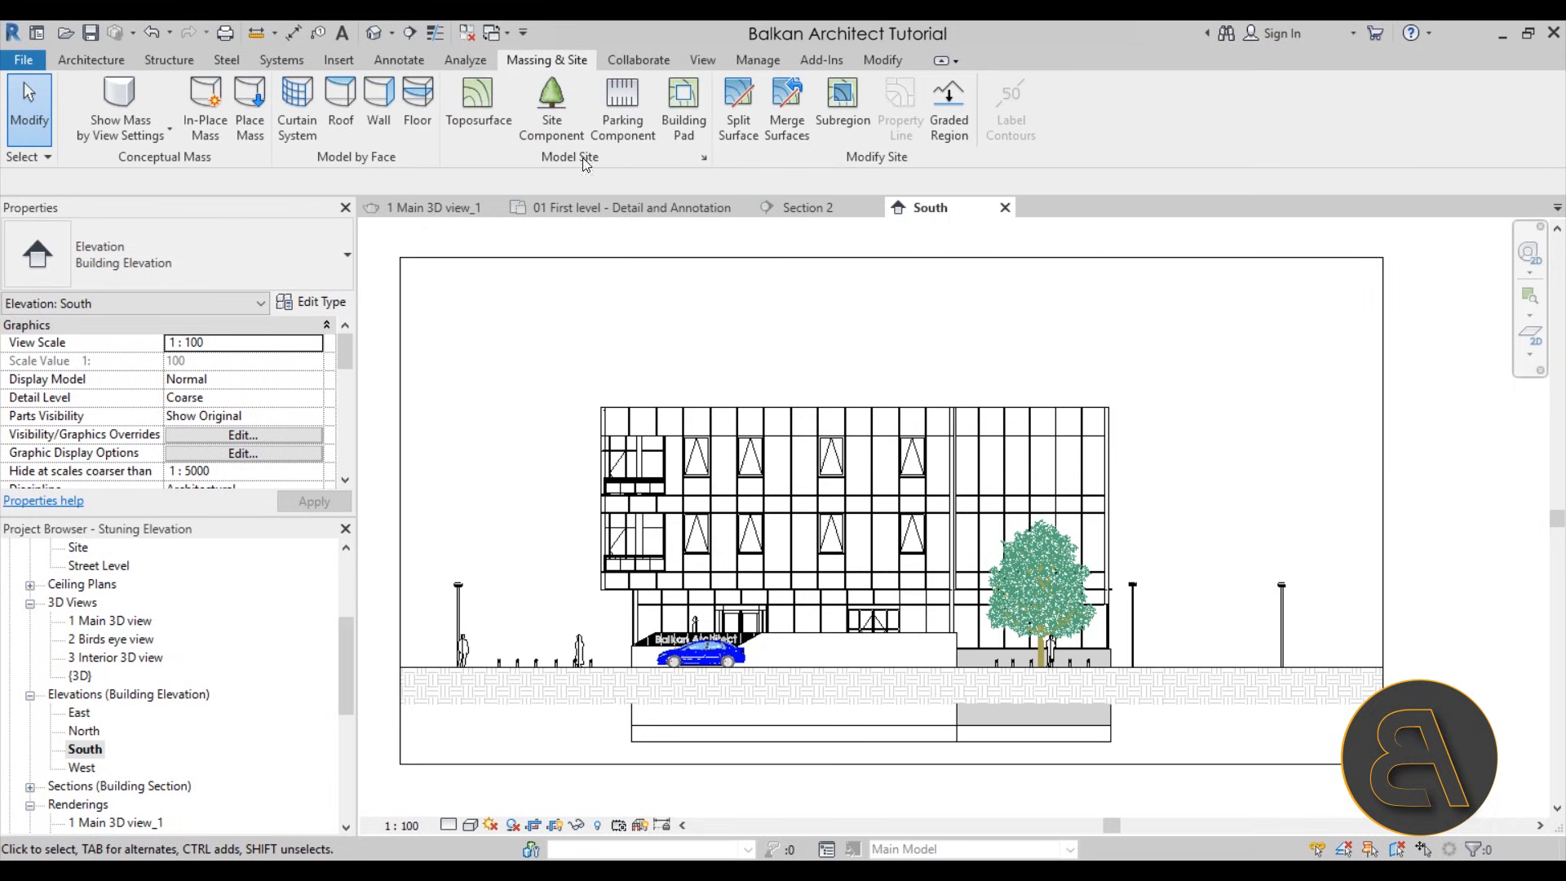
pyautogui.click(706, 162)
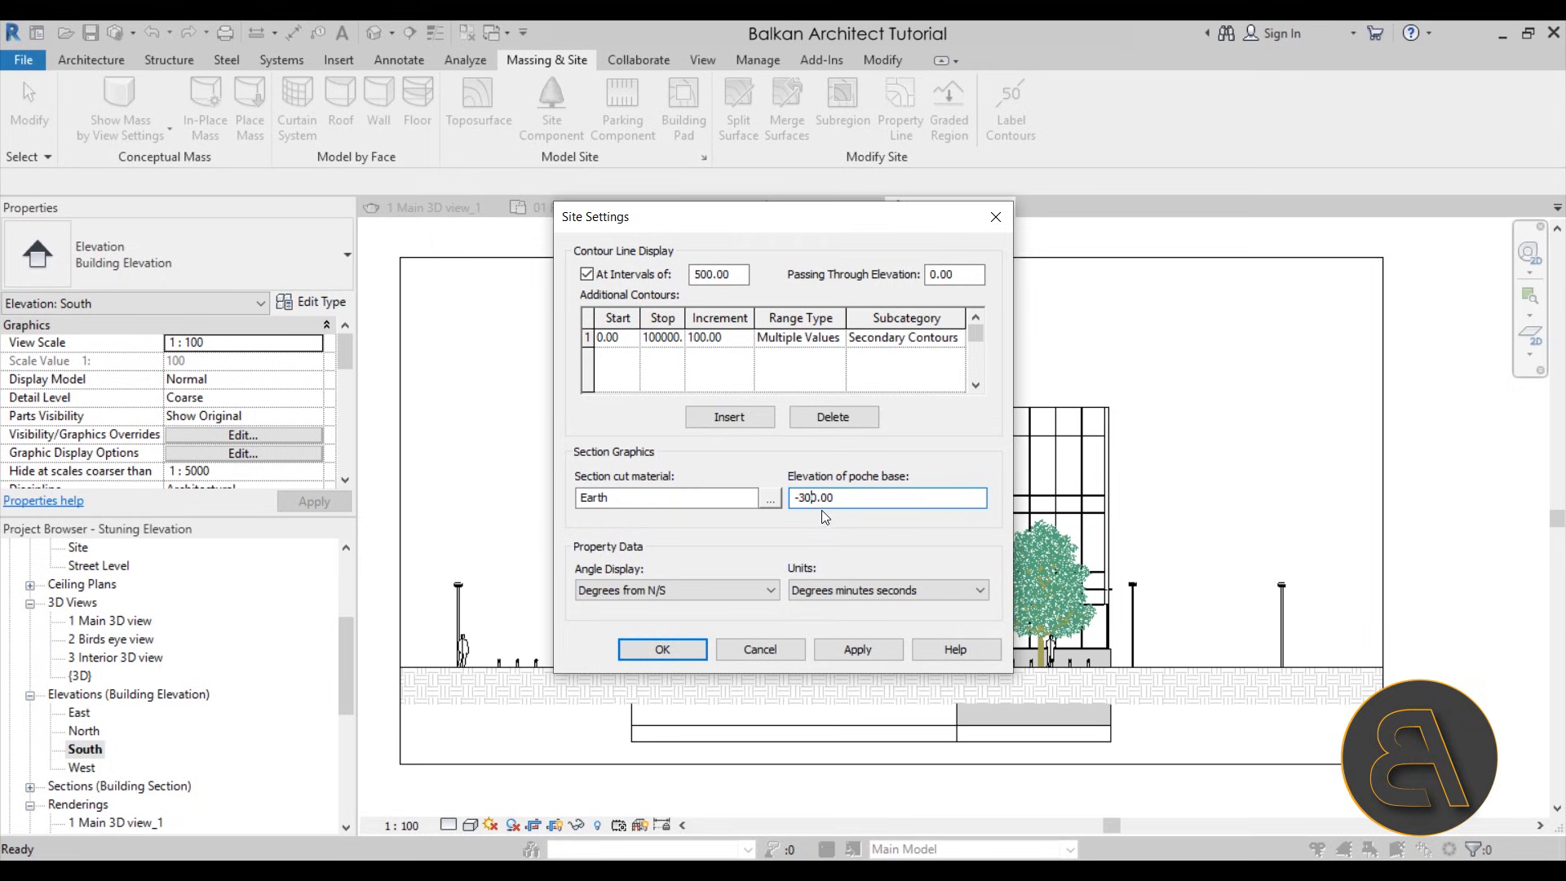
pyautogui.write('5')
pyautogui.click(871, 650)
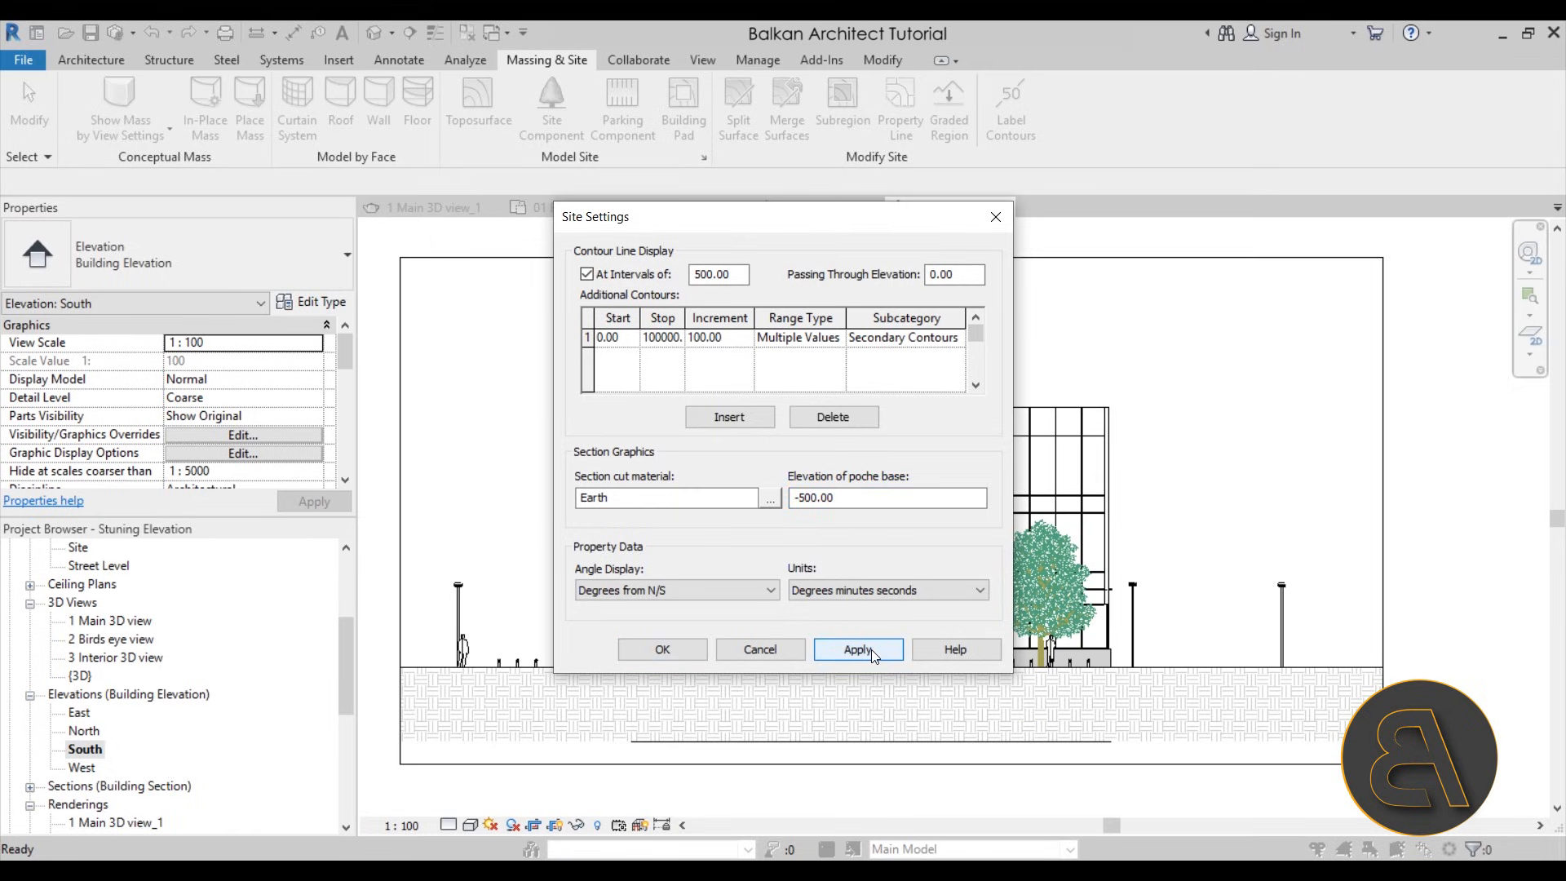
pyautogui.click(811, 499)
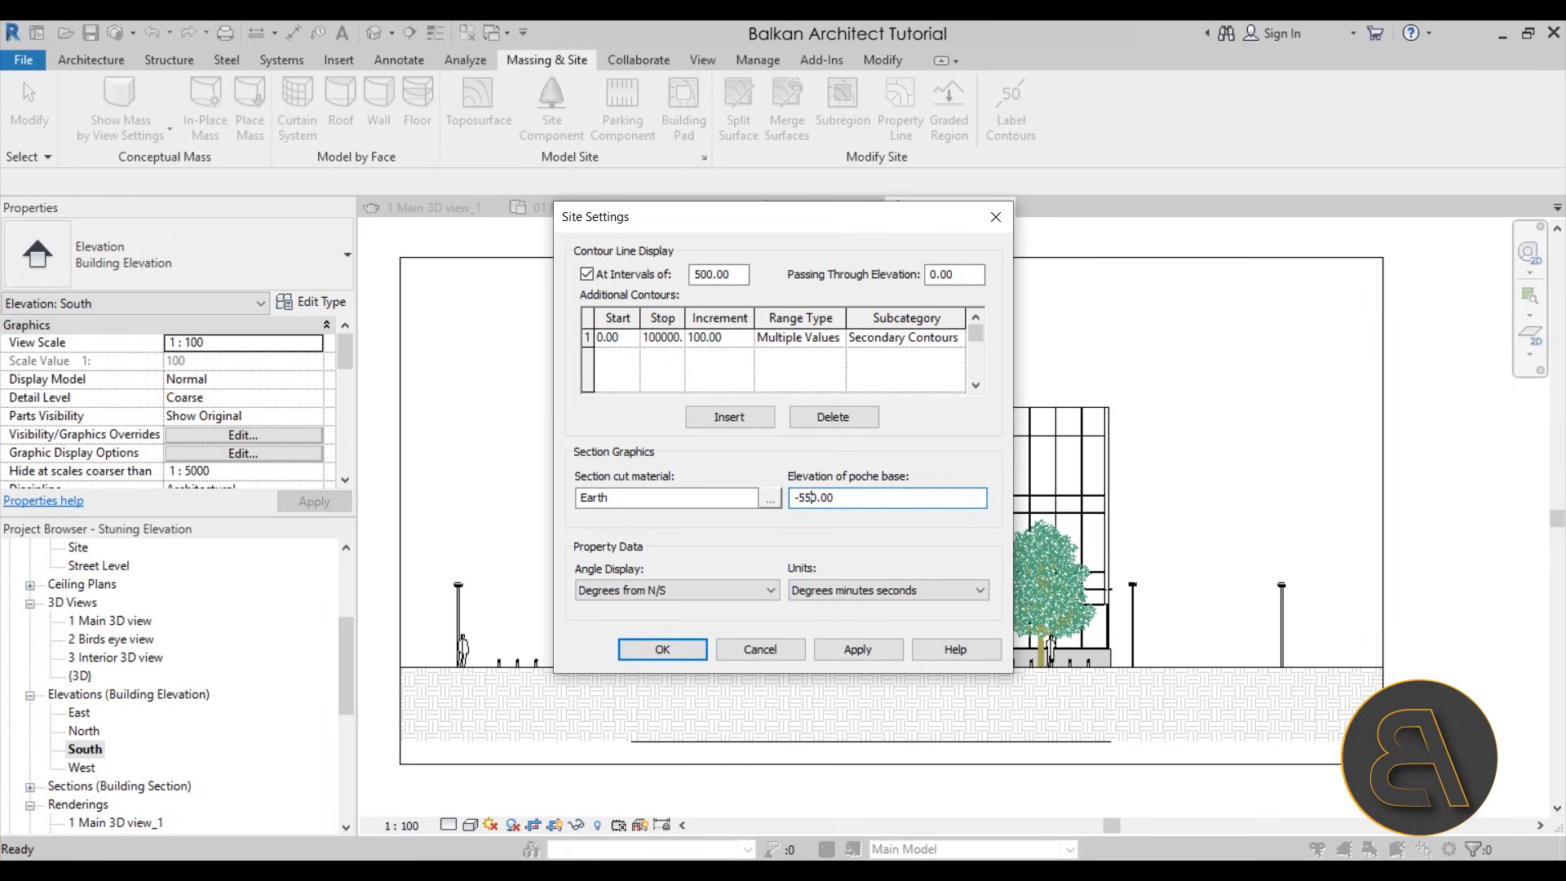
pyautogui.click(858, 652)
pyautogui.click(719, 651)
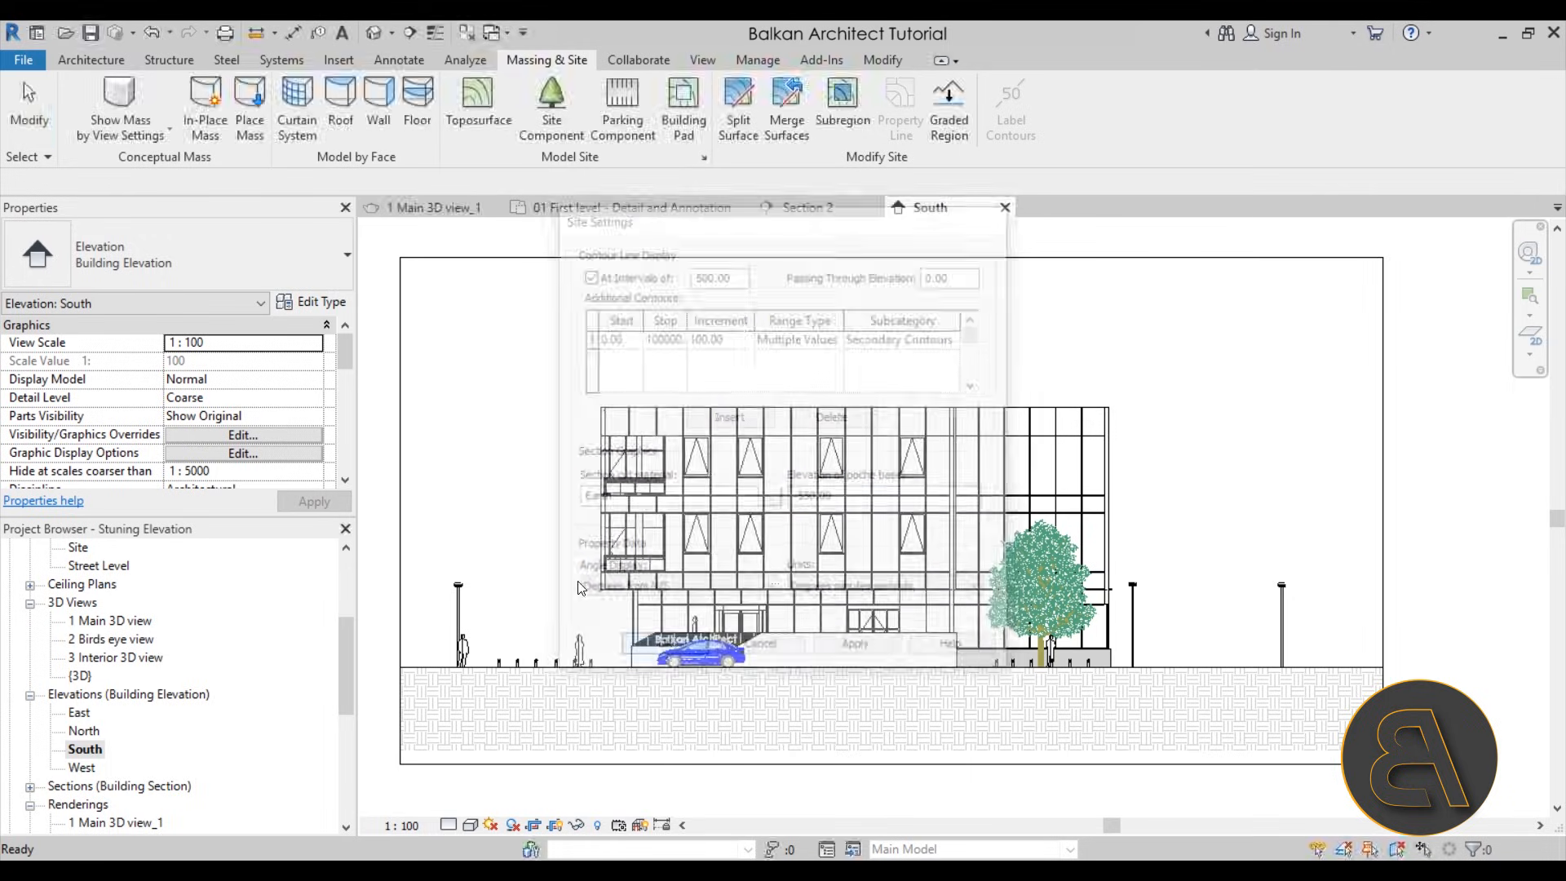
# Check the extended ground hatch around the building and set the South elevation's detail level to Fine
pyautogui.scroll(4, 690, 673)
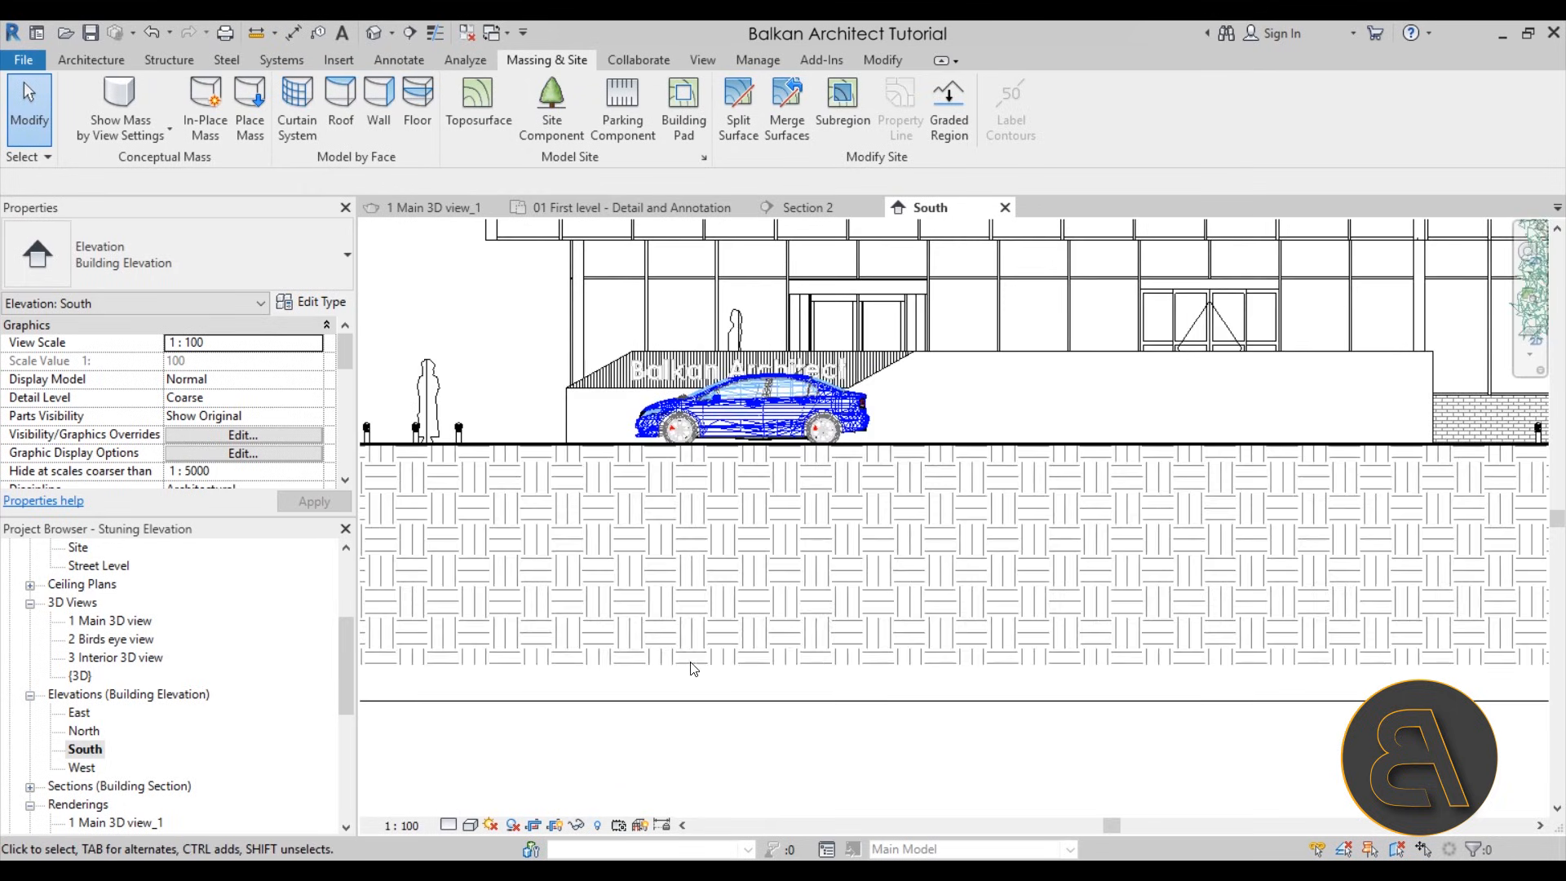
pyautogui.scroll(-5, 661, 593)
pyautogui.moveTo(716, 594); pyautogui.dragTo(551, 461, button='middle')
pyautogui.scroll(1, 569, 493)
pyautogui.scroll(-1, 544, 480)
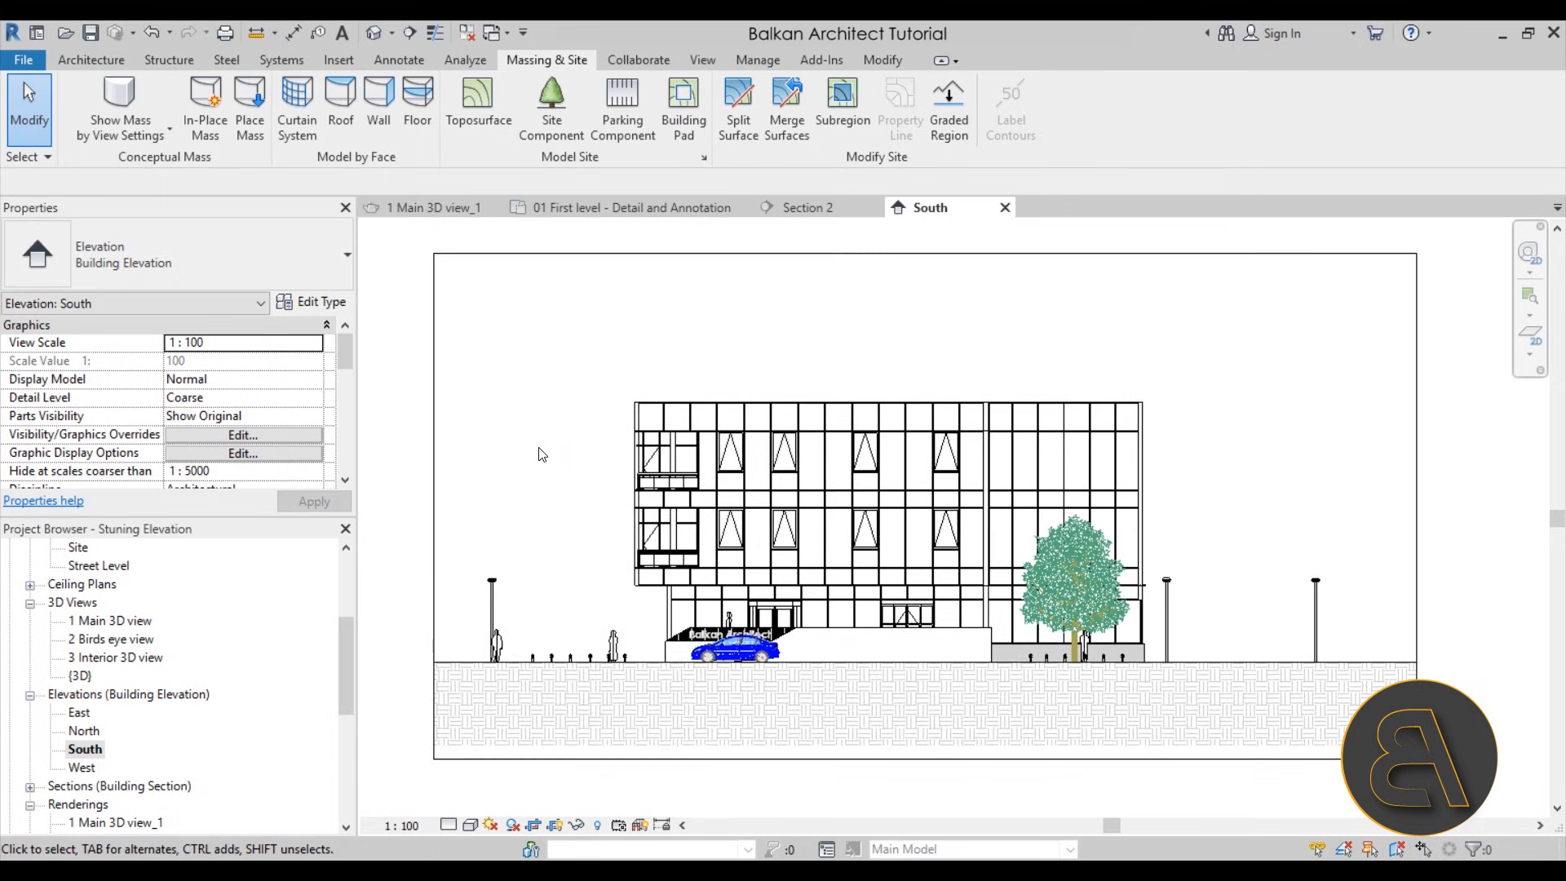
pyautogui.scroll(1, 564, 448)
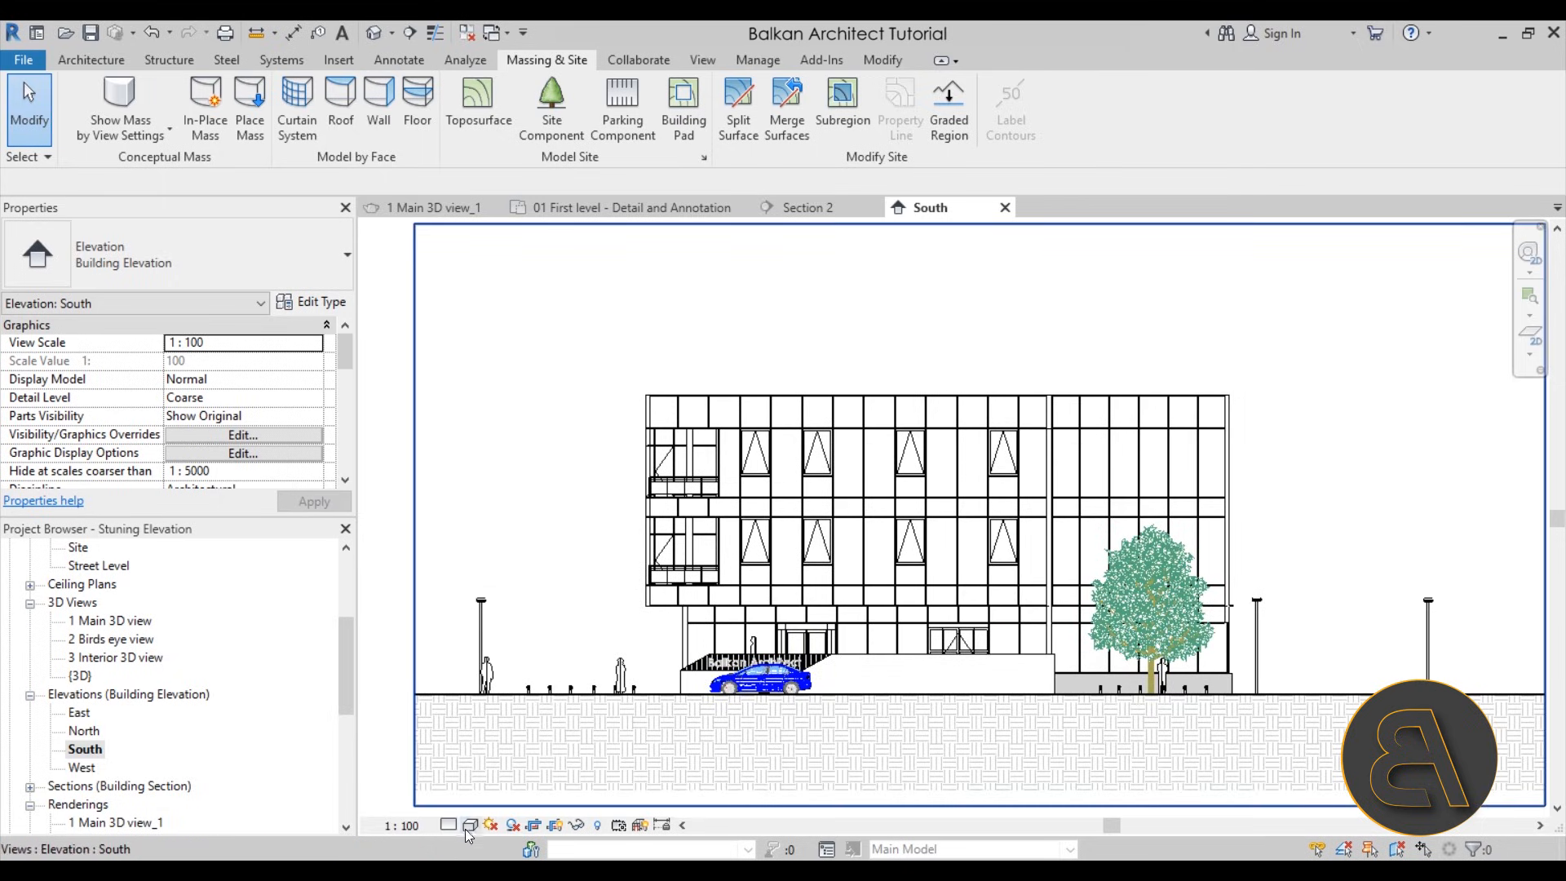
pyautogui.click(447, 824)
pyautogui.click(469, 802)
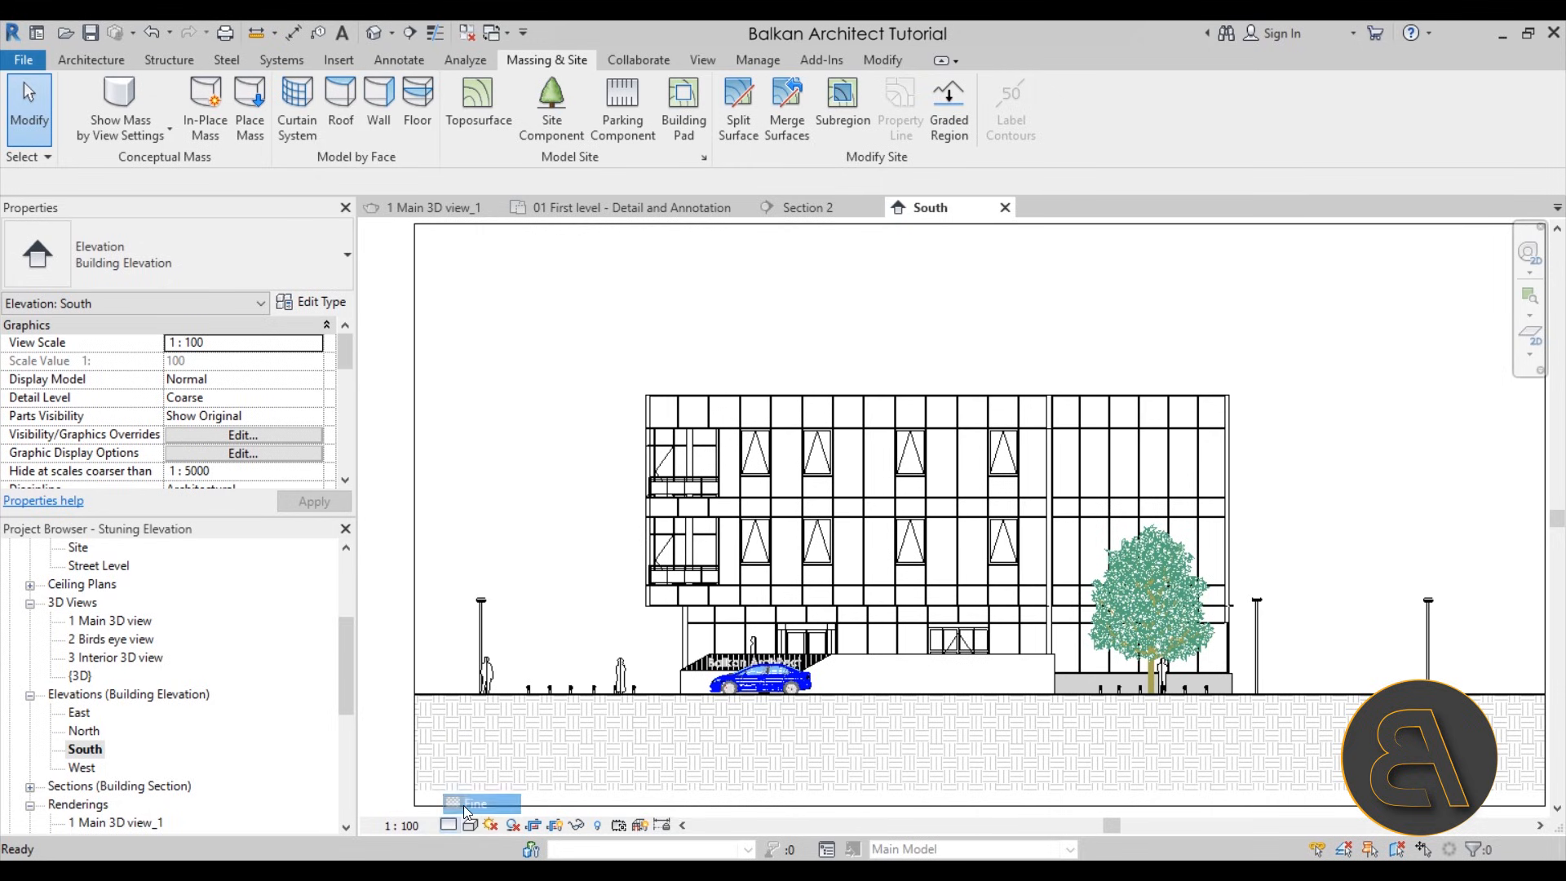
# Move the blue car about 650 horizontally along the ground toward the tree, clear of the Balkan Architect sign
pyautogui.scroll(3, 601, 507)
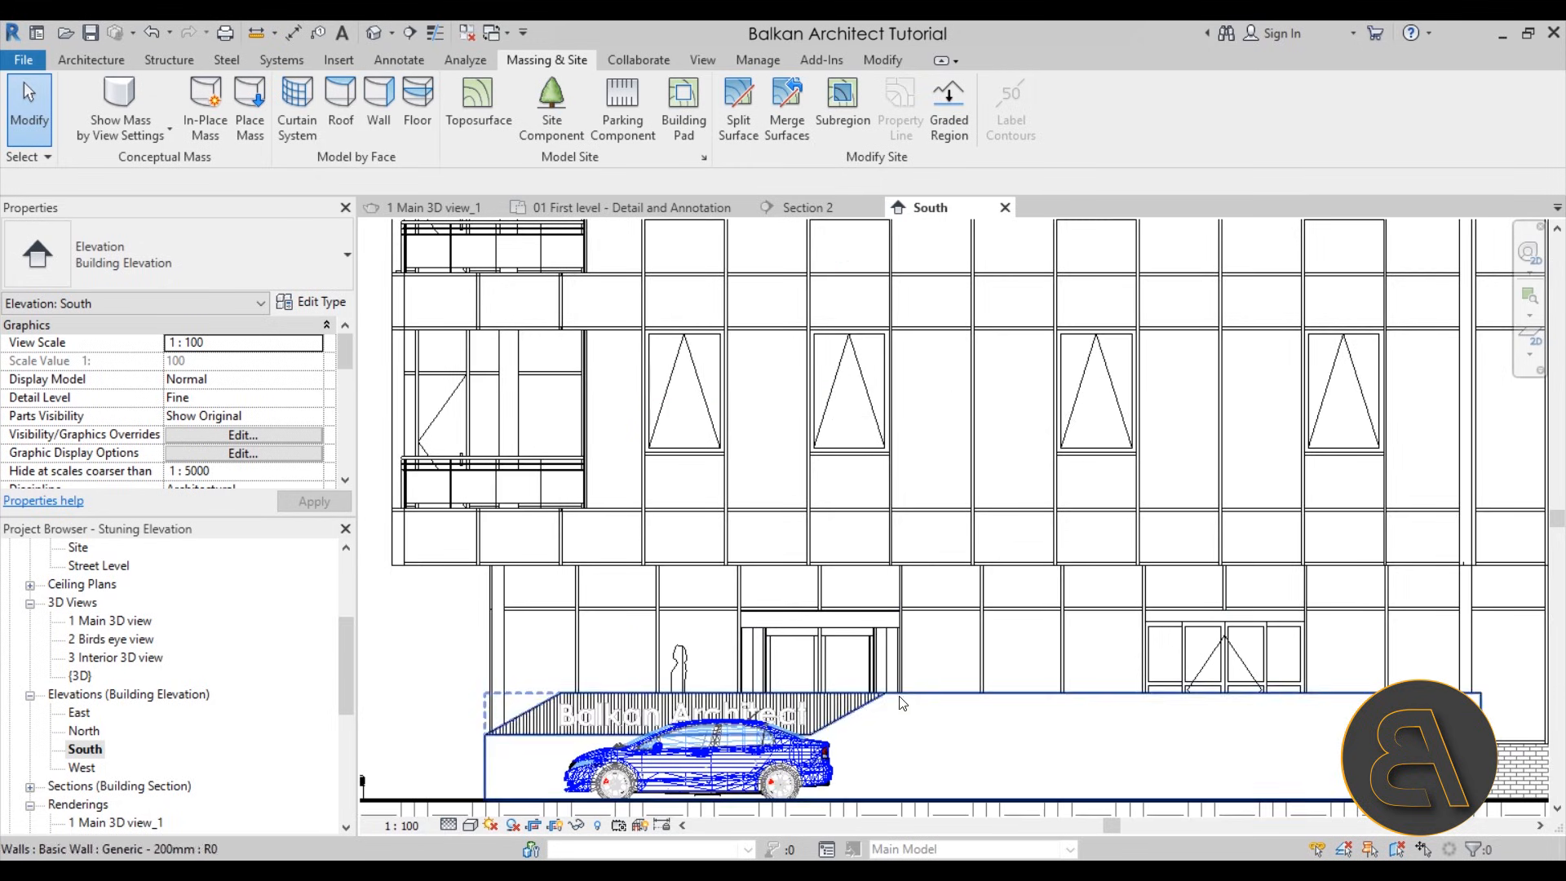
pyautogui.scroll(-3, 601, 507)
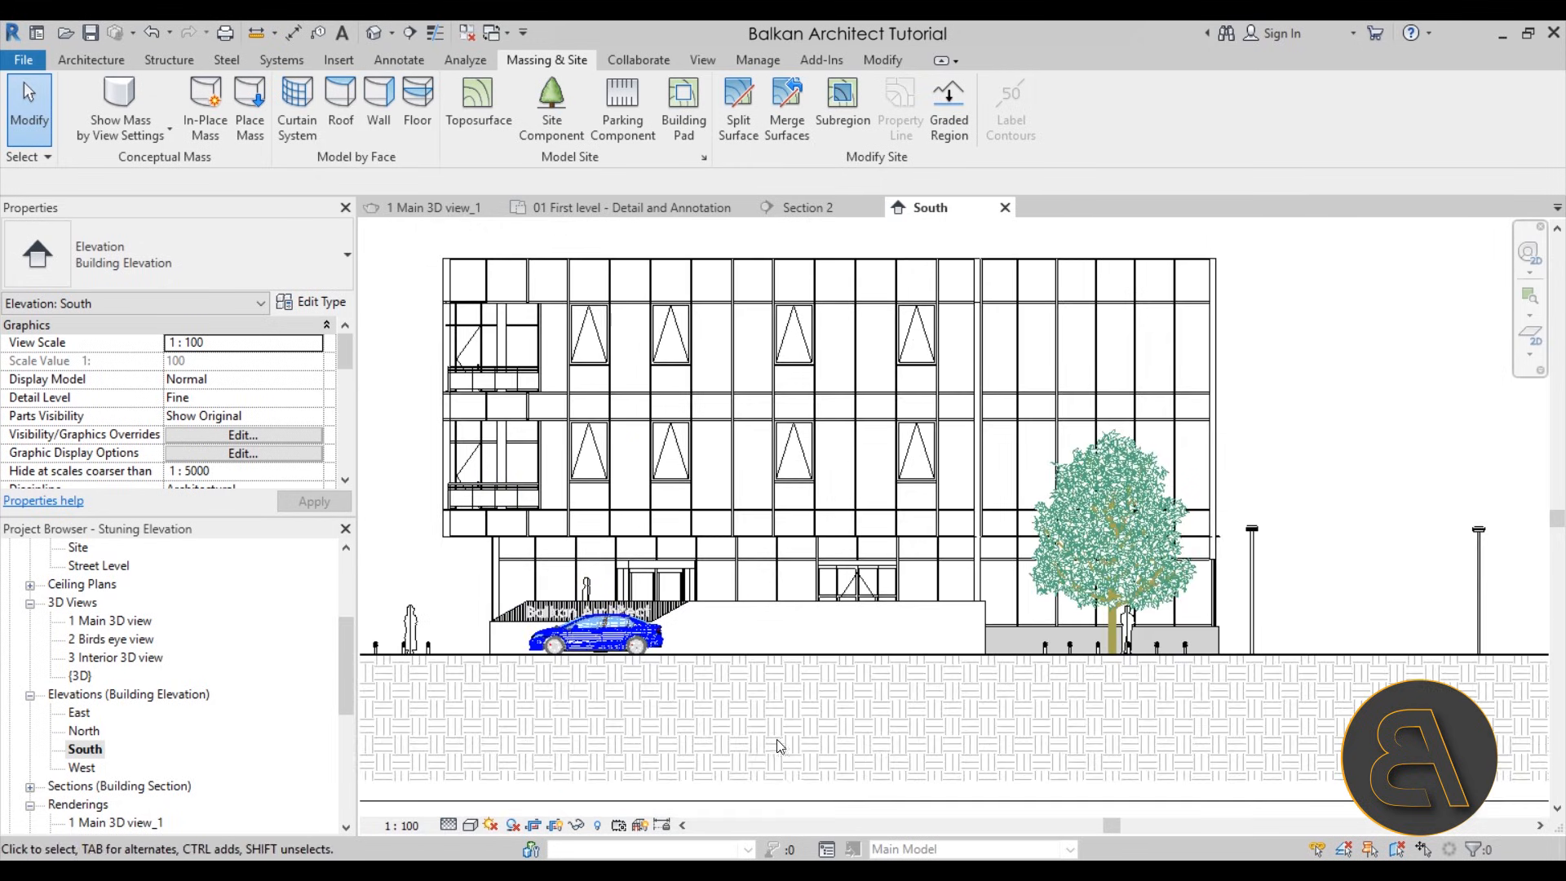
pyautogui.moveTo(776, 739); pyautogui.dragTo(797, 733, button='middle')
pyautogui.scroll(-1, 798, 733)
pyautogui.scroll(2, 676, 659)
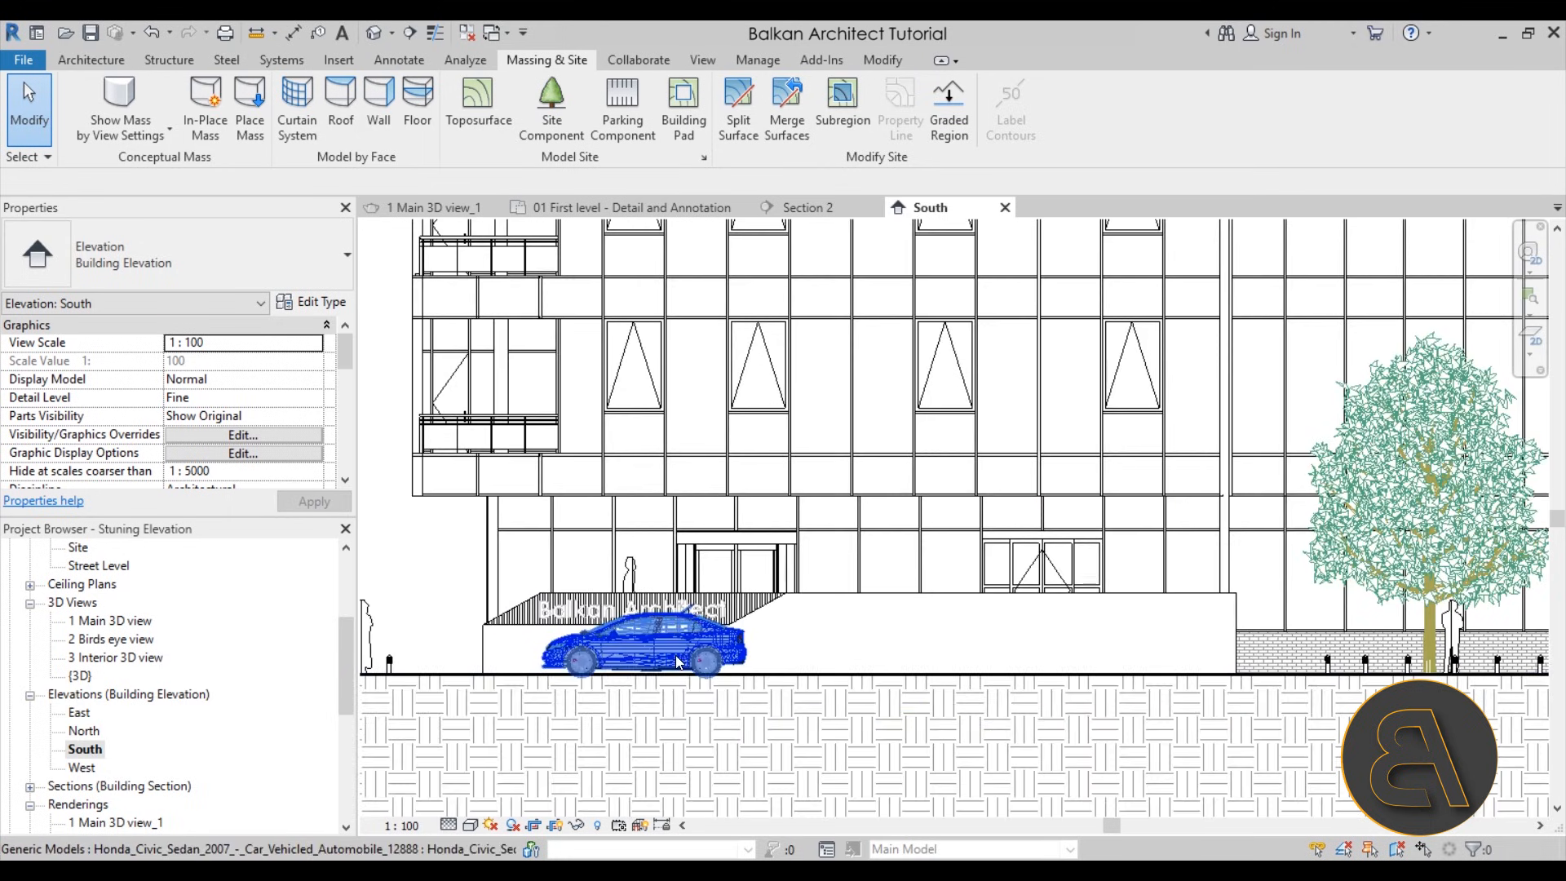
pyautogui.click(676, 659)
pyautogui.click(376, 129)
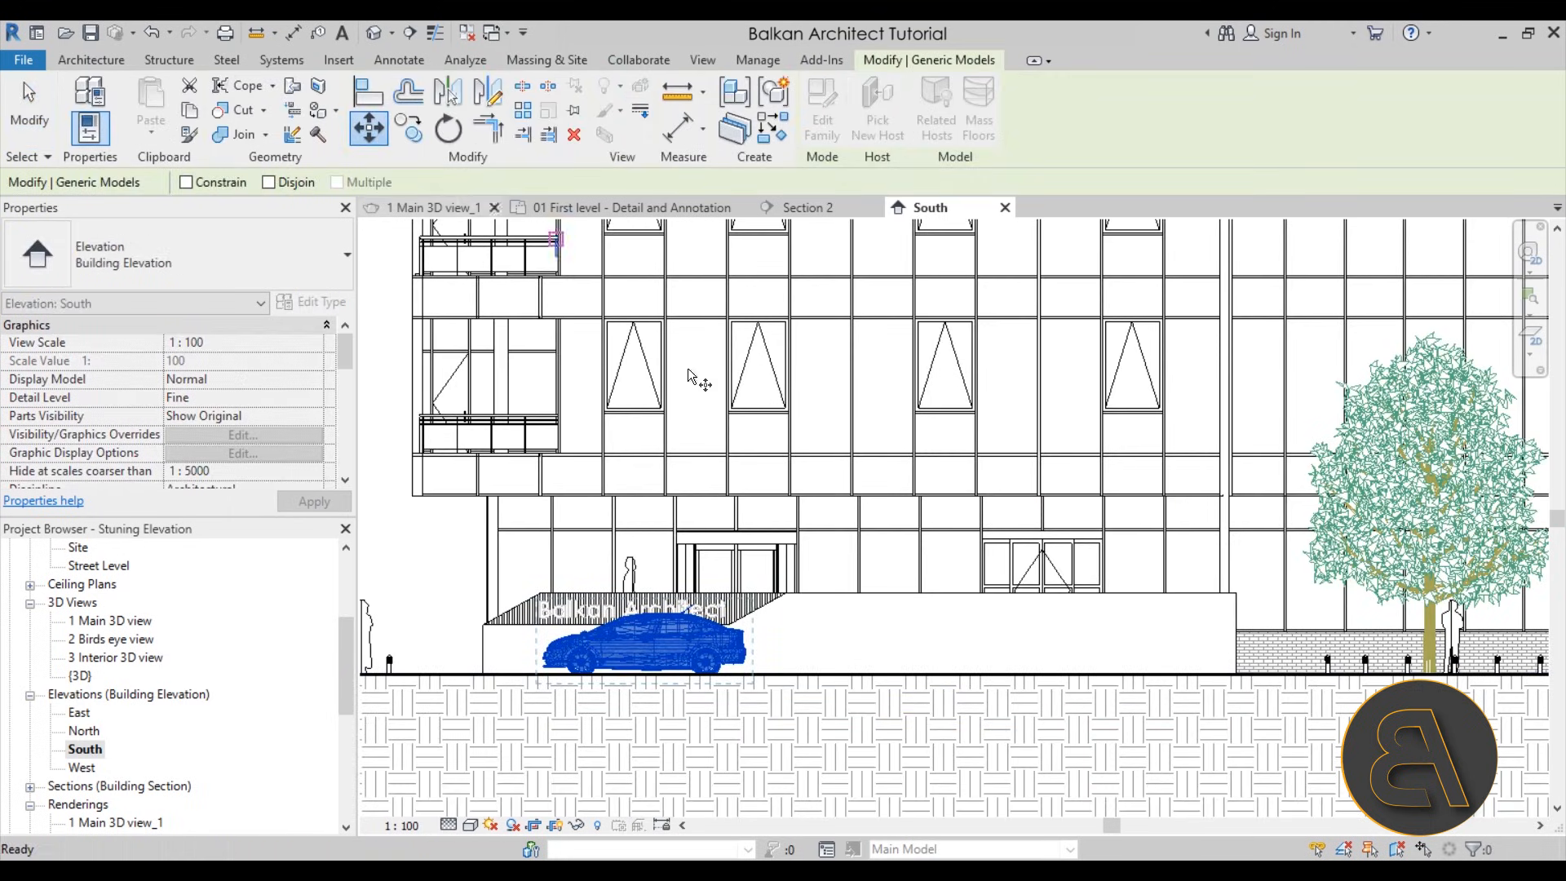
pyautogui.click(816, 628)
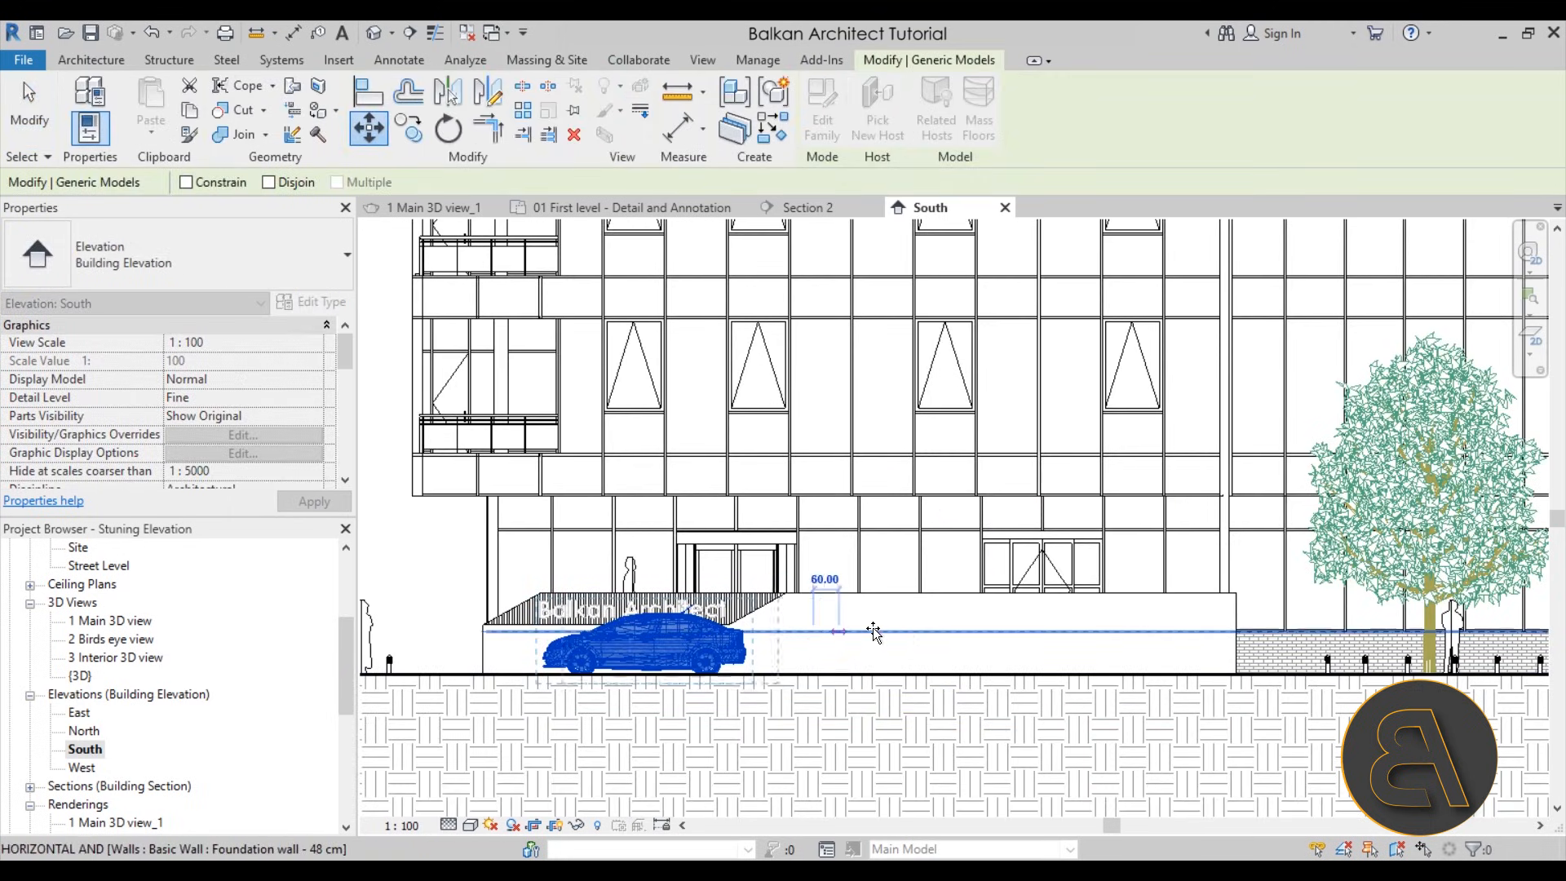
pyautogui.click(1093, 628)
pyautogui.click(434, 546)
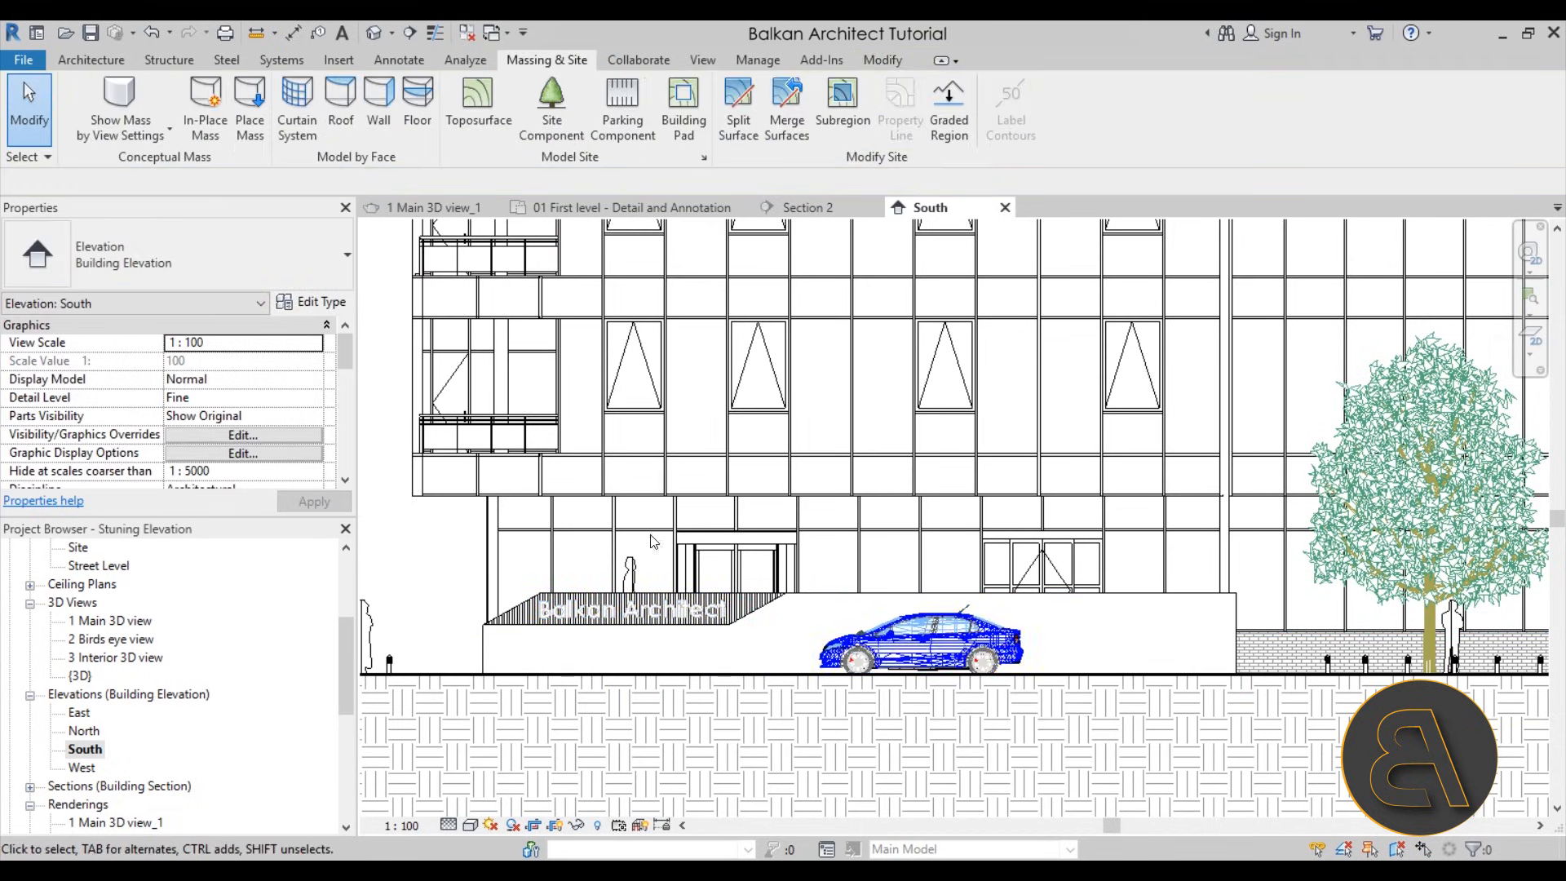
# Turn on shadows for the South elevation with the whole cropped building in view
pyautogui.scroll(-2, 773, 522)
pyautogui.moveTo(798, 535); pyautogui.dragTo(773, 593, button='middle')
pyautogui.scroll(3, 856, 652)
pyautogui.scroll(-5, 1015, 579)
pyautogui.moveTo(905, 637); pyautogui.dragTo(770, 699, button='middle')
pyautogui.scroll(-1, 803, 657)
pyautogui.moveTo(592, 471); pyautogui.dragTo(637, 467, button='middle')
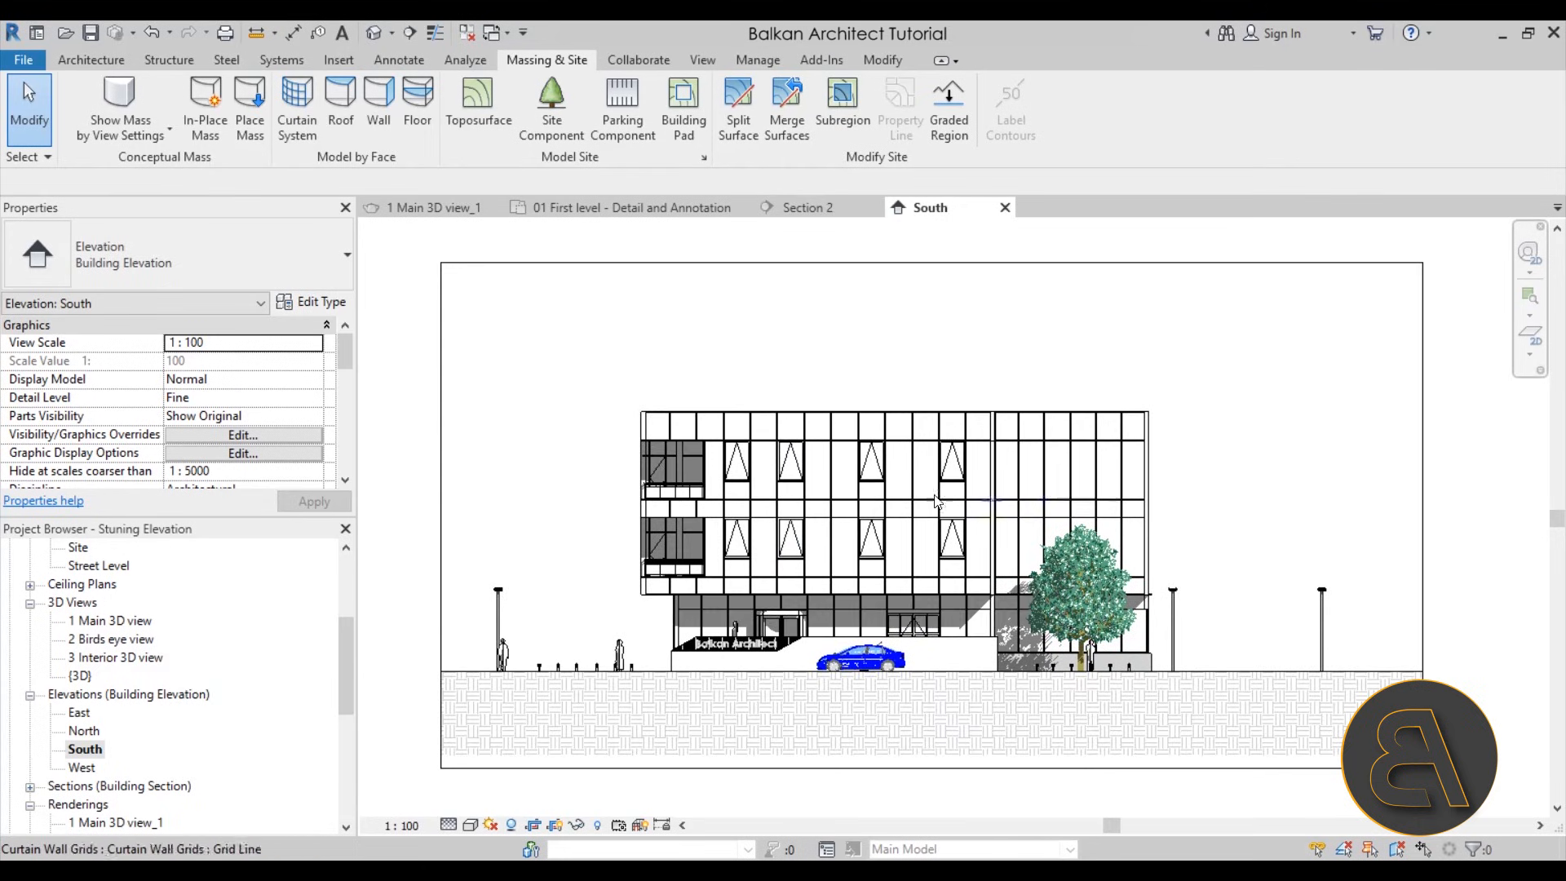
pyautogui.scroll(1, 910, 491)
pyautogui.moveTo(571, 477); pyautogui.dragTo(583, 471, button='middle')
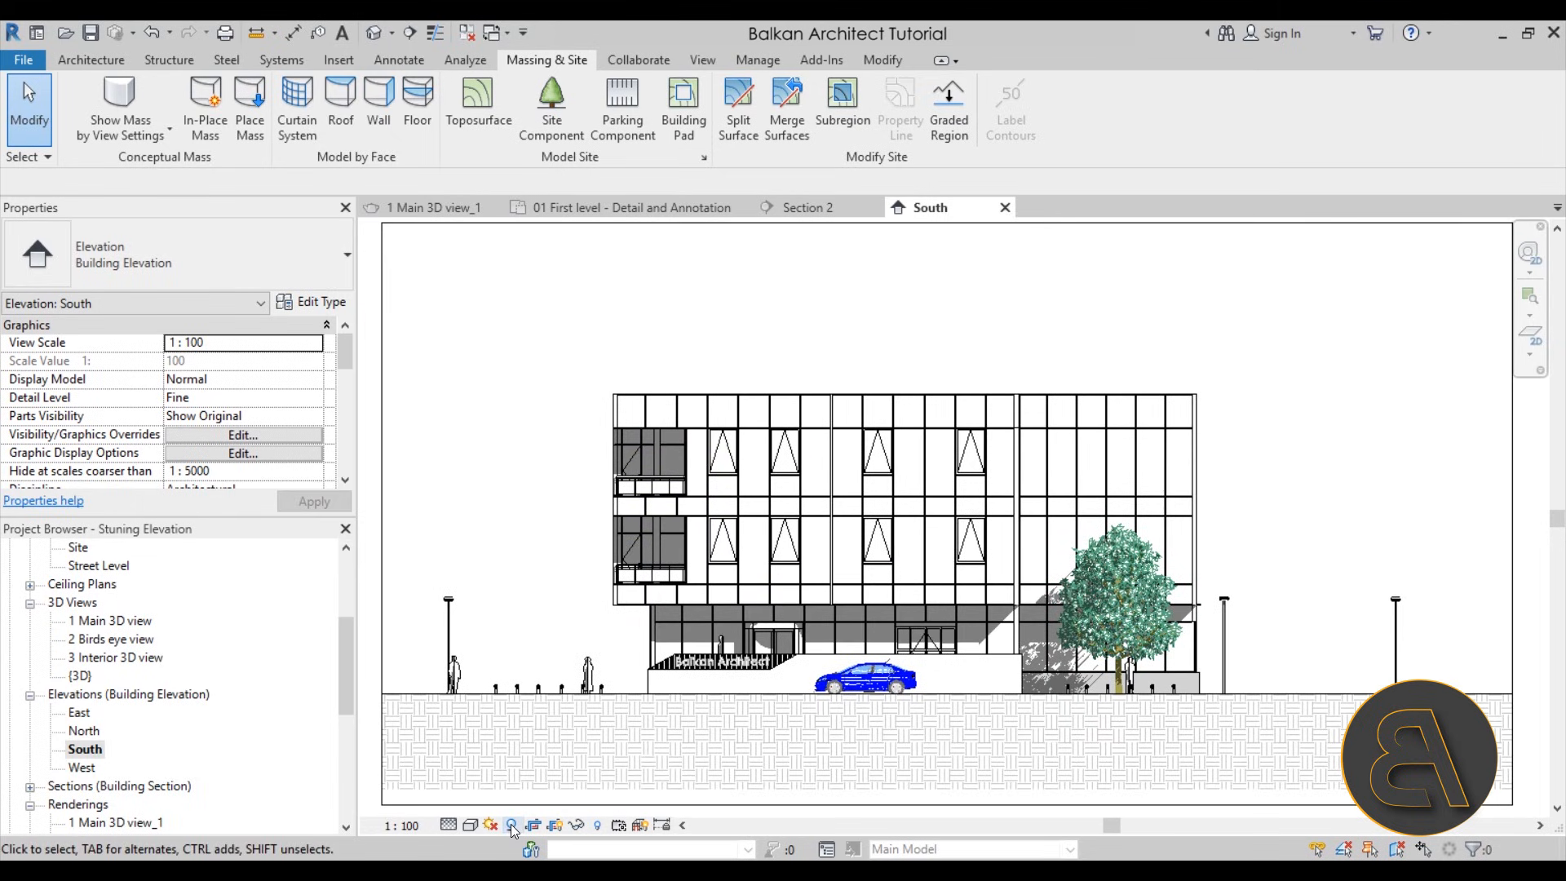
# Enable Show Ambient Shadows in the South elevation's Graphic Display Options
pyautogui.click(472, 826)
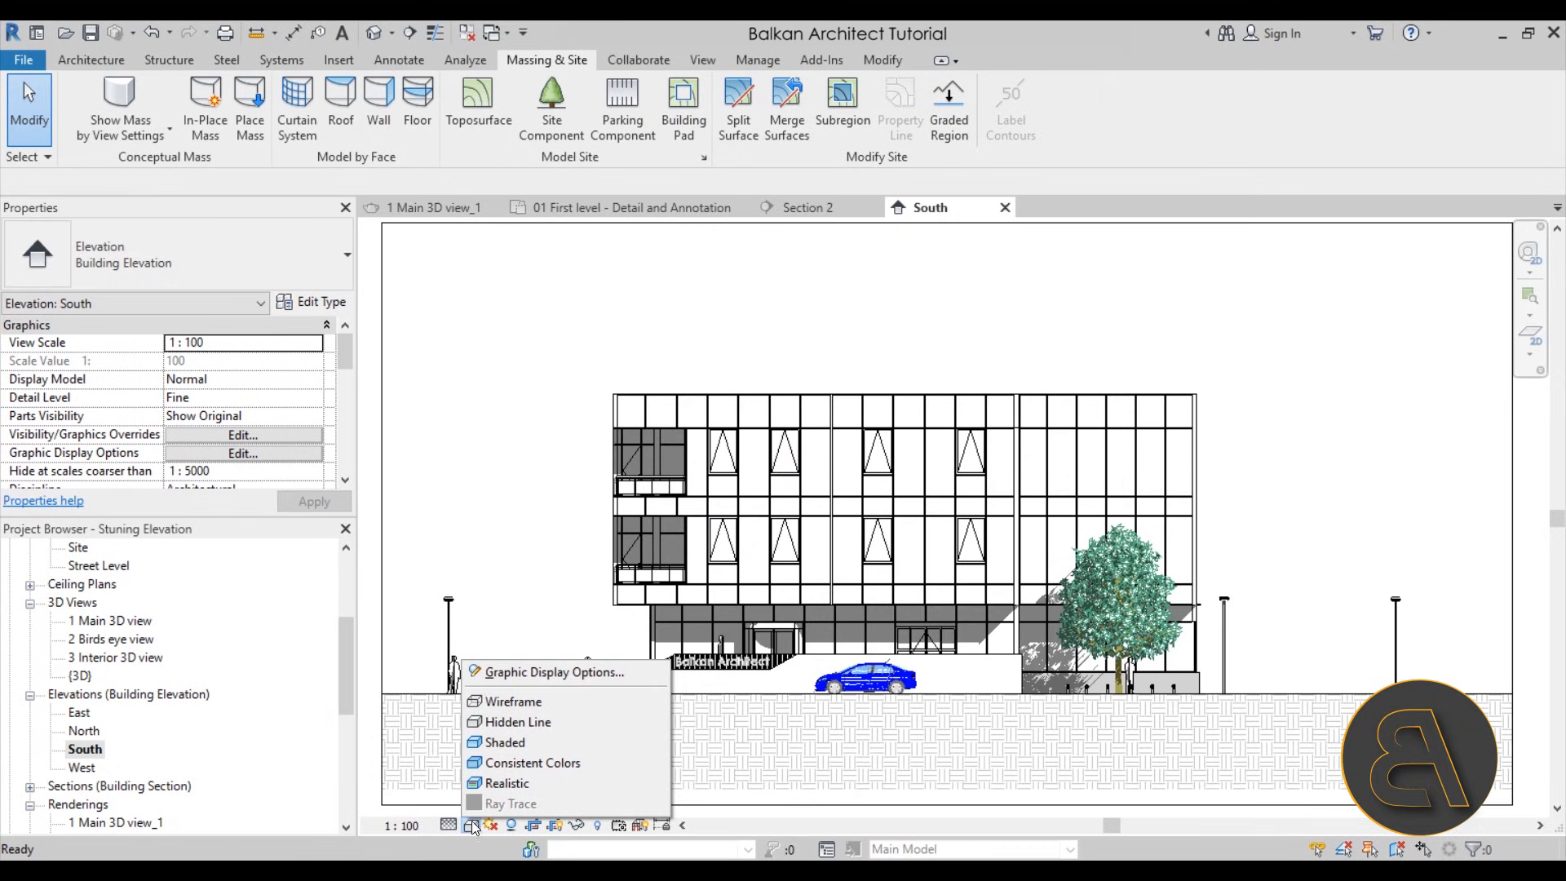
pyautogui.click(555, 672)
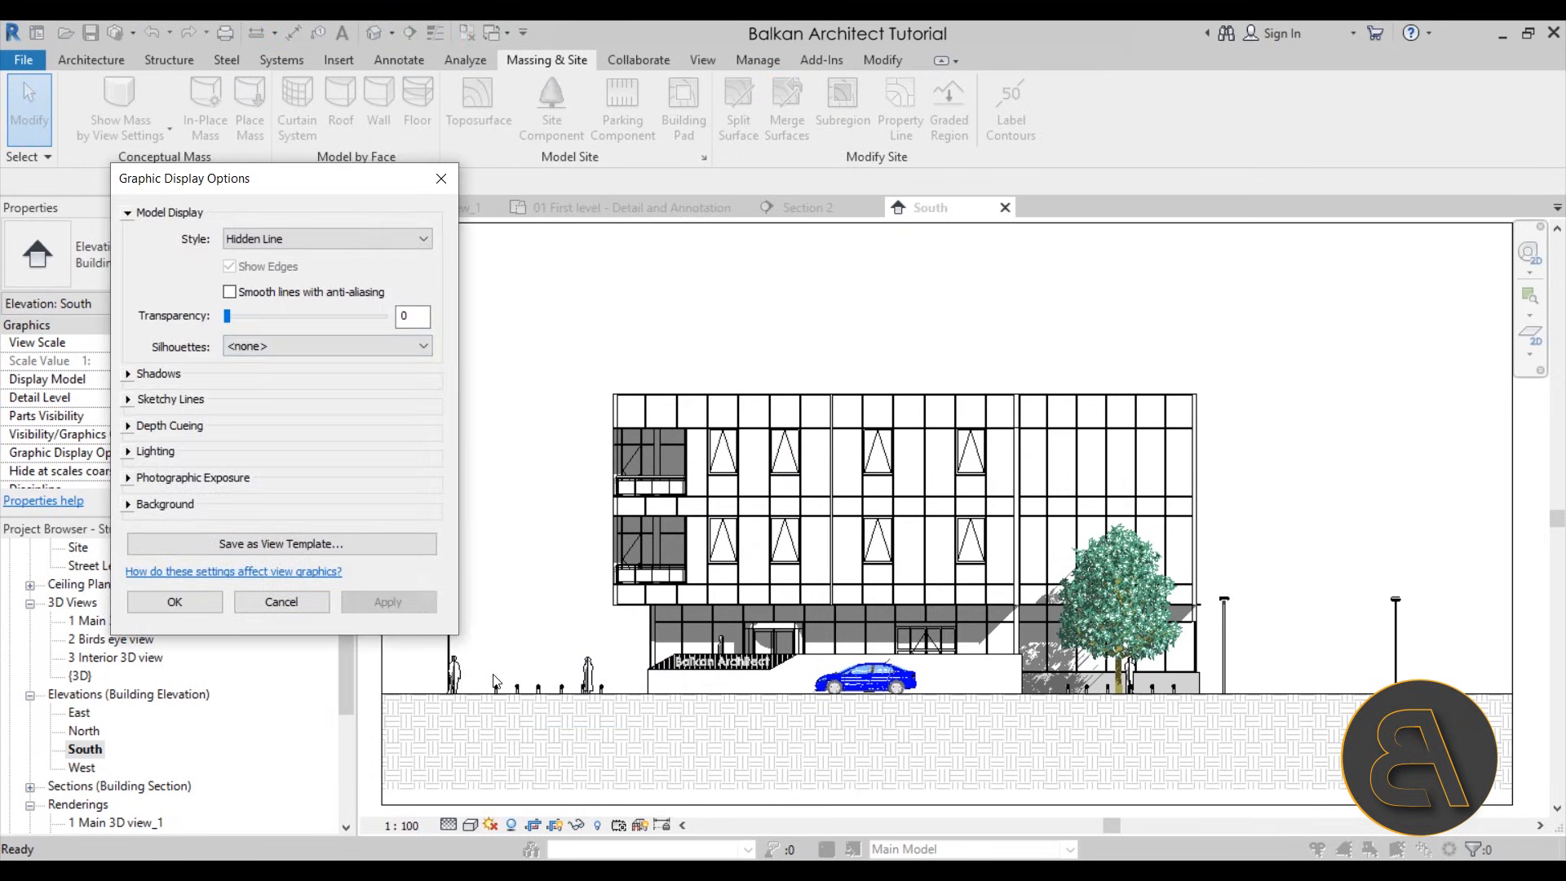
pyautogui.click(129, 379)
pyautogui.click(229, 413)
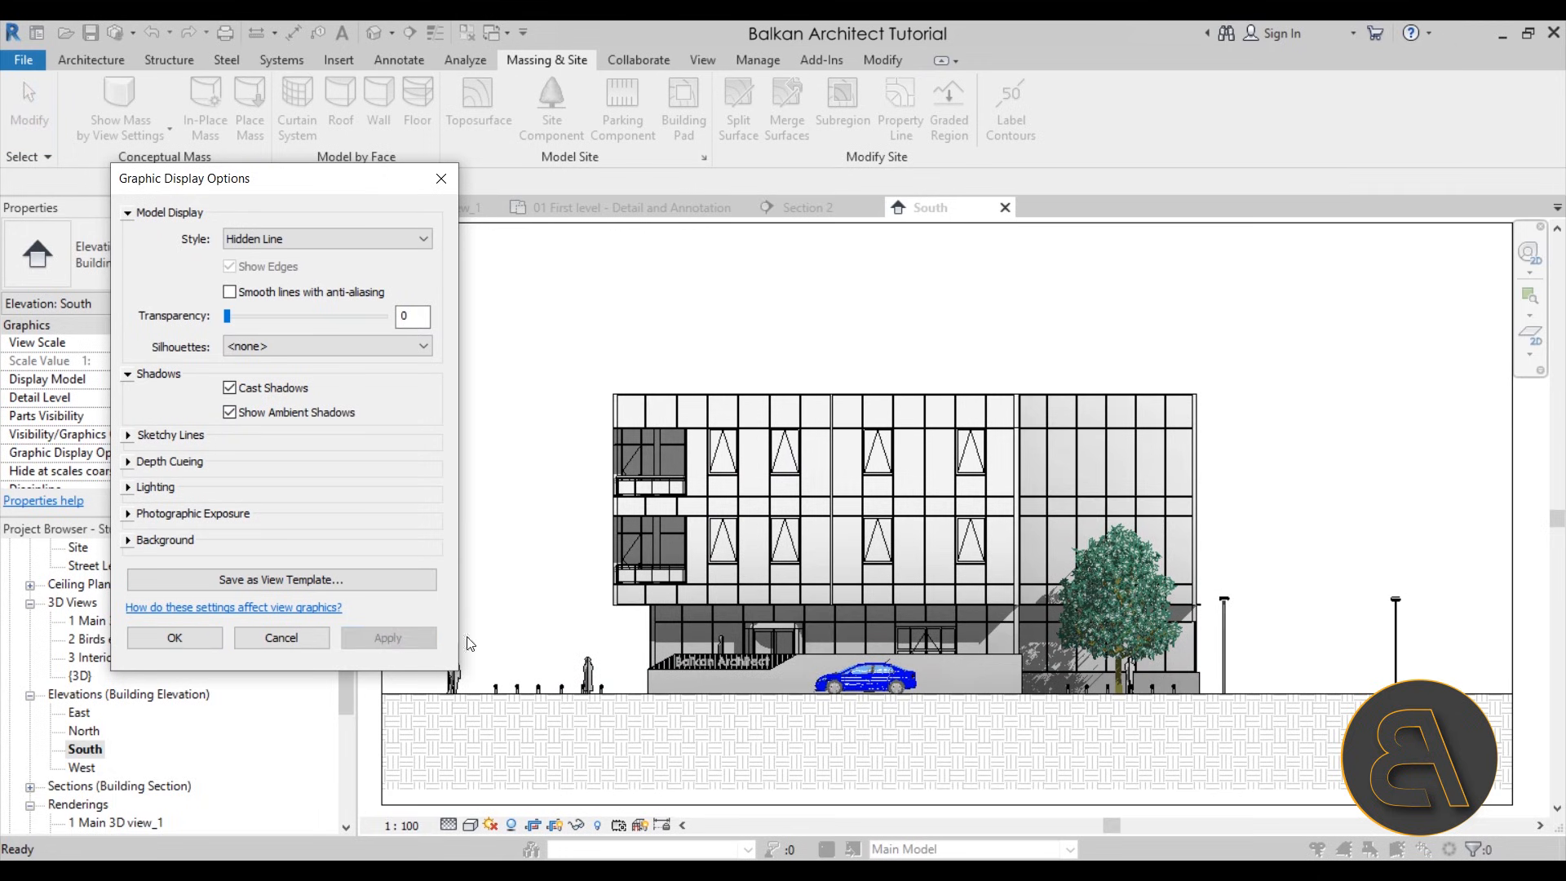
pyautogui.click(211, 640)
# Examine the ambient shading on the facade, entrance wall and tree in the South elevation
pyautogui.scroll(4, 1059, 608)
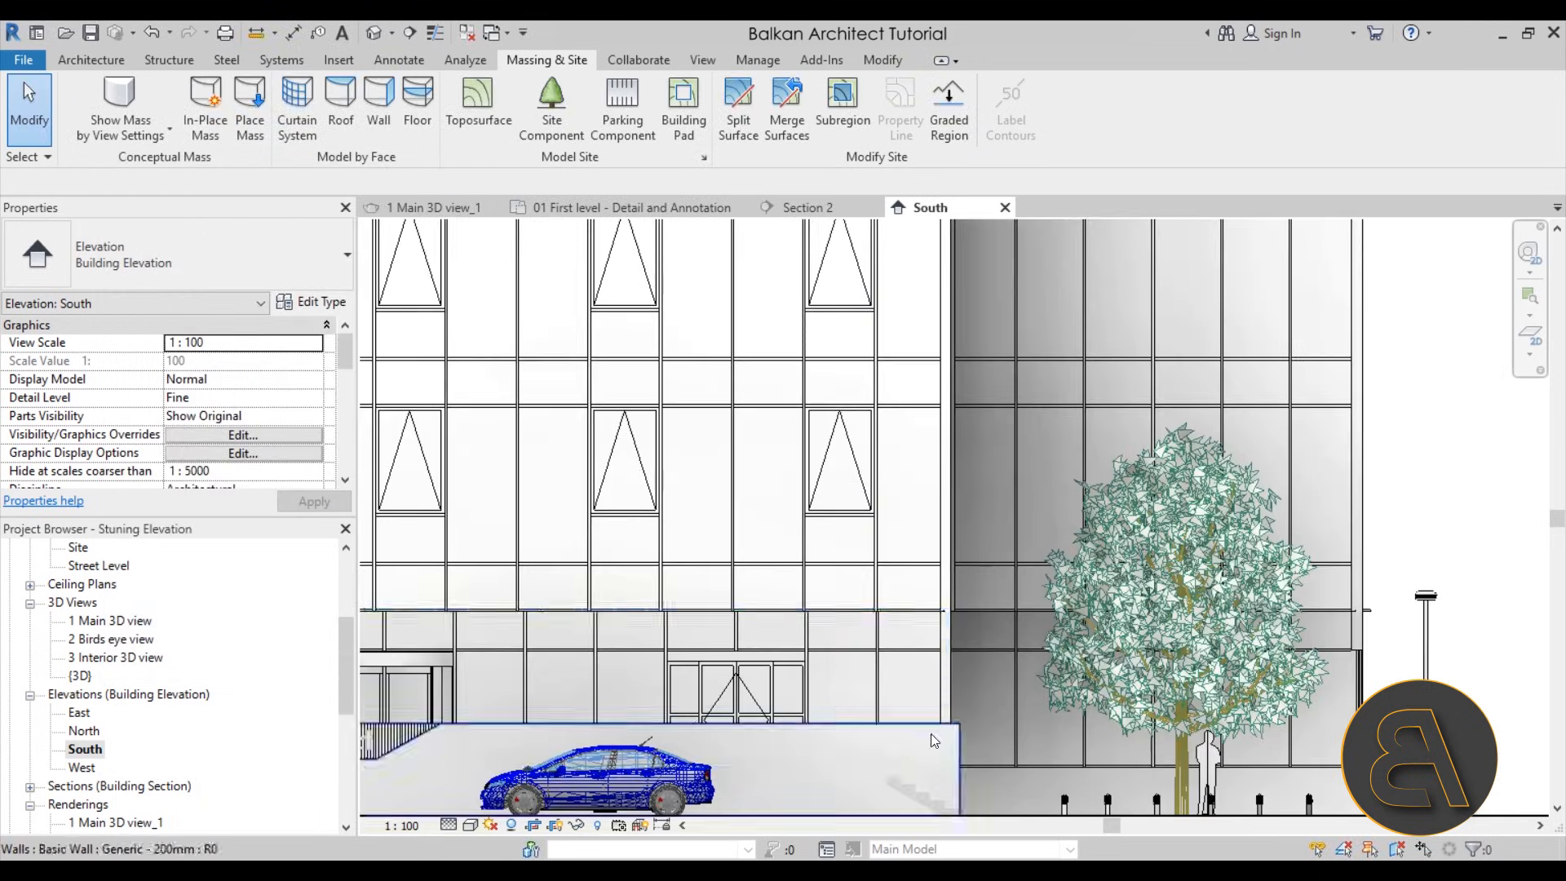
pyautogui.scroll(-5, 986, 565)
pyautogui.scroll(-1, 653, 539)
pyautogui.moveTo(649, 539); pyautogui.dragTo(772, 555, button='middle')
pyautogui.scroll(-1, 748, 561)
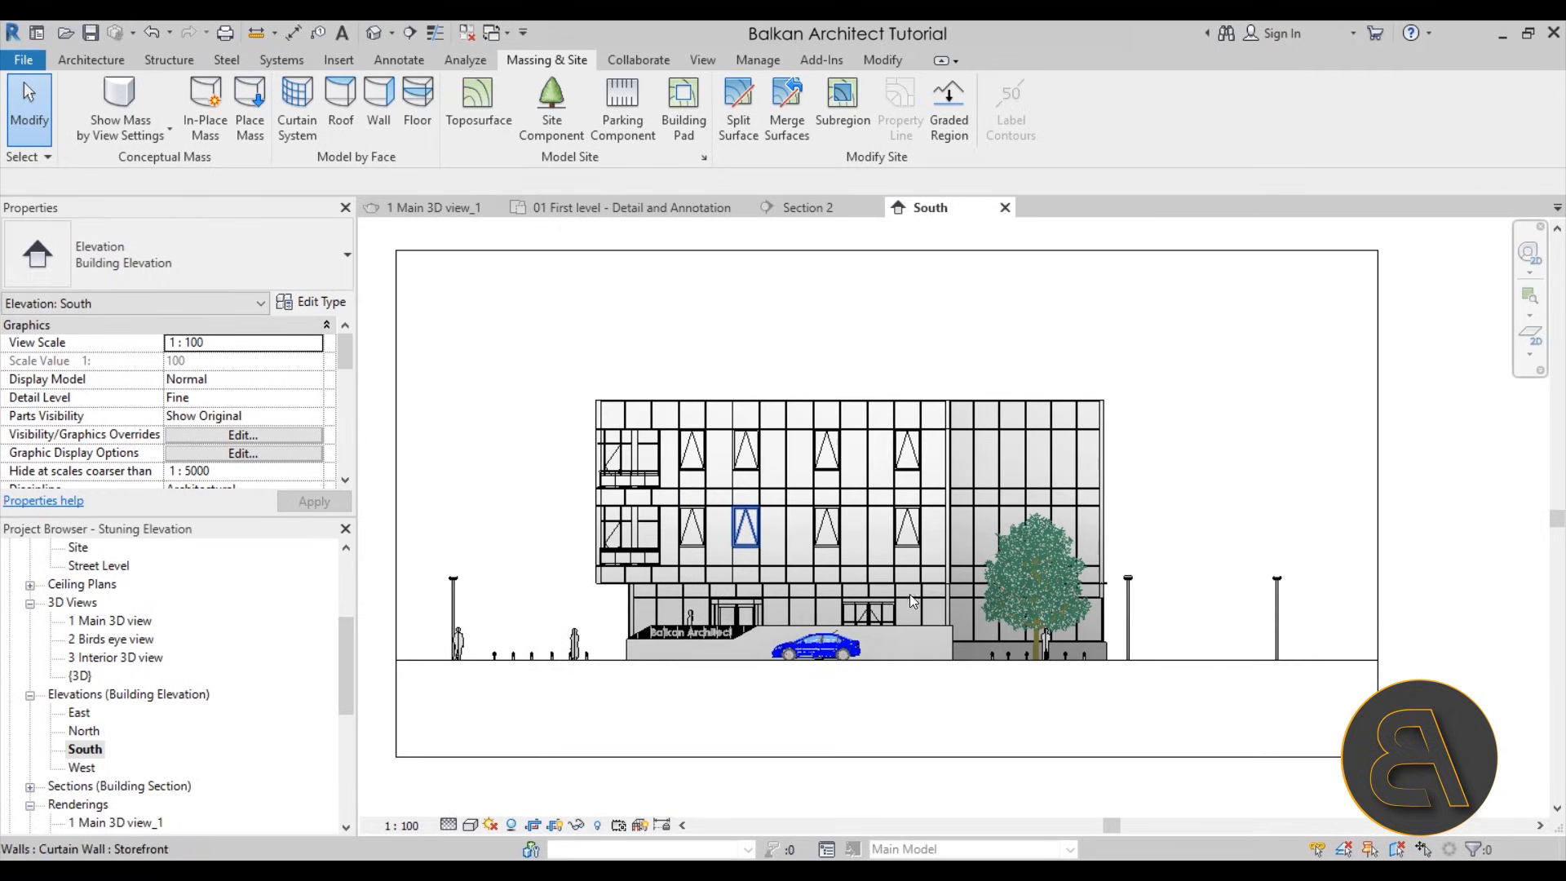
pyautogui.scroll(1, 904, 595)
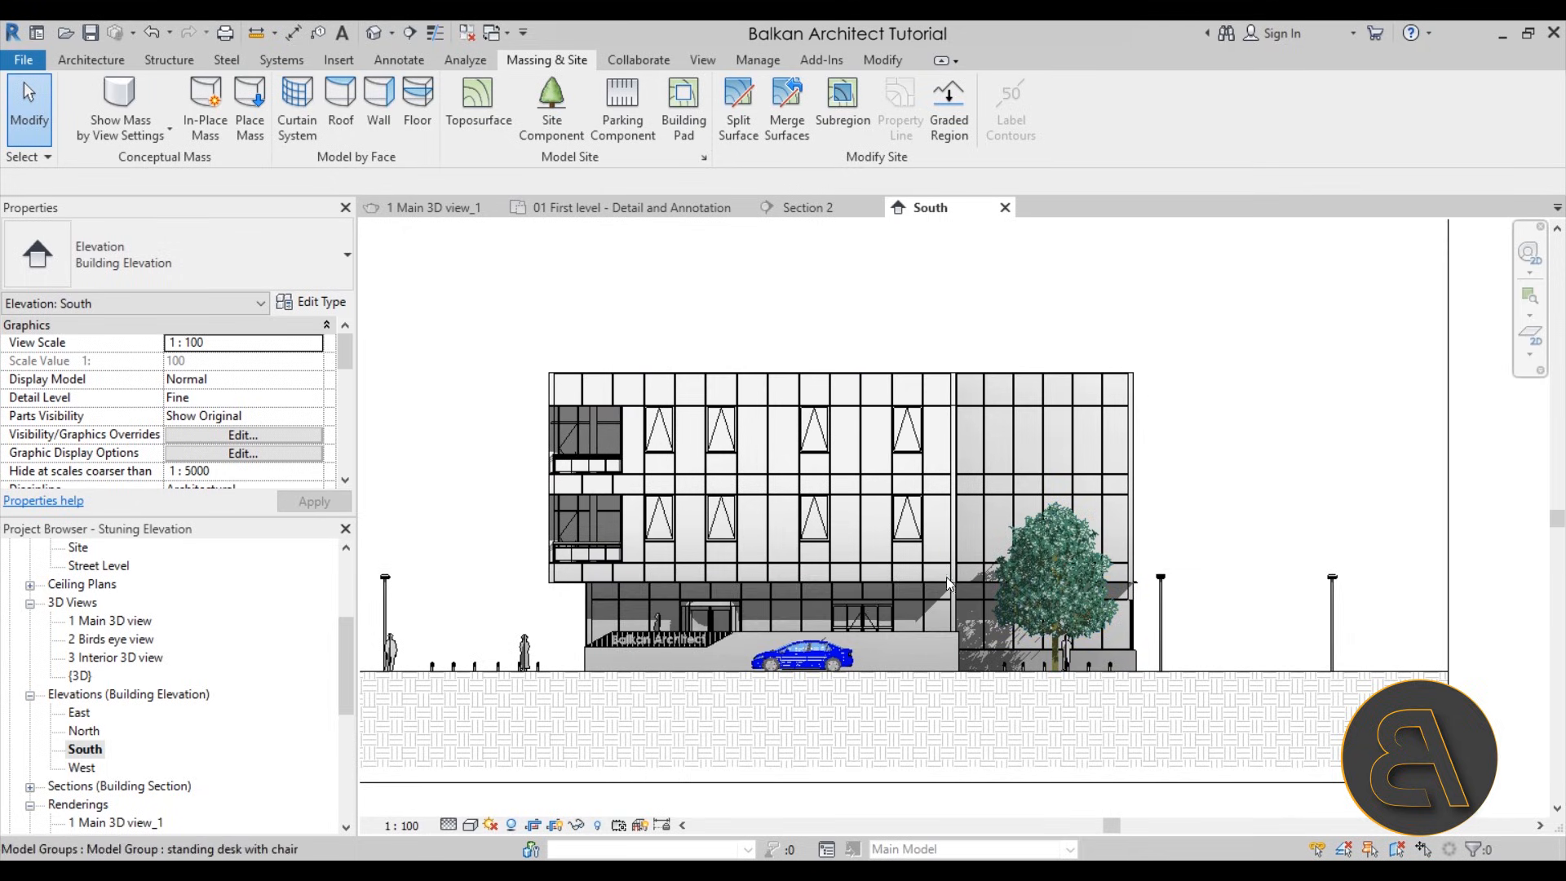
pyautogui.moveTo(734, 617); pyautogui.dragTo(781, 617, button='middle')
pyautogui.scroll(-1, 775, 587)
pyautogui.scroll(1, 779, 516)
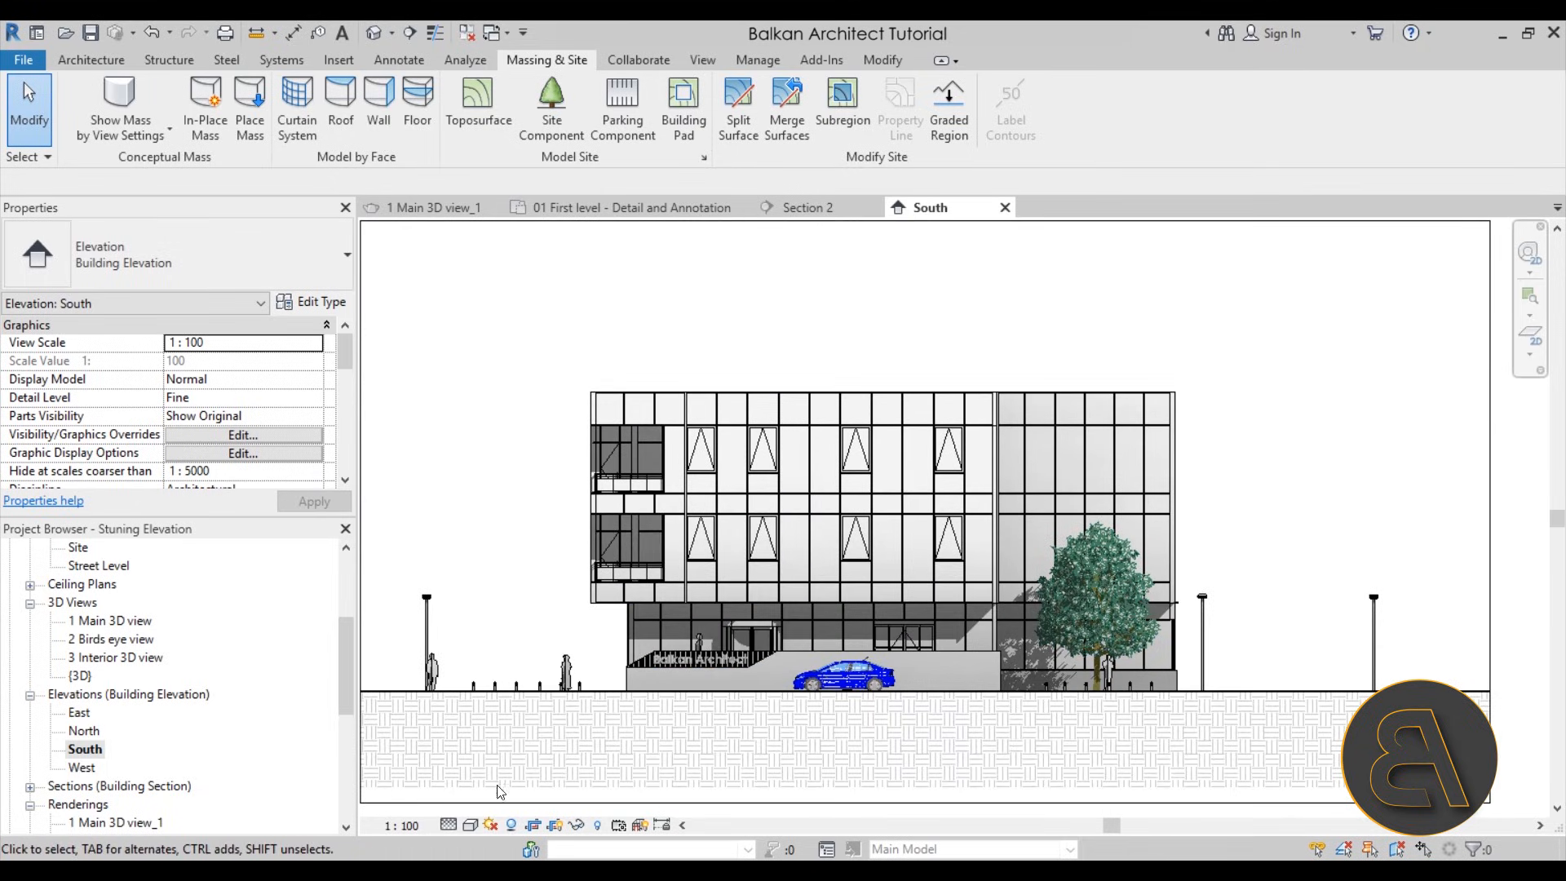
# Set the shadow intensity to 30 in the lighting settings of the Graphic Display Options and apply it
pyautogui.click(470, 825)
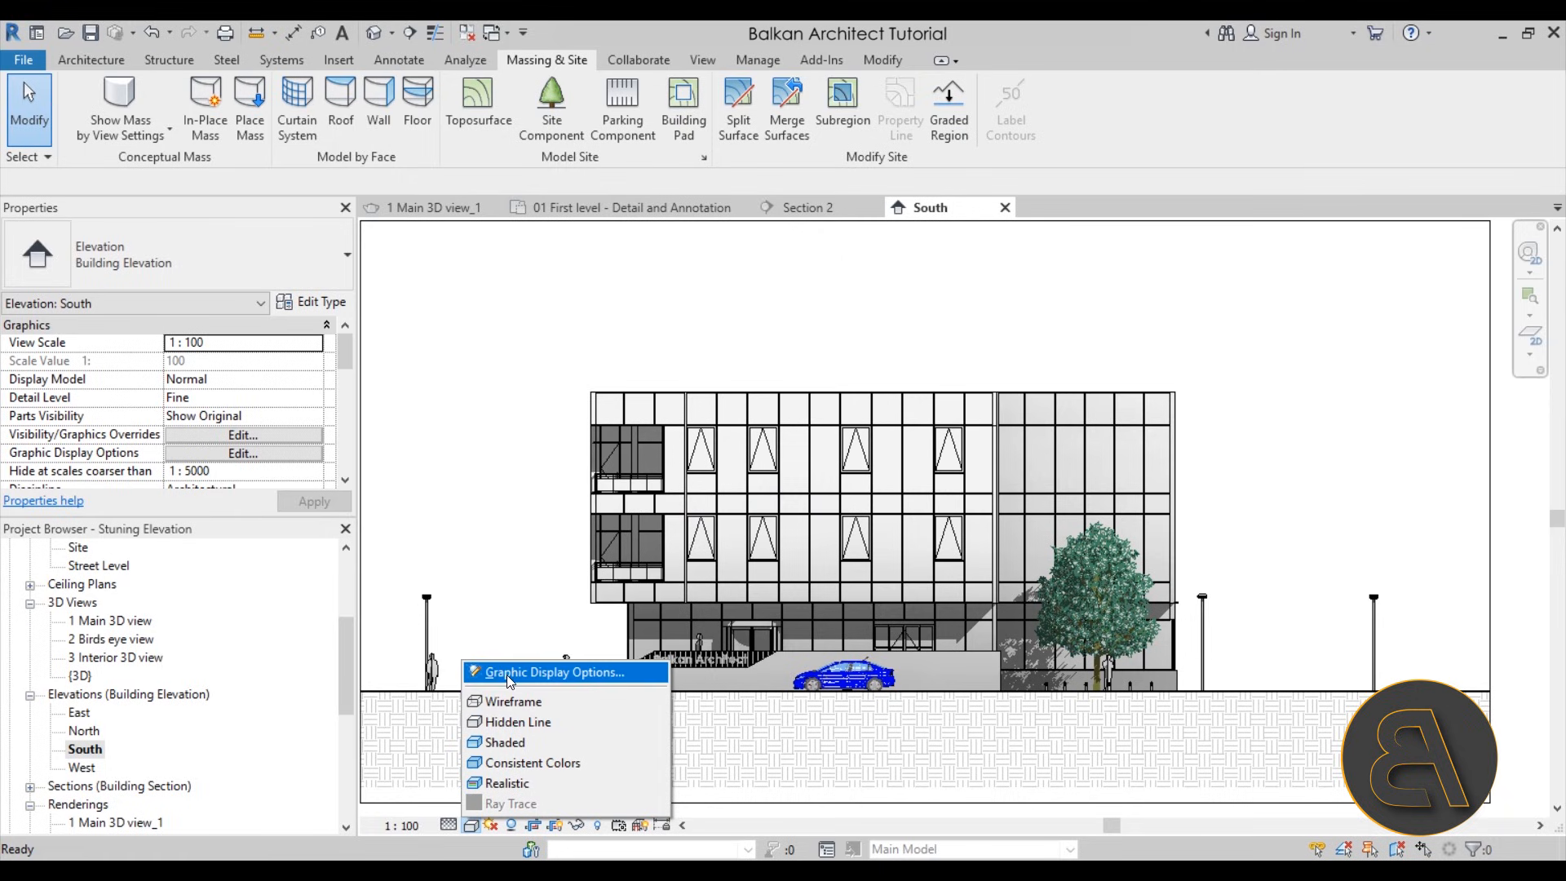
pyautogui.click(507, 674)
pyautogui.click(129, 452)
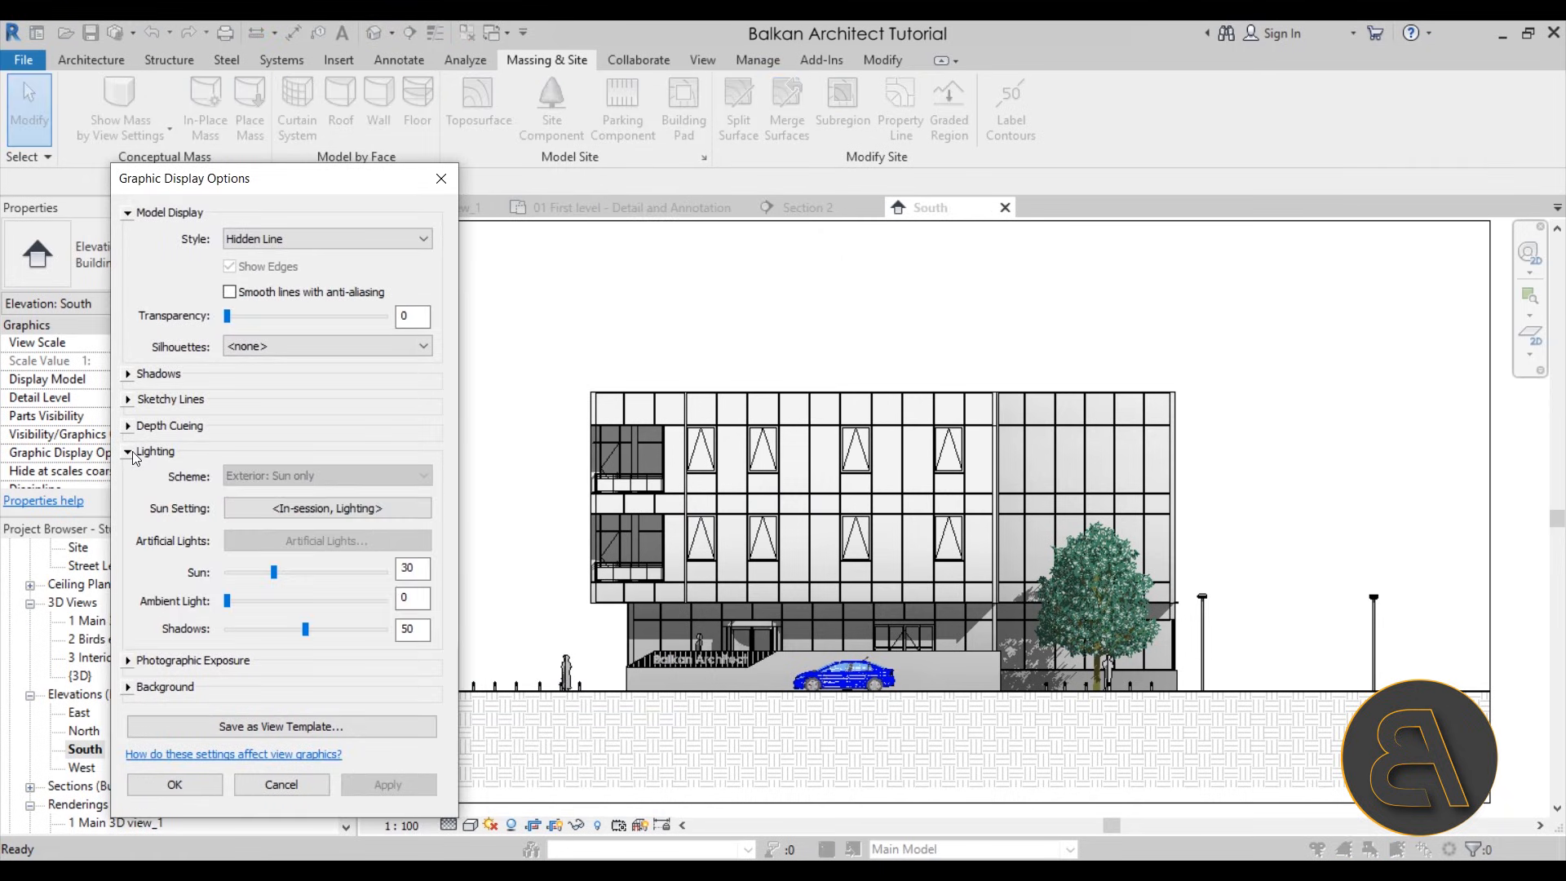
pyautogui.click(278, 636)
pyautogui.click(385, 781)
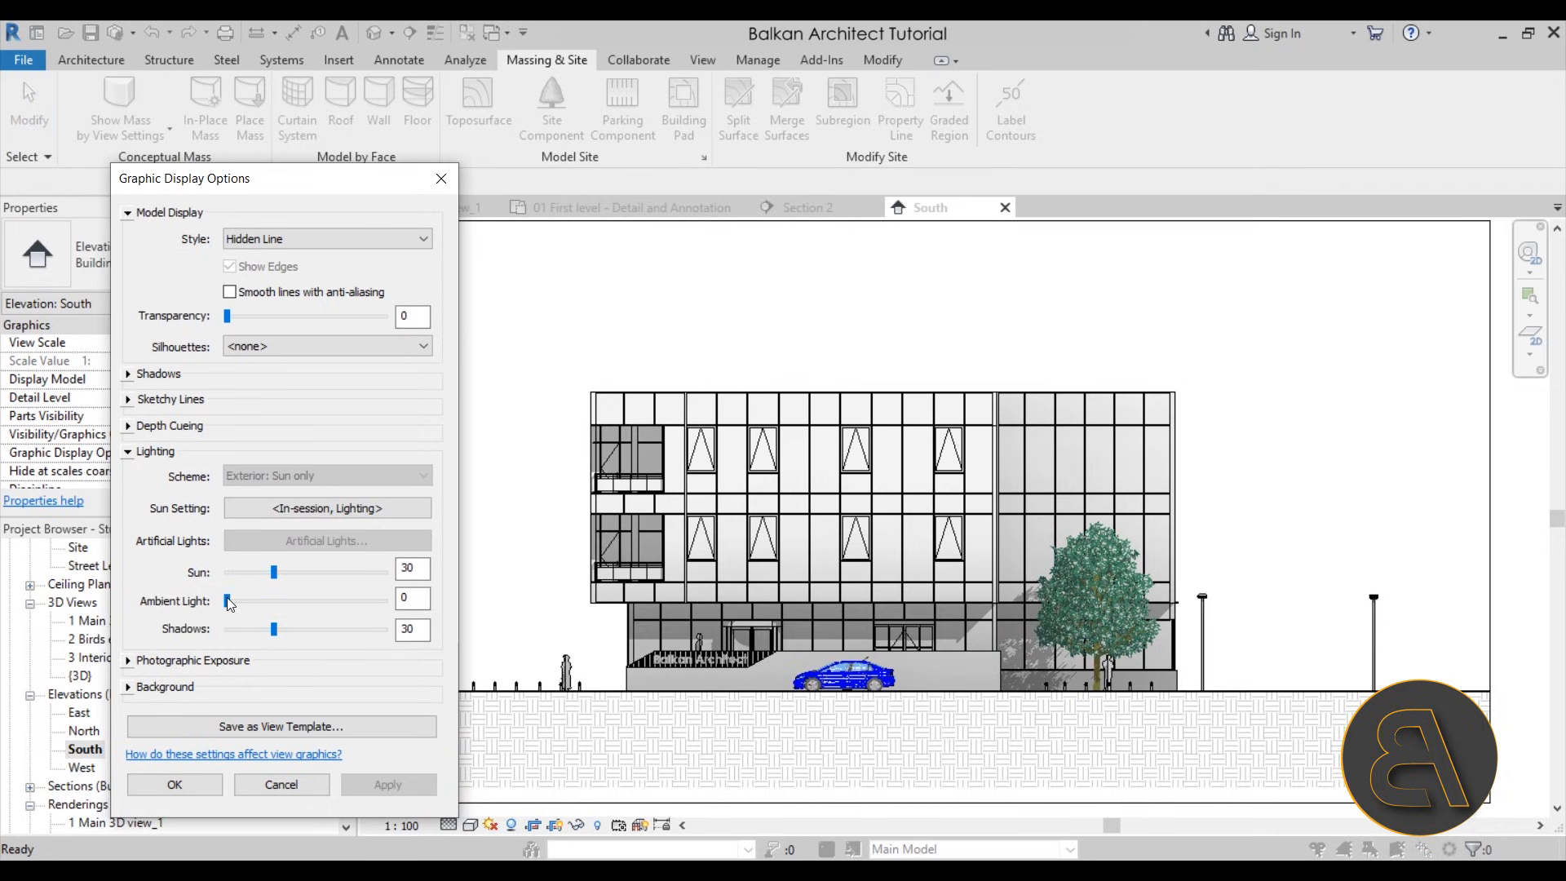
# Compare shadow intensities of 10 and 30 on the elevation and settle on 25
pyautogui.click(249, 638)
pyautogui.click(385, 783)
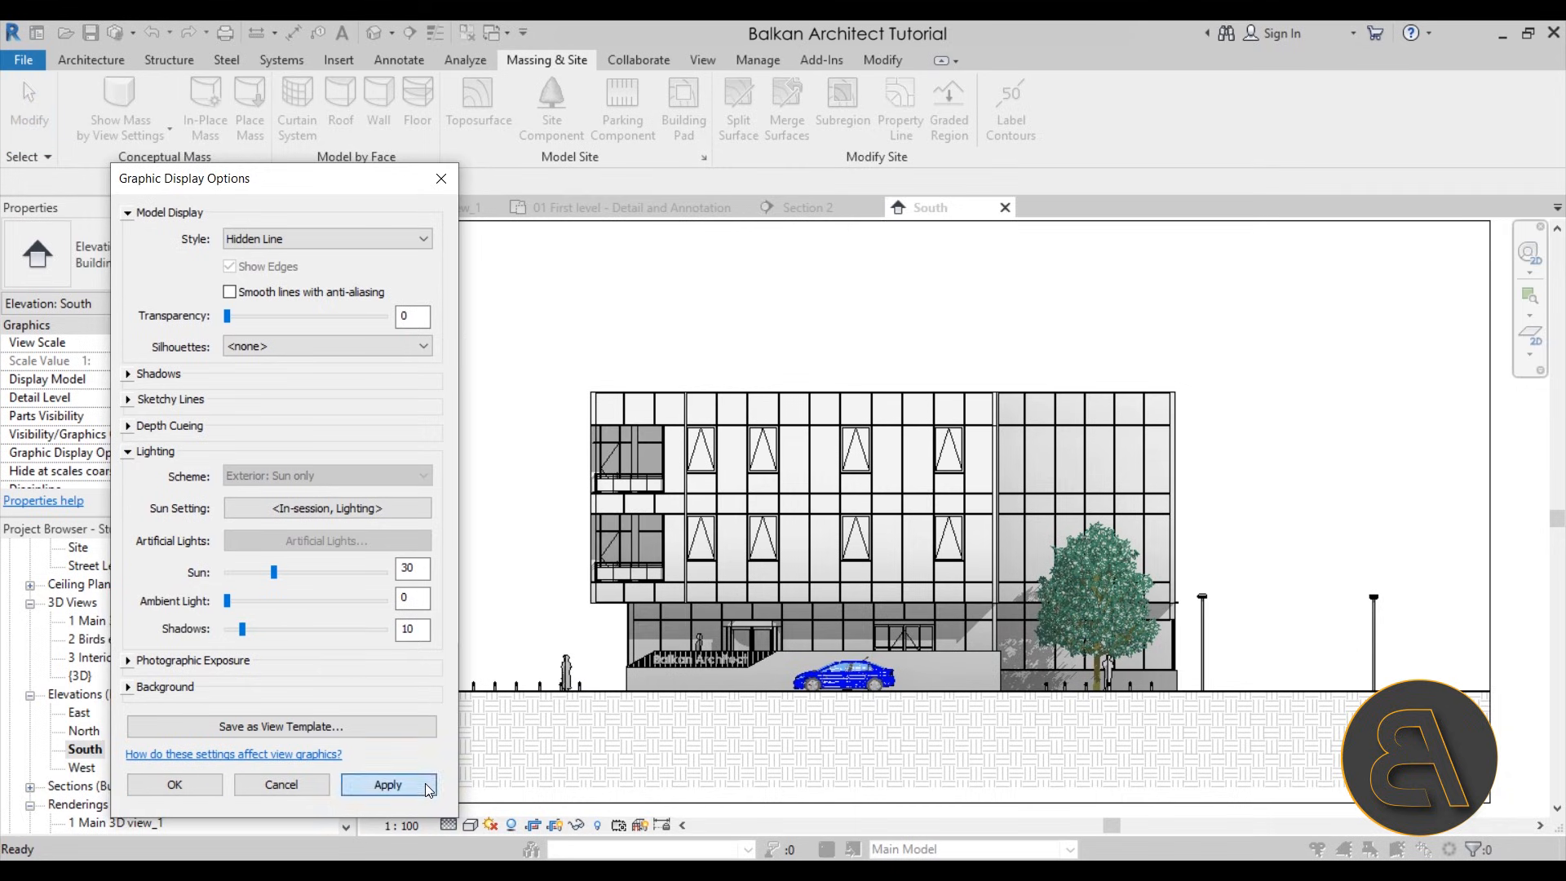
pyautogui.click(254, 626)
pyautogui.click(400, 780)
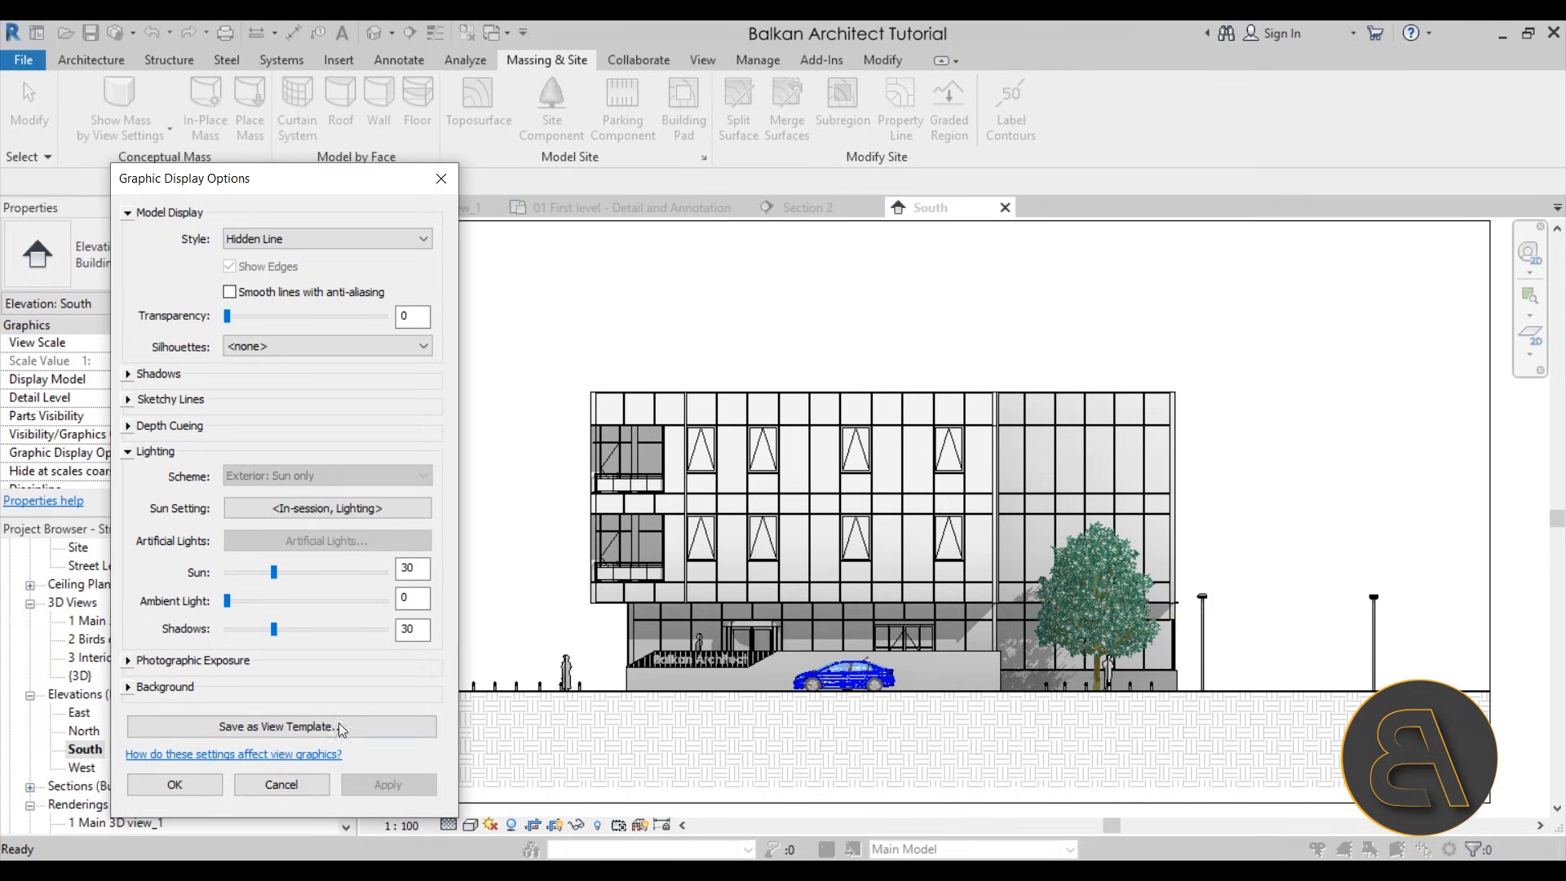
pyautogui.moveTo(277, 632); pyautogui.dragTo(266, 629)
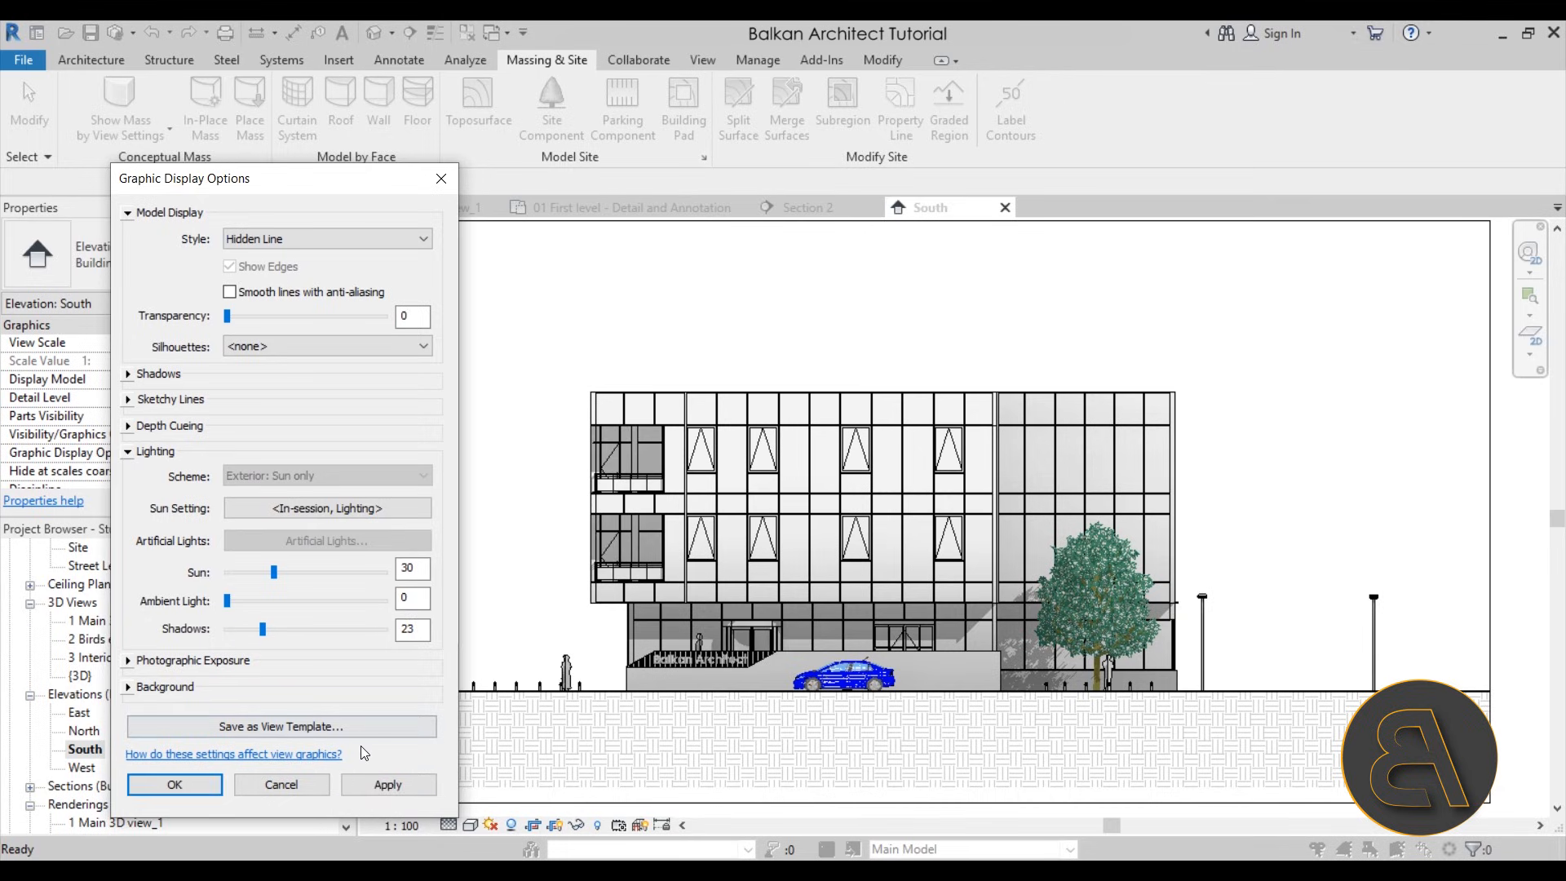
pyautogui.click(424, 781)
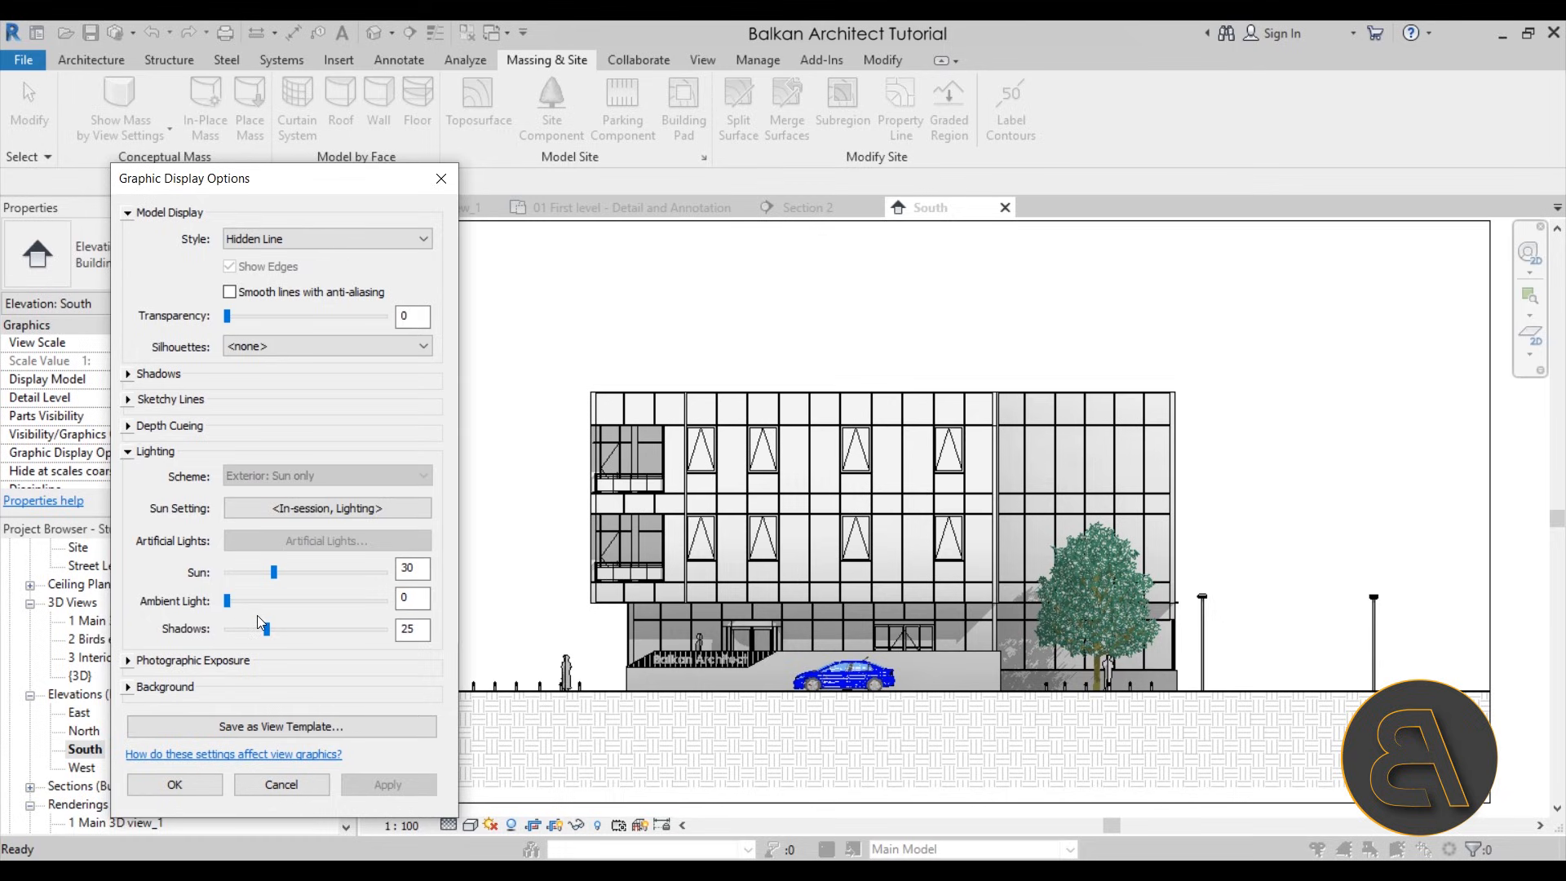
# Set the sun intensity to 55 and the ambient light to 40, applying each change to the elevation
pyautogui.moveTo(277, 573); pyautogui.dragTo(318, 573)
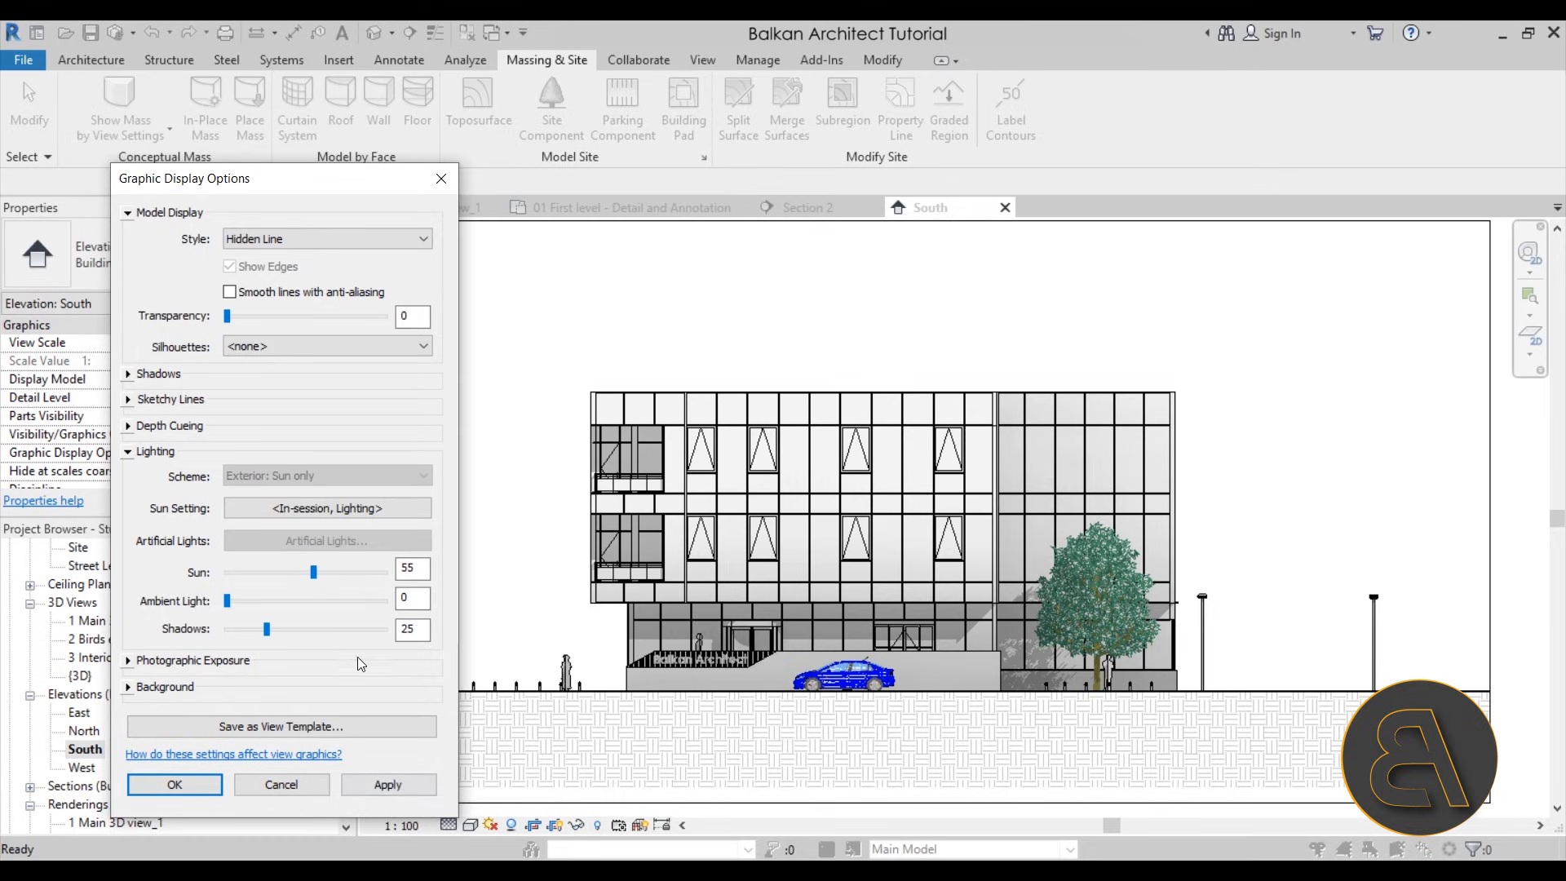
pyautogui.click(389, 783)
pyautogui.moveTo(229, 601); pyautogui.dragTo(291, 601)
pyautogui.click(379, 785)
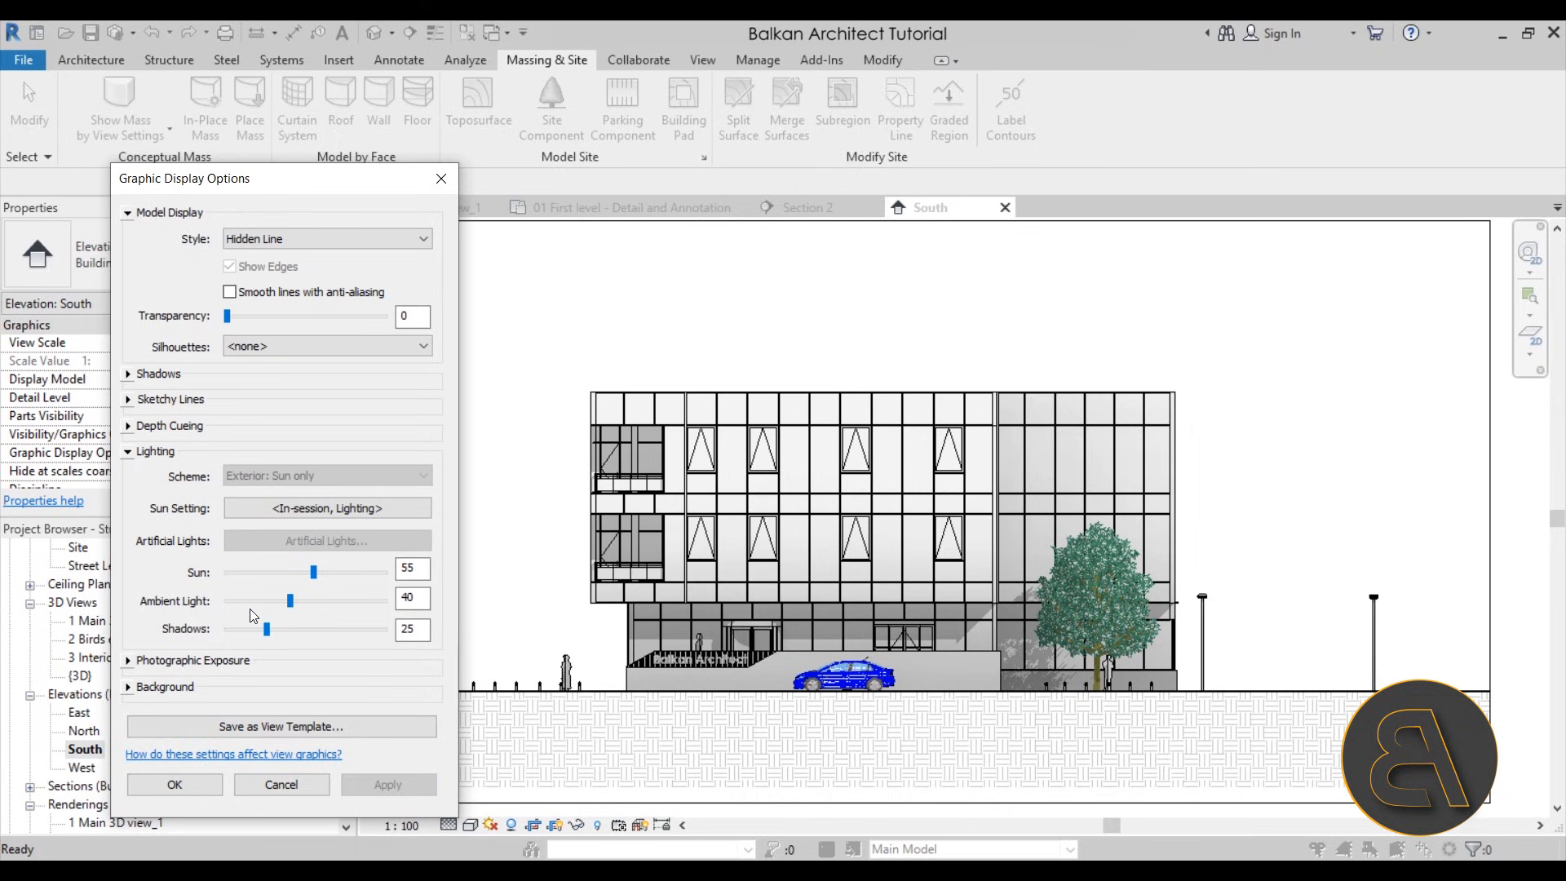
# Try the Realistic style on the elevation with ambient light at 0 and sun intensity at 26
pyautogui.moveTo(291, 601); pyautogui.dragTo(227, 601)
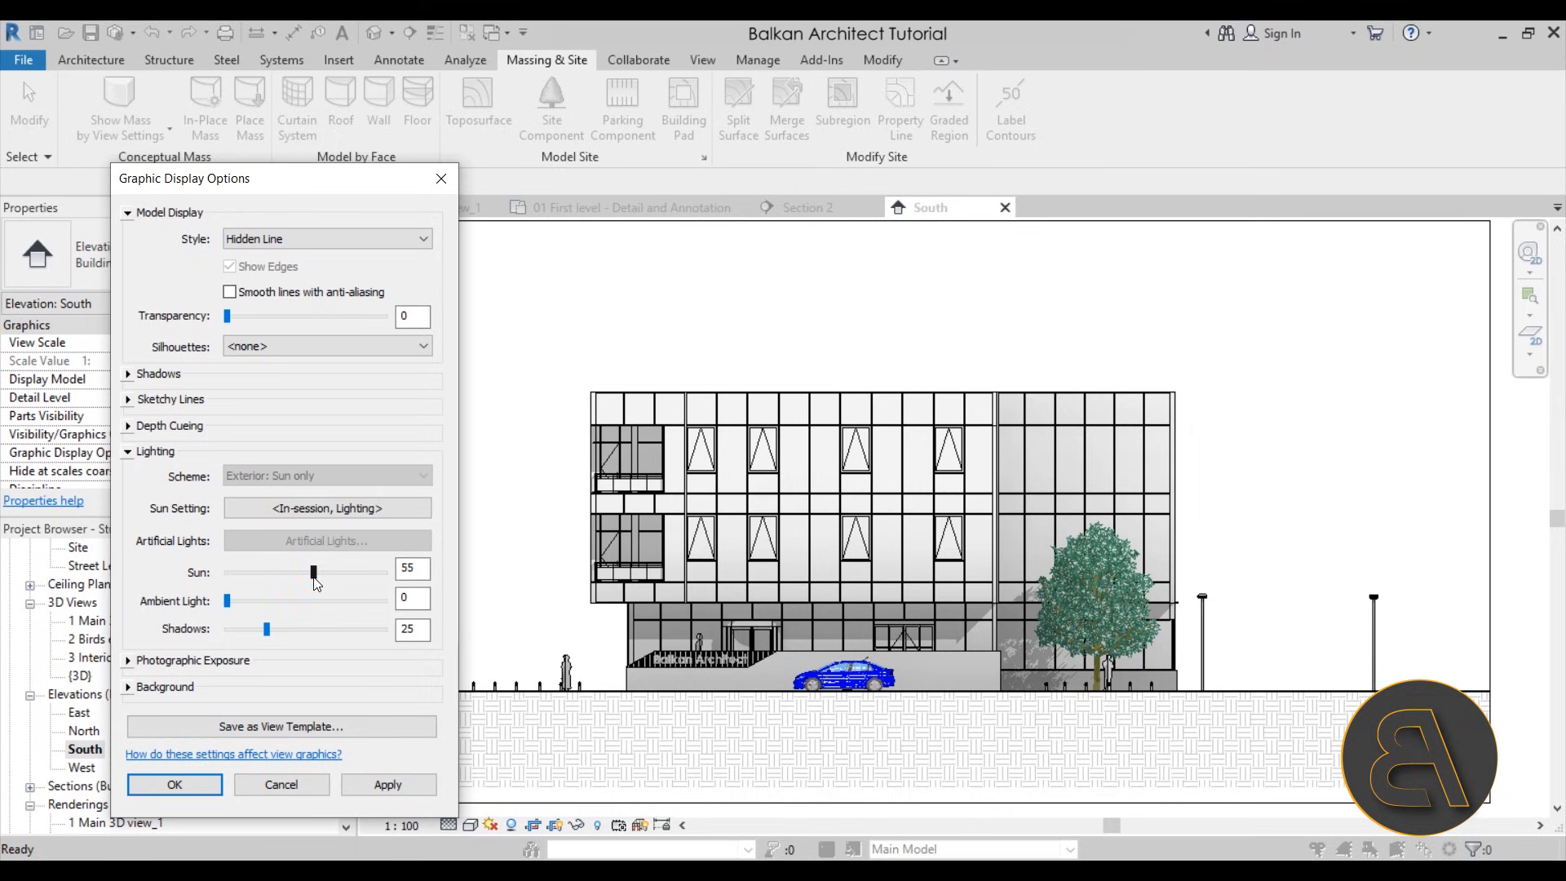
pyautogui.click(245, 239)
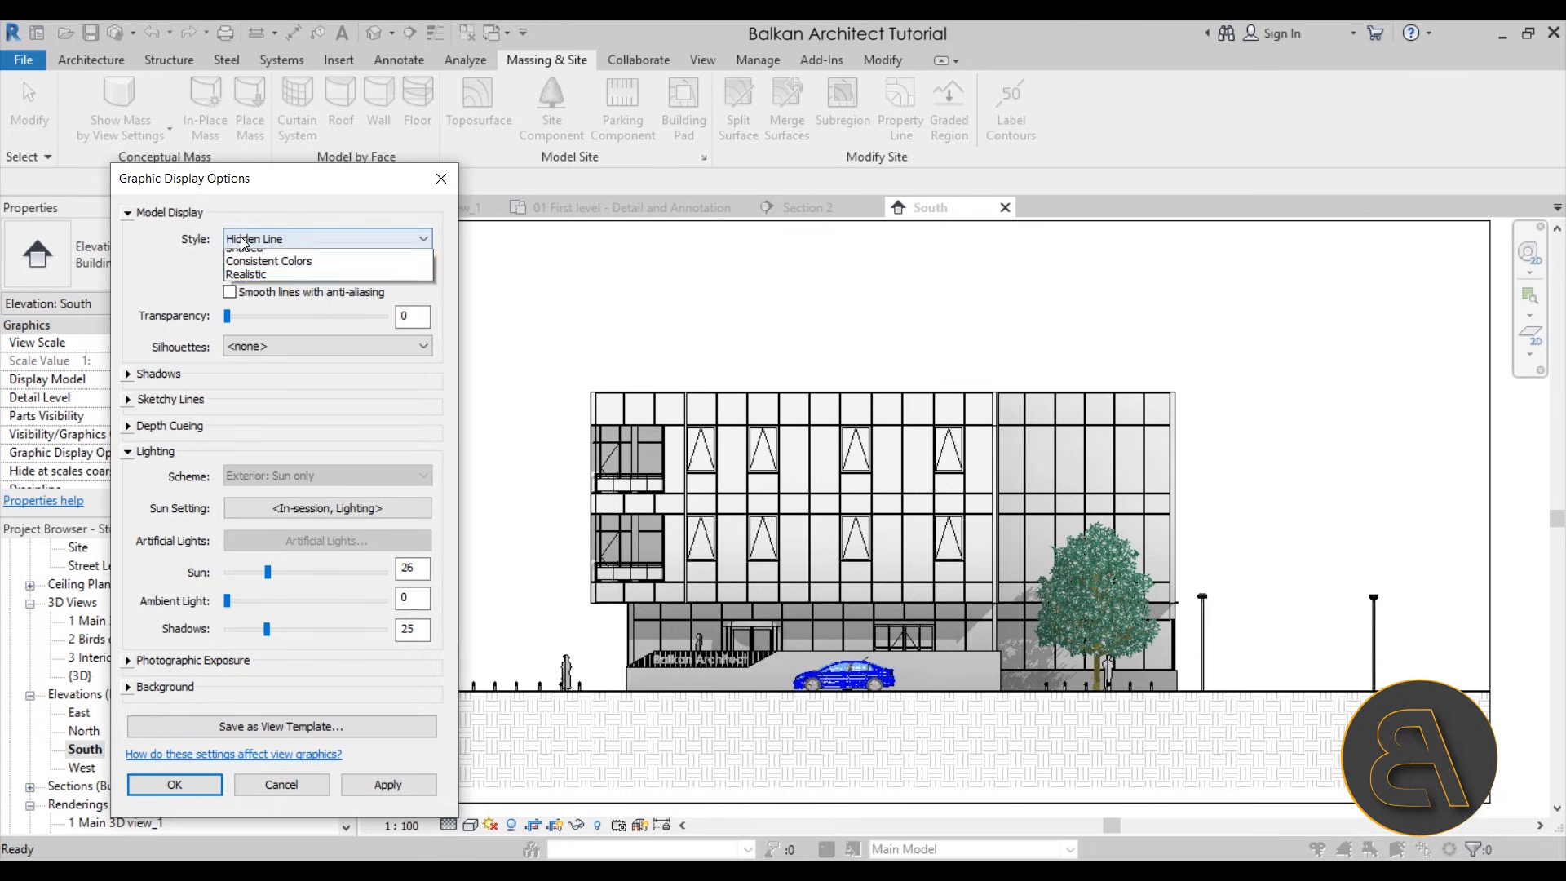
pyautogui.click(270, 310)
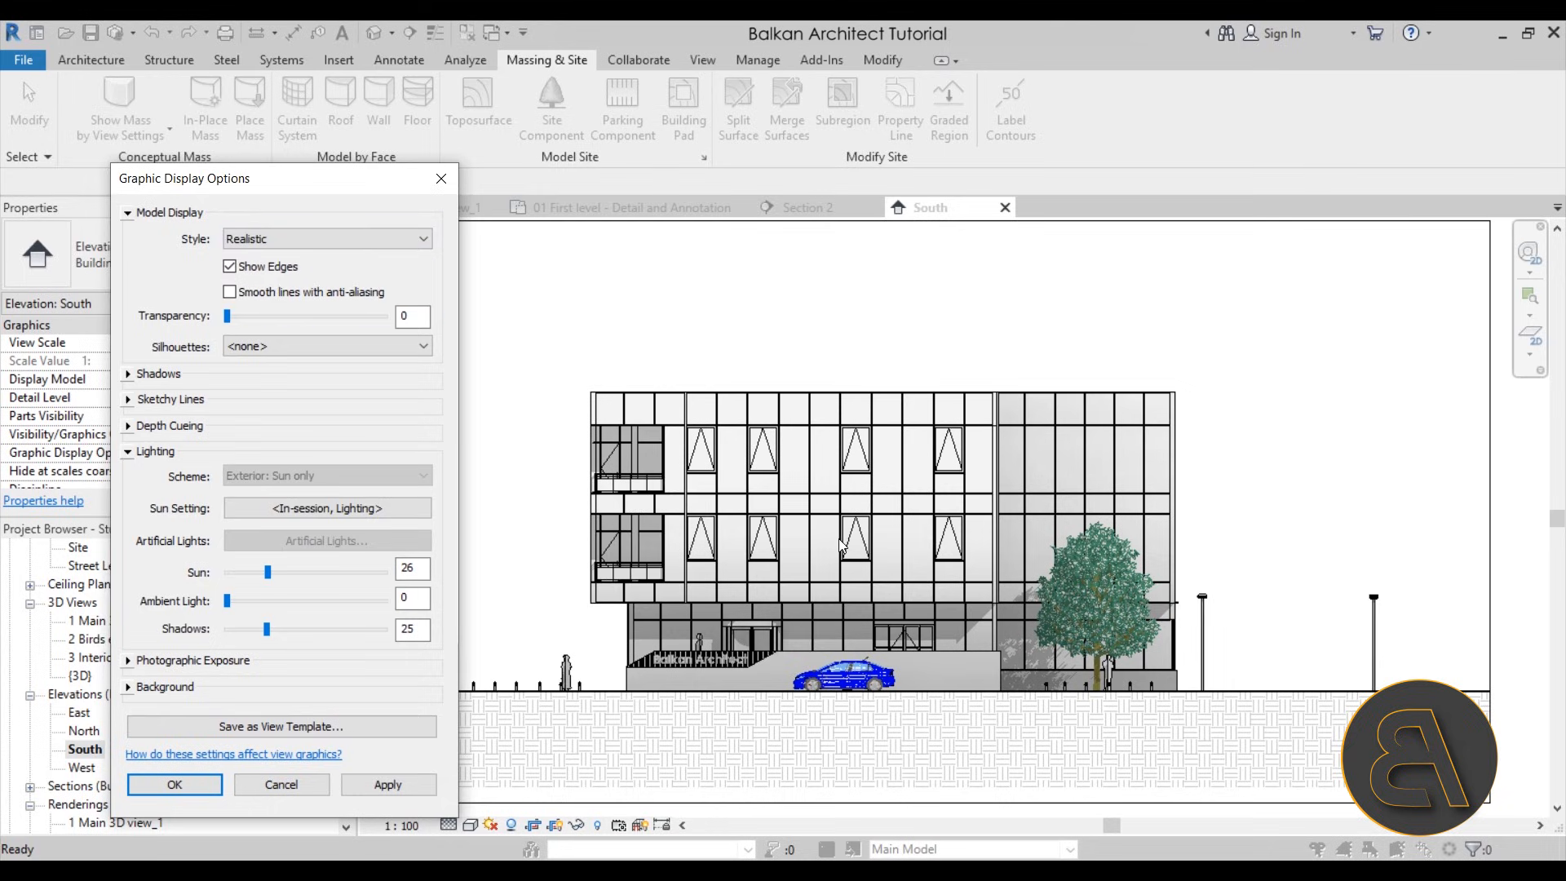
pyautogui.click(387, 785)
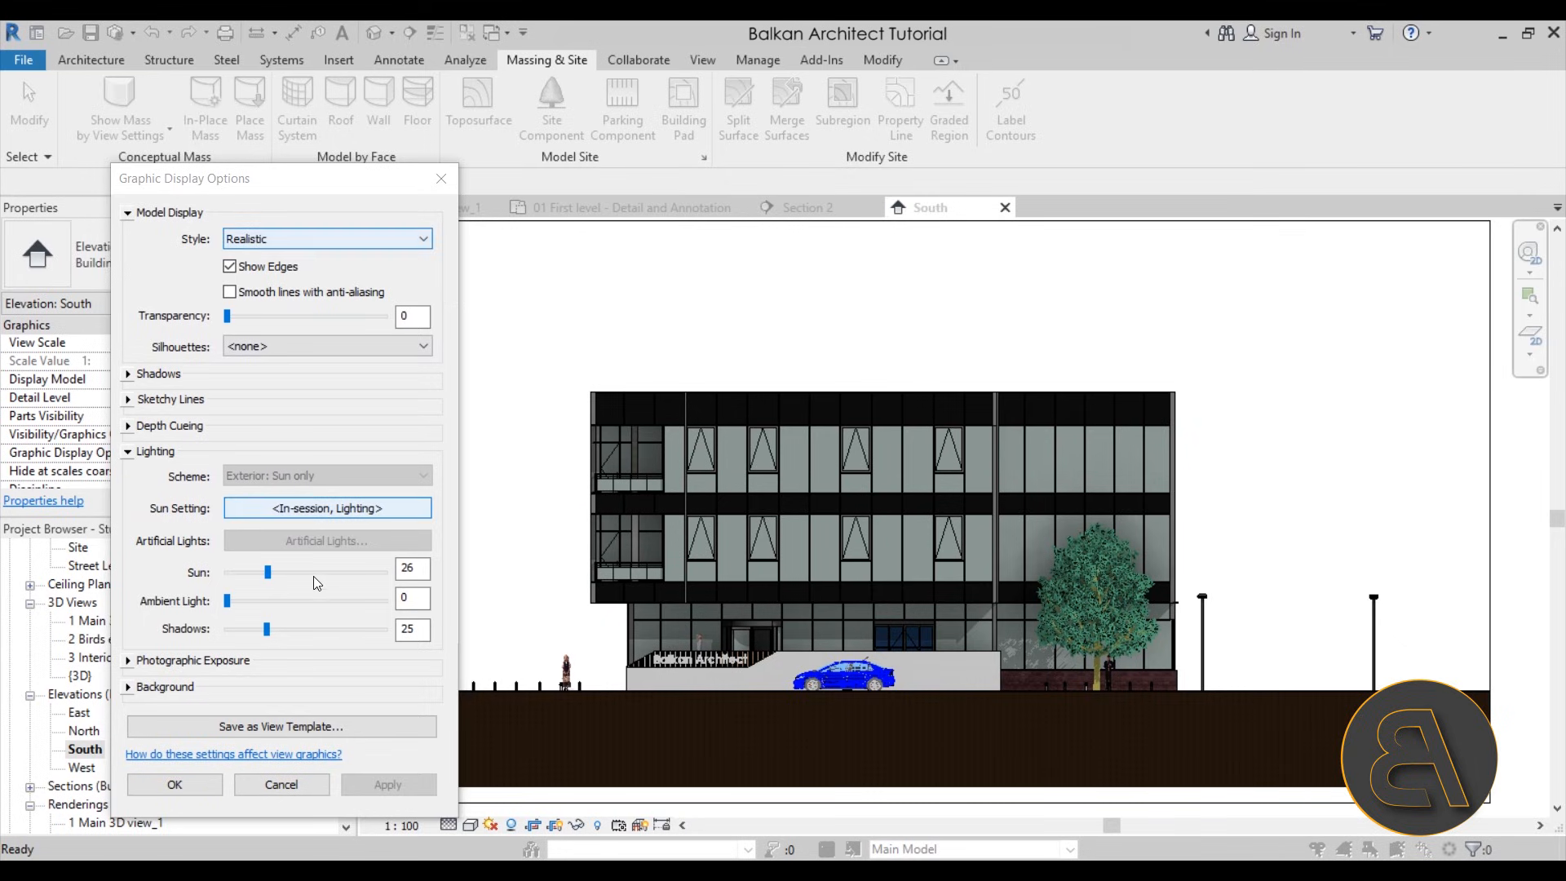
# Set the sun intensity to 41 and the ambient light to 40, applying each change to the elevation
pyautogui.moveTo(269, 575); pyautogui.dragTo(292, 574)
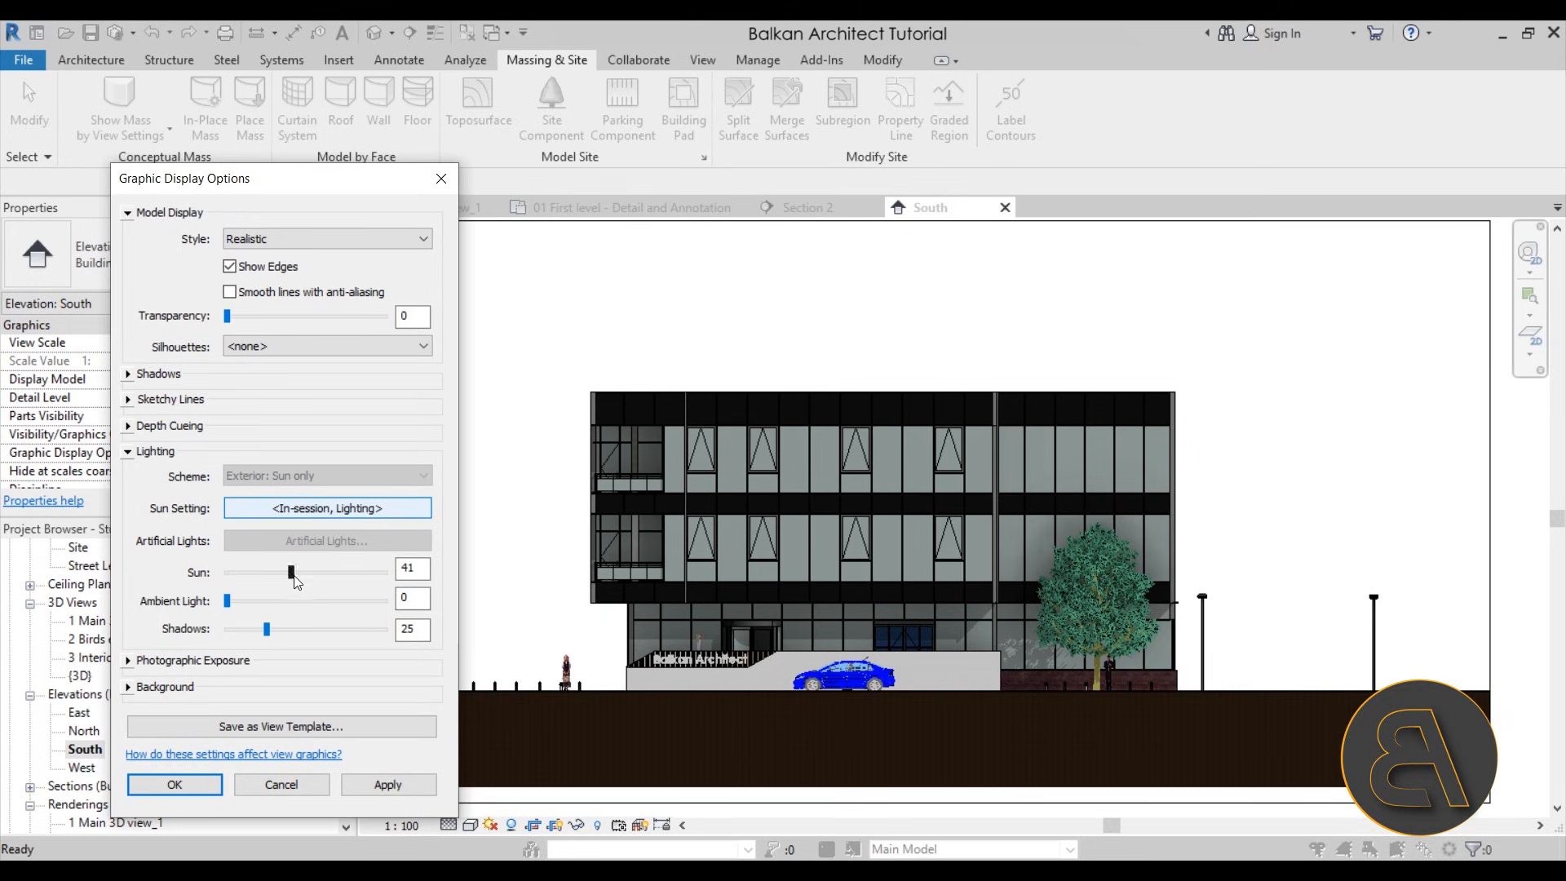
pyautogui.click(373, 784)
pyautogui.click(271, 600)
pyautogui.click(380, 785)
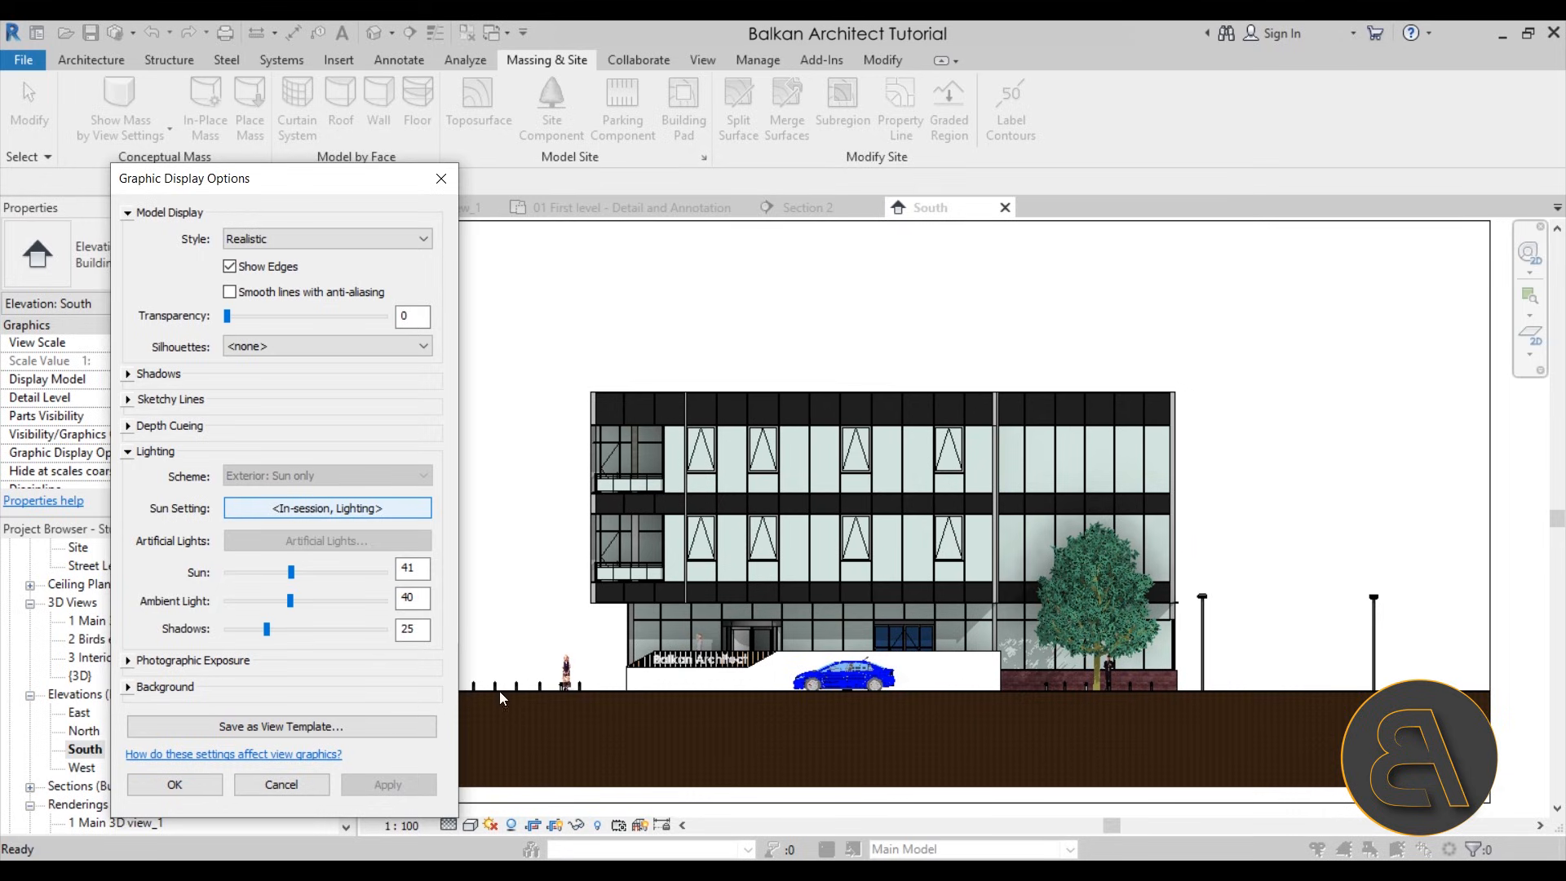
# Return the elevation's model display style to Hidden Line and apply it
pyautogui.click(266, 242)
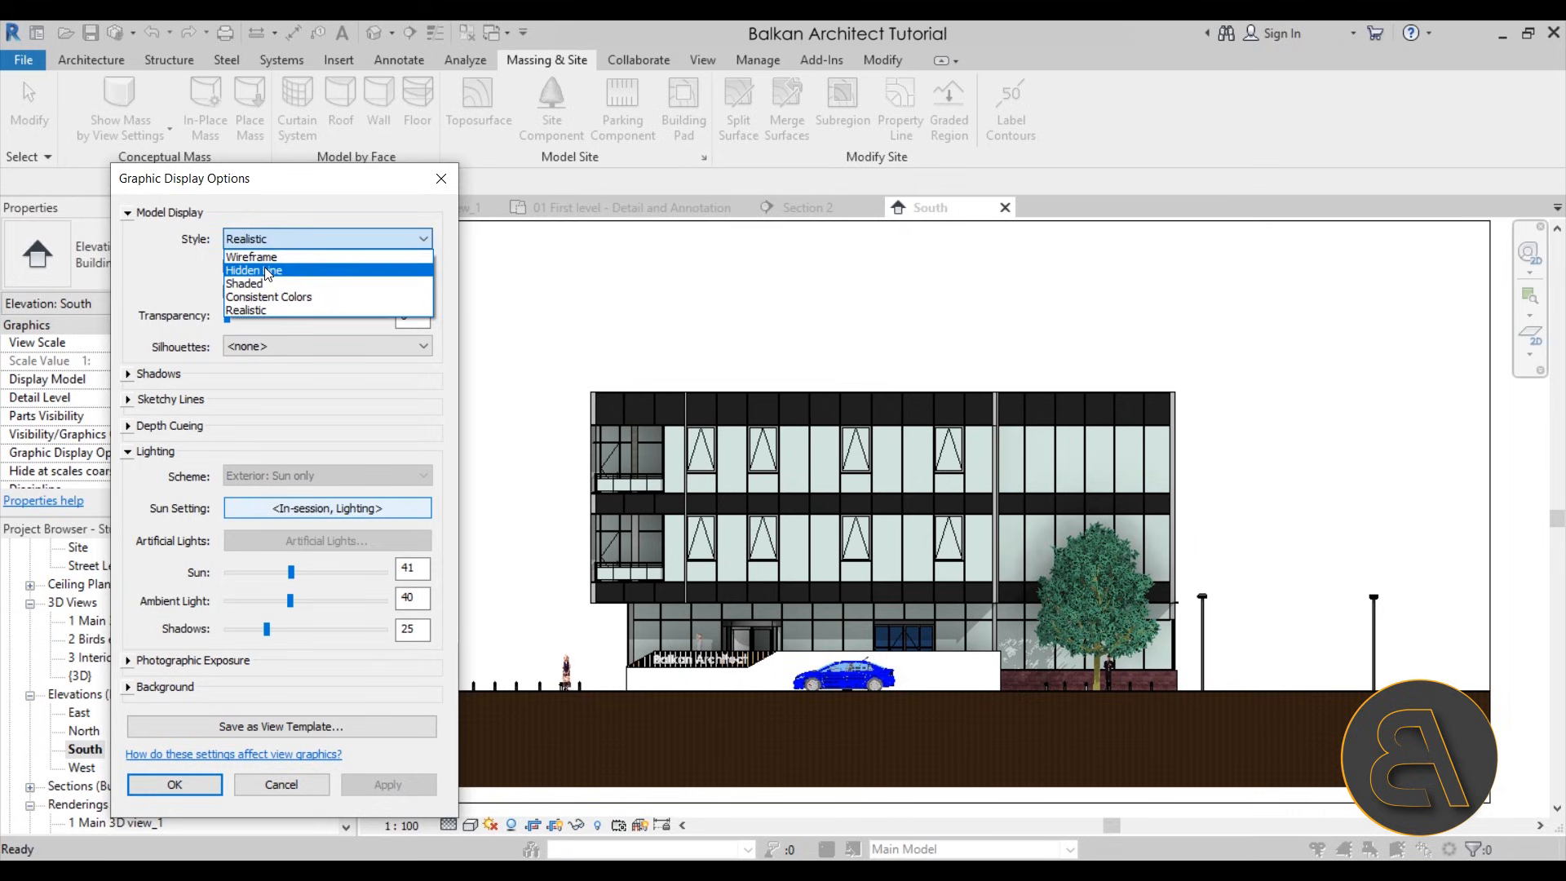
pyautogui.click(259, 271)
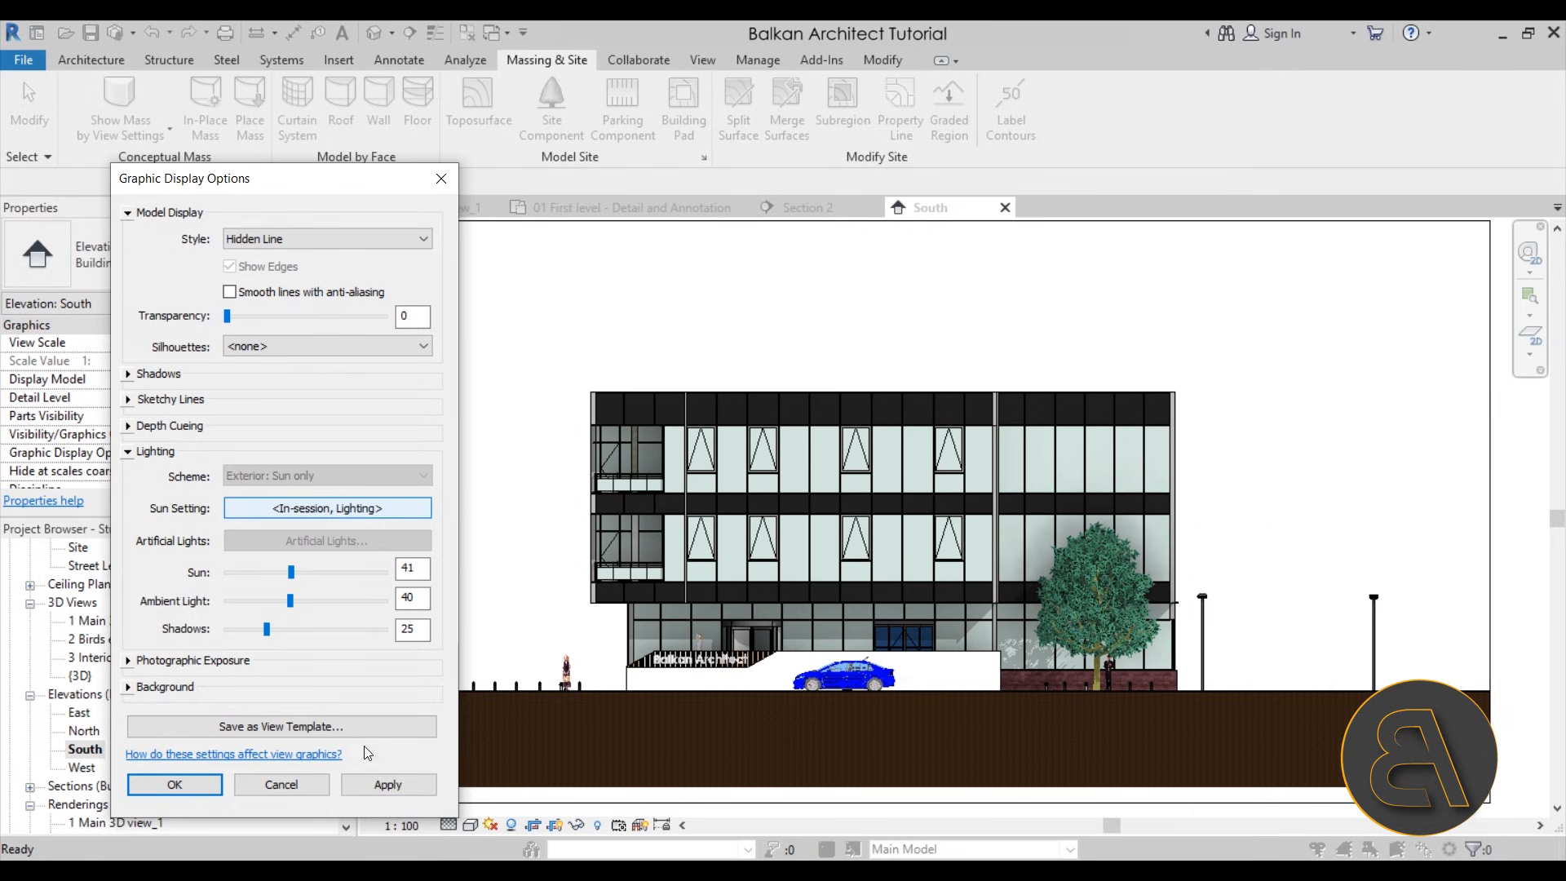
pyautogui.click(384, 785)
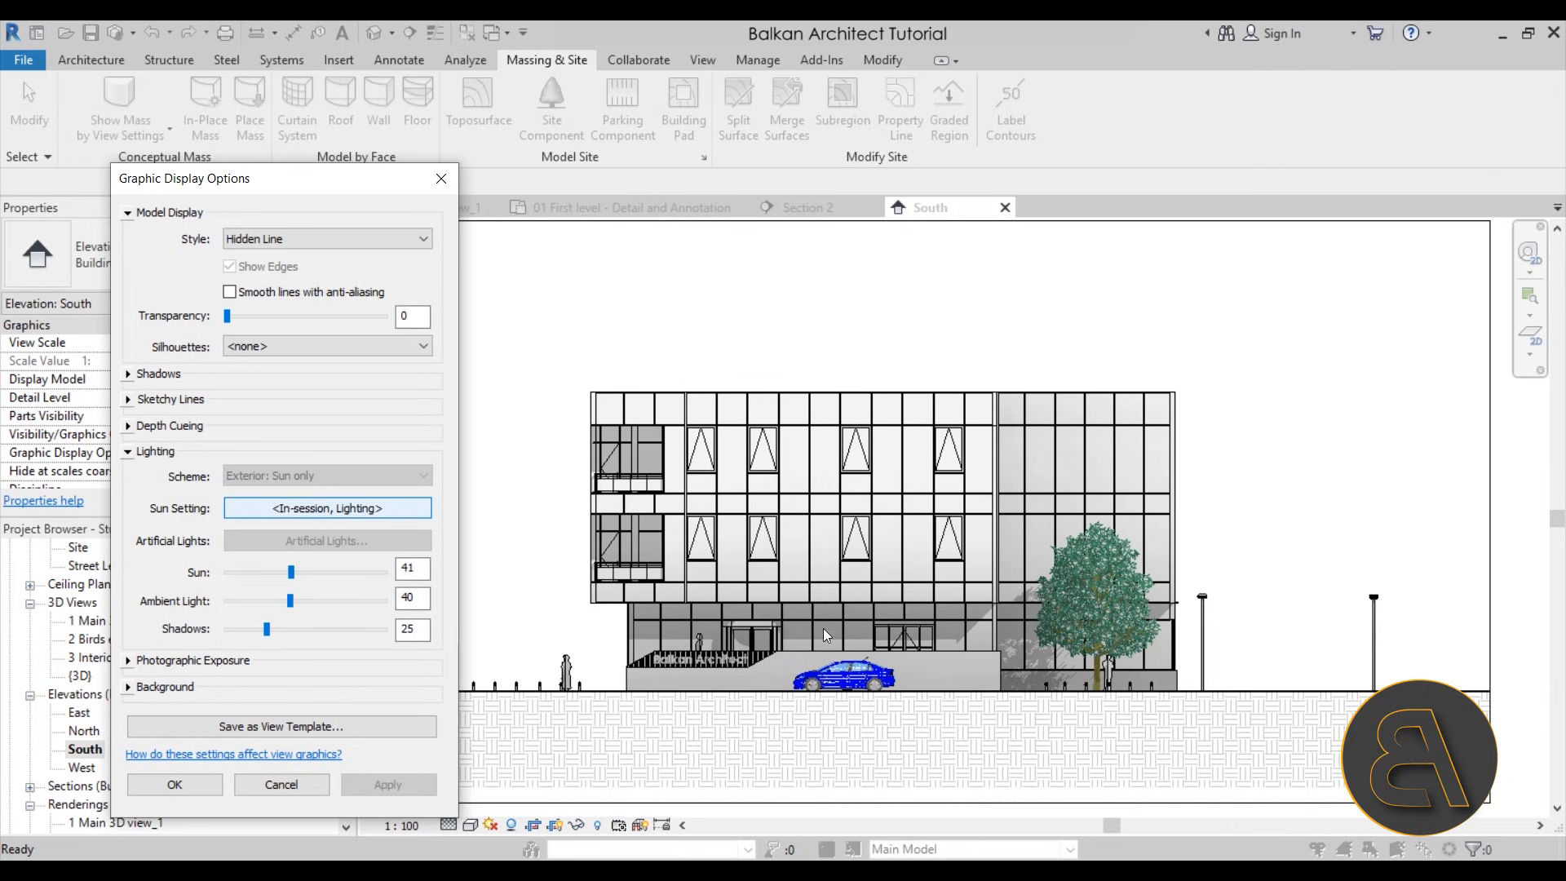
# Set the elevation's silhouettes to Wide Lines, apply the change and close the Graphic Display Options
pyautogui.click(352, 349)
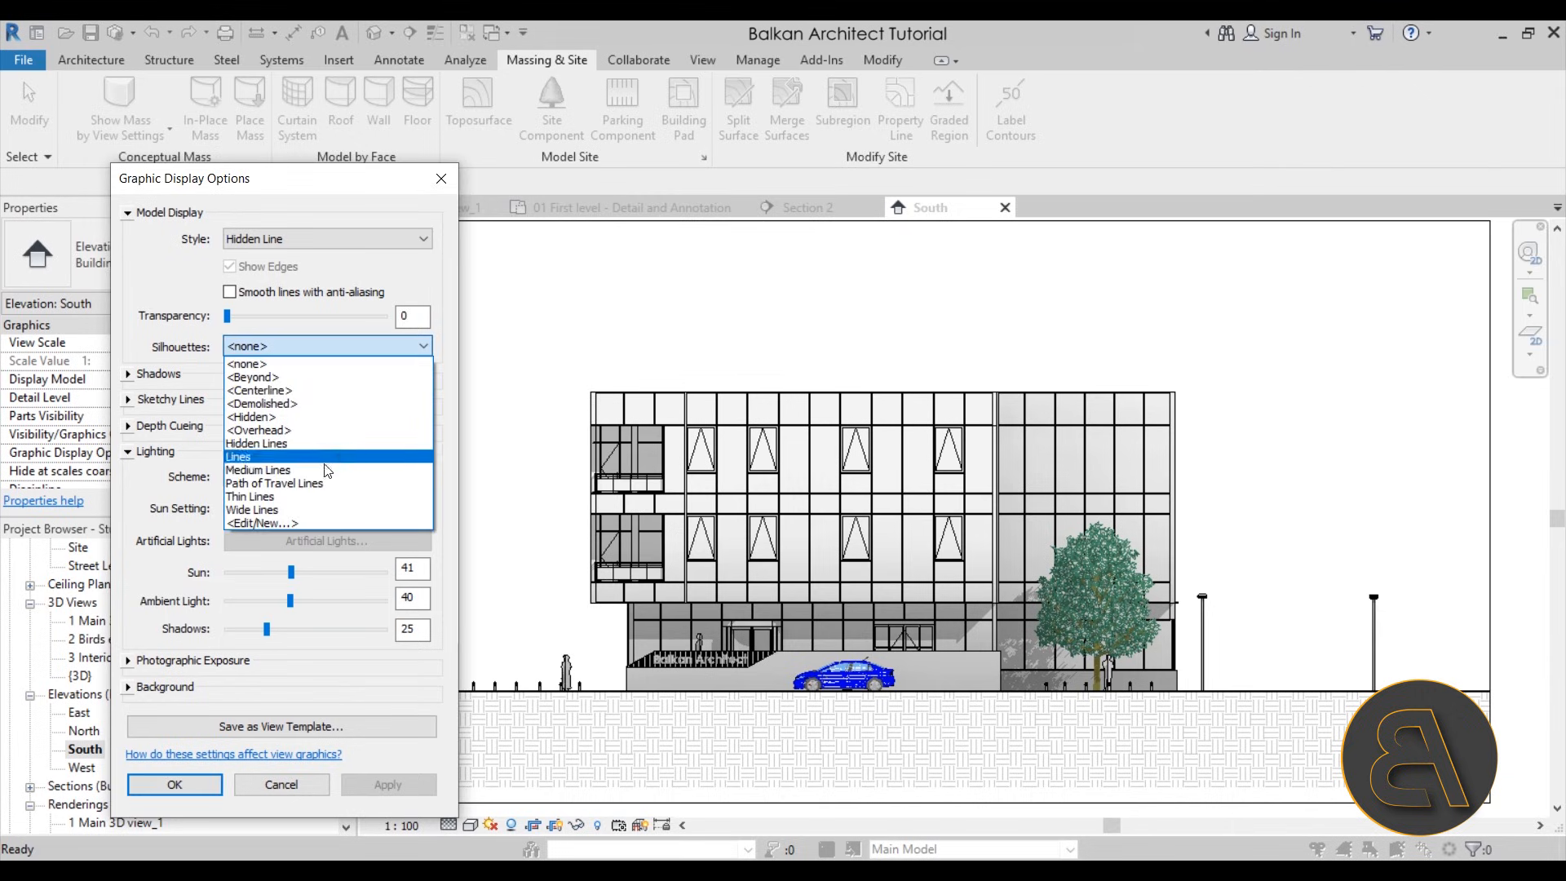
pyautogui.click(244, 514)
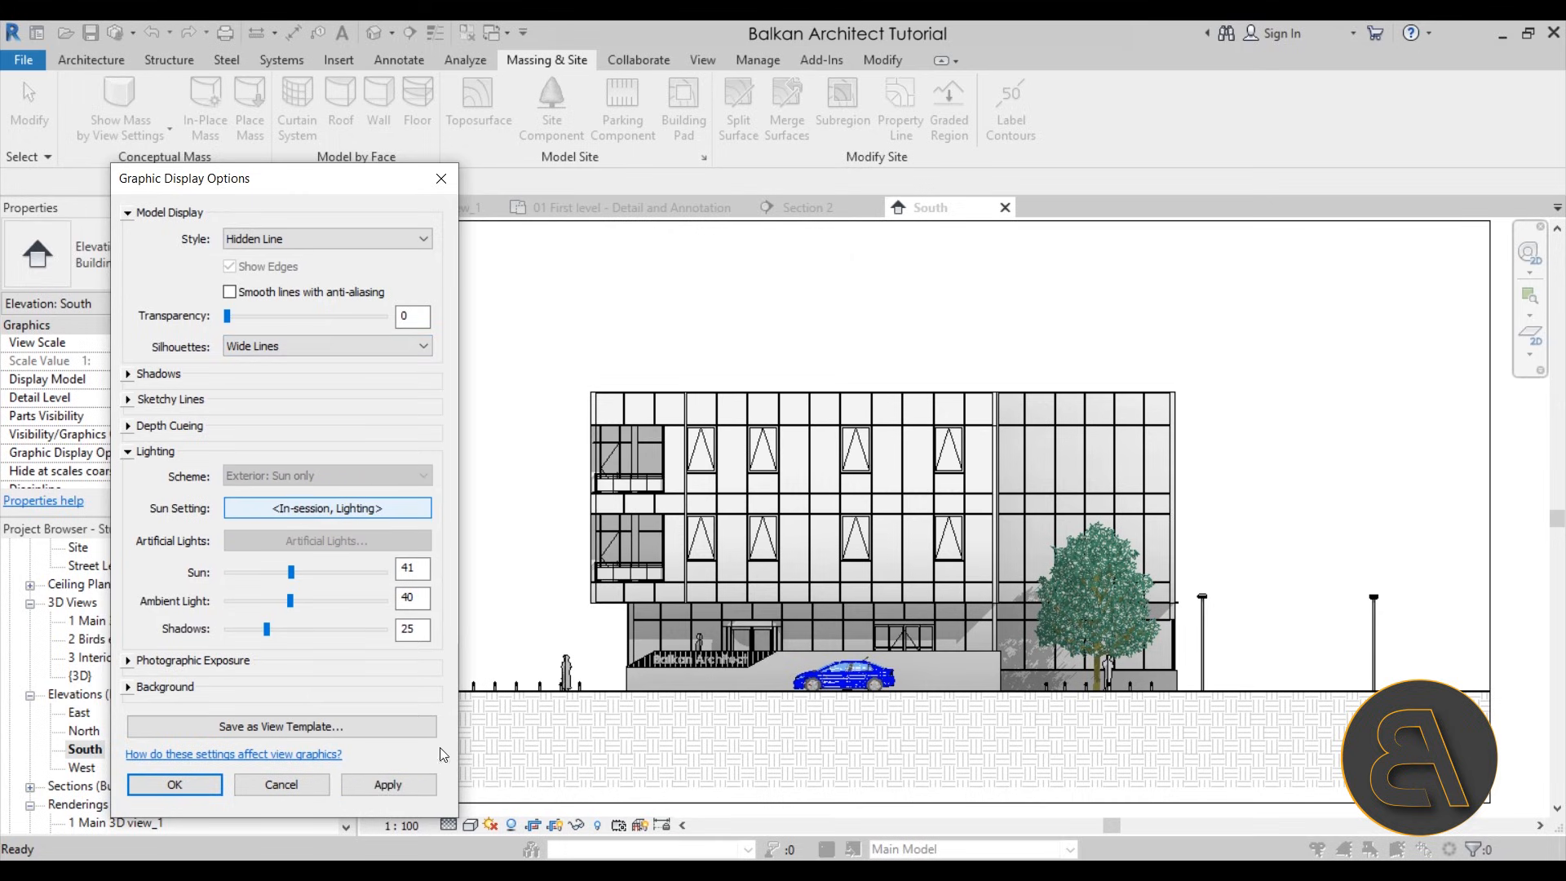
pyautogui.click(412, 778)
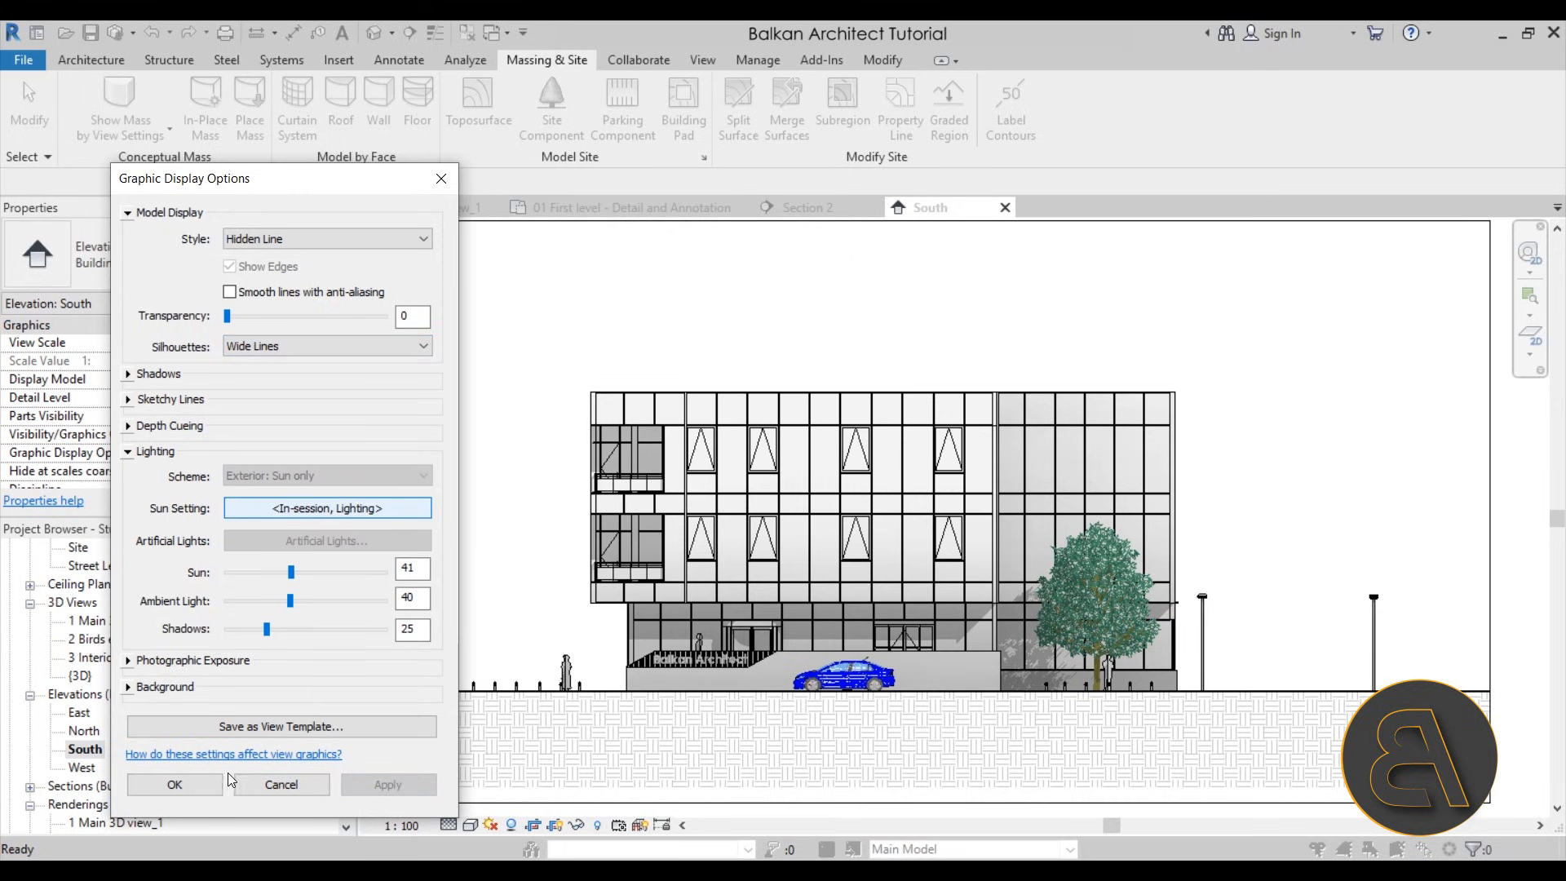
pyautogui.click(193, 776)
# Examine the silhouette line weights along the roof edge, balcony recess, entrance and ground line of the elevation
pyautogui.scroll(6, 659, 430)
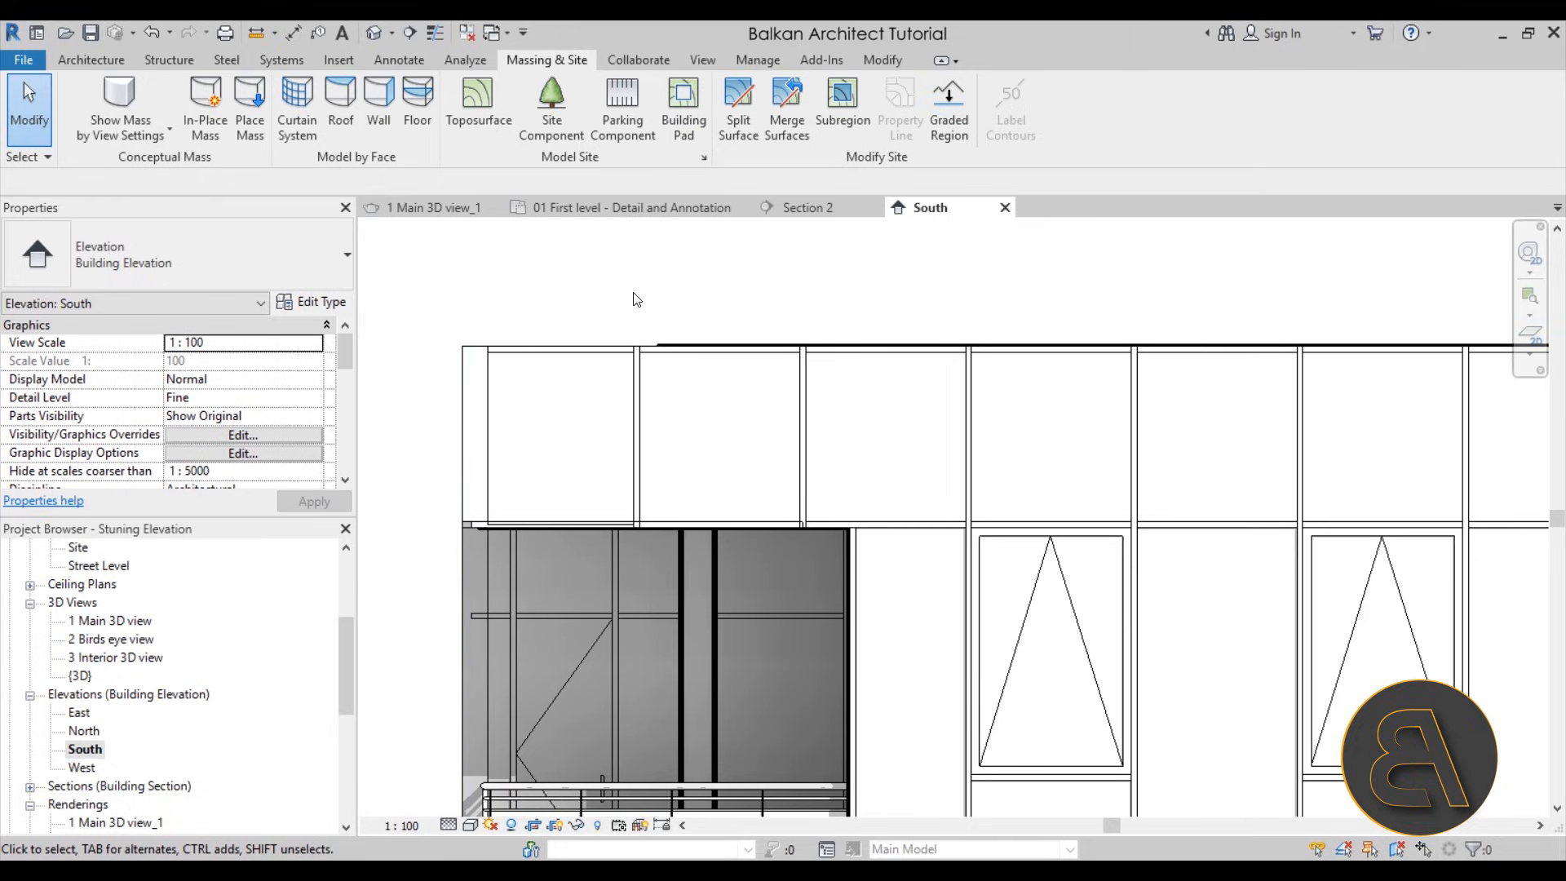
pyautogui.scroll(3, 699, 344)
pyautogui.scroll(-4, 644, 351)
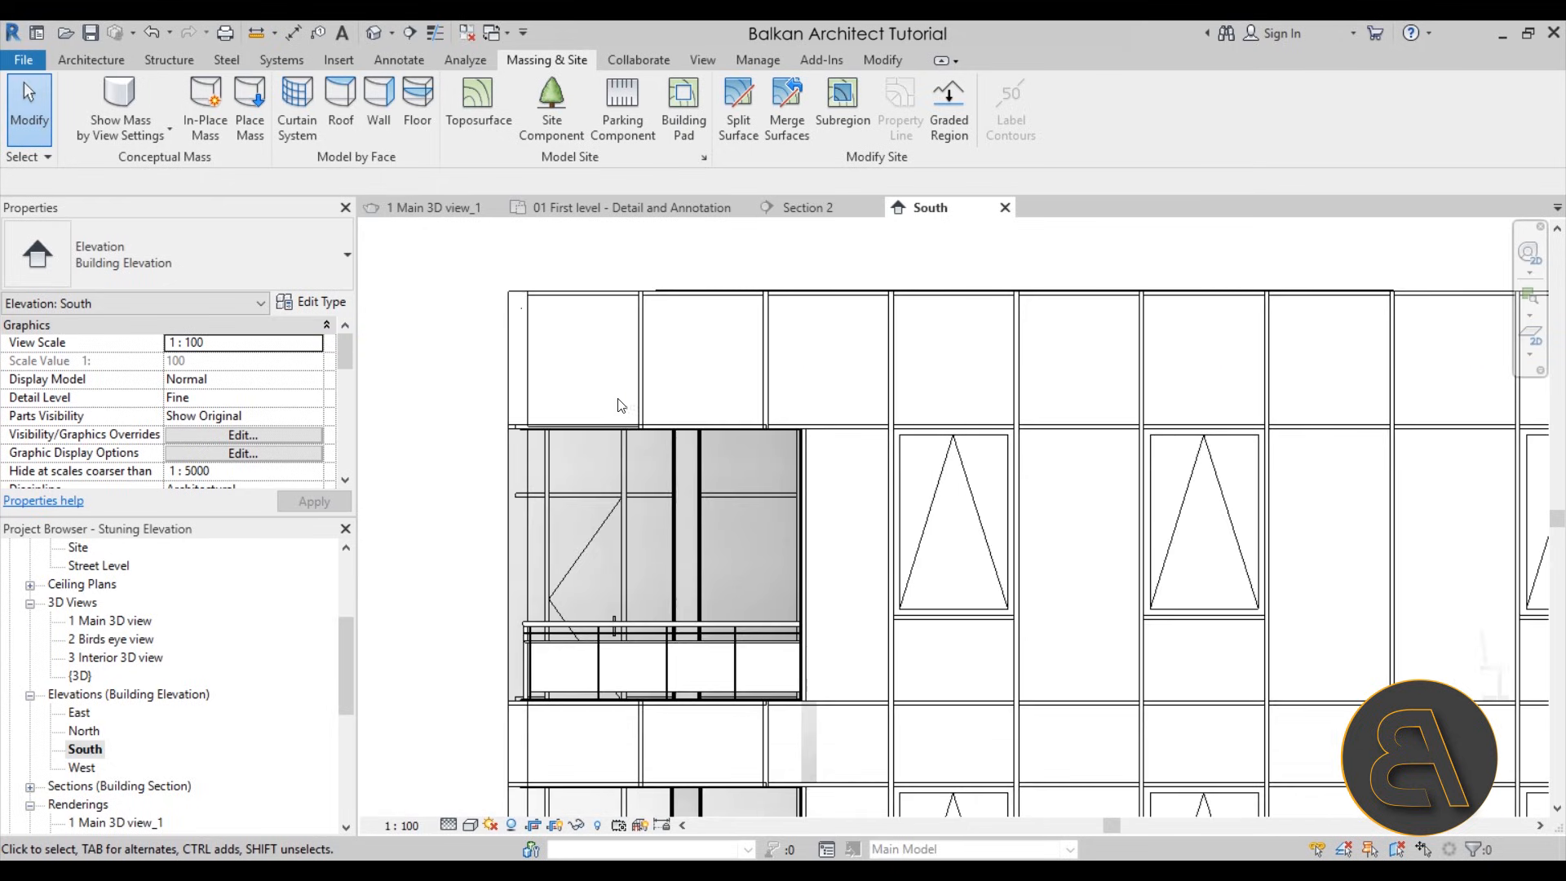
pyautogui.scroll(7, 538, 428)
pyautogui.scroll(-4, 504, 425)
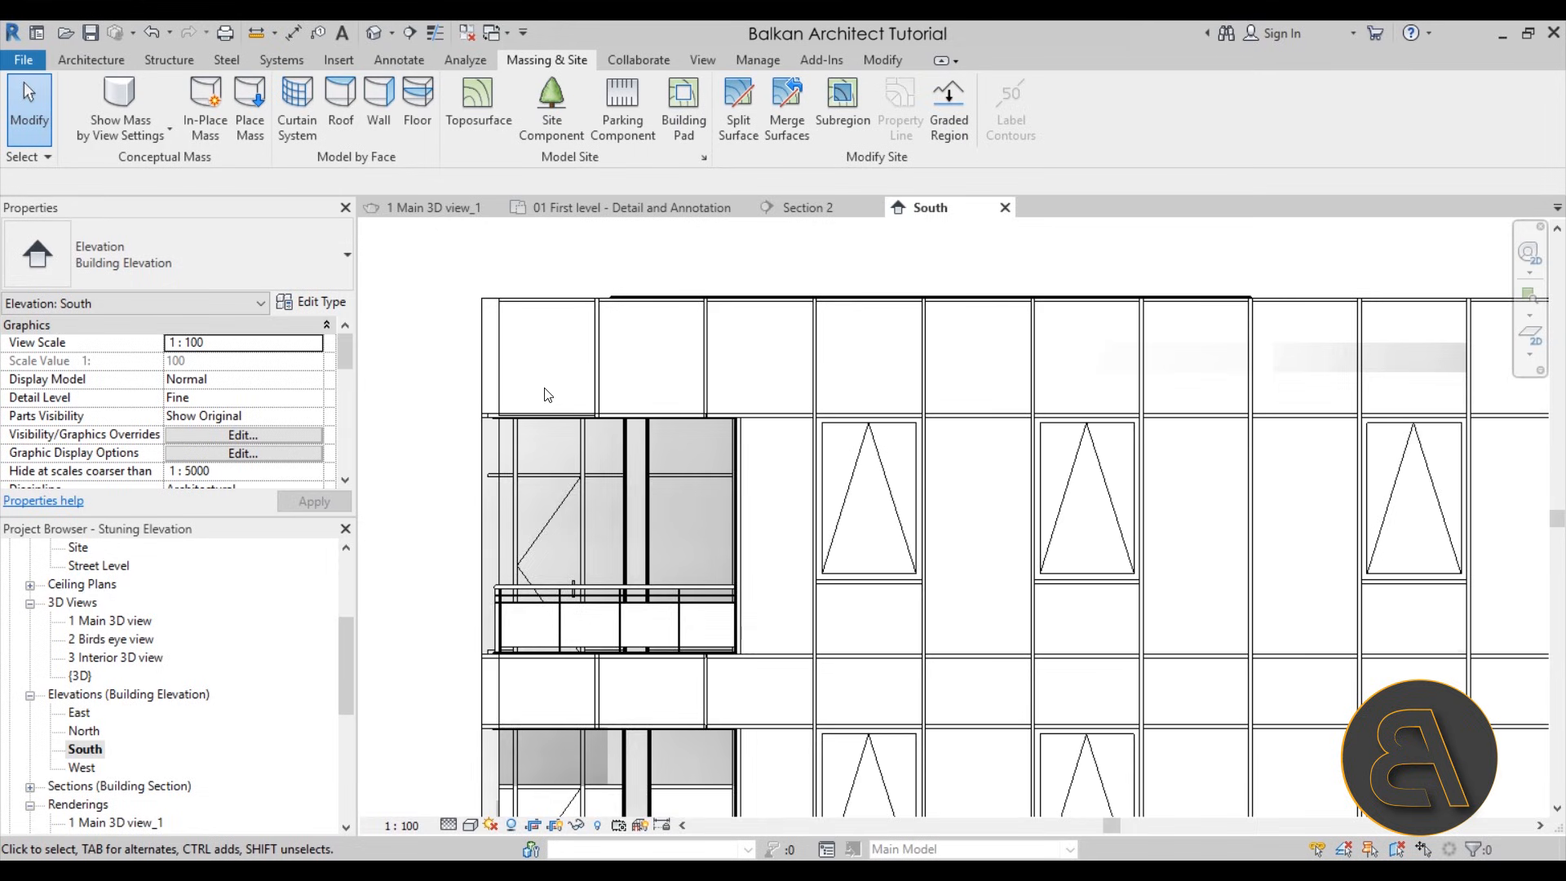
pyautogui.scroll(5, 656, 459)
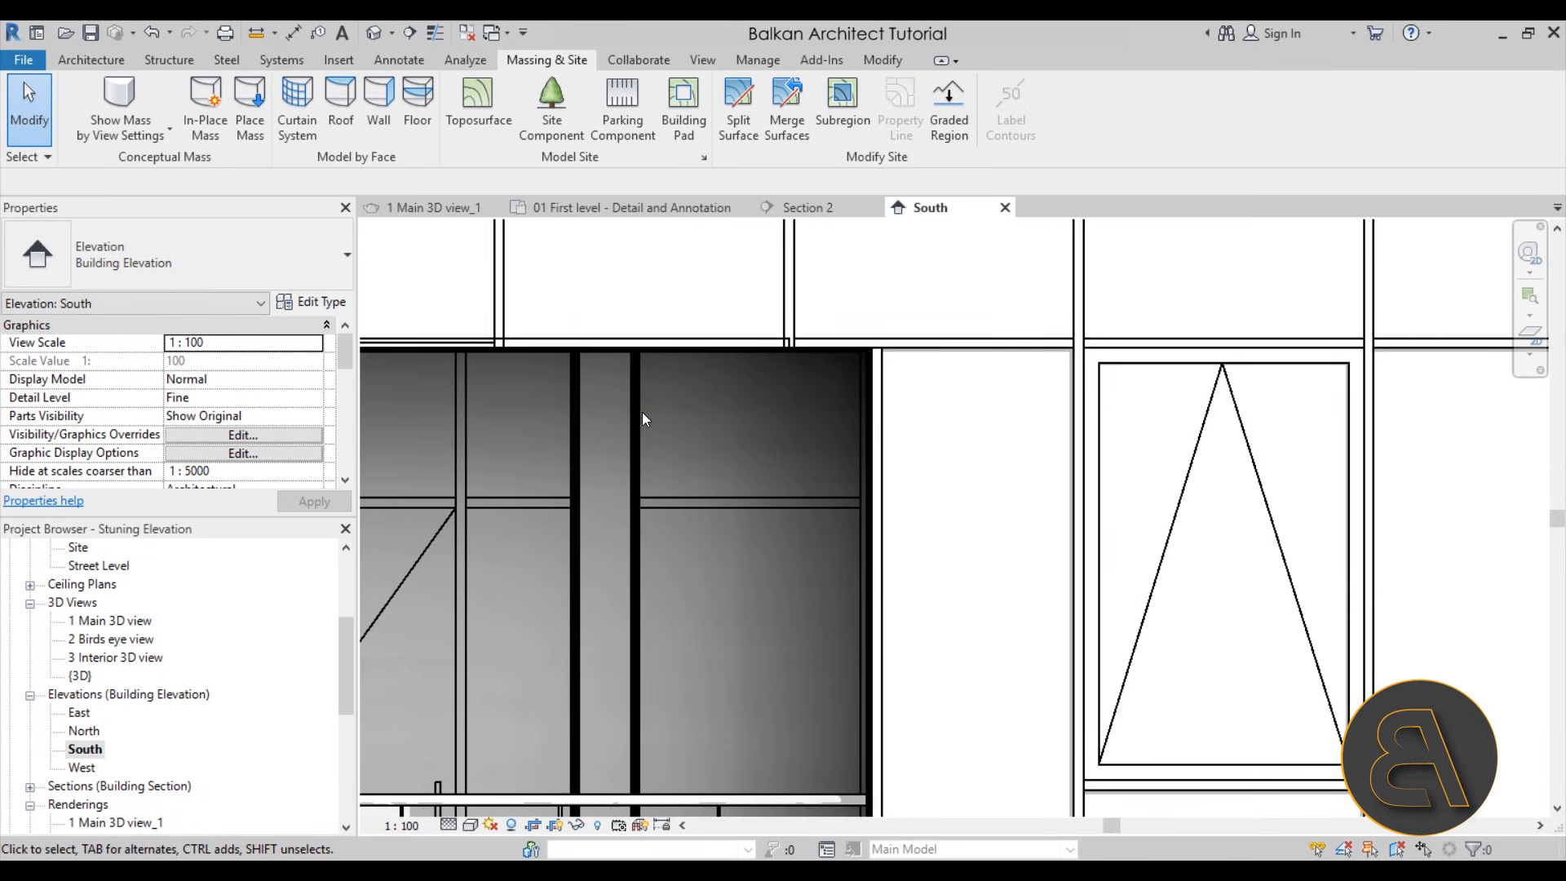
pyautogui.scroll(-4, 643, 413)
pyautogui.scroll(5, 605, 427)
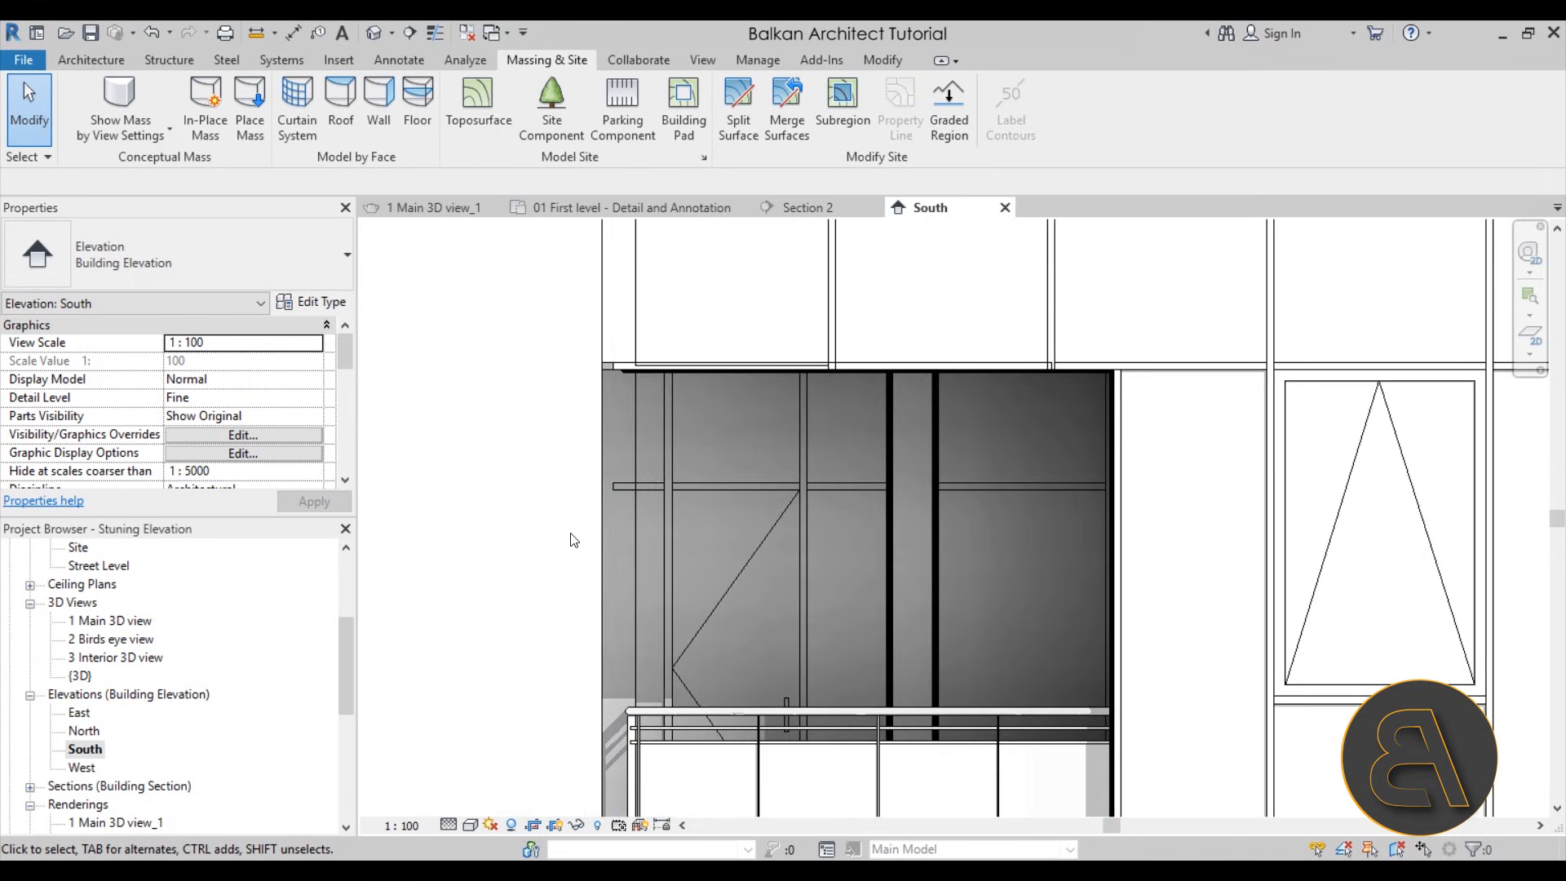
pyautogui.scroll(-5, 570, 437)
pyautogui.moveTo(615, 769); pyautogui.dragTo(591, 708, button='middle')
pyautogui.scroll(5, 584, 694)
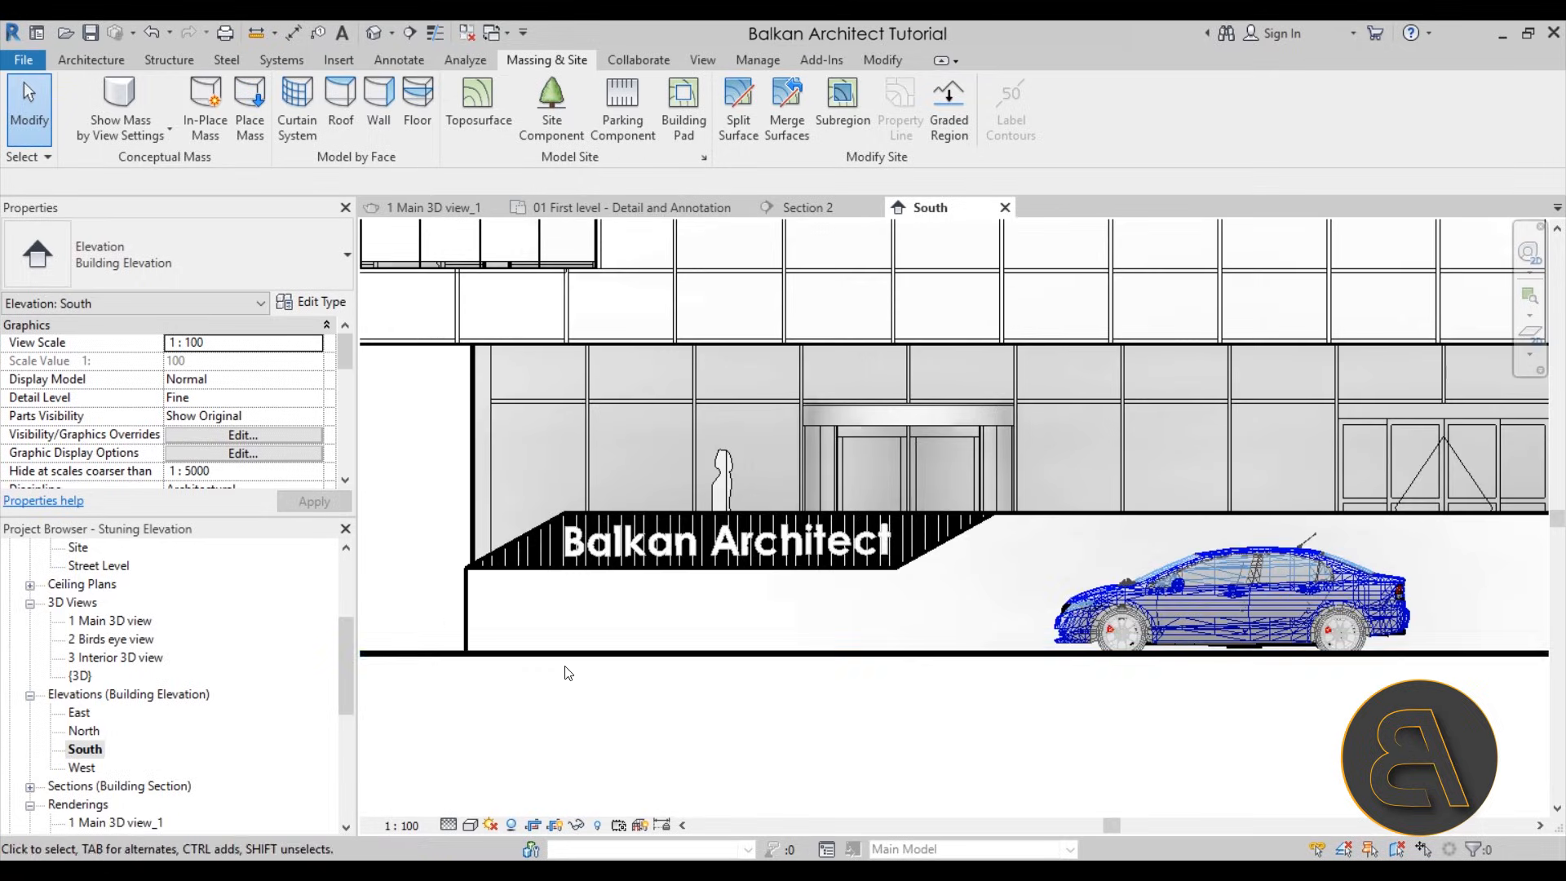
pyautogui.scroll(3, 601, 623)
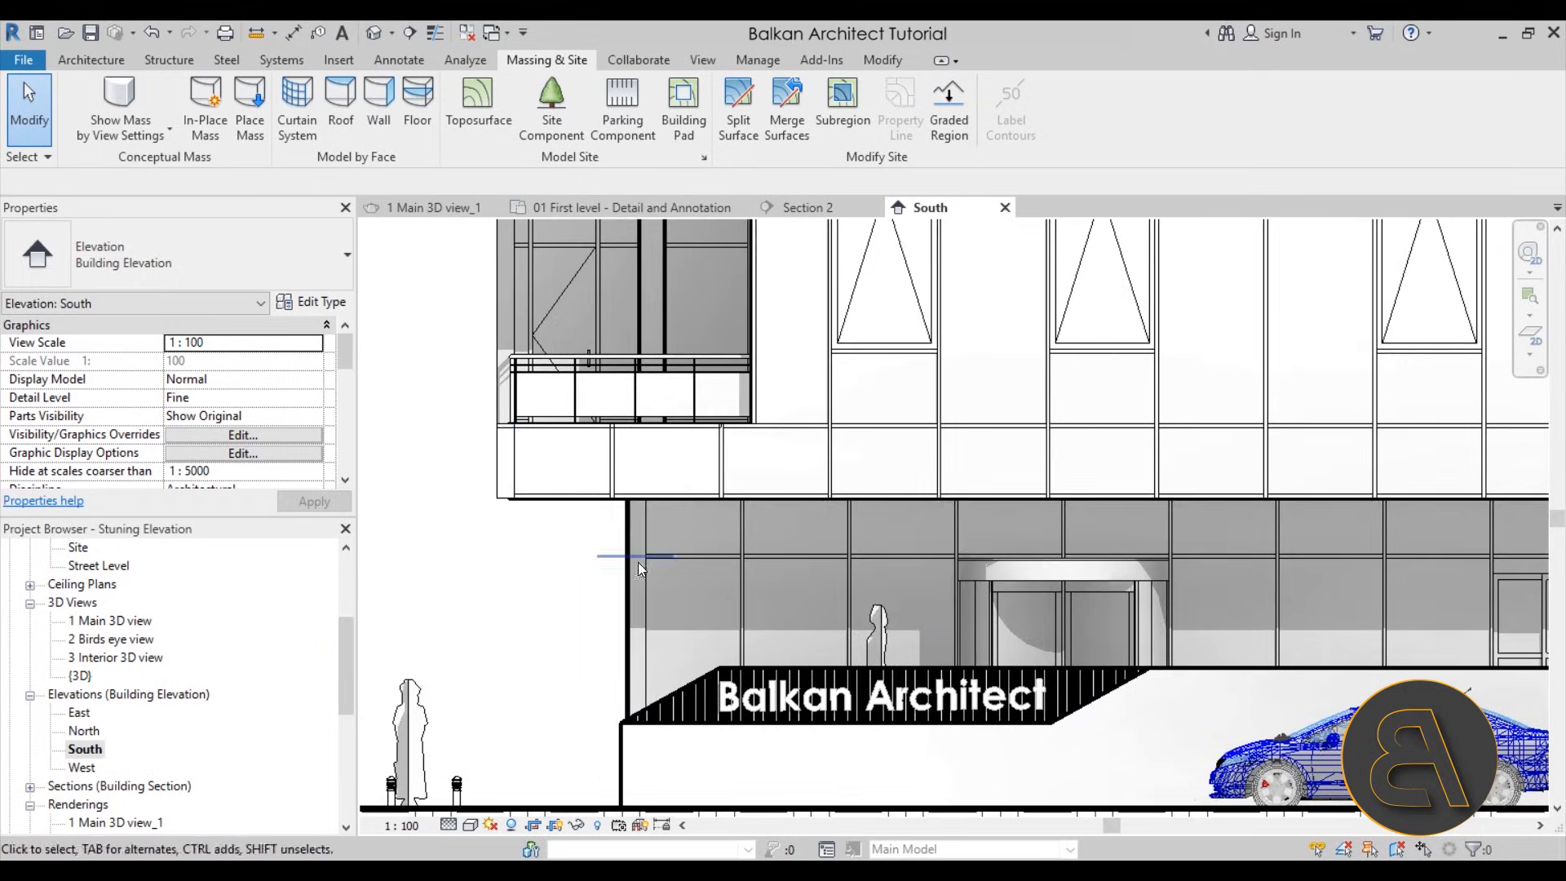
pyautogui.scroll(2, 623, 530)
pyautogui.scroll(-2, 607, 523)
pyautogui.scroll(-5, 607, 523)
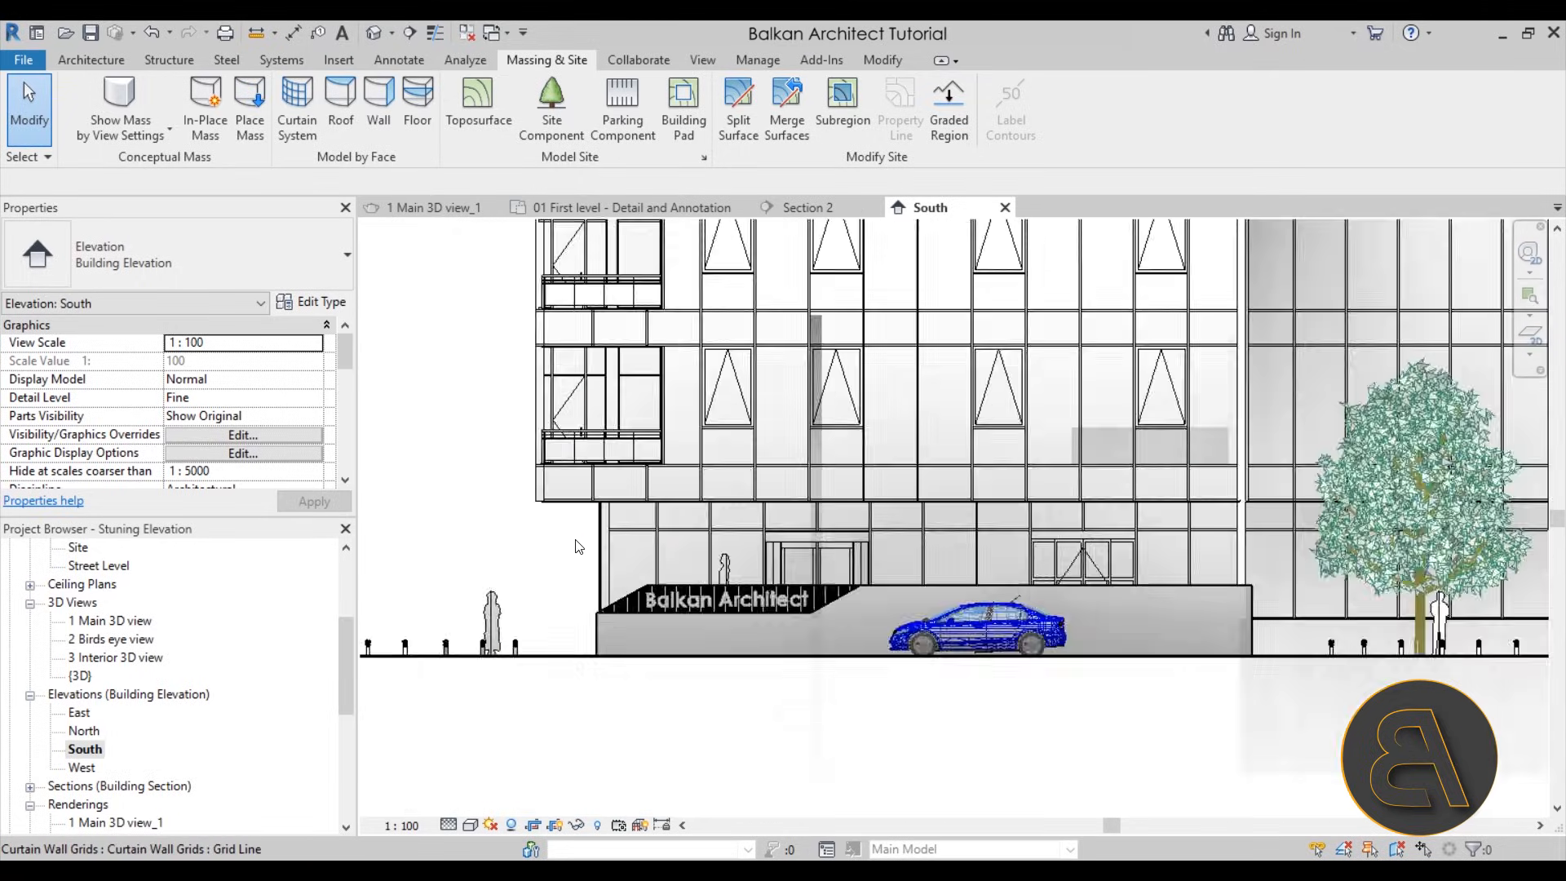
# Reset the silhouettes to <none> in the Graphic Display Options, apply the change and close the dialog
pyautogui.click(471, 825)
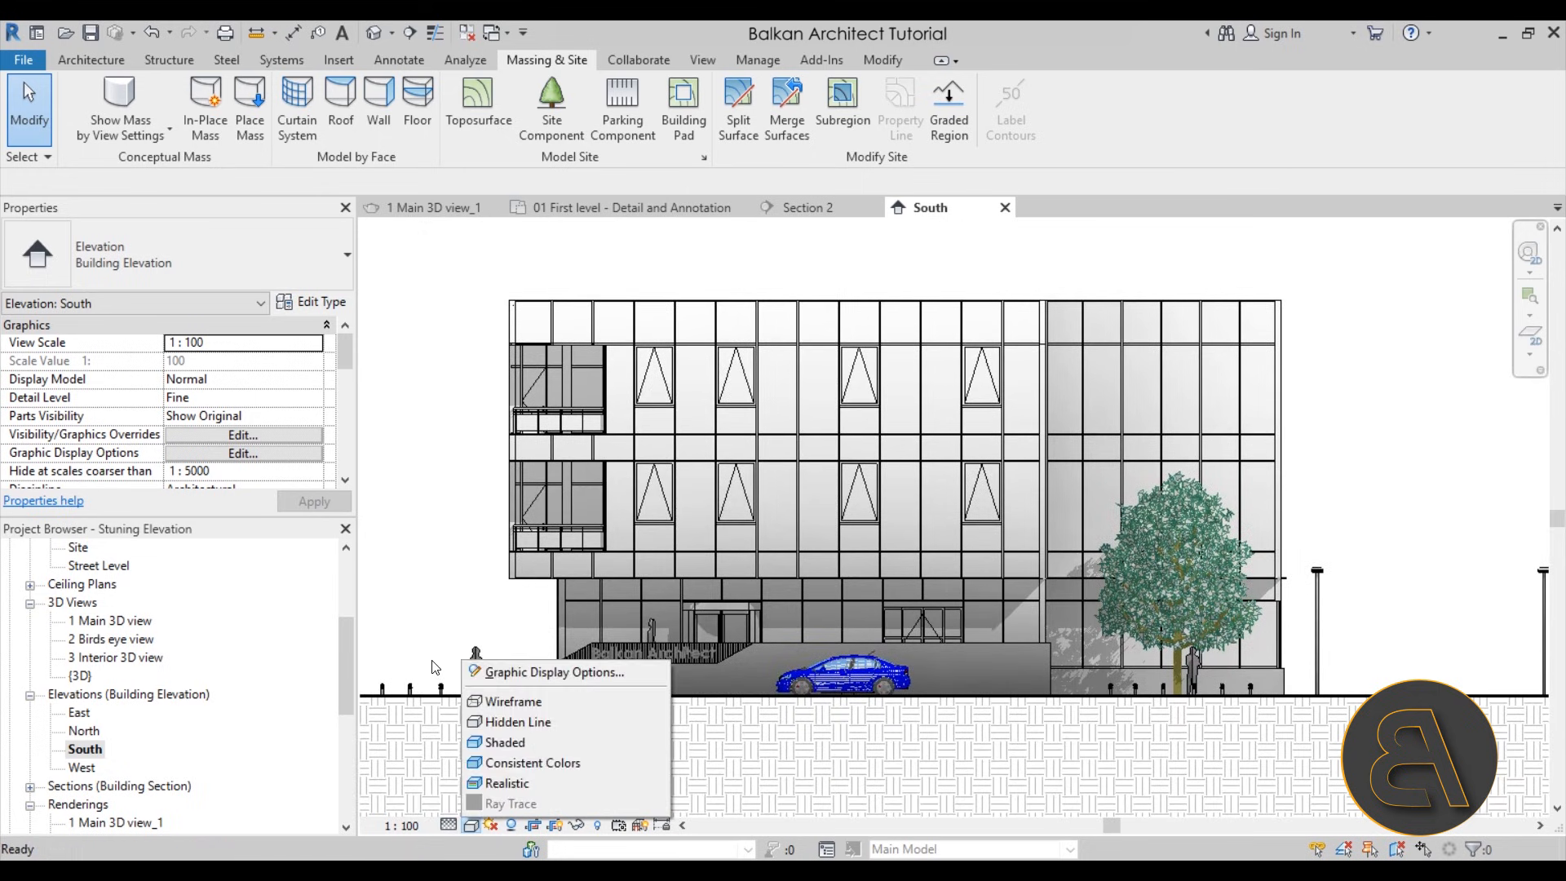
pyautogui.click(522, 669)
pyautogui.click(255, 346)
pyautogui.click(261, 360)
pyautogui.click(375, 601)
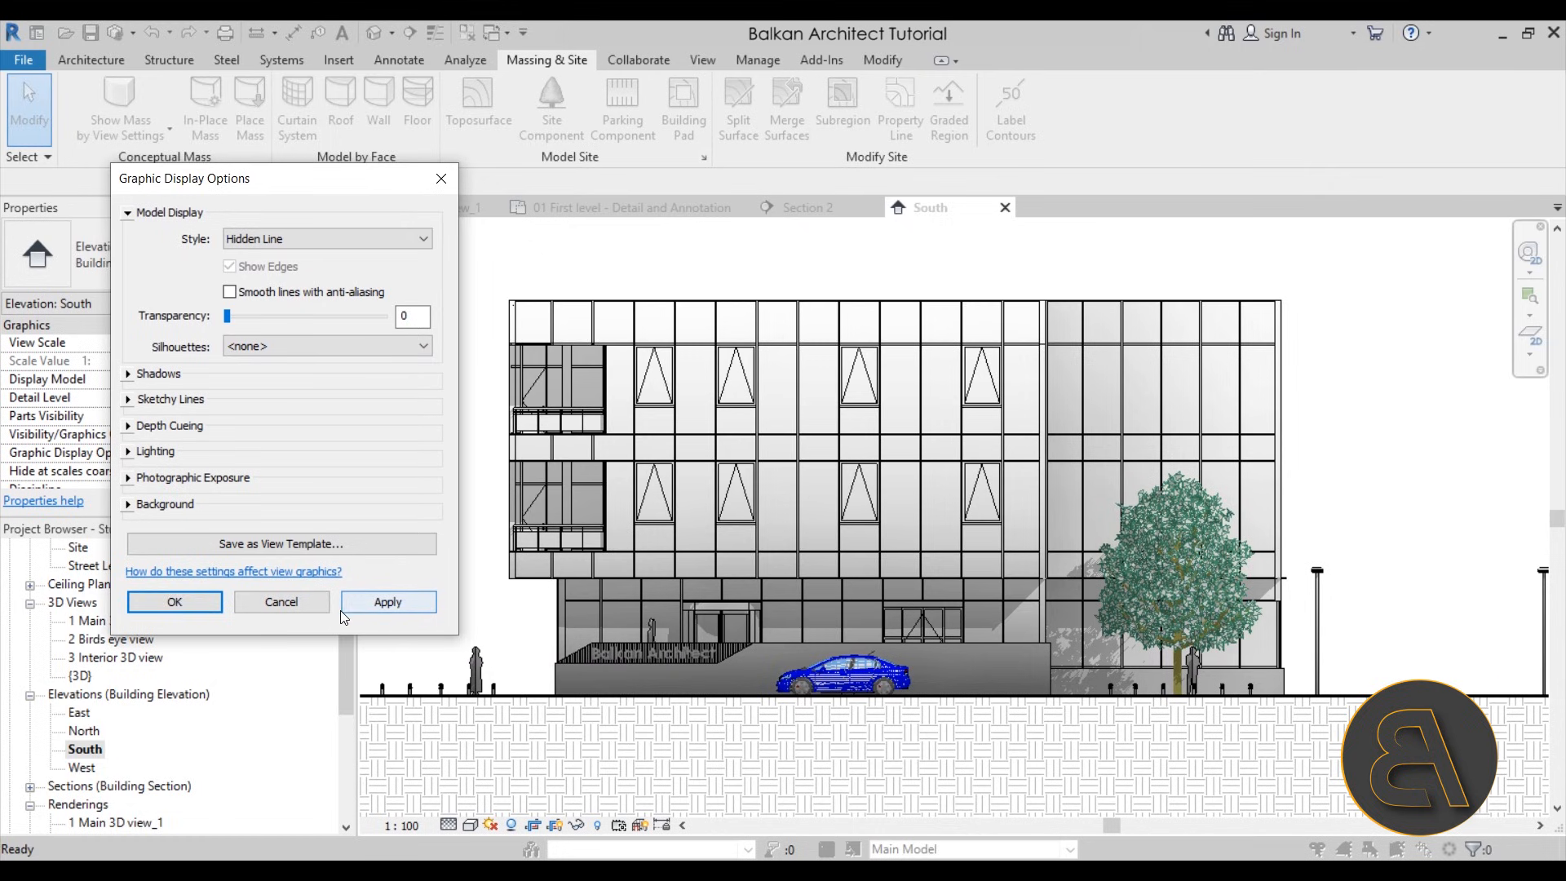
pyautogui.click(310, 598)
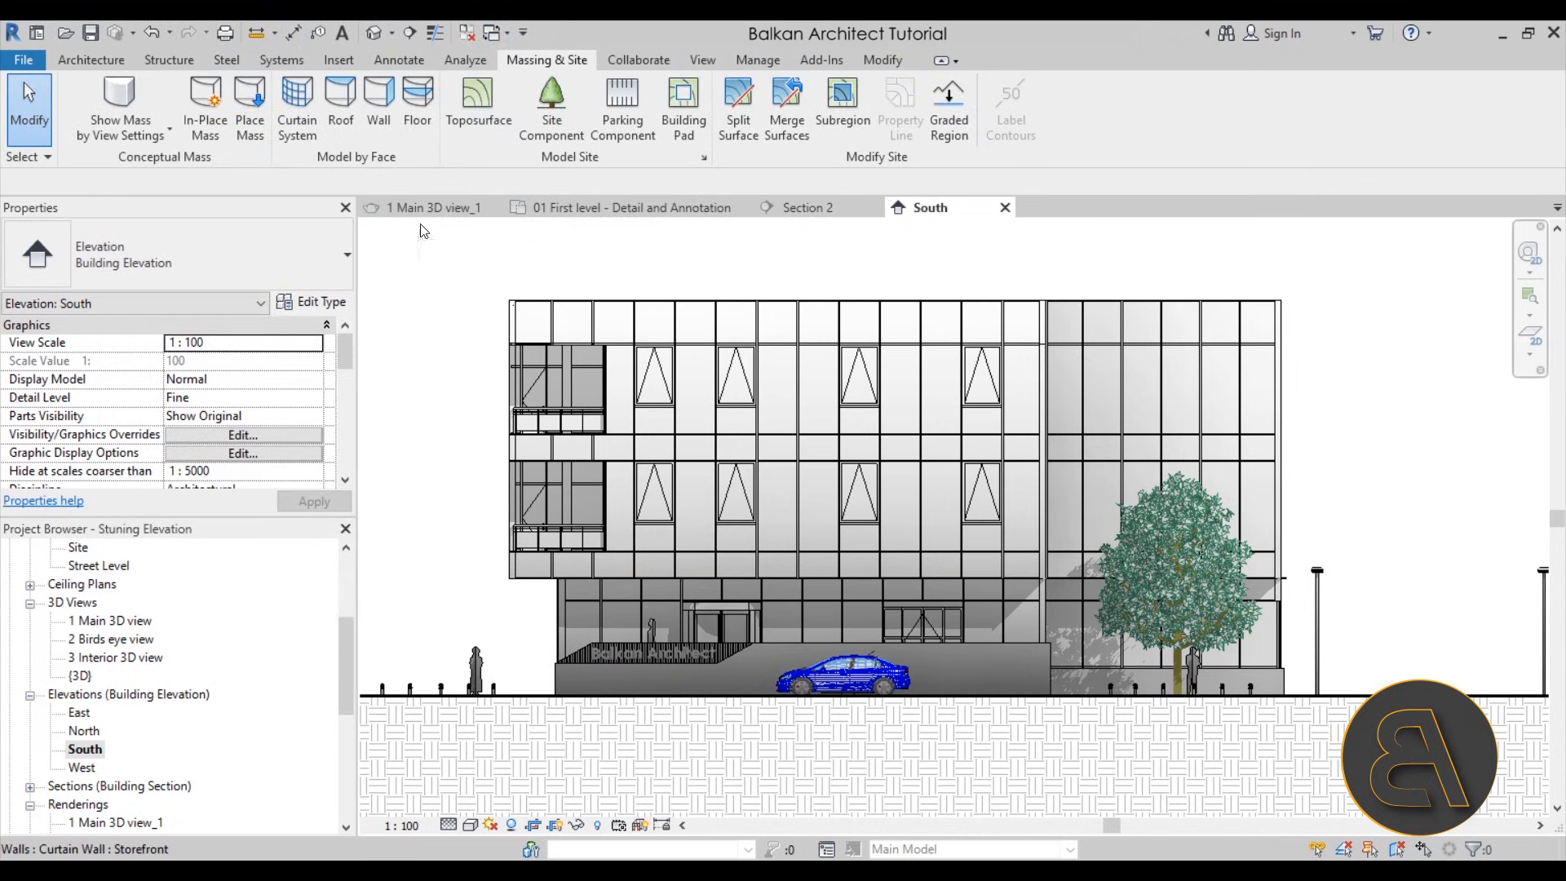
# Try the Linework tool with Wide Lines on the first top-edge mullion segments of the facade and check the joint between them
pyautogui.click(880, 65)
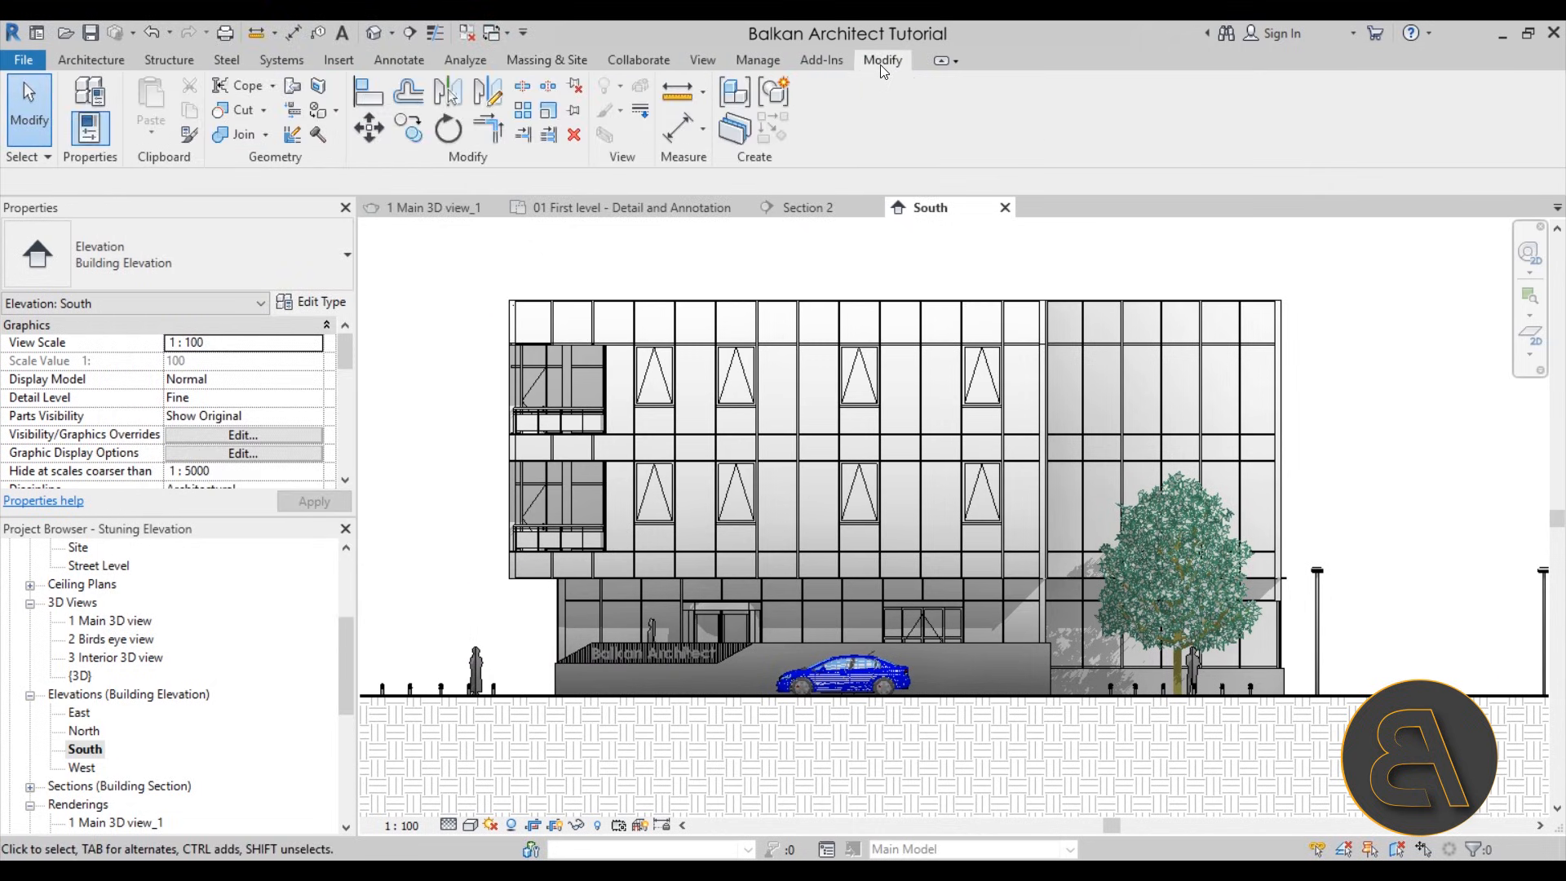
pyautogui.click(636, 114)
pyautogui.click(874, 120)
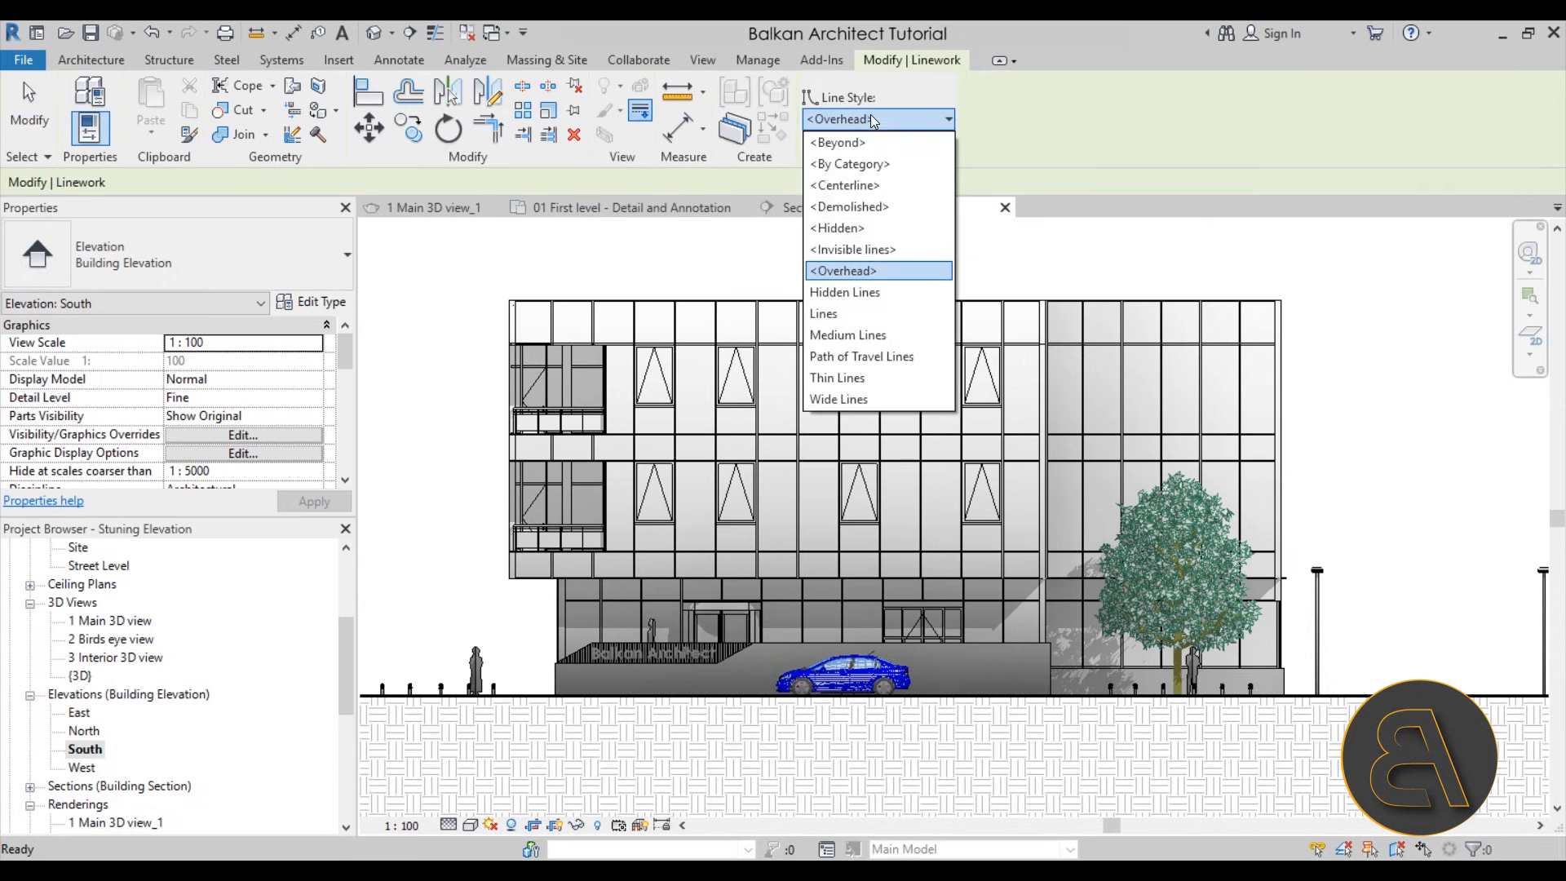
pyautogui.click(844, 399)
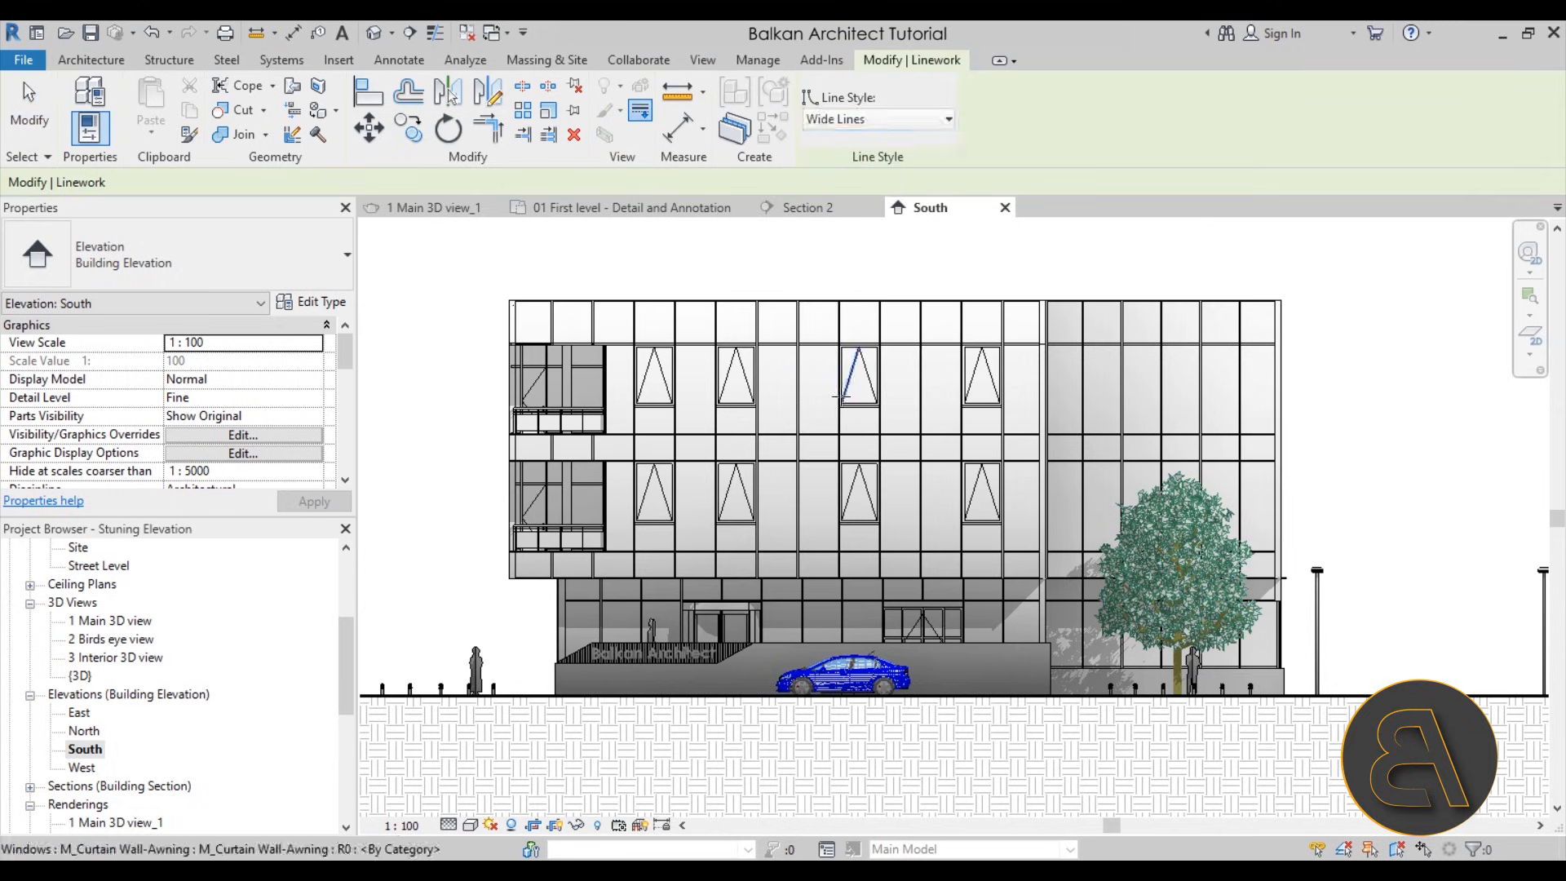
pyautogui.scroll(4, 482, 304)
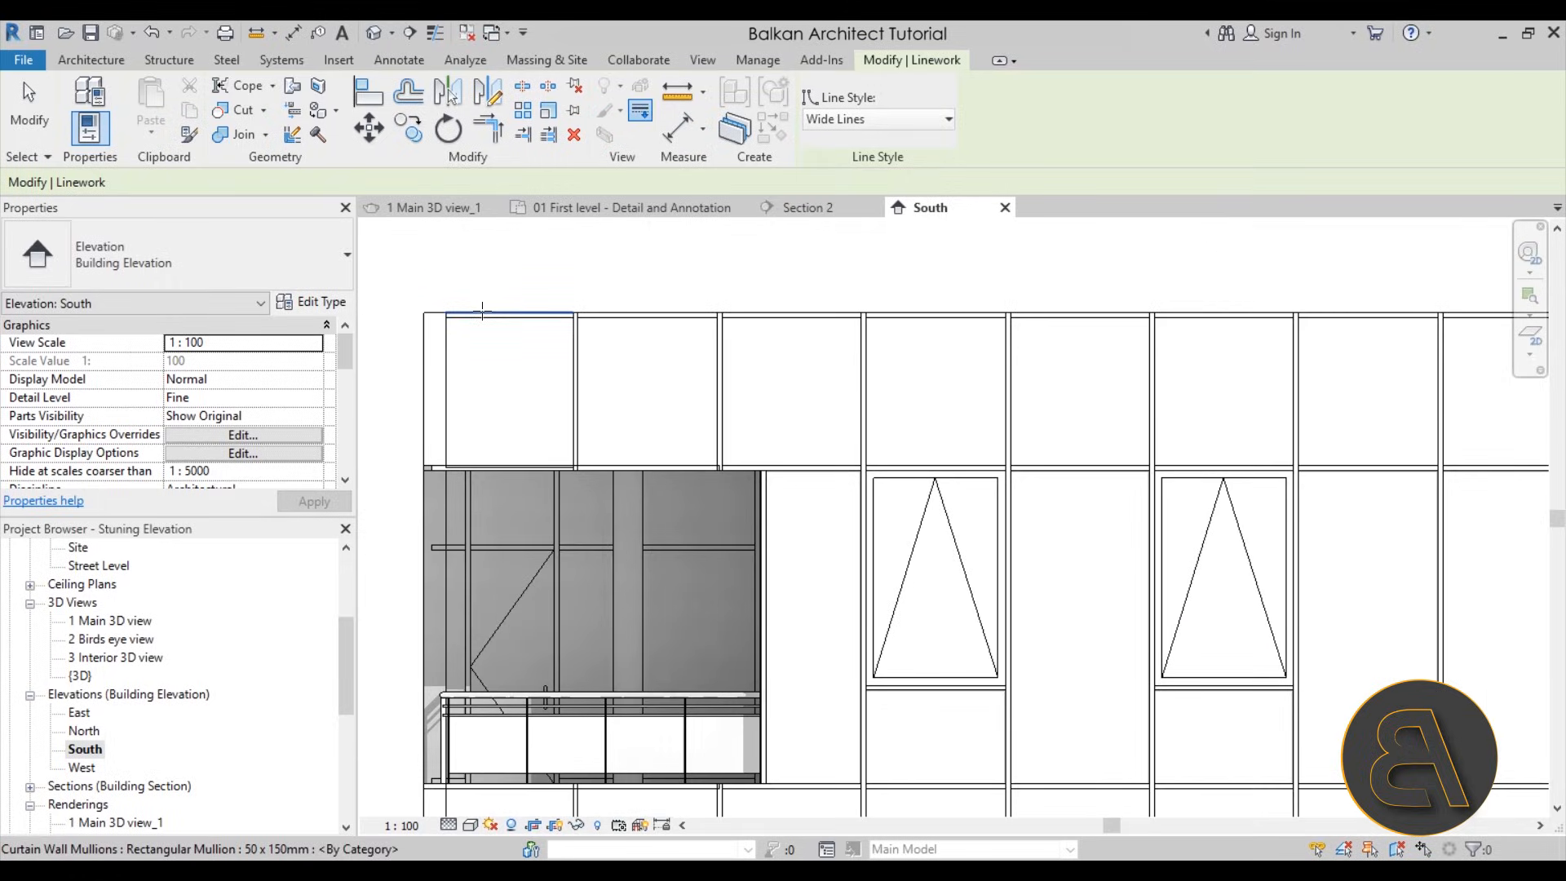
pyautogui.click(482, 311)
pyautogui.moveTo(574, 313); pyautogui.dragTo(862, 313)
pyautogui.scroll(3, 735, 289)
pyautogui.scroll(3, 735, 290)
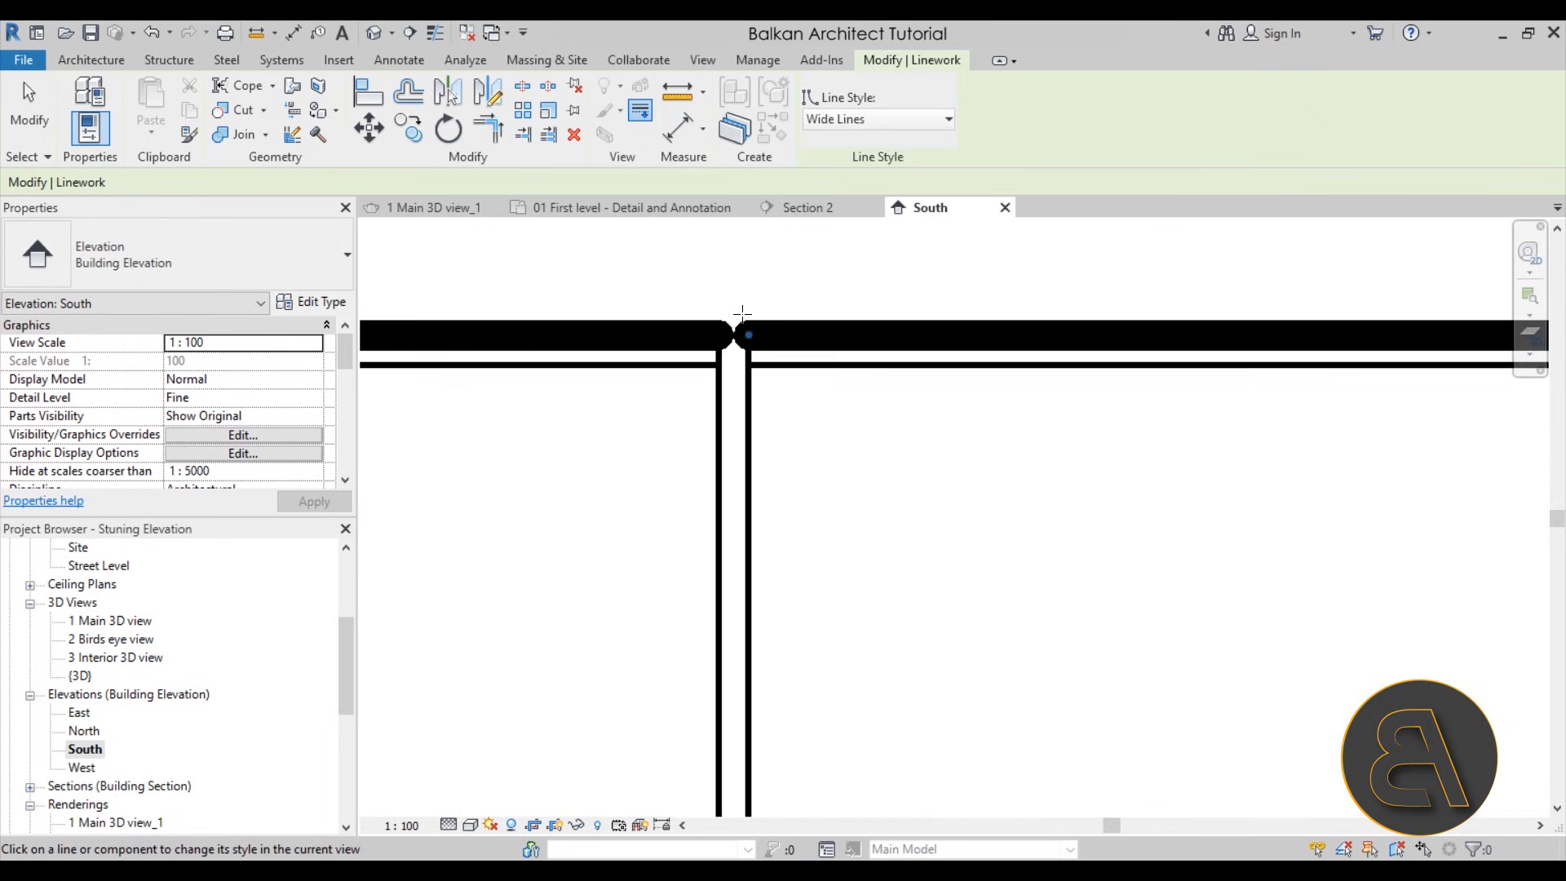
pyautogui.scroll(-5, 609, 277)
pyautogui.scroll(-2, 726, 308)
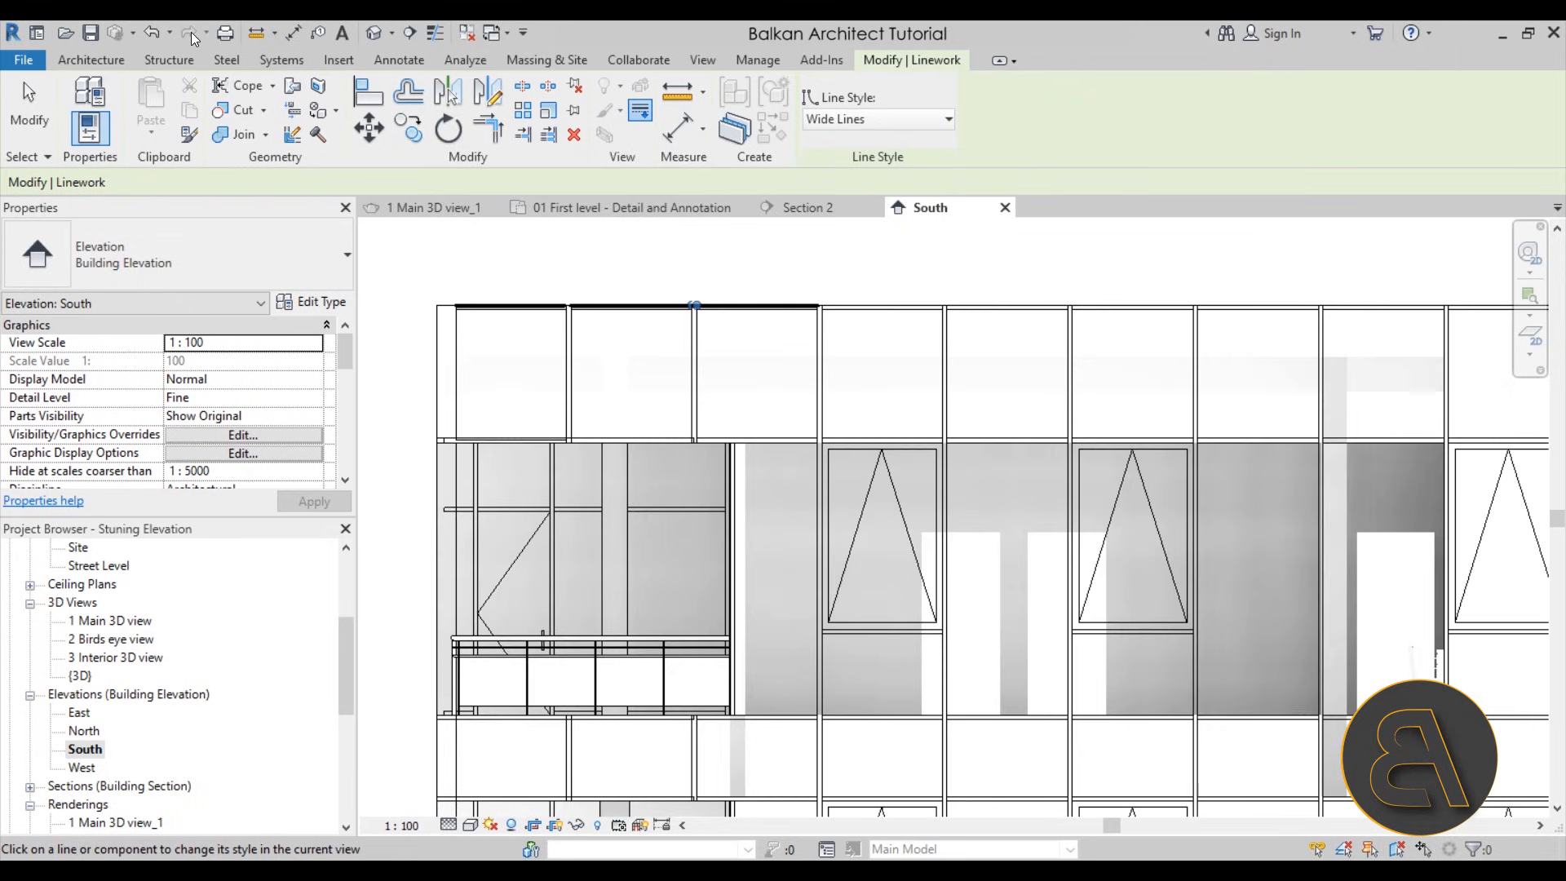
# Undo the Wide Lines linework overrides on the facade's top edge
pyautogui.click(155, 37)
pyautogui.click(155, 37)
pyautogui.click(154, 36)
pyautogui.click(155, 36)
pyautogui.click(154, 37)
pyautogui.click(155, 37)
pyautogui.click(154, 37)
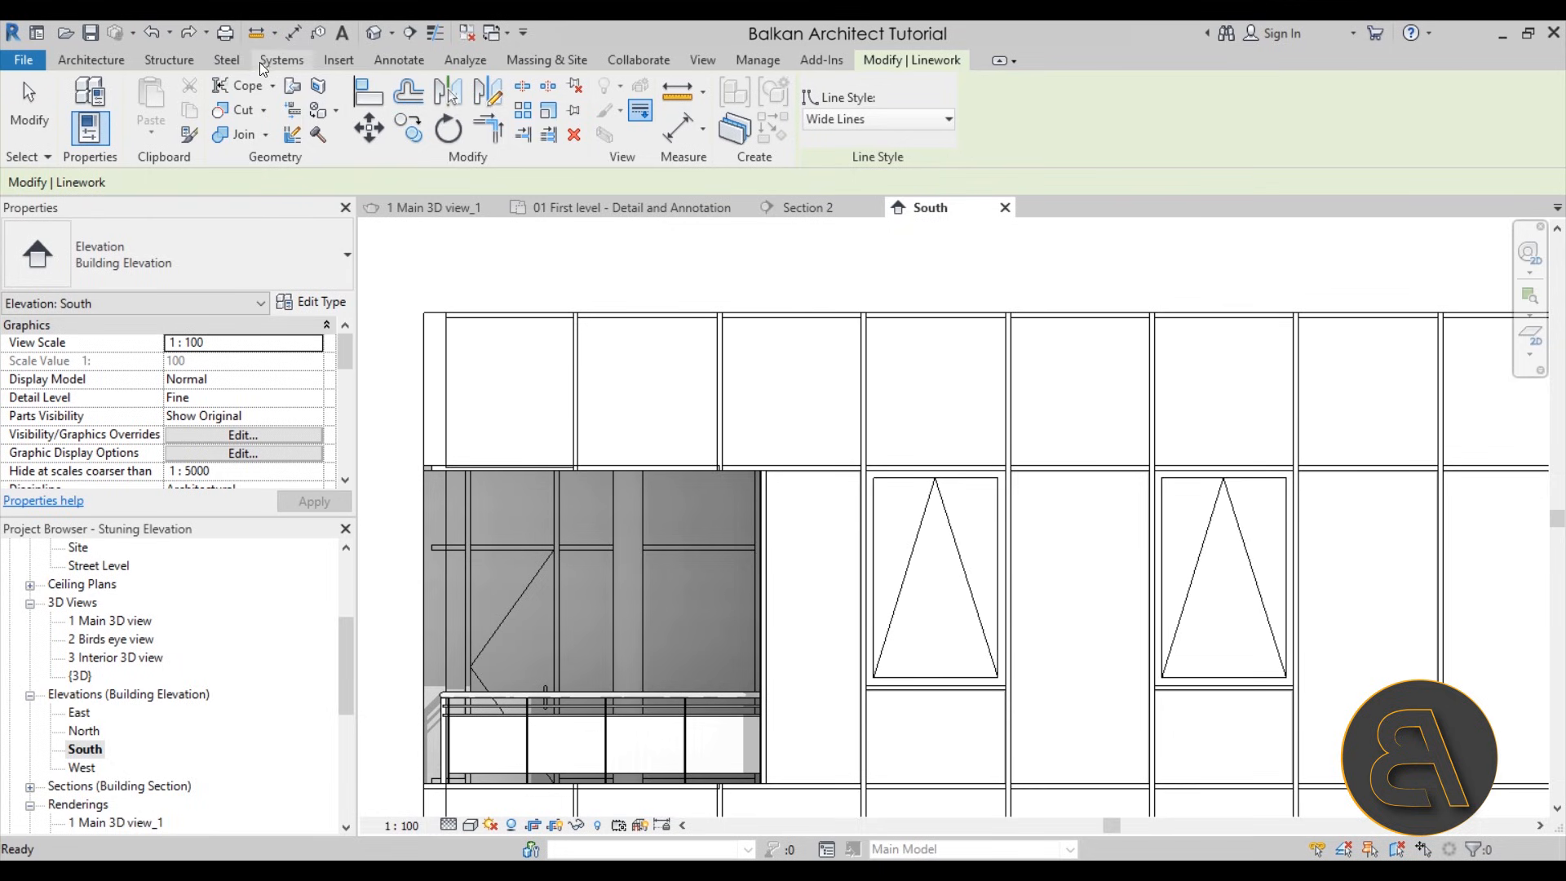
# Draw a Wide Lines detail line along the building's top edge, from the upper-left facade corner to the upper-right corner
pyautogui.click(380, 59)
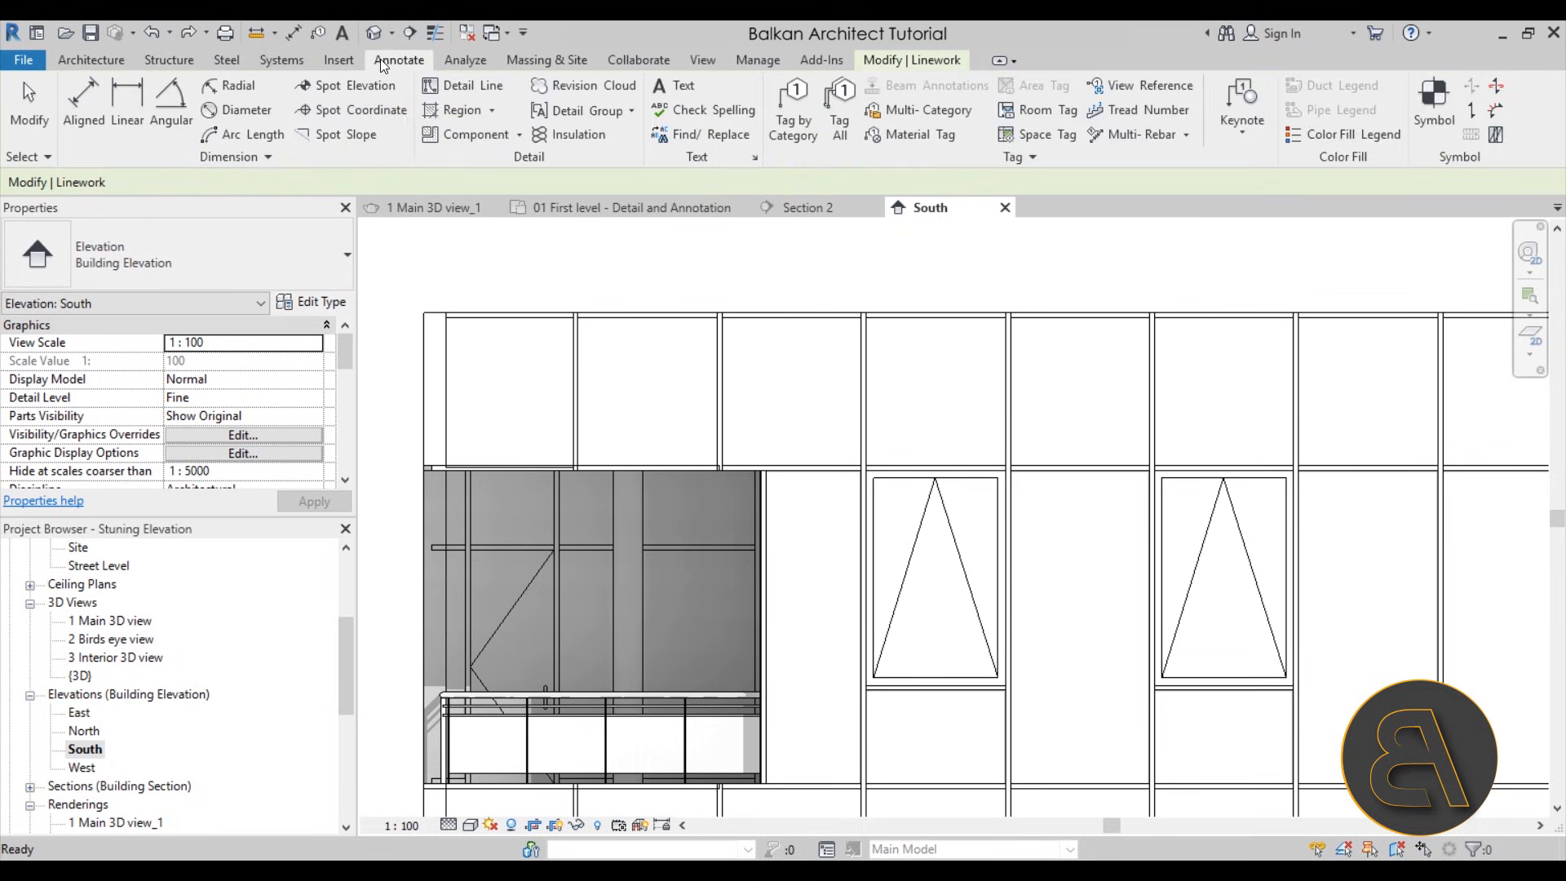
pyautogui.click(468, 87)
pyautogui.click(978, 121)
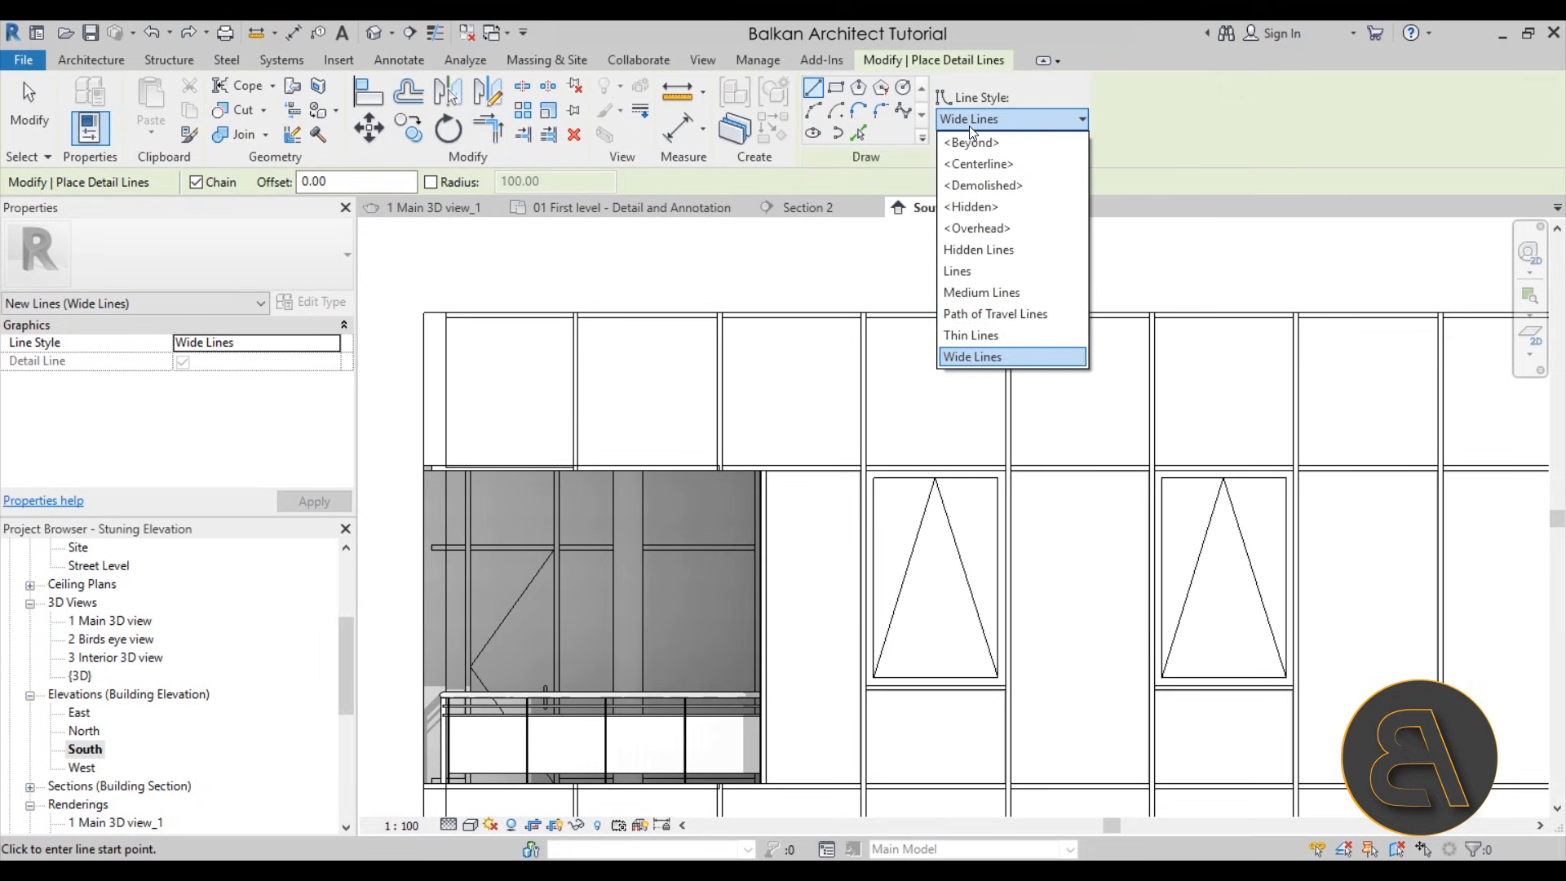
pyautogui.click(974, 356)
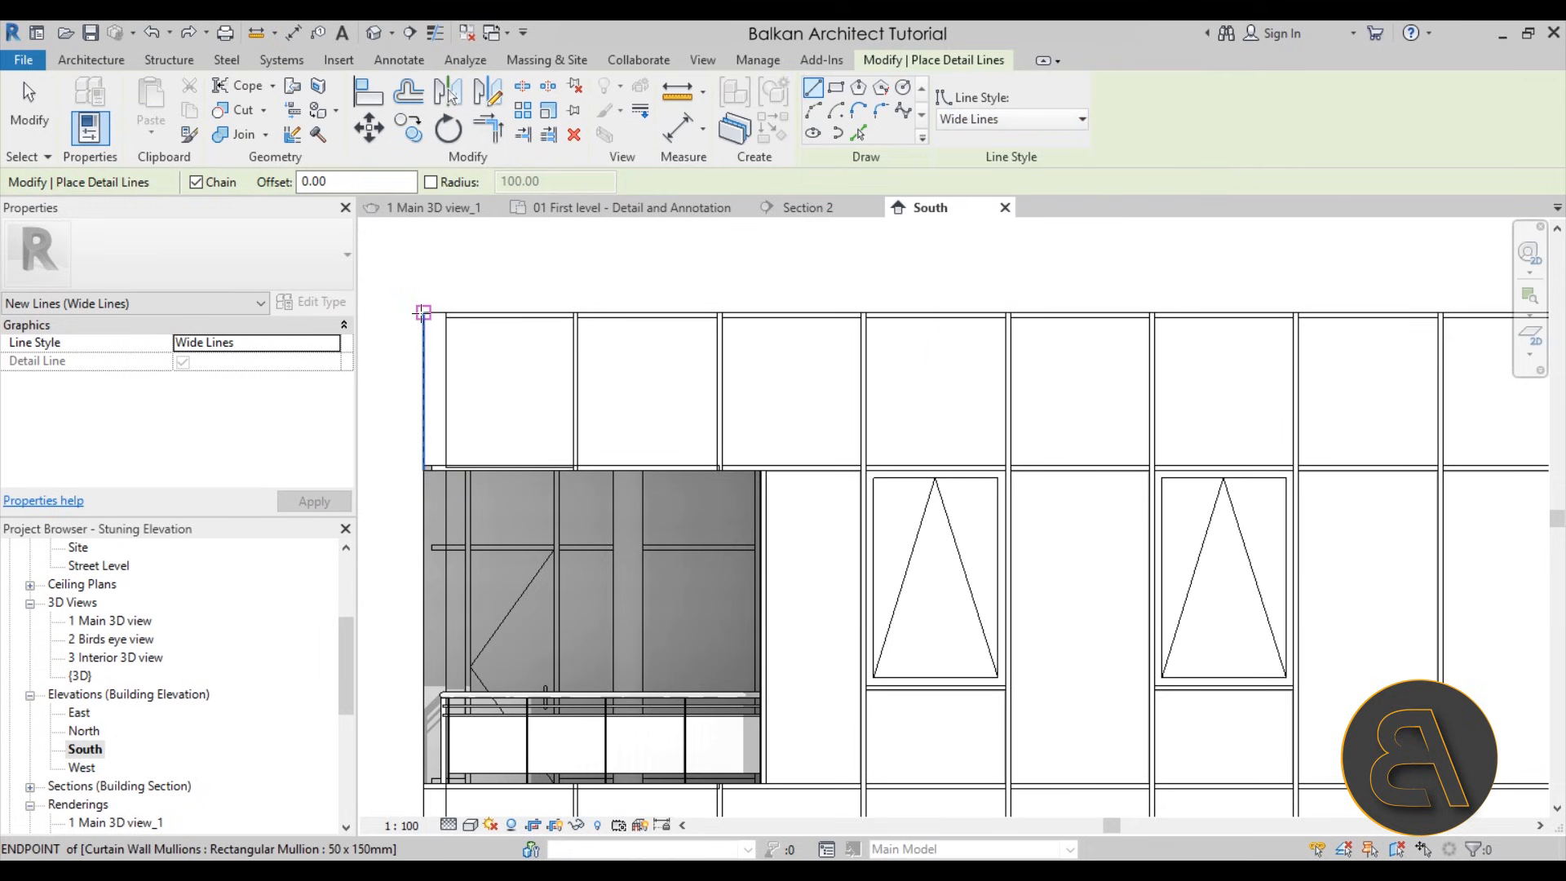
pyautogui.click(424, 313)
pyautogui.scroll(-5, 554, 408)
pyautogui.scroll(2, 1223, 351)
pyautogui.scroll(2, 1121, 378)
pyautogui.scroll(3, 1121, 378)
pyautogui.click(1061, 376)
# Continue the Wide Lines outline down the building's right edge, stepping out around the brick foundation wall and ending at the ground line
pyautogui.scroll(-4, 1073, 541)
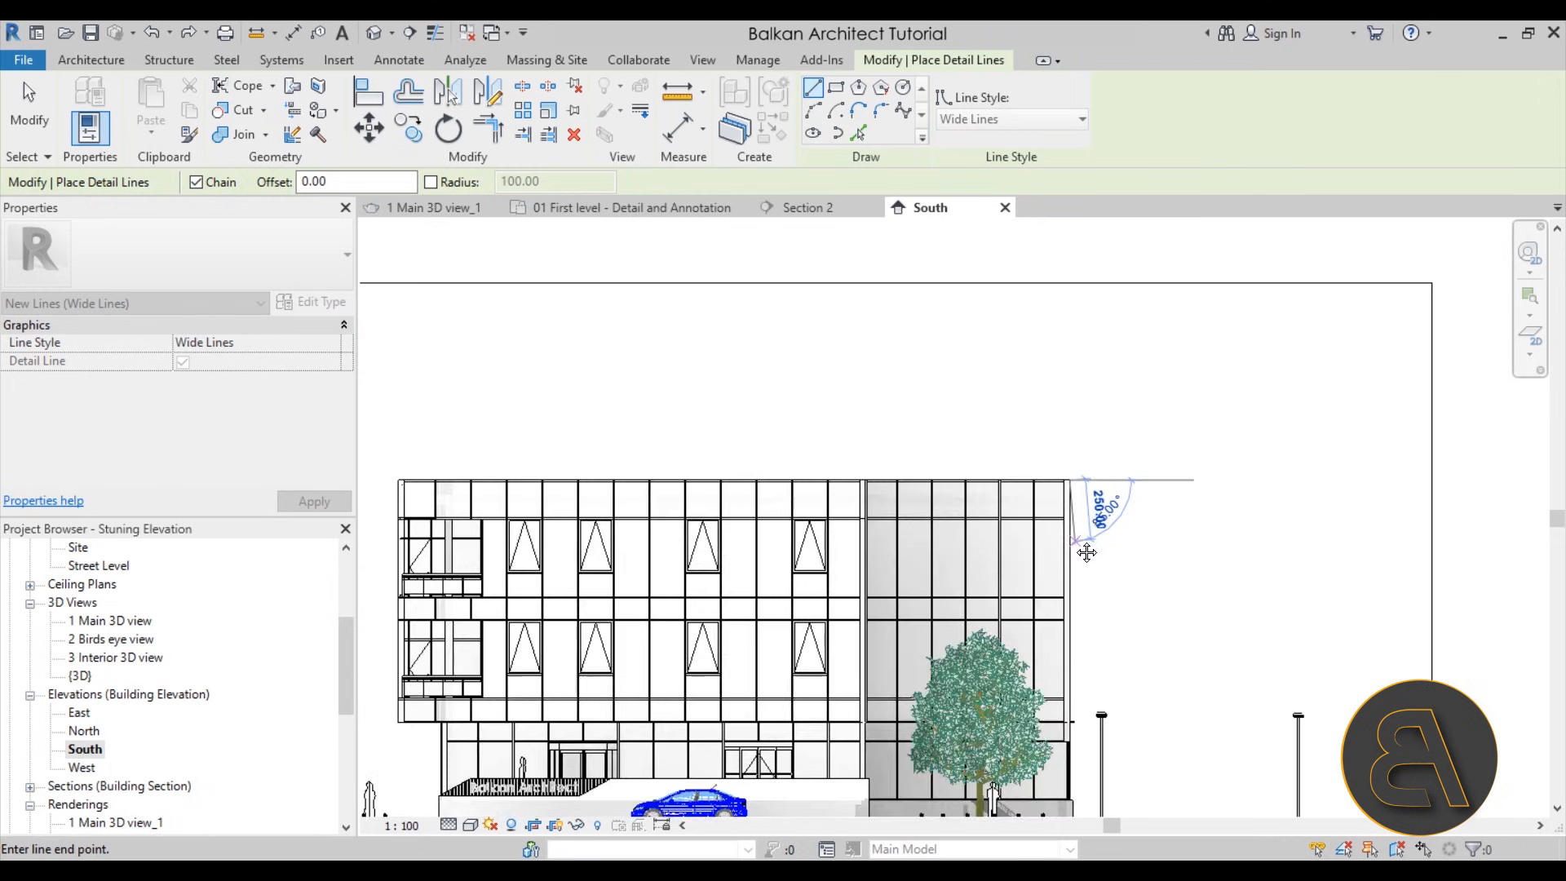
pyautogui.moveTo(1070, 611); pyautogui.dragTo(1022, 200, button='middle')
pyautogui.scroll(5, 1010, 441)
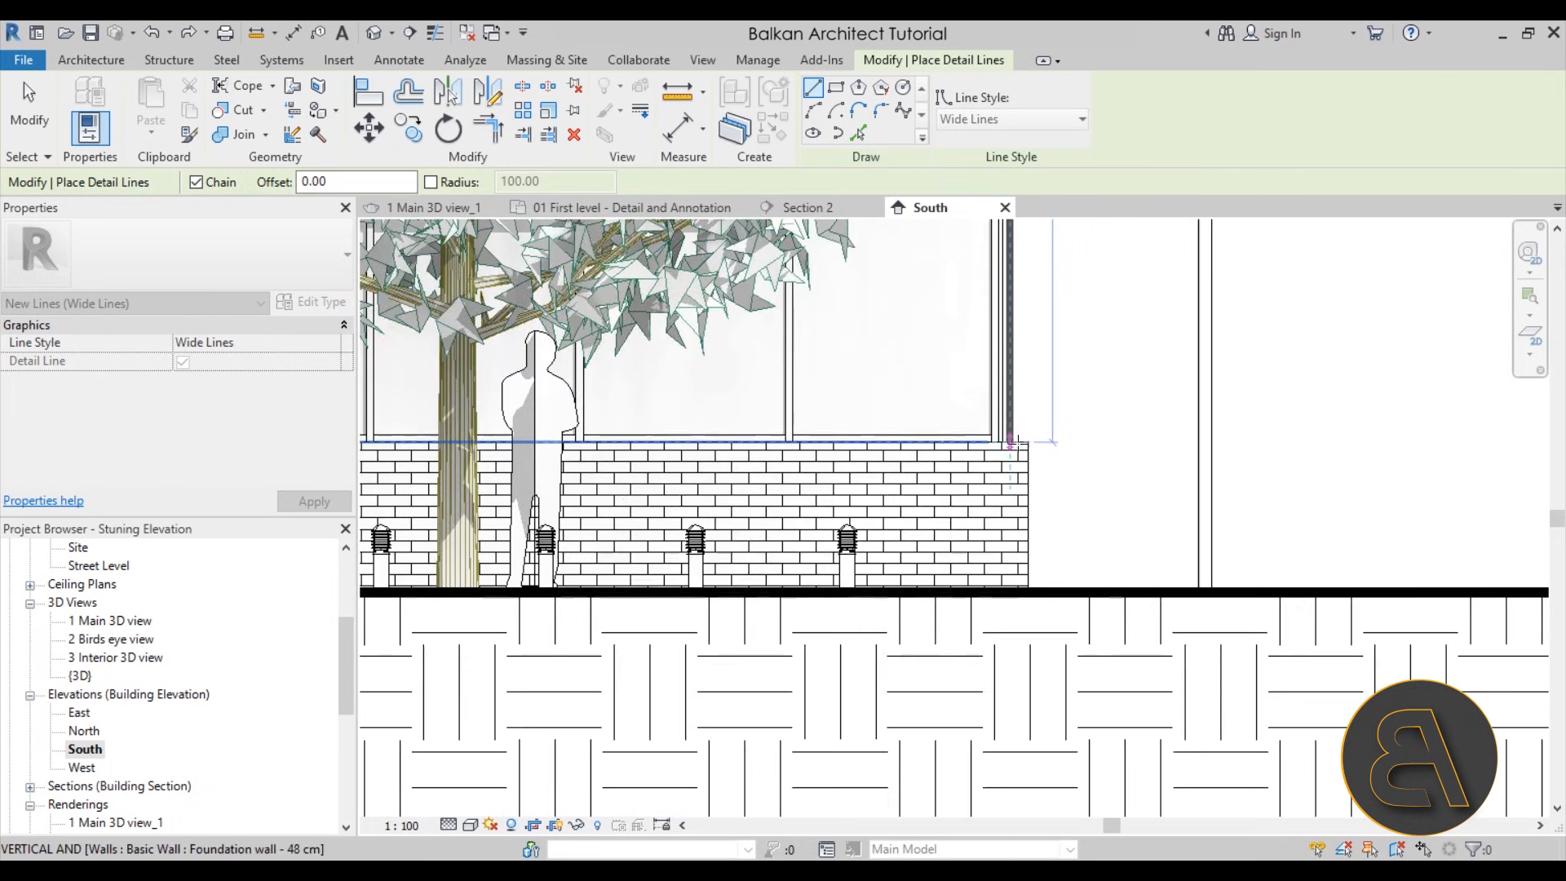
pyautogui.click(1009, 441)
pyautogui.click(1027, 442)
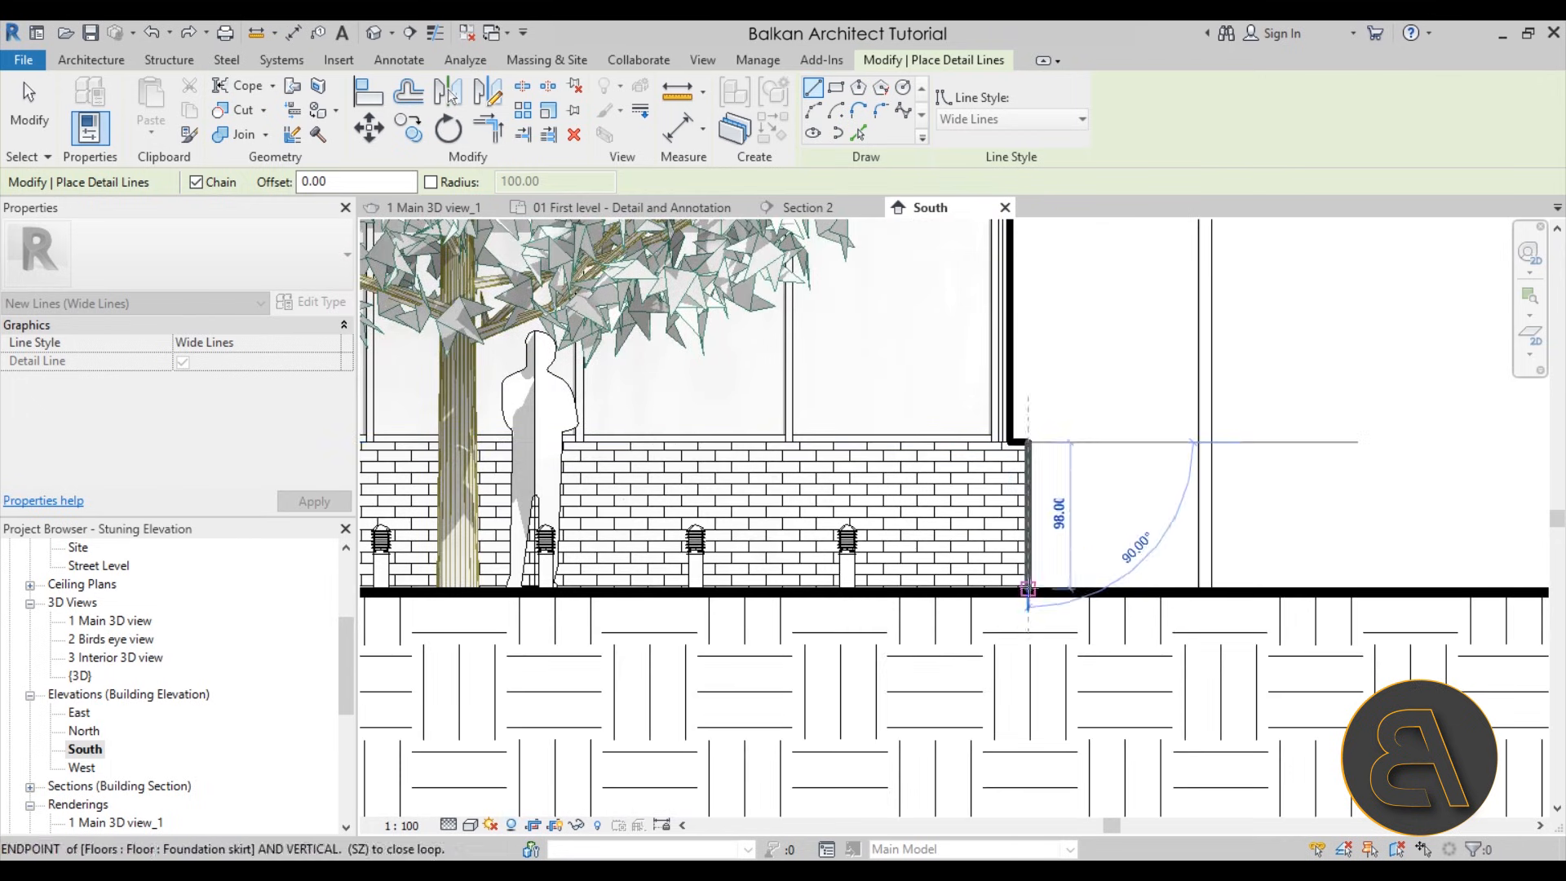
pyautogui.click(1028, 591)
pyautogui.scroll(-3, 1028, 591)
pyautogui.scroll(5, 1058, 507)
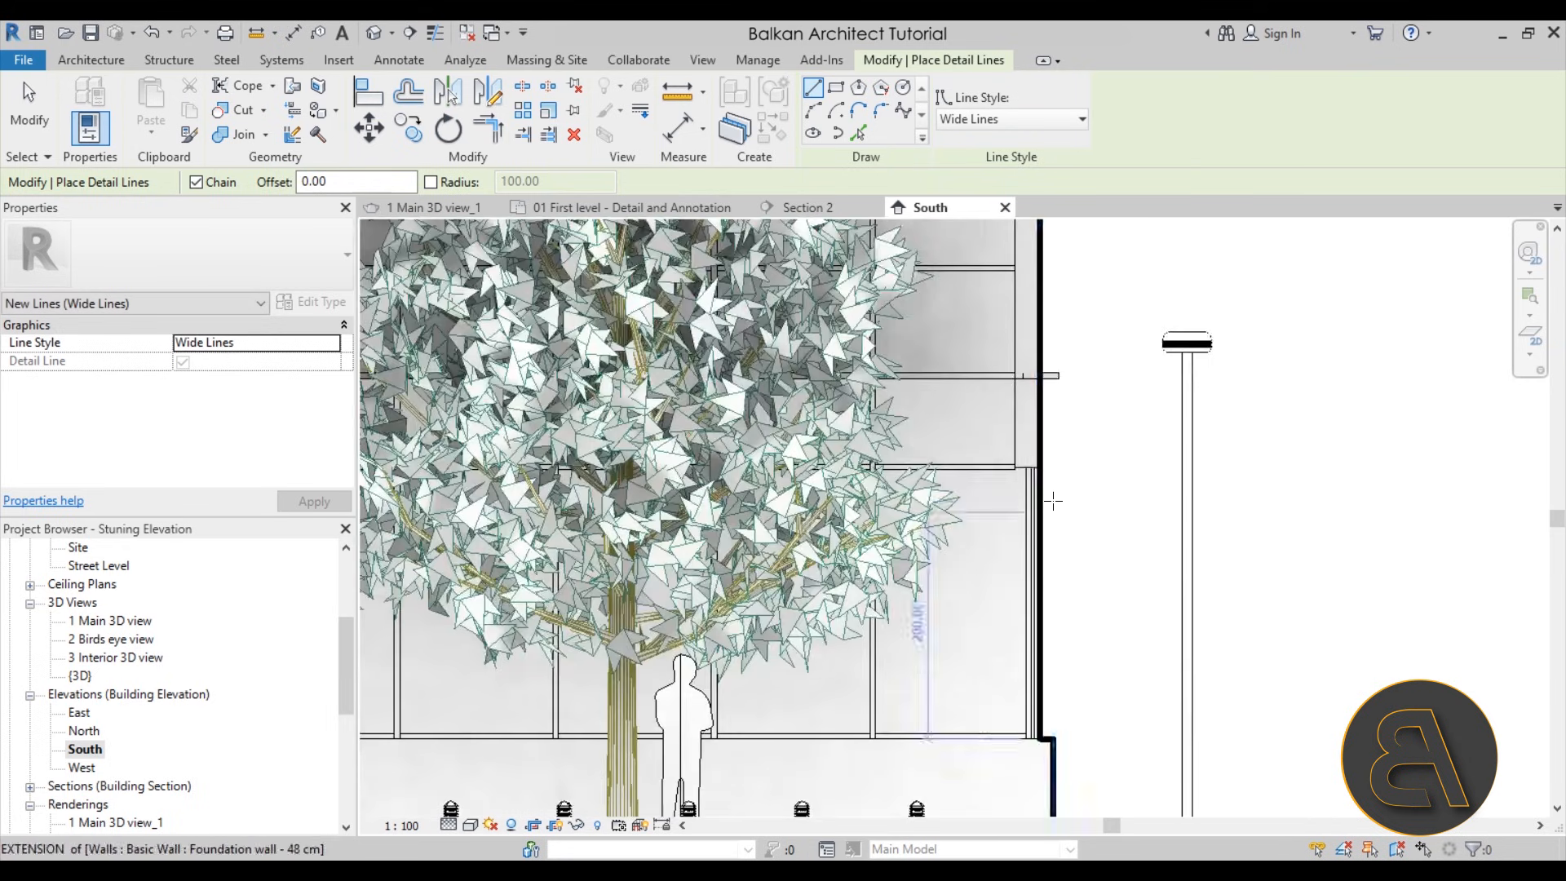
pyautogui.click(1031, 466)
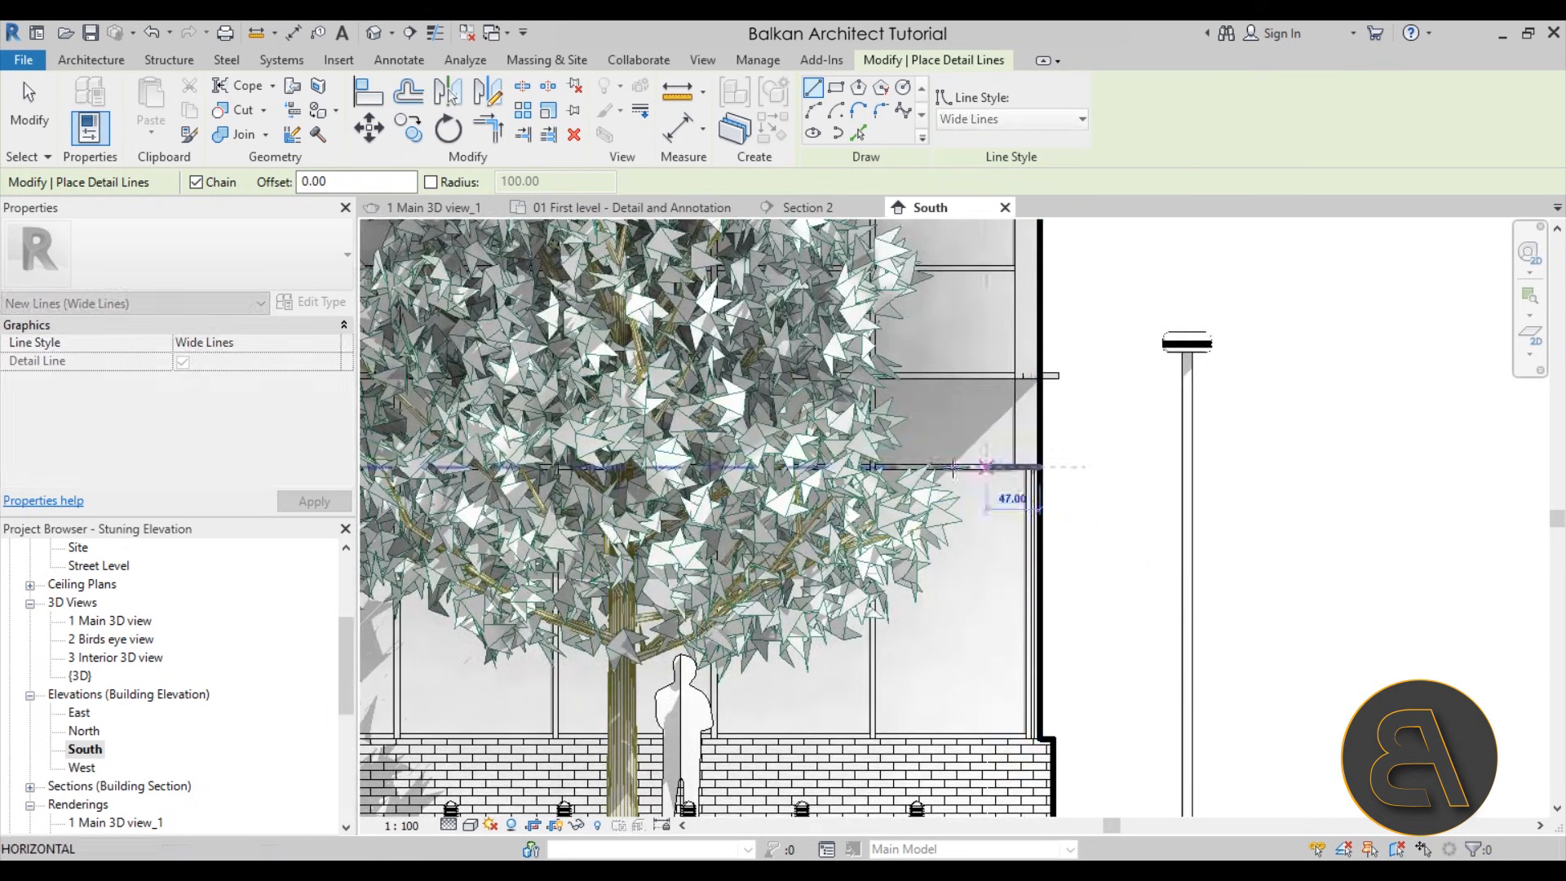
pyautogui.scroll(-3, 1032, 467)
pyautogui.moveTo(826, 483); pyautogui.dragTo(1299, 471, button='middle')
pyautogui.click(677, 457)
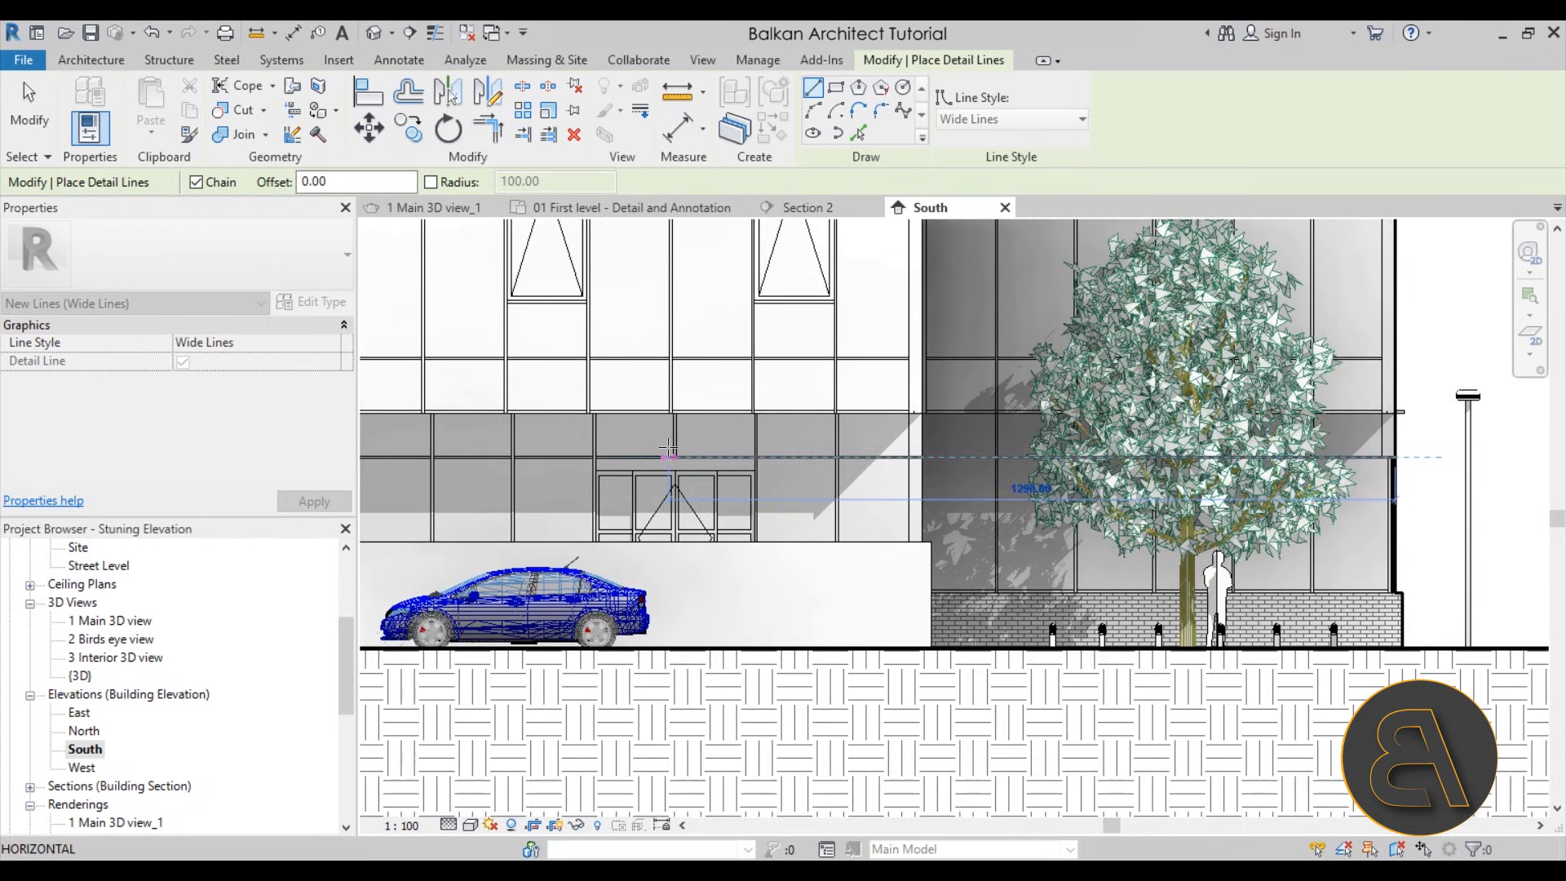
# Draw the Wide Lines outline from the right edge along the upper floors' underside to the left corner, and up to the roof edge
pyautogui.scroll(5, 1387, 412)
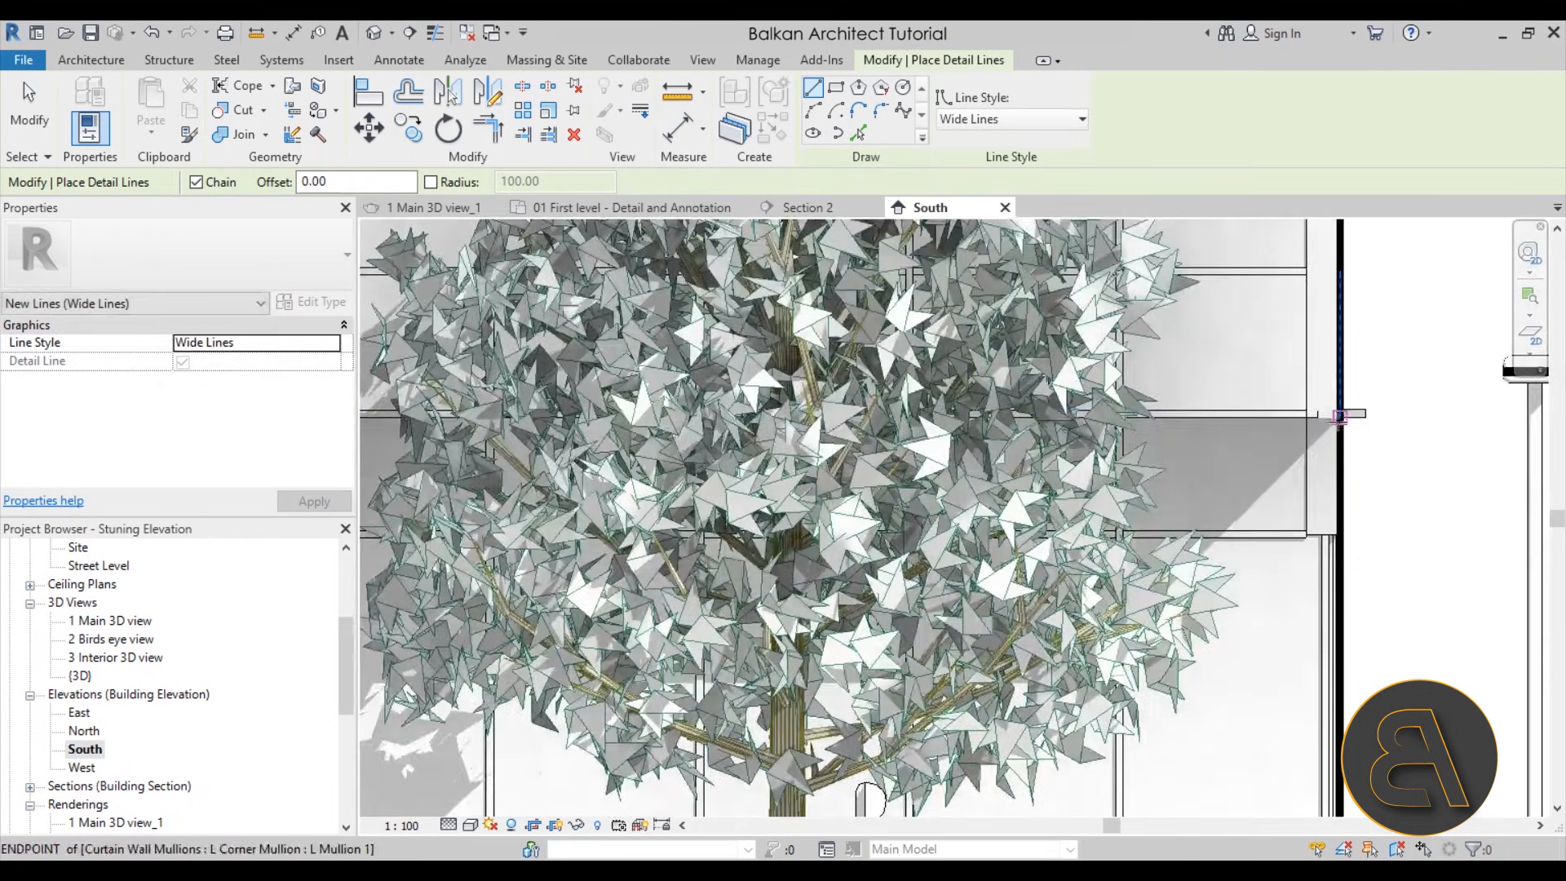
pyautogui.scroll(-3, 1029, 422)
pyautogui.moveTo(1003, 422); pyautogui.dragTo(1443, 425, button='middle')
pyautogui.moveTo(676, 418); pyautogui.dragTo(1433, 431, button='middle')
pyautogui.click(563, 416)
pyautogui.scroll(-2, 575, 316)
pyautogui.moveTo(576, 318); pyautogui.dragTo(580, 675, button='middle')
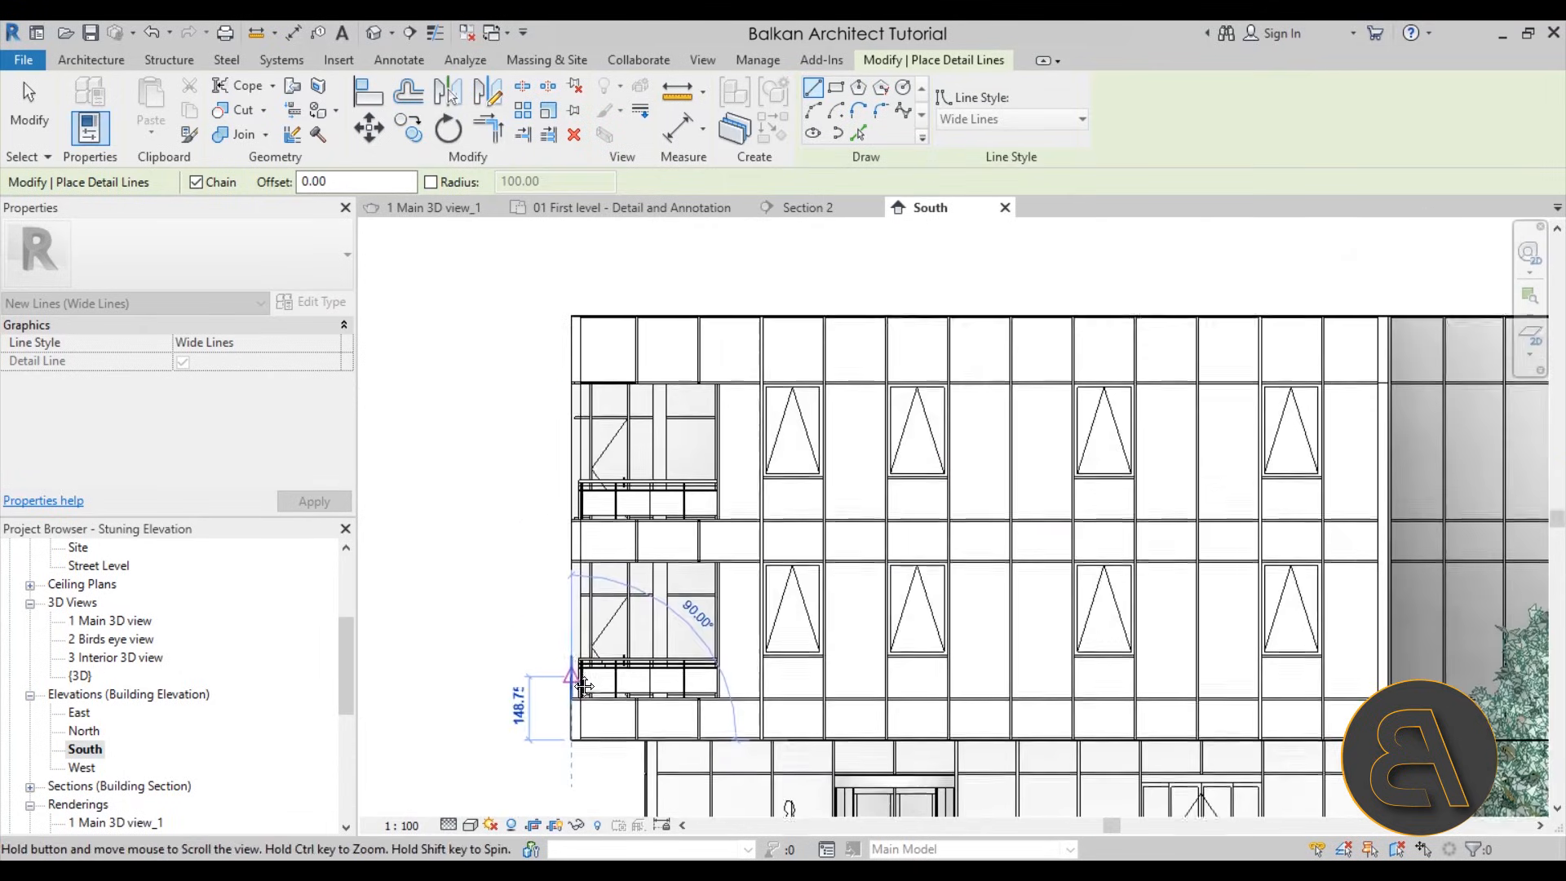
pyautogui.click(573, 317)
# Draw a vertical Wide Lines line between the white facade and the shaded recessed wing, from the roof edge to the terrace wall
pyautogui.moveTo(1282, 447); pyautogui.dragTo(749, 367, button='middle')
pyautogui.scroll(2, 865, 300)
pyautogui.moveTo(870, 270); pyautogui.dragTo(855, 350, button='middle')
pyautogui.click(838, 297)
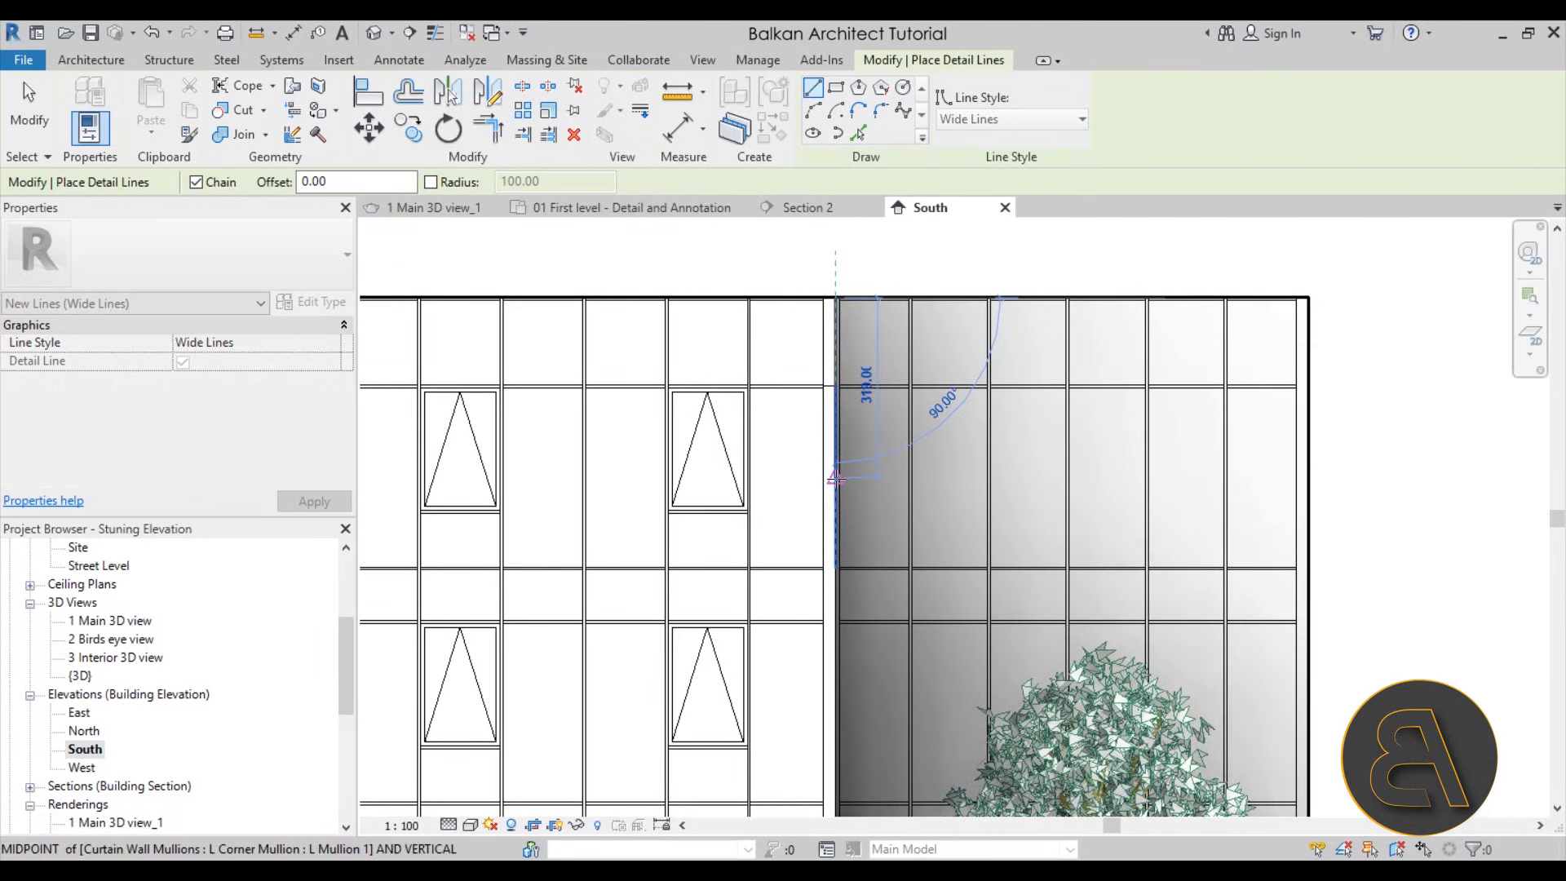
pyautogui.moveTo(839, 701); pyautogui.dragTo(820, 373, button='middle')
pyautogui.scroll(3, 820, 620)
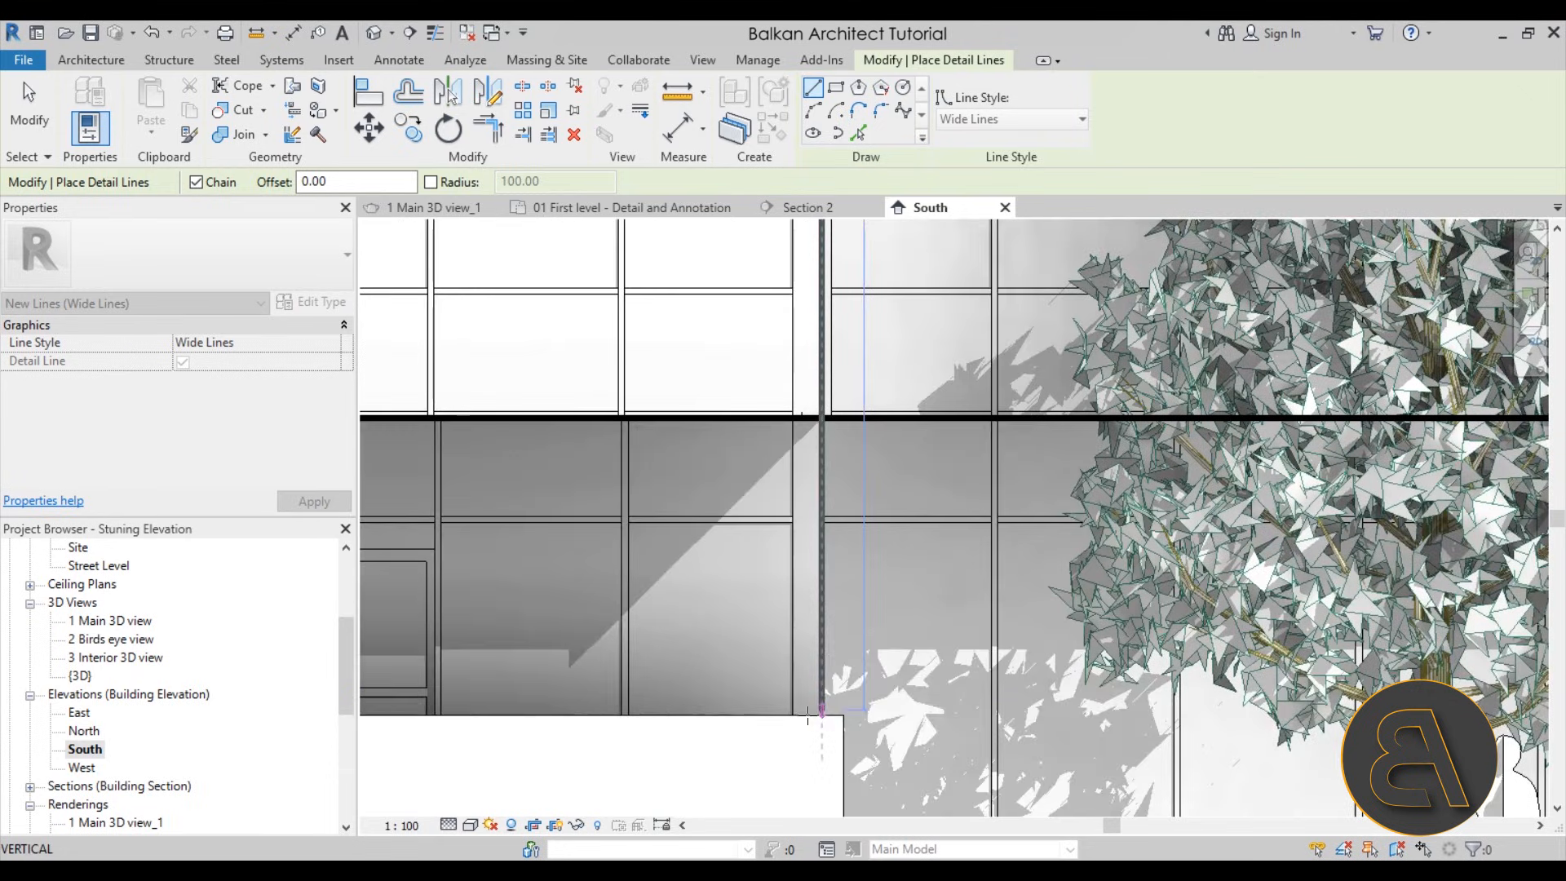
pyautogui.press('Escape')
# Outline the terrace wall's right end with a vertical Wide Lines line from the ground line to the wall top
pyautogui.moveTo(836, 712); pyautogui.dragTo(832, 532, button='middle')
pyautogui.scroll(1, 832, 535)
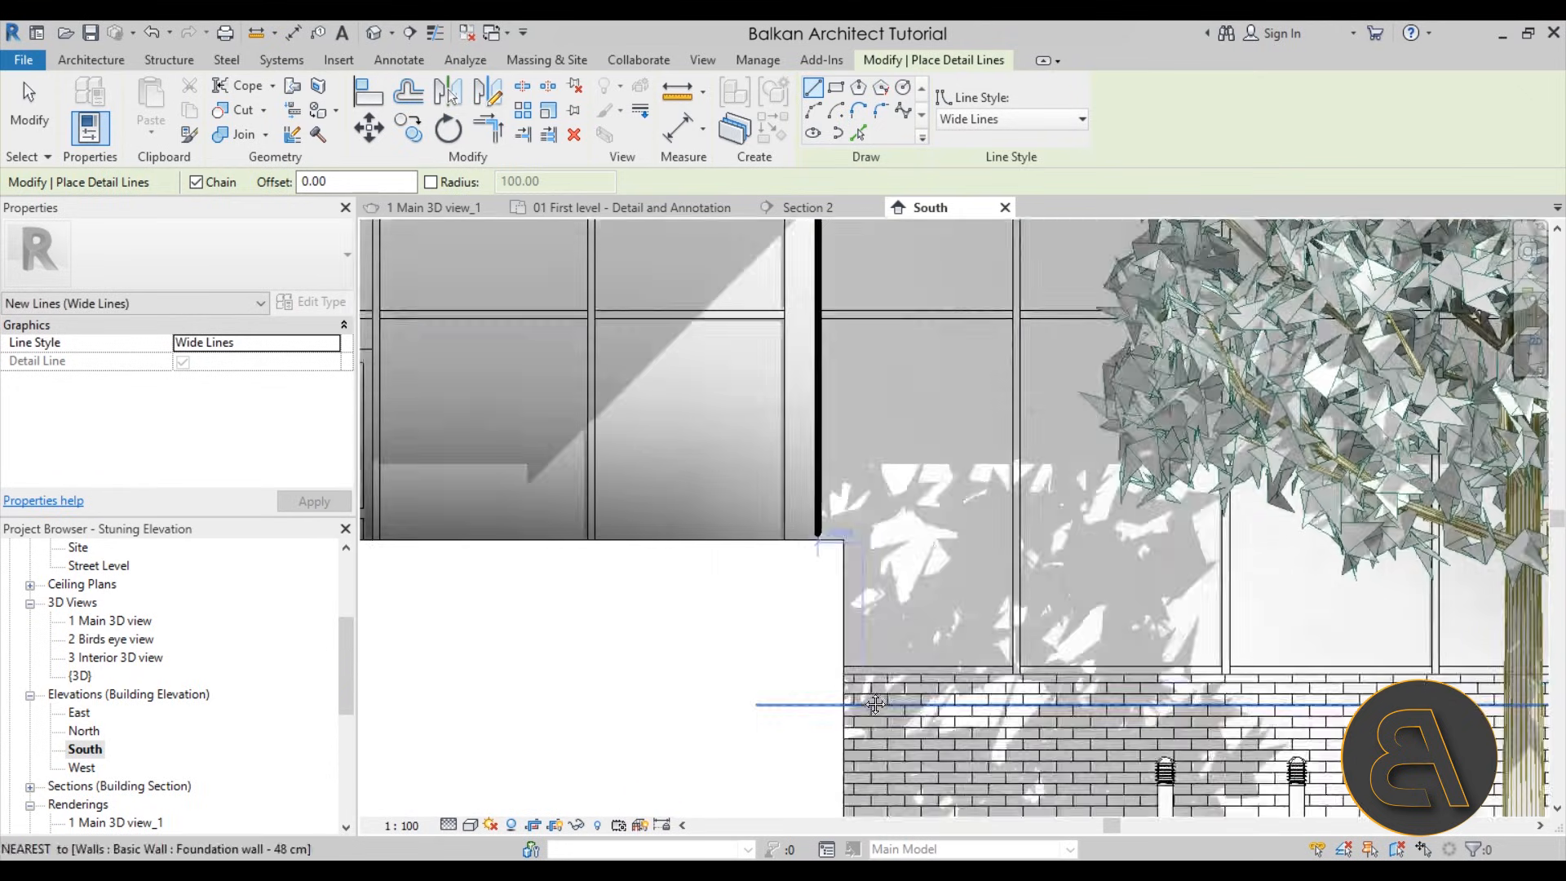
pyautogui.moveTo(870, 702); pyautogui.dragTo(866, 529, button='middle')
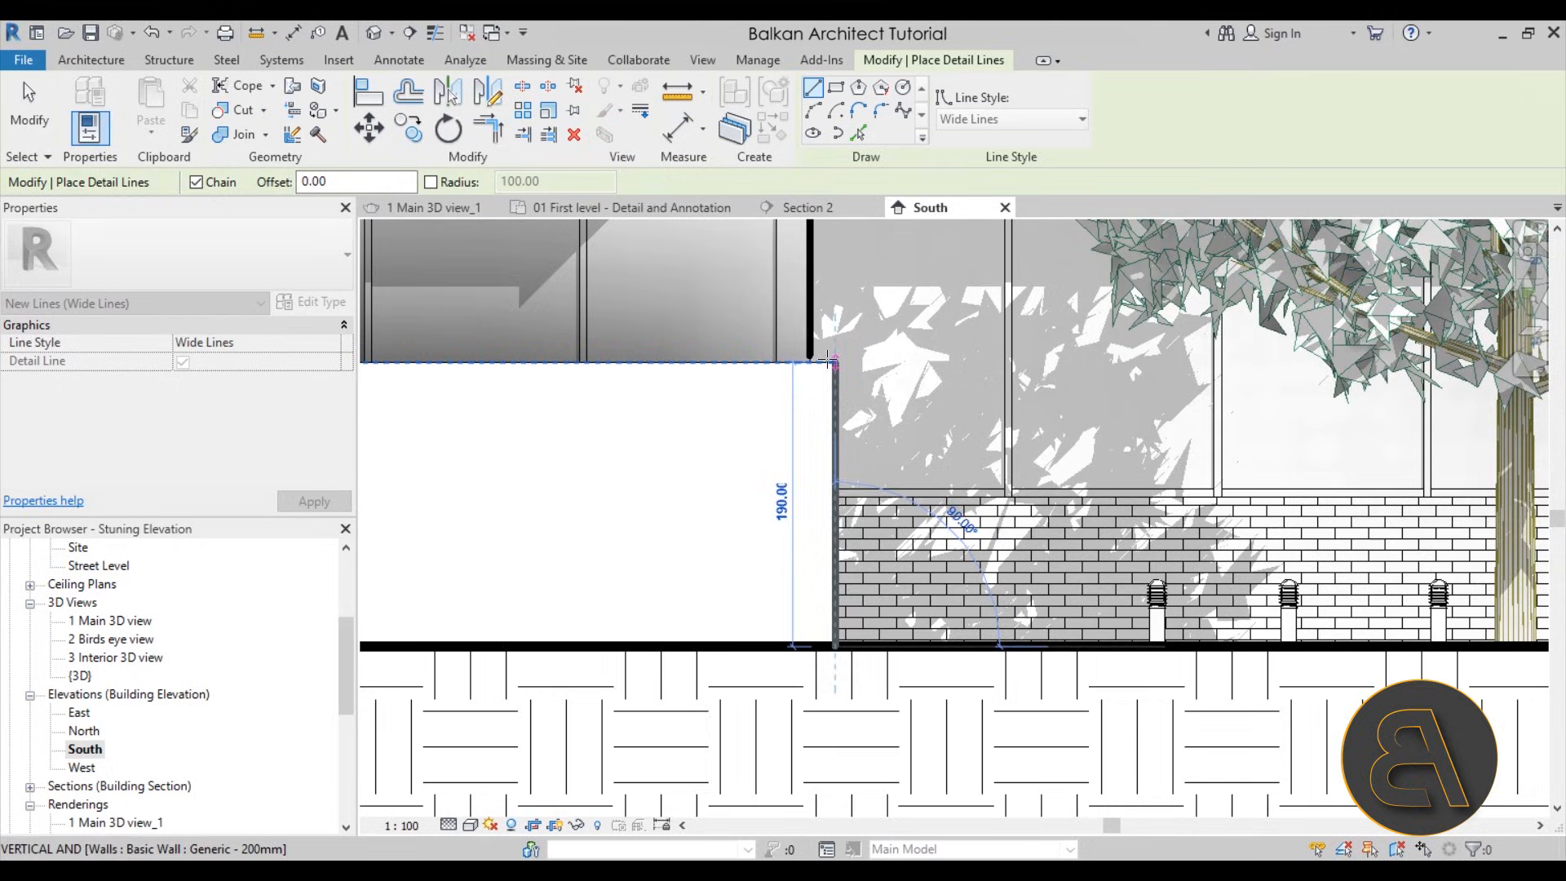
pyautogui.click(827, 359)
# Continue the outline along the terrace wall top, down the ramp slope, across to the wall's left end and down to the ground line
pyautogui.scroll(-4, 670, 363)
pyautogui.moveTo(669, 363); pyautogui.dragTo(1289, 390, button='middle')
pyautogui.scroll(-1, 1297, 389)
pyautogui.scroll(4, 865, 389)
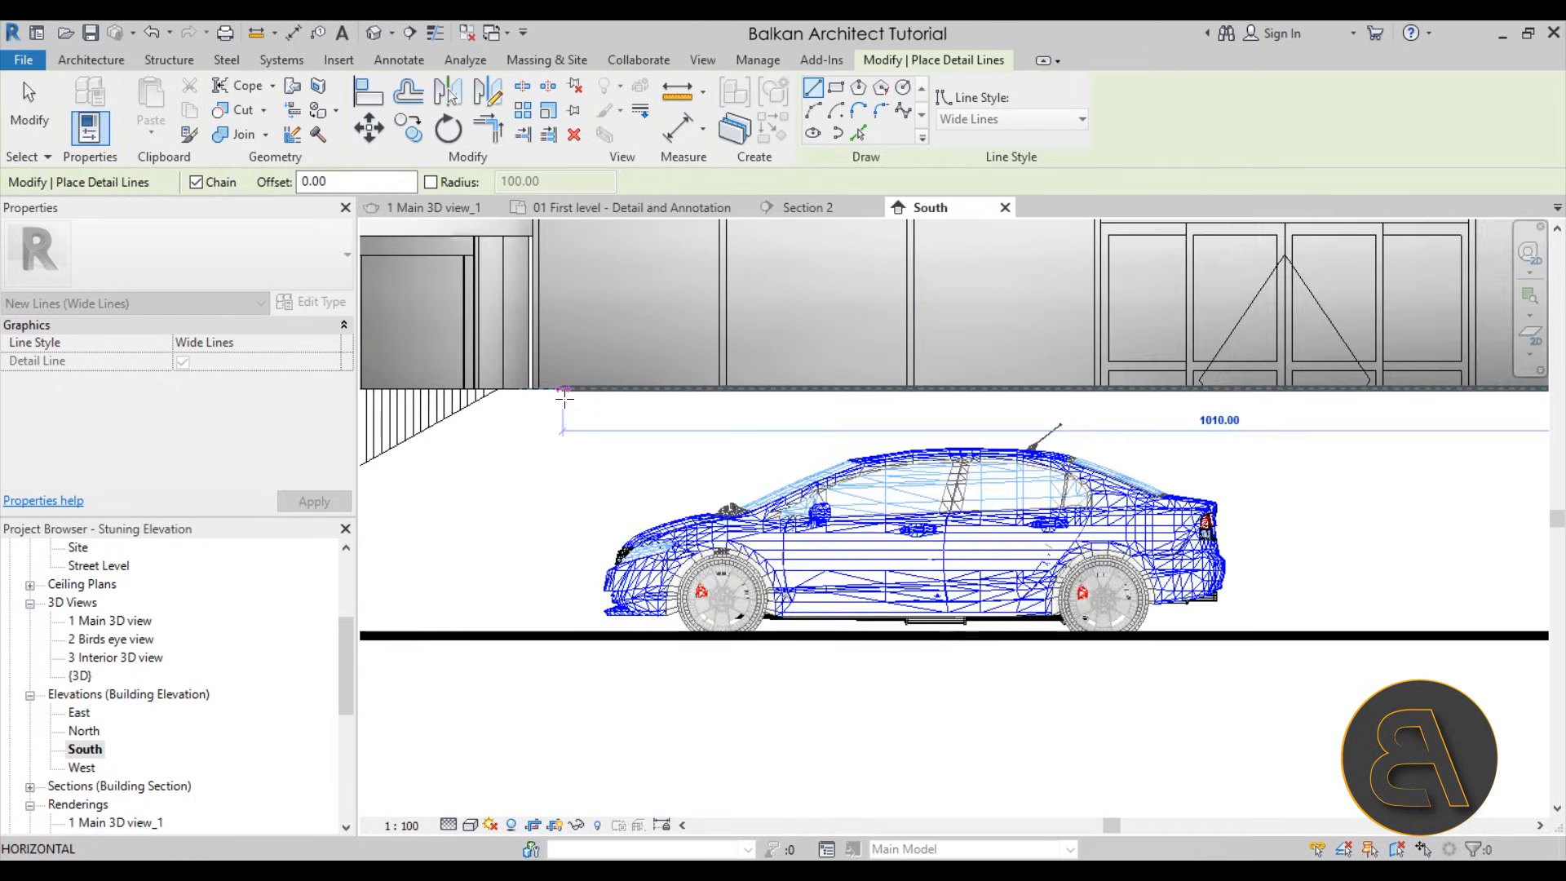
pyautogui.moveTo(565, 398); pyautogui.dragTo(1119, 409, button='middle')
pyautogui.click(1043, 388)
pyautogui.click(870, 483)
pyautogui.moveTo(553, 501); pyautogui.dragTo(1233, 495, button='middle')
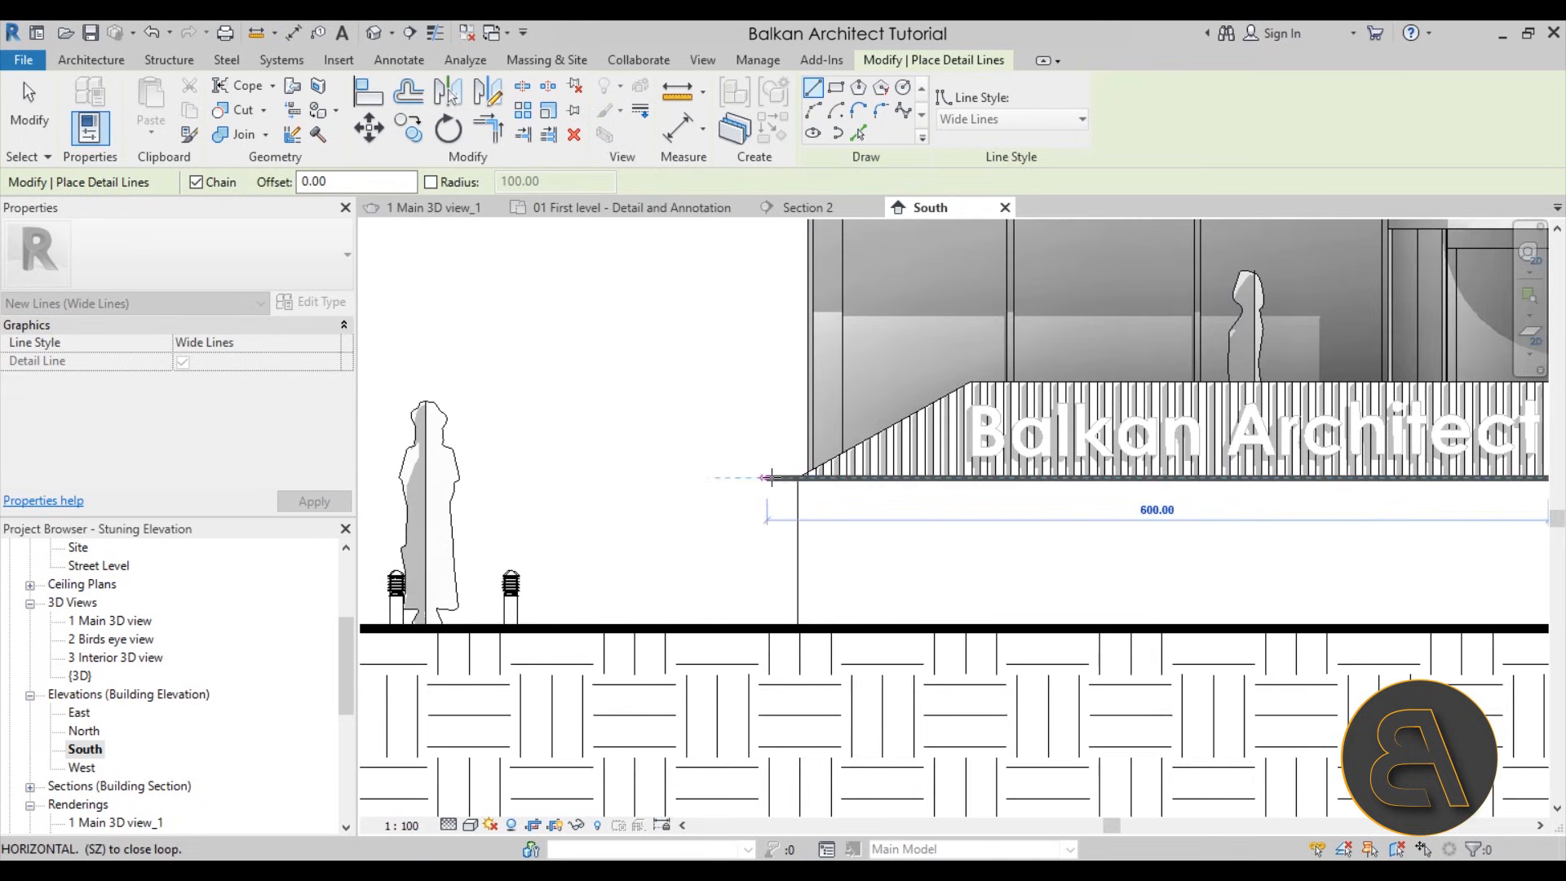
pyautogui.click(798, 477)
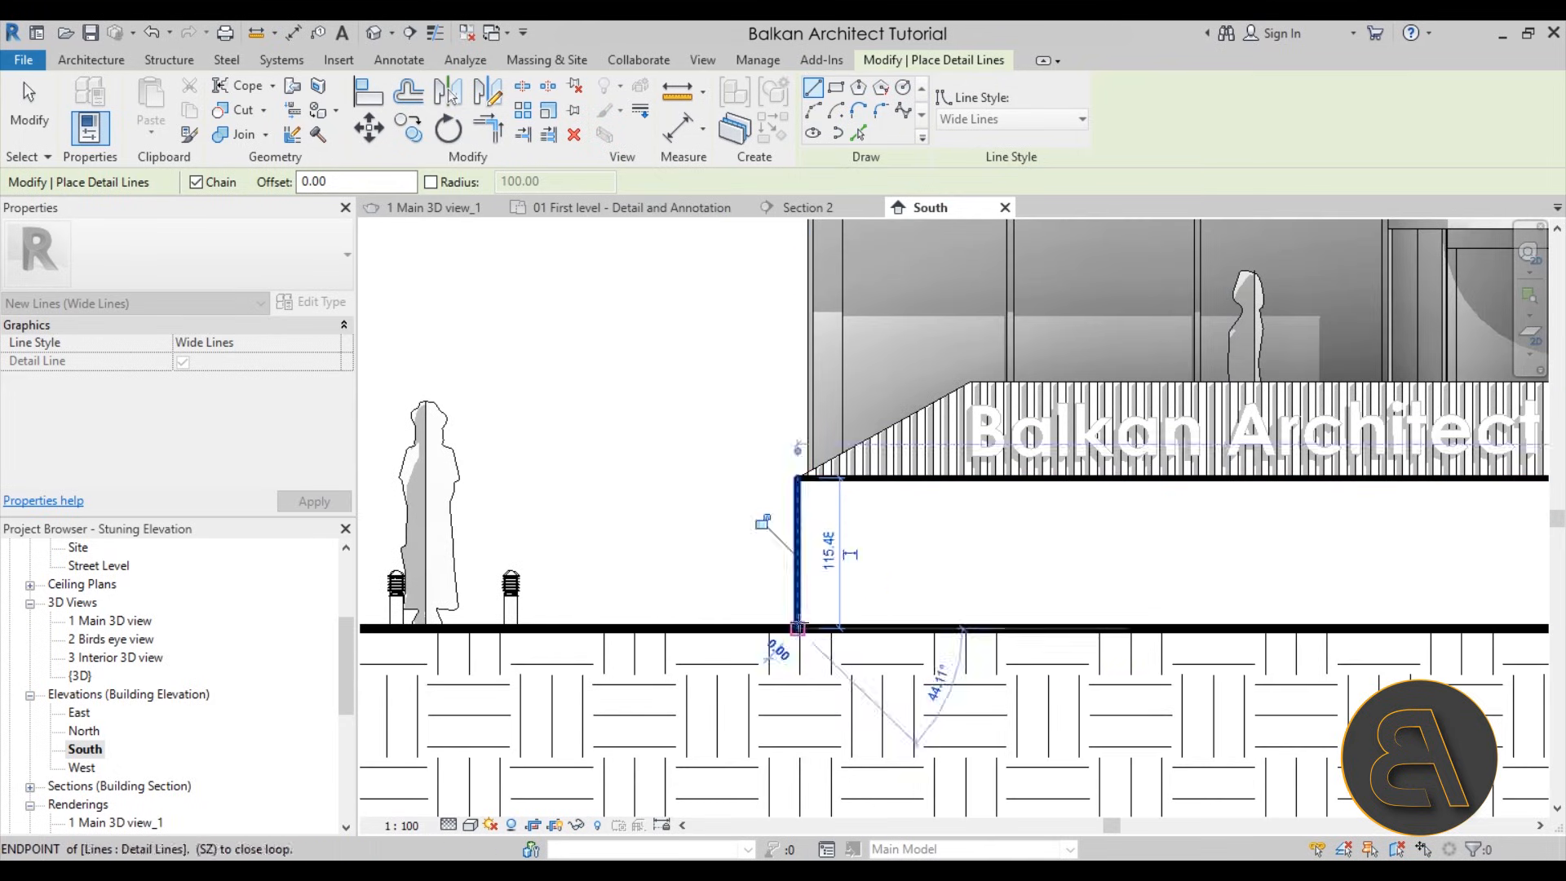
# Draw a vertical Wide Lines line along the recessed ground floor's left edge, up to the underside of the upper floors
pyautogui.moveTo(804, 169); pyautogui.dragTo(803, 479, button='middle')
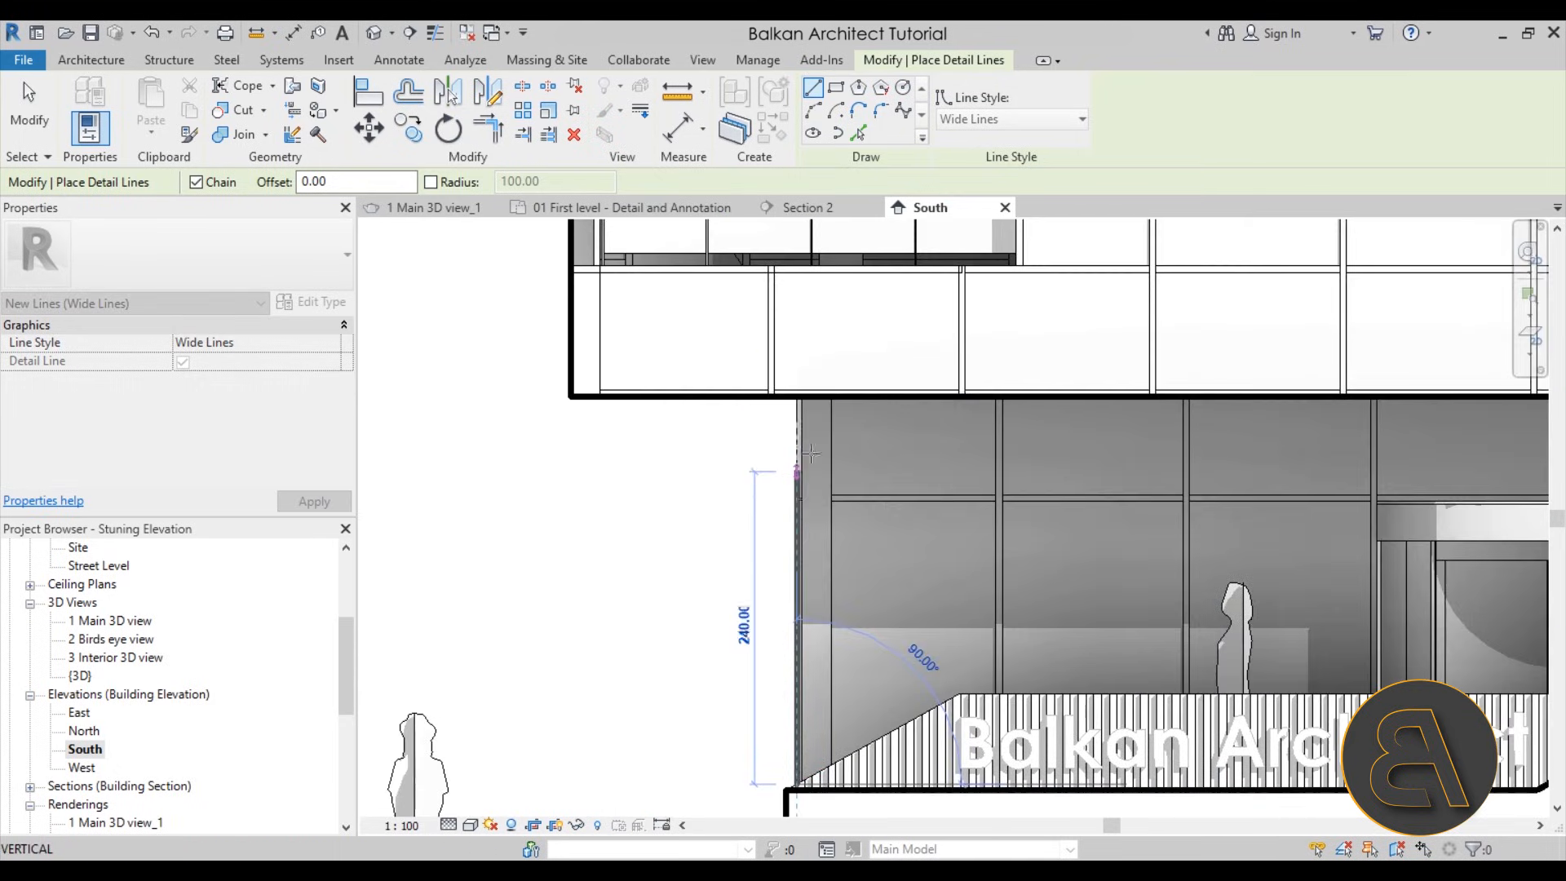
pyautogui.click(796, 397)
pyautogui.press('Escape')
# Outline the upper balcony opening's bottom, right and top edges with Wide Lines detail lines and end the line command
pyautogui.scroll(-6, 696, 555)
pyautogui.scroll(5, 848, 761)
pyautogui.scroll(1, 435, 542)
pyautogui.moveTo(428, 555); pyautogui.dragTo(540, 572, button='middle')
pyautogui.click(496, 546)
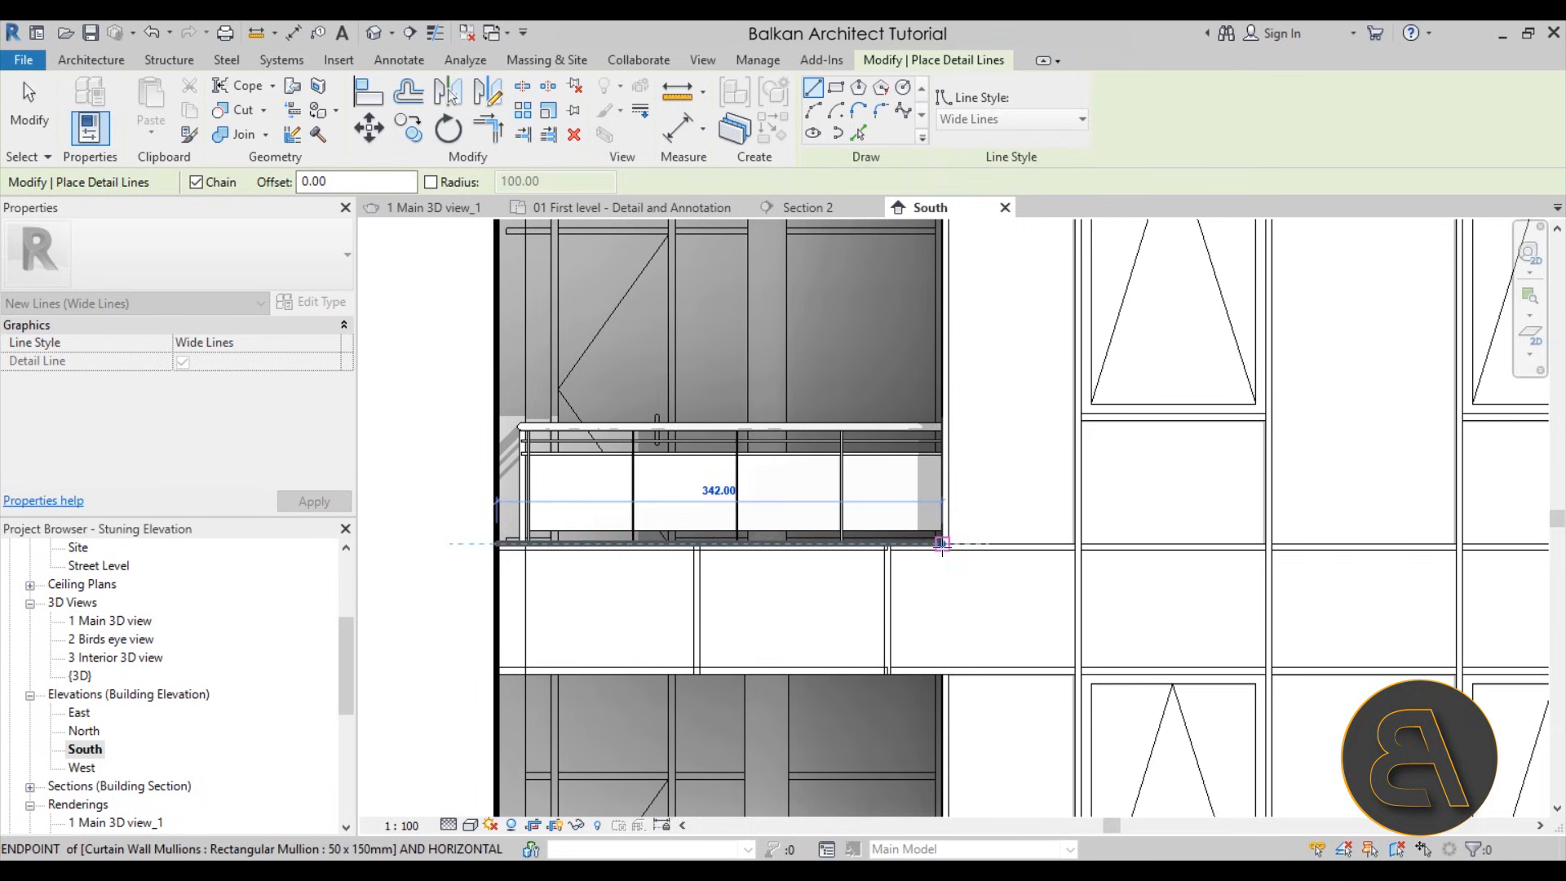
pyautogui.click(942, 542)
pyautogui.moveTo(938, 310); pyautogui.dragTo(919, 484, button='middle')
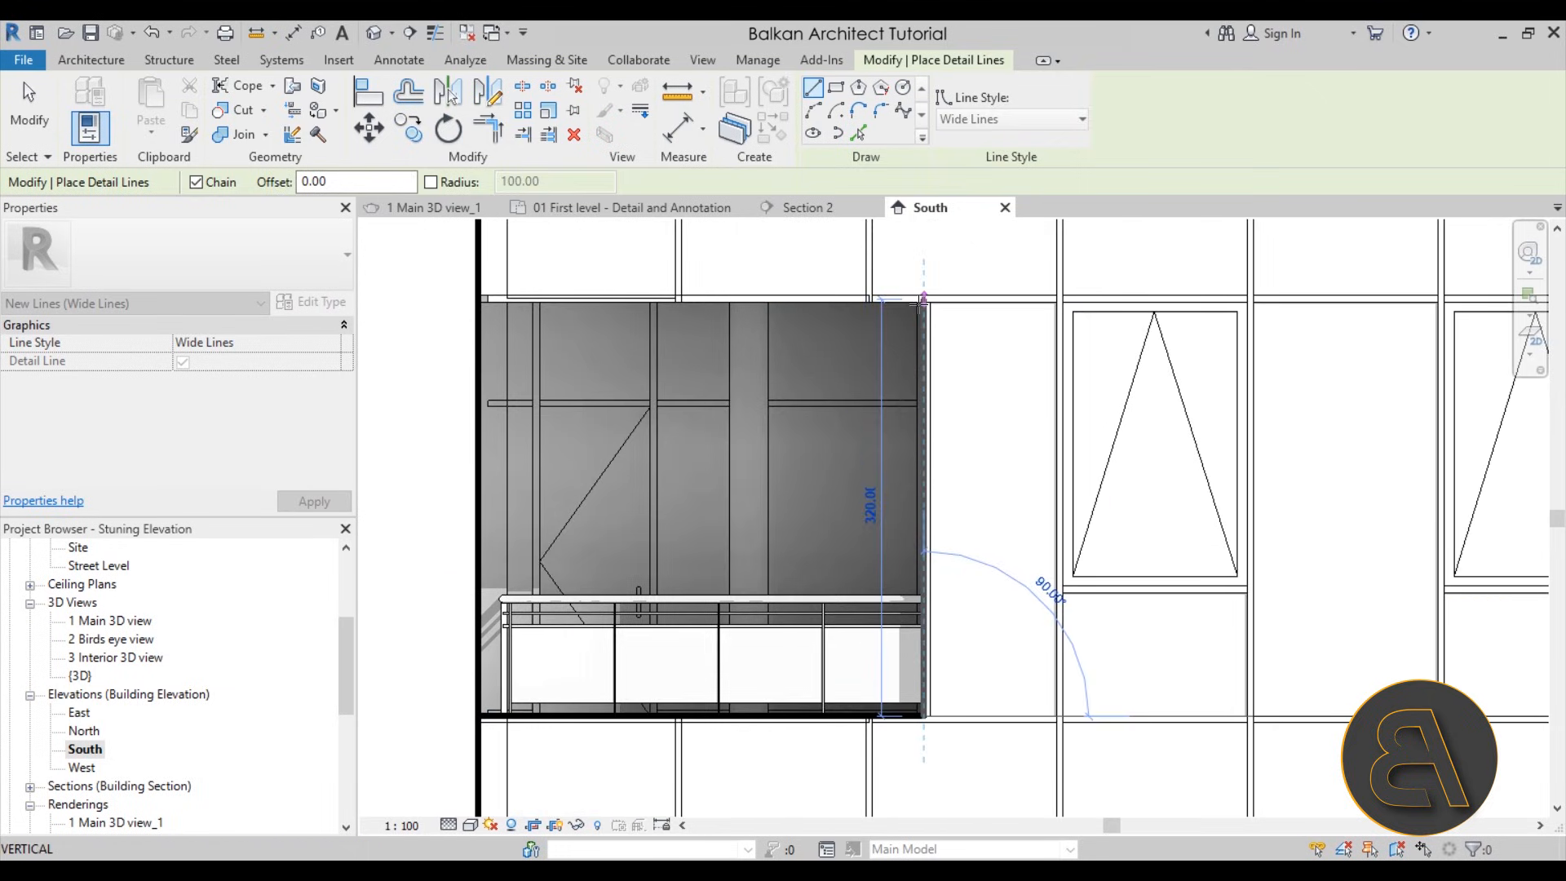
pyautogui.click(923, 299)
pyautogui.click(469, 300)
pyautogui.press('Escape')
pyautogui.press('Escape')
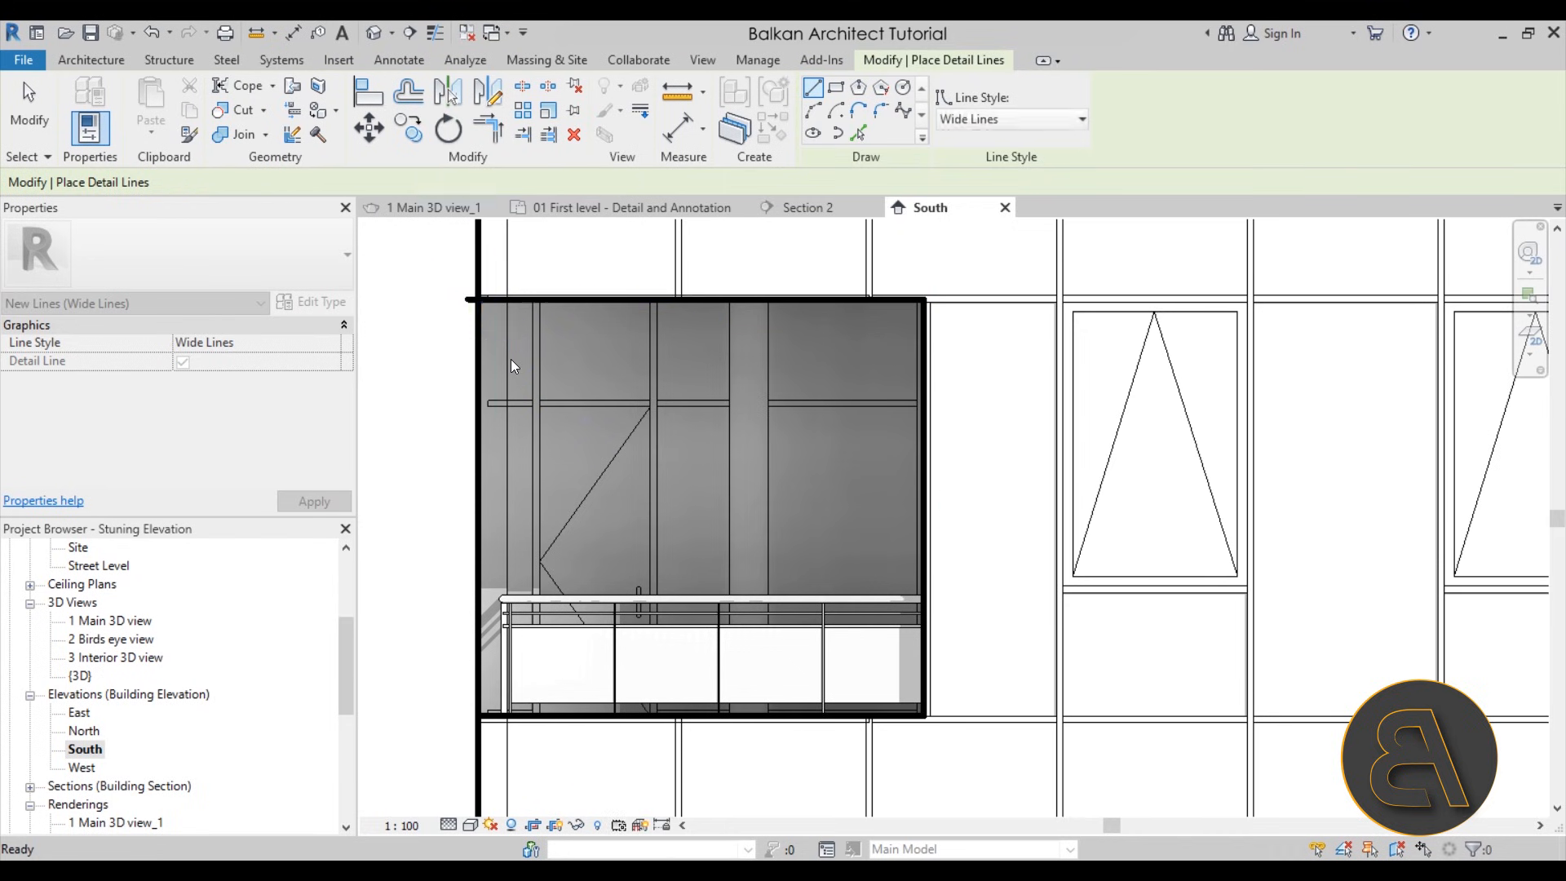
# Split the building's left outline at the upper balcony opening and trim it to the opening's top and bottom lines
pyautogui.press('s')
pyautogui.press('l')
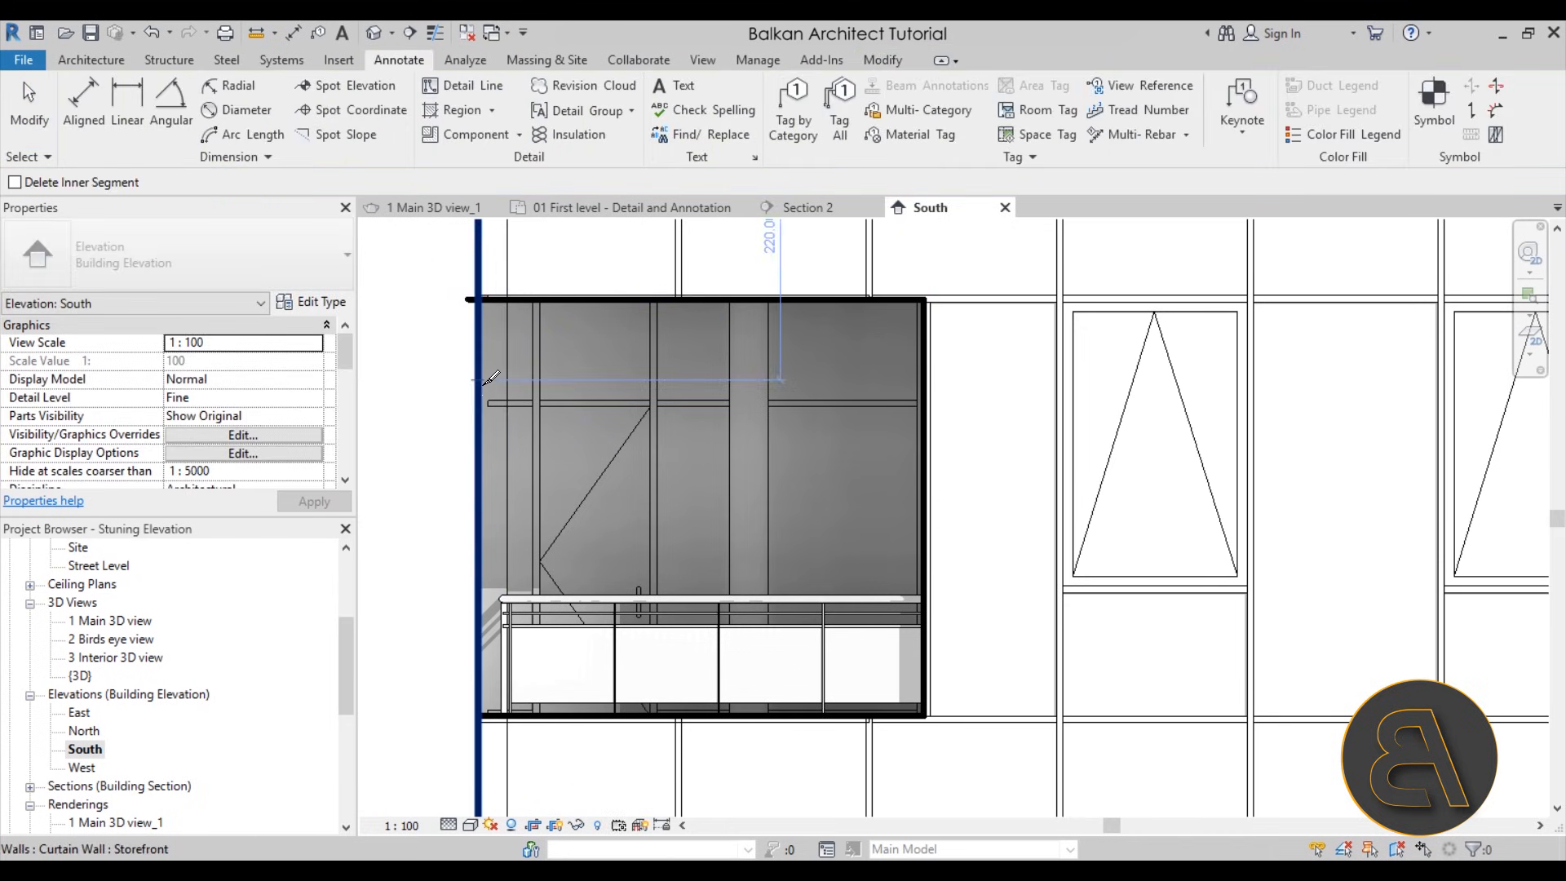
pyautogui.click(481, 382)
pyautogui.press('Escape')
pyautogui.press('Escape')
pyautogui.press('t')
pyautogui.press('r')
pyautogui.click(495, 300)
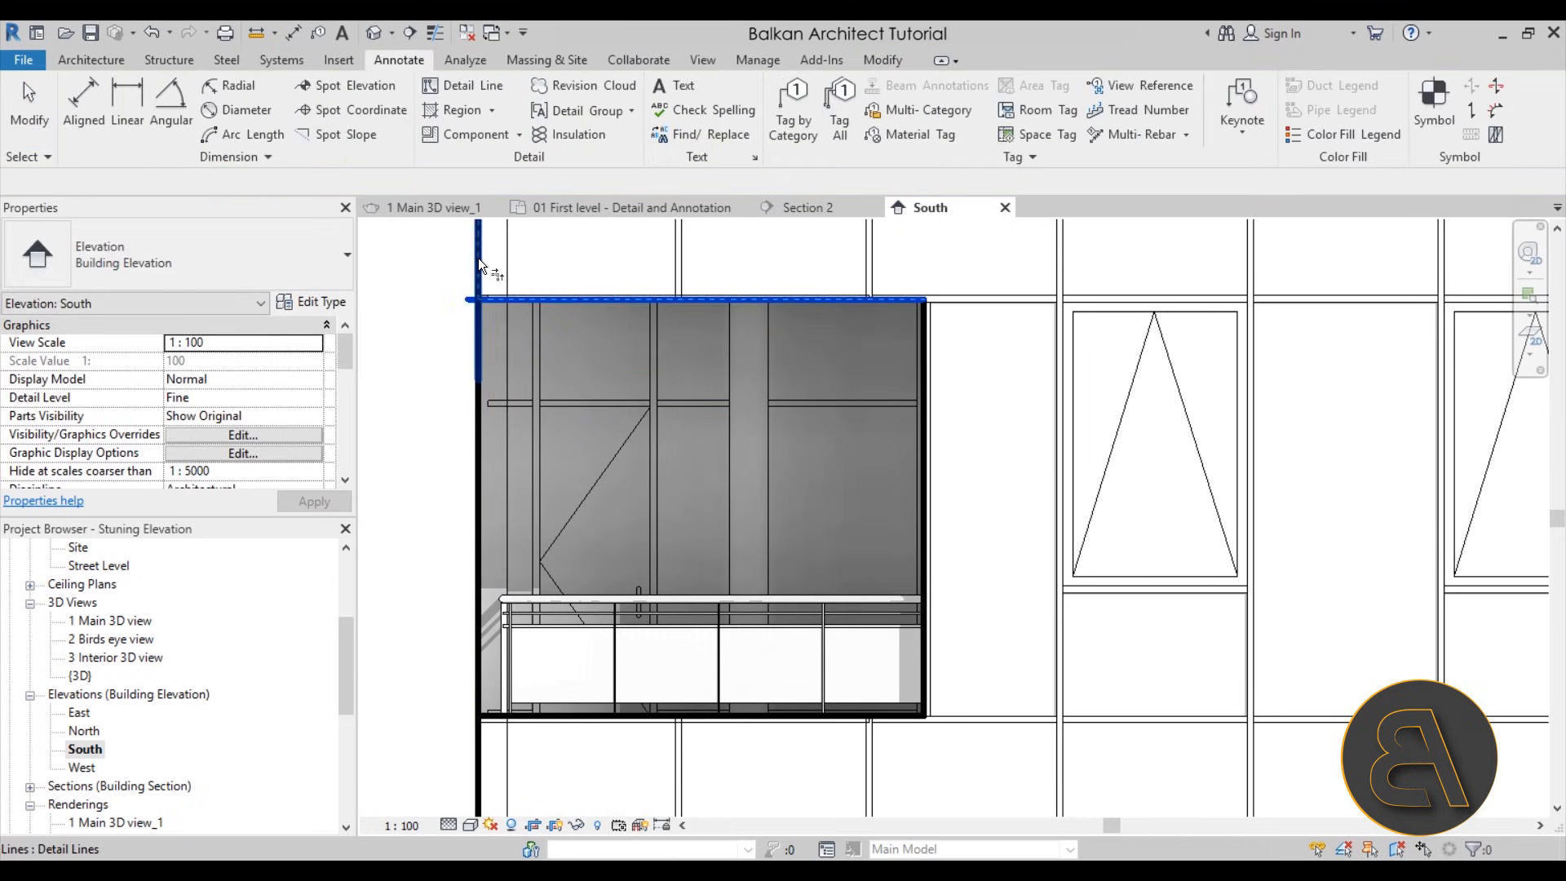
pyautogui.click(478, 258)
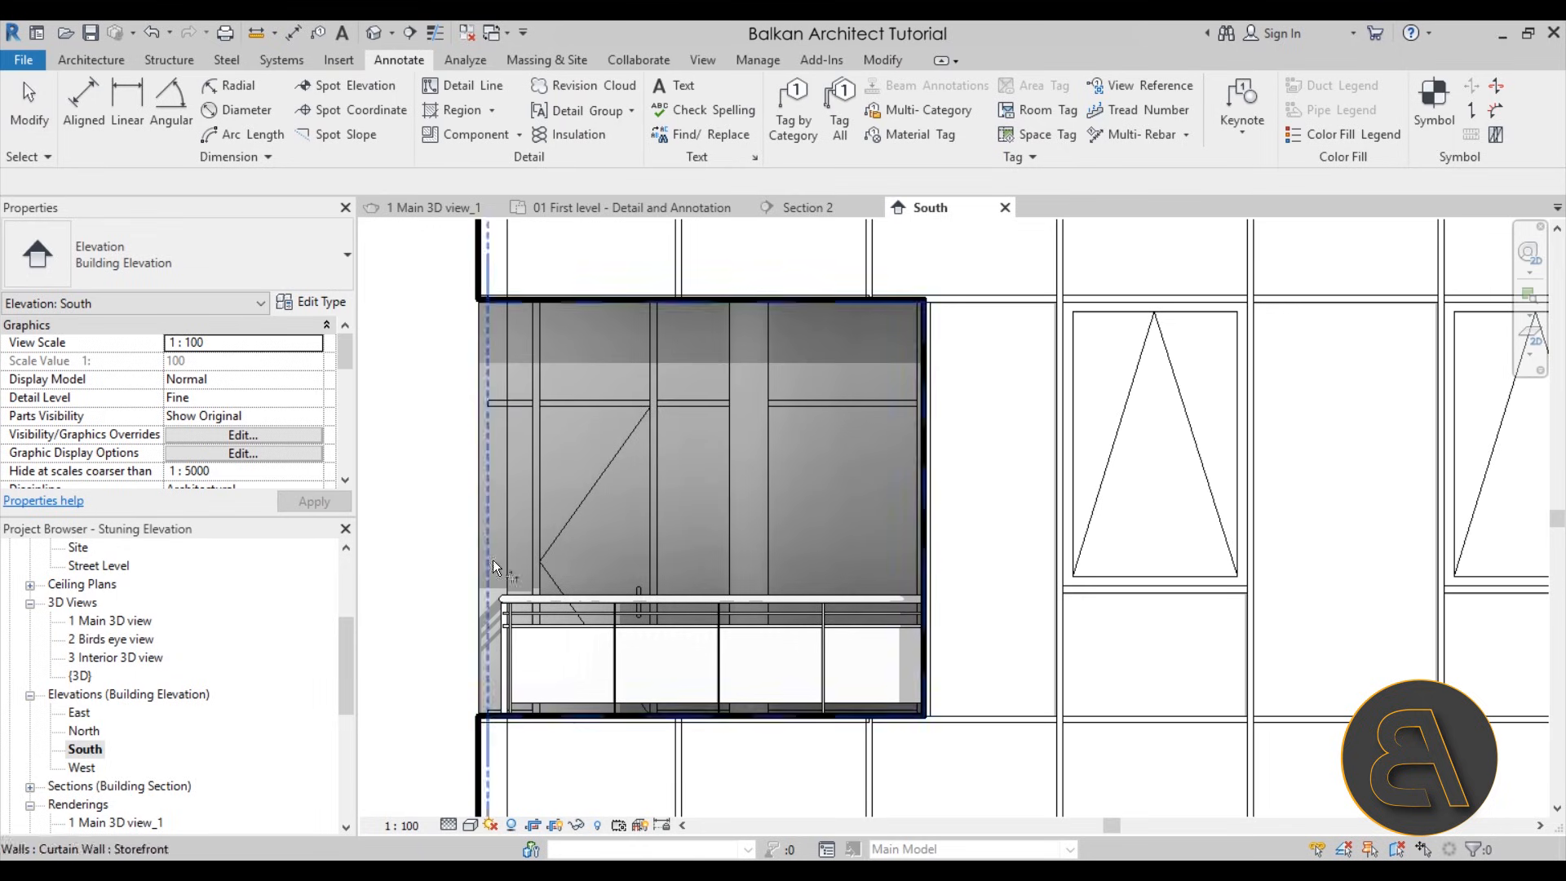
# Outline the lower balcony opening's top, right and bottom edges with Wide Lines detail lines
pyautogui.scroll(-3, 481, 397)
pyautogui.moveTo(839, 580); pyautogui.dragTo(833, 492, button='middle')
pyautogui.moveTo(570, 617); pyautogui.dragTo(596, 575, button='middle')
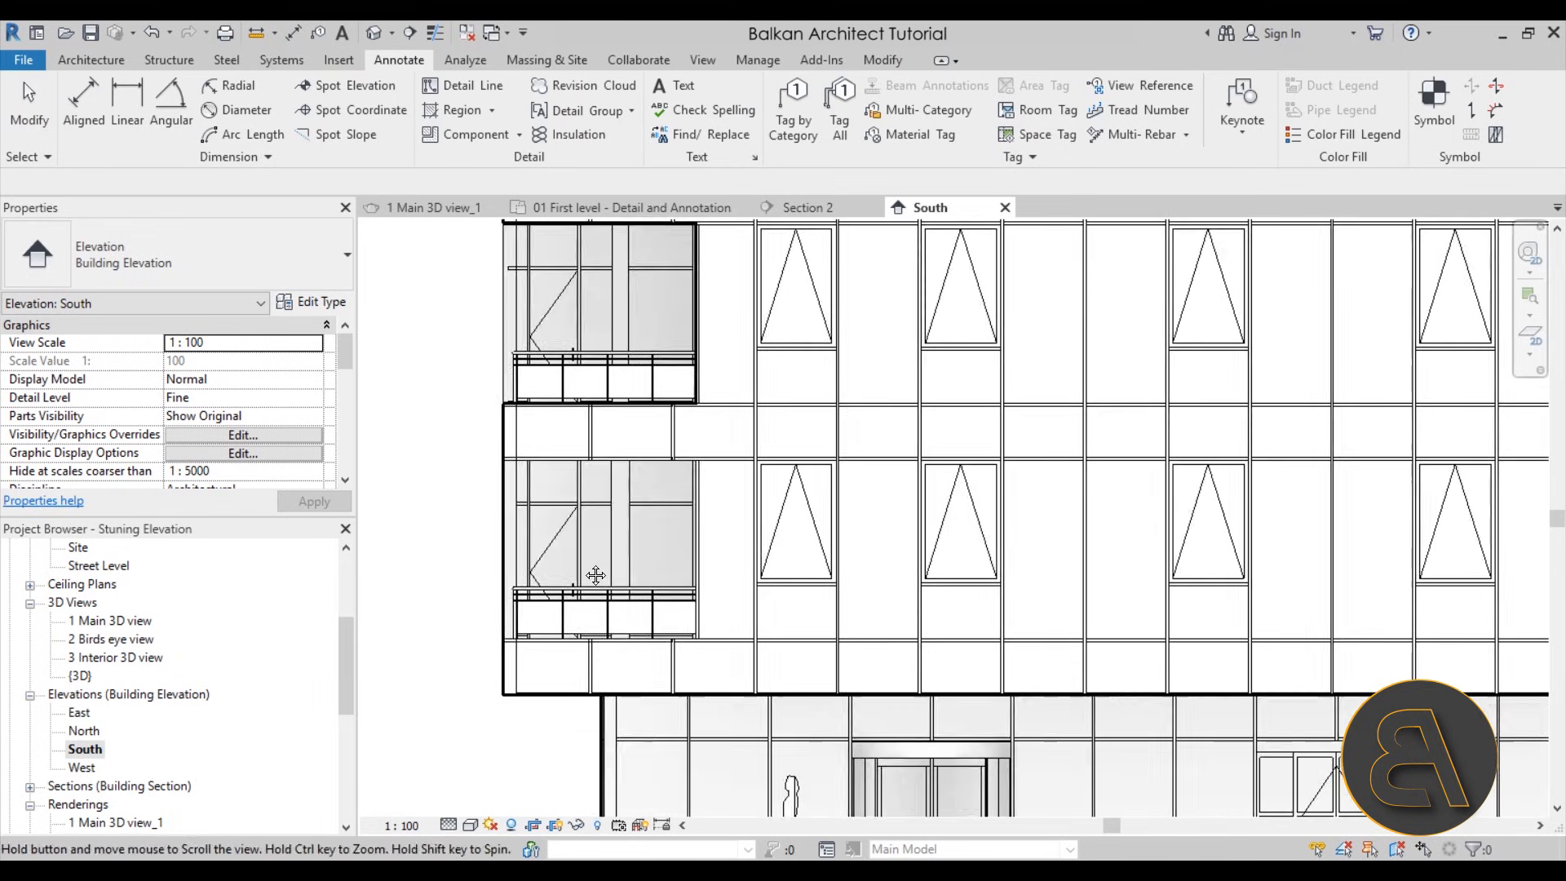
pyautogui.scroll(2, 493, 525)
pyautogui.press('Escape')
pyautogui.click(472, 91)
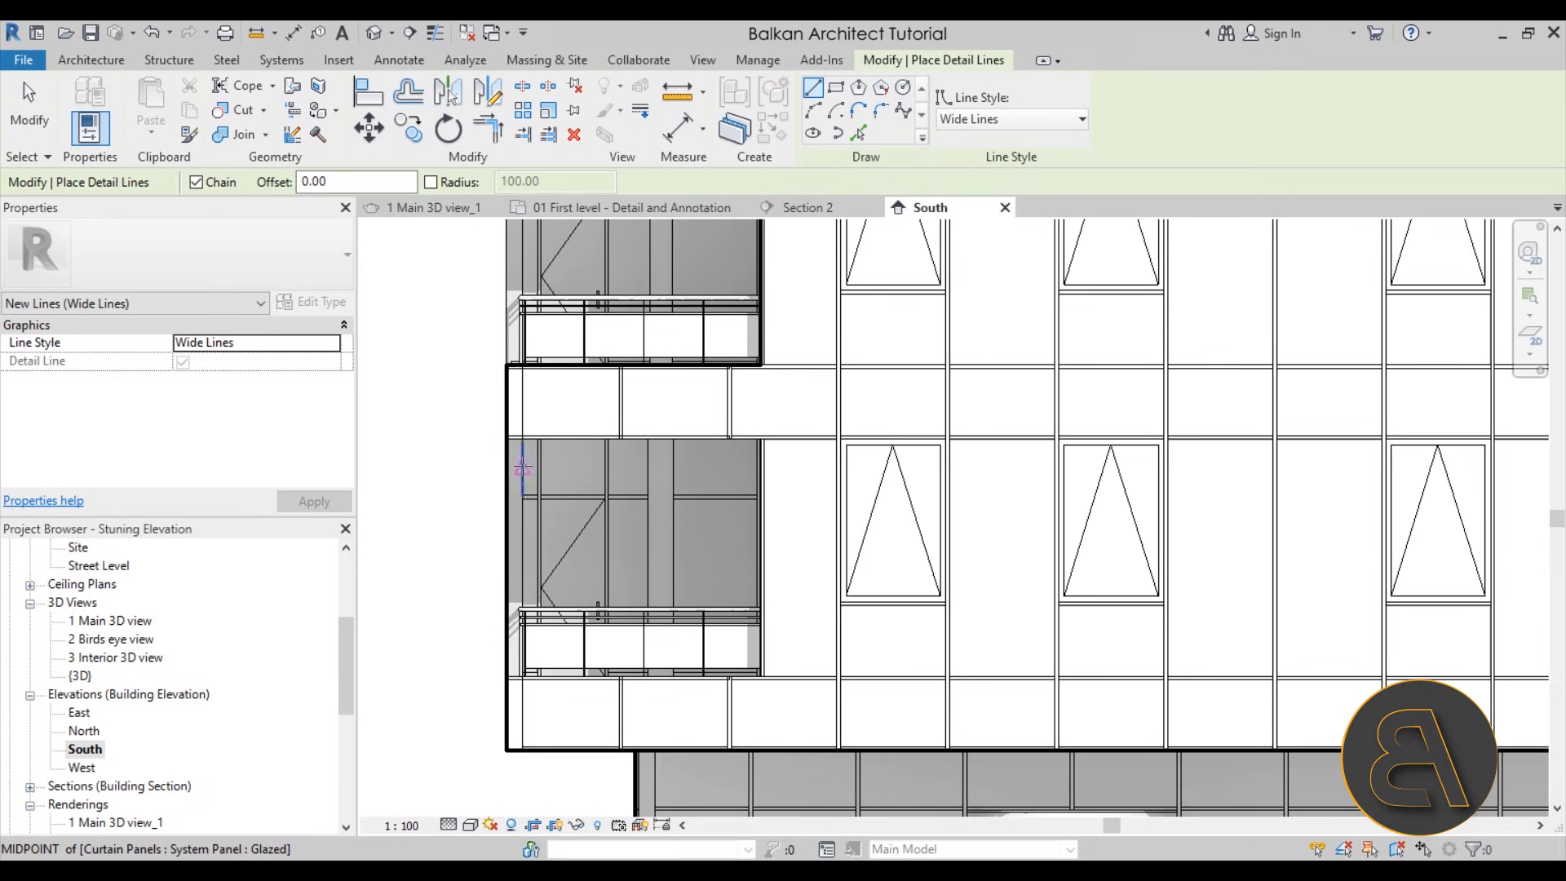
pyautogui.click(507, 439)
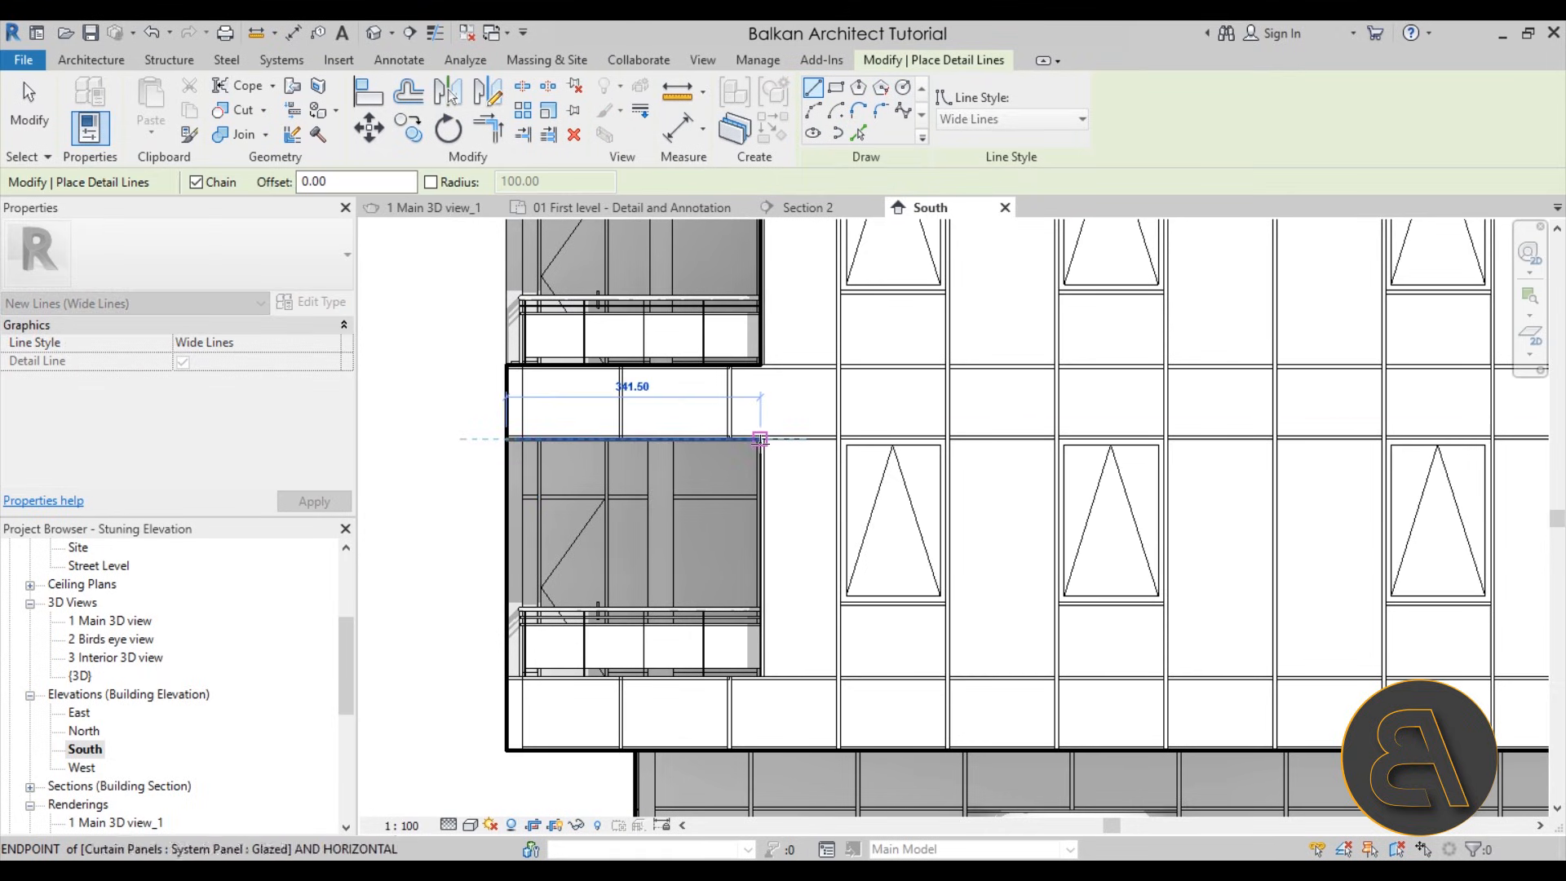
pyautogui.click(760, 438)
pyautogui.click(762, 675)
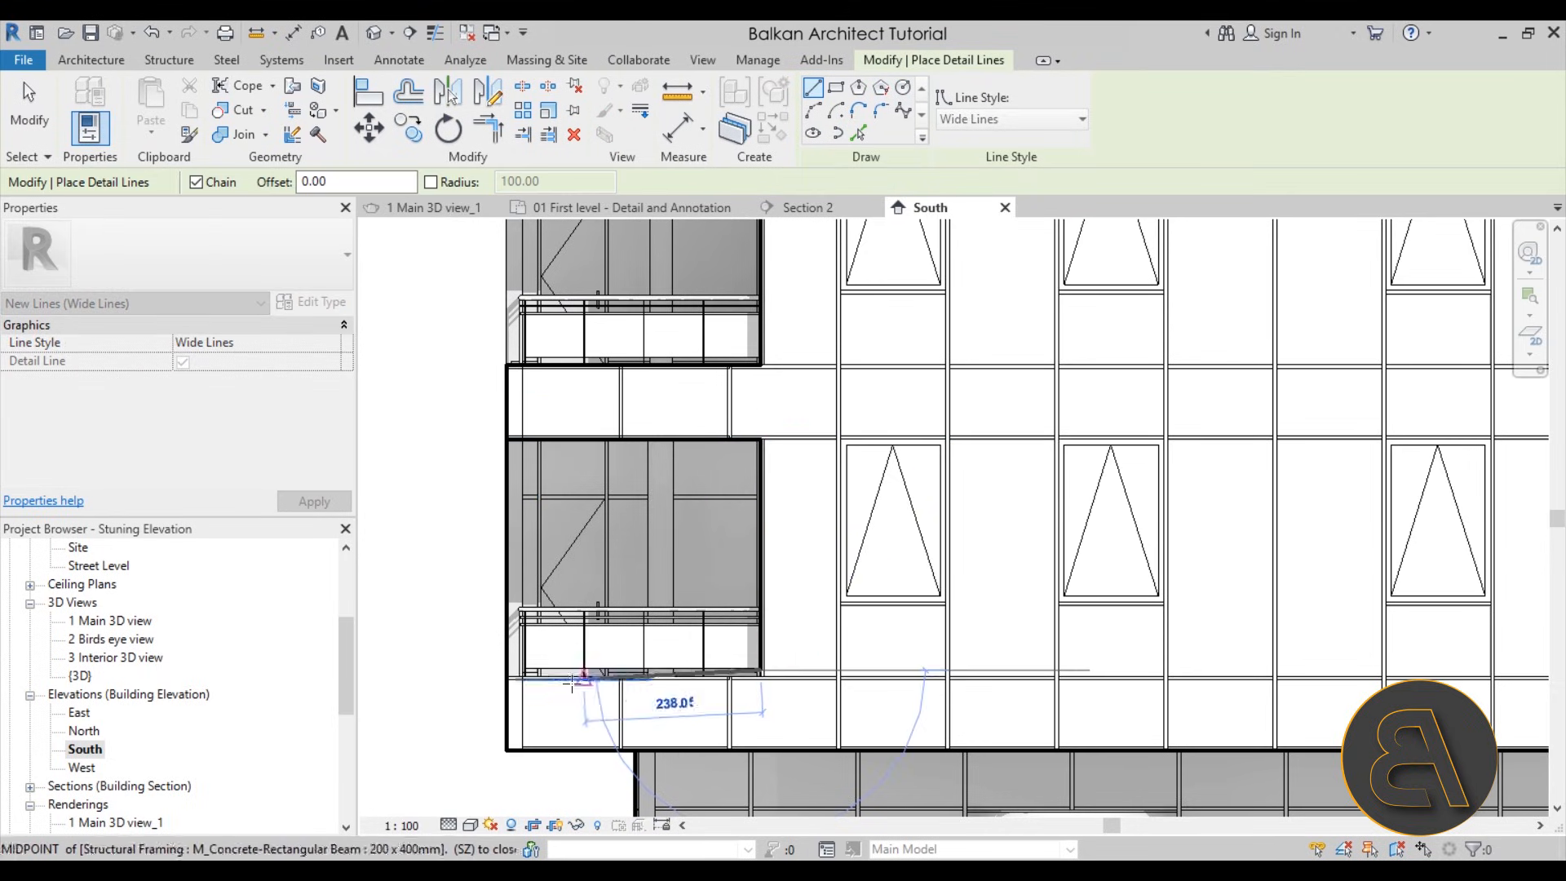
pyautogui.click(507, 670)
pyautogui.press('Escape')
pyautogui.press('Escape')
# Move the lower balcony opening's bottom outline down to the top edge of the facade band below it
pyautogui.scroll(3, 510, 684)
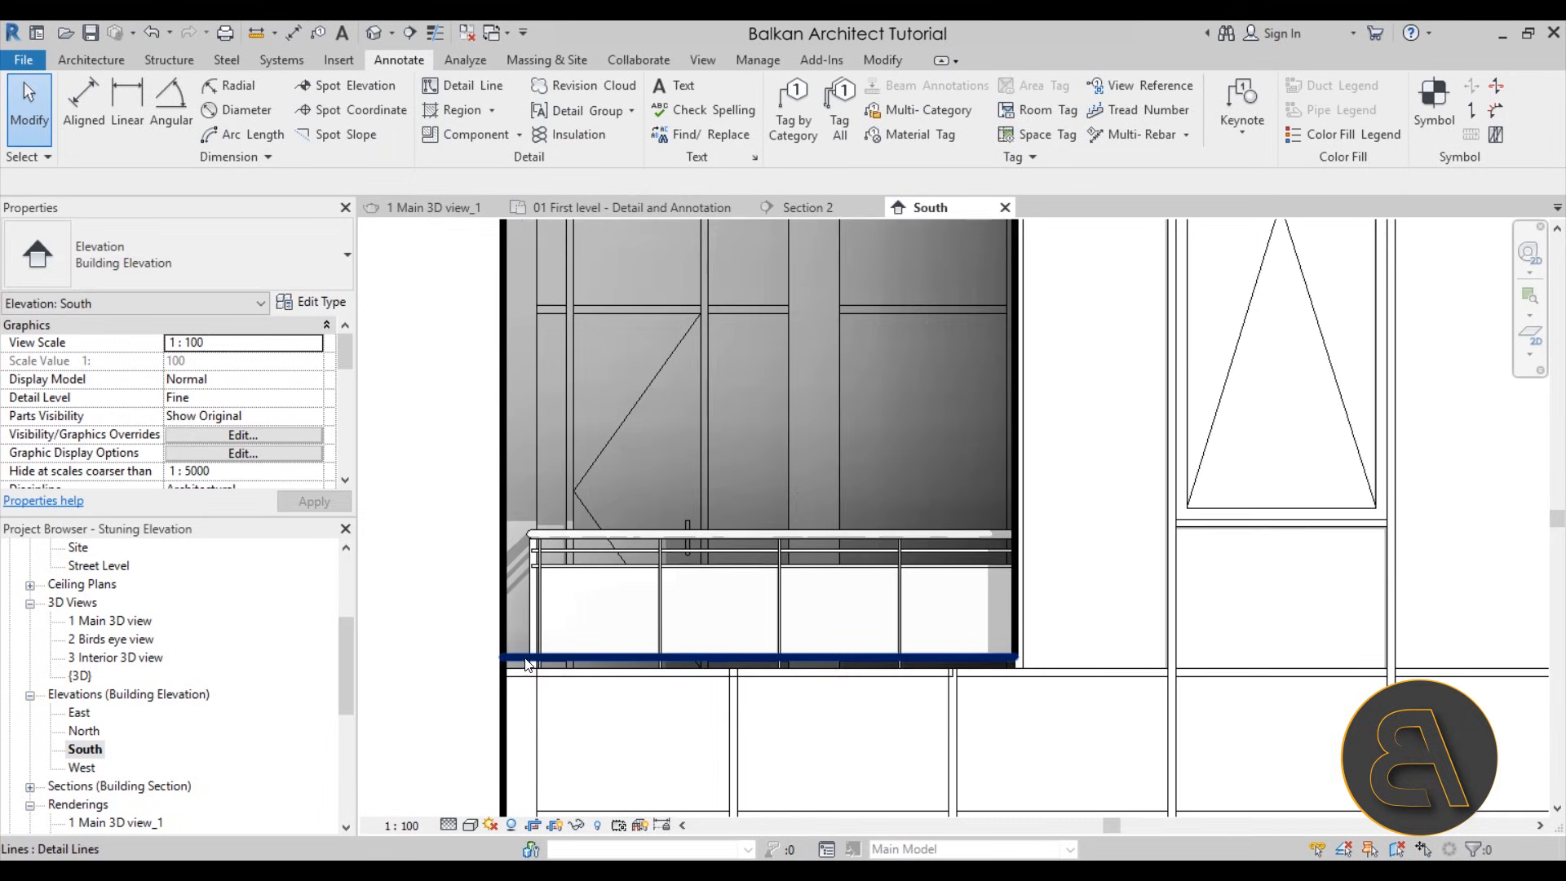
pyautogui.click(526, 657)
pyautogui.press('Escape')
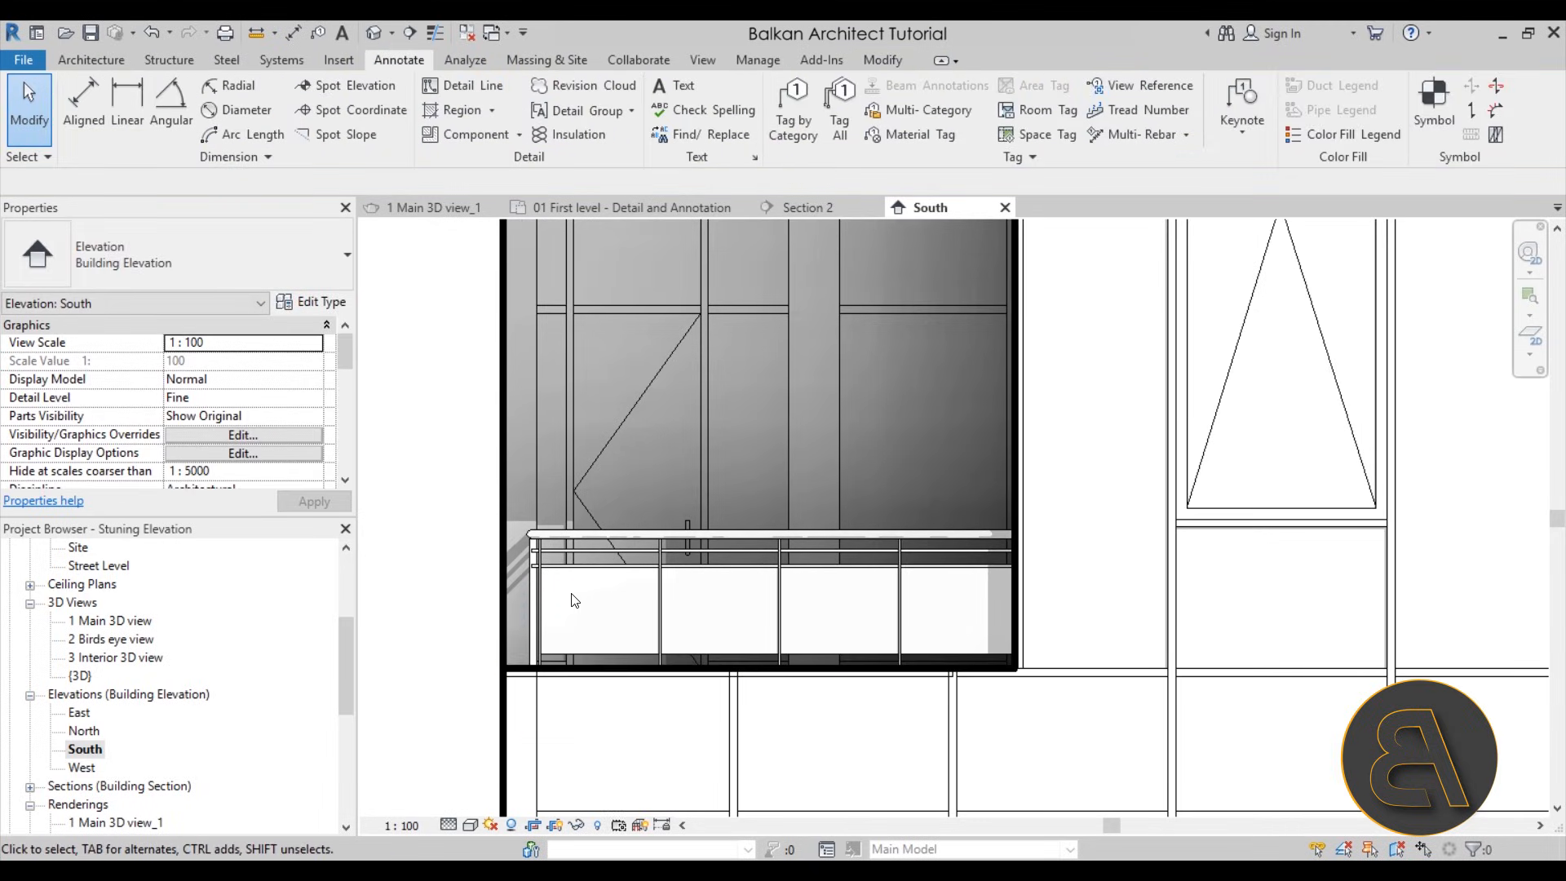
# Split the left outline at the lower balcony opening and trim both parts to the opening's top and bottom lines
pyautogui.scroll(-2, 575, 601)
pyautogui.press('s')
pyautogui.press('l')
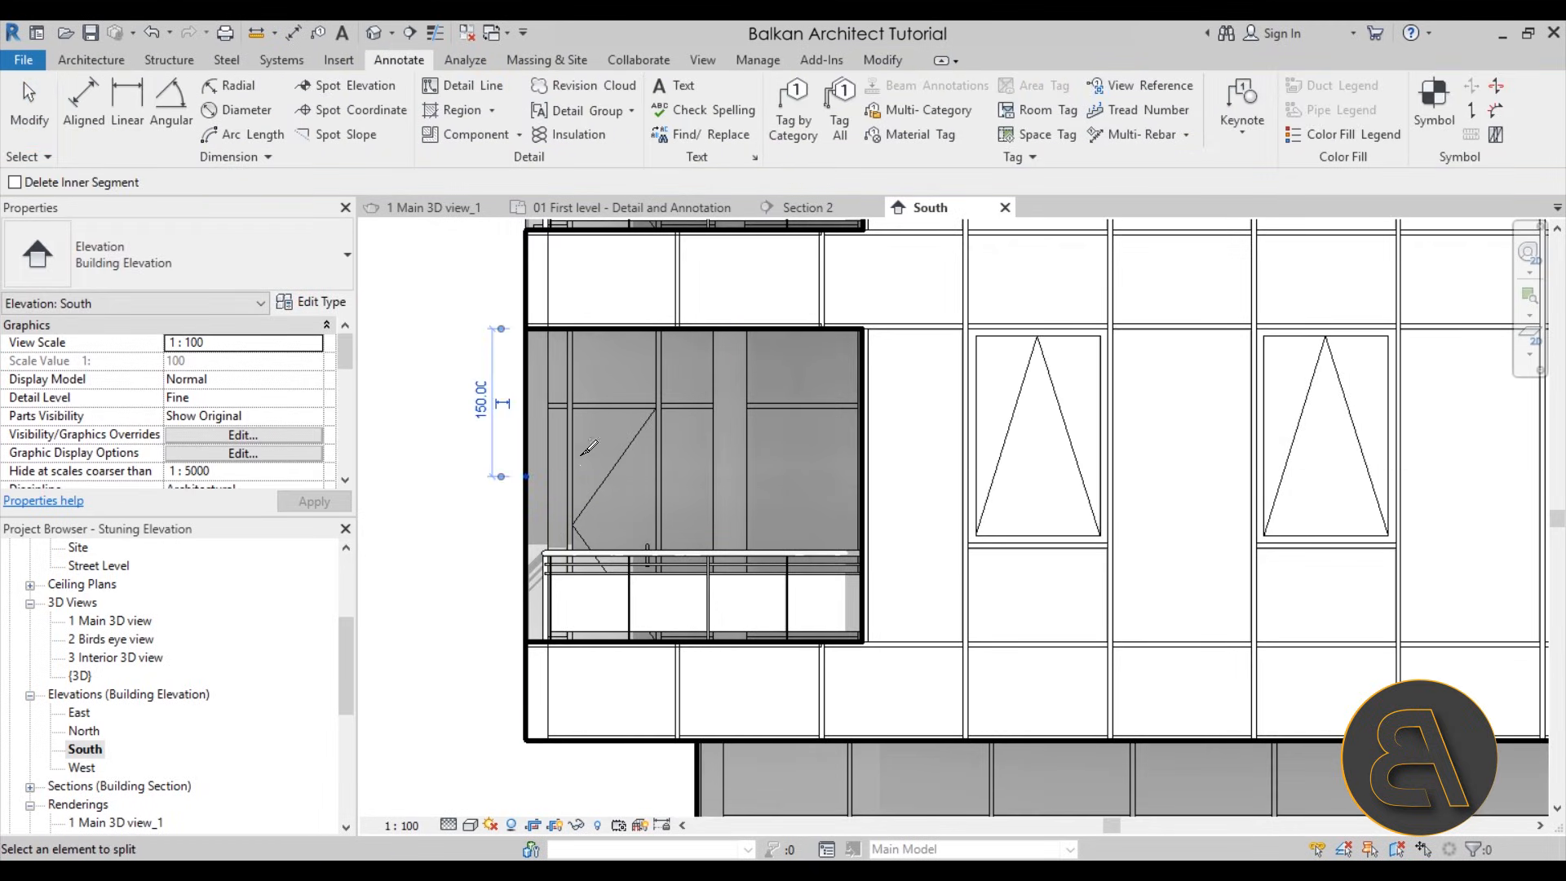
pyautogui.press('Escape')
pyautogui.press('t')
pyautogui.press('r')
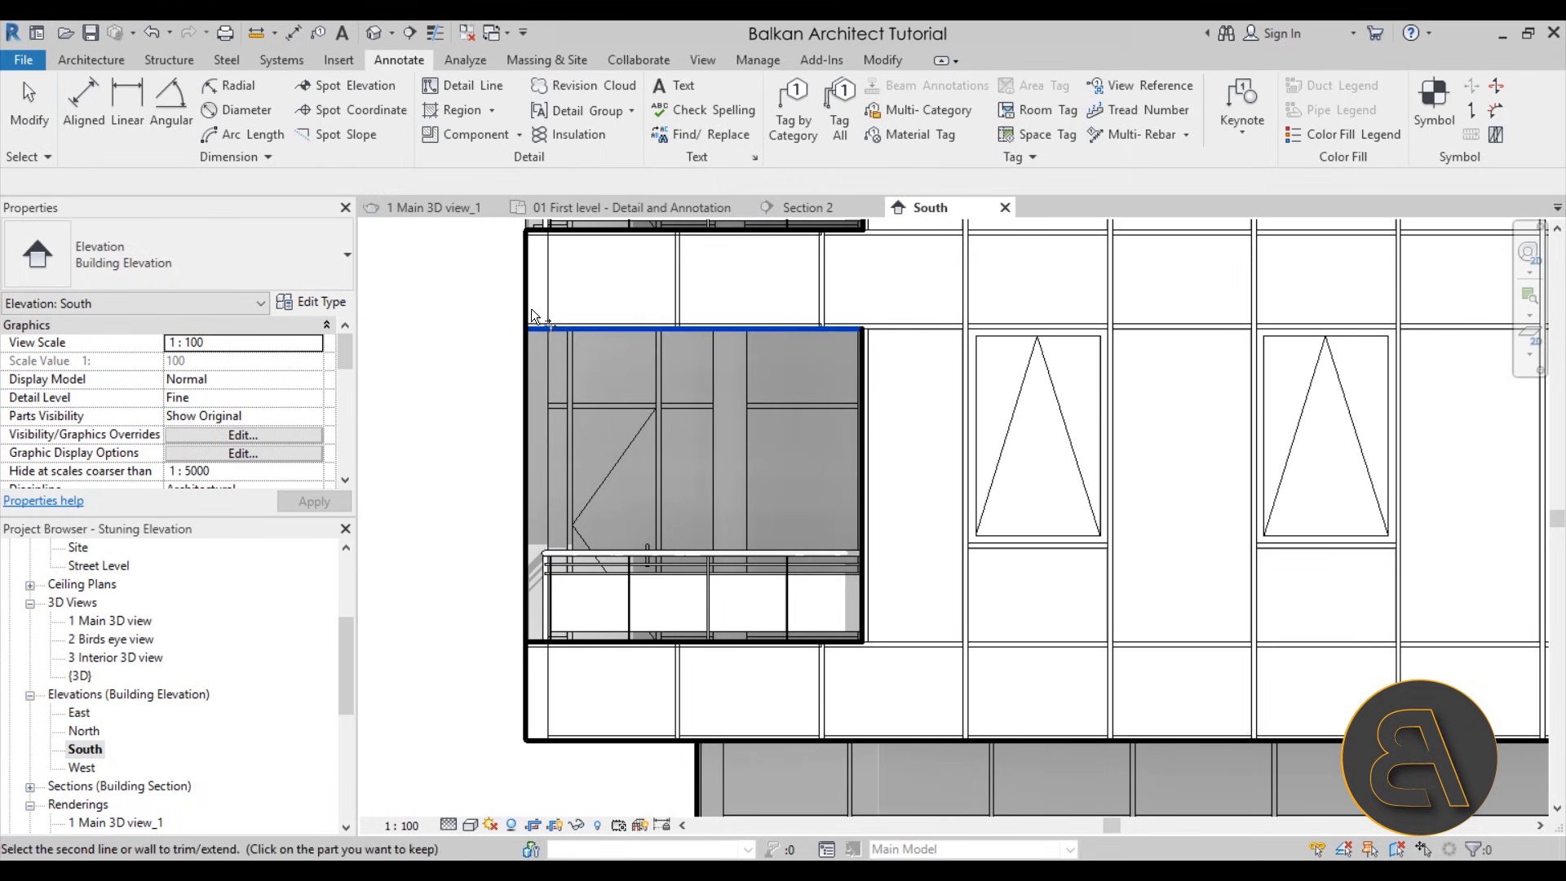
pyautogui.click(535, 637)
pyautogui.click(527, 654)
pyautogui.press('Escape')
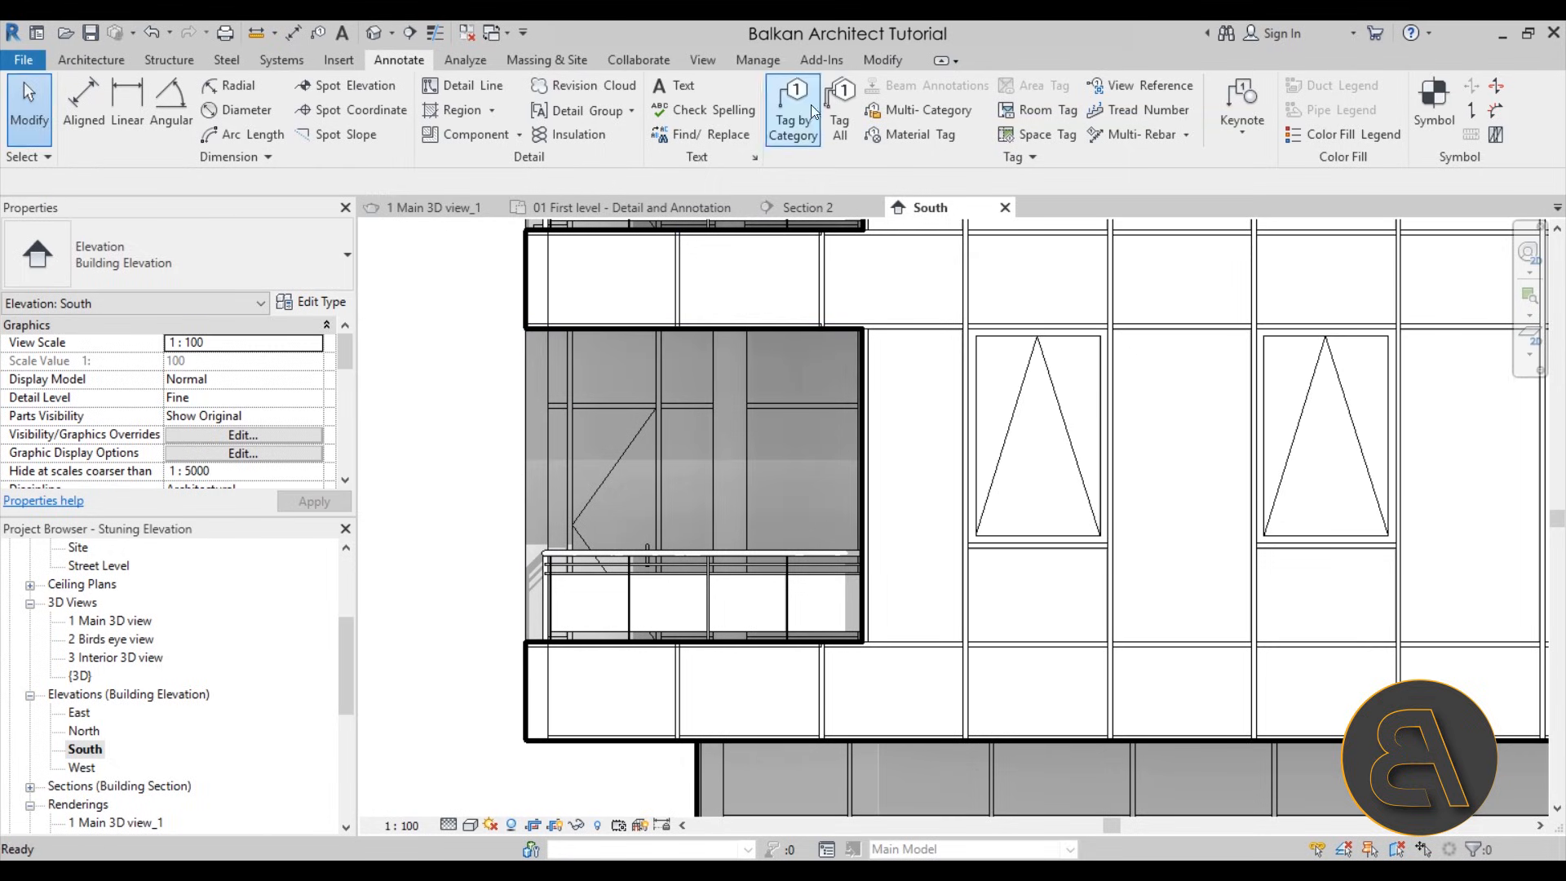
pyautogui.click(888, 65)
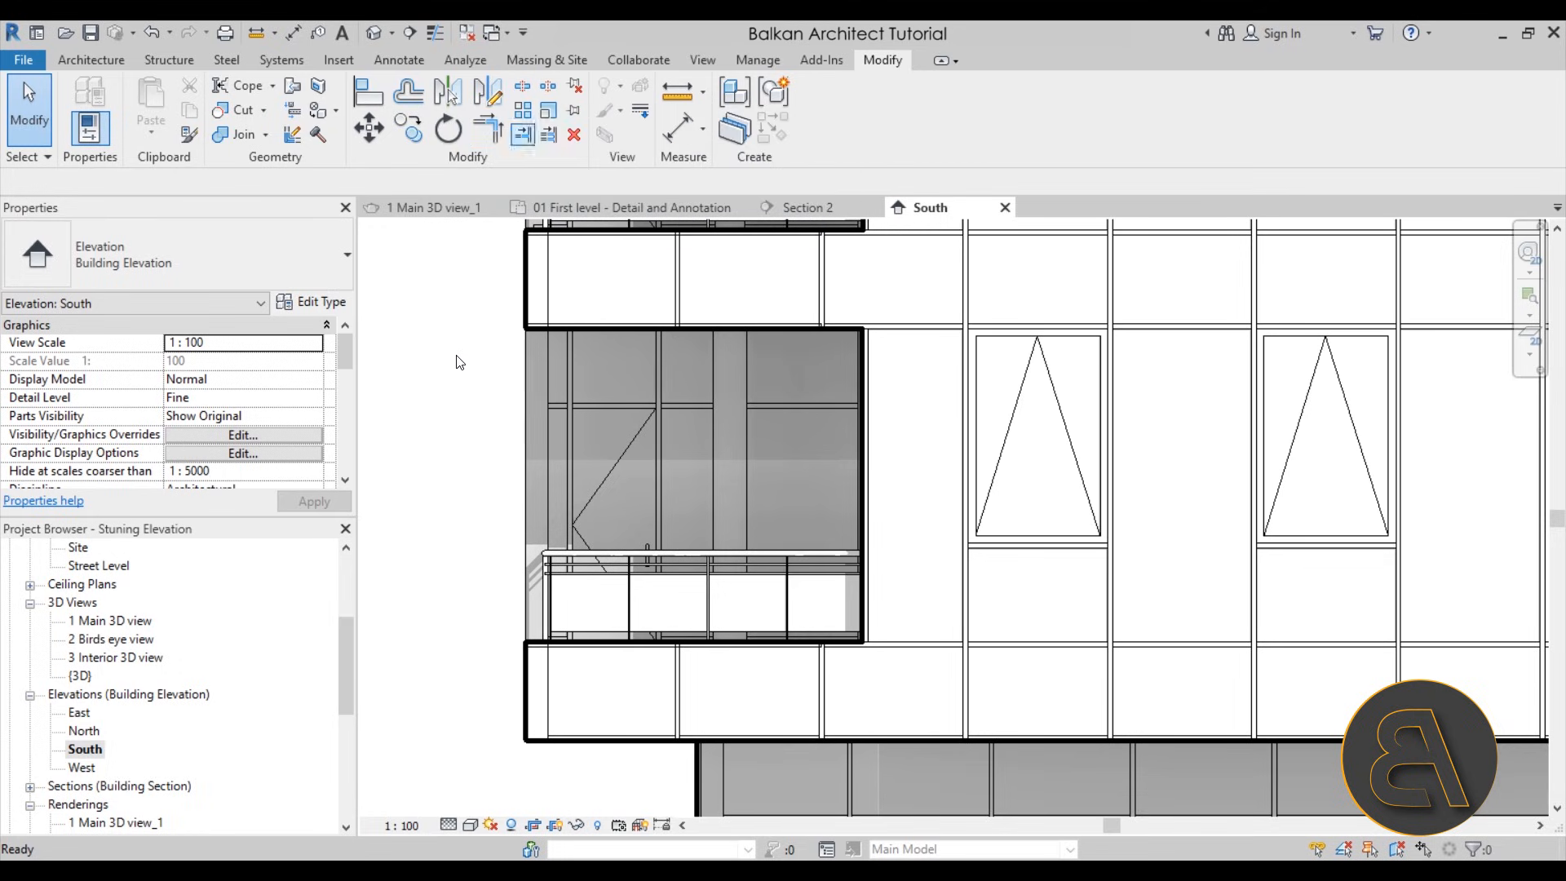
pyautogui.scroll(-5, 749, 463)
pyautogui.scroll(2, 749, 463)
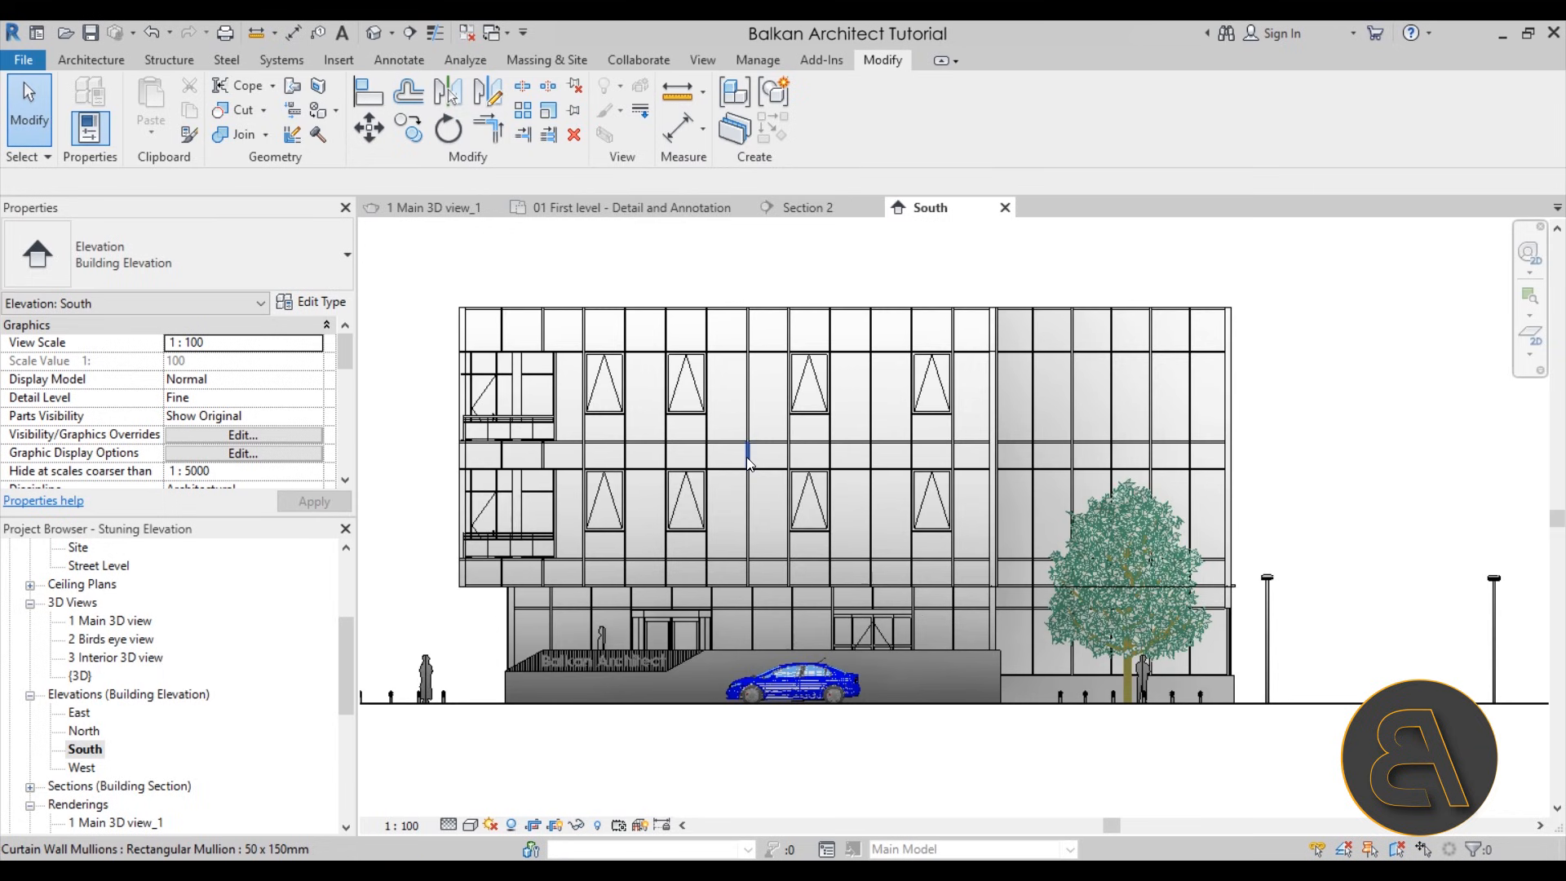
pyautogui.click(434, 34)
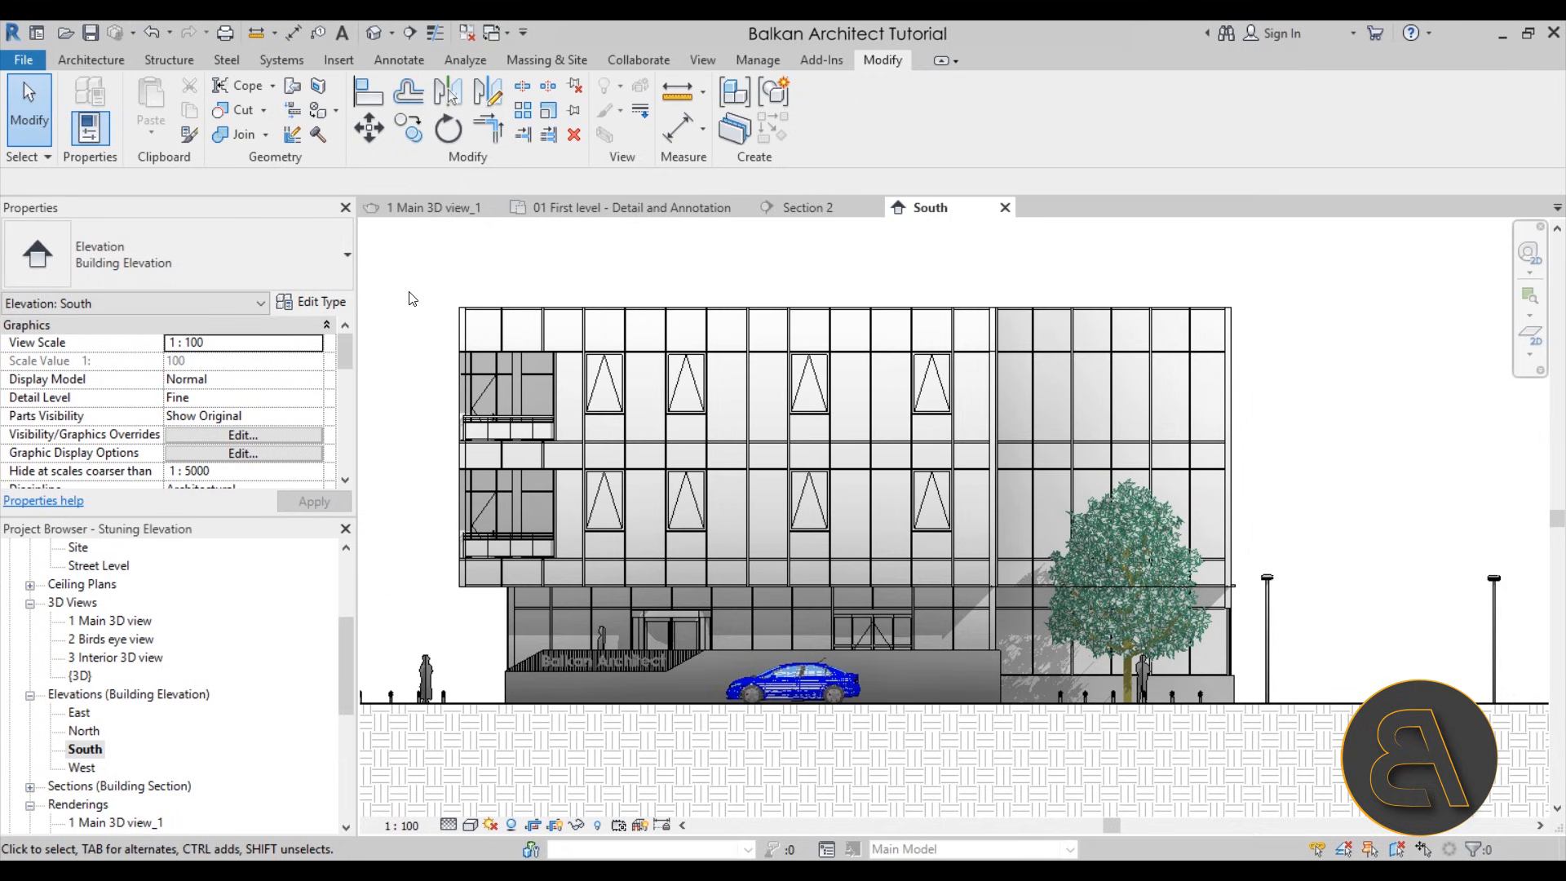
# Split the horizontal Wide Lines outline behind the tree and trim both parts back to the tree's left and right edges
pyautogui.scroll(3, 1123, 597)
pyautogui.moveTo(1247, 555); pyautogui.dragTo(1052, 622, button='middle')
pyautogui.scroll(2, 1011, 574)
pyautogui.press('s')
pyautogui.press('l')
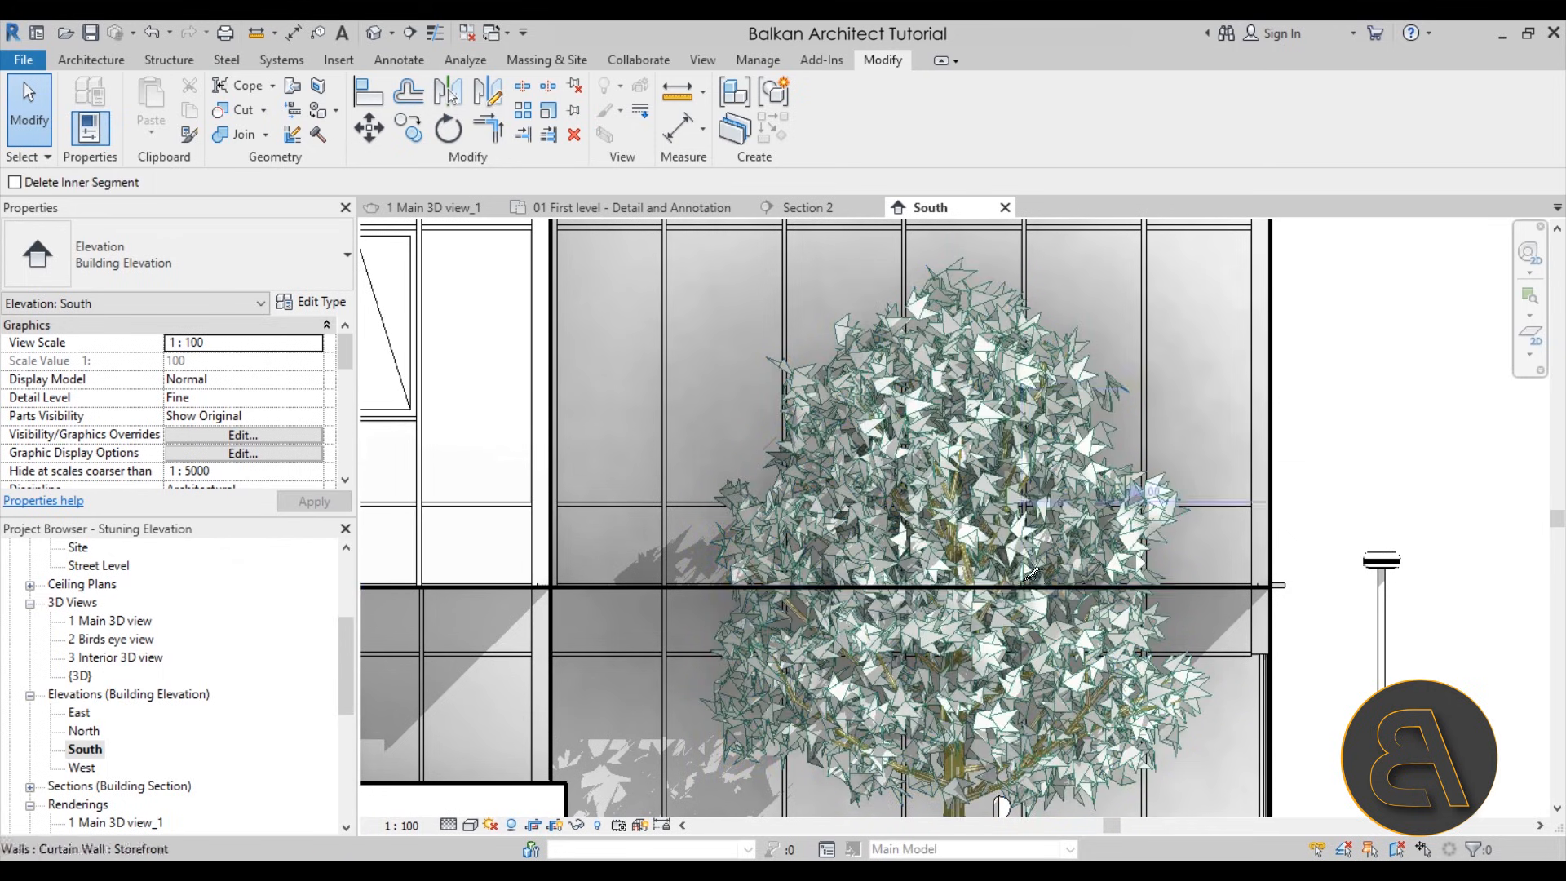
pyautogui.click(1037, 583)
pyautogui.press('Escape')
pyautogui.click(1117, 585)
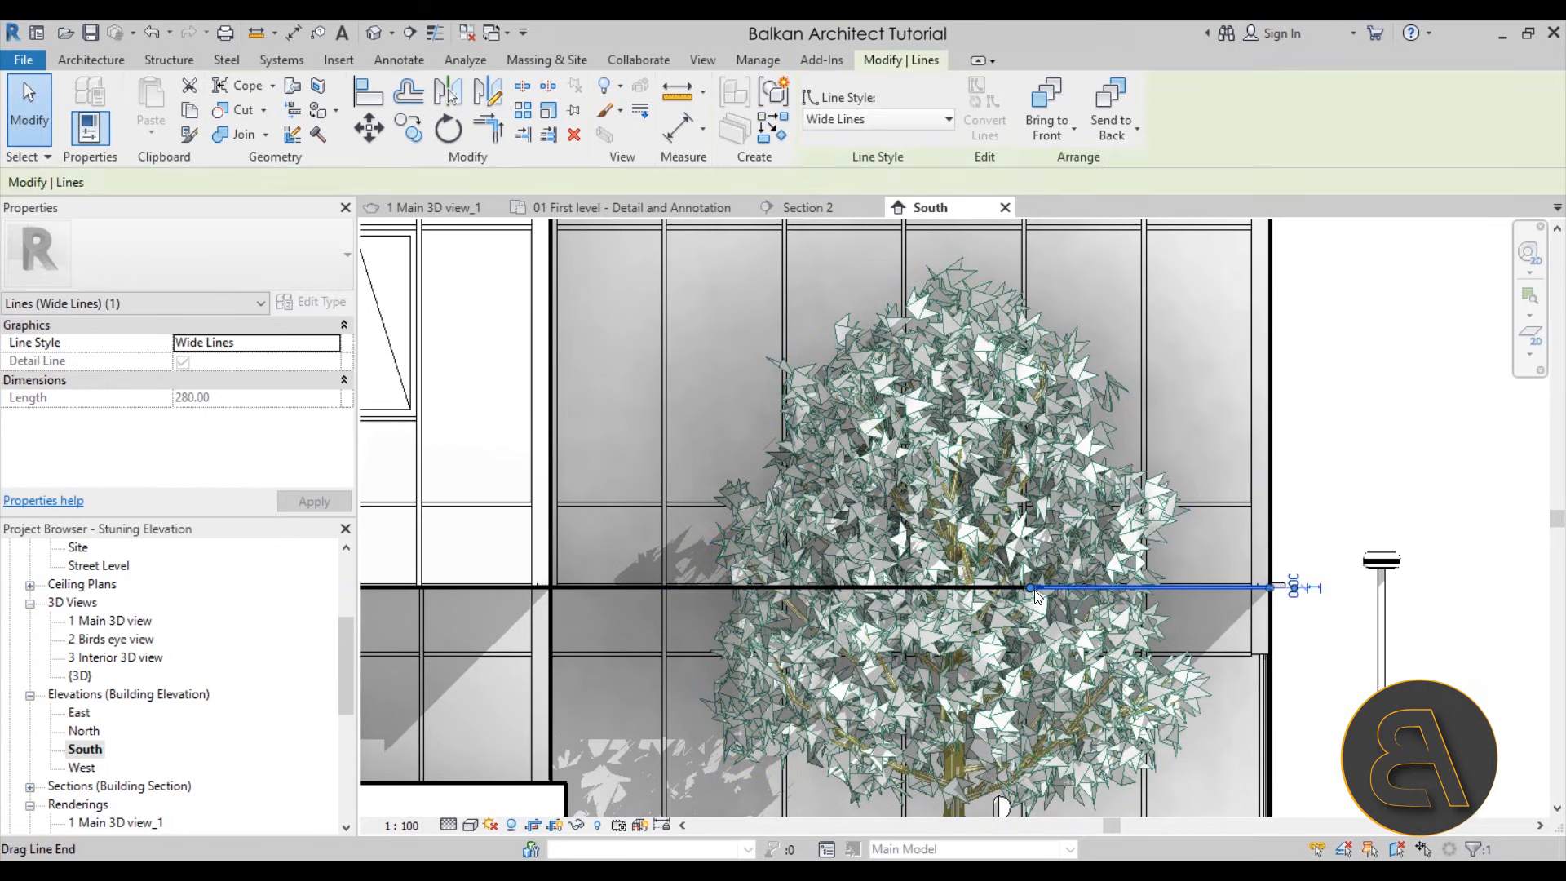
pyautogui.moveTo(1118, 586); pyautogui.dragTo(1159, 585)
pyautogui.click(1025, 587)
pyautogui.moveTo(1026, 589); pyautogui.dragTo(742, 586)
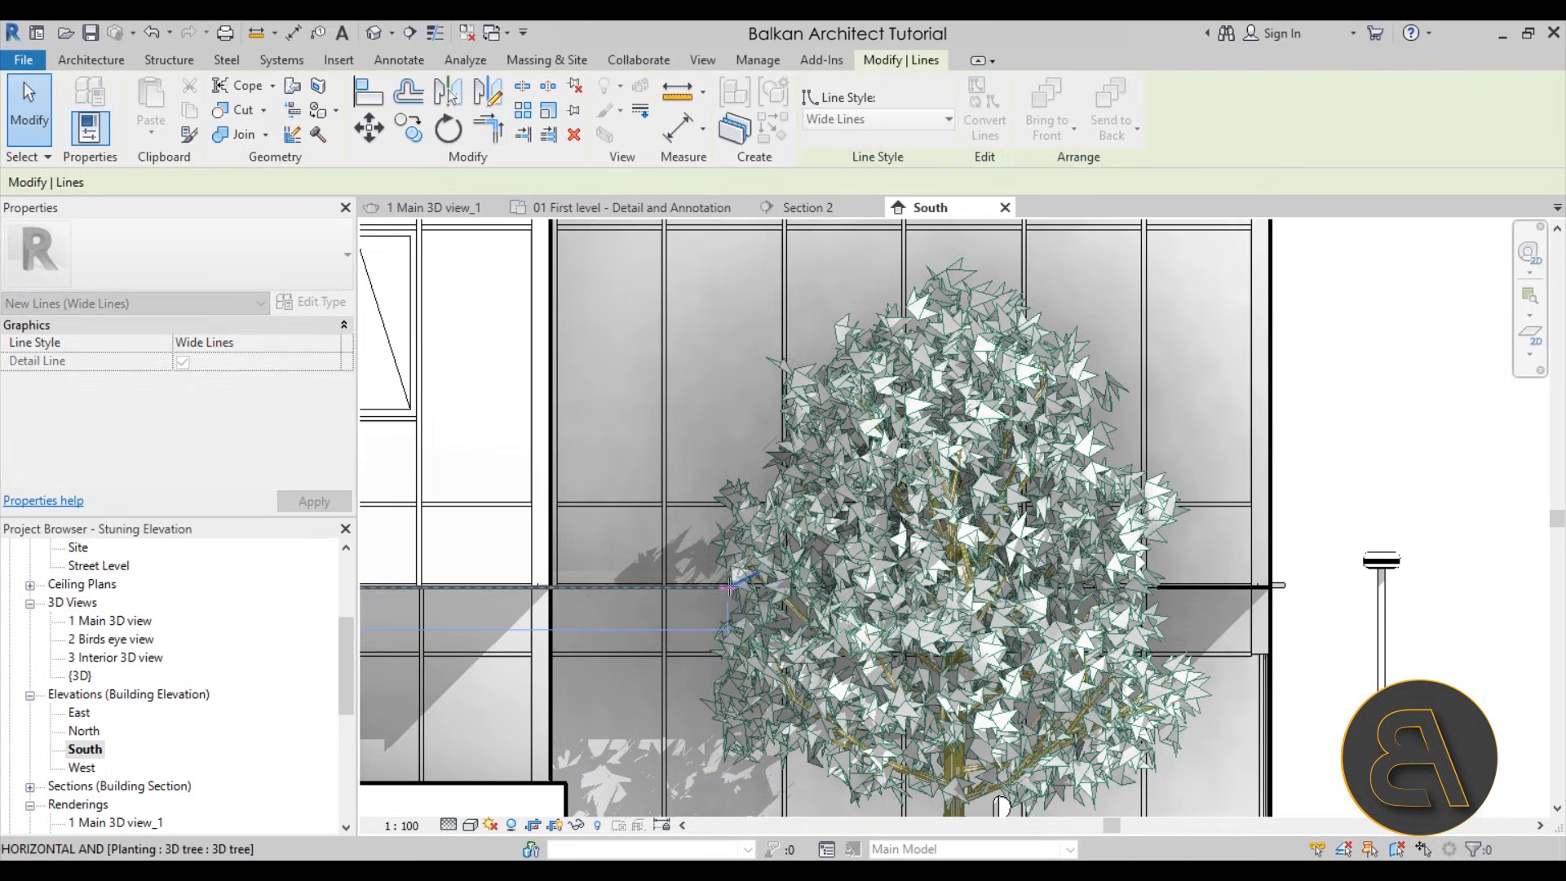
pyautogui.press('Escape')
pyautogui.scroll(-5, 933, 532)
pyautogui.scroll(-5, 804, 712)
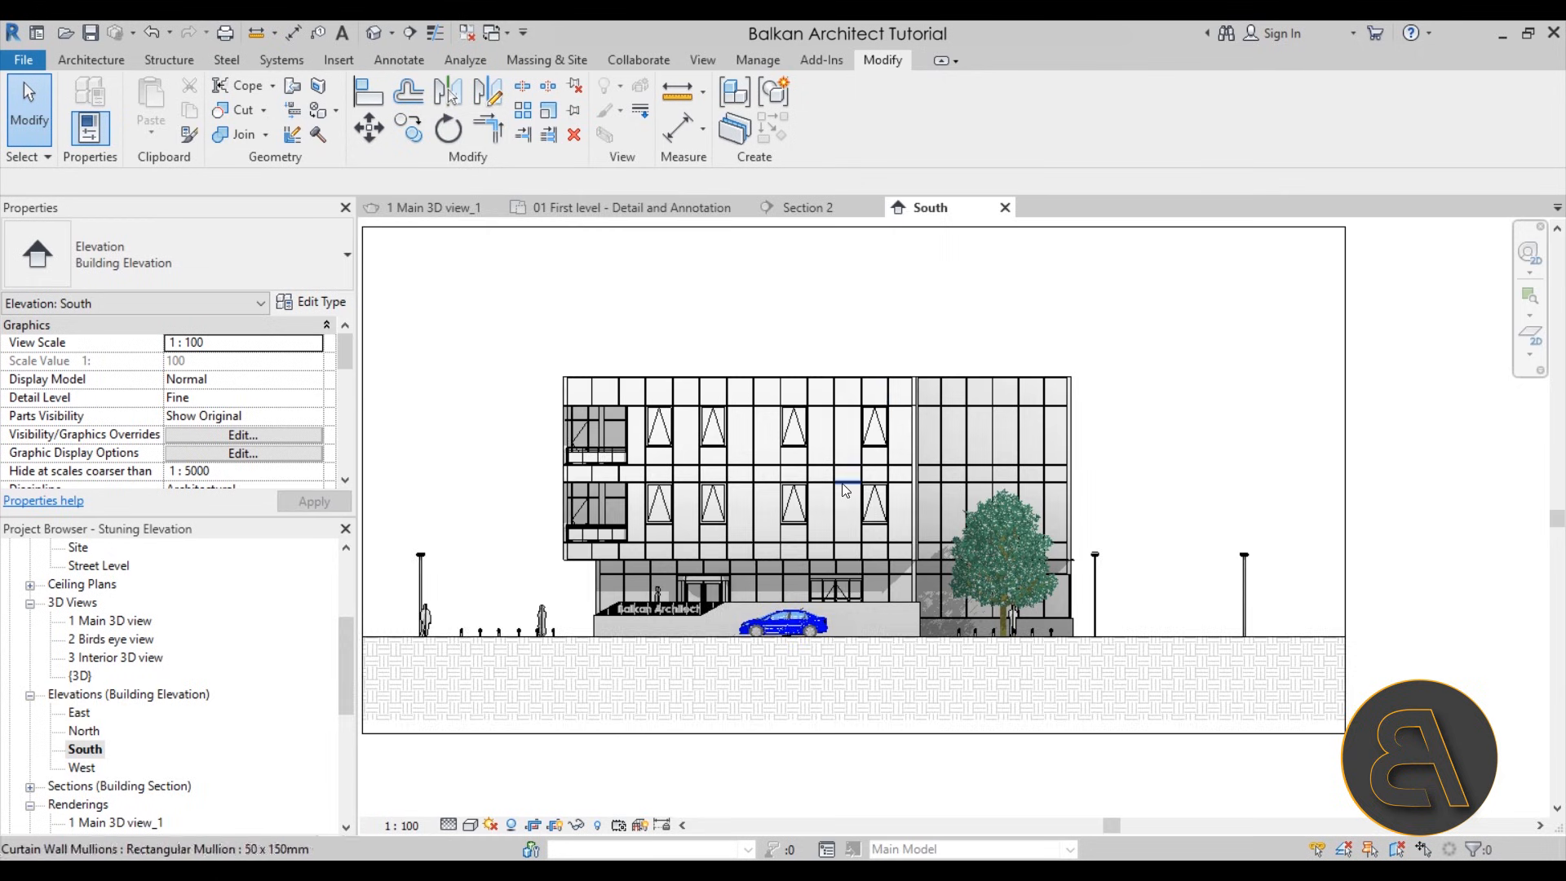
pyautogui.scroll(1, 626, 432)
pyautogui.scroll(-2, 627, 433)
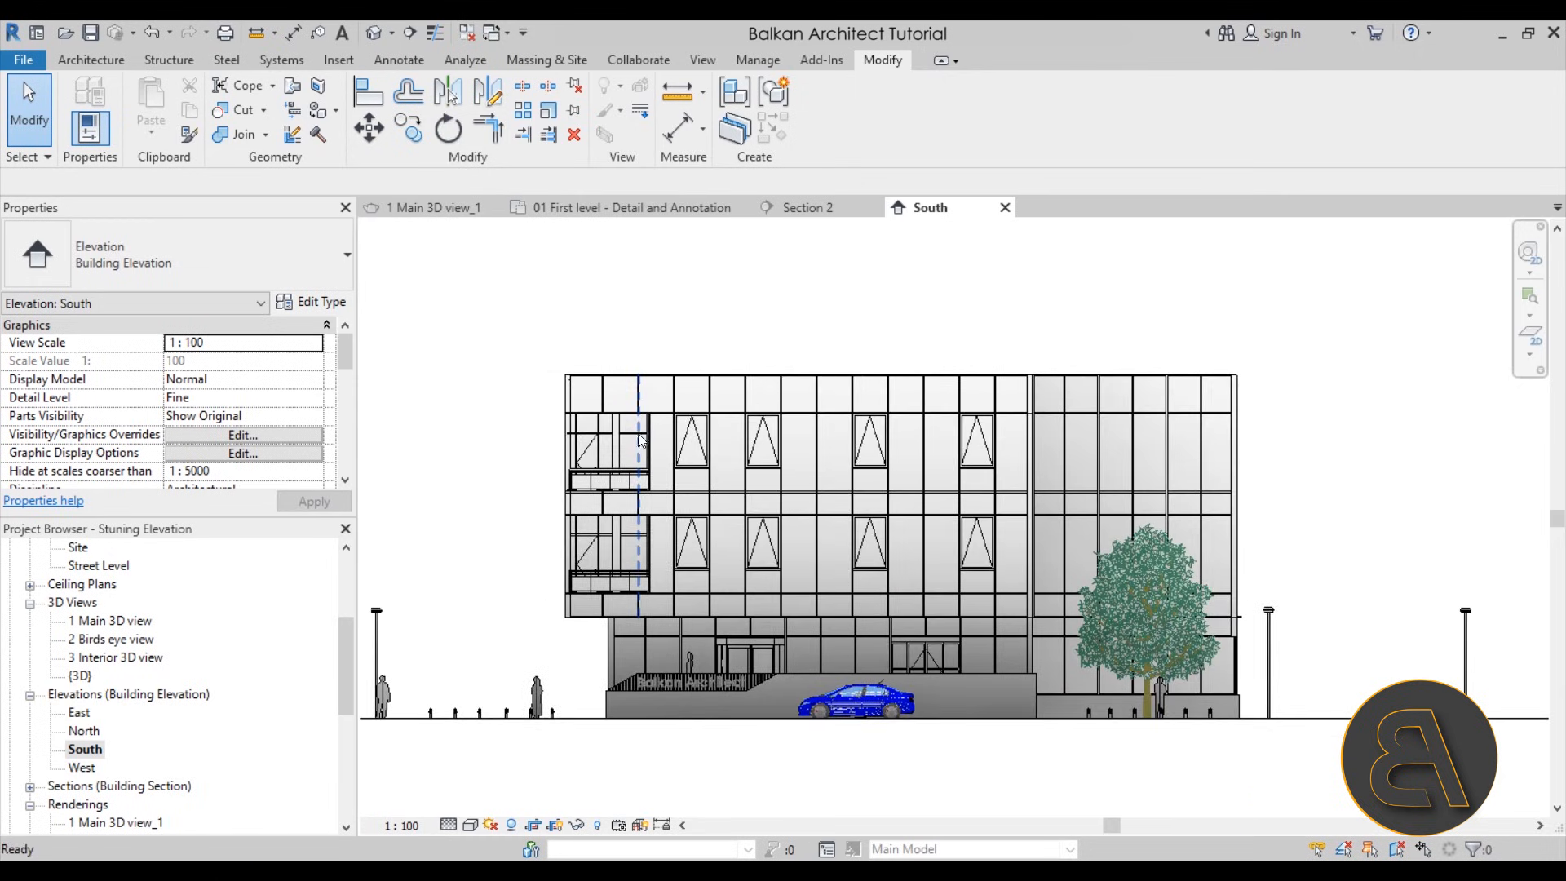
pyautogui.scroll(-1, 510, 538)
pyautogui.scroll(1, 514, 536)
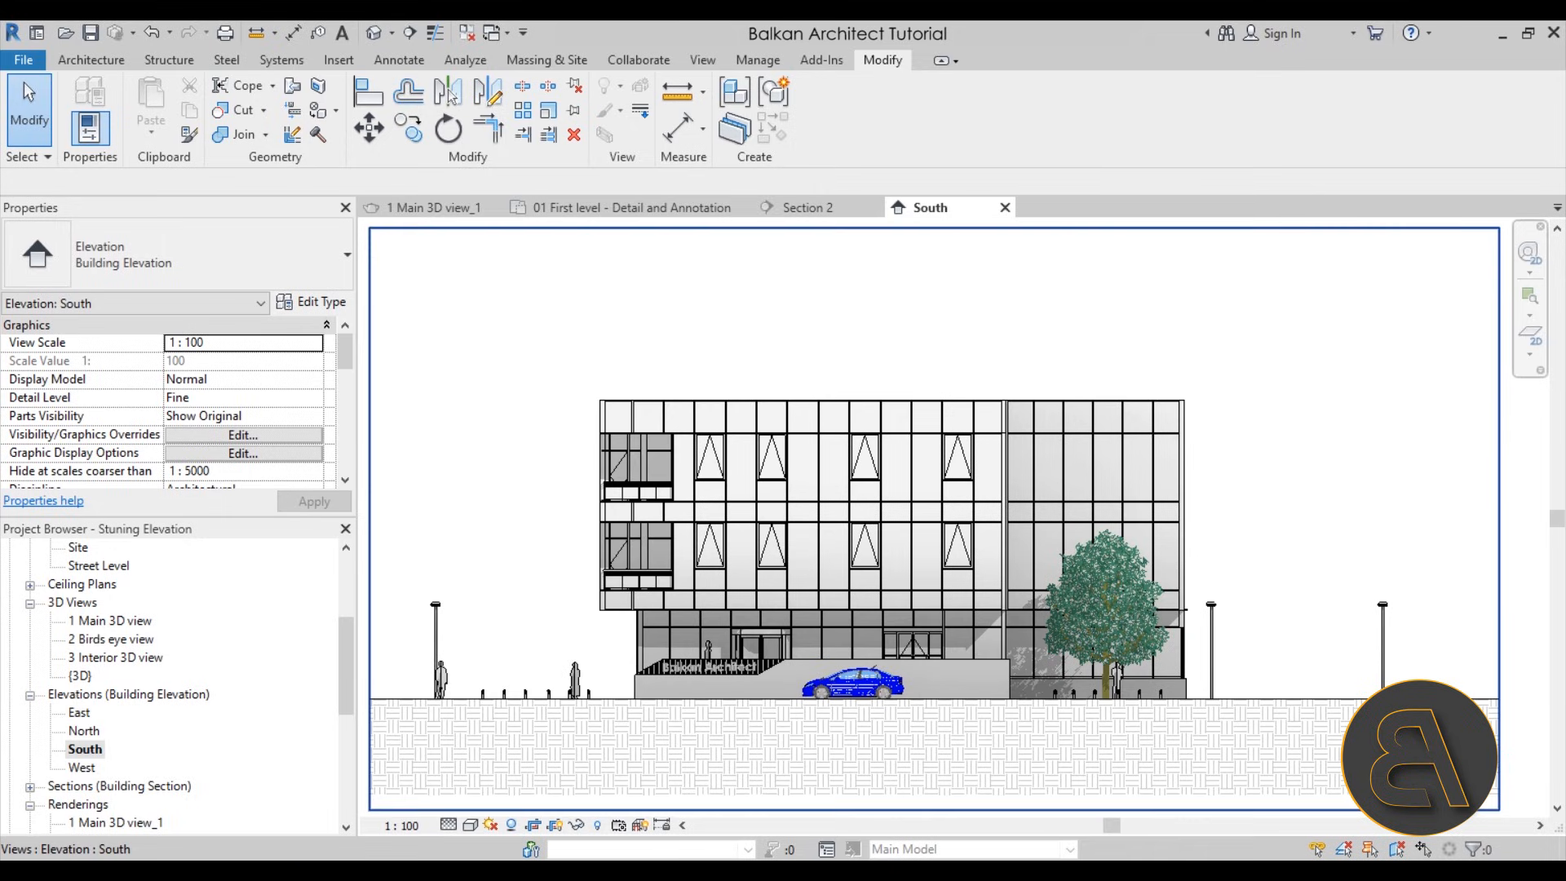
# Turn on Show Depth under Depth Cueing for the South elevation, with fade start 30 and fade end 77
pyautogui.click(471, 825)
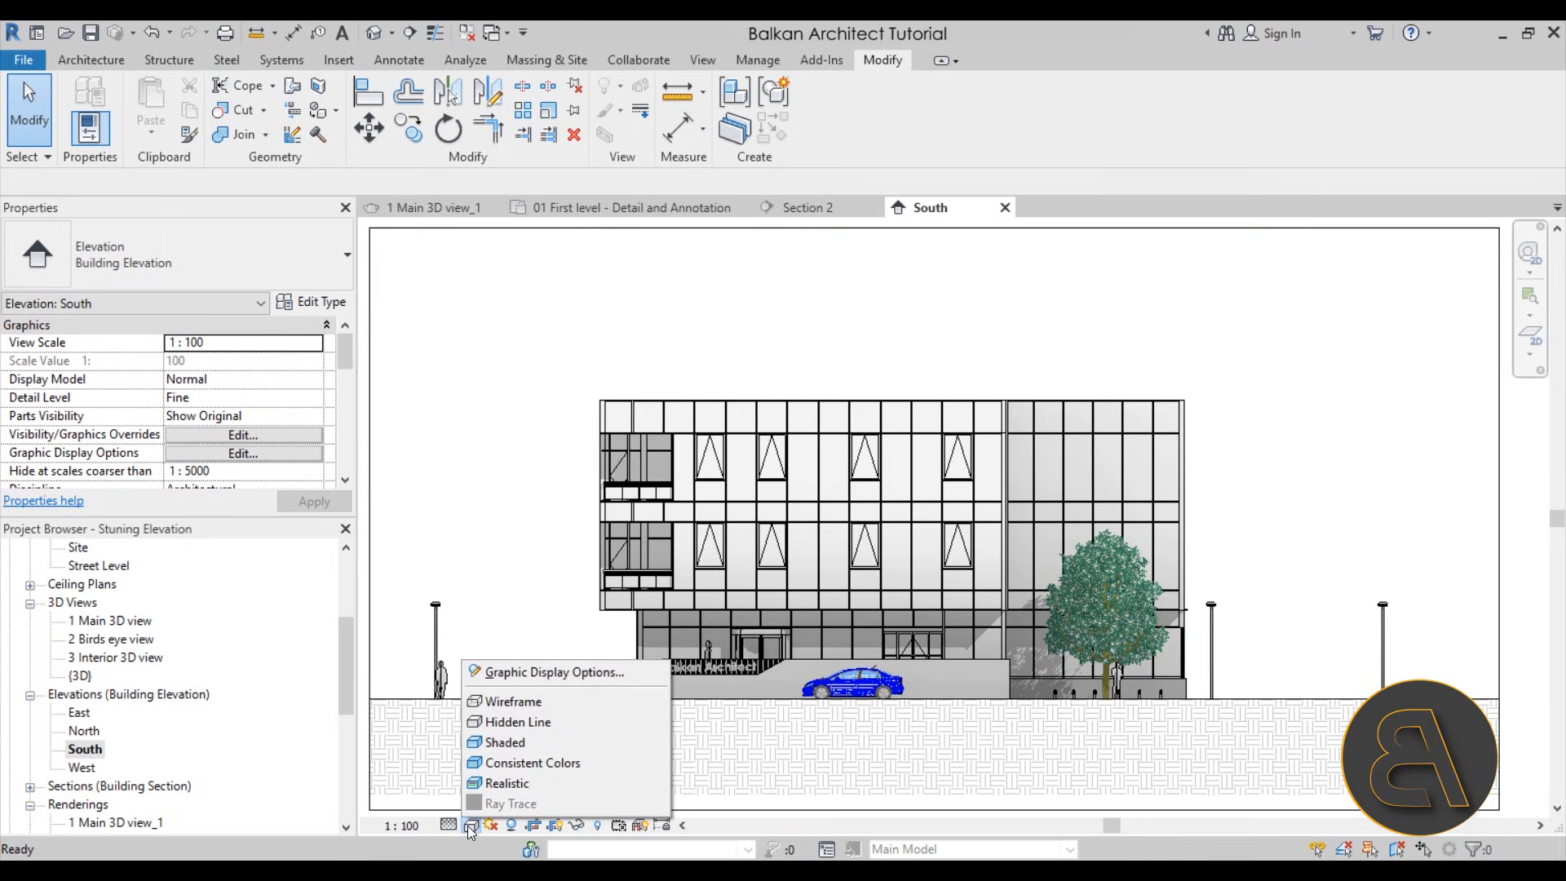
pyautogui.click(540, 672)
pyautogui.click(128, 429)
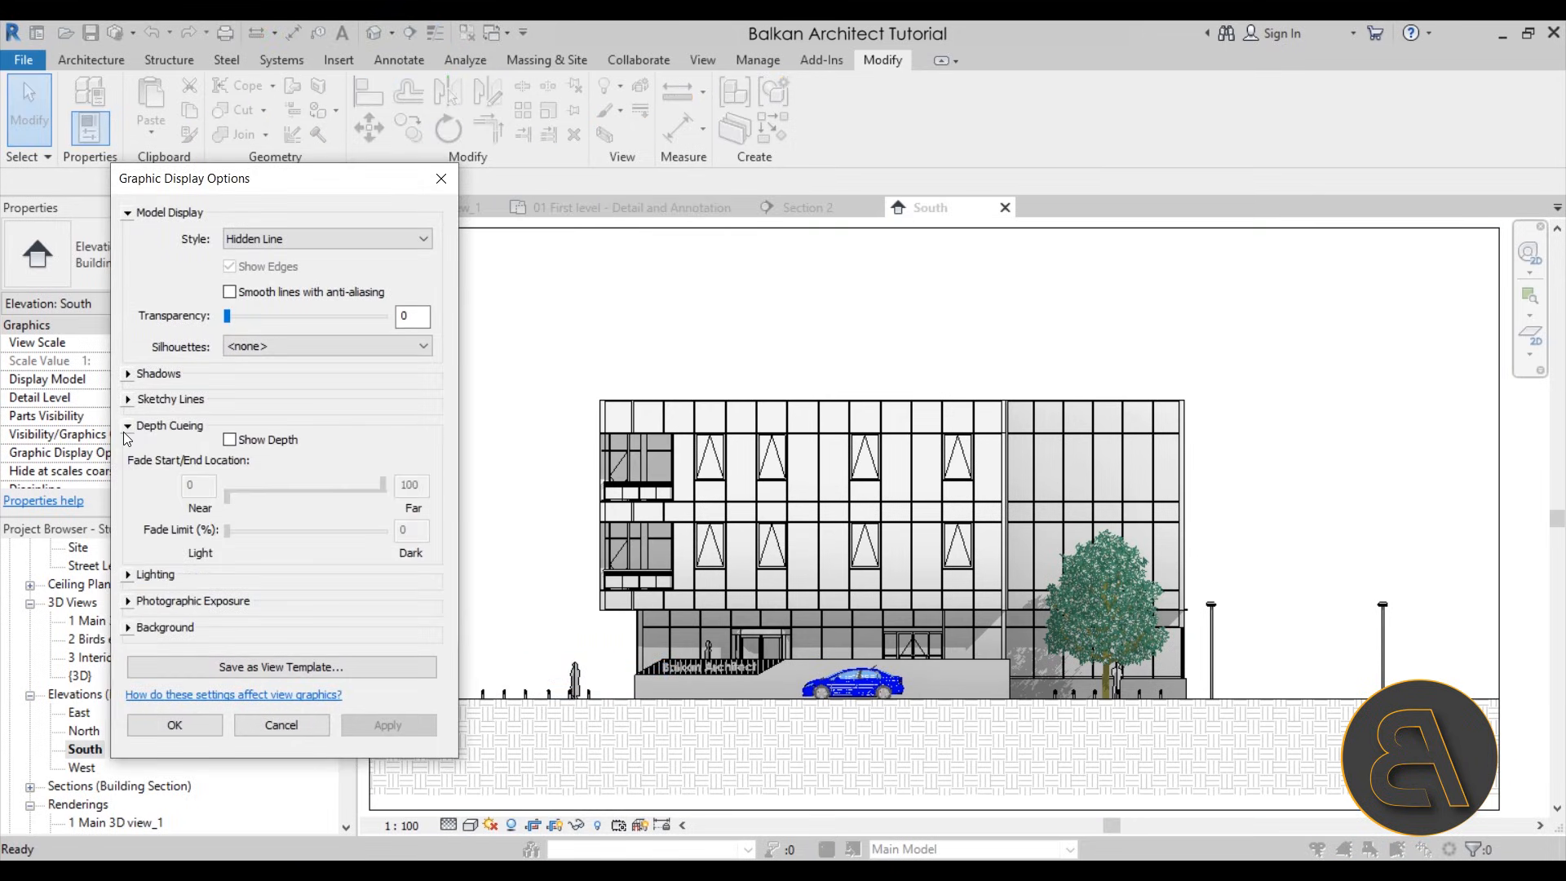
pyautogui.click(253, 444)
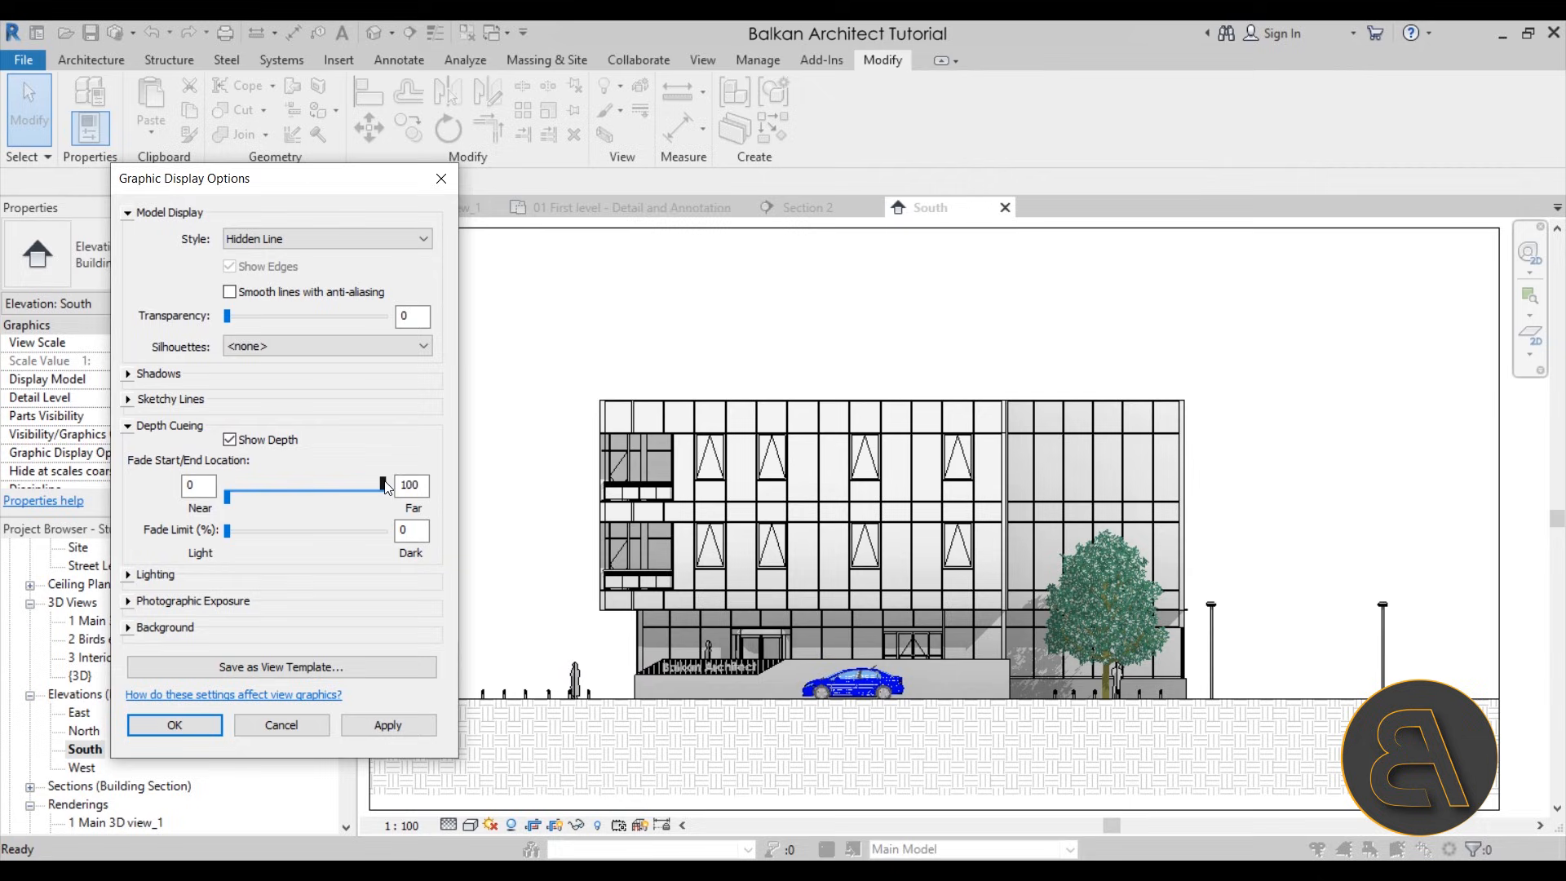
pyautogui.click(395, 728)
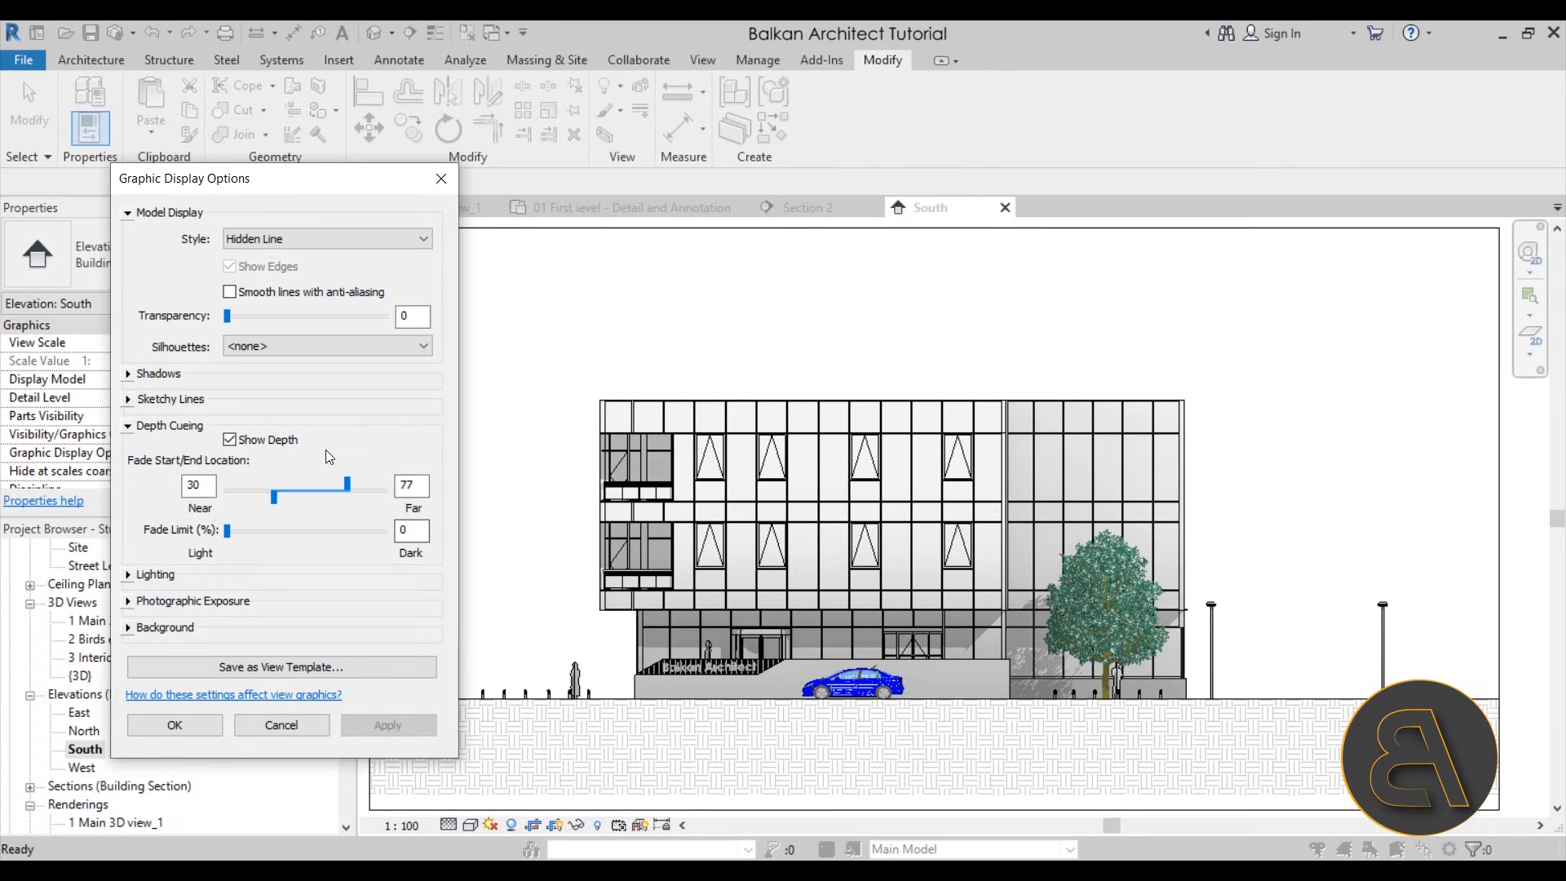
# Adjust the depth cueing fade to start at 39 and end at 81, and accept the display options
pyautogui.moveTo(351, 488); pyautogui.dragTo(371, 489)
pyautogui.click(399, 721)
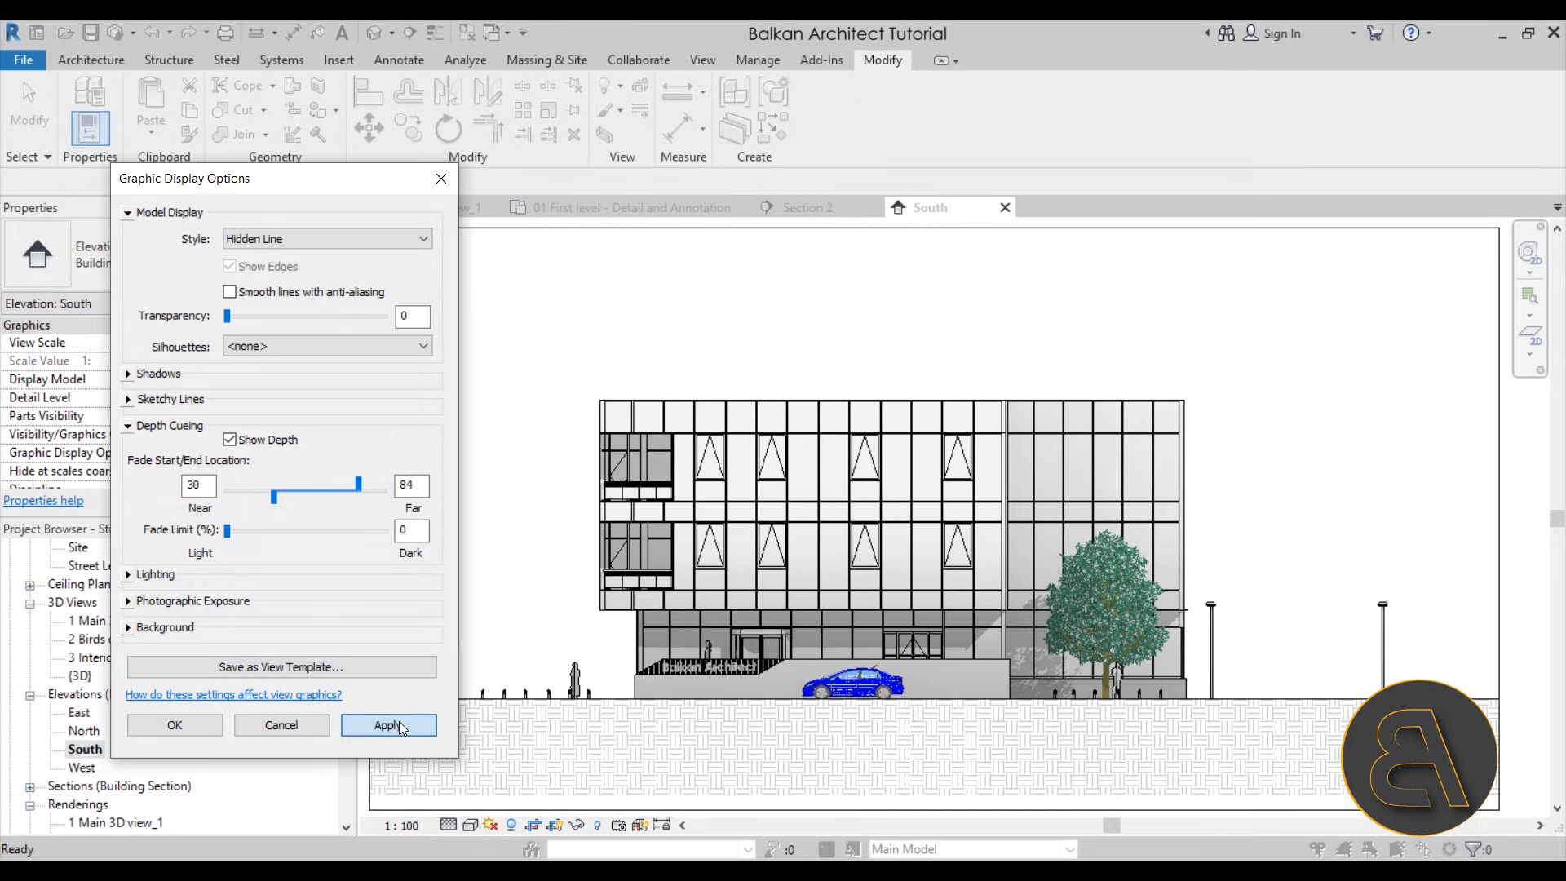
pyautogui.moveTo(276, 502); pyautogui.dragTo(290, 500)
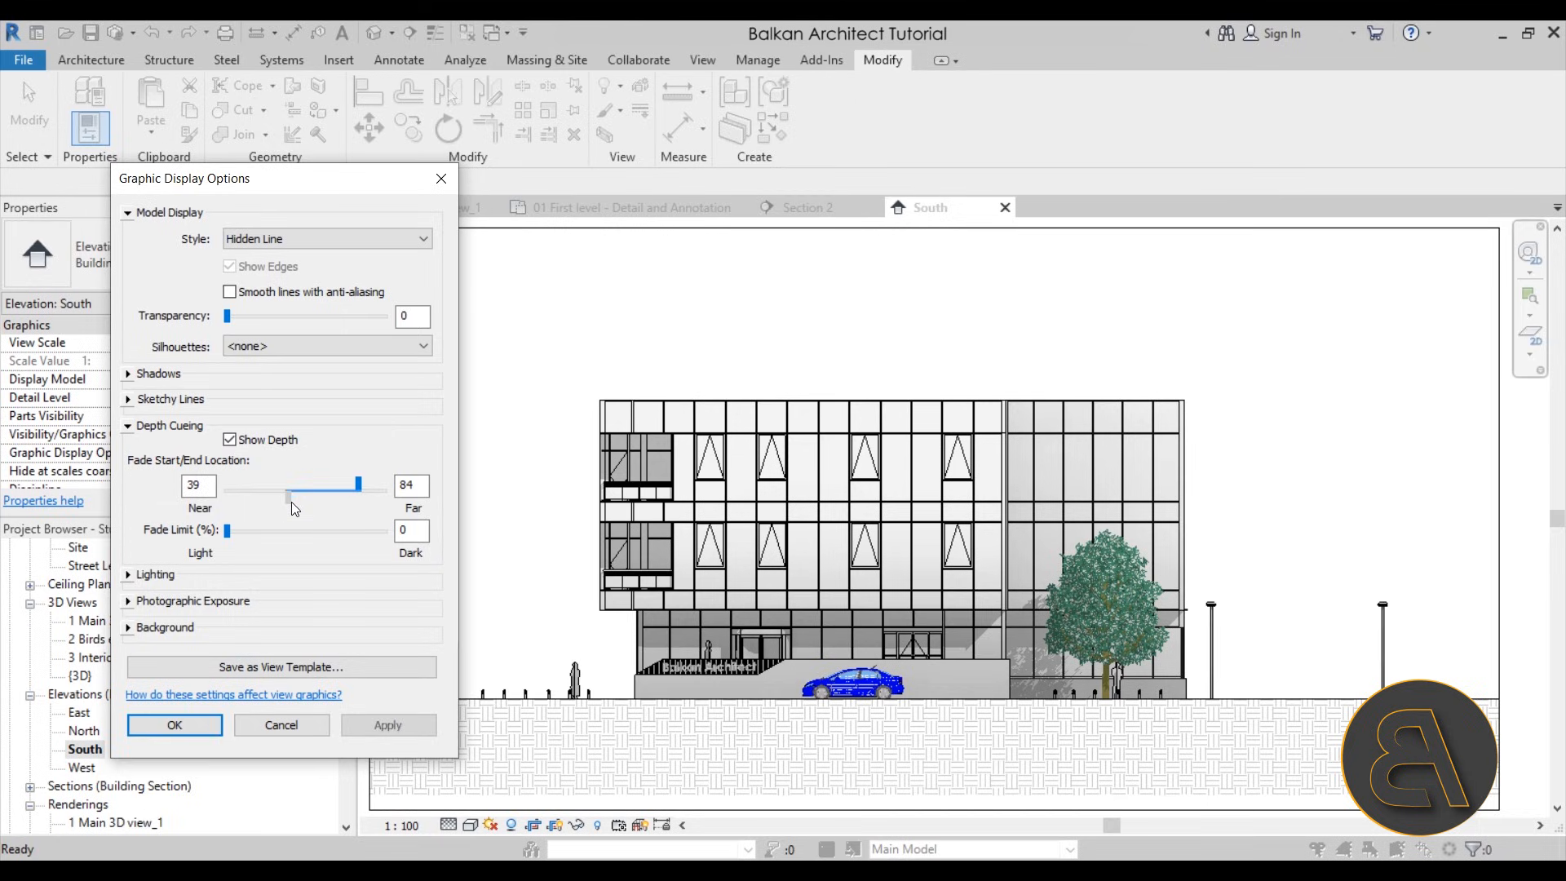
pyautogui.click(398, 721)
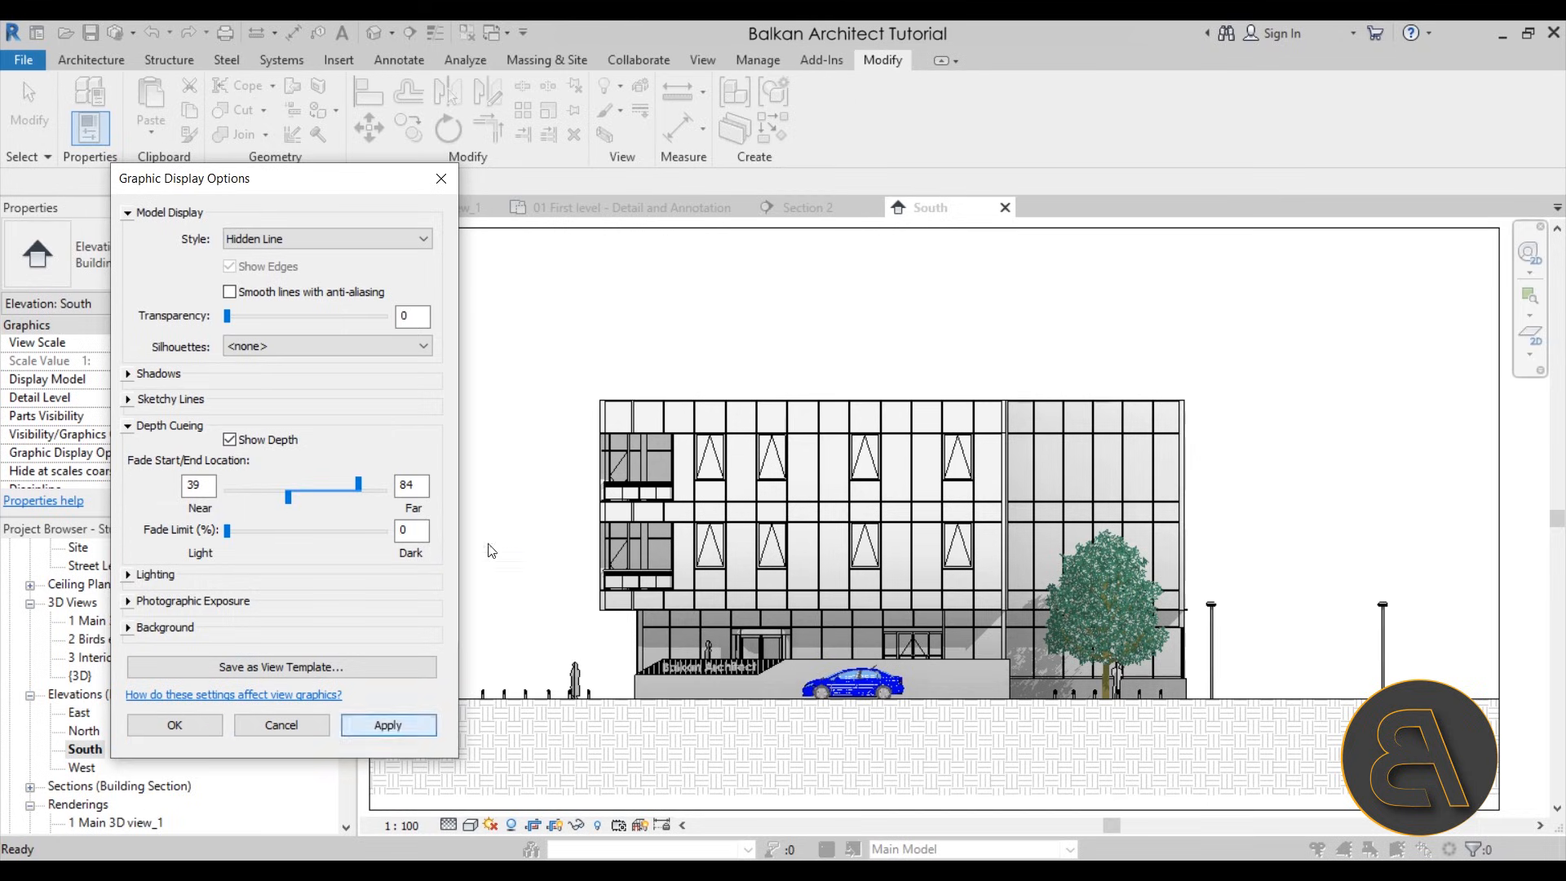
pyautogui.click(369, 488)
pyautogui.click(420, 725)
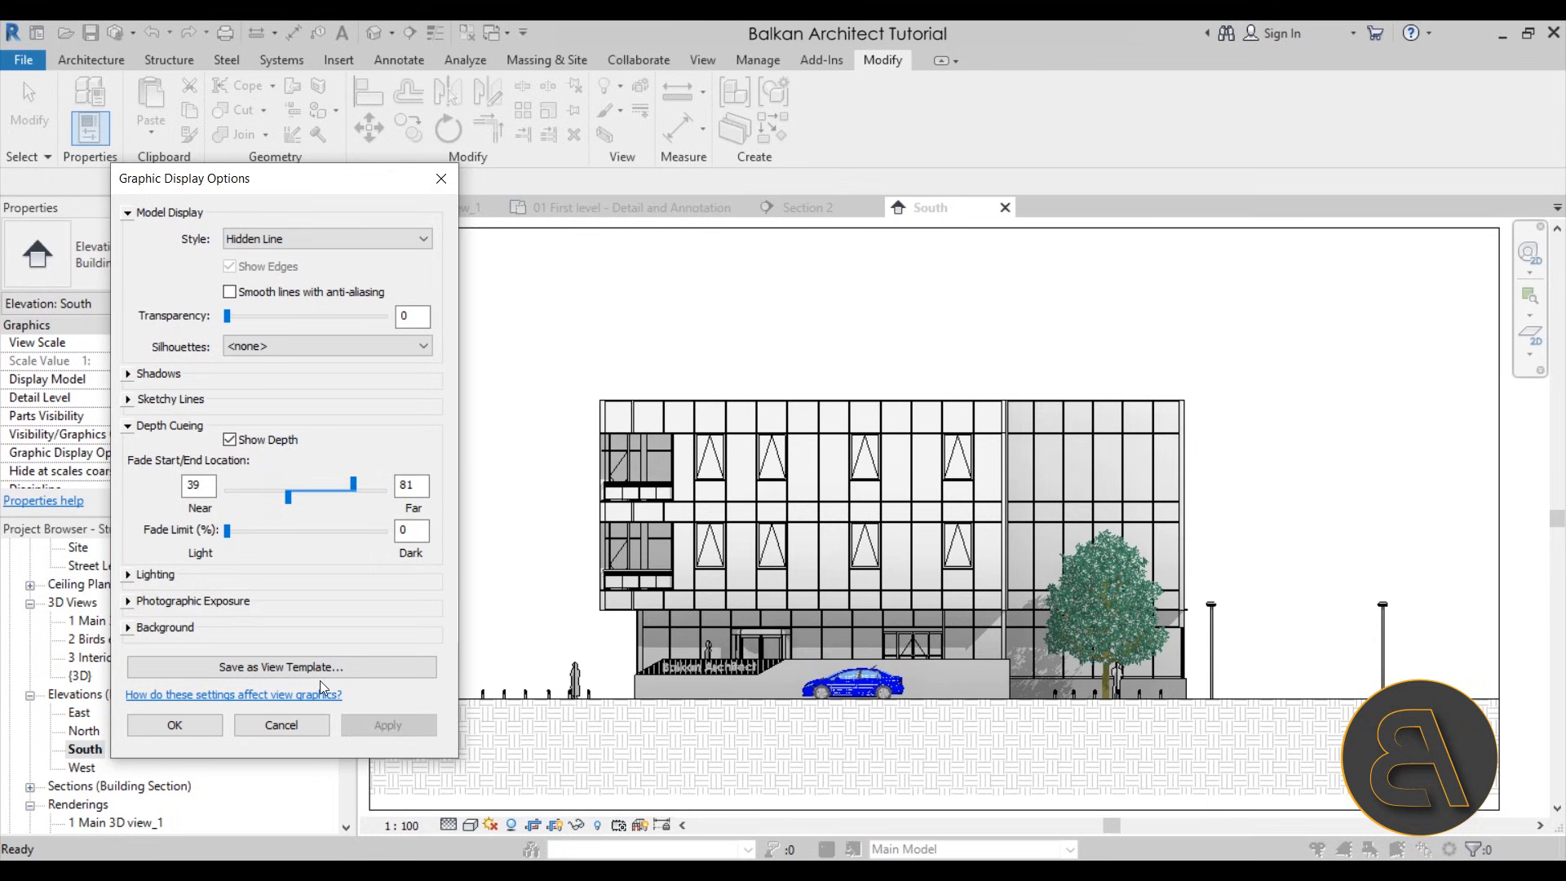
pyautogui.click(175, 728)
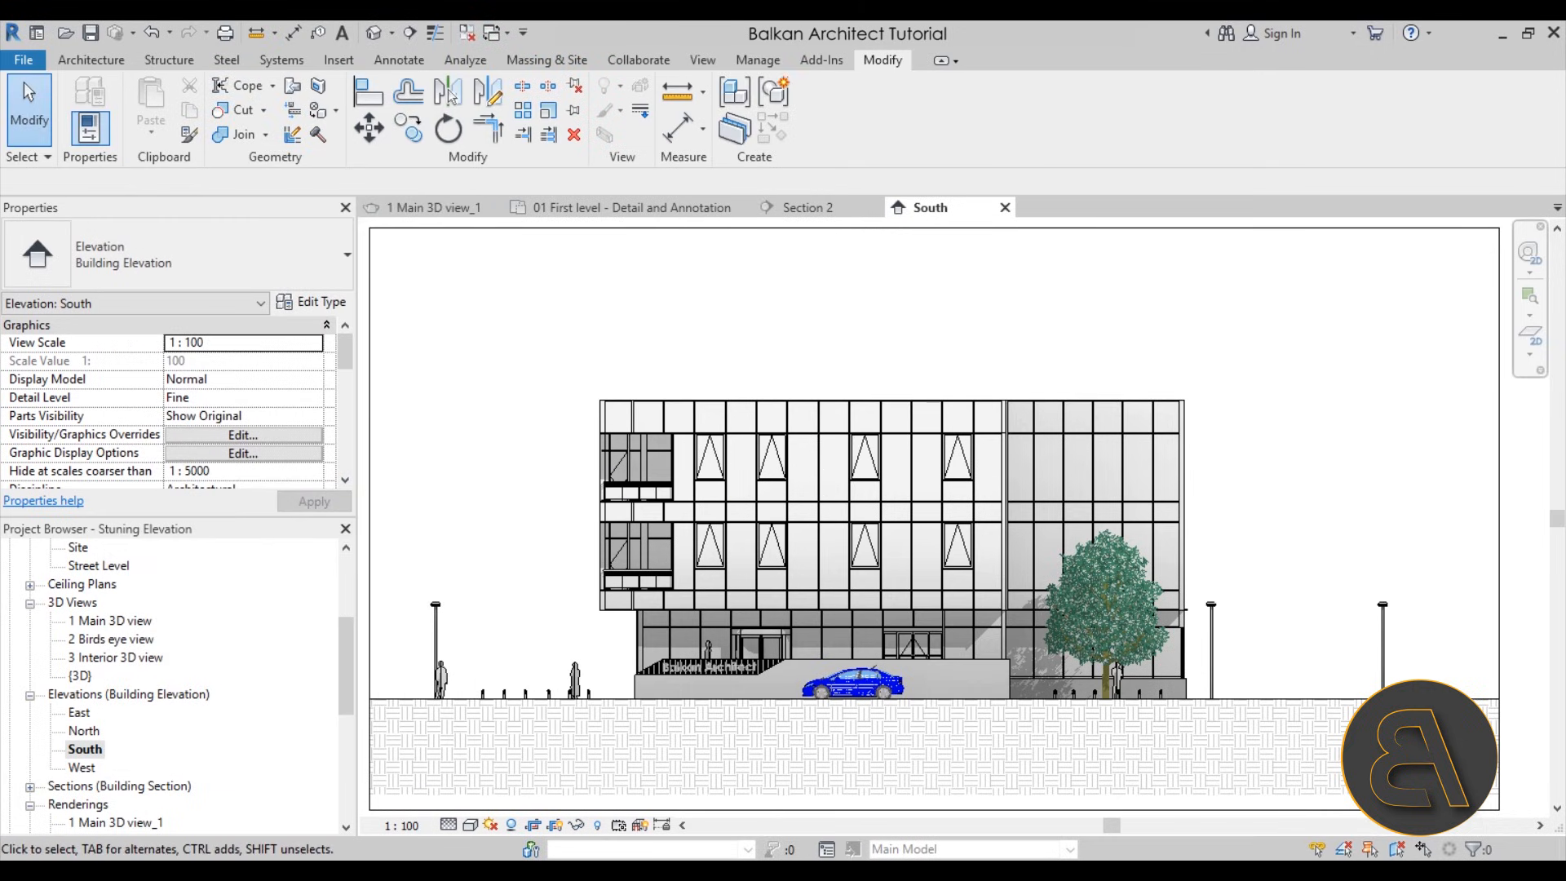
# Review the South elevation's depth cueing settings, leaving them as they are
pyautogui.click(471, 825)
pyautogui.click(538, 669)
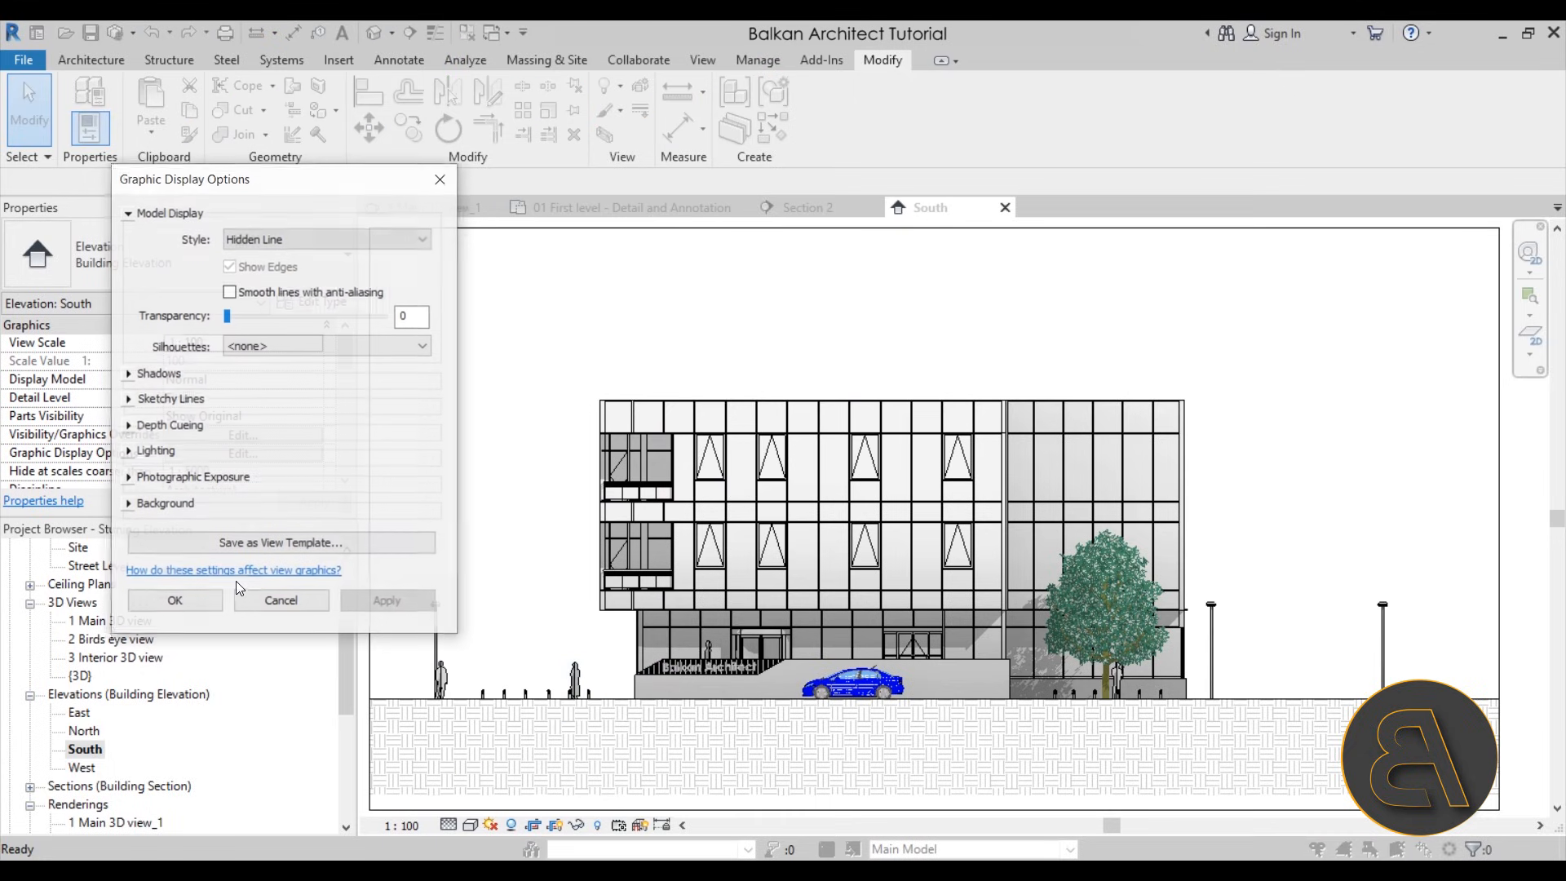
pyautogui.click(128, 426)
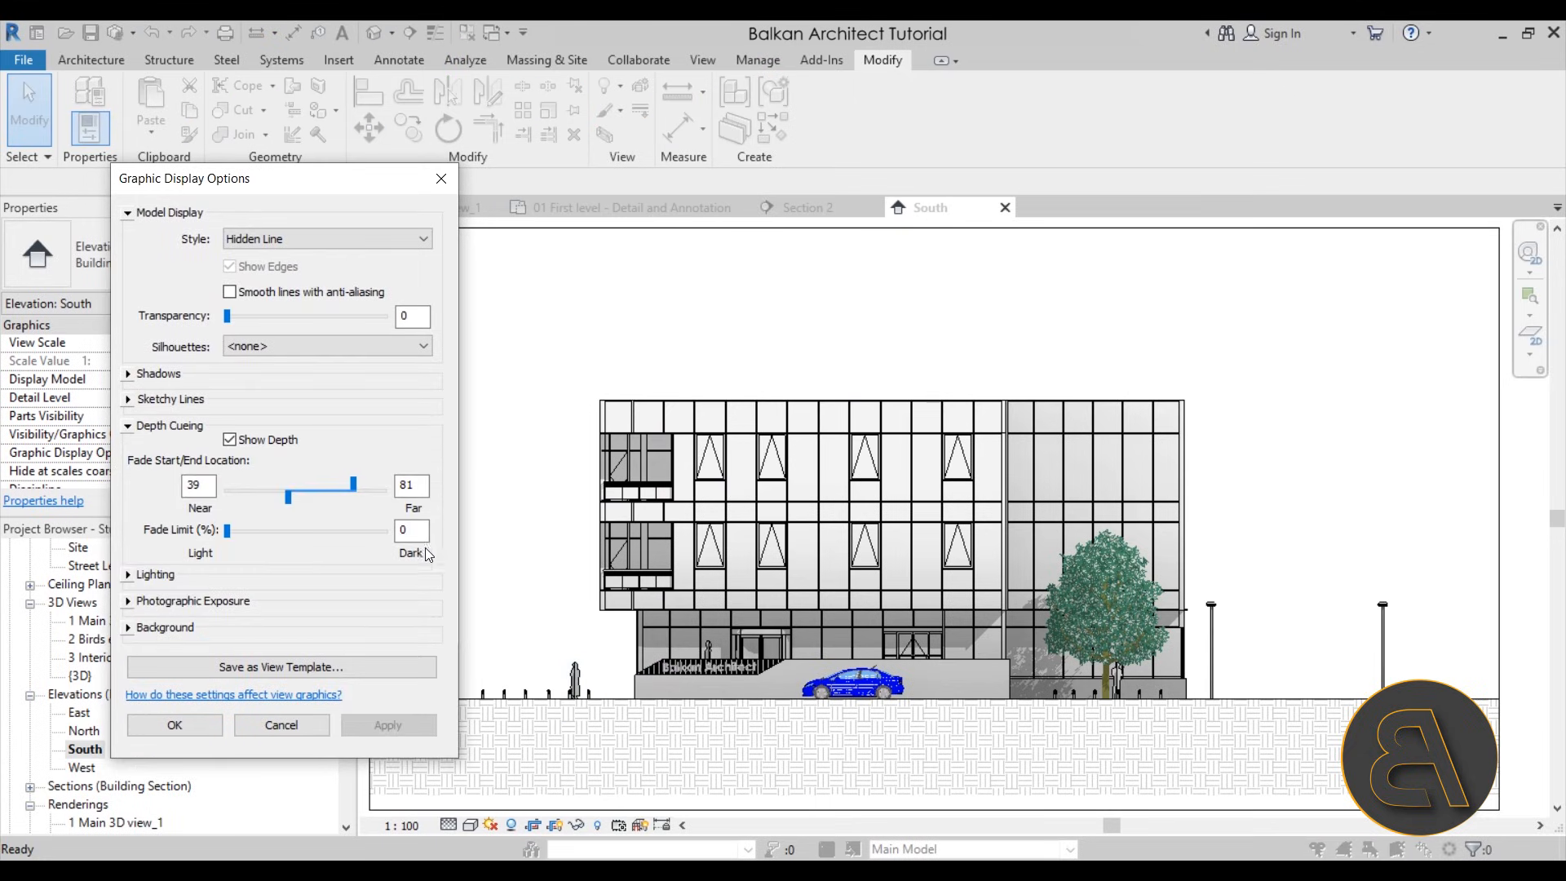
pyautogui.click(175, 725)
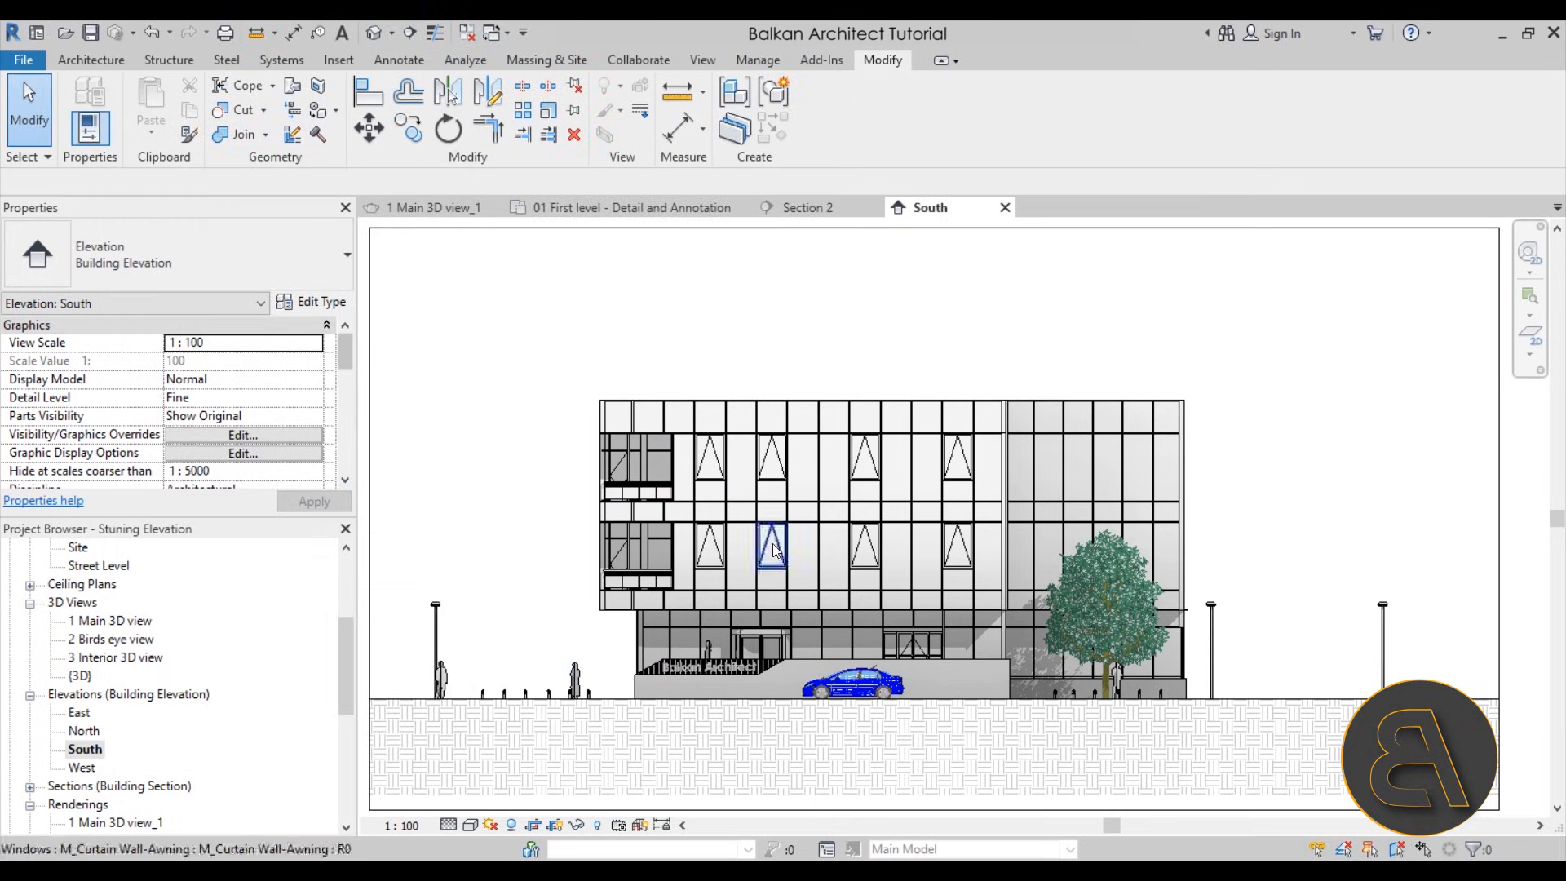
# Set the South elevation's far clipping to Clip without line
pyautogui.scroll(-5, 265, 409)
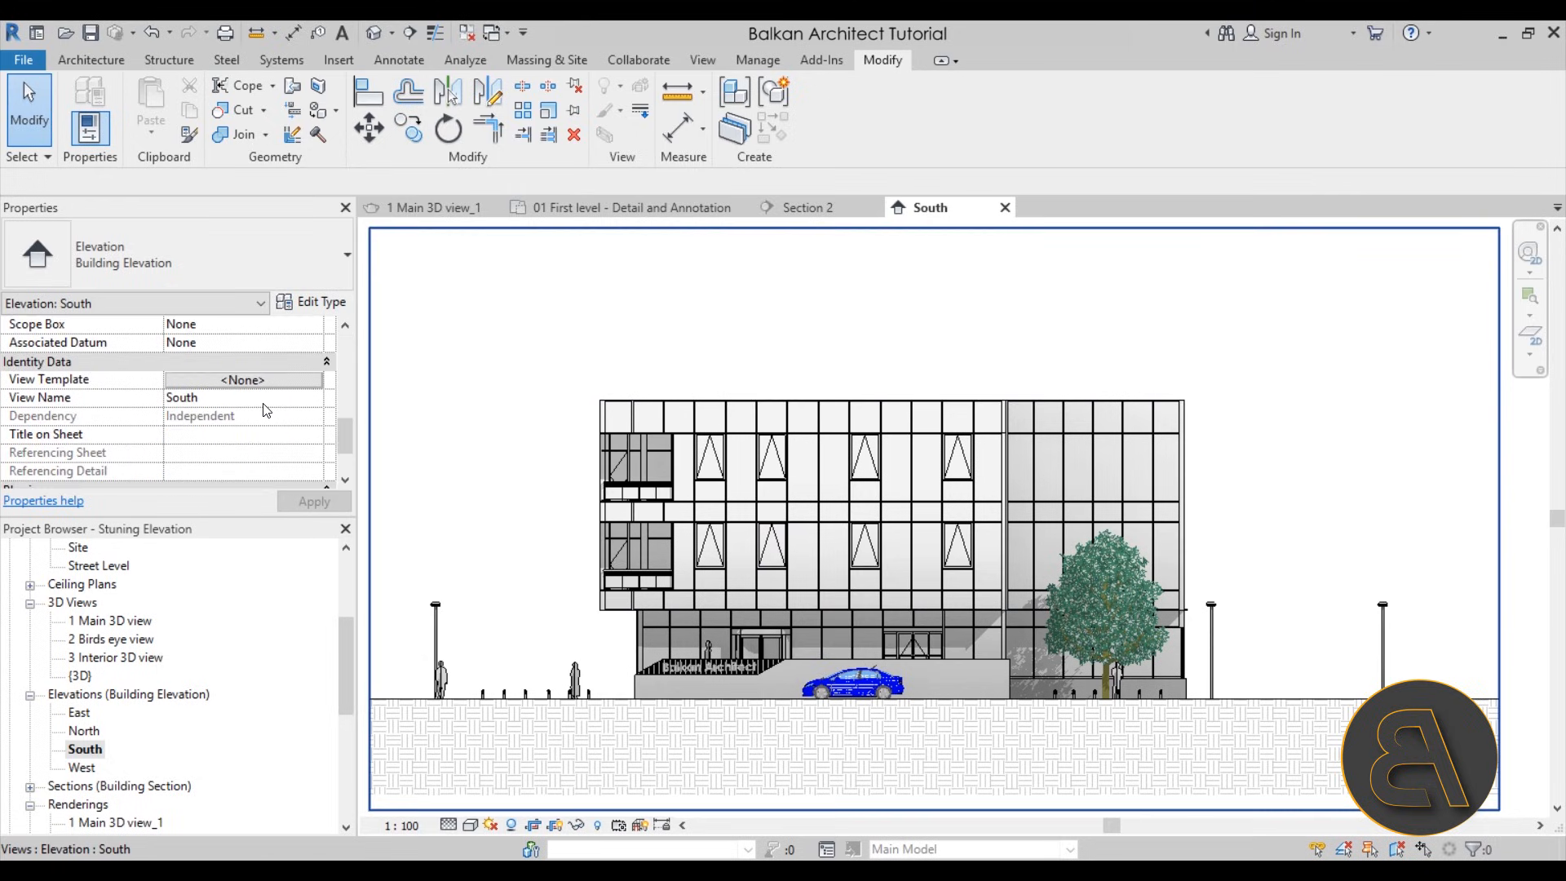
pyautogui.scroll(2, 265, 409)
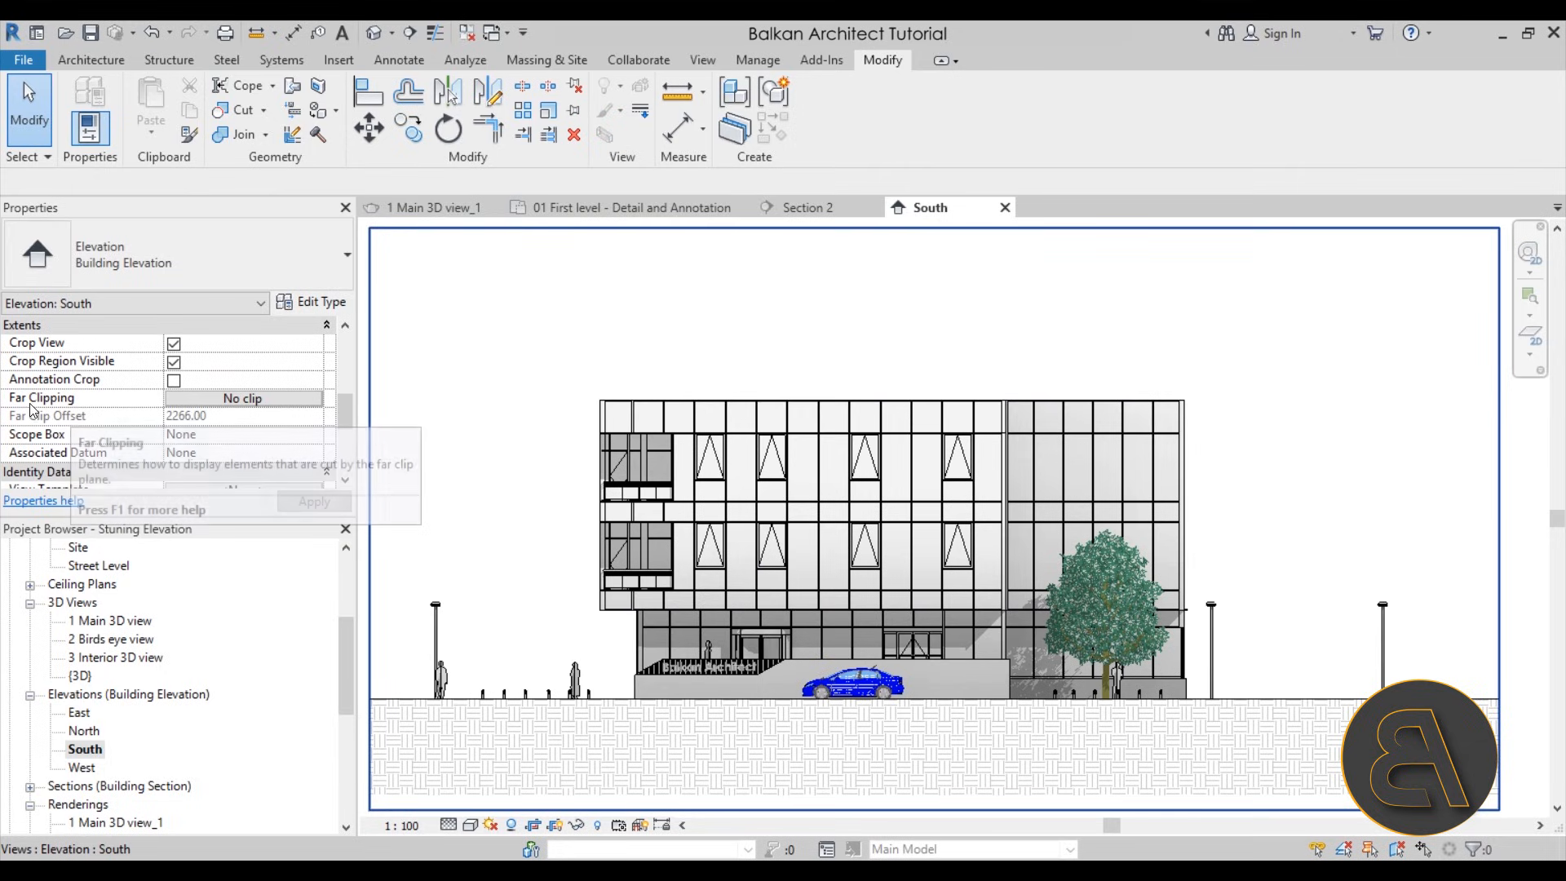
pyautogui.click(198, 399)
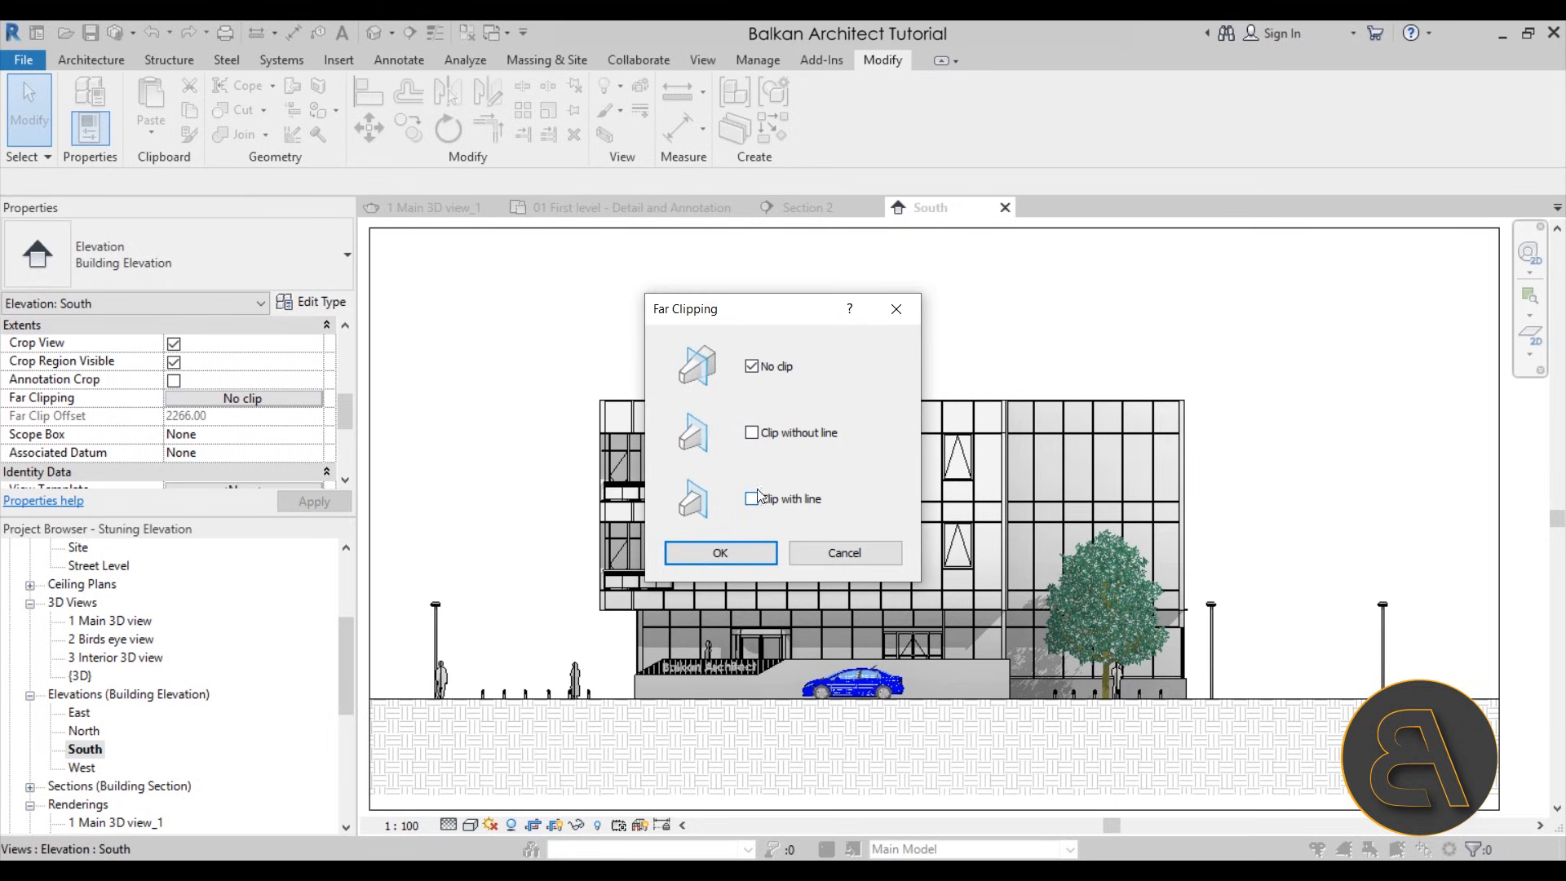
pyautogui.click(731, 560)
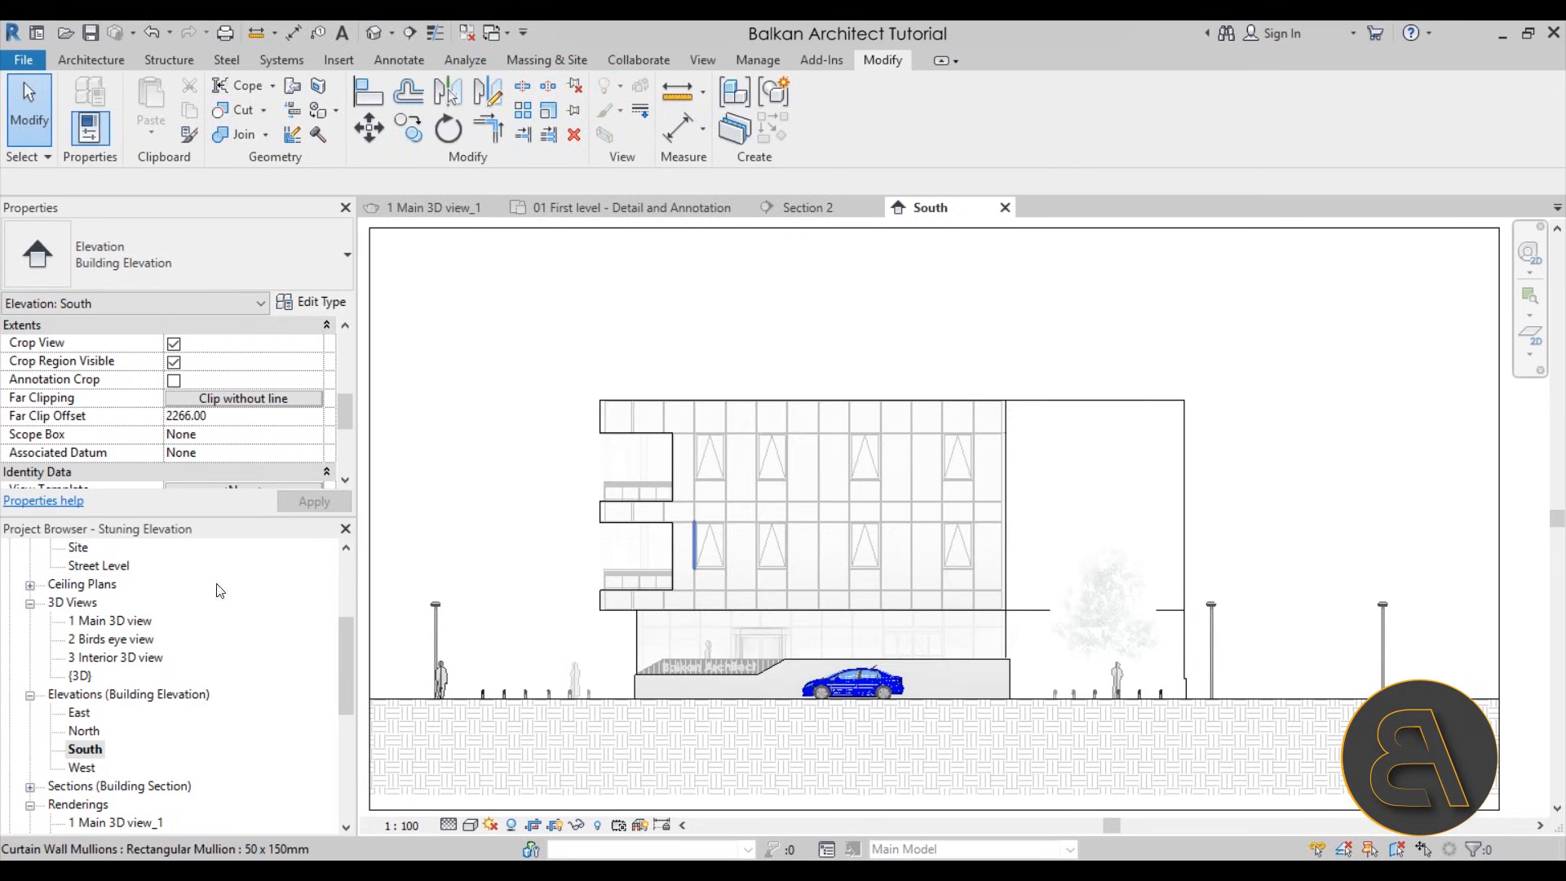
# Open the 00 Ground level floor plan and select the South elevation marker below the street
pyautogui.moveTo(339, 673); pyautogui.dragTo(346, 607)
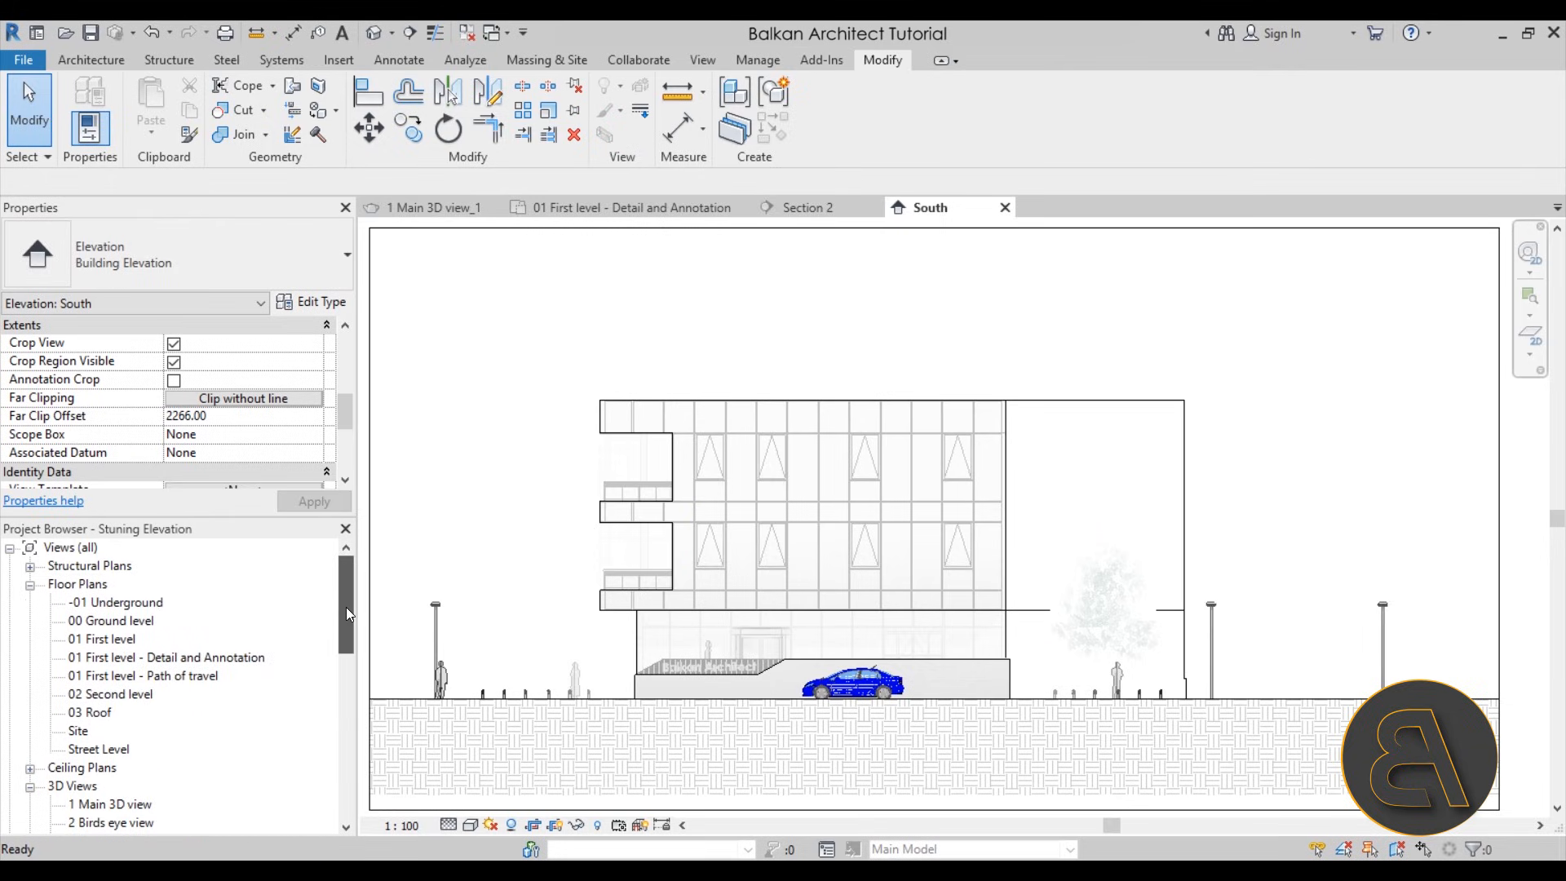
pyautogui.doubleClick(118, 624)
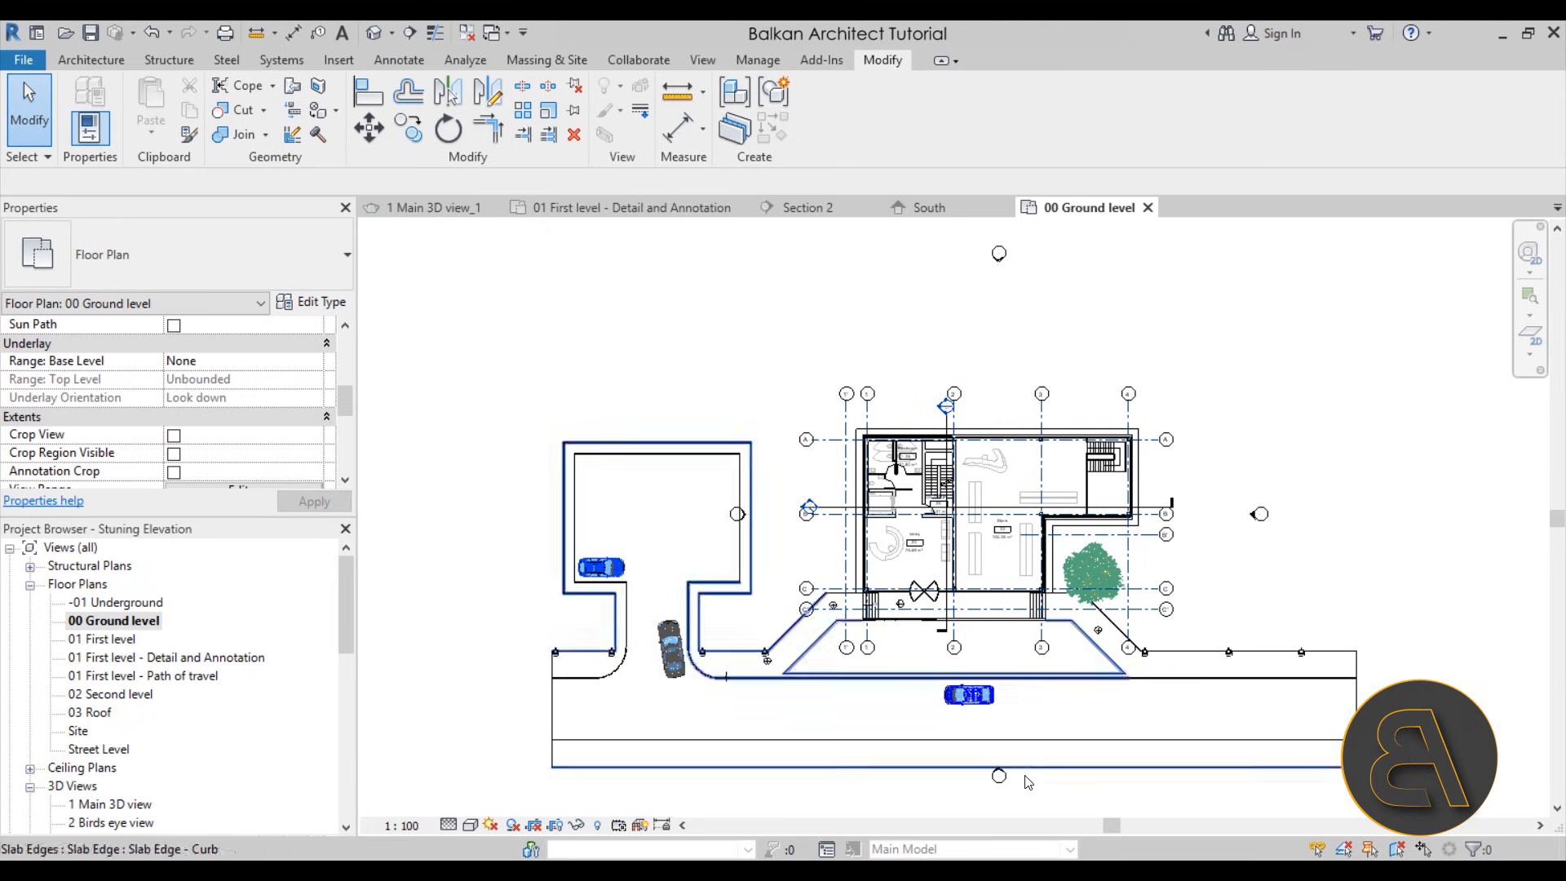
pyautogui.scroll(4, 1028, 782)
pyautogui.click(948, 765)
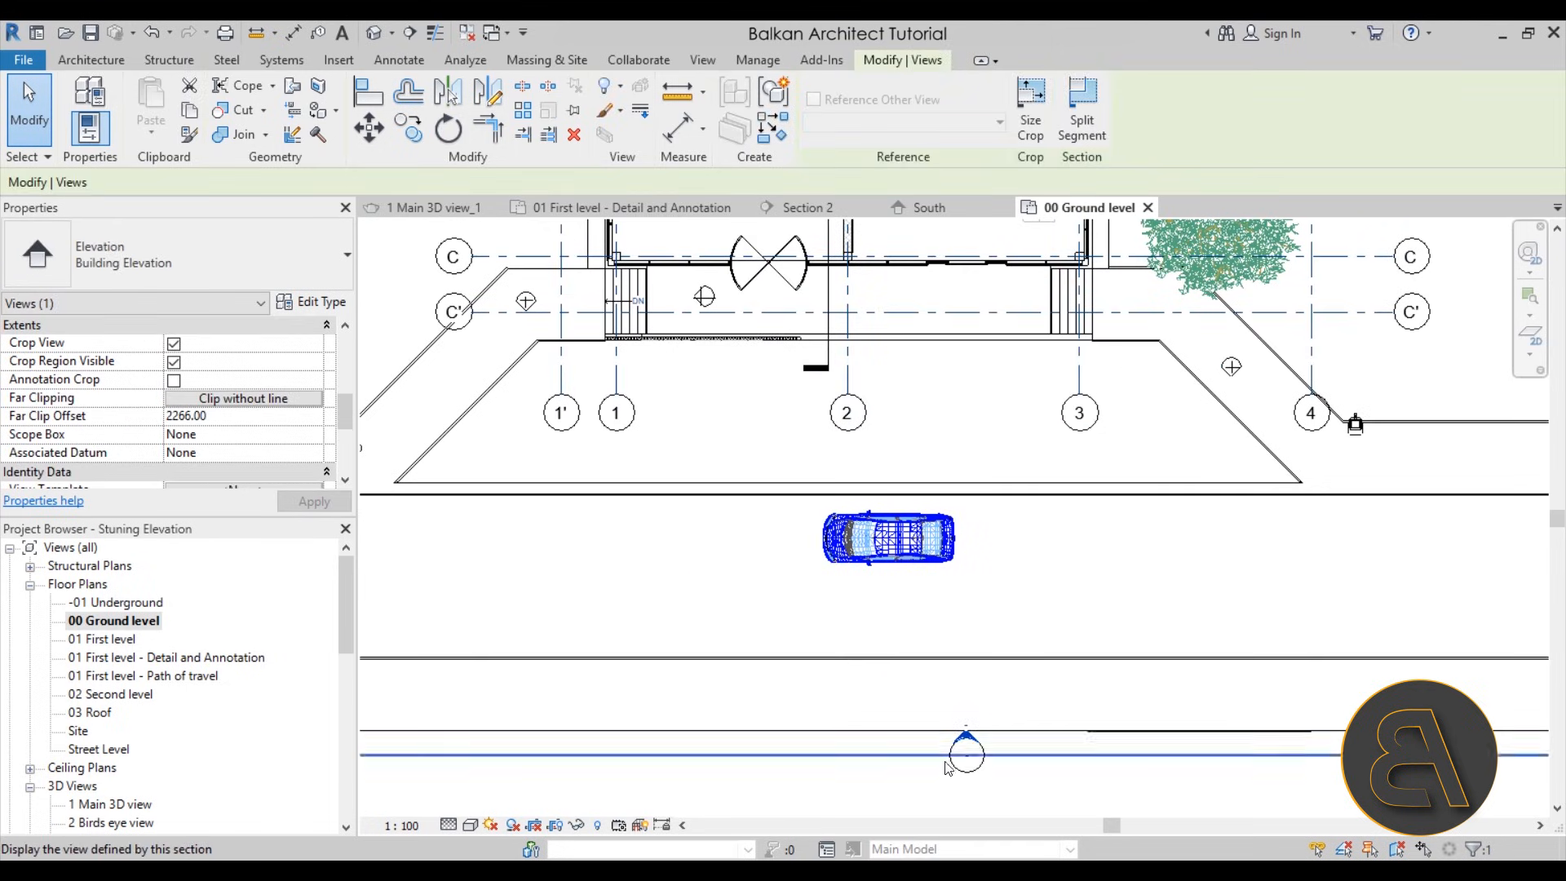
# Extend the South elevation's far clip plane to just behind the building's rear wall, an offset of about 3389.20
pyautogui.scroll(-4, 948, 765)
pyautogui.moveTo(909, 574); pyautogui.dragTo(908, 353)
pyautogui.moveTo(908, 471); pyautogui.dragTo(899, 359)
pyautogui.scroll(4, 909, 473)
pyautogui.scroll(-4, 902, 466)
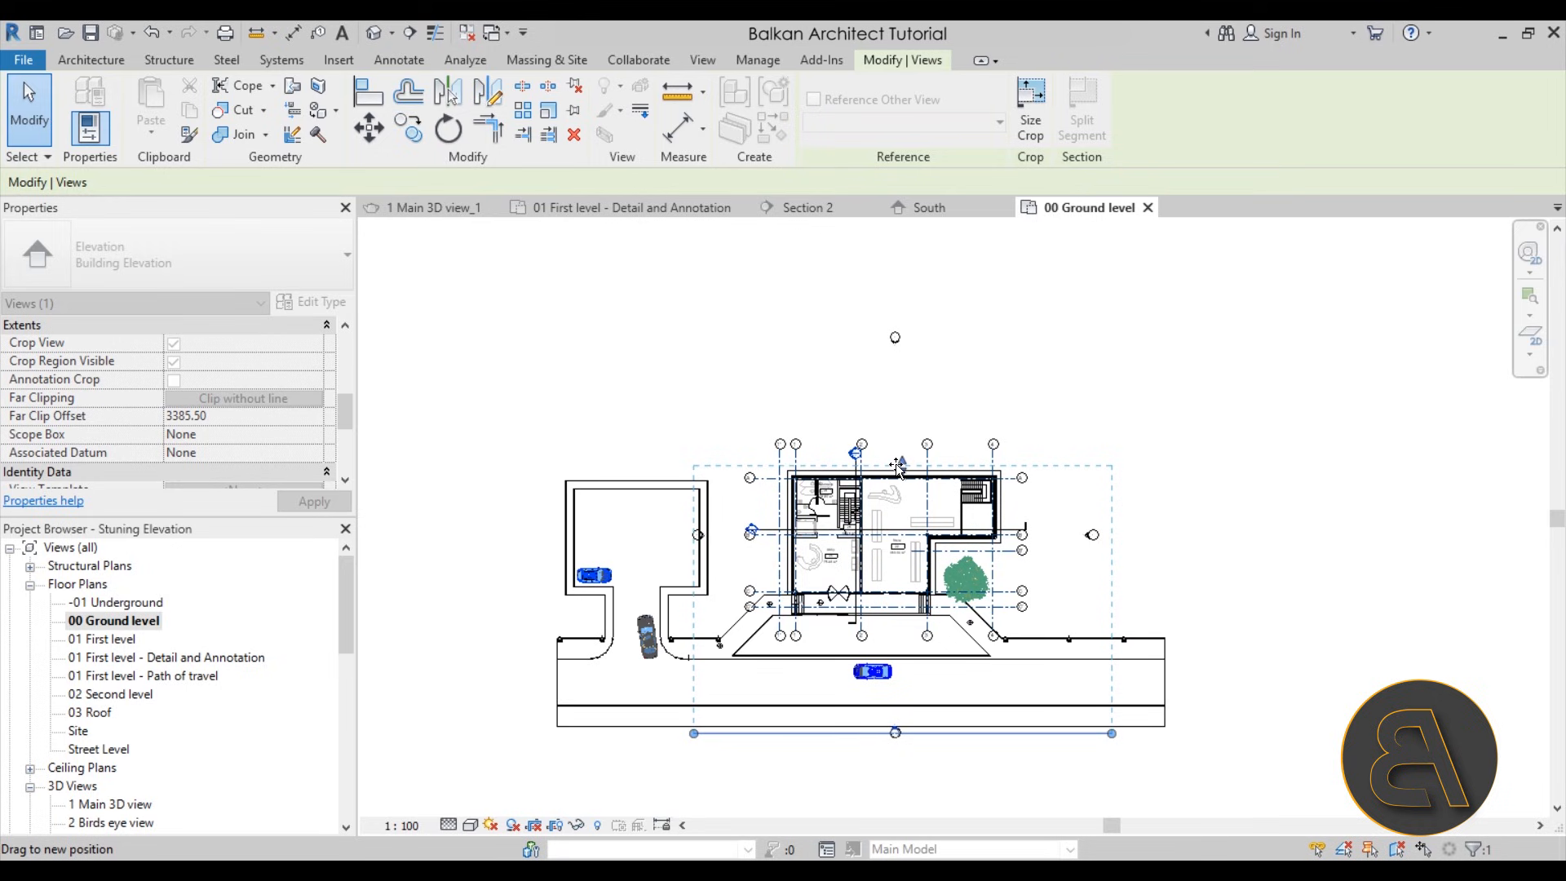
pyautogui.moveTo(896, 465); pyautogui.dragTo(896, 464)
pyautogui.scroll(3, 895, 464)
pyautogui.scroll(-2, 895, 463)
pyautogui.moveTo(895, 455); pyautogui.dragTo(917, 406, button='middle')
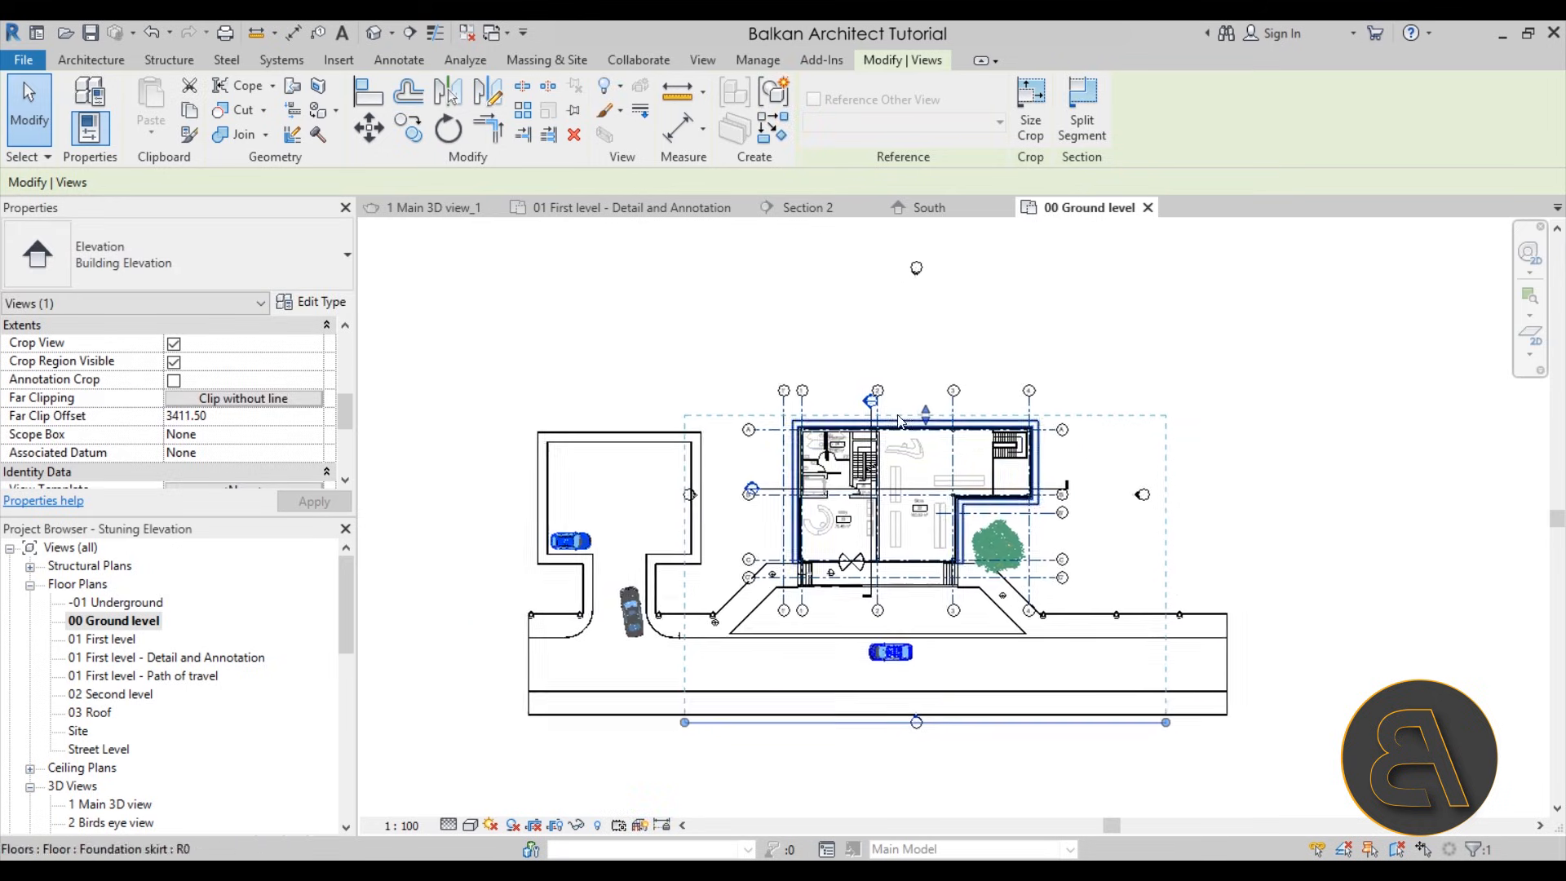
pyautogui.scroll(3, 900, 421)
pyautogui.moveTo(941, 418); pyautogui.dragTo(940, 417)
pyautogui.click(475, 827)
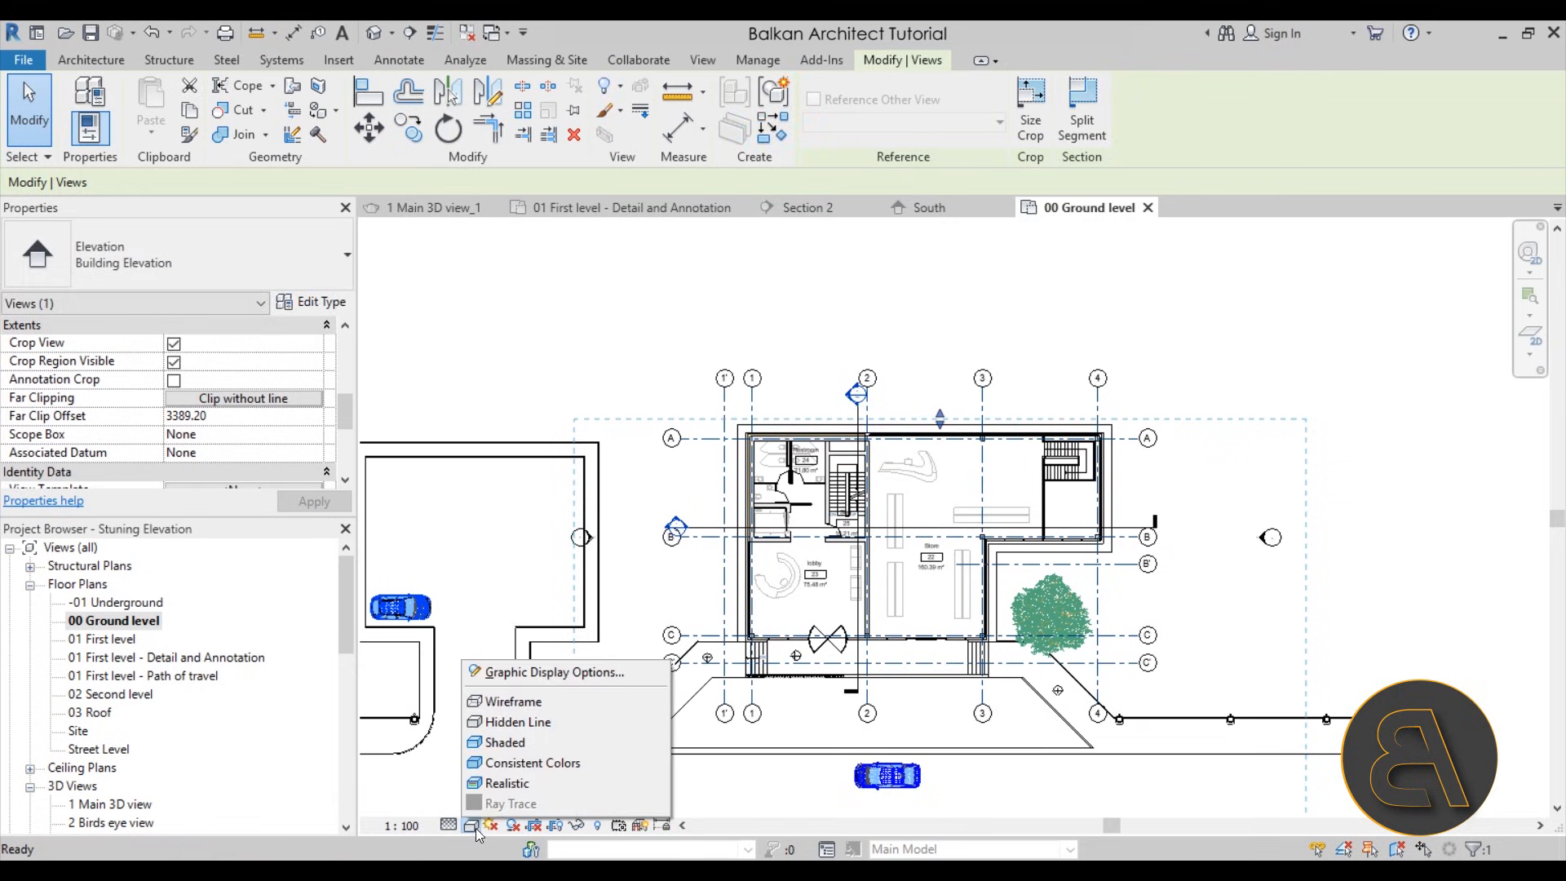
pyautogui.click(540, 668)
pyautogui.click(129, 425)
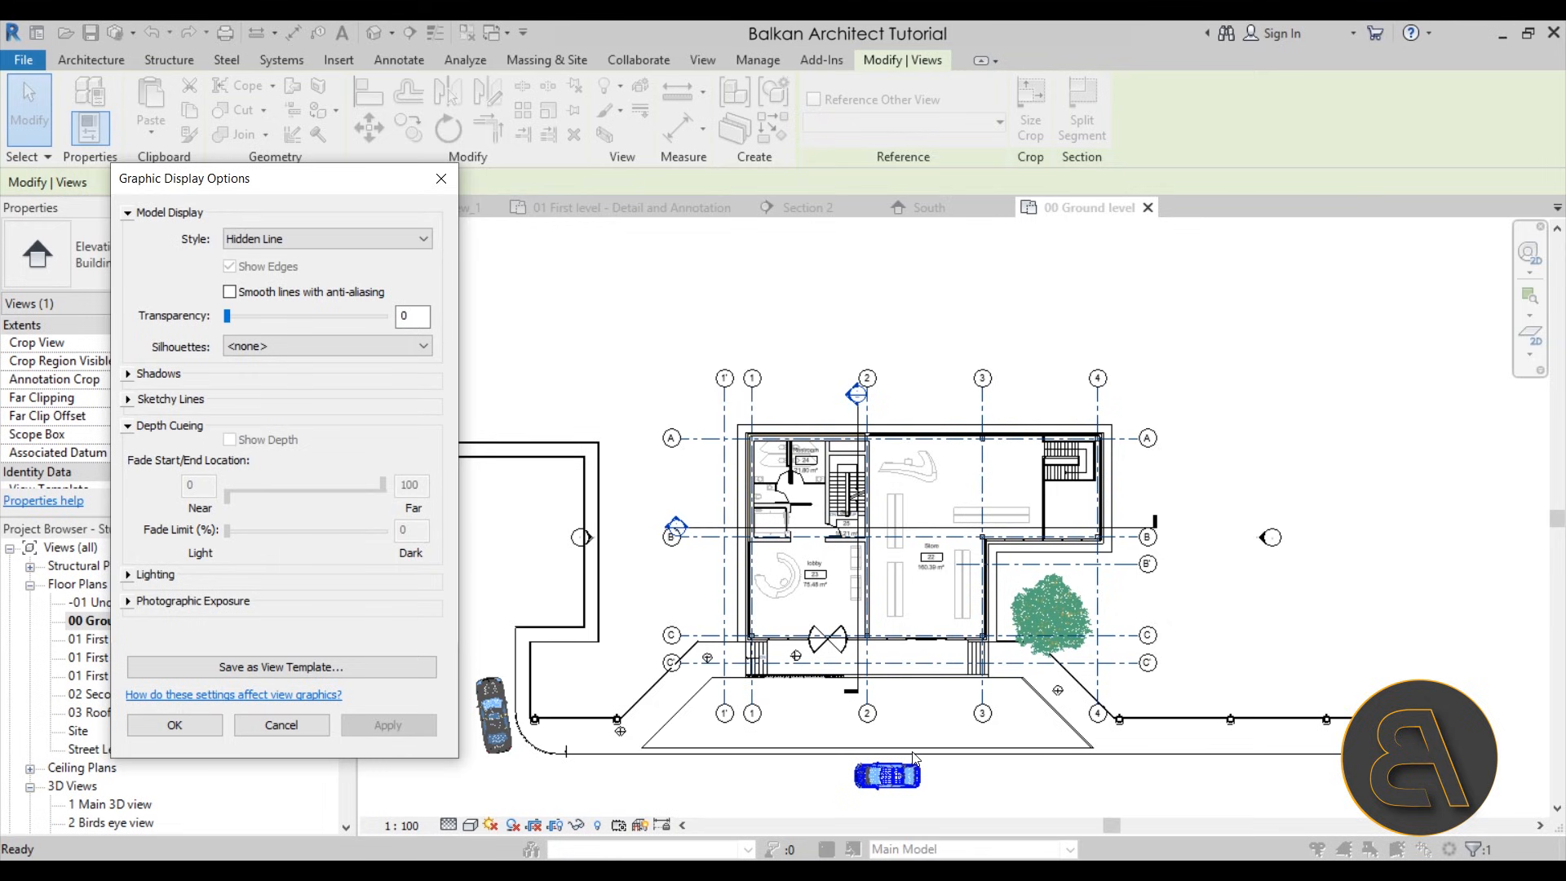
pyautogui.click(442, 177)
pyautogui.click(655, 326)
# Check the South elevation's clip extents on the plan, and open the South view from its marker
pyautogui.scroll(-2, 898, 411)
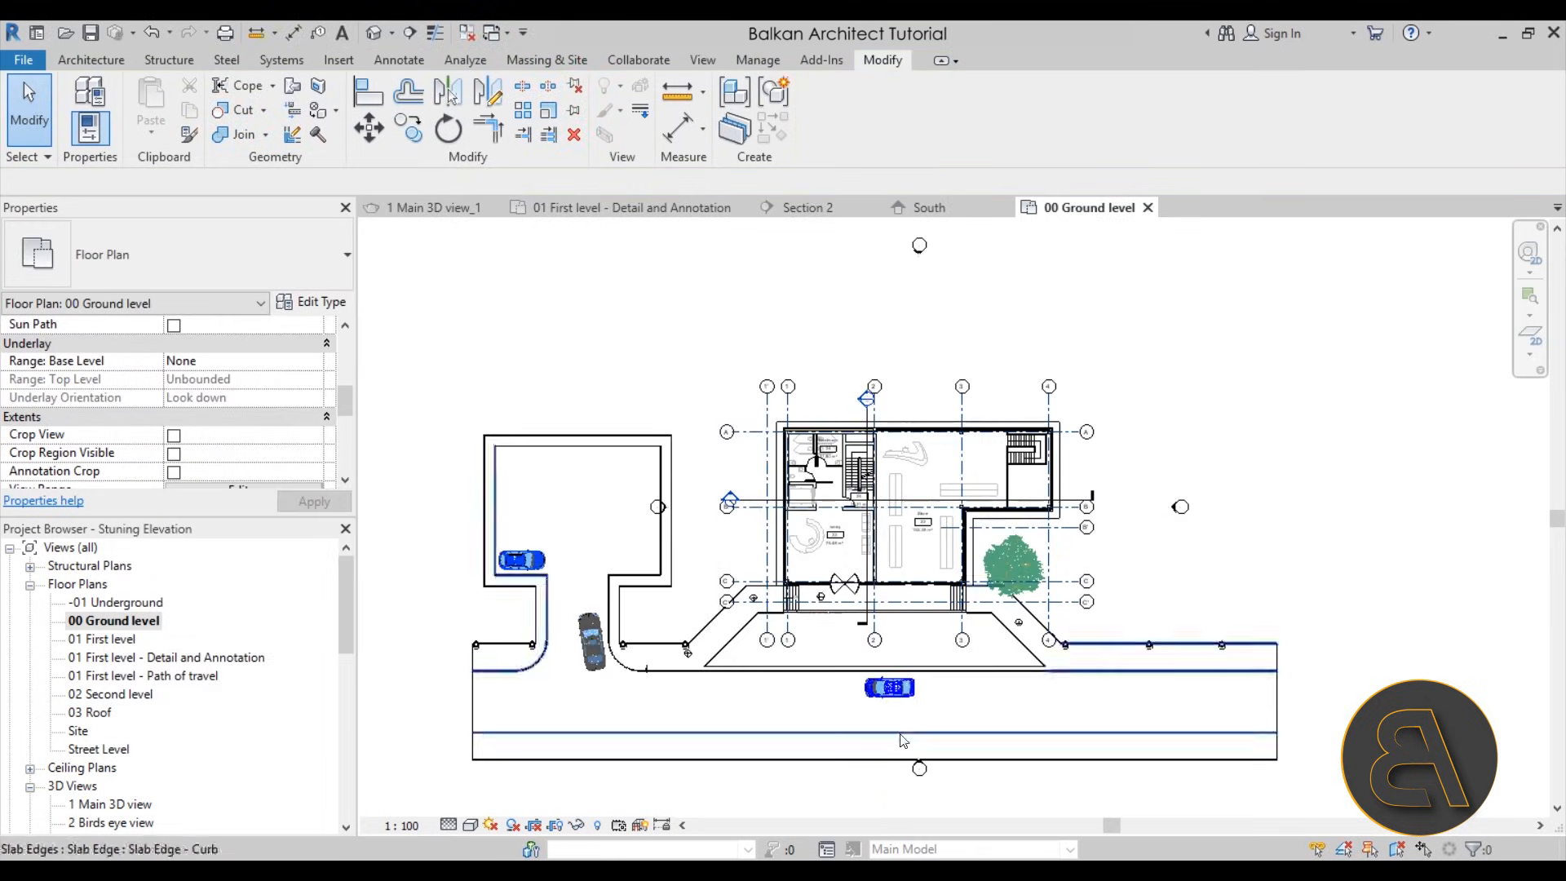
pyautogui.click(920, 763)
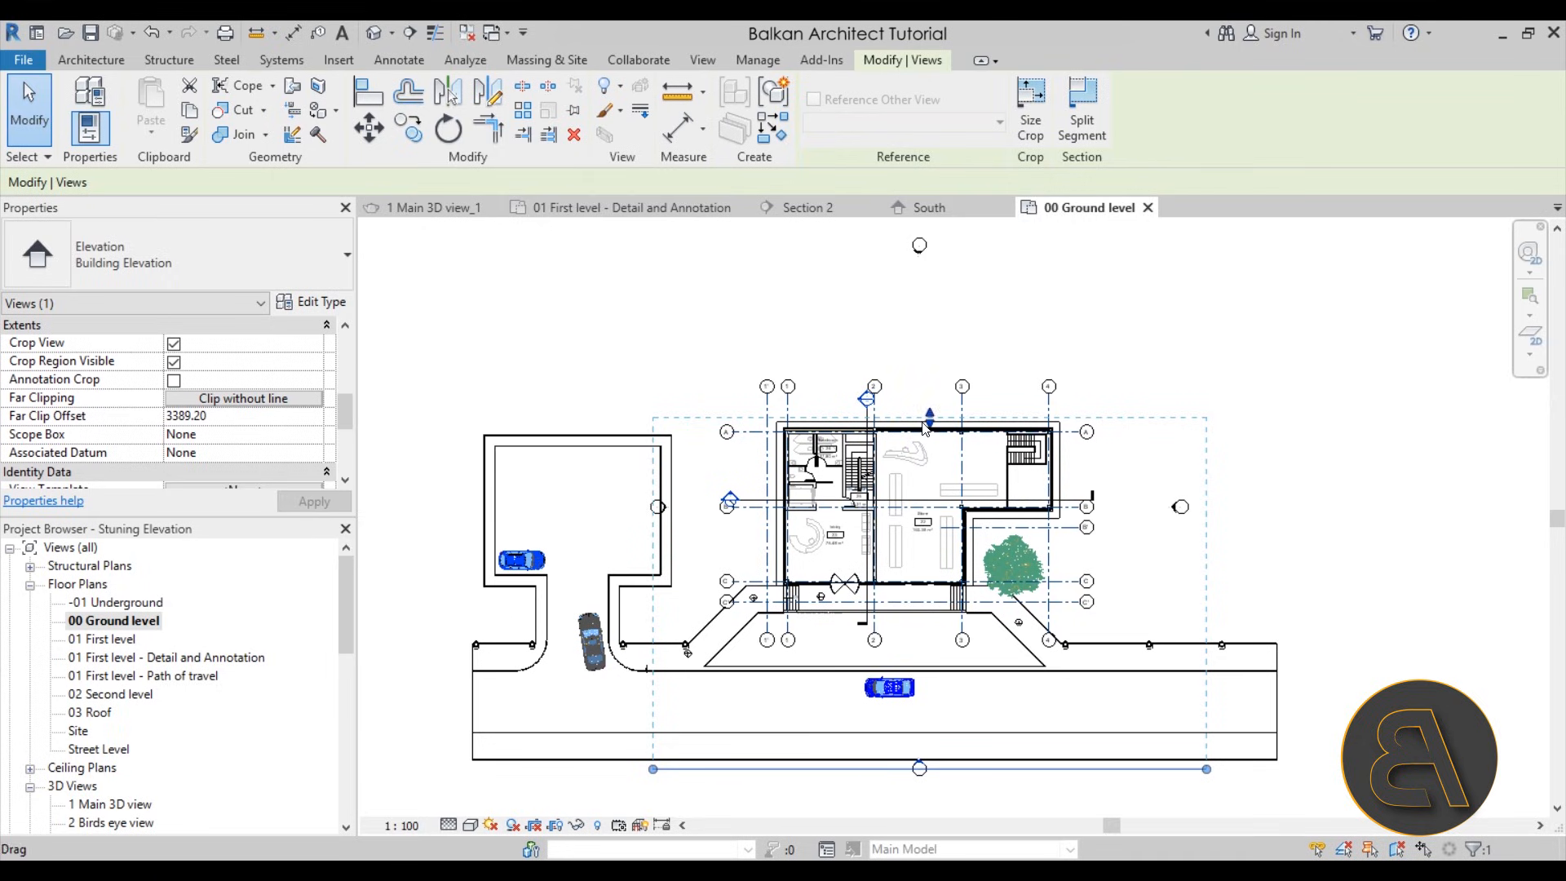
pyautogui.click(693, 801)
pyautogui.doubleClick(918, 765)
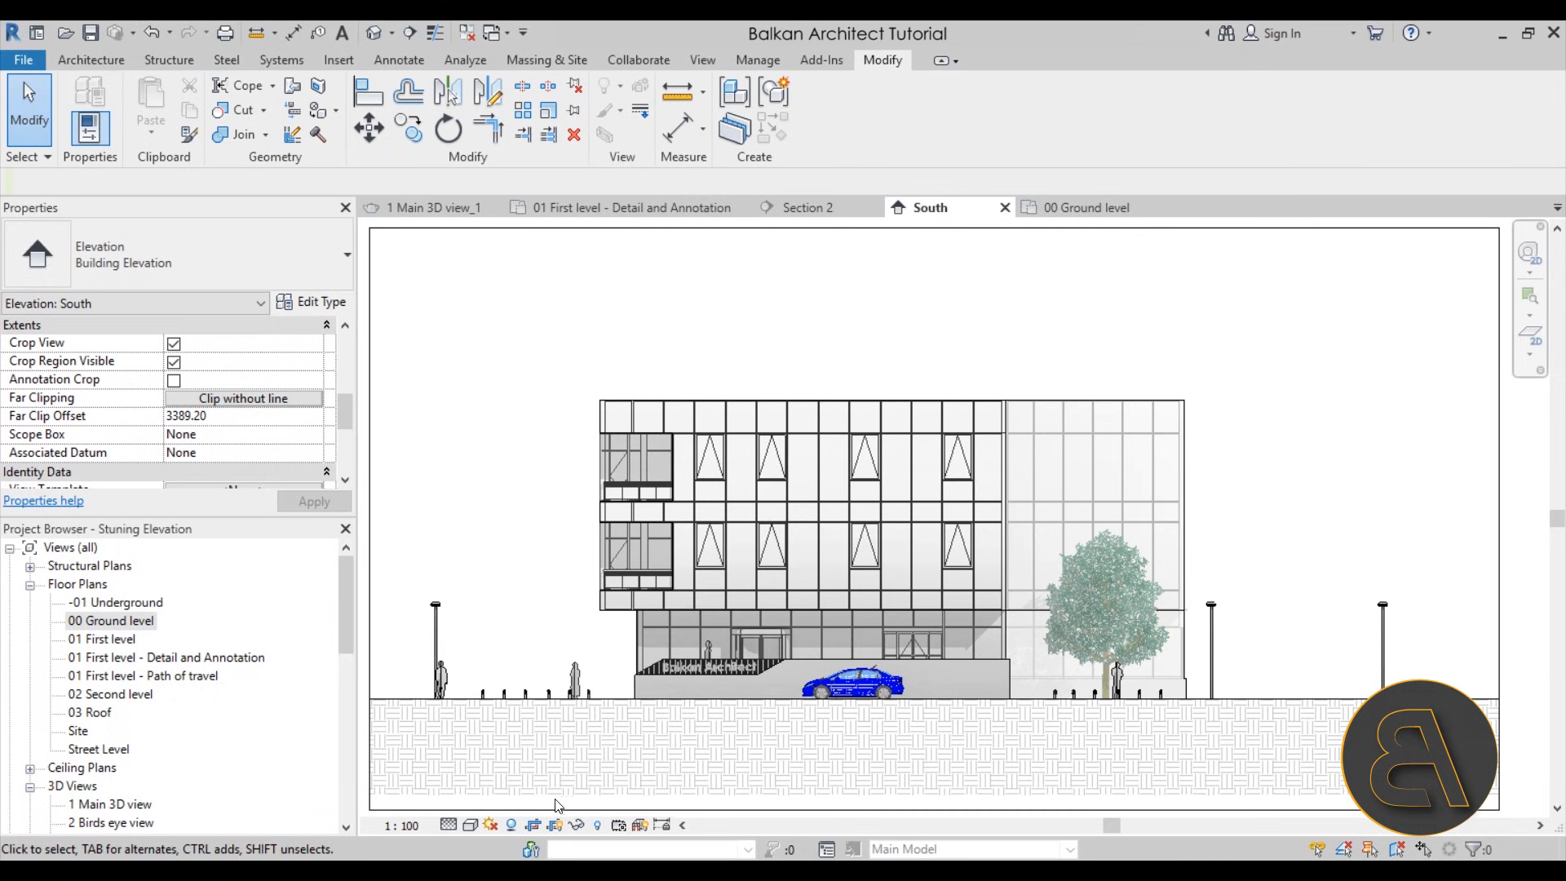
# Set the South elevation's depth cueing fade end to 100 and apply it
pyautogui.click(471, 824)
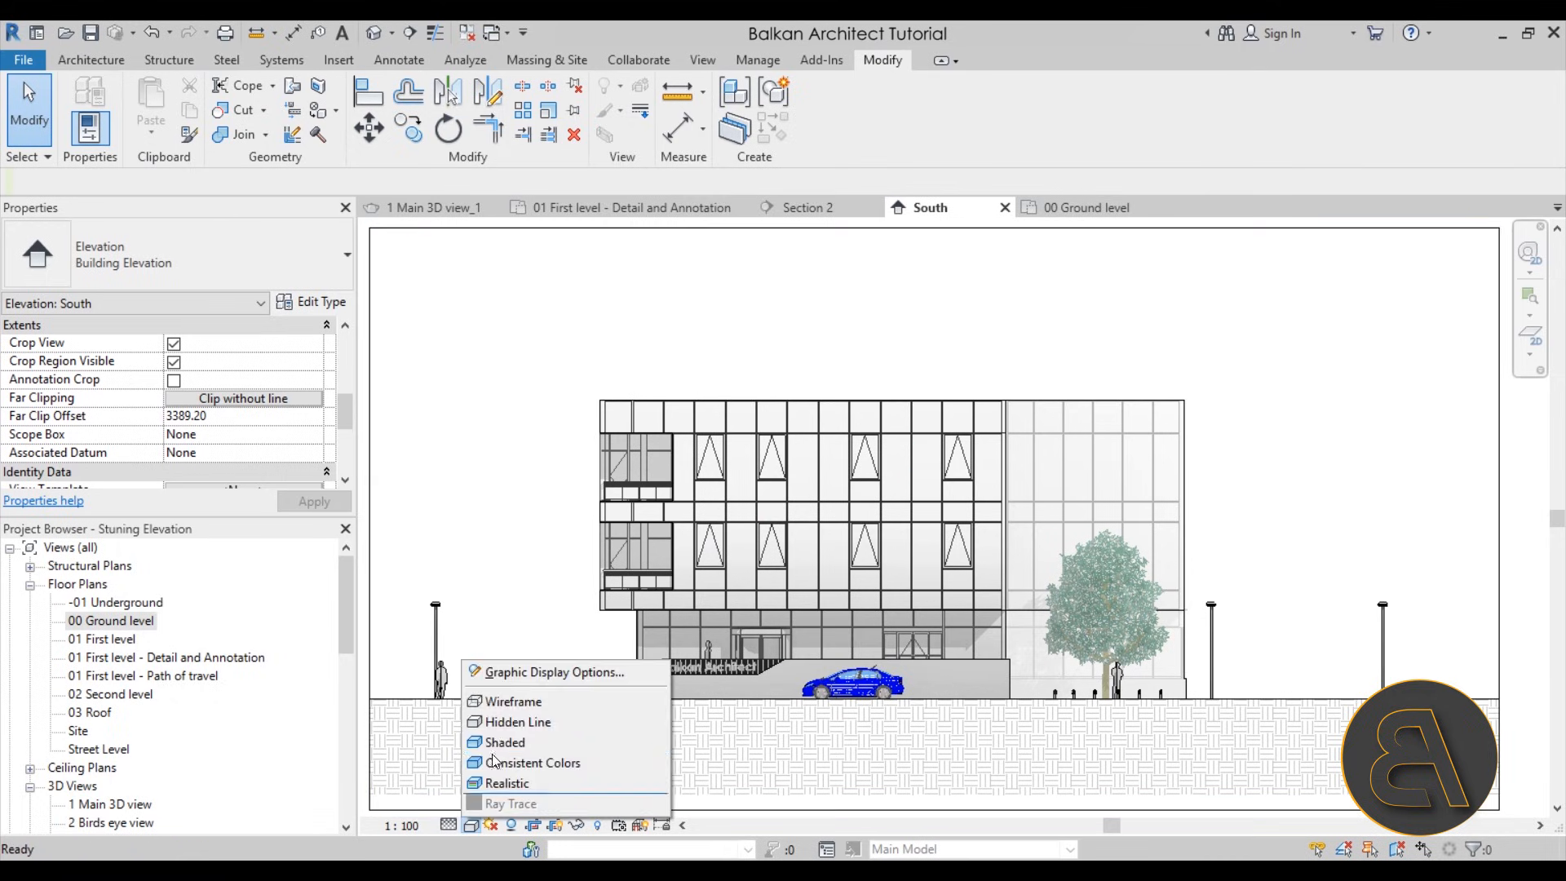
pyautogui.click(522, 671)
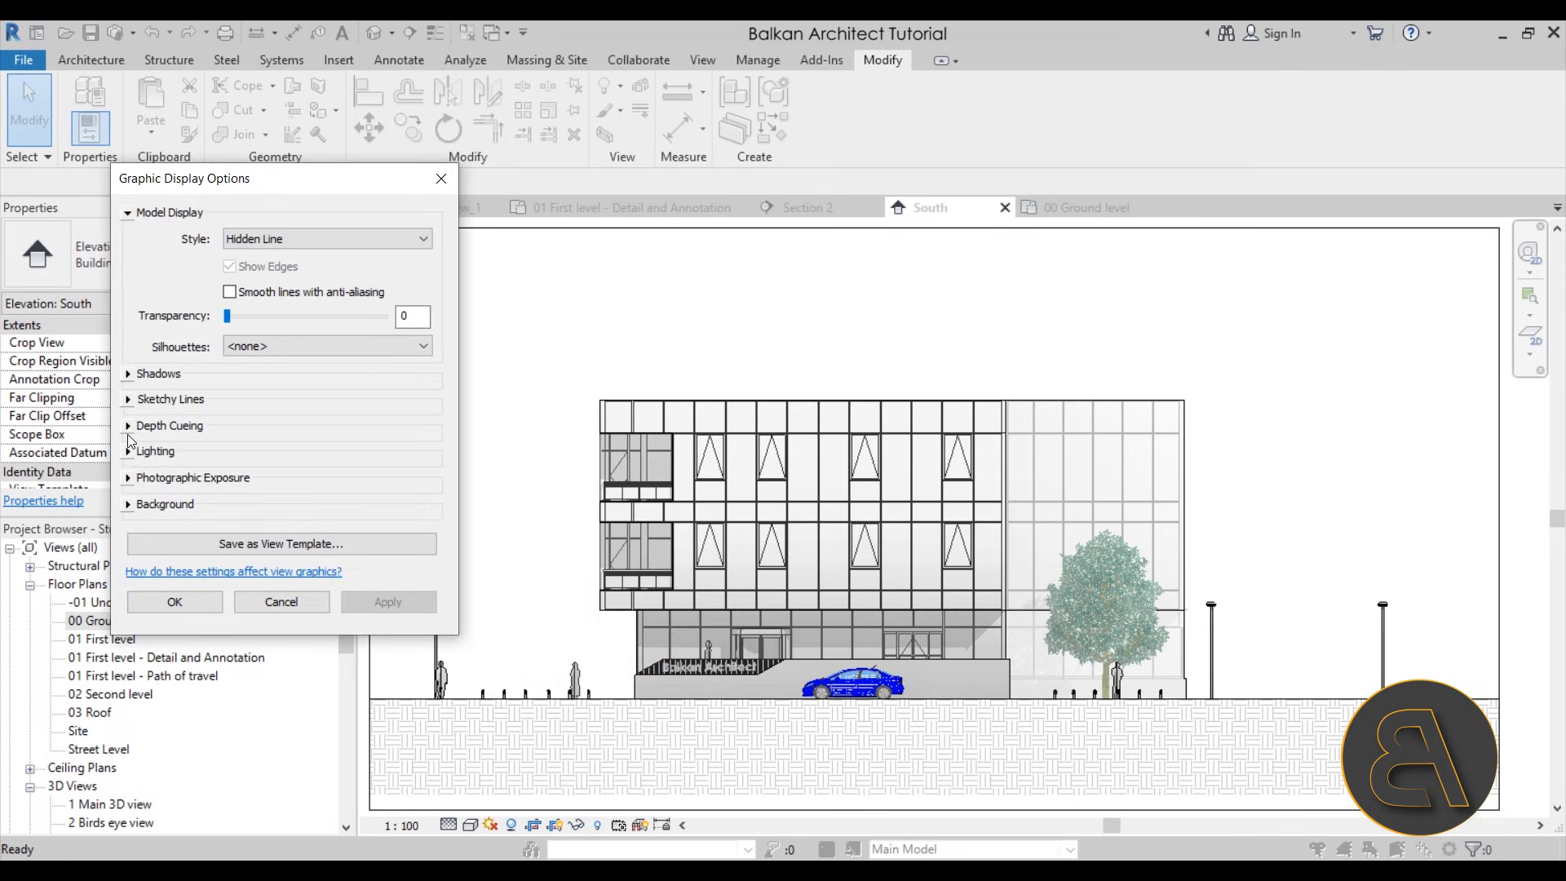
pyautogui.click(128, 425)
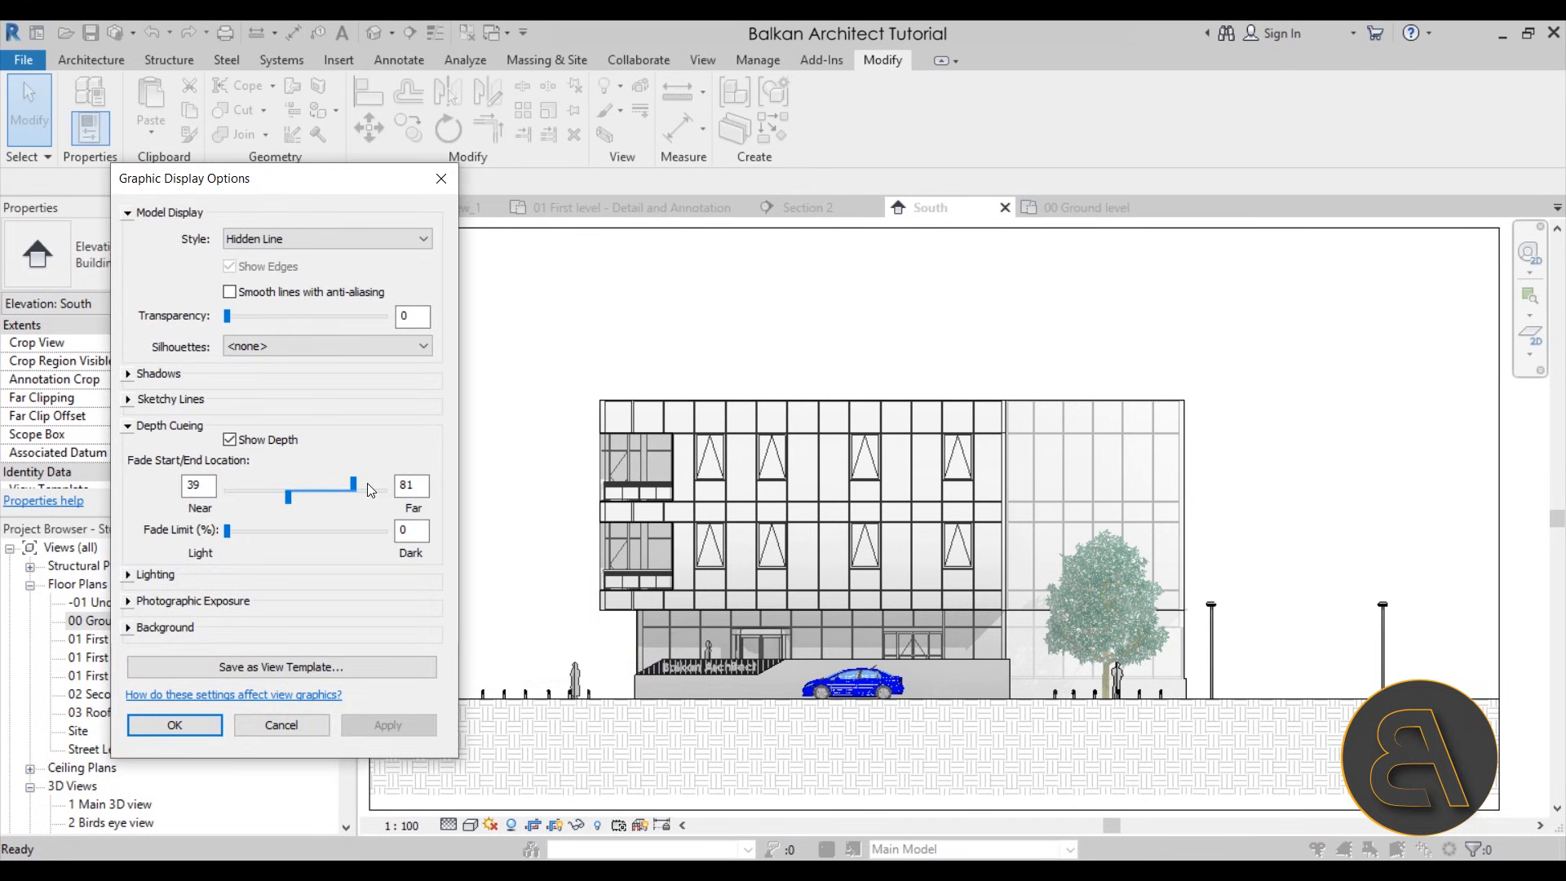
pyautogui.moveTo(371, 490); pyautogui.dragTo(376, 487)
pyautogui.click(406, 723)
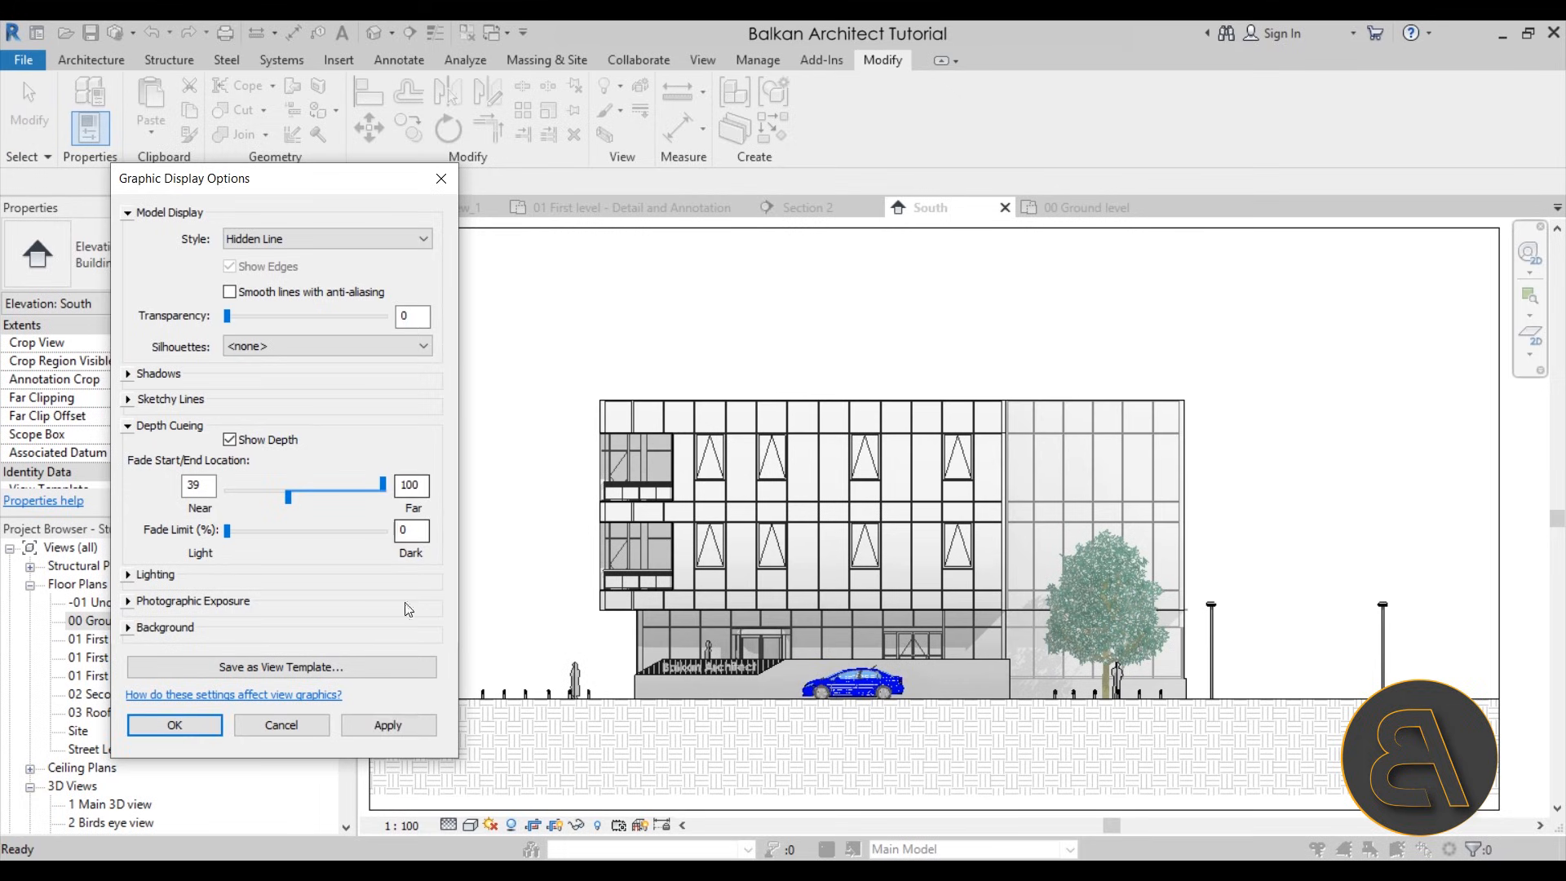
# Try depth cueing fade limits of 77 and 100 on the South elevation, and return the limit to 0
pyautogui.click(404, 723)
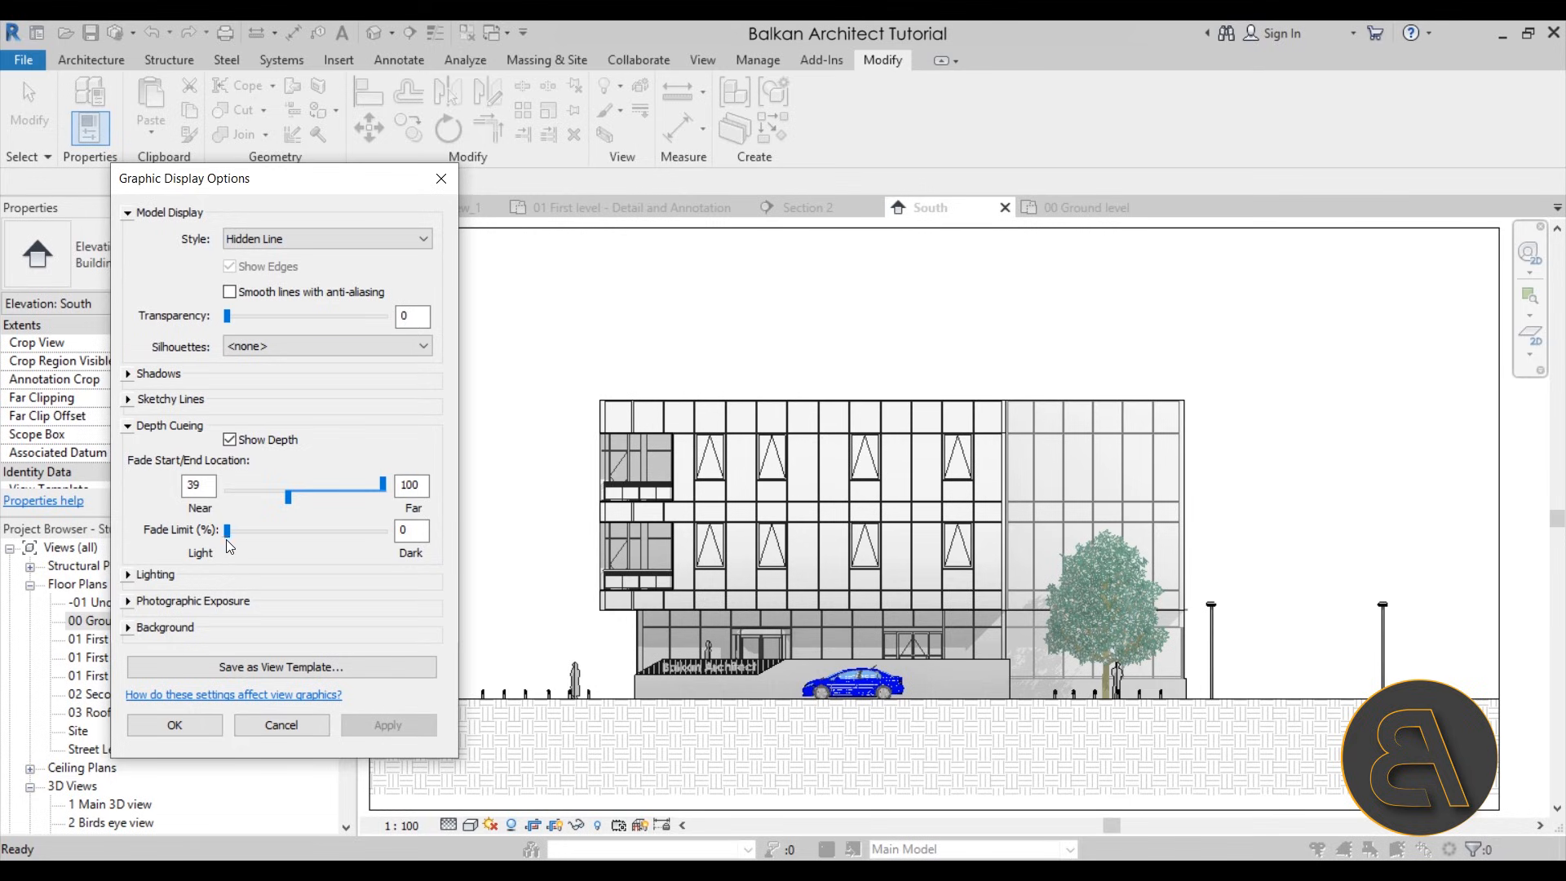
pyautogui.moveTo(233, 542); pyautogui.dragTo(348, 531)
pyautogui.click(387, 726)
pyautogui.click(398, 723)
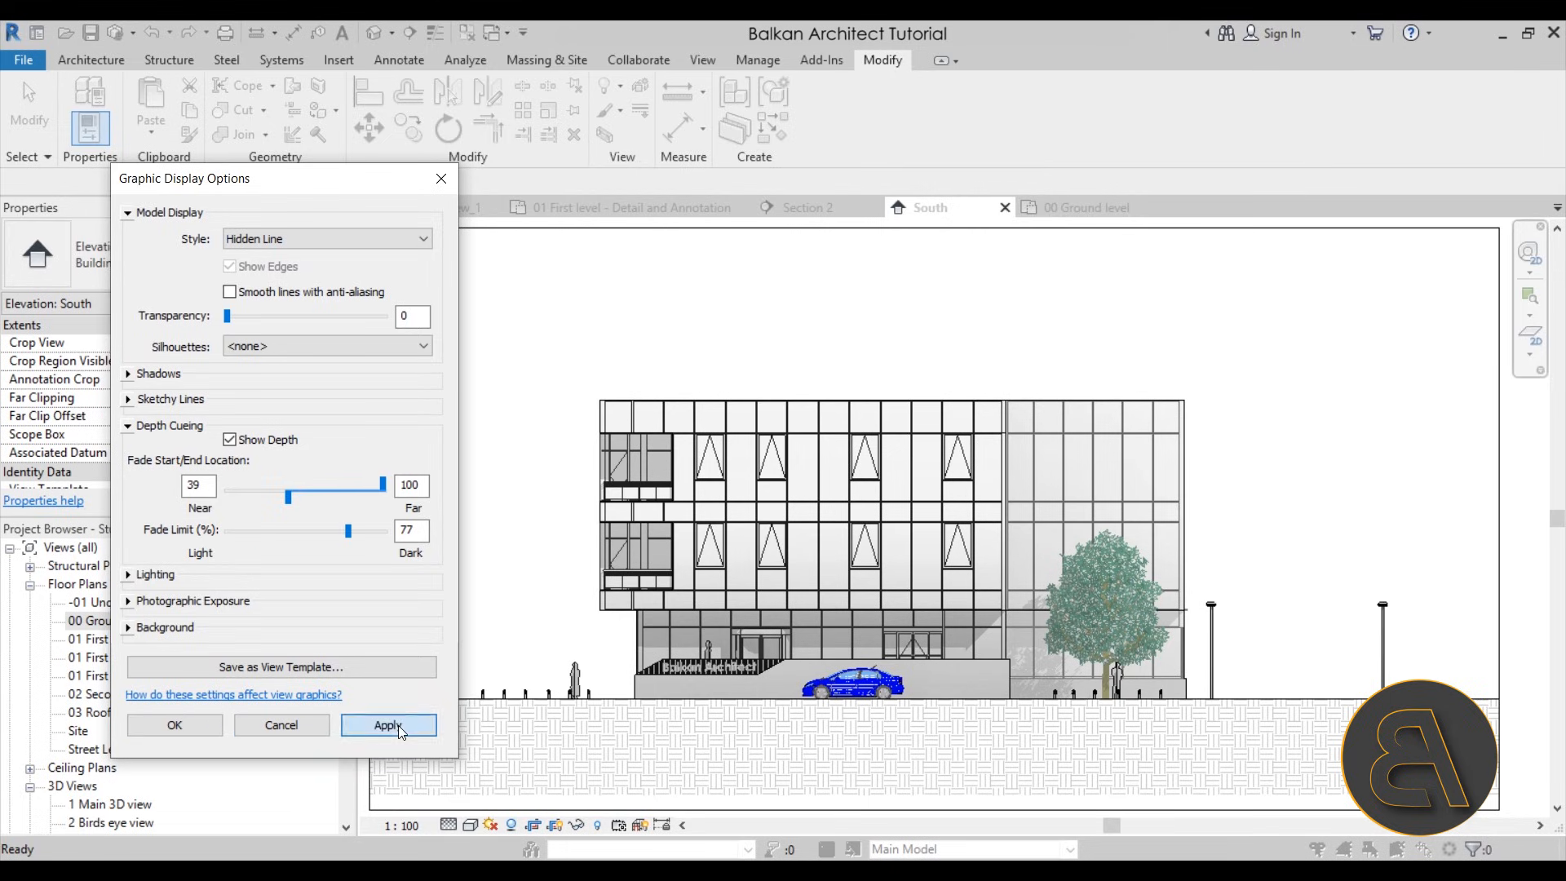
pyautogui.moveTo(349, 531); pyautogui.dragTo(385, 531)
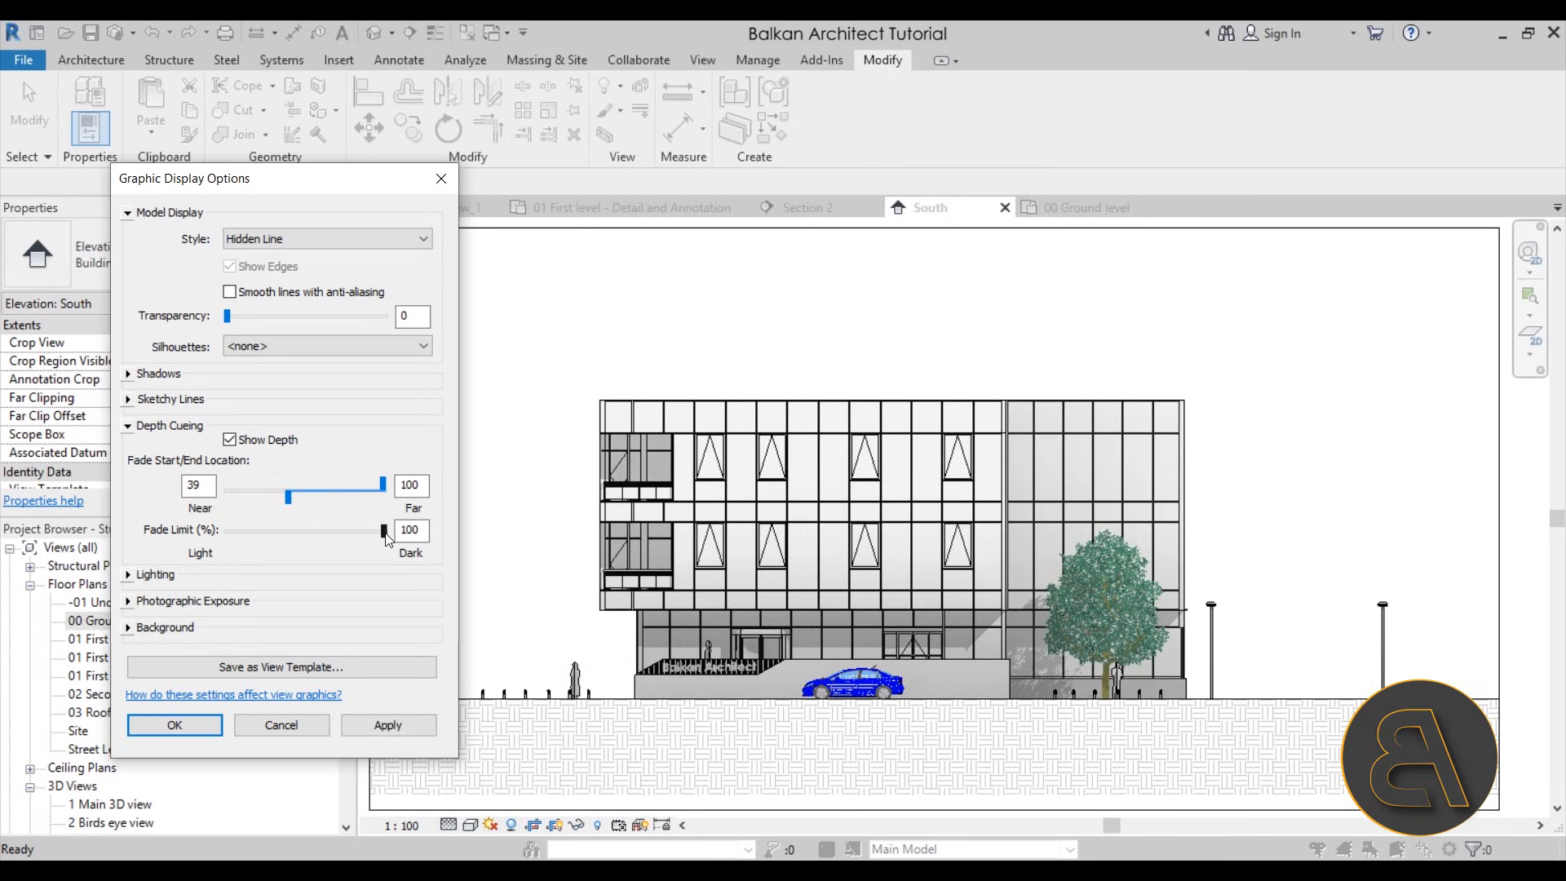
pyautogui.click(388, 733)
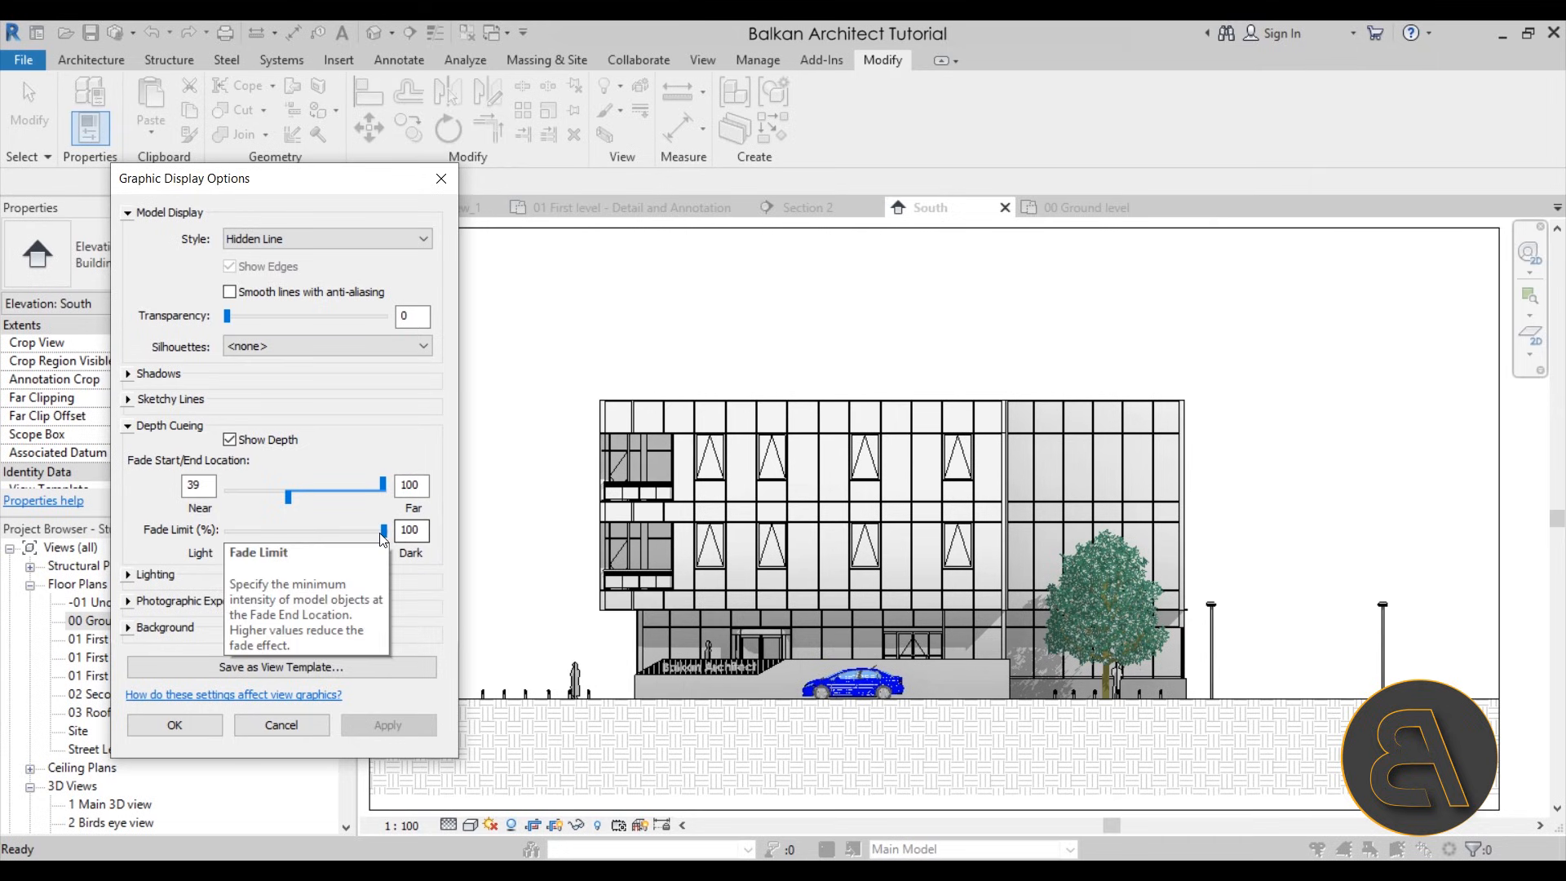
pyautogui.moveTo(383, 531); pyautogui.dragTo(178, 531)
pyautogui.click(397, 718)
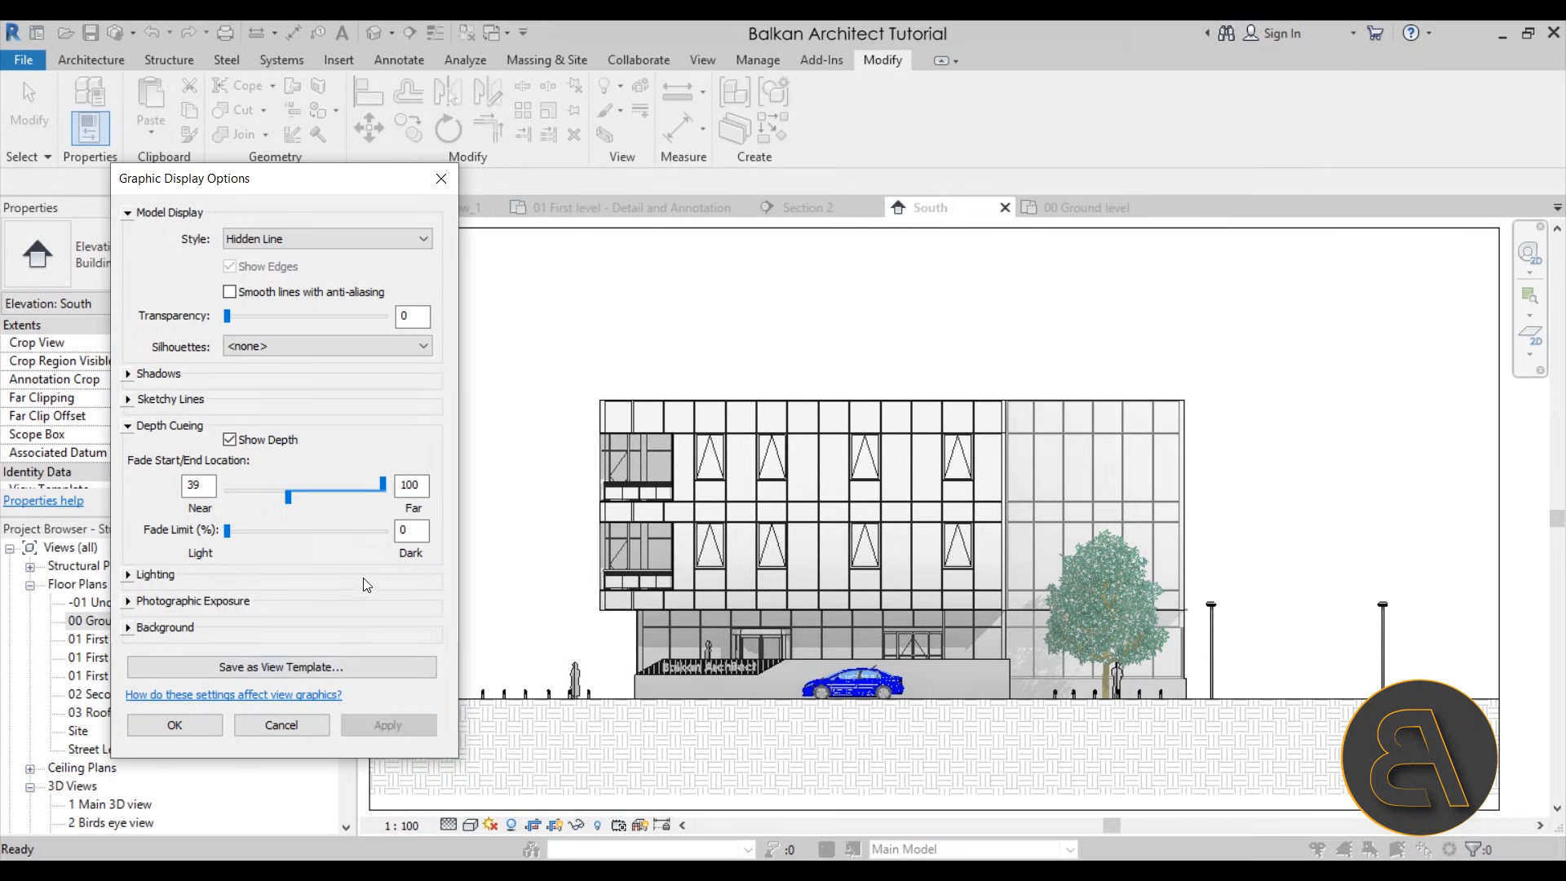
# Set the South elevation's depth cueing fade start to 59 and fade end to 82, and confirm the graphic display options
pyautogui.moveTo(288, 496); pyautogui.dragTo(308, 514)
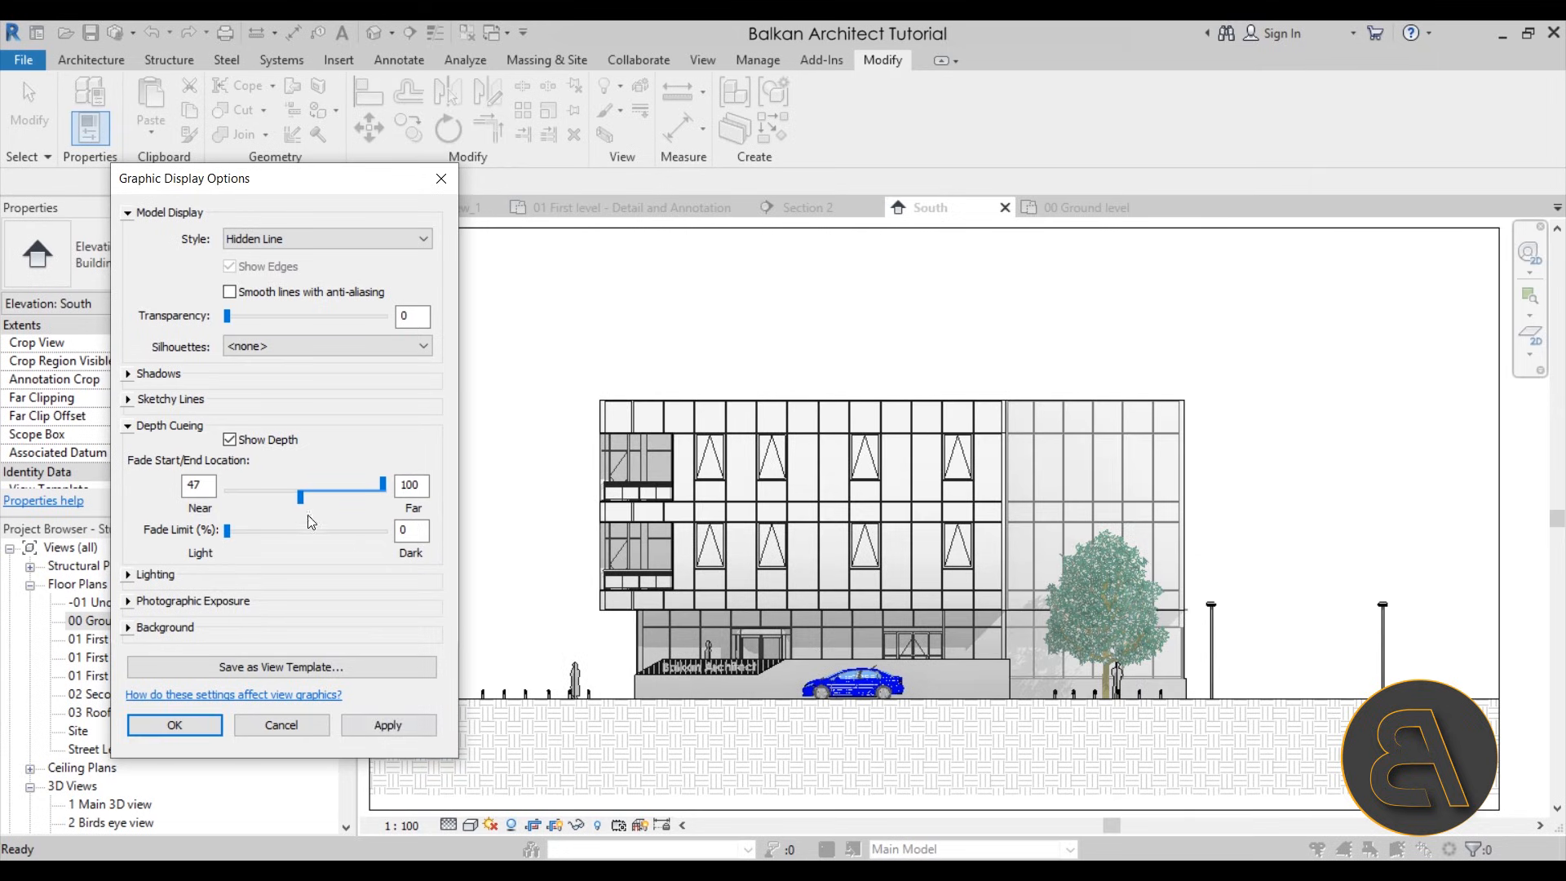
pyautogui.click(389, 729)
pyautogui.moveTo(306, 498); pyautogui.dragTo(314, 501)
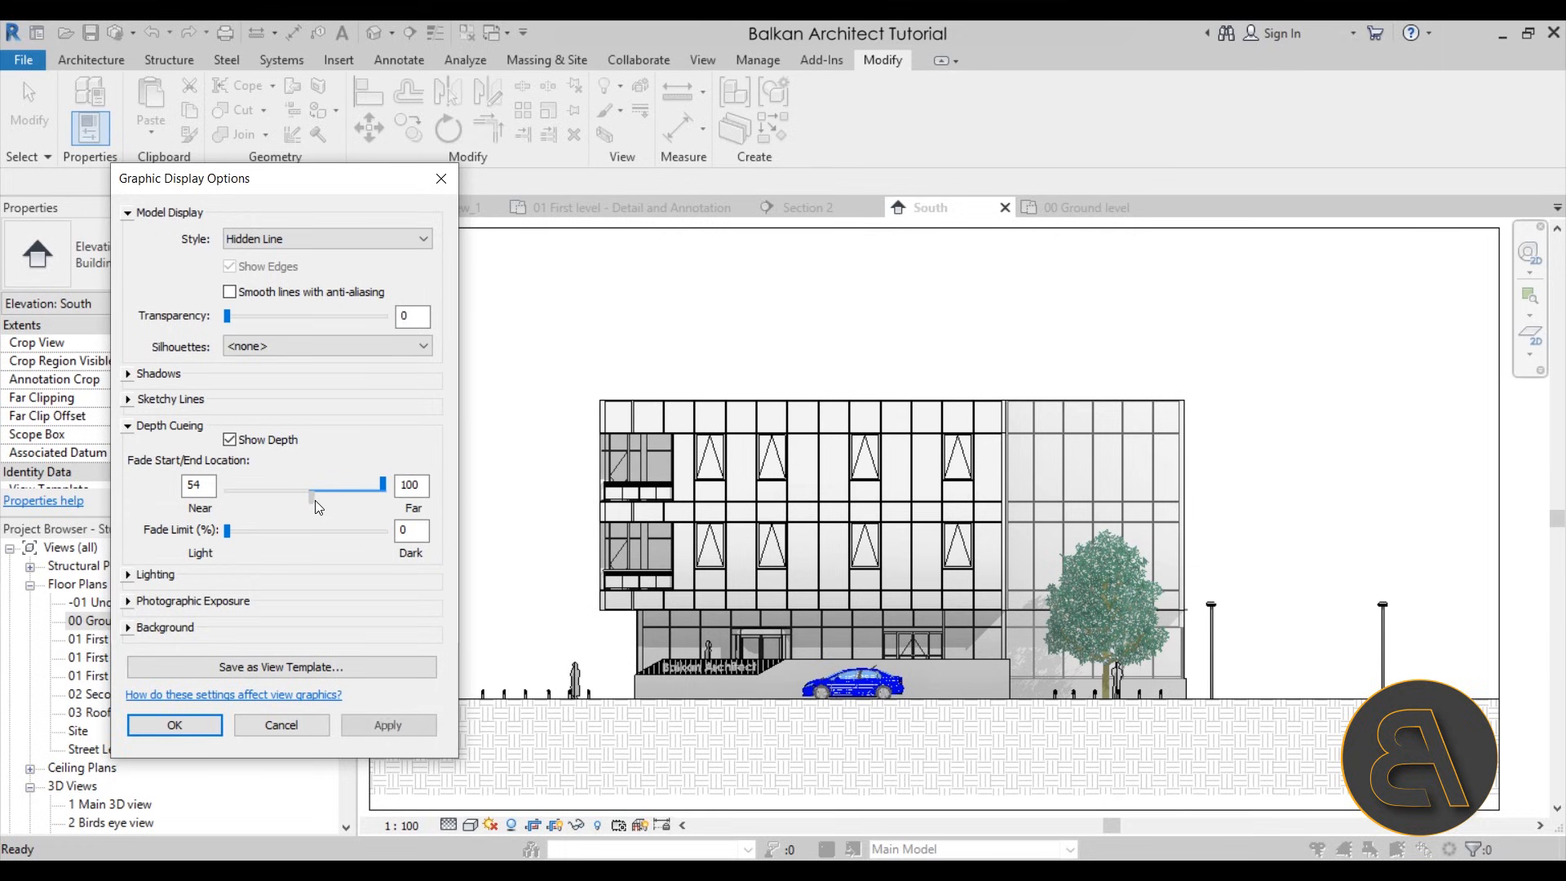
pyautogui.click(375, 726)
pyautogui.moveTo(311, 497); pyautogui.dragTo(316, 501)
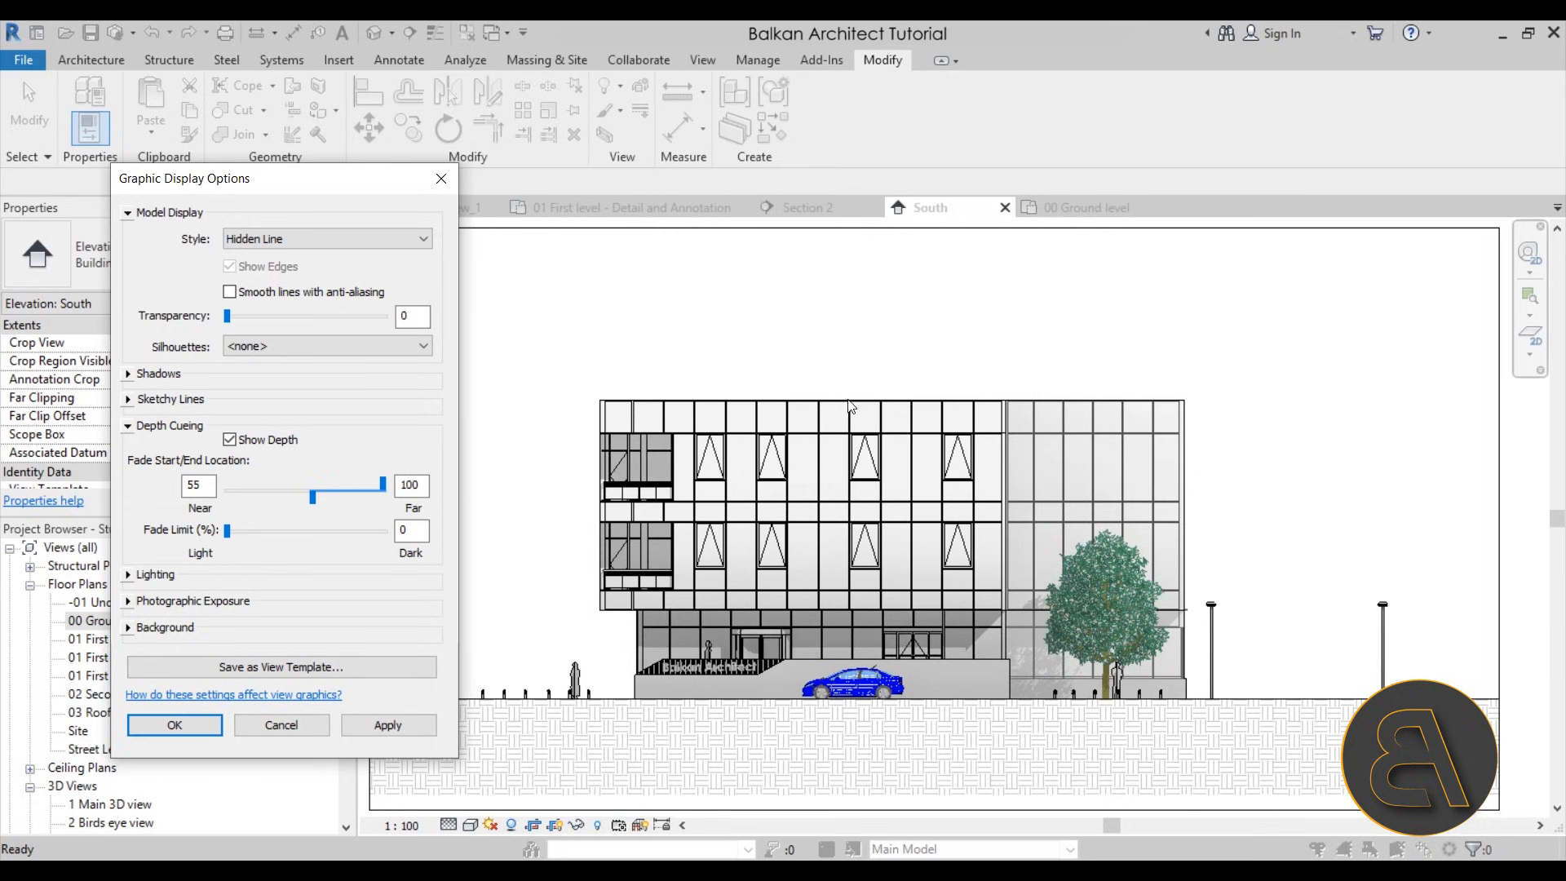
pyautogui.click(404, 729)
pyautogui.moveTo(317, 506); pyautogui.dragTo(364, 488)
pyautogui.click(417, 732)
pyautogui.click(390, 721)
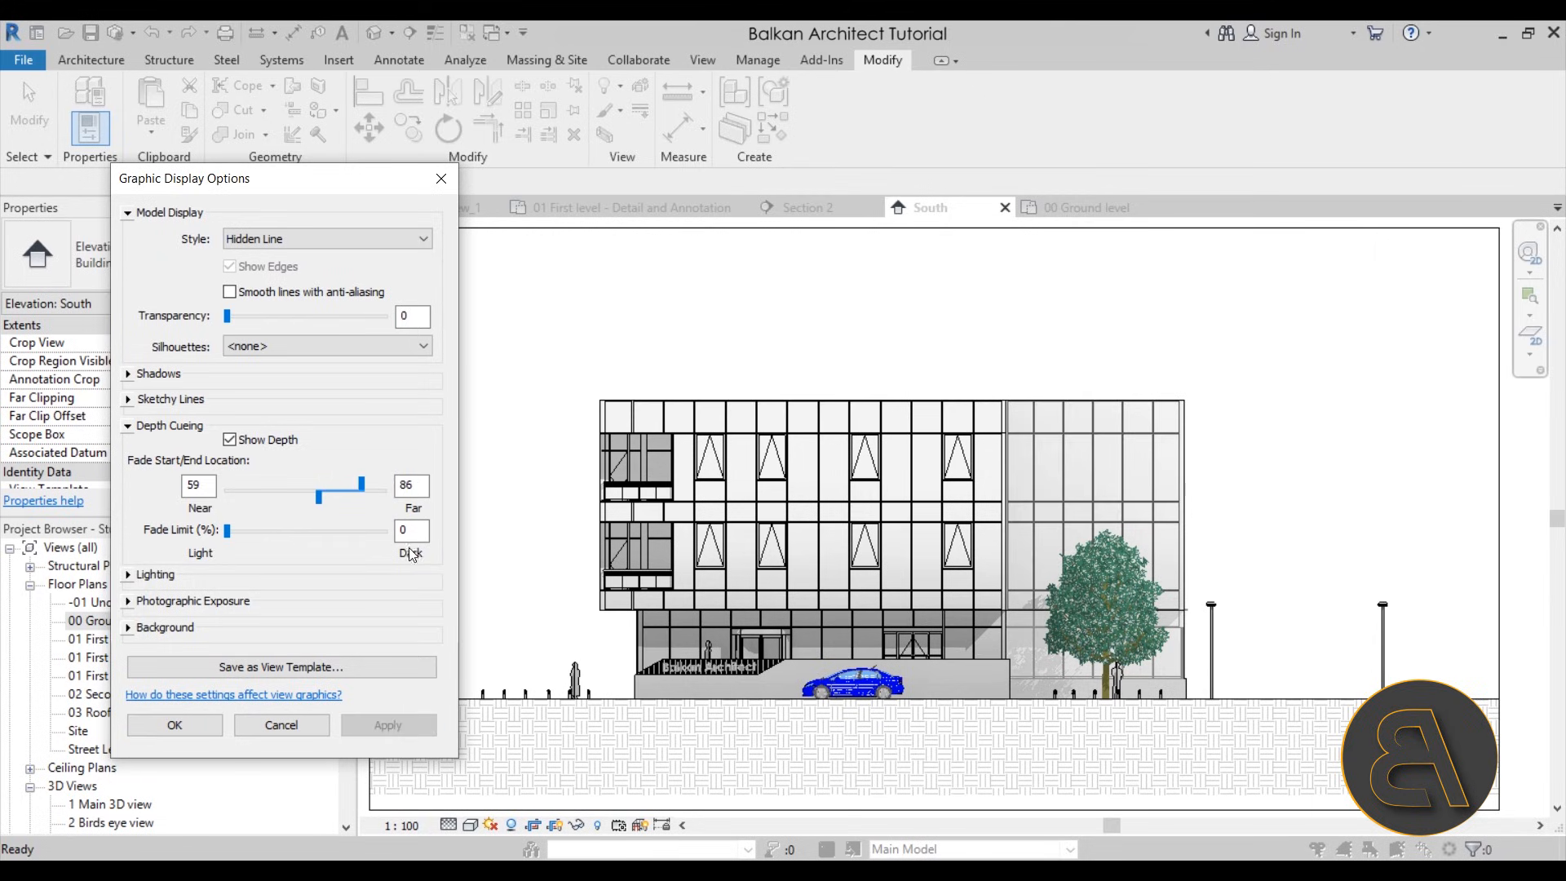
pyautogui.moveTo(362, 486); pyautogui.dragTo(354, 488)
pyautogui.click(392, 725)
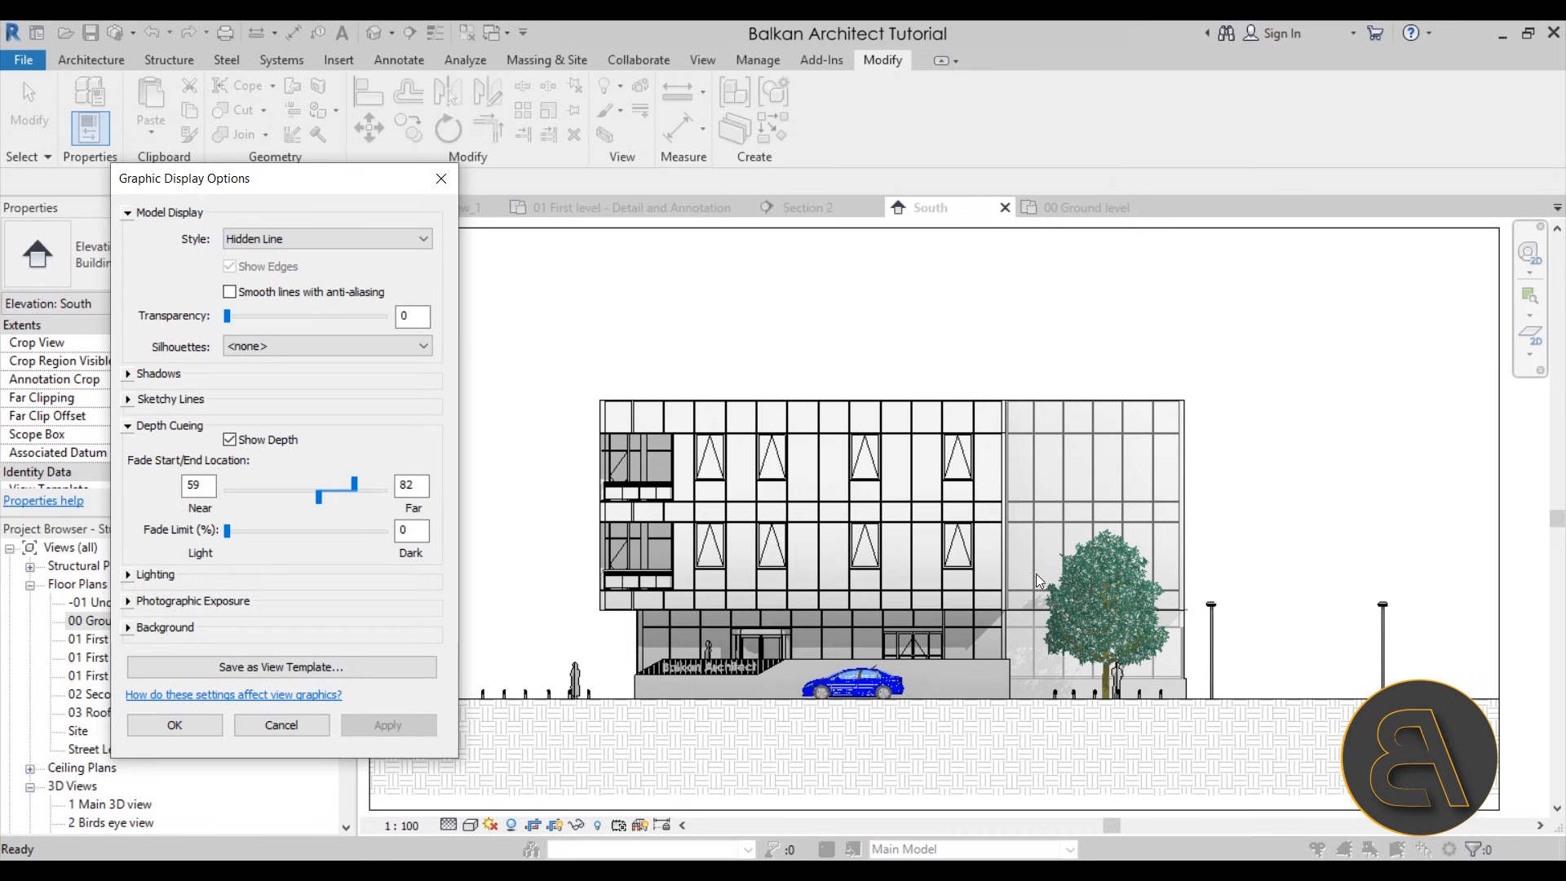
pyautogui.click(174, 725)
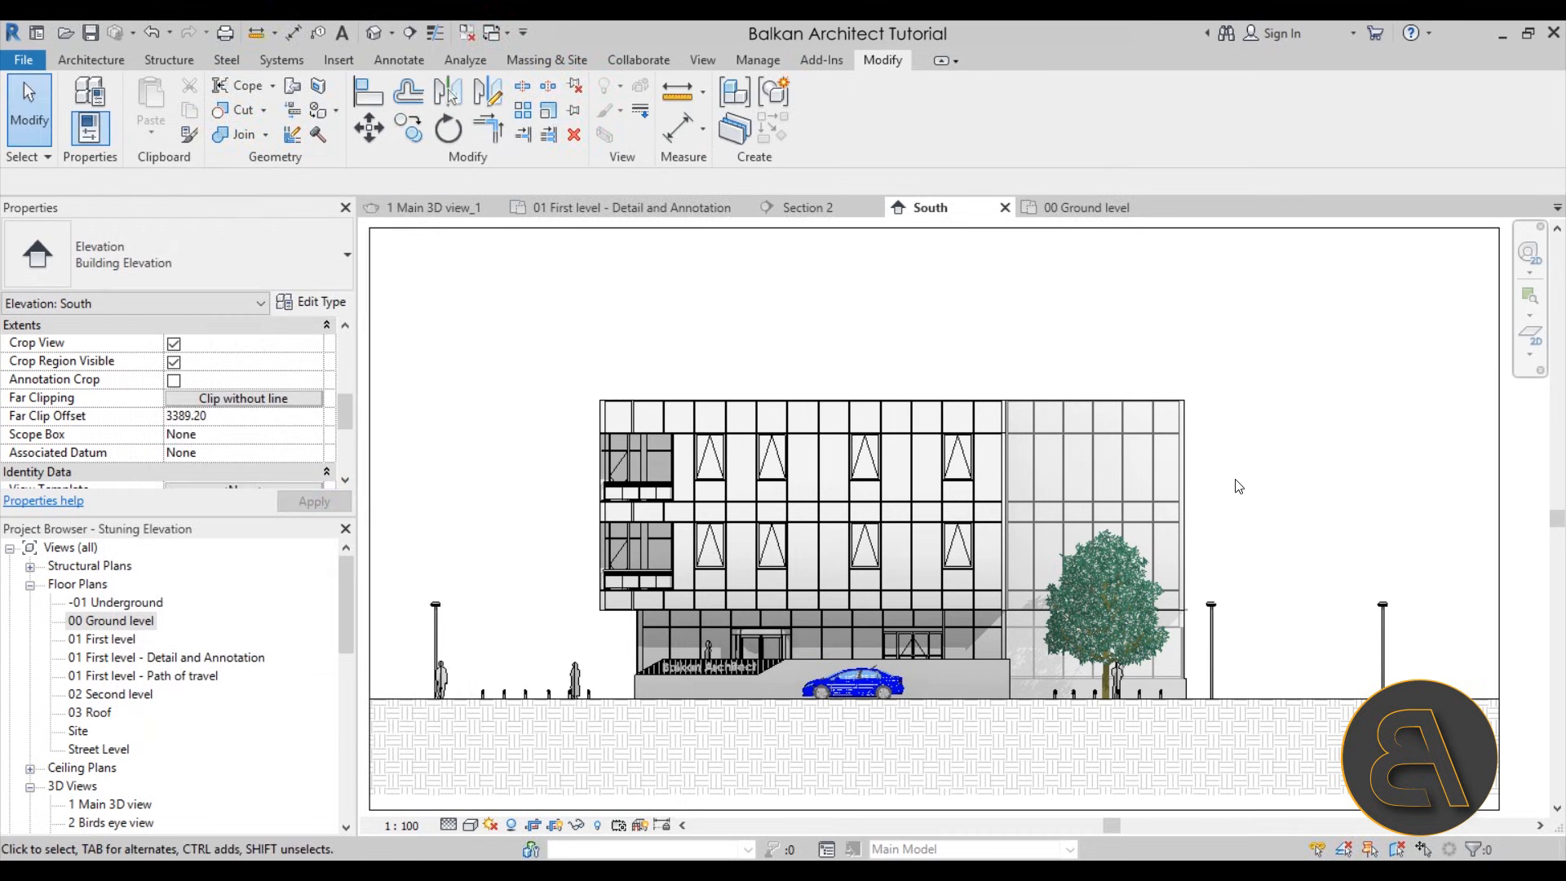
# Examine the South elevation's depth fade on the recessed curtain wall and its upper corner, up close and across the whole facade
pyautogui.scroll(3, 1232, 483)
pyautogui.scroll(3, 1125, 294)
pyautogui.scroll(-3, 1173, 352)
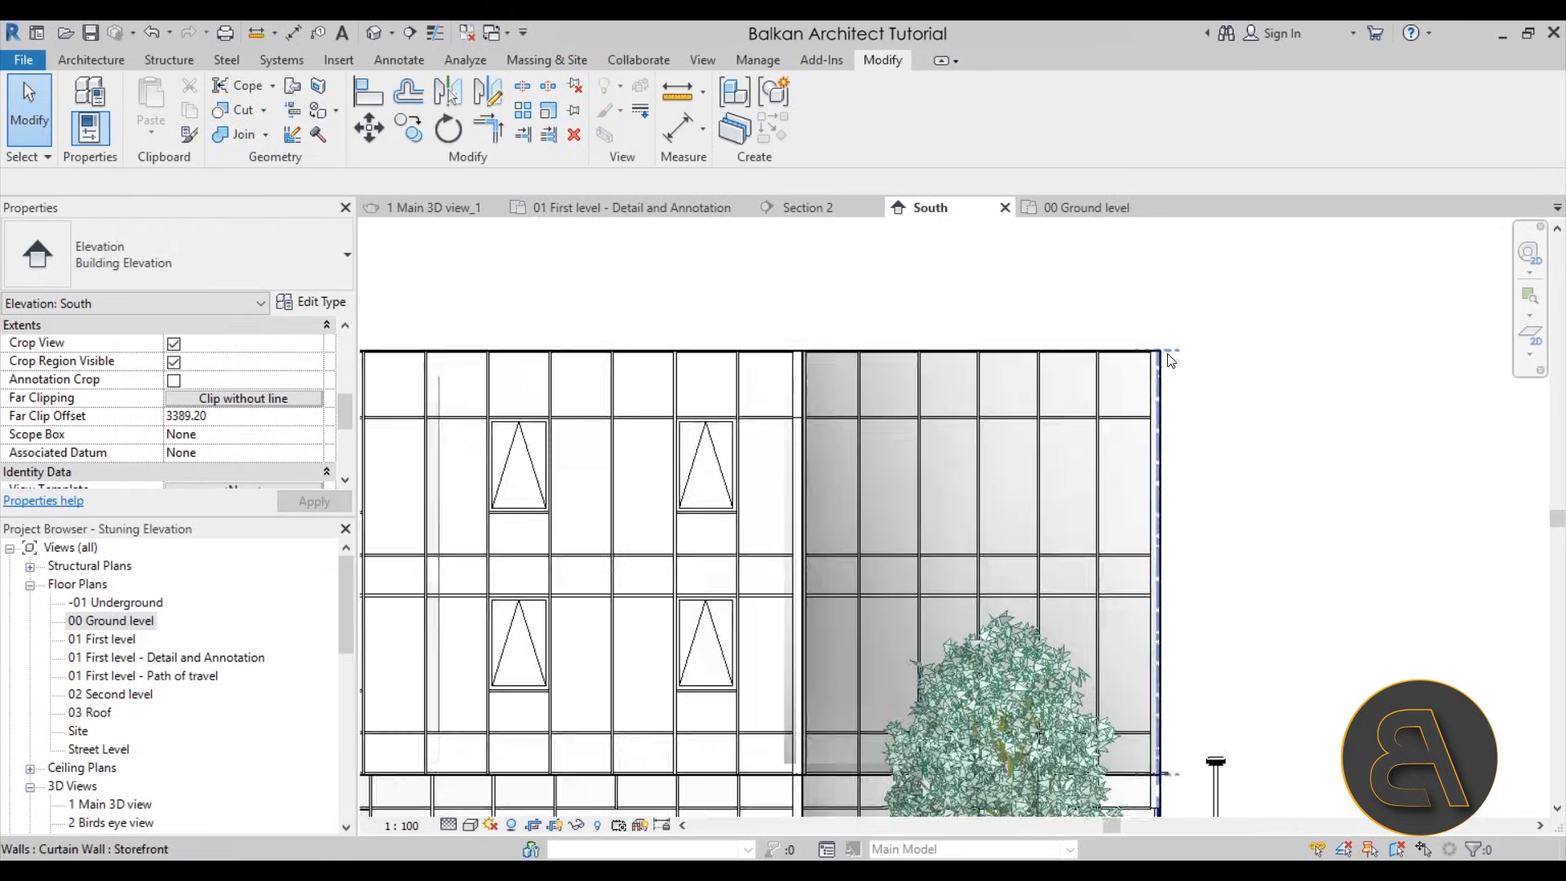
pyautogui.scroll(4, 1153, 349)
pyautogui.scroll(-3, 1085, 322)
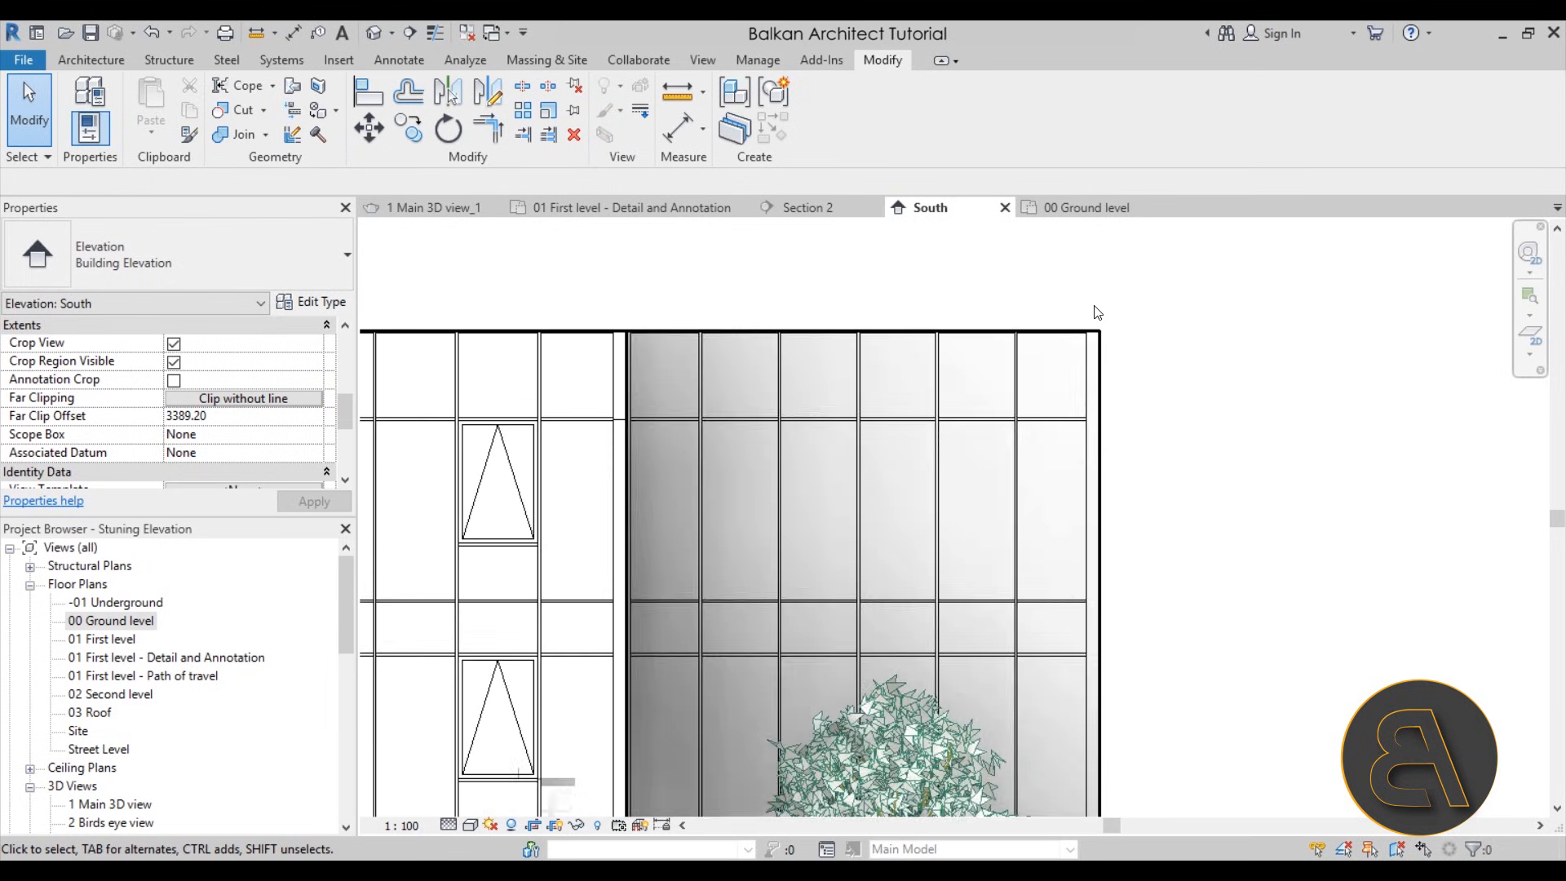
pyautogui.scroll(-5, 1174, 339)
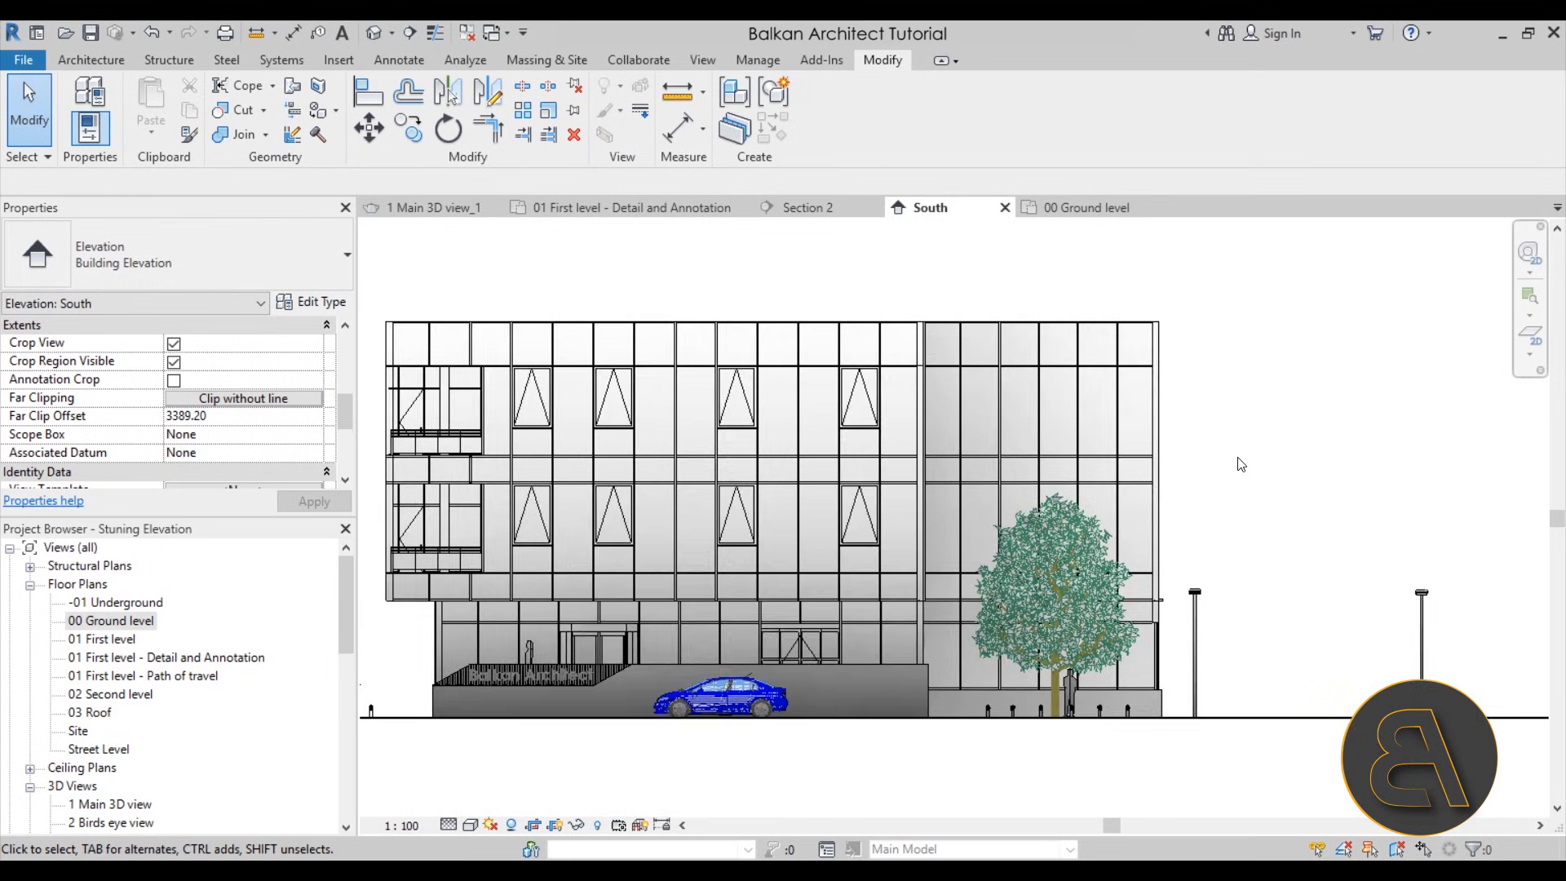
pyautogui.scroll(-1, 1272, 475)
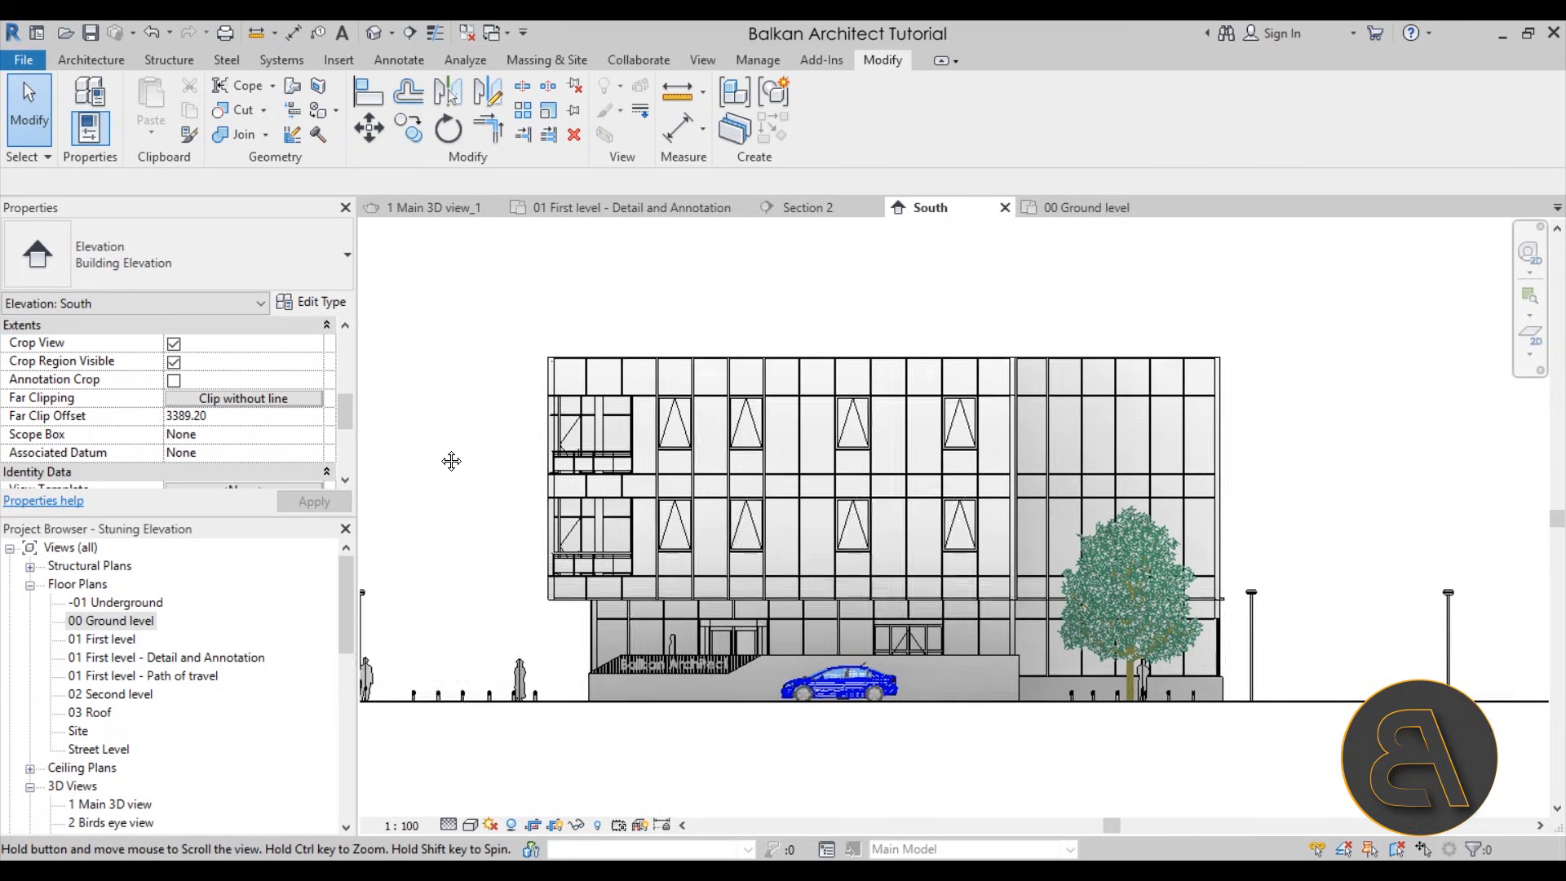
pyautogui.scroll(-1, 858, 633)
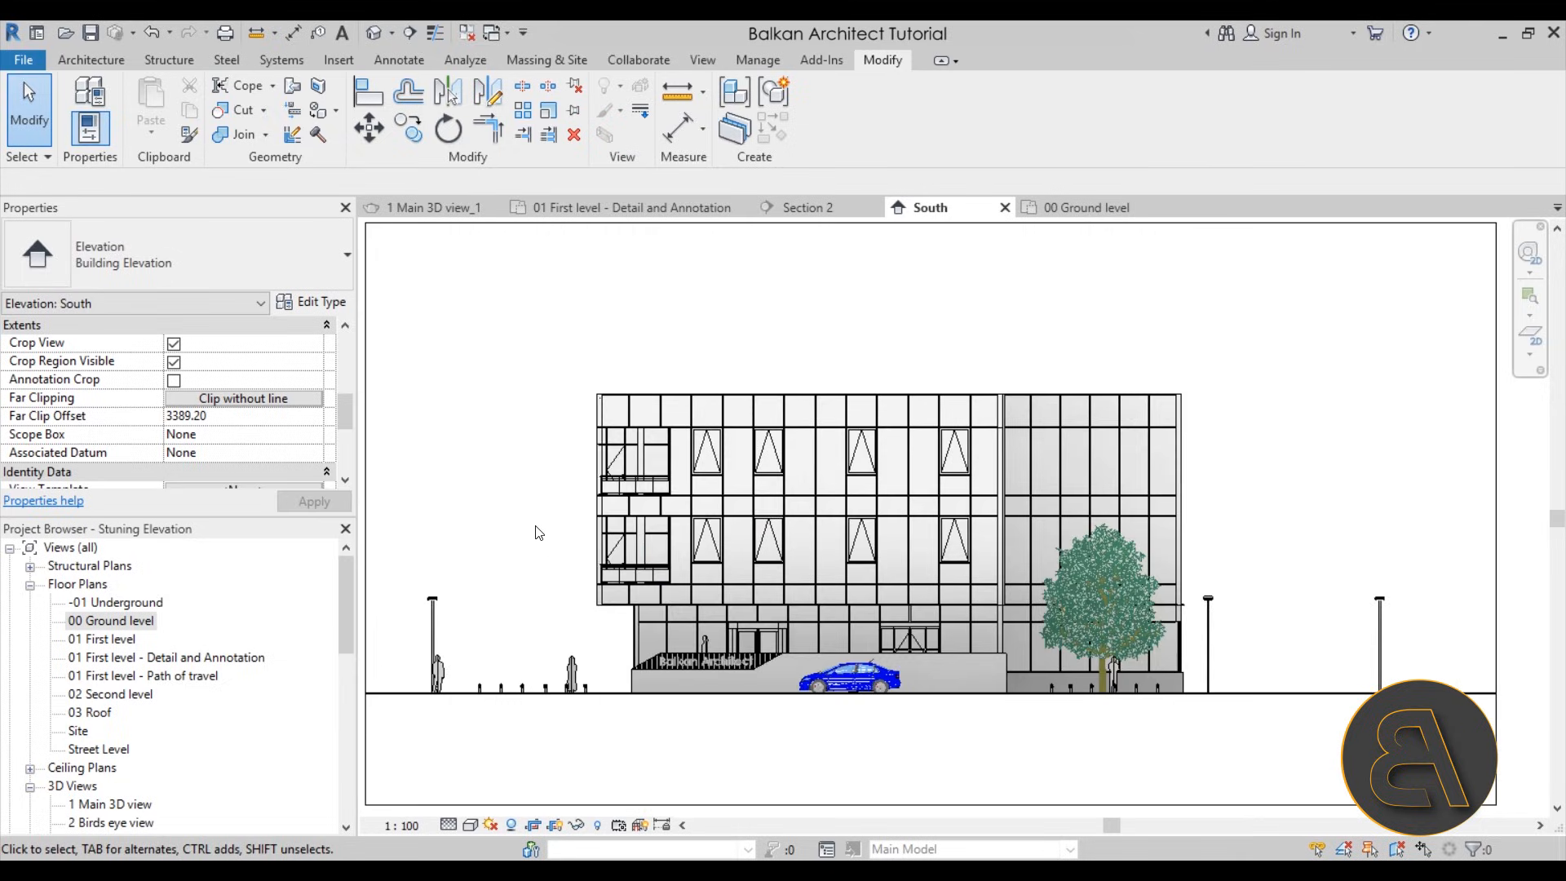
pyautogui.moveTo(522, 465); pyautogui.dragTo(553, 482, button='middle')
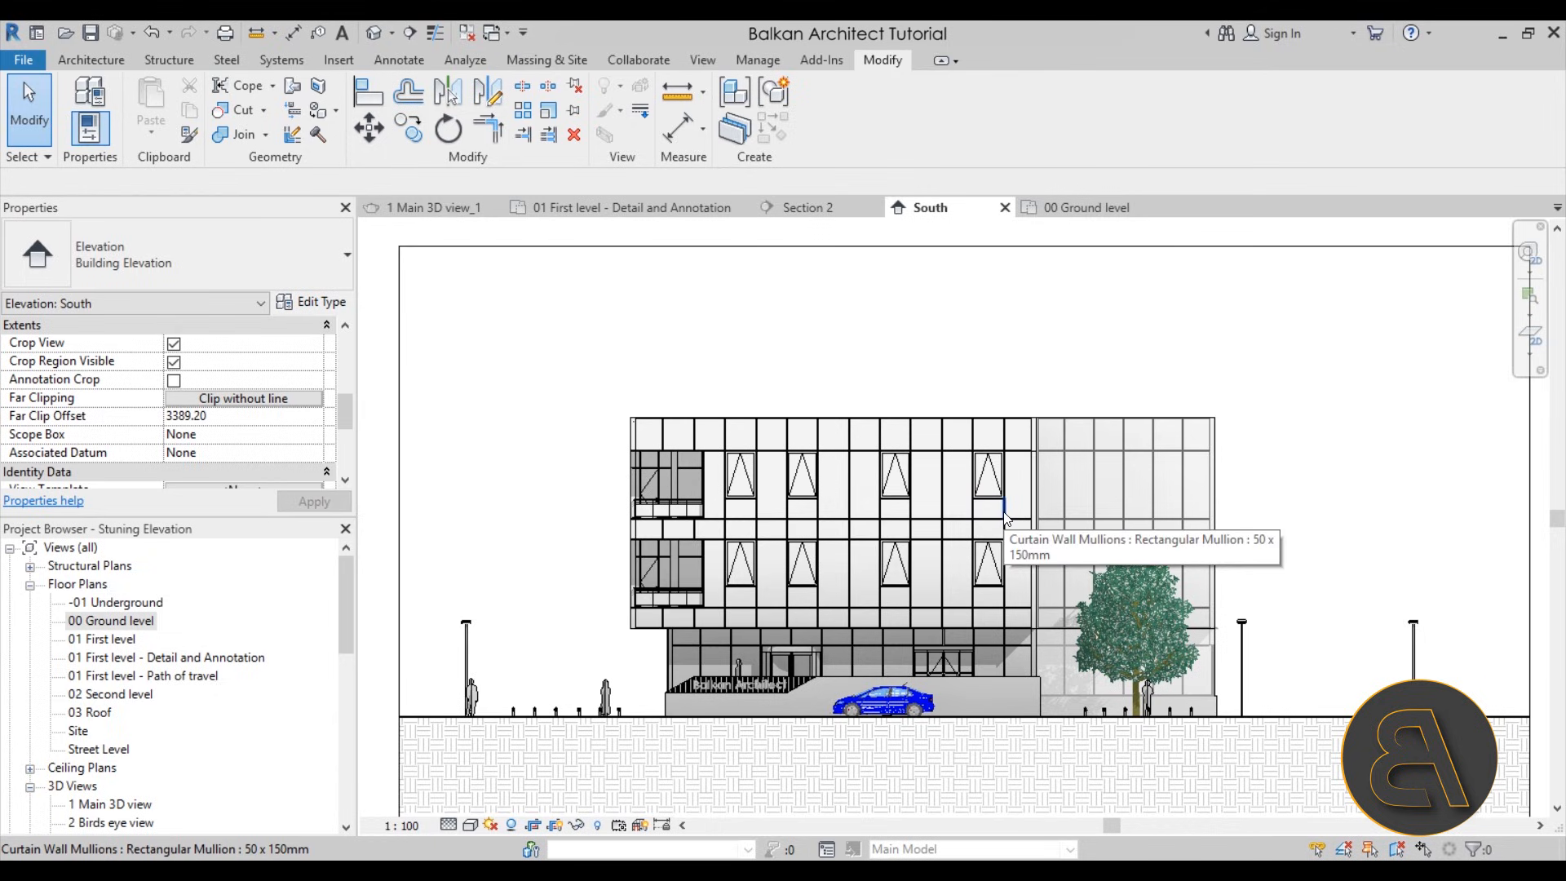
pyautogui.moveTo(548, 395)
pyautogui.mouseDown(button='middle')
pyautogui.moveTo(510, 388)
pyautogui.moveTo(524, 380)
pyautogui.mouseUp(button='middle')
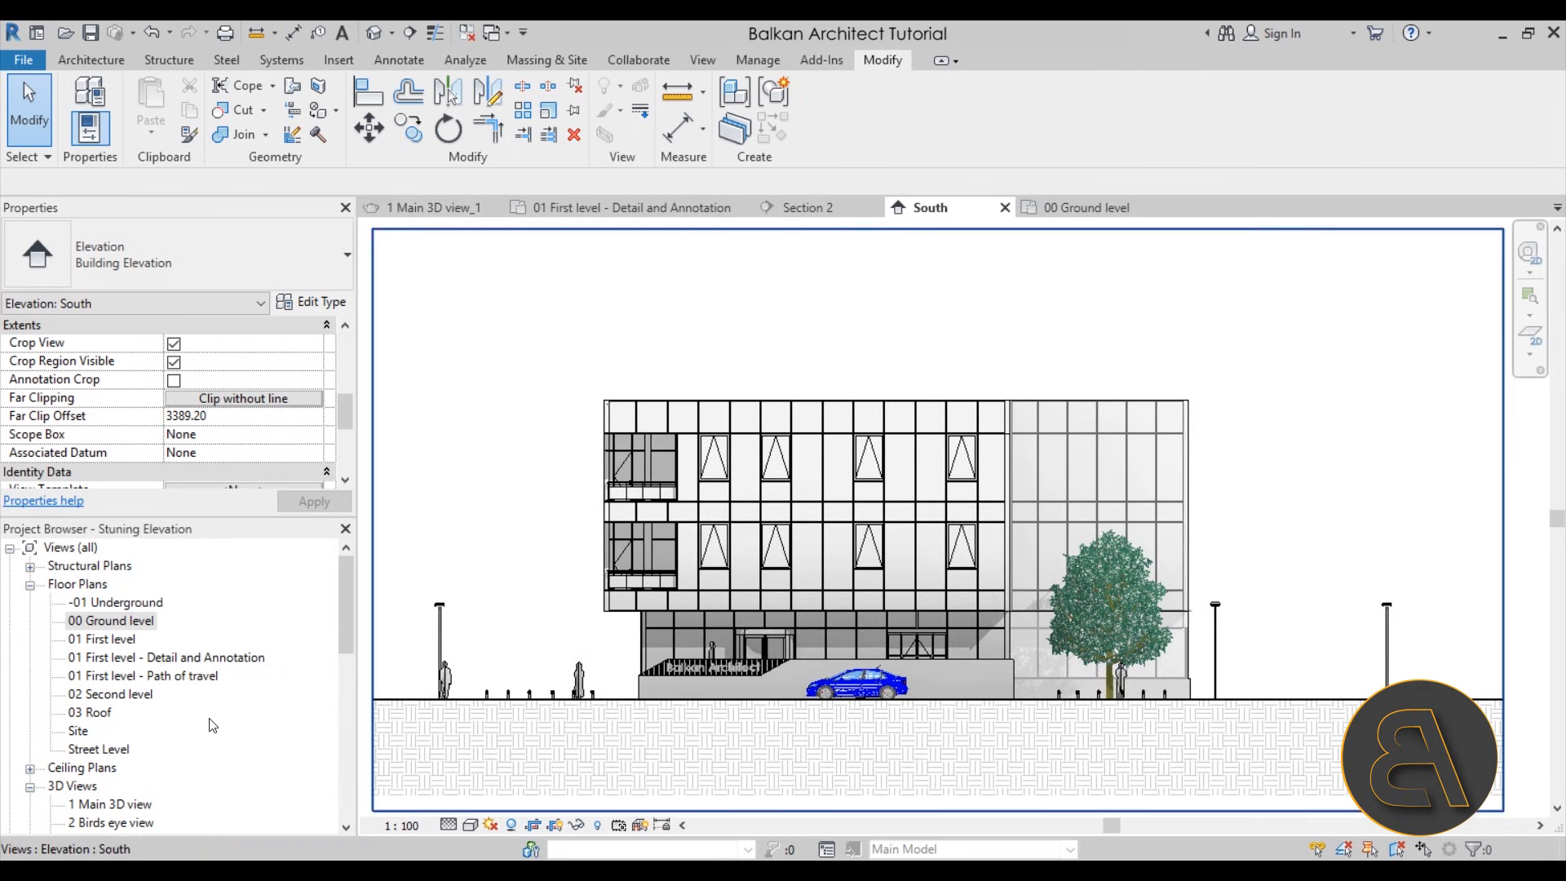
# Open the default 3D view and examine the furnished rooms visible through the front curtain wall glazing
pyautogui.click(375, 33)
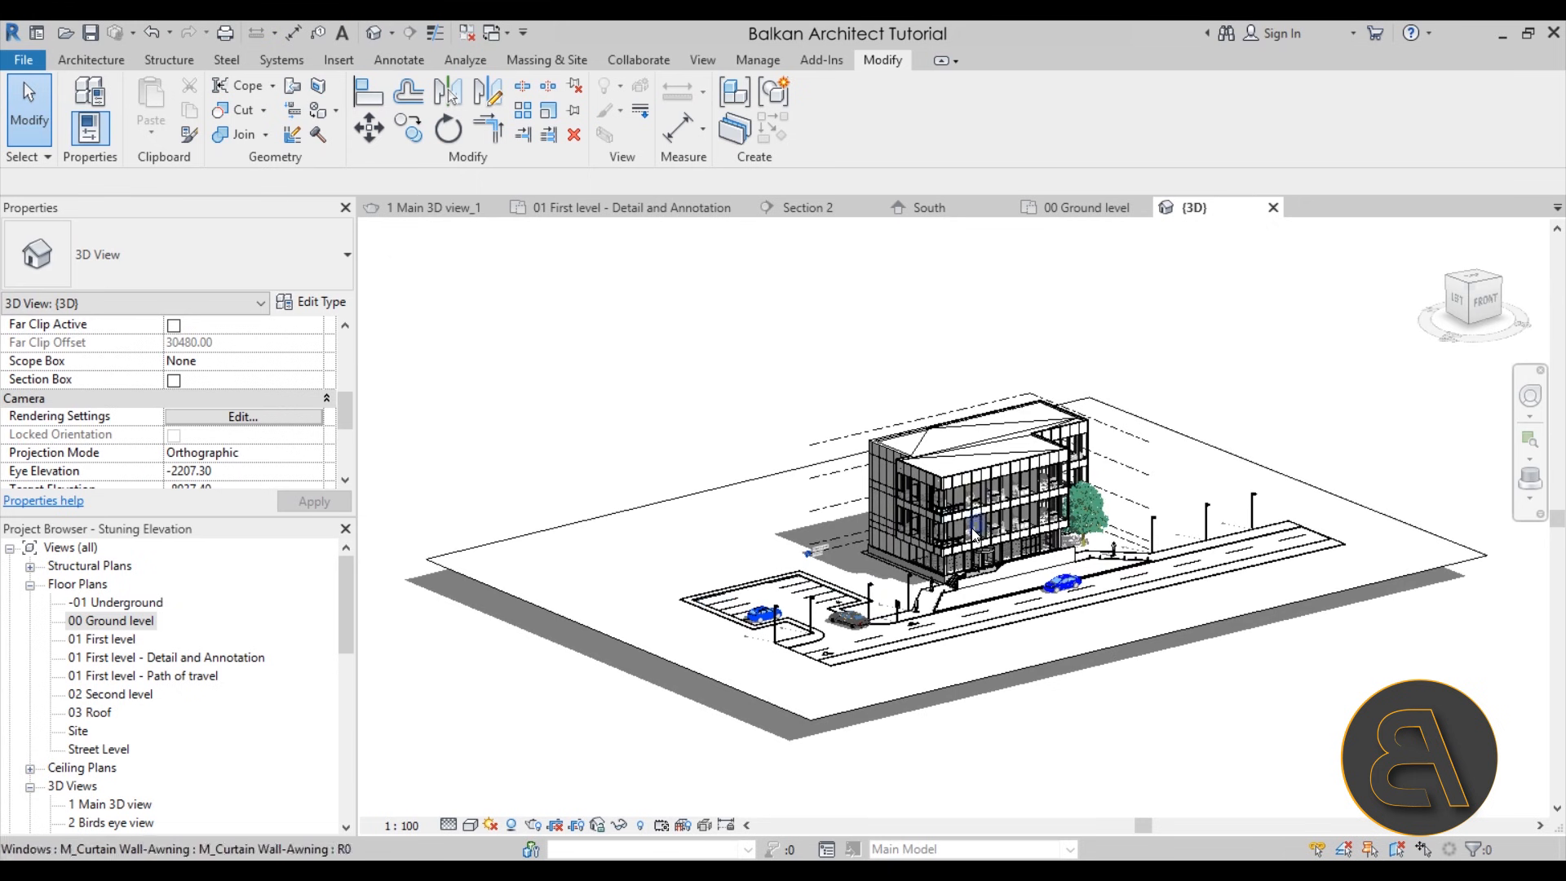
pyautogui.scroll(5, 1009, 526)
pyautogui.keyDown('shift'); pyautogui.moveTo(1009, 526); pyautogui.dragTo(791, 535, button='middle'); pyautogui.keyUp('shift')
pyautogui.scroll(3, 1354, 458)
pyautogui.keyDown('shift'); pyautogui.moveTo(1207, 510); pyautogui.dragTo(1158, 510, button='middle'); pyautogui.keyUp('shift')
pyautogui.scroll(-2, 965, 331)
pyautogui.moveTo(946, 347); pyautogui.dragTo(1221, 395, button='middle')
pyautogui.scroll(3, 673, 504)
pyautogui.moveTo(680, 511)
pyautogui.mouseDown(button='middle')
pyautogui.moveTo(1049, 643)
pyautogui.moveTo(1119, 643)
pyautogui.mouseUp(button='middle')
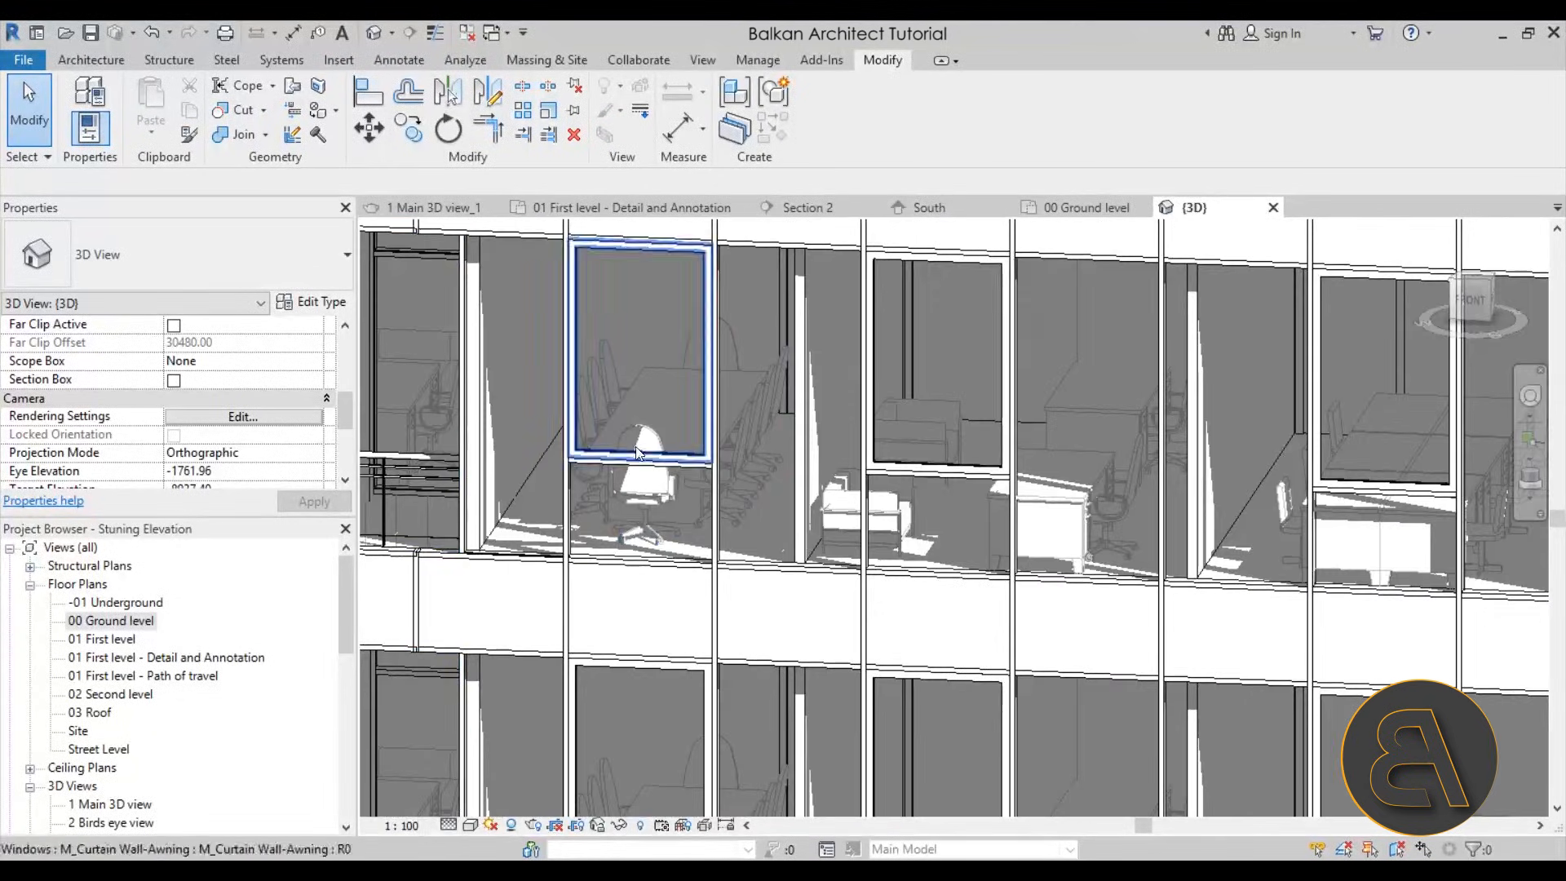
pyautogui.scroll(-2, 636, 491)
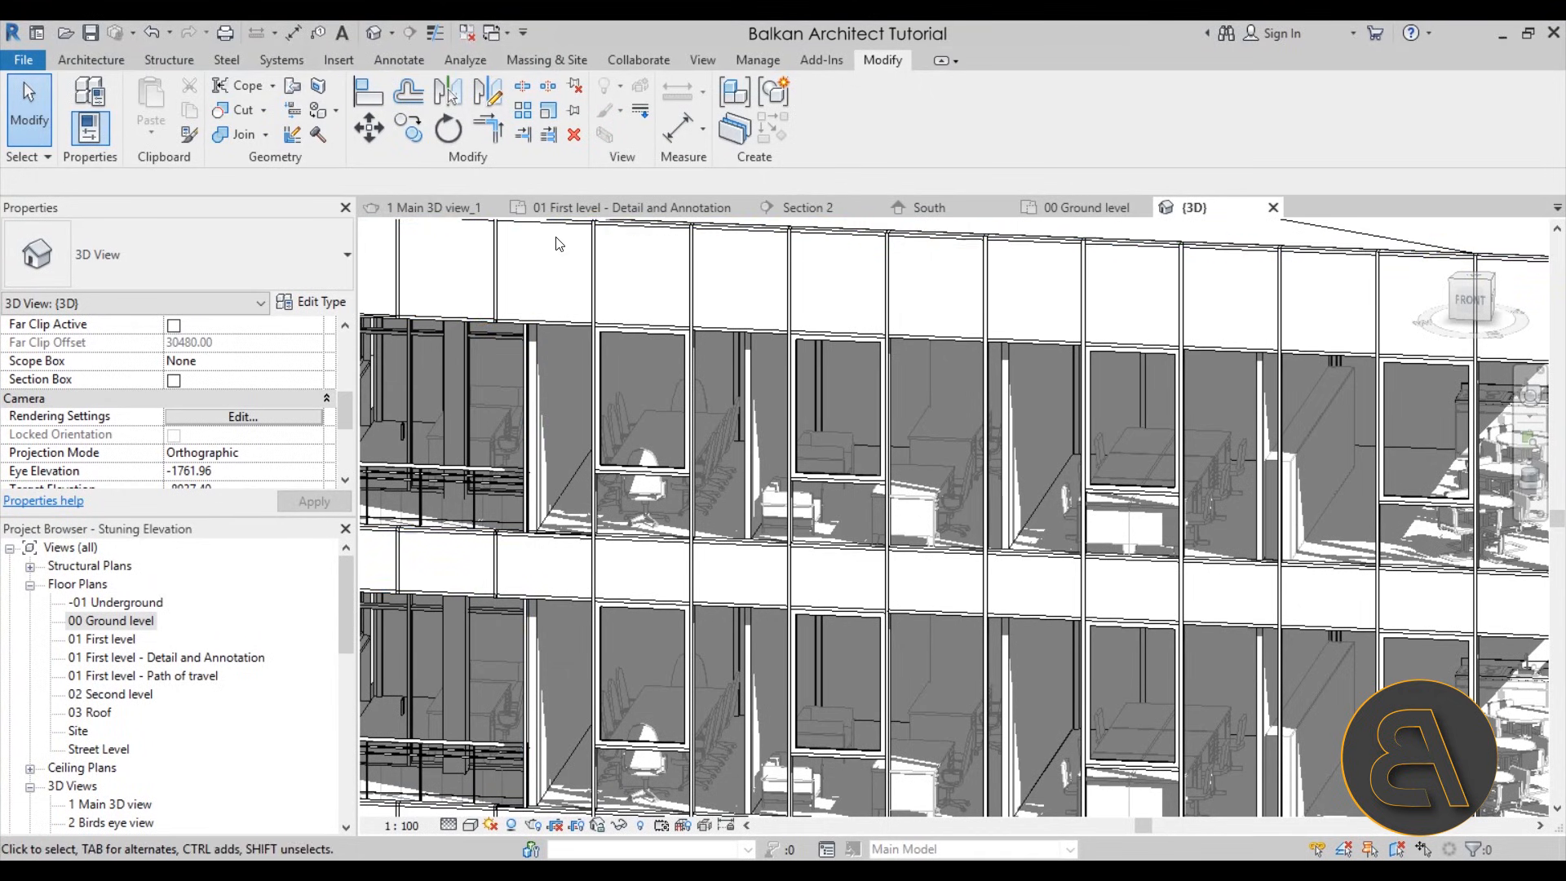
# Return to the South elevation and examine how the curtain wall glass is displayed on the facade
pyautogui.click(963, 209)
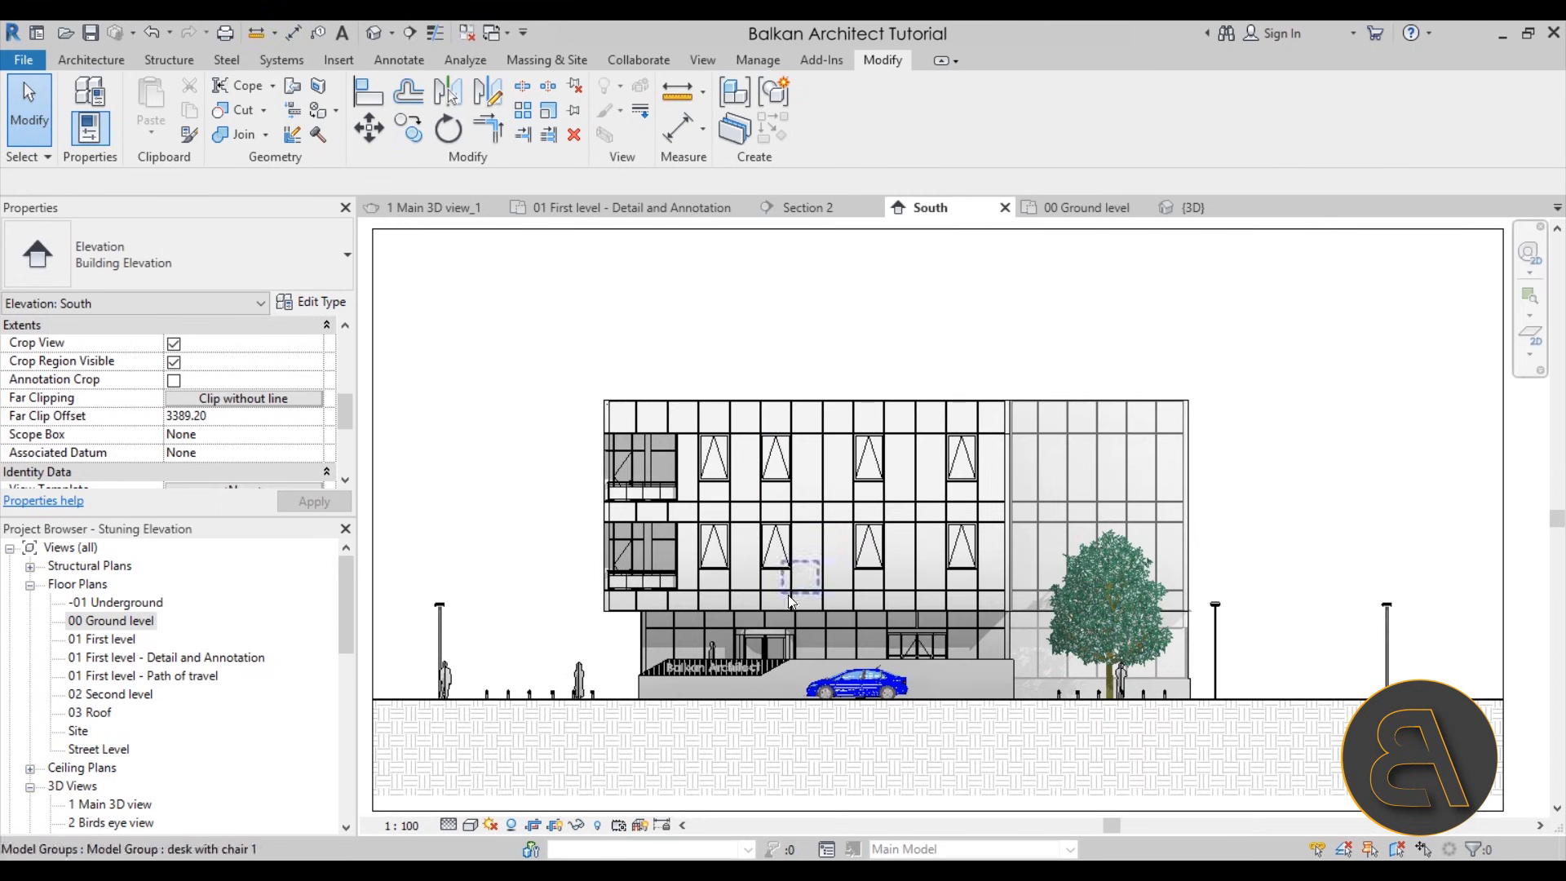
pyautogui.scroll(3, 788, 595)
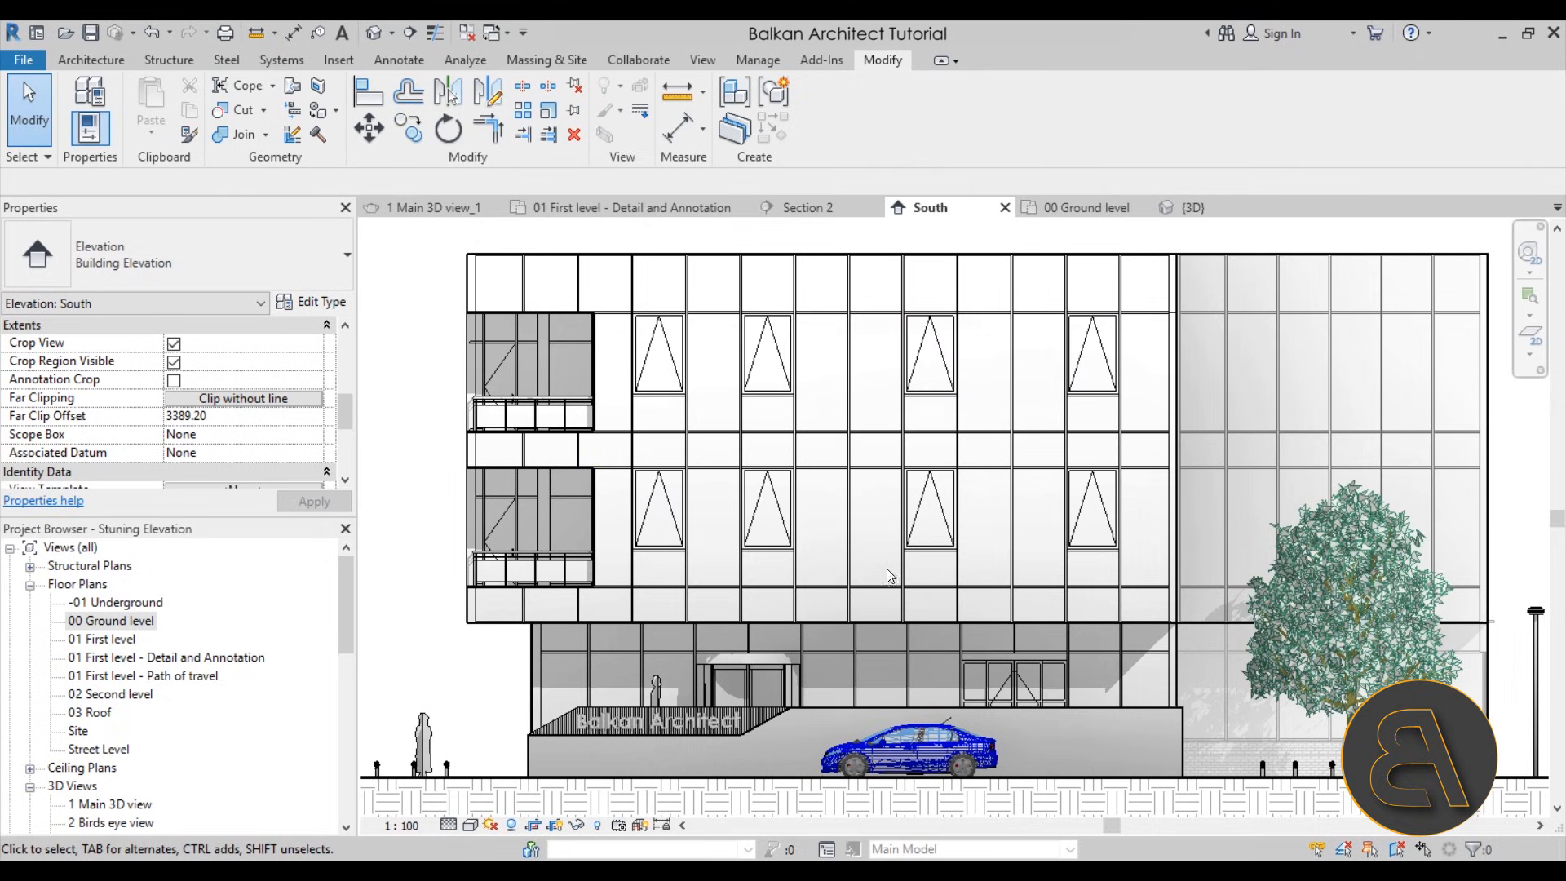
pyautogui.scroll(-1, 810, 424)
pyautogui.scroll(-1, 866, 455)
pyautogui.scroll(1, 894, 454)
pyautogui.moveTo(986, 474); pyautogui.dragTo(962, 470, button='middle')
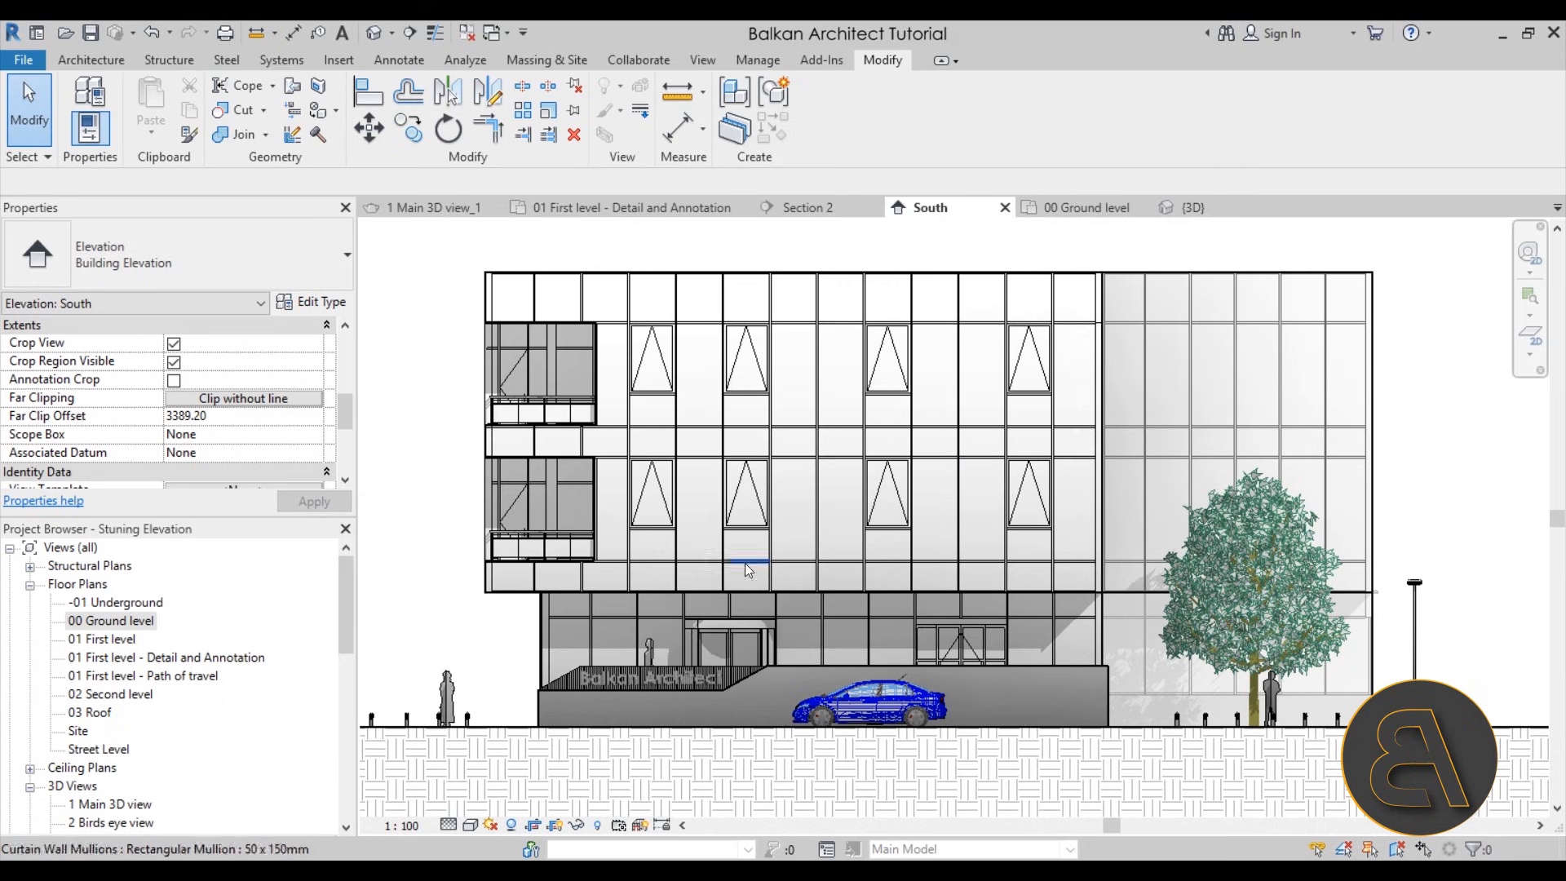
# Select individual curtain panels on the lower of the two upper storeys to check their type, and clear the selection
pyautogui.press('Tab')
pyautogui.press('Tab')
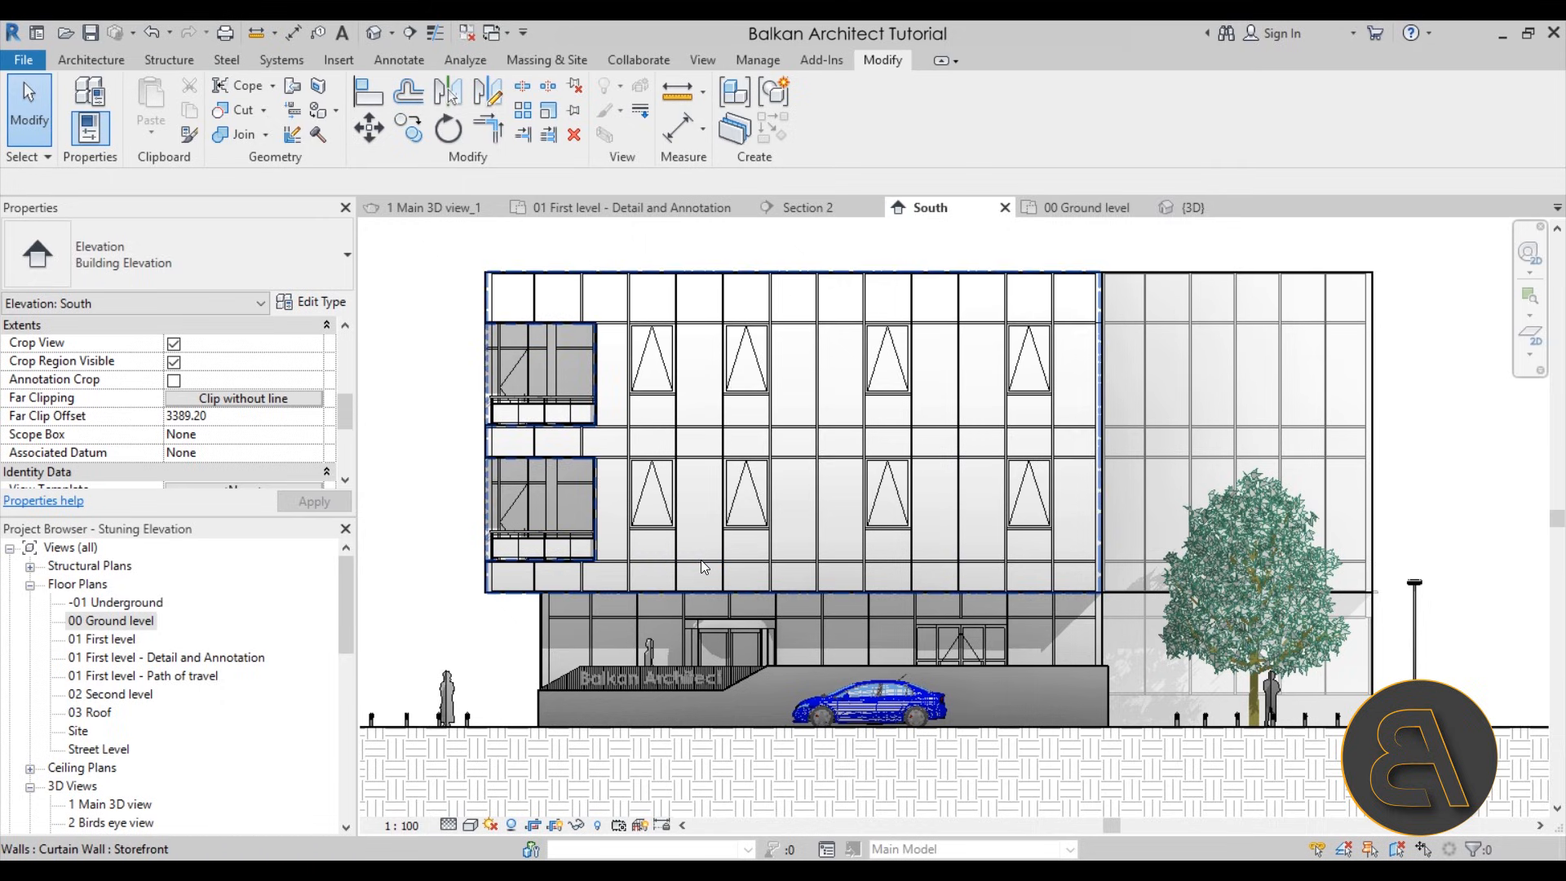
pyautogui.click(703, 566)
pyautogui.click(703, 566)
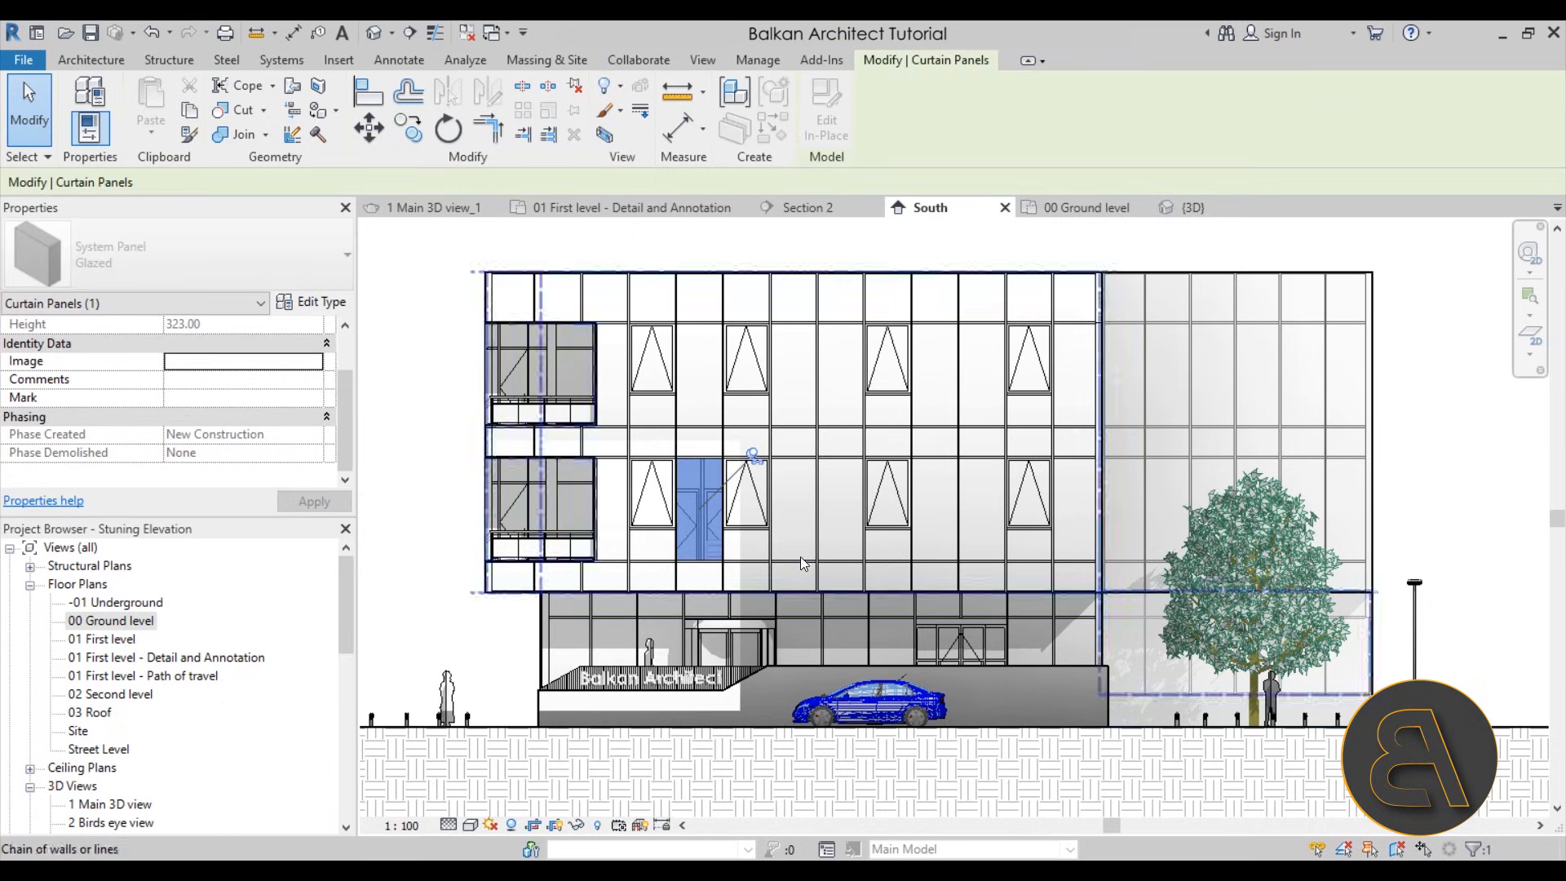
pyautogui.press('Tab')
pyautogui.press('Tab')
pyautogui.press('Tab')
pyautogui.press('Tab')
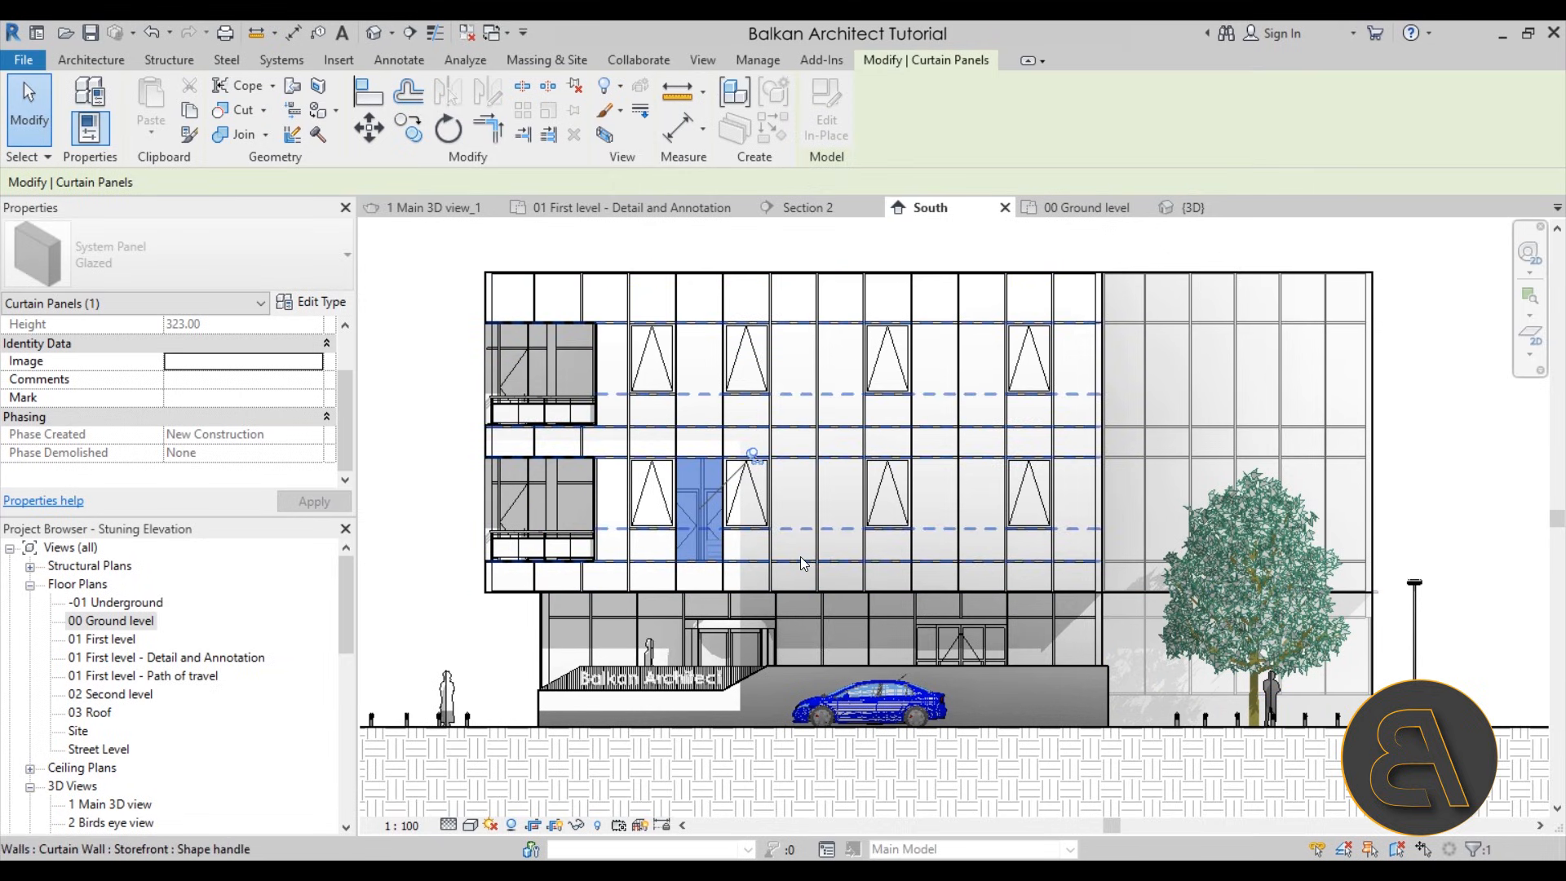
pyautogui.press('Tab')
pyautogui.press('Tab')
pyautogui.press('Tab')
pyautogui.press('Tab')
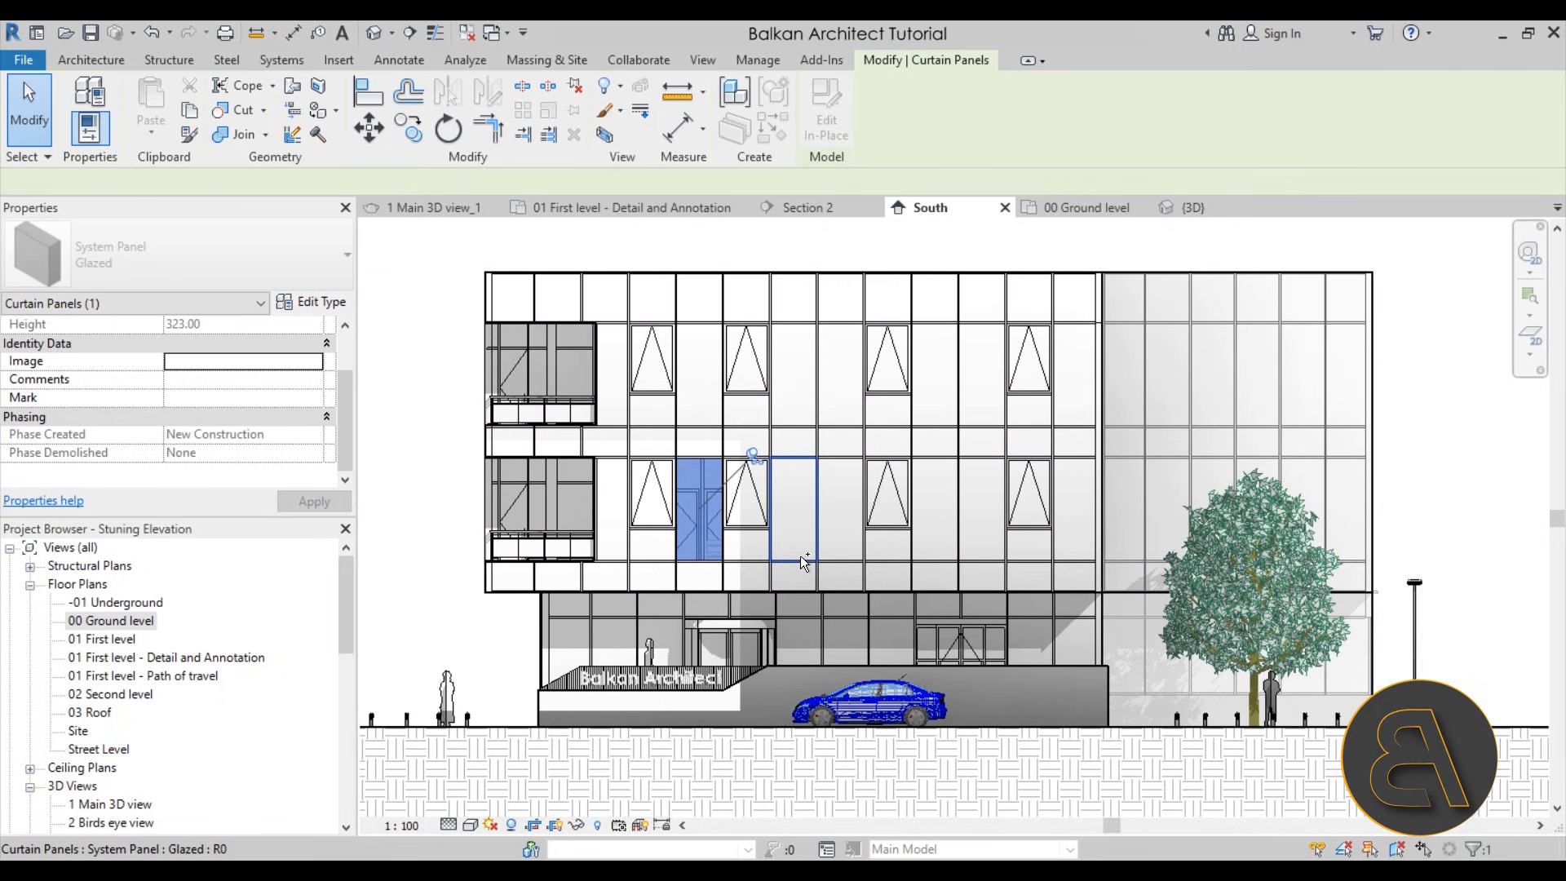
pyautogui.keyDown('ctrl'); pyautogui.click(803, 553); pyautogui.keyUp('ctrl')
pyautogui.click(419, 514)
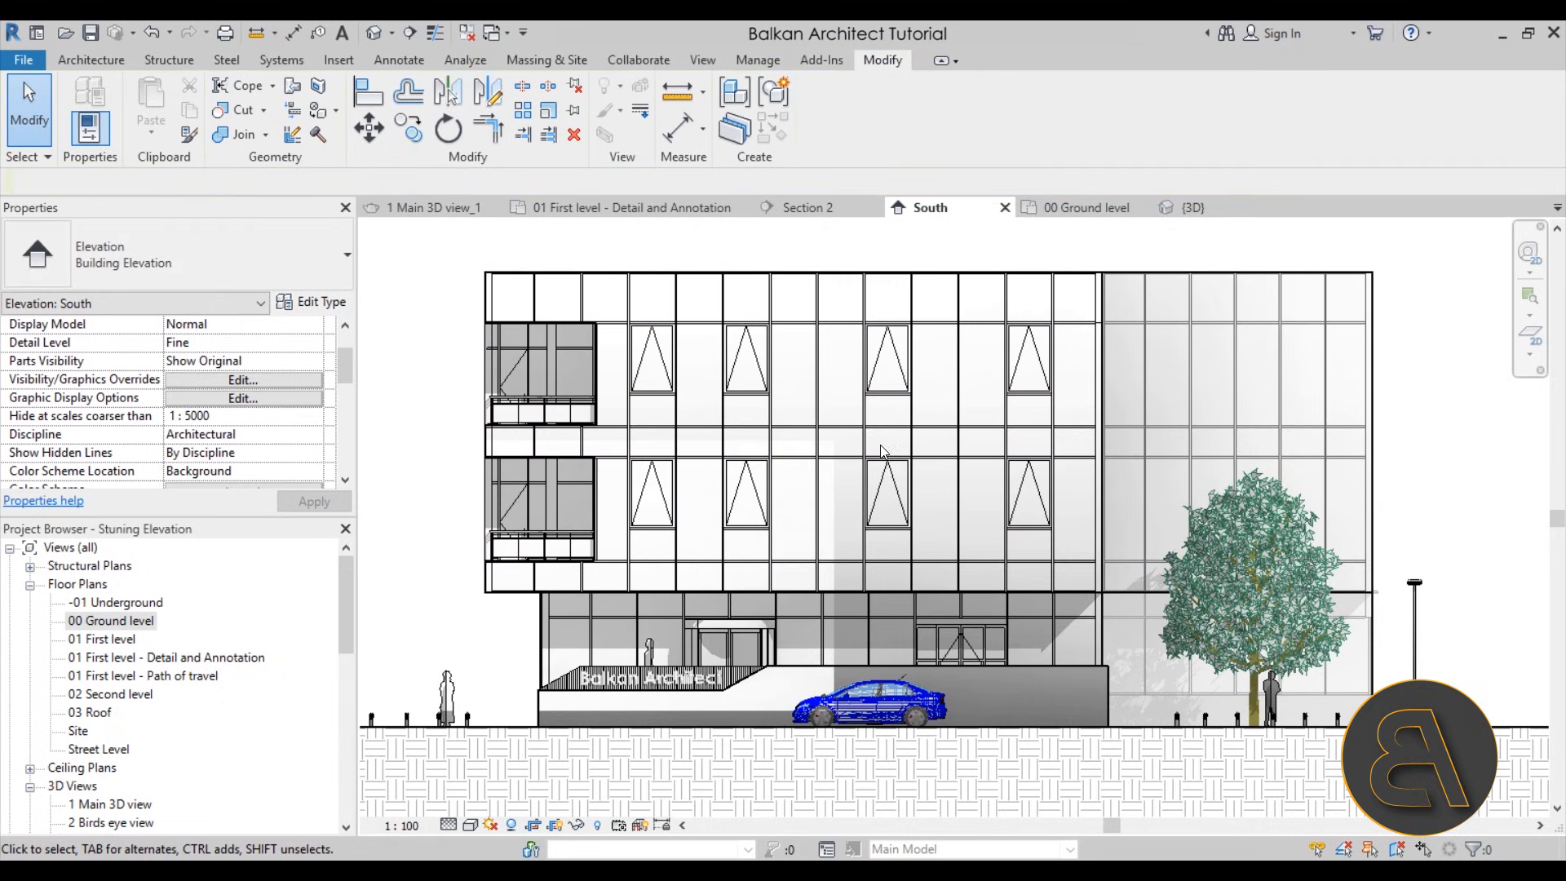
# Find the System Panel family under Curtain Panels in the project's families and select its Glazed type
pyautogui.scroll(-2, 790, 425)
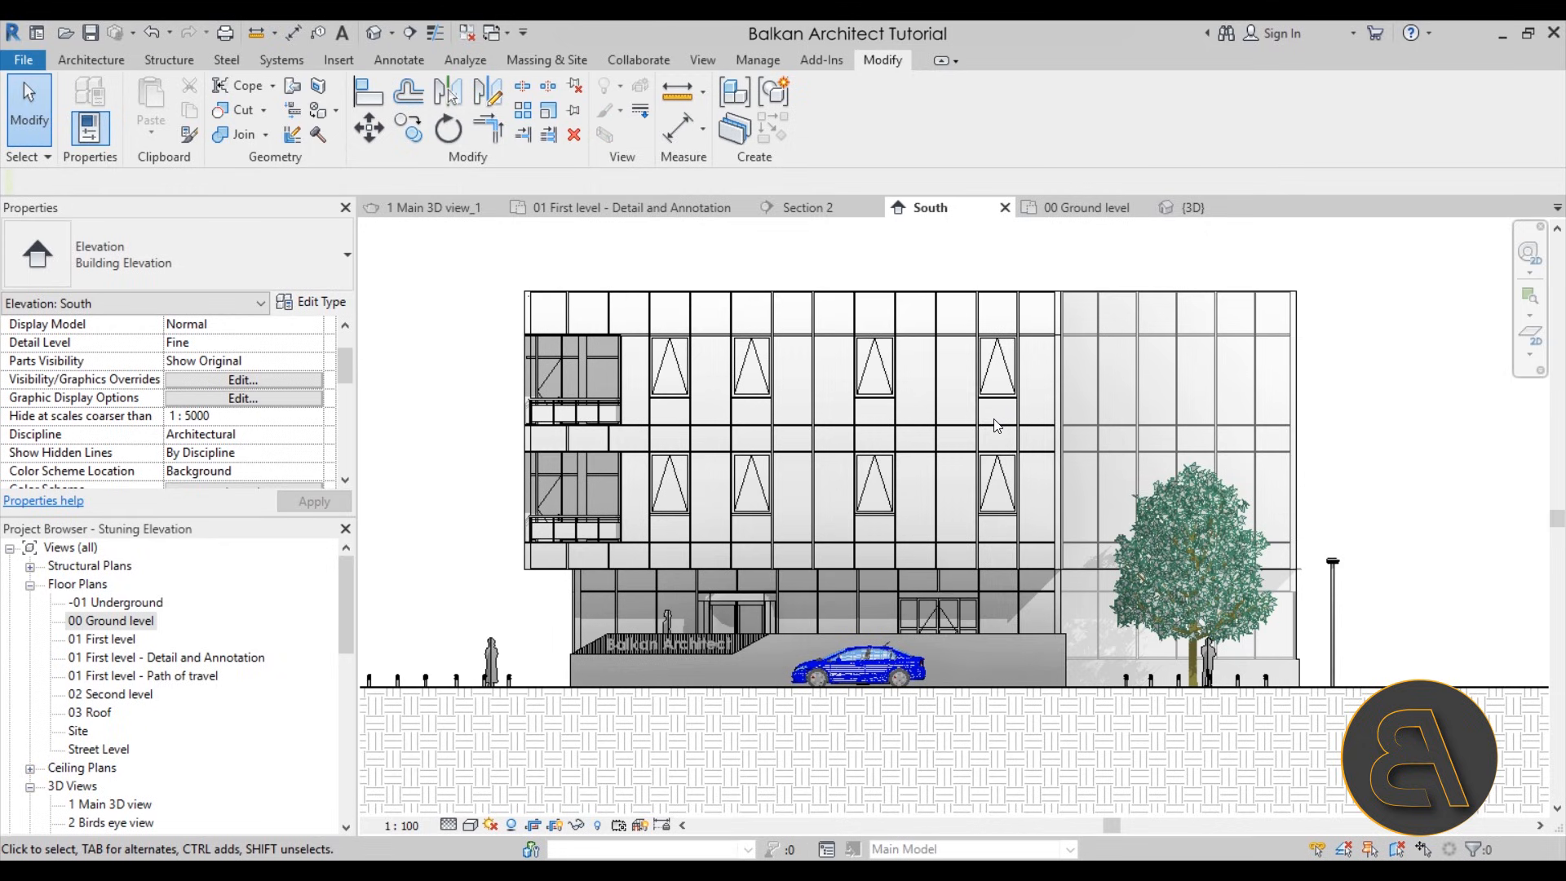
pyautogui.moveTo(356, 575); pyautogui.dragTo(348, 762)
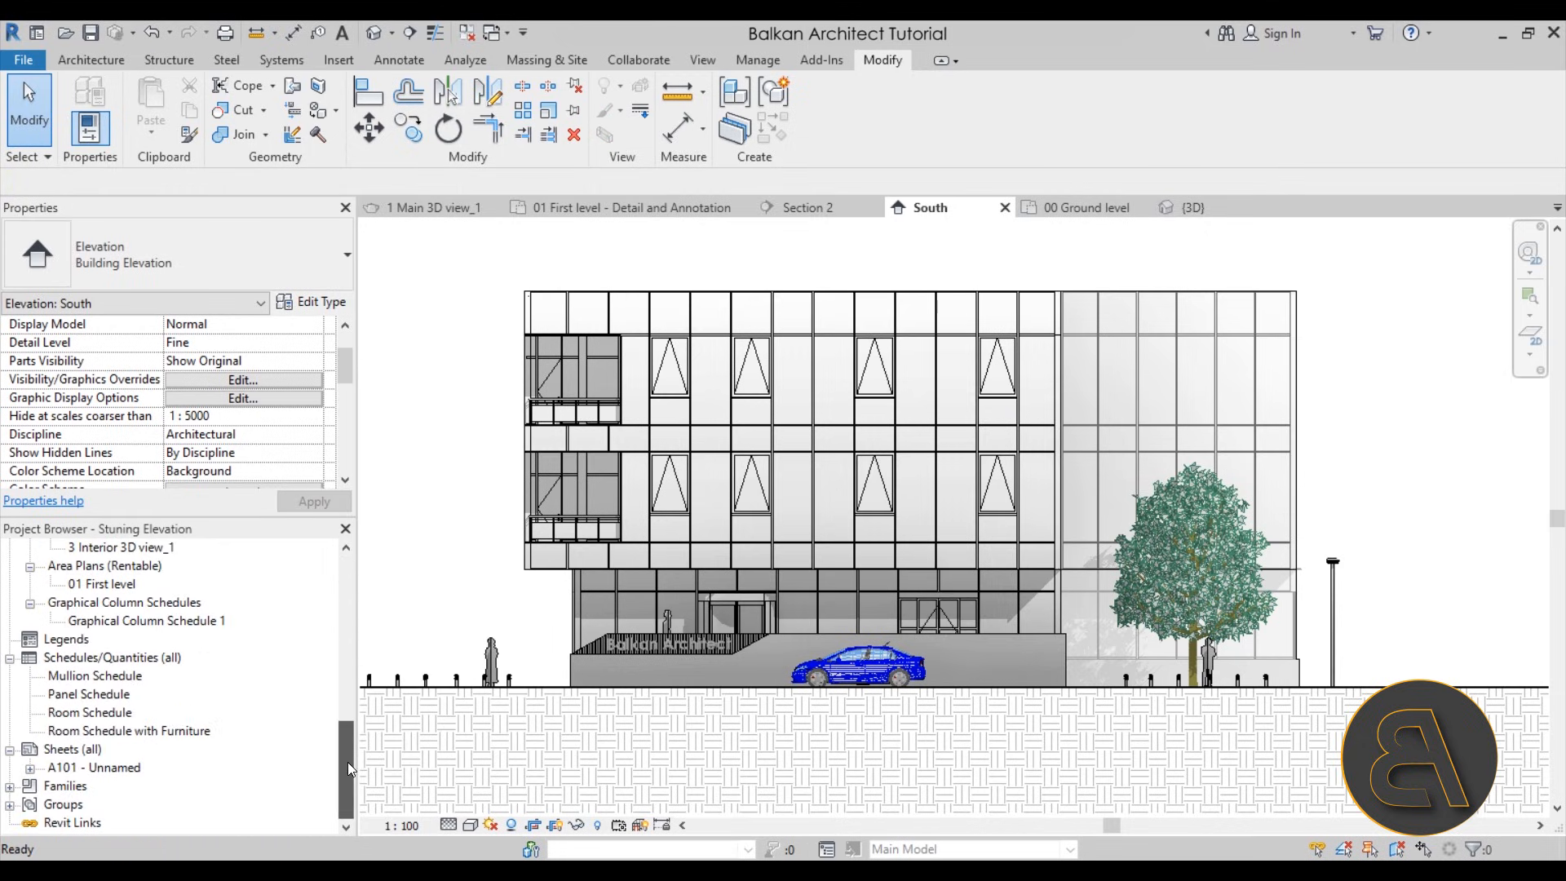
pyautogui.click(10, 787)
pyautogui.scroll(-1, 225, 643)
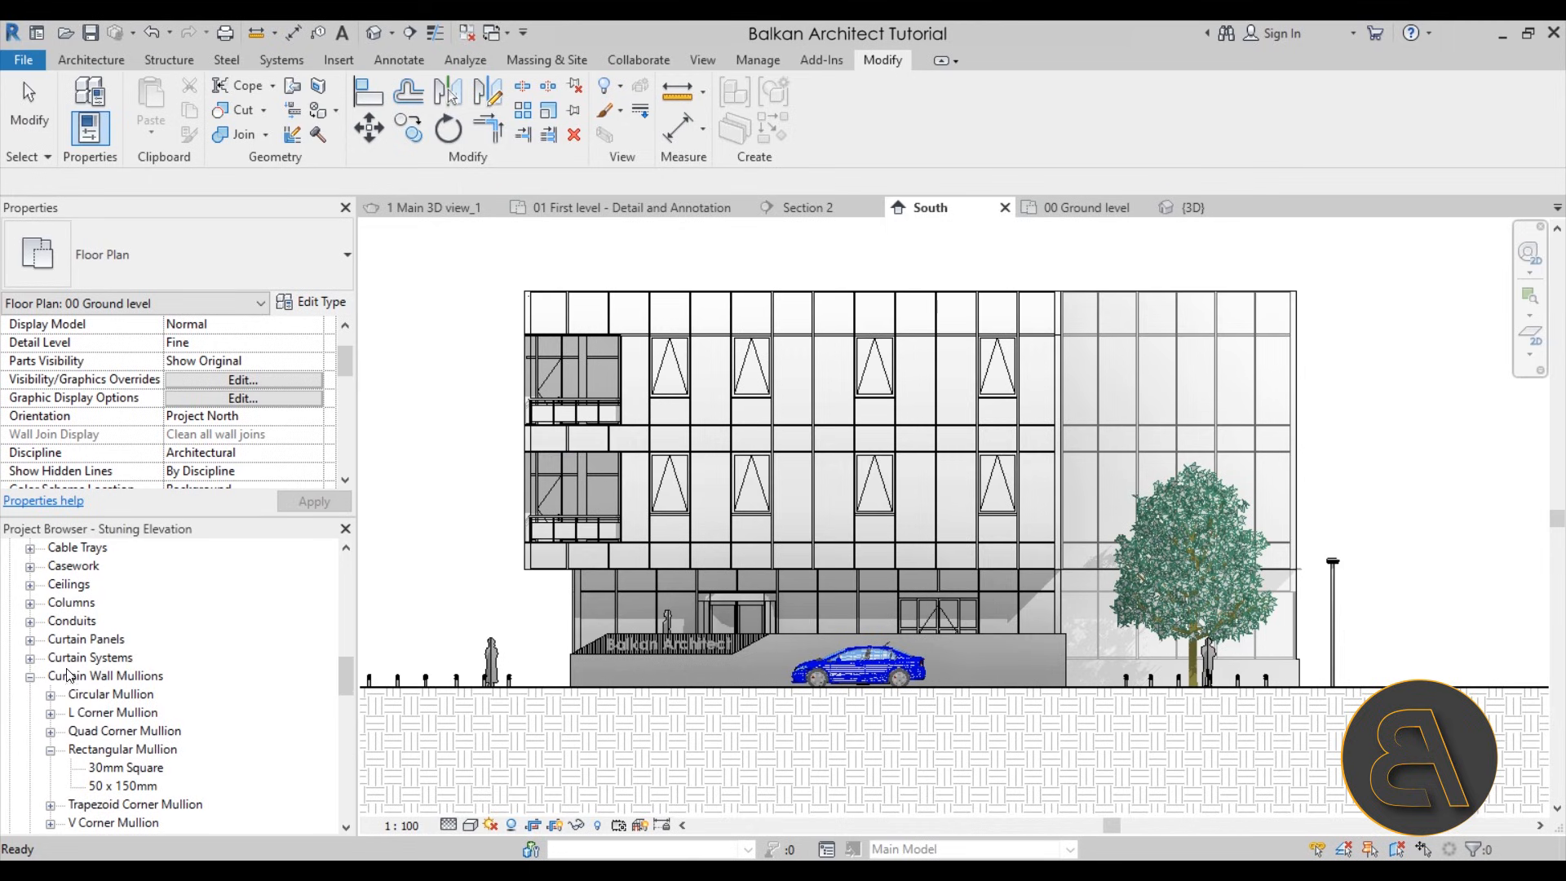
pyautogui.click(30, 641)
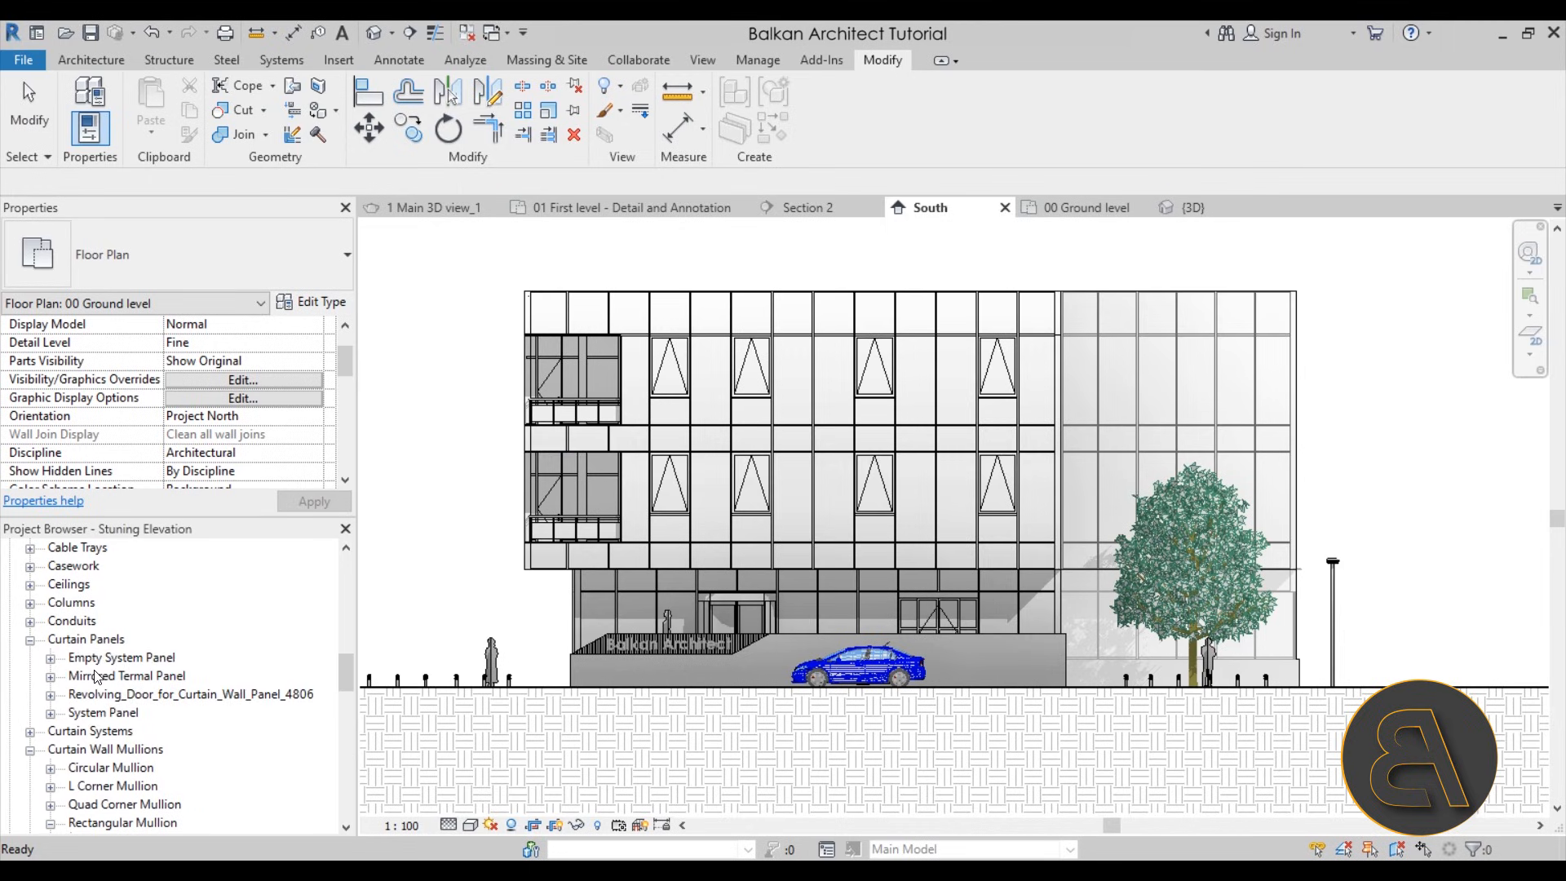
pyautogui.click(51, 715)
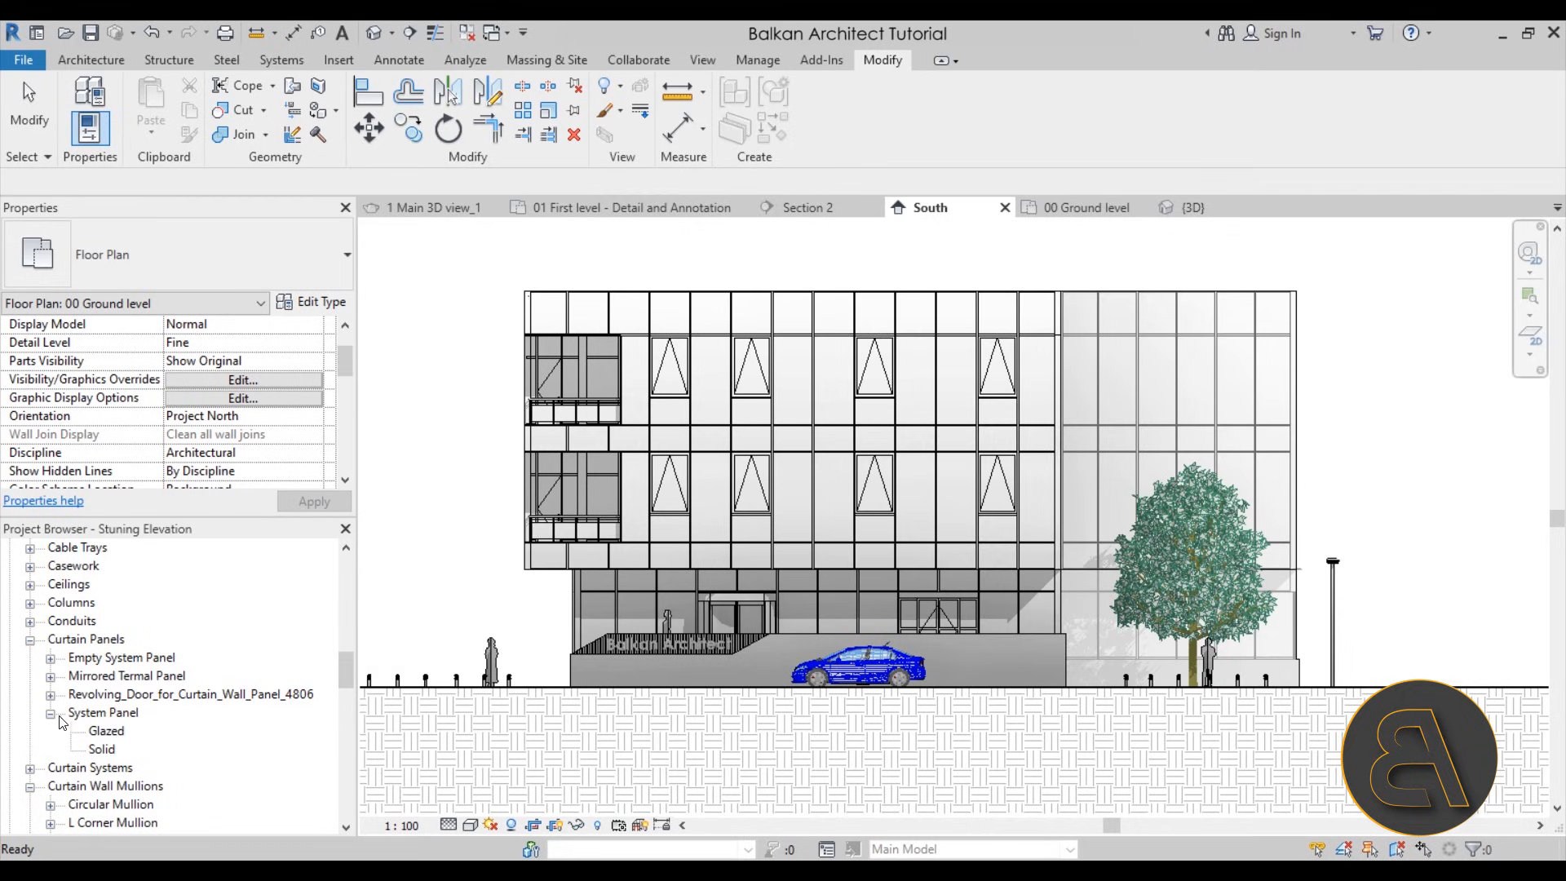
pyautogui.click(107, 732)
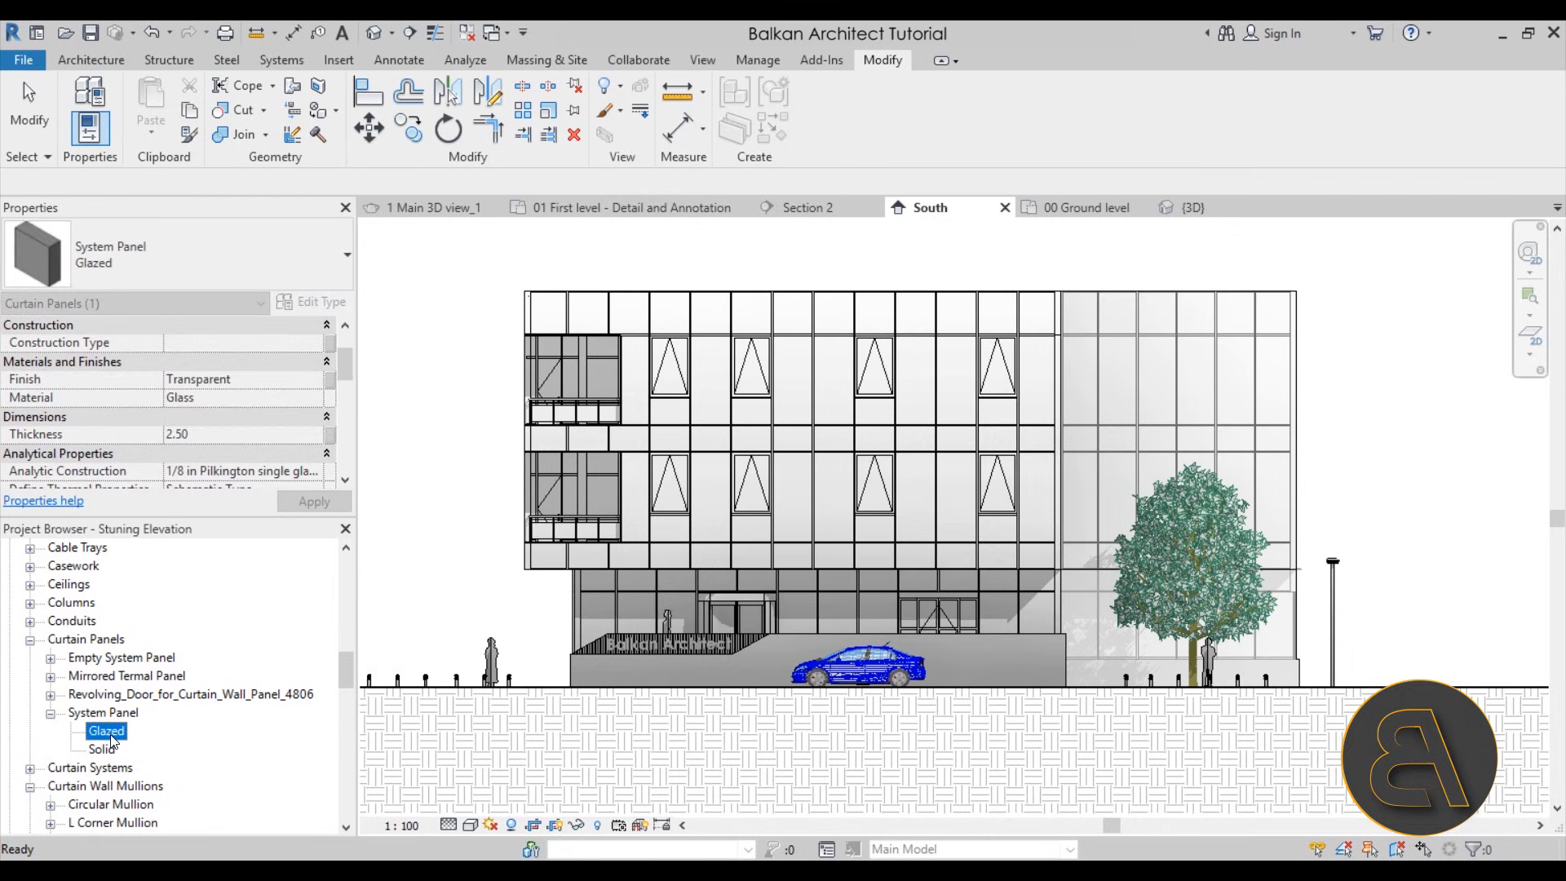
# Select all instances of the Glazed system panel type in the entire project
pyautogui.rightClick(113, 740)
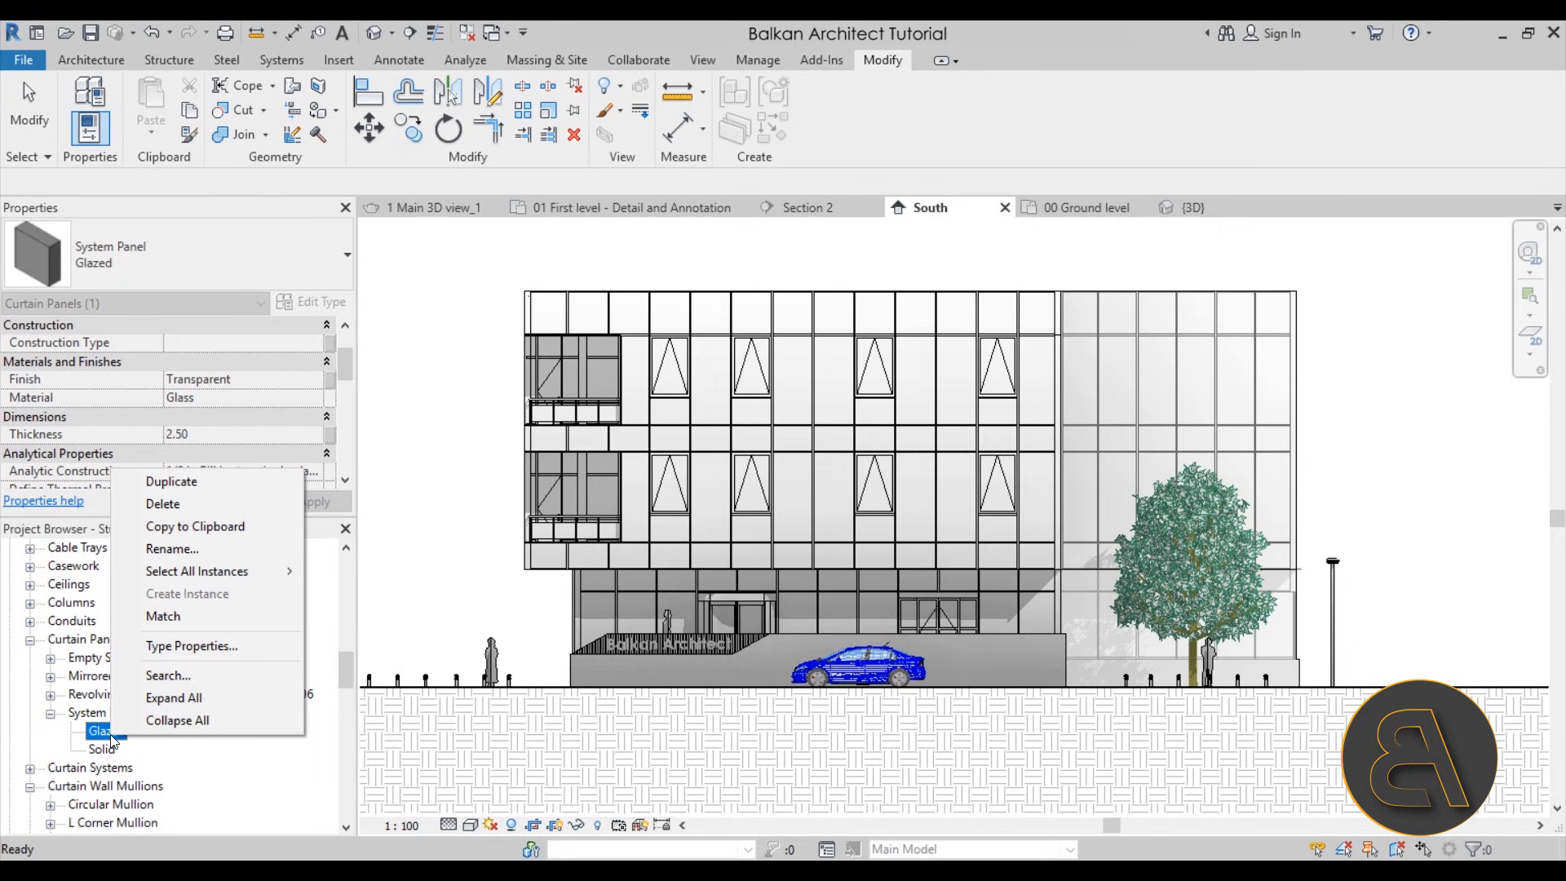
pyautogui.moveTo(232, 573)
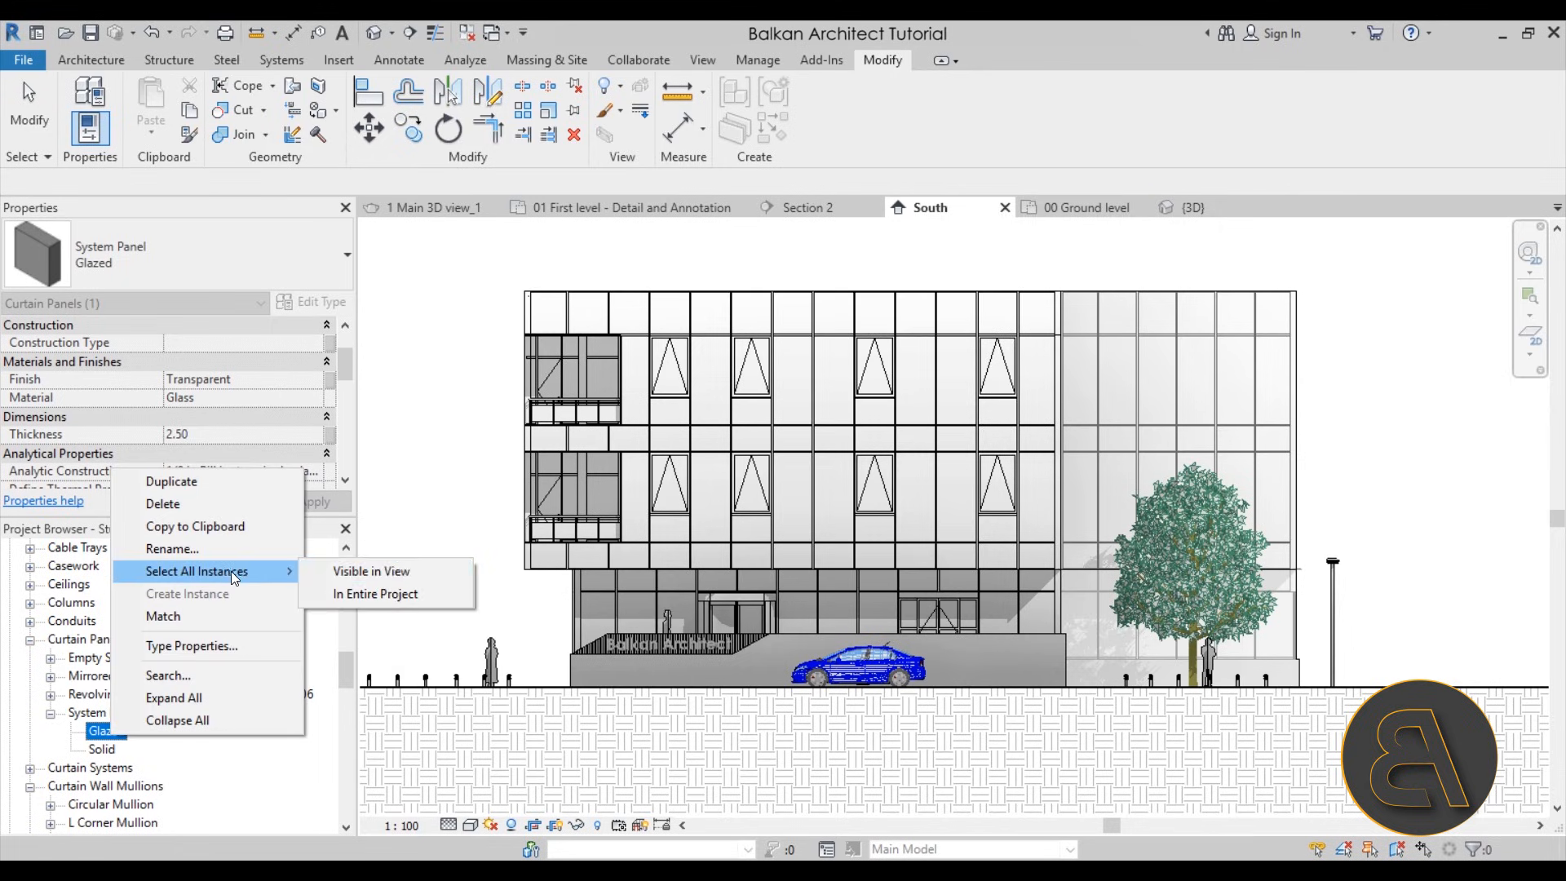
pyautogui.click(414, 597)
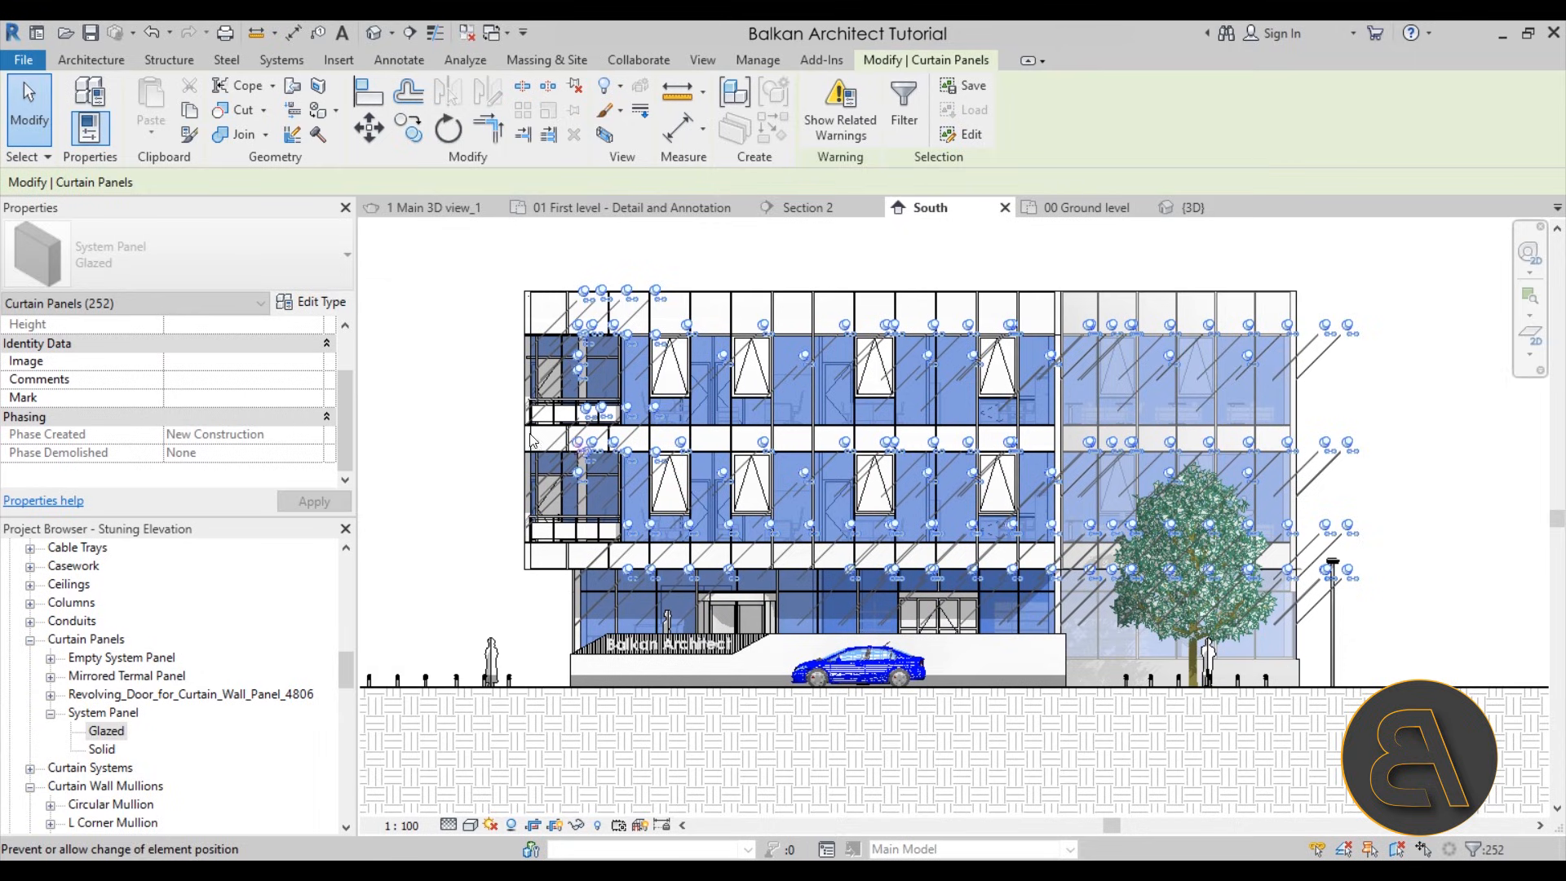
# Override the selected glazed panels' graphics in the view by element with a surface transparency of 40, and clear the selection
pyautogui.rightClick(483, 390)
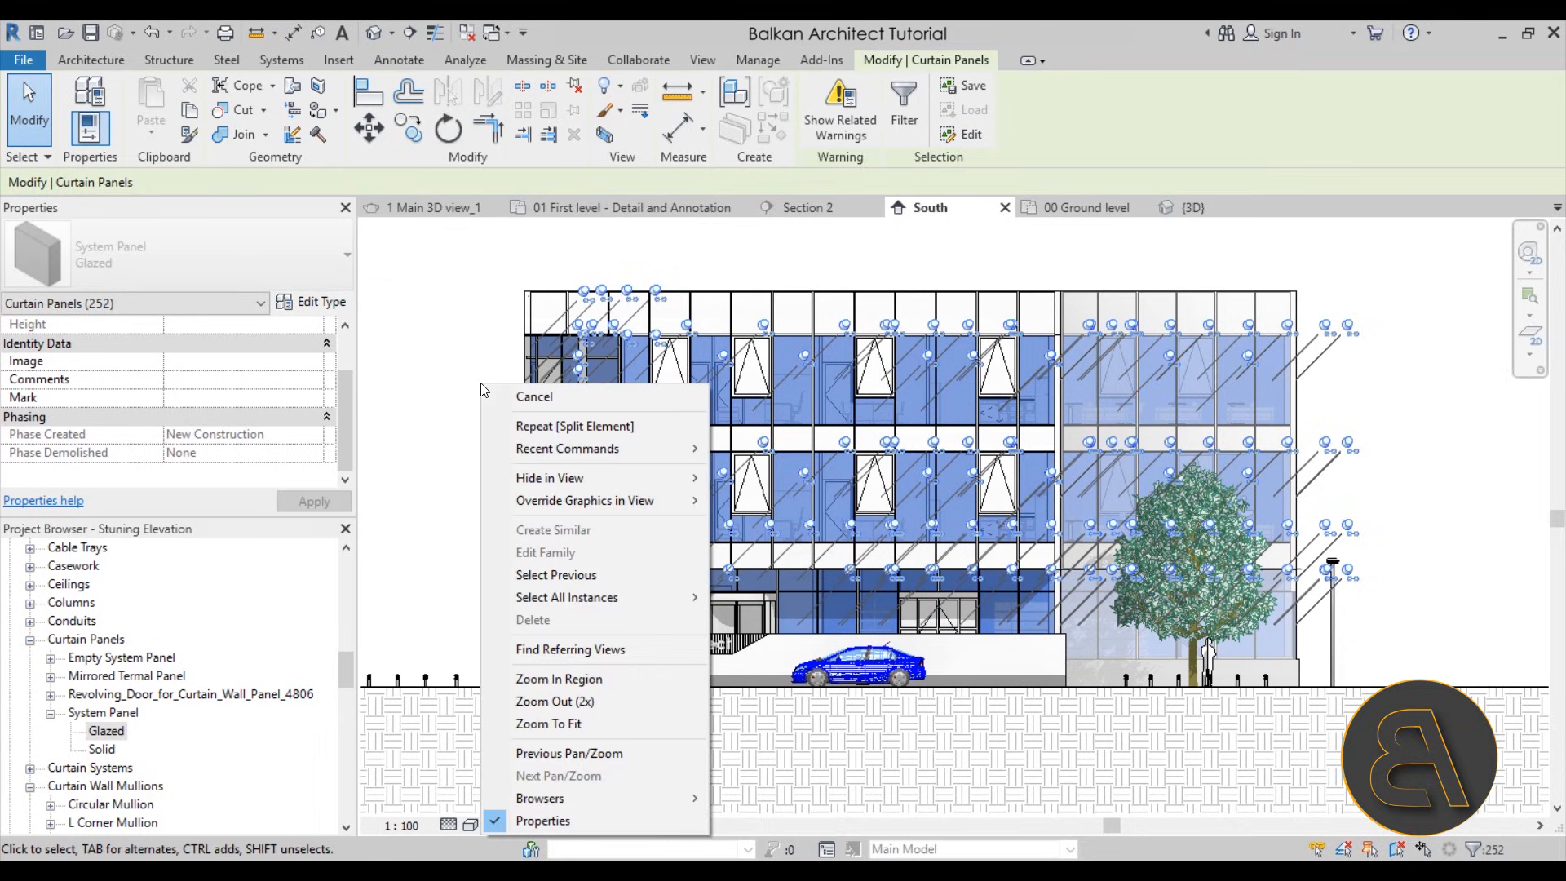
pyautogui.moveTo(595, 507)
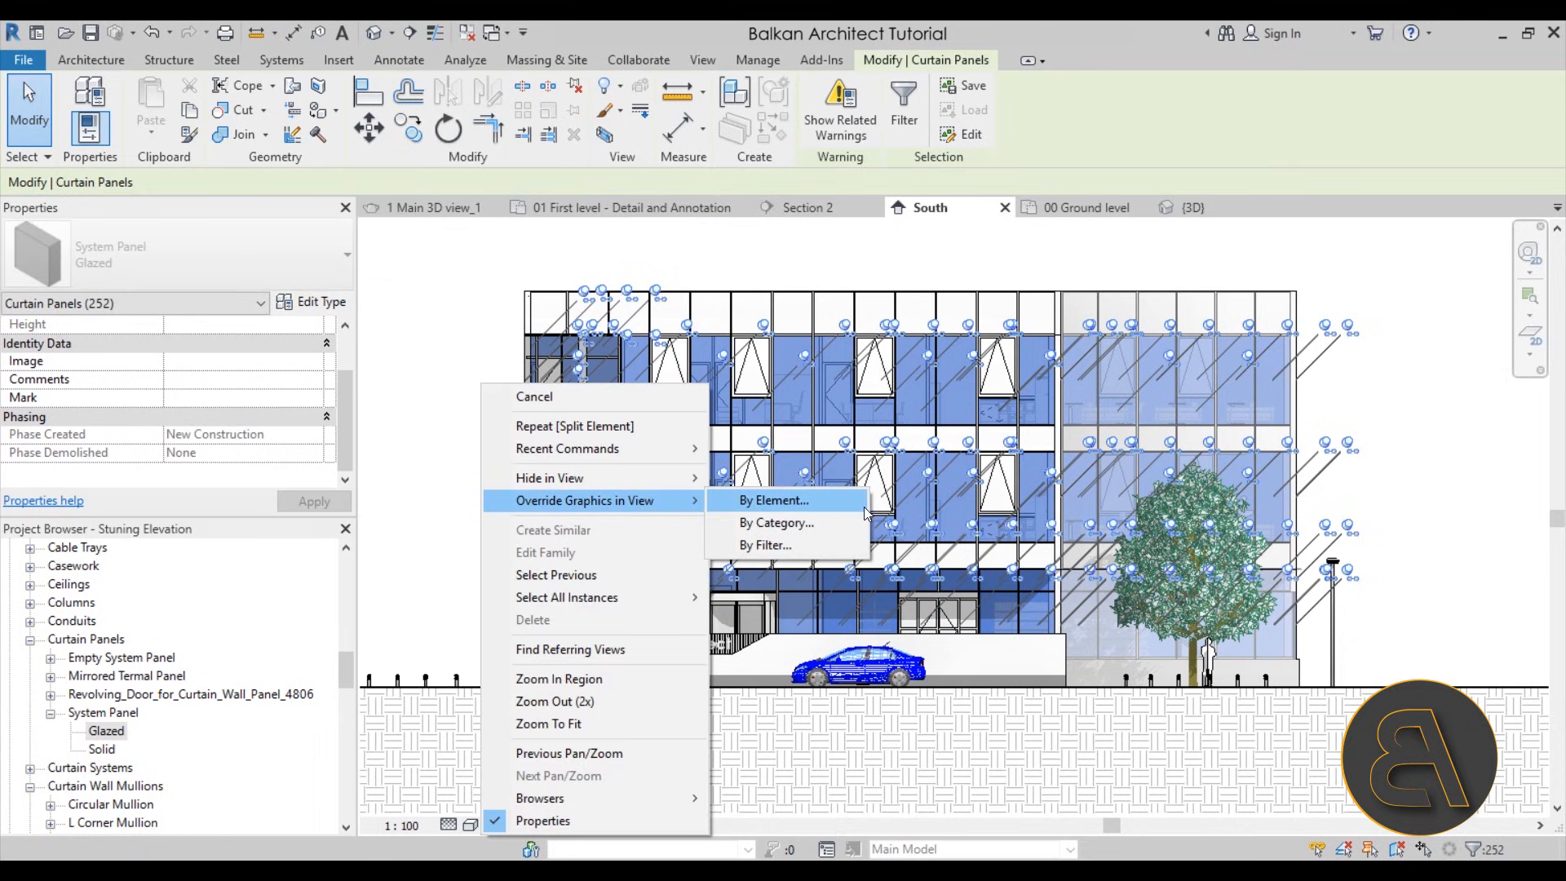
pyautogui.click(832, 501)
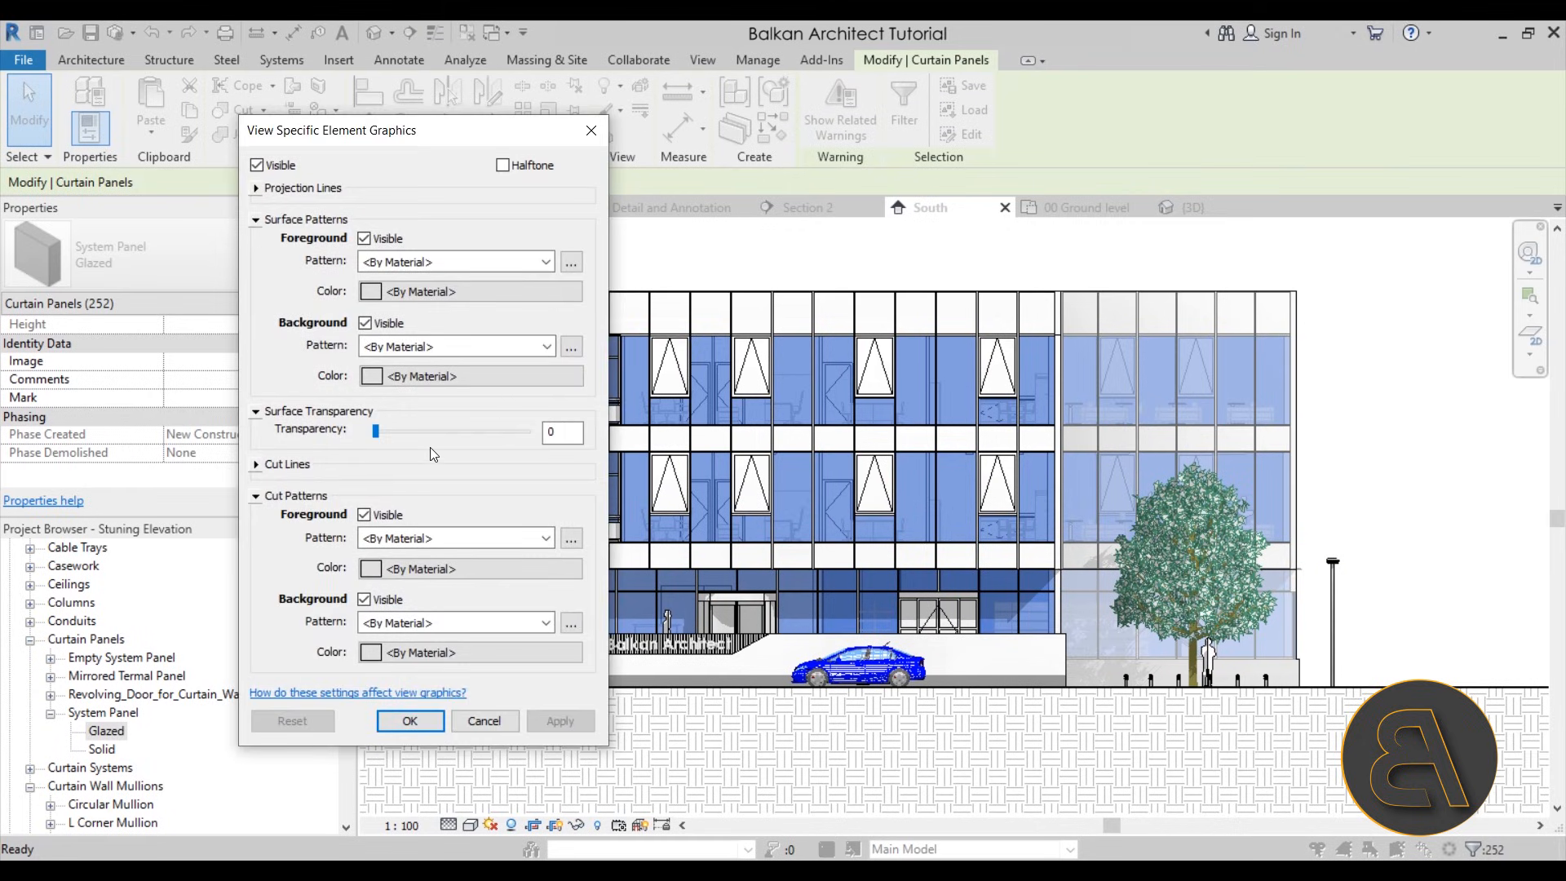
pyautogui.click(432, 432)
pyautogui.click(563, 720)
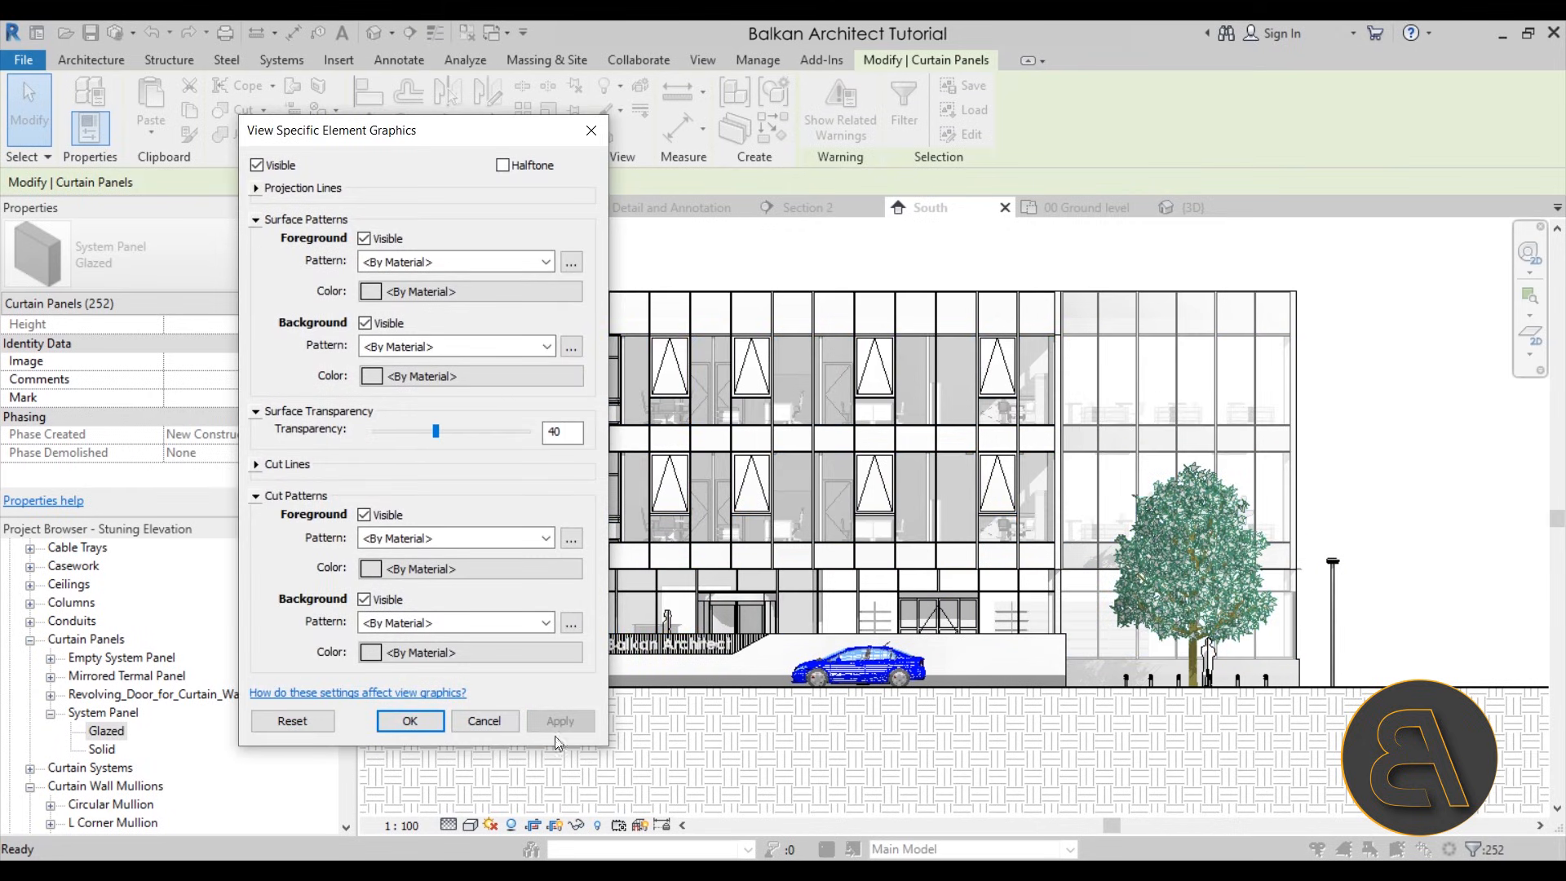
pyautogui.click(501, 723)
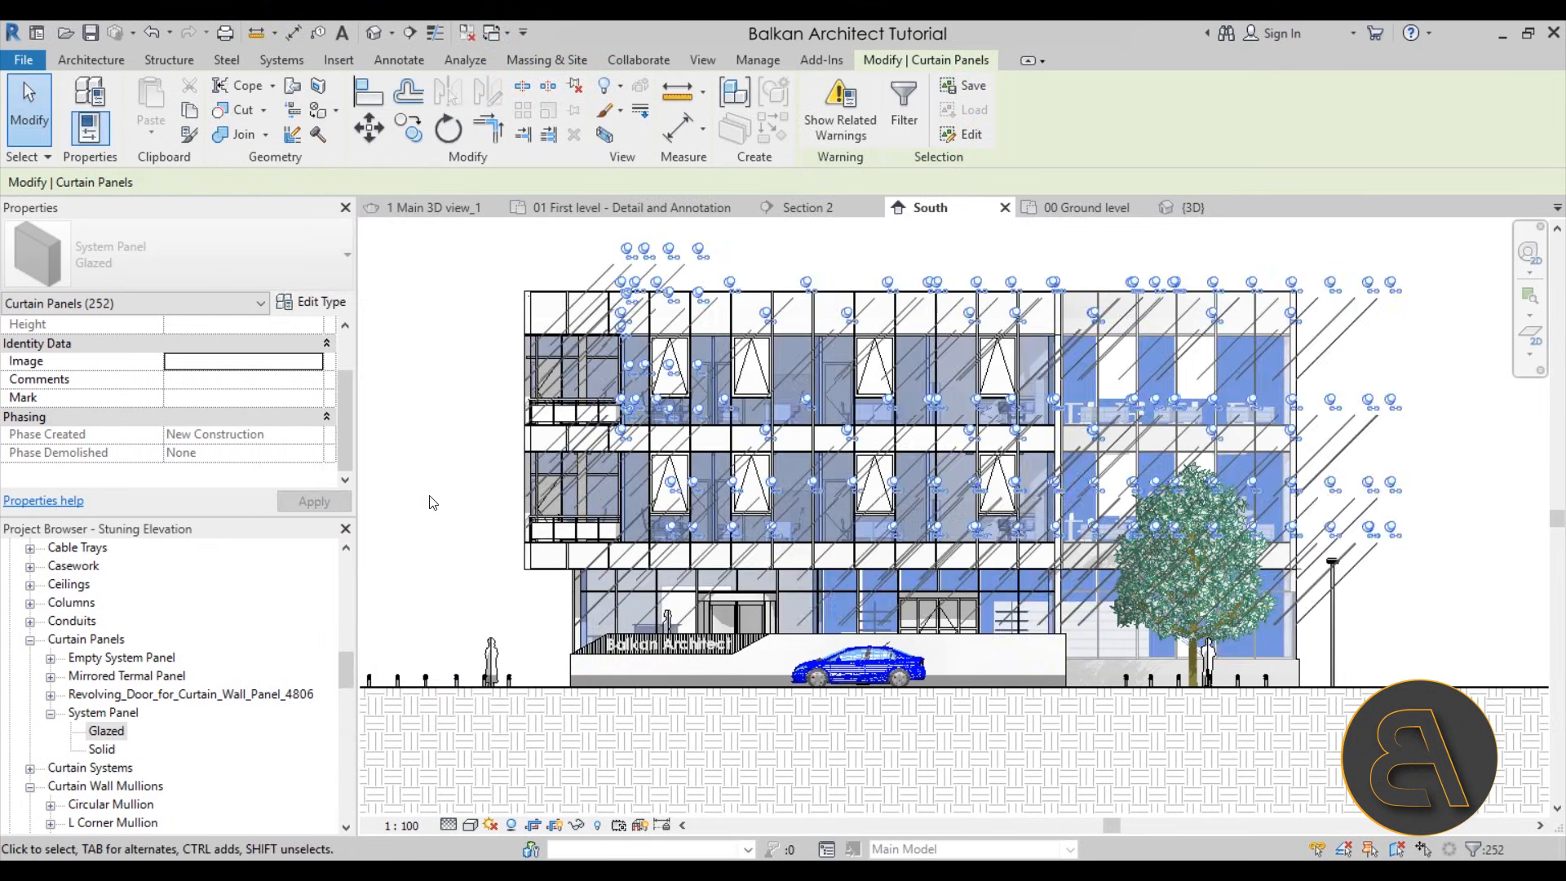
pyautogui.click(436, 512)
# Select all eight awning windows on the two upper storeys of the front curtain wall together
pyautogui.scroll(3, 845, 380)
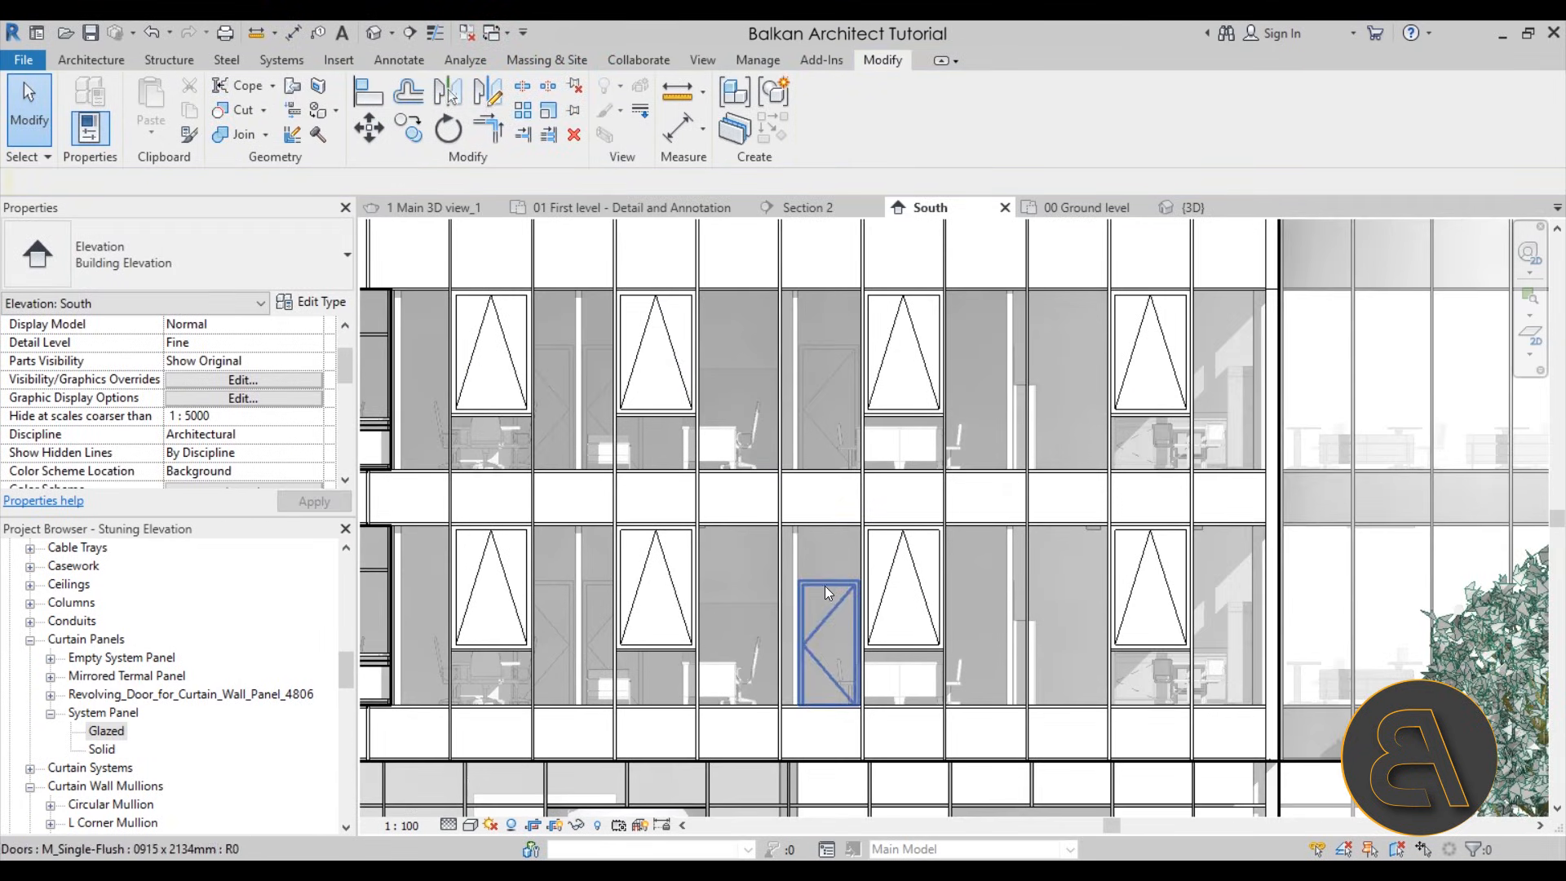
pyautogui.scroll(-3, 882, 576)
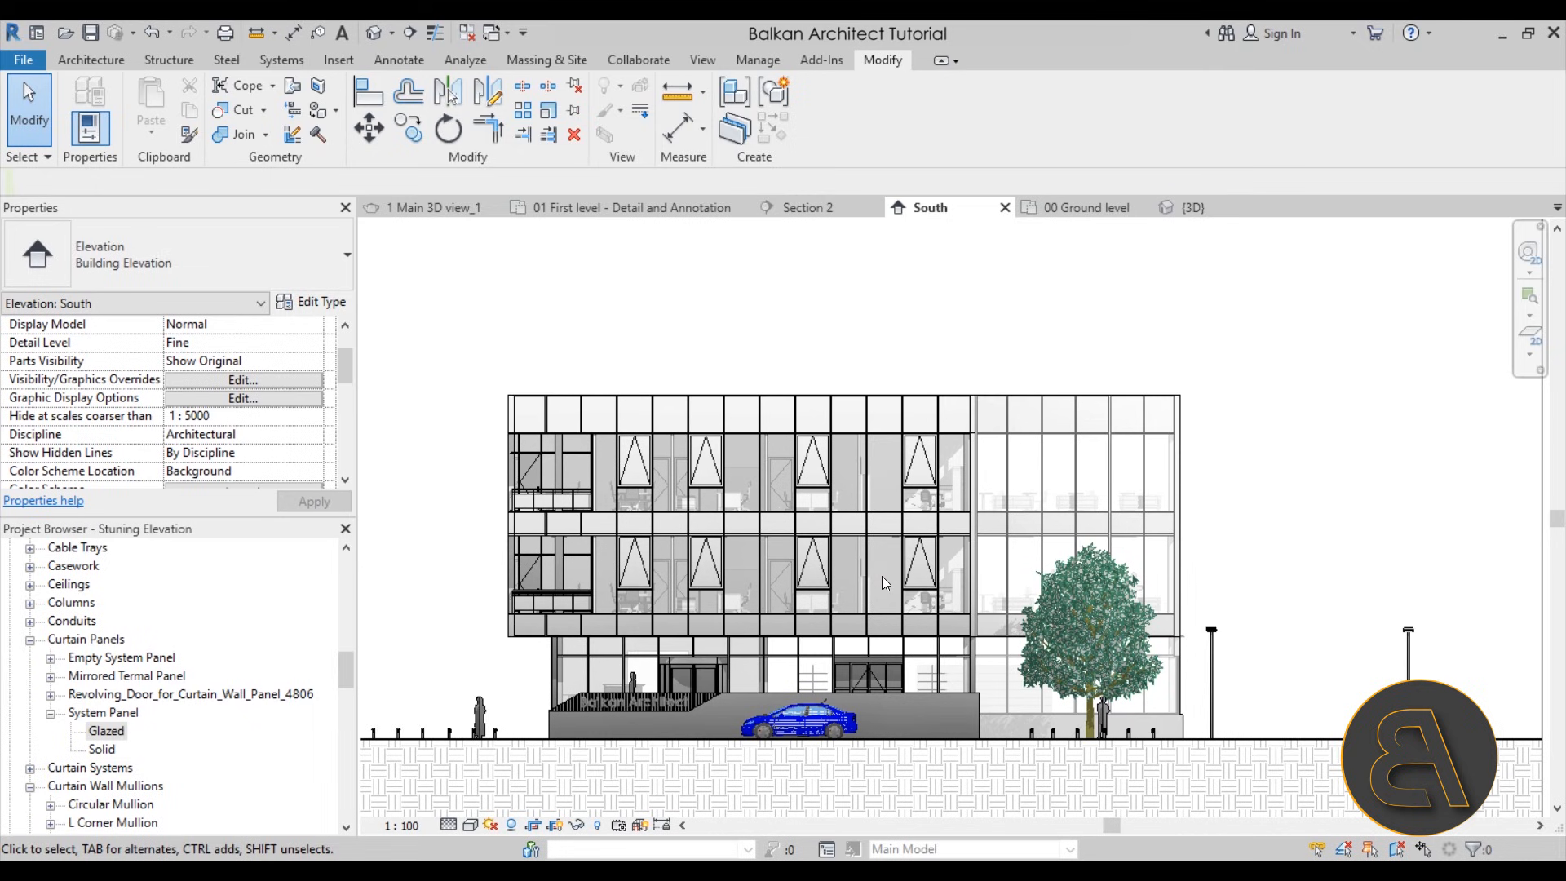
pyautogui.scroll(2, 832, 641)
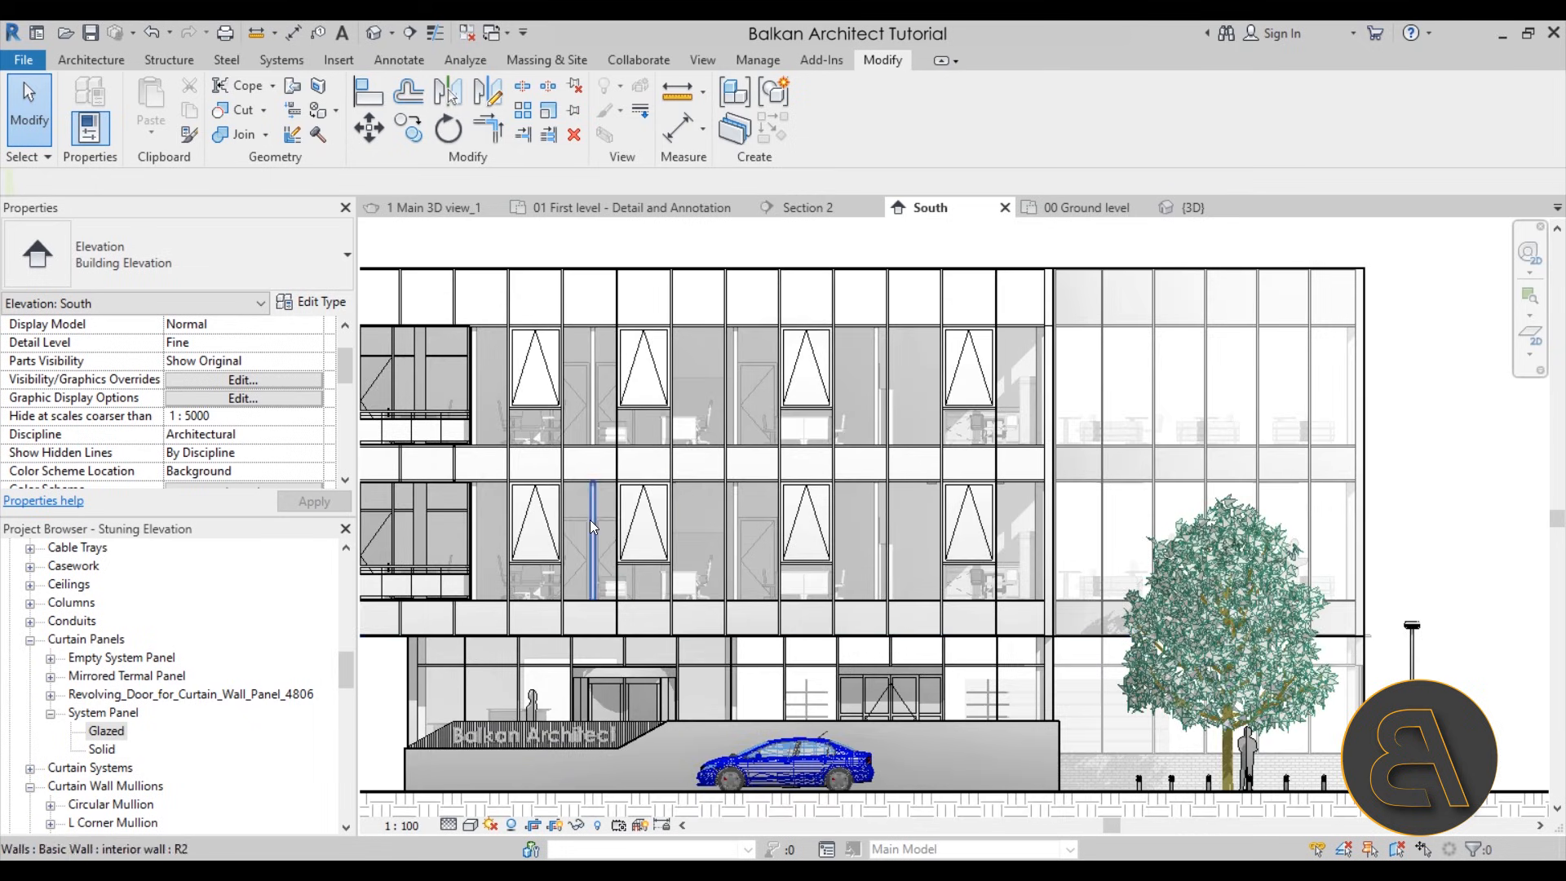
pyautogui.click(634, 520)
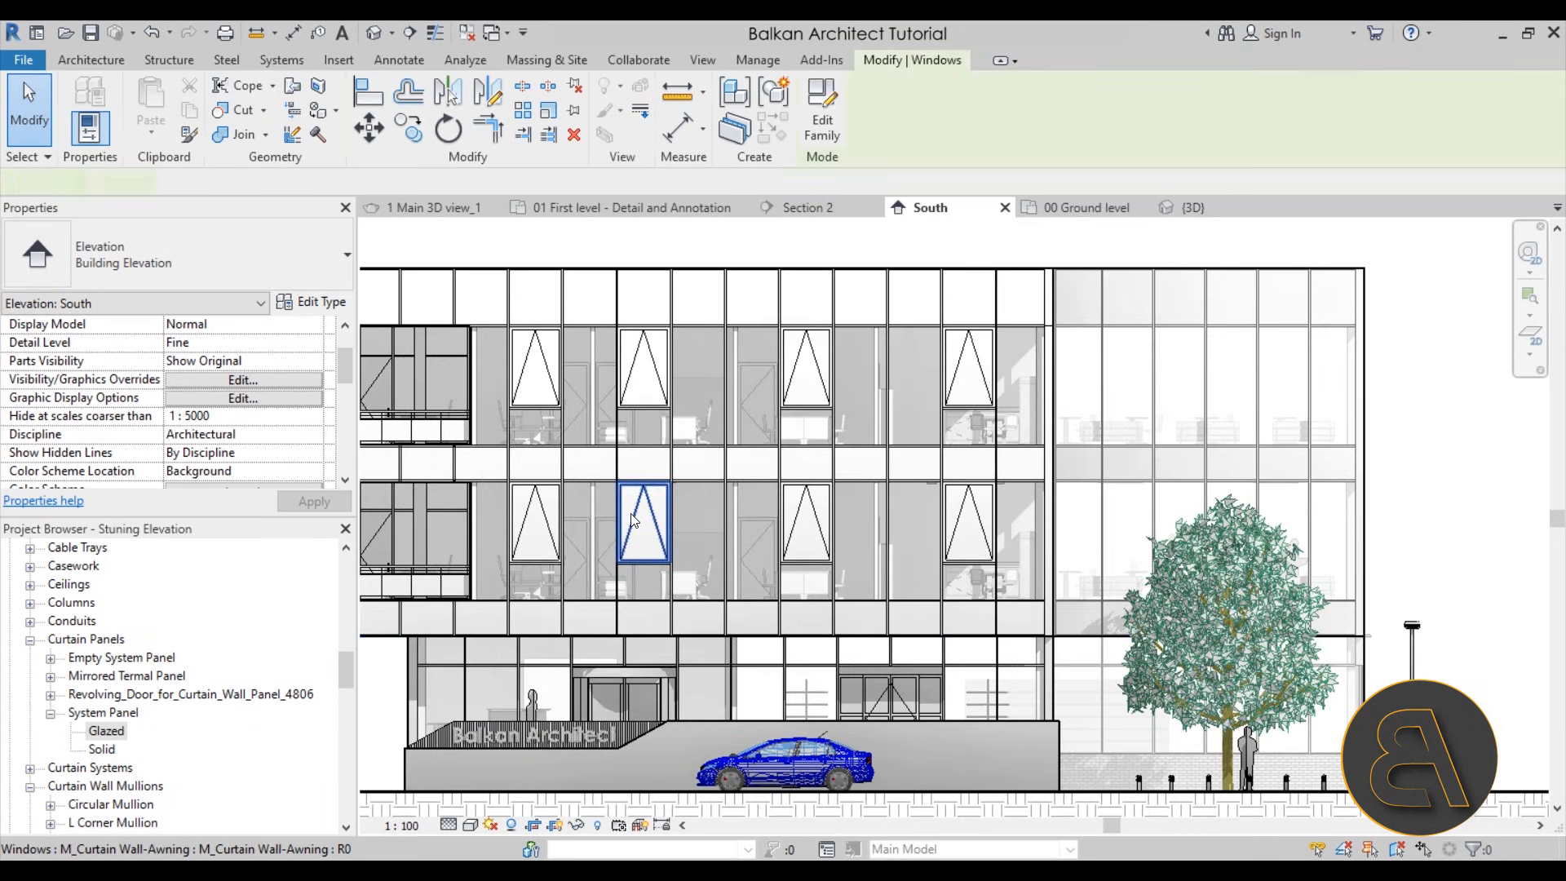
pyautogui.keyDown('ctrl'); pyautogui.click(548, 524); pyautogui.keyUp('ctrl')
pyautogui.keyDown('ctrl'); pyautogui.click(540, 373); pyautogui.keyUp('ctrl')
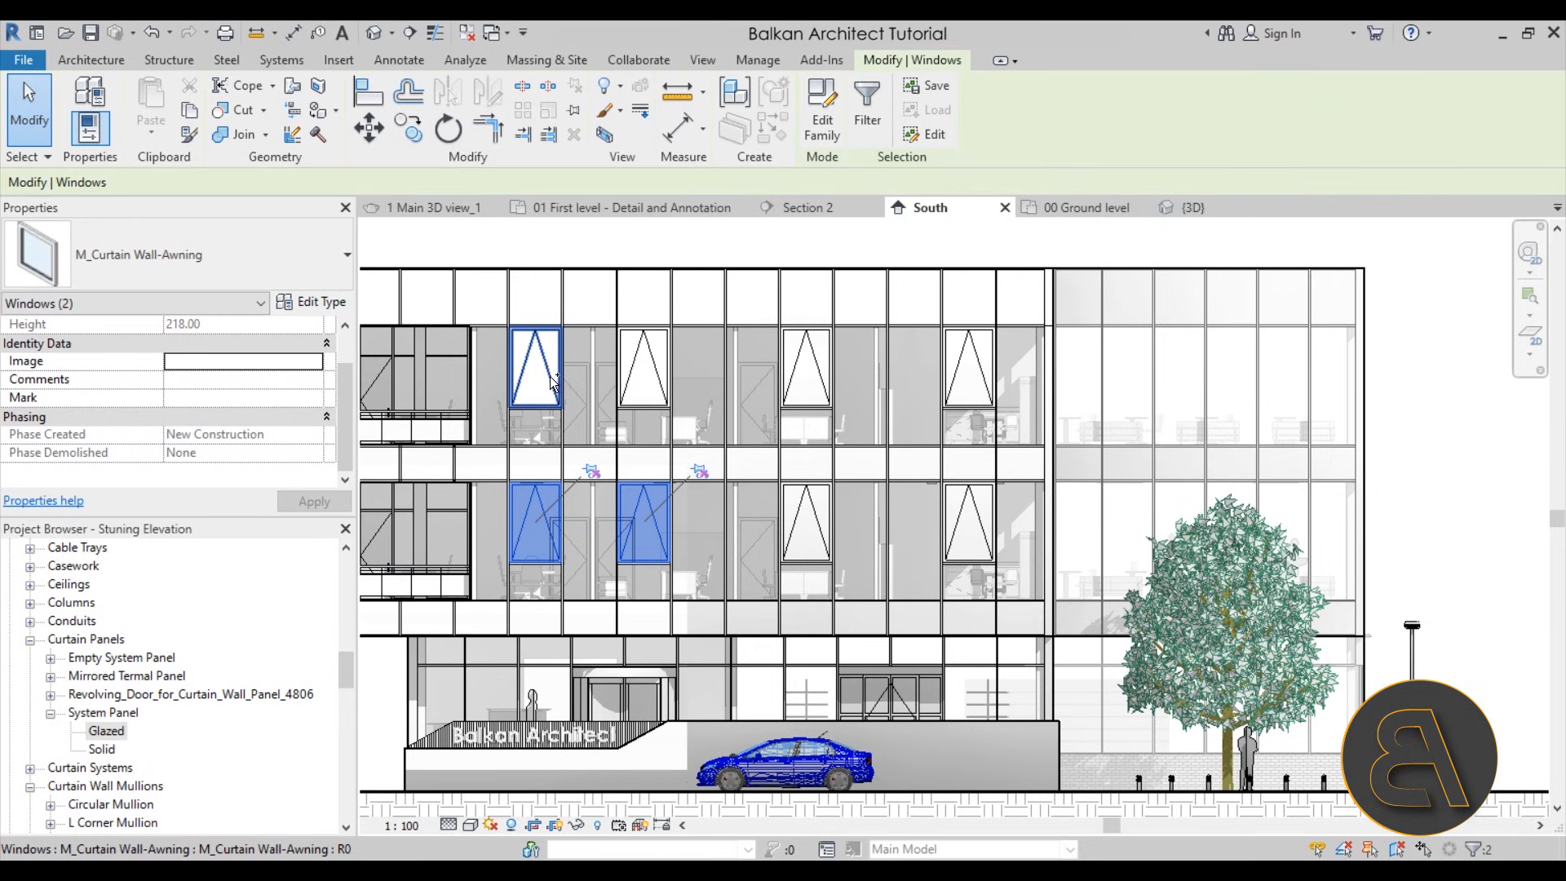
pyautogui.keyDown('ctrl'); pyautogui.click(638, 377); pyautogui.keyUp('ctrl')
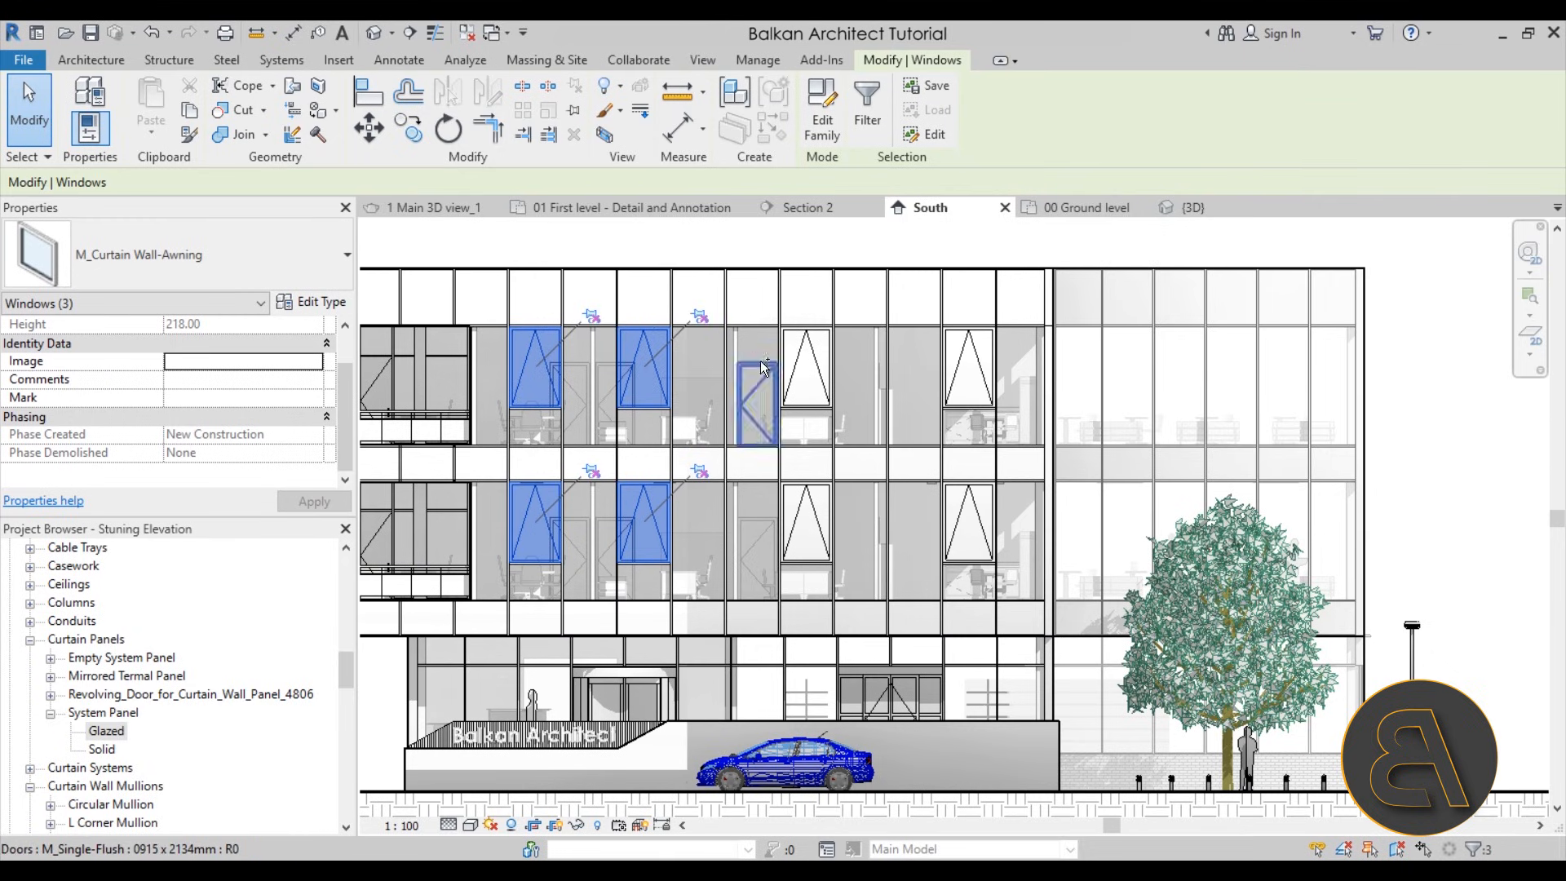
pyautogui.keyDown('ctrl'); pyautogui.click(801, 378); pyautogui.keyUp('ctrl')
pyautogui.keyDown('ctrl'); pyautogui.click(969, 377); pyautogui.keyUp('ctrl')
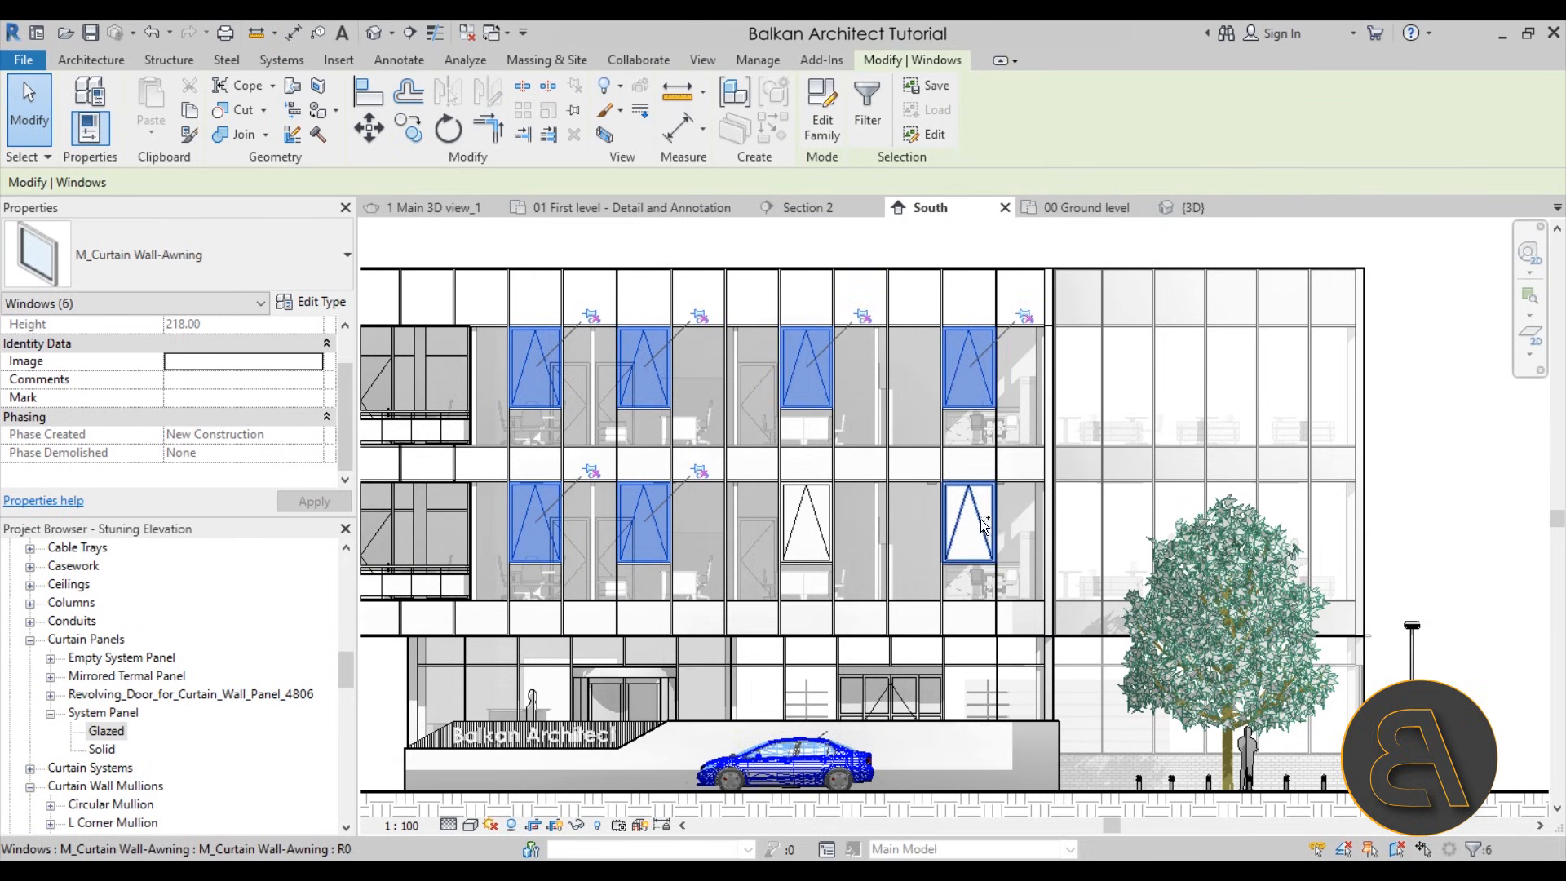
pyautogui.keyDown('ctrl'); pyautogui.click(989, 515); pyautogui.keyUp('ctrl')
pyautogui.keyDown('ctrl'); pyautogui.click(808, 522); pyautogui.keyUp('ctrl')
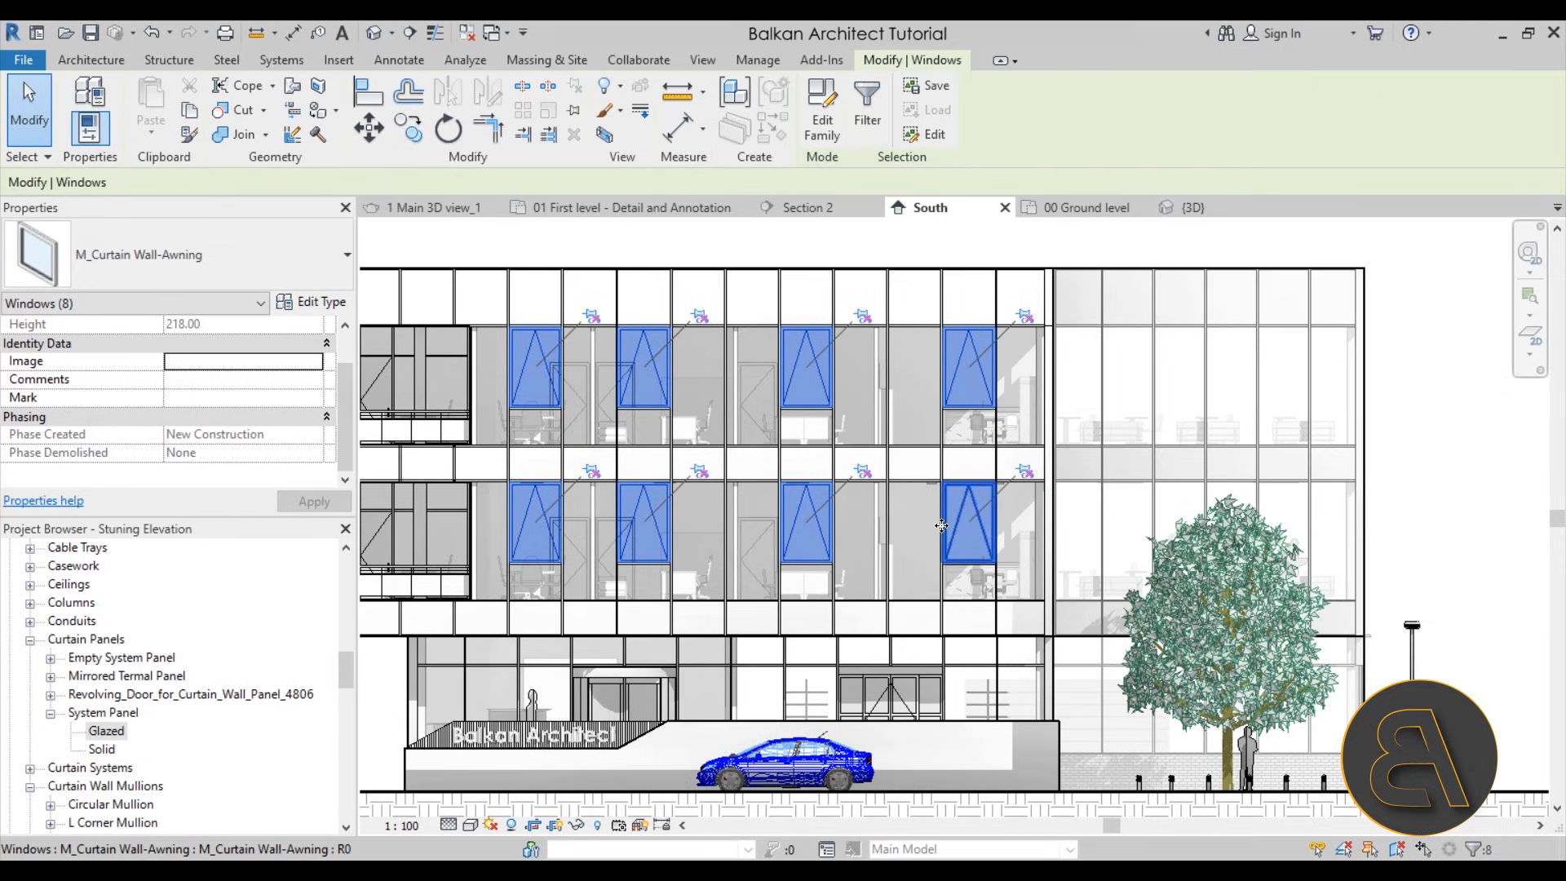
# Add the two balcony doors on the upper storeys to the window selection
pyautogui.scroll(-1, 950, 525)
pyautogui.scroll(4, 447, 393)
pyautogui.keyDown('ctrl'); pyautogui.click(452, 403); pyautogui.keyUp('ctrl')
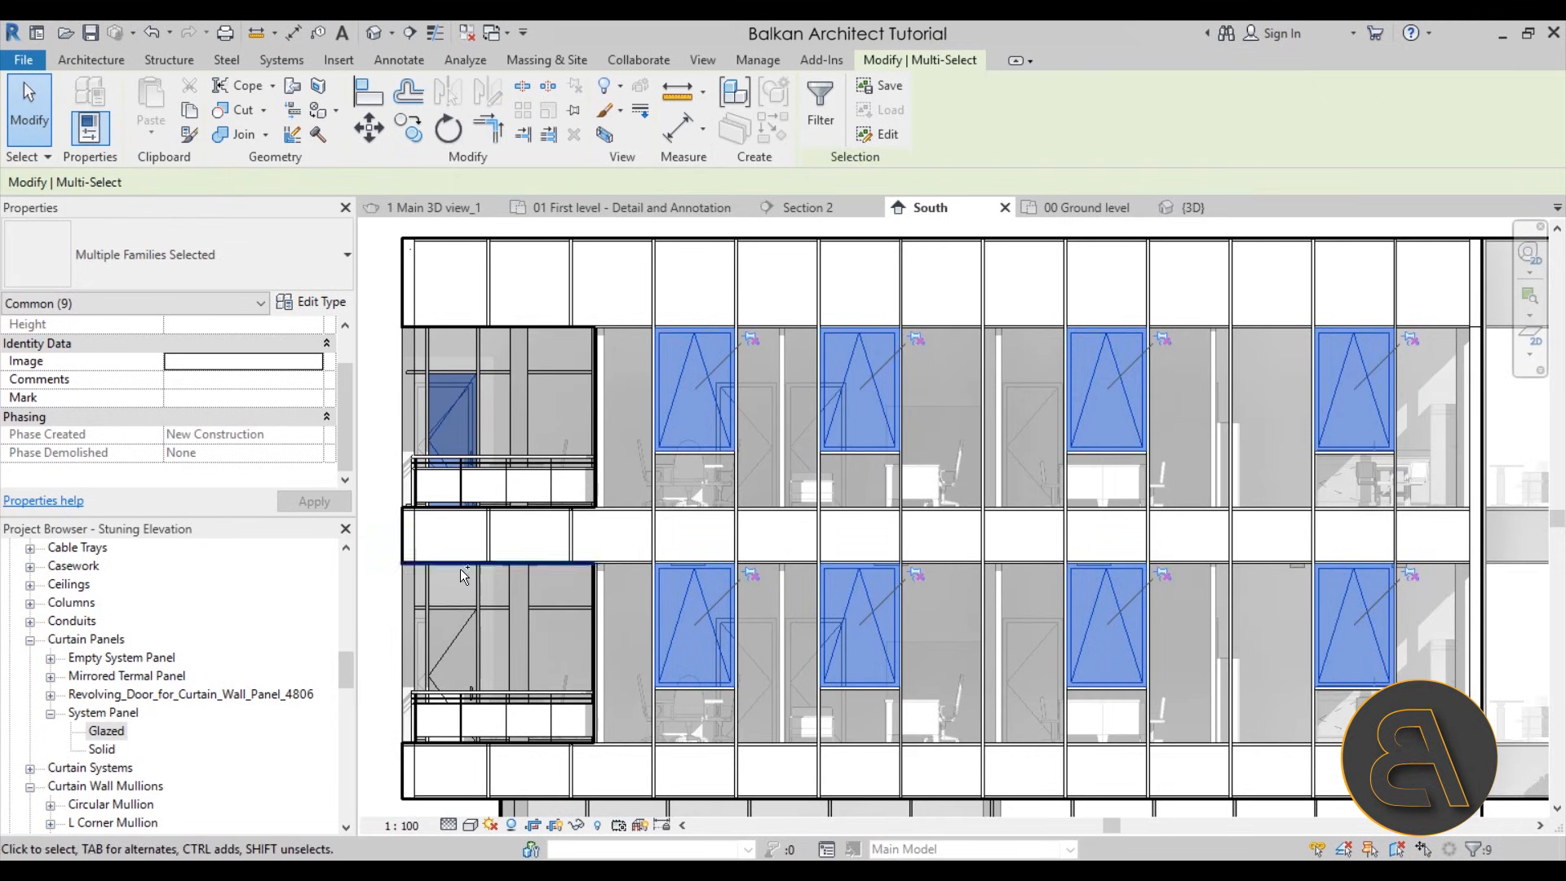
pyautogui.keyDown('ctrl'); pyautogui.click(455, 639); pyautogui.keyUp('ctrl')
# Override the selected windows' and doors' graphics in the view by element with a surface transparency of 40, and clear the selection
pyautogui.scroll(-3, 795, 554)
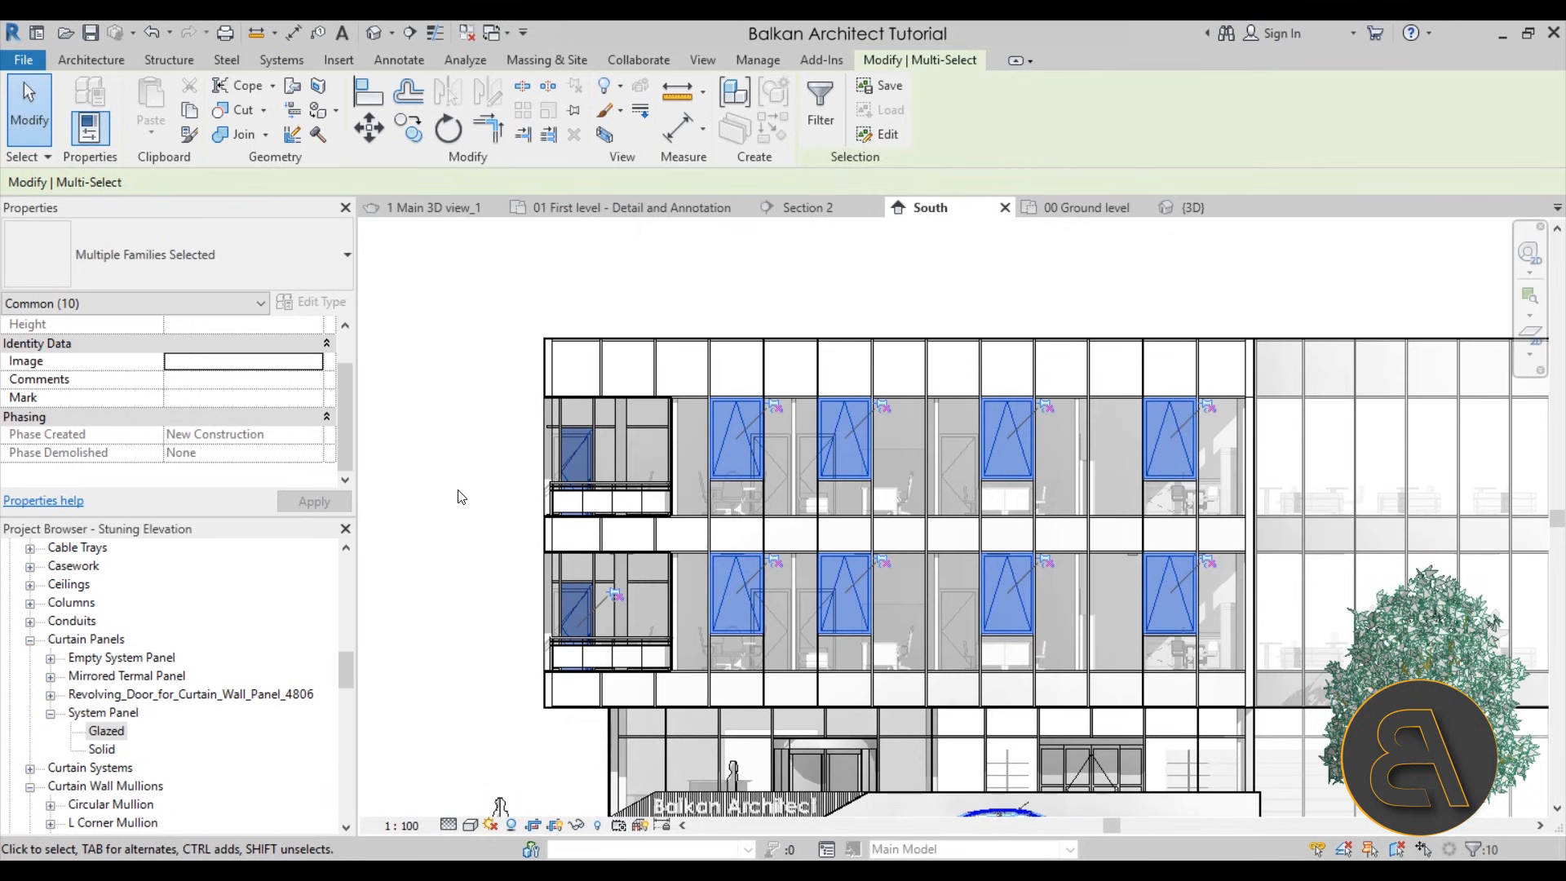
pyautogui.rightClick(461, 496)
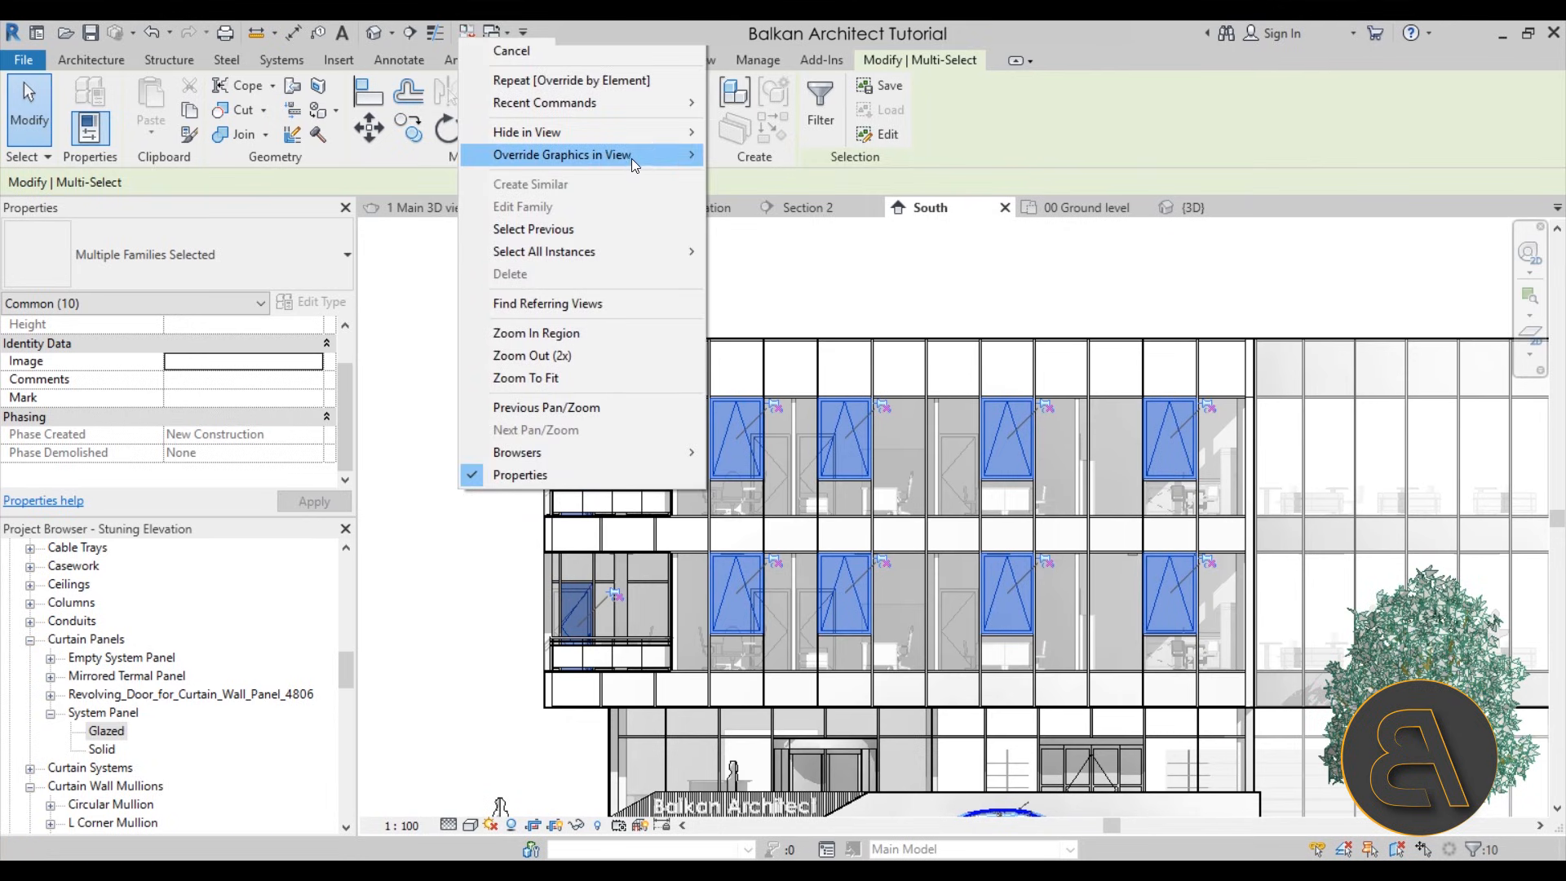
pyautogui.moveTo(638, 158)
pyautogui.click(766, 156)
pyautogui.moveTo(375, 430); pyautogui.dragTo(435, 431)
pyautogui.click(560, 721)
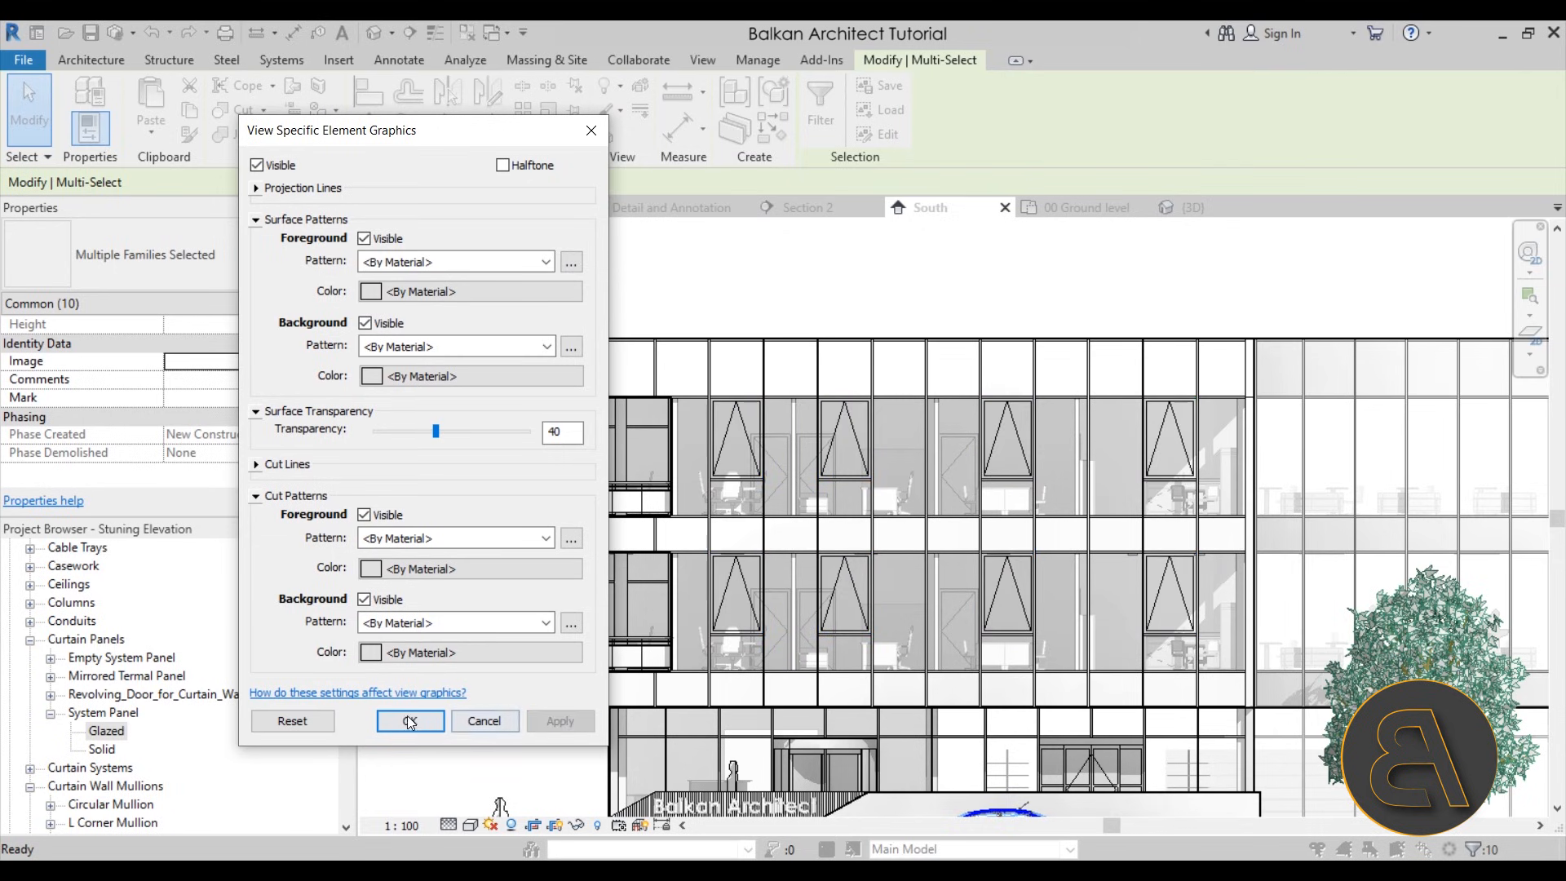
pyautogui.click(410, 721)
pyautogui.click(438, 537)
# Examine the whole South elevation to check how the transparent glazing reads on the facade within the crop boundary
pyautogui.scroll(-1, 465, 323)
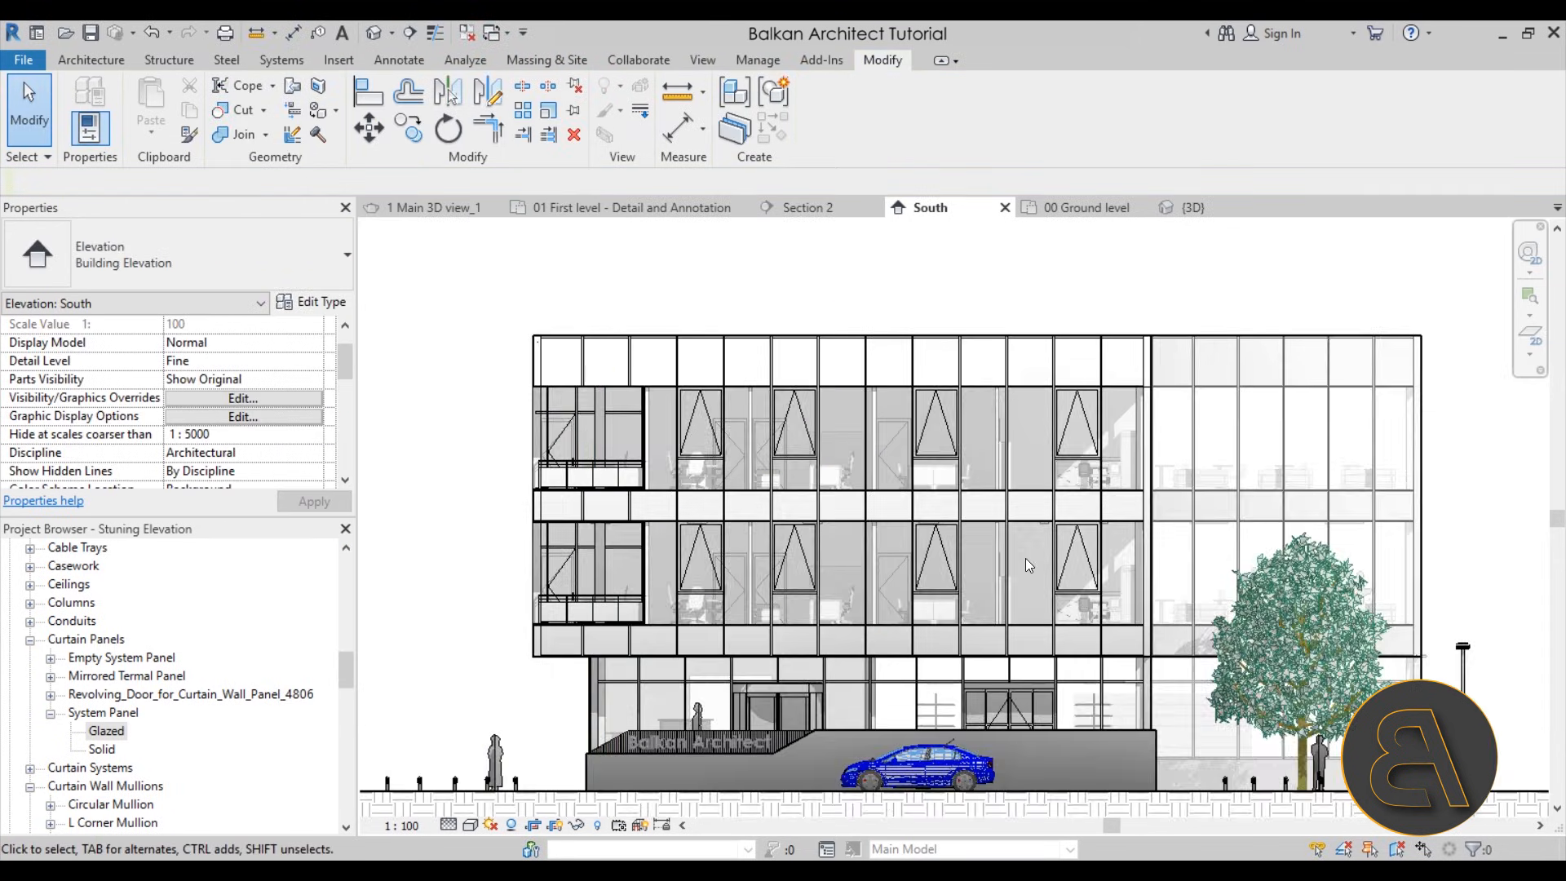
pyautogui.moveTo(1027, 564); pyautogui.dragTo(958, 536, button='middle')
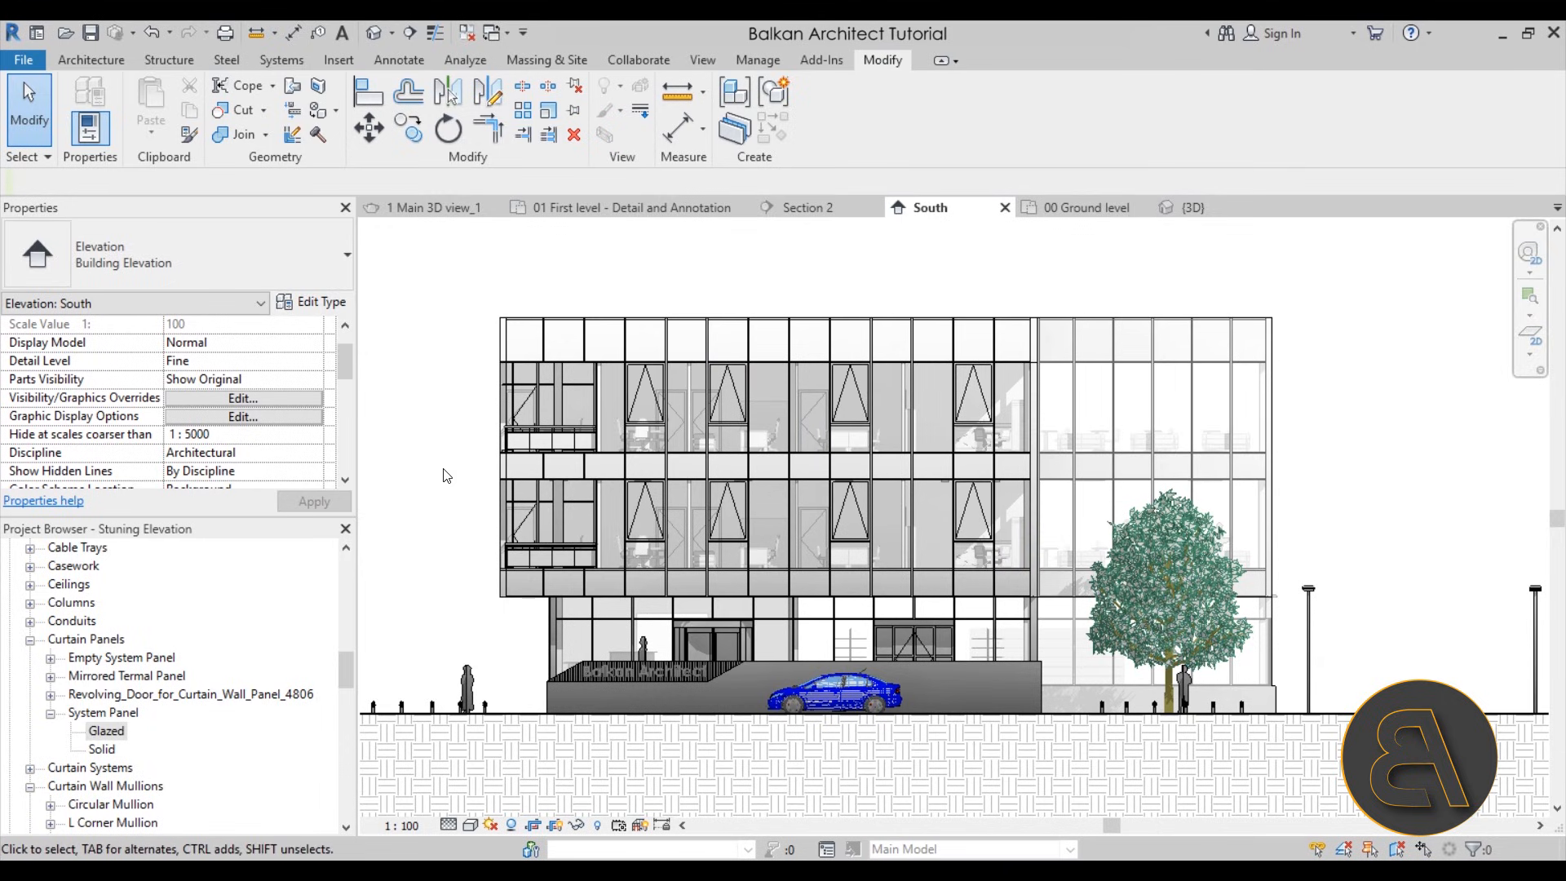
pyautogui.moveTo(424, 450); pyautogui.dragTo(426, 447, button='middle')
pyautogui.scroll(-1, 912, 450)
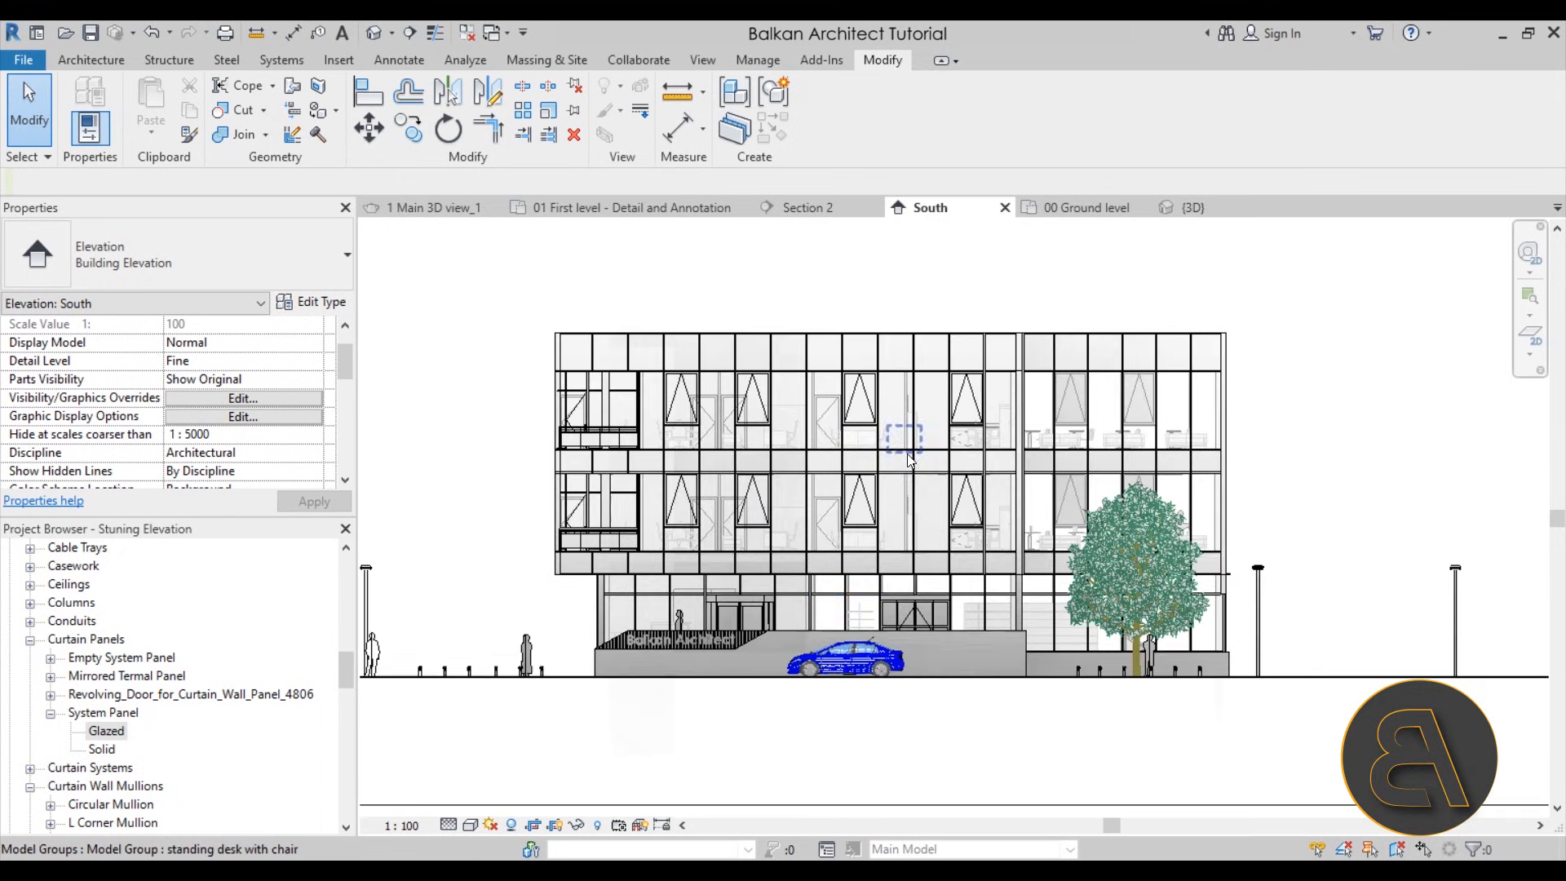
pyautogui.scroll(-1, 542, 514)
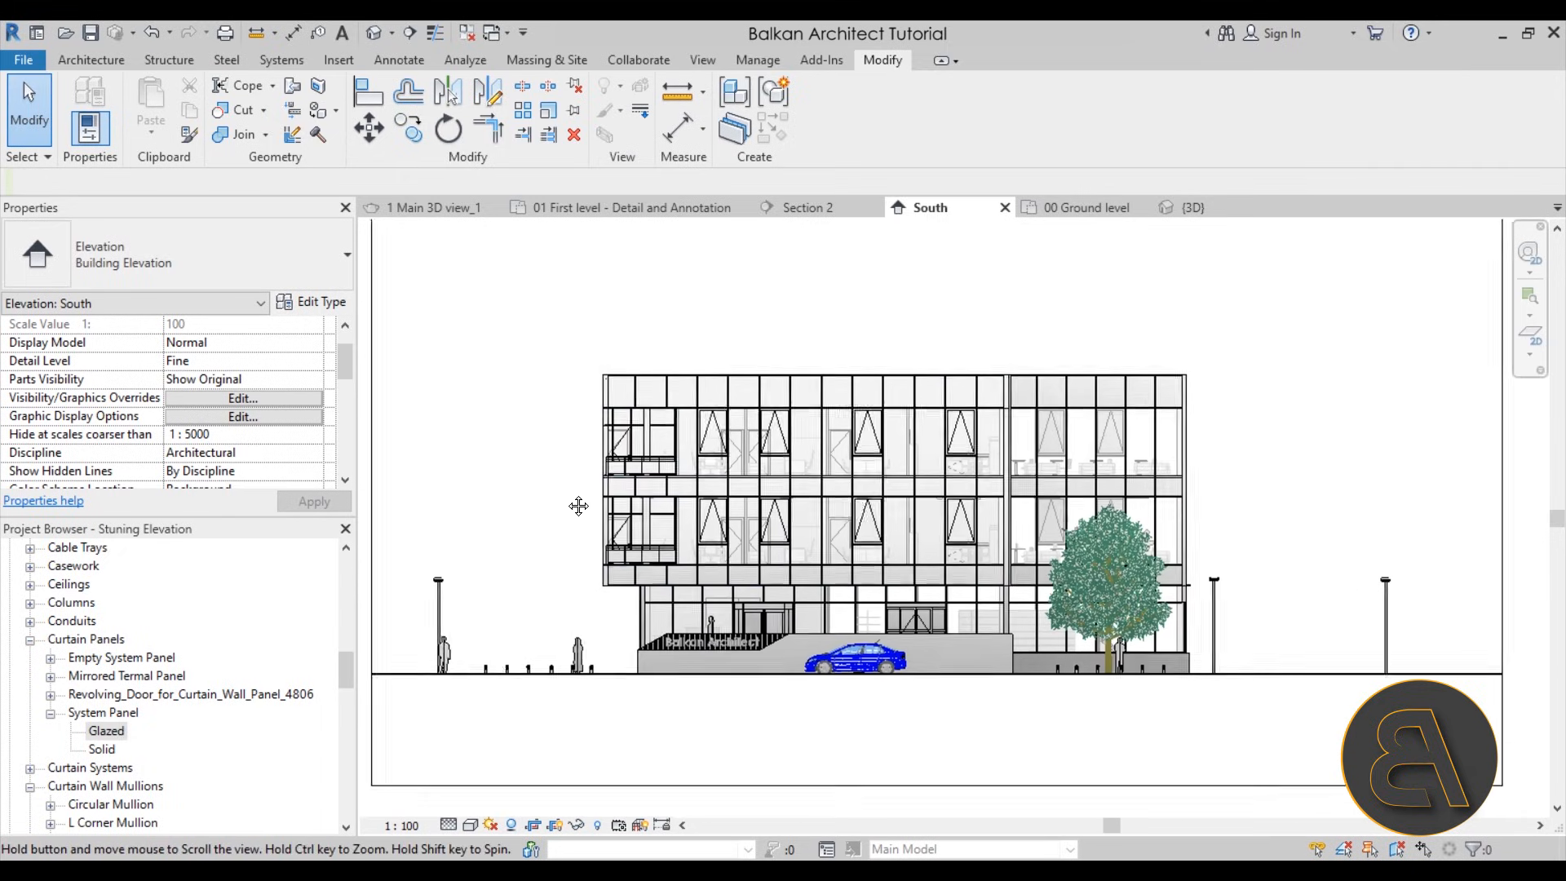
pyautogui.scroll(-1, 542, 524)
pyautogui.moveTo(535, 469); pyautogui.dragTo(534, 457, button='middle')
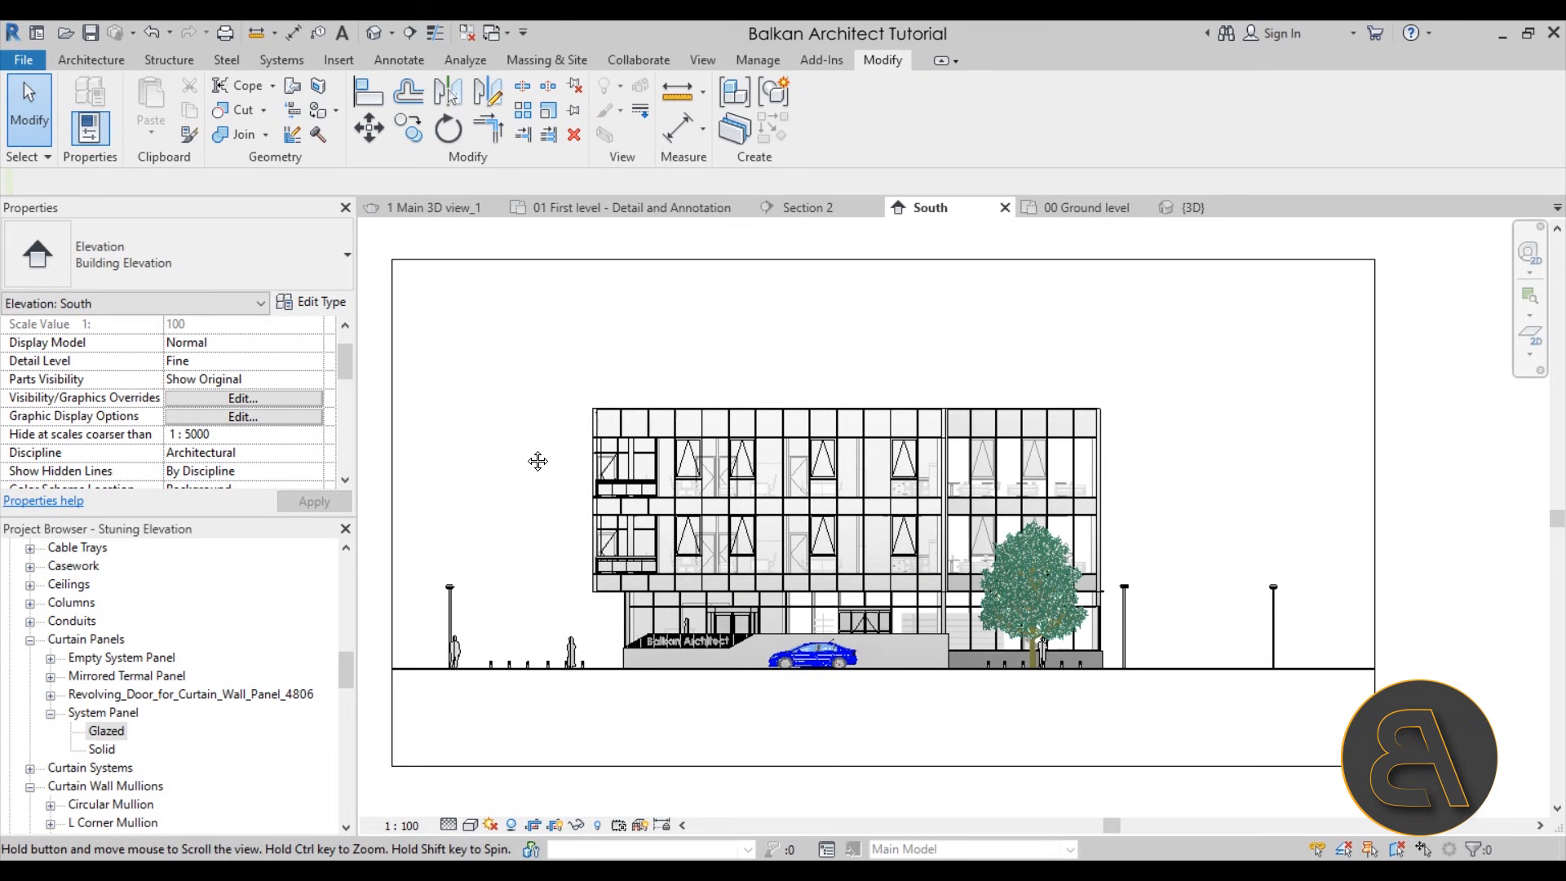
pyautogui.scroll(2, 534, 458)
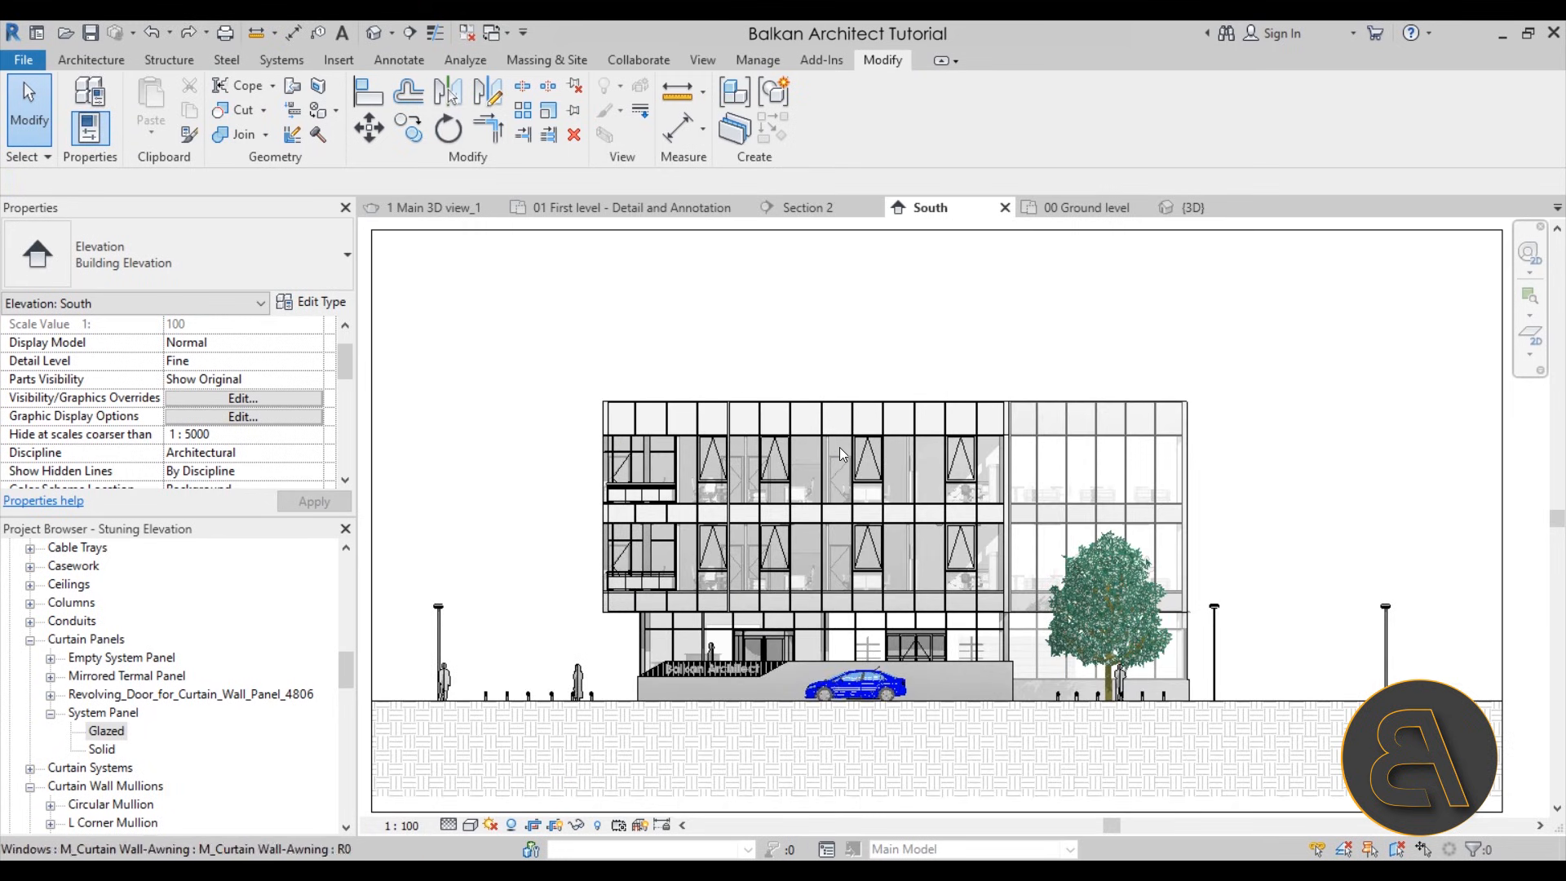
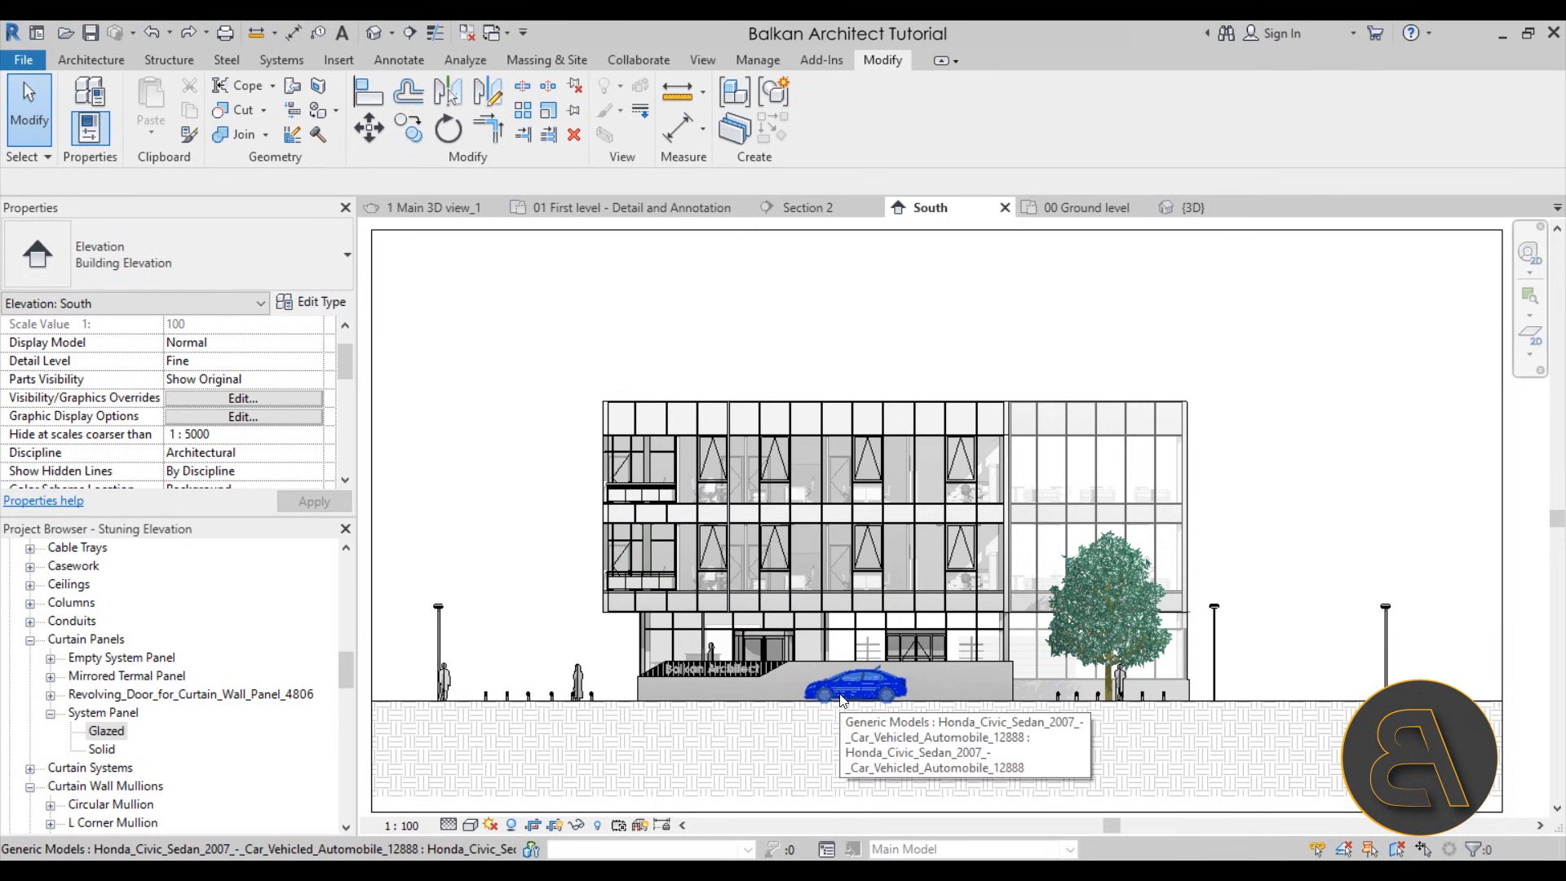
pyautogui.click(1123, 630)
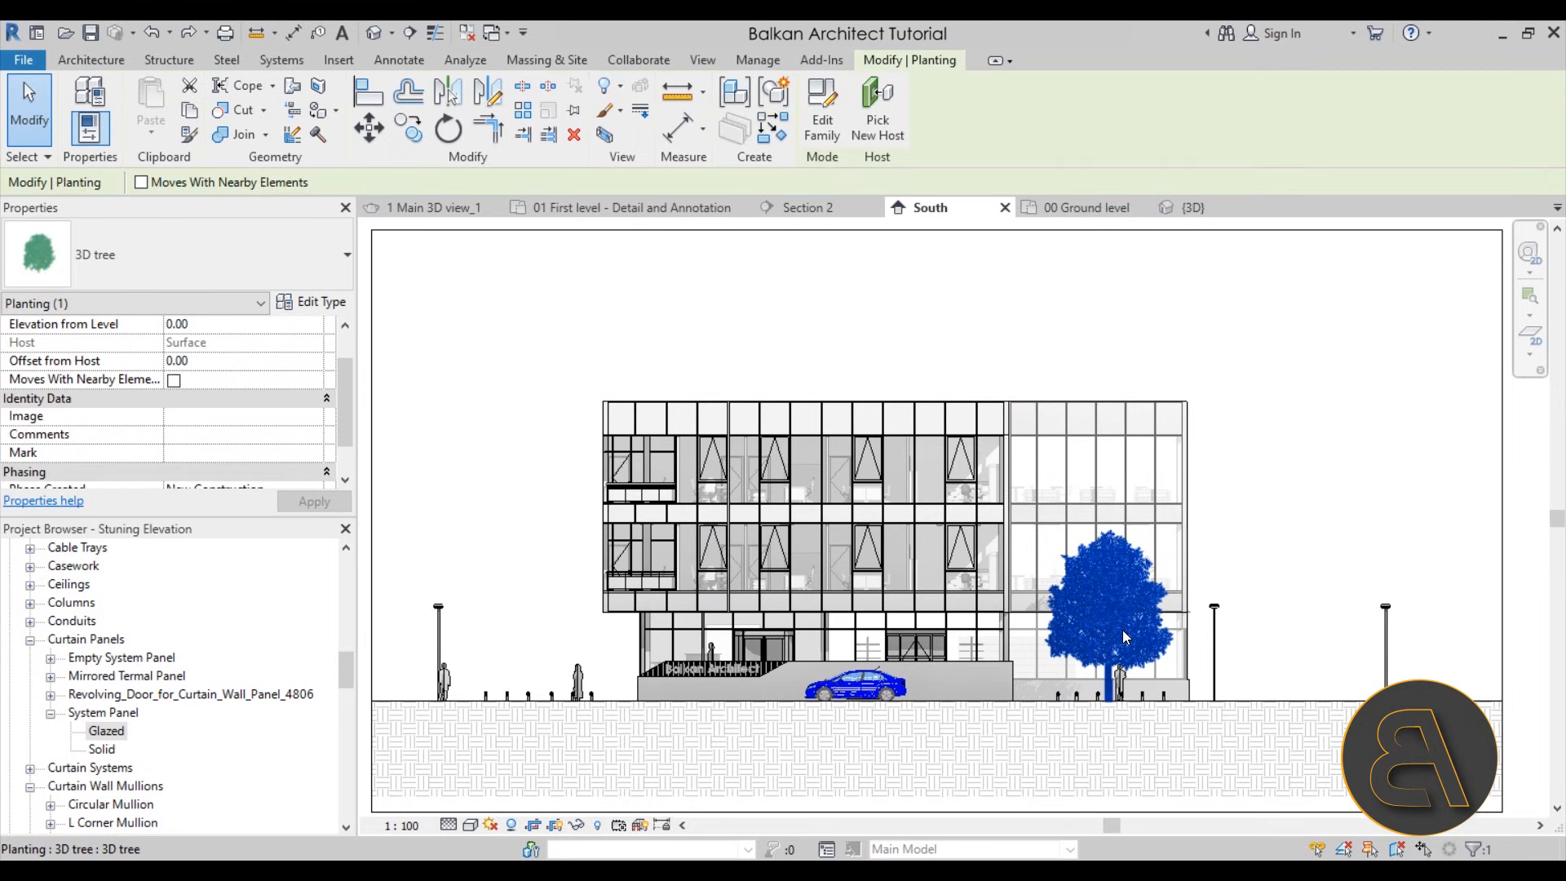
pyautogui.rightClick(514, 423)
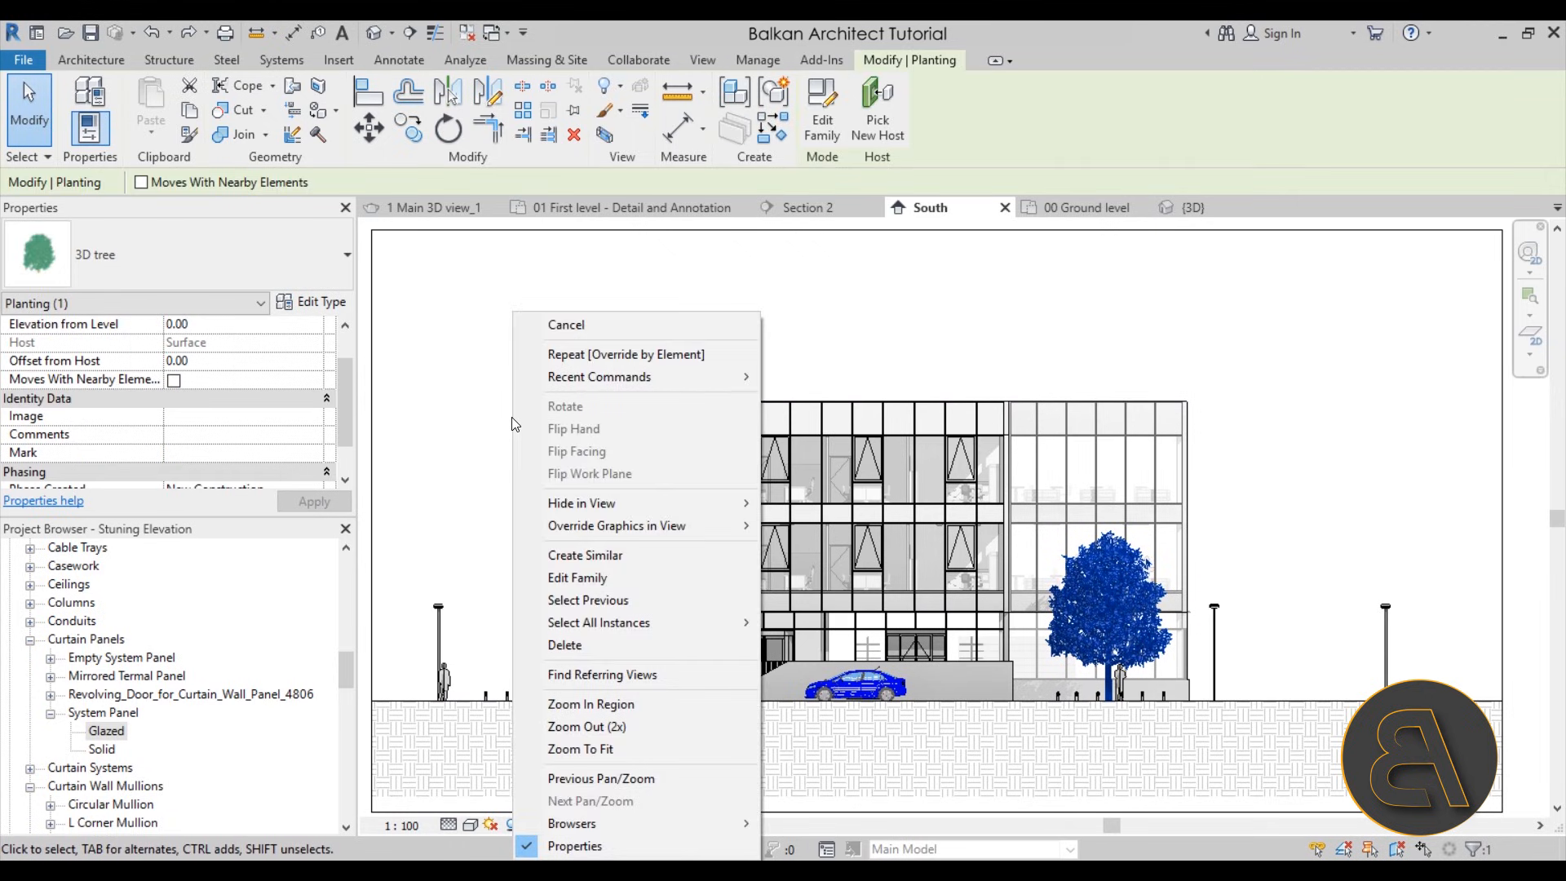
pyautogui.moveTo(565, 529)
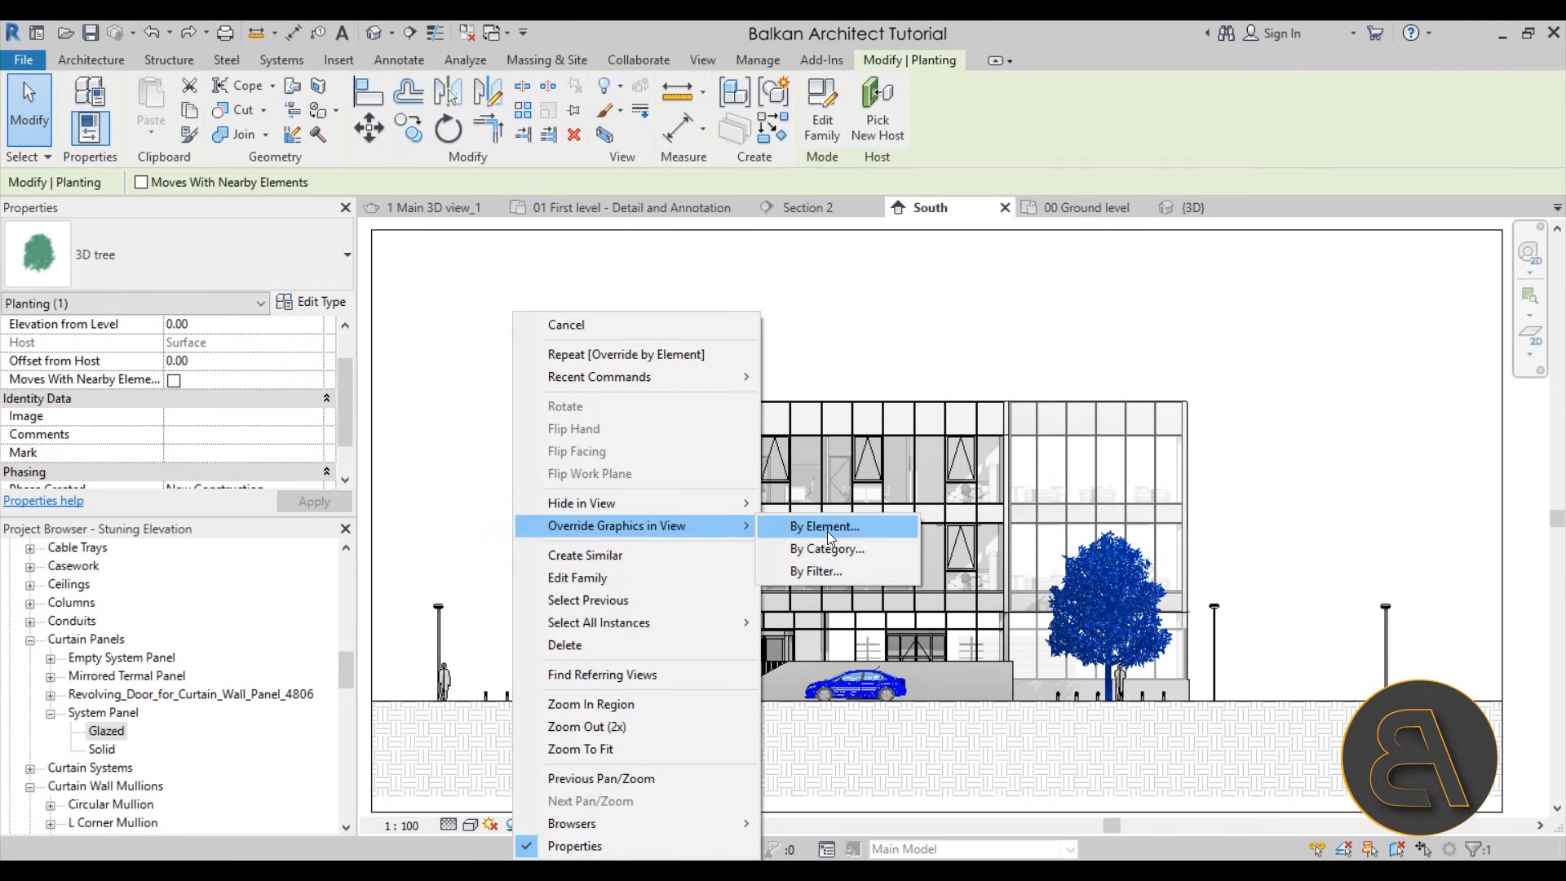
pyautogui.click(827, 531)
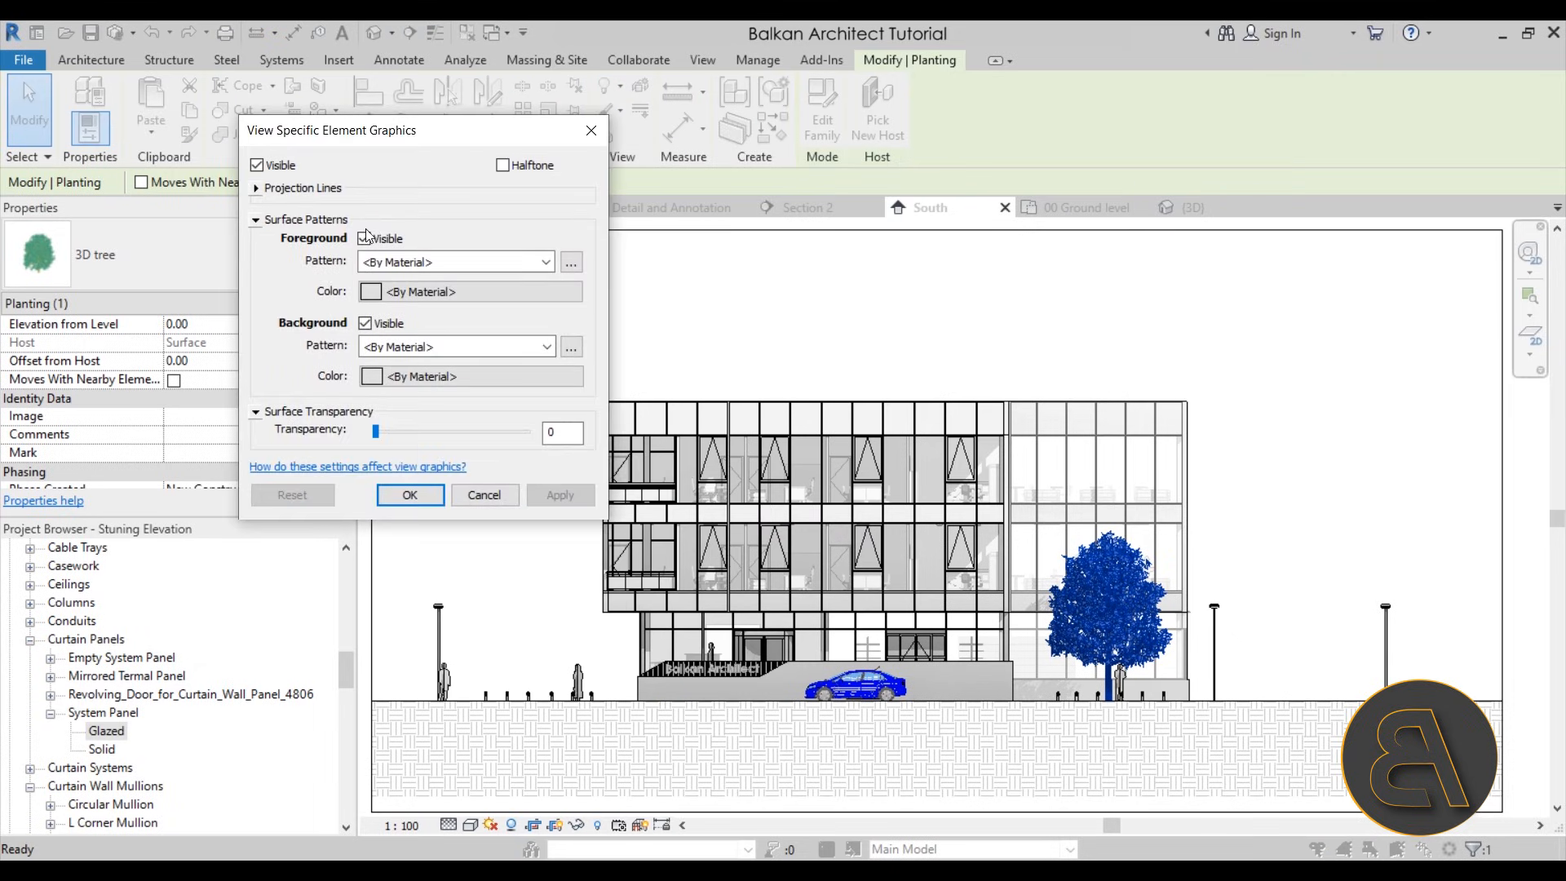
pyautogui.click(484, 496)
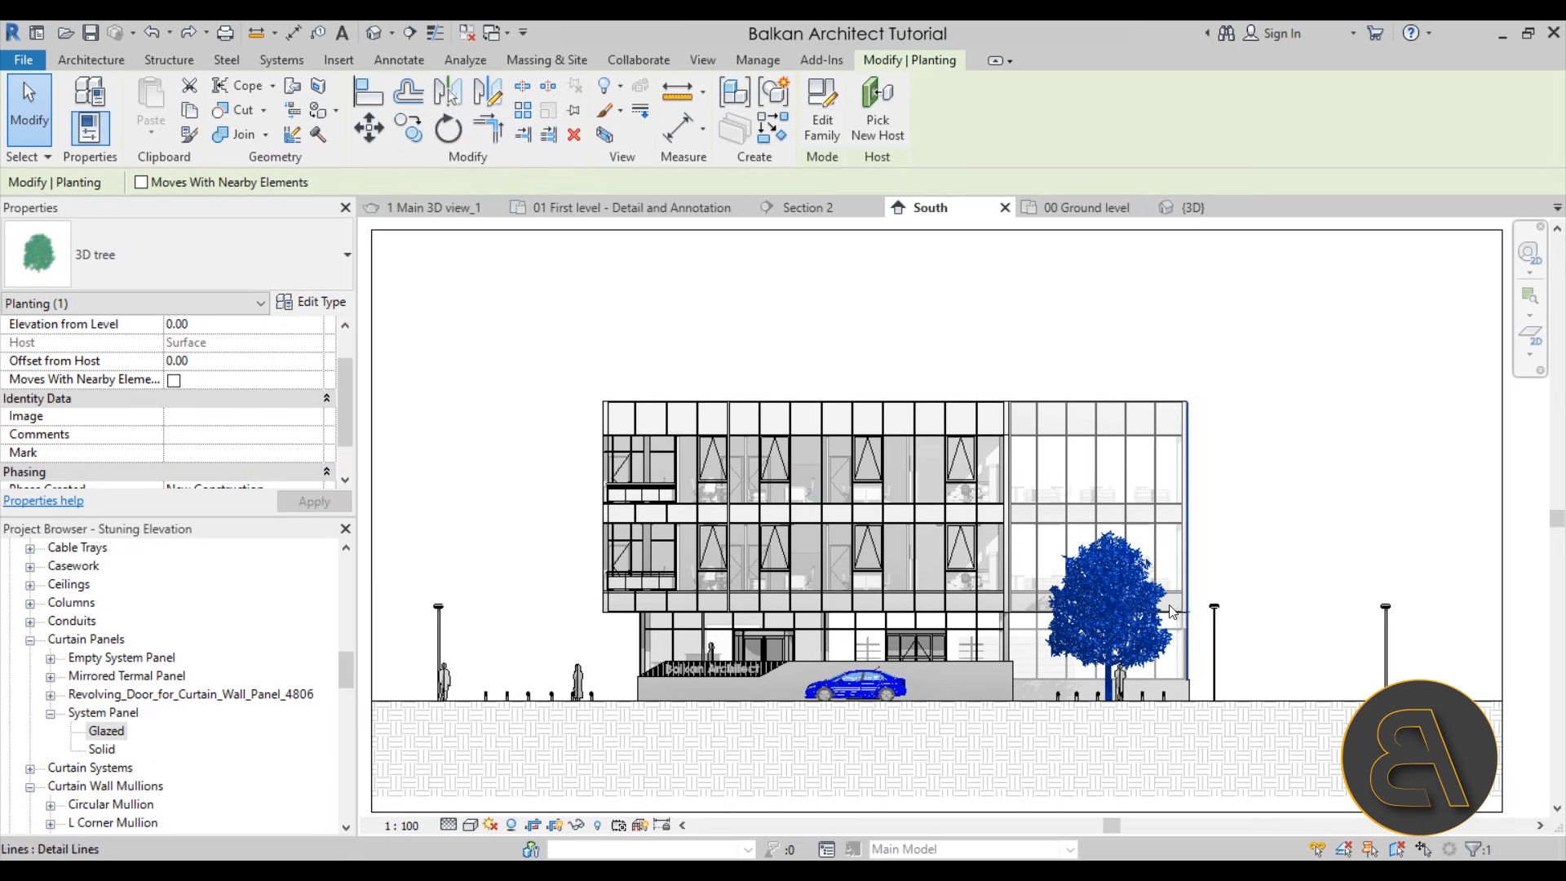
pyautogui.scroll(5, 1142, 611)
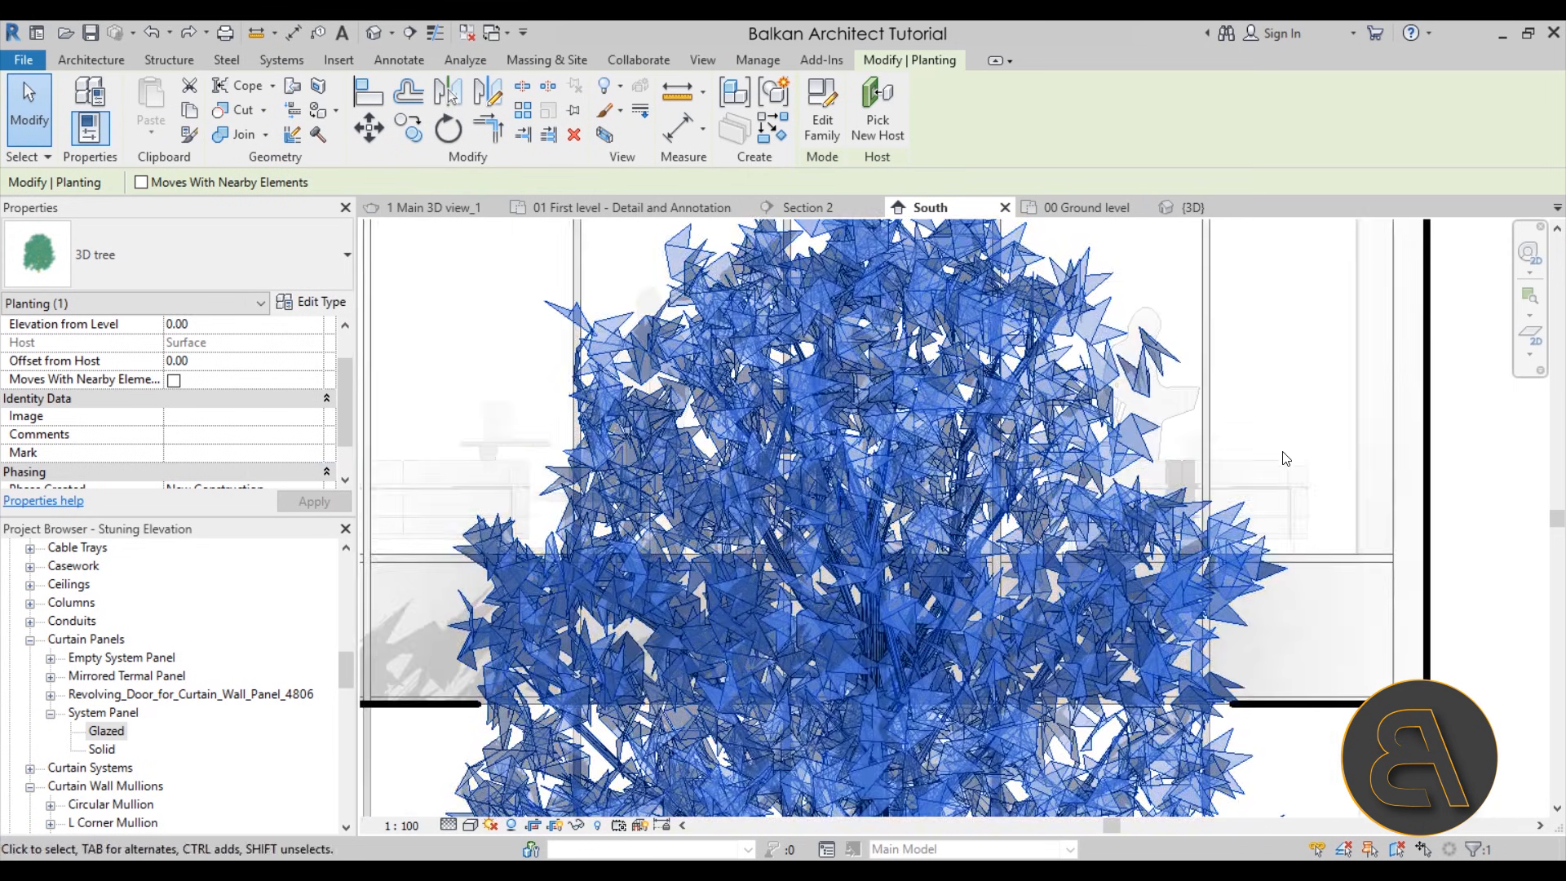
pyautogui.click(1280, 453)
# Override the 3D tree's graphics in the view by element, setting its projection line pattern to Solid
pyautogui.scroll(4, 1259, 522)
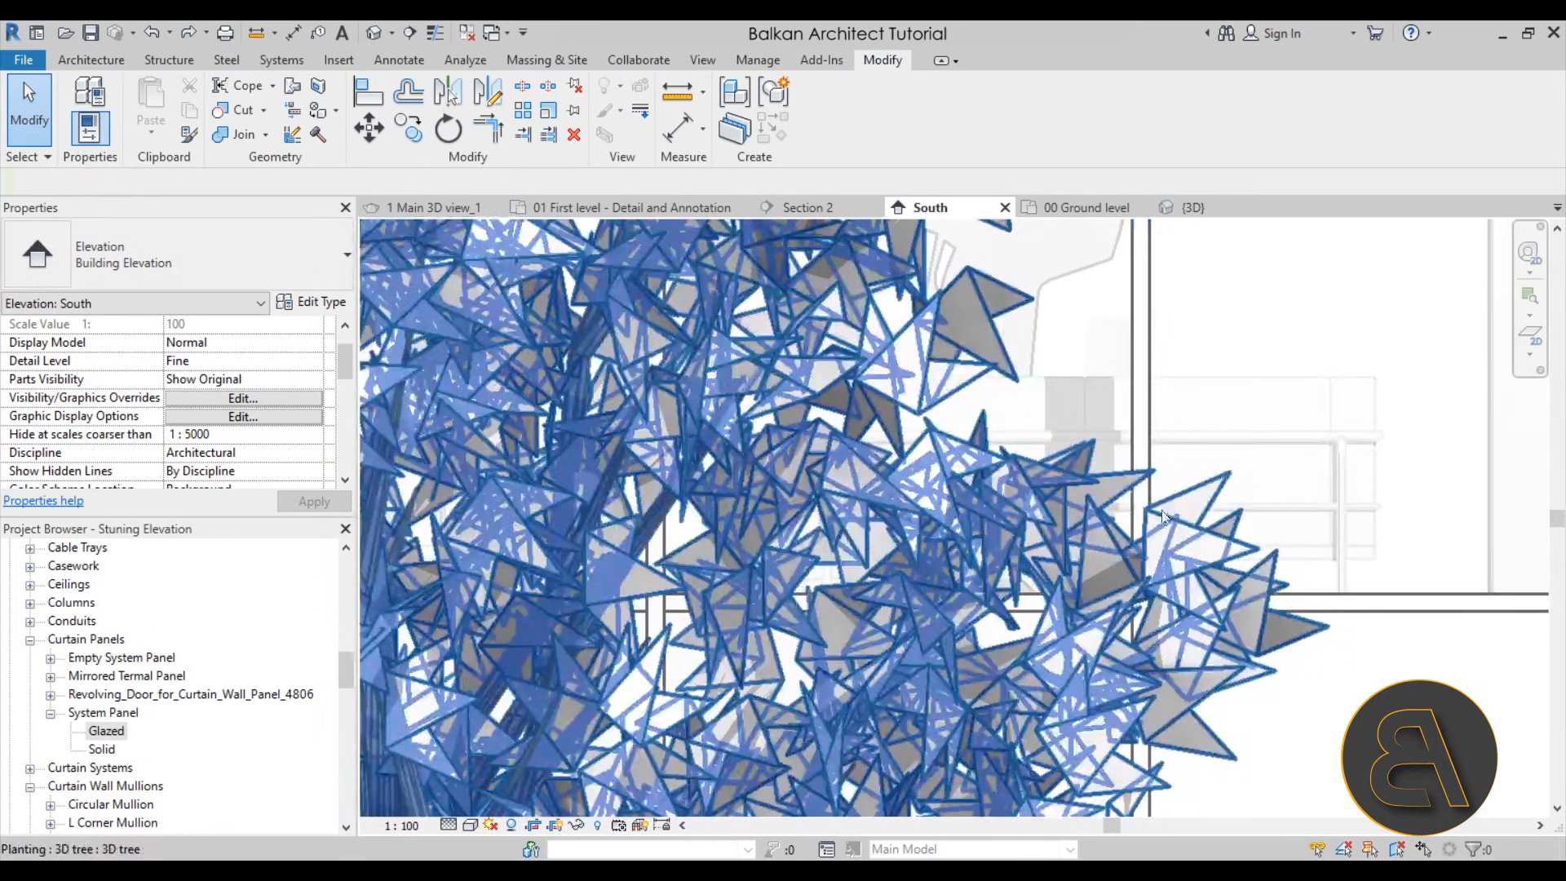
pyautogui.scroll(-8, 1098, 537)
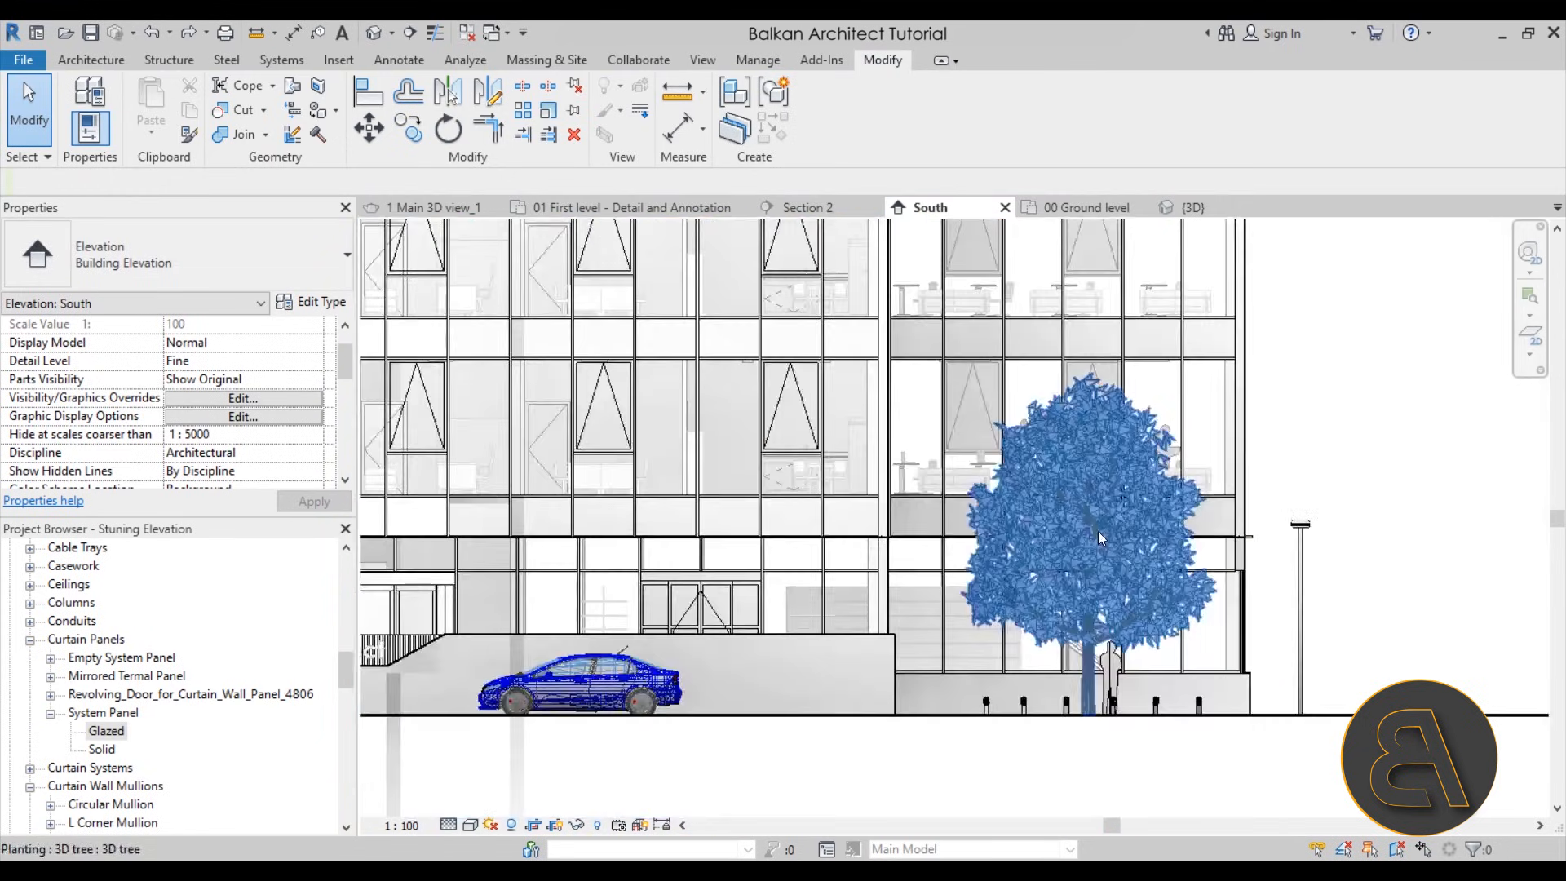
pyautogui.click(1098, 530)
pyautogui.scroll(-3, 1142, 506)
pyautogui.scroll(4, 1183, 489)
pyautogui.rightClick(1274, 462)
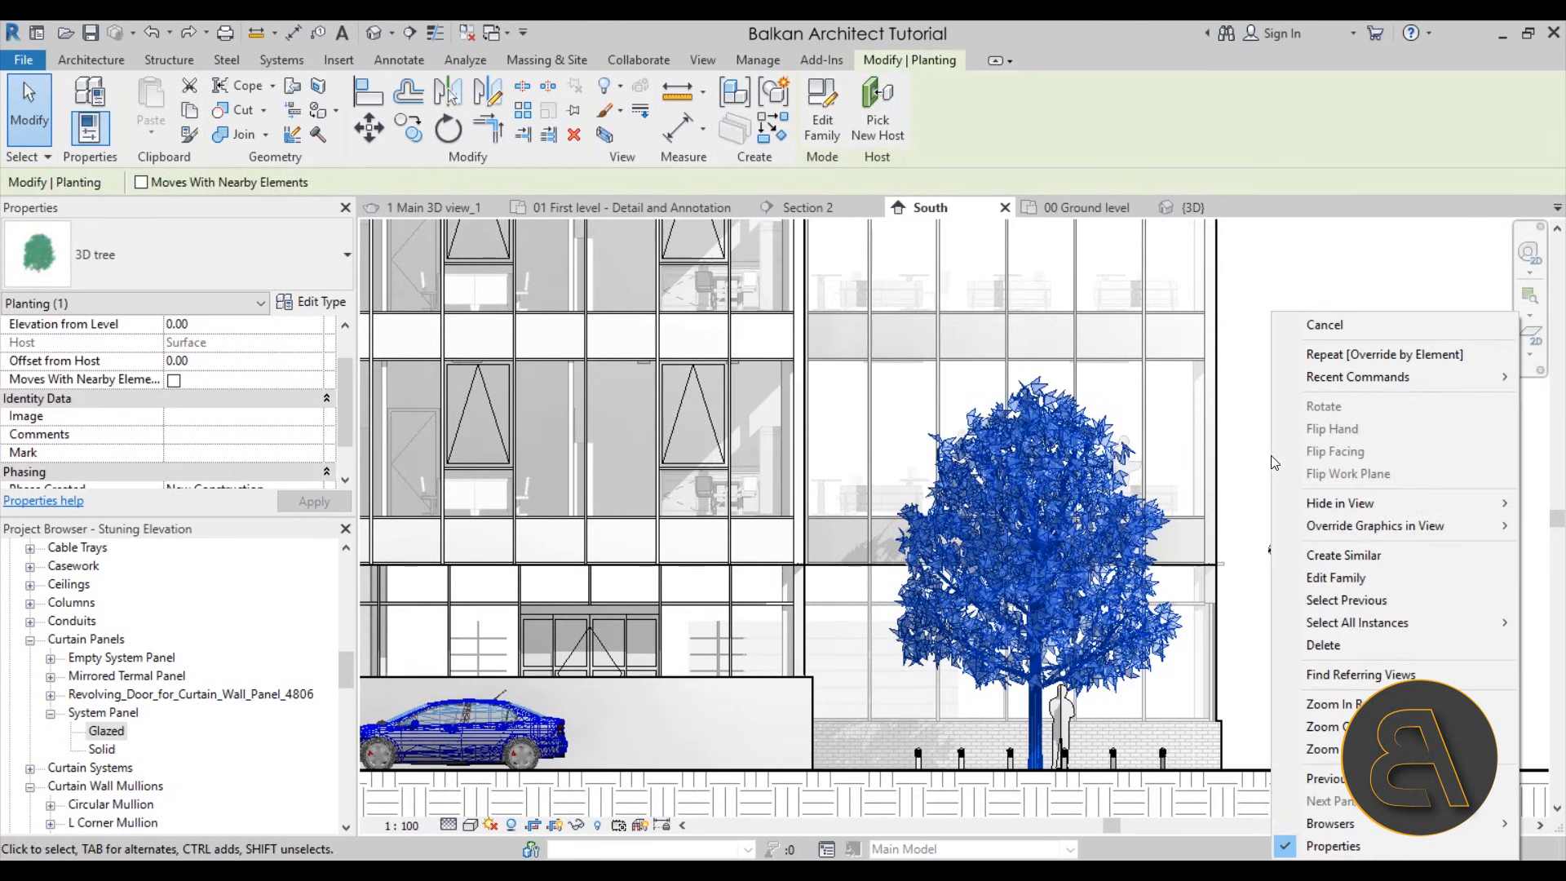
pyautogui.moveTo(1323, 519)
pyautogui.click(1255, 525)
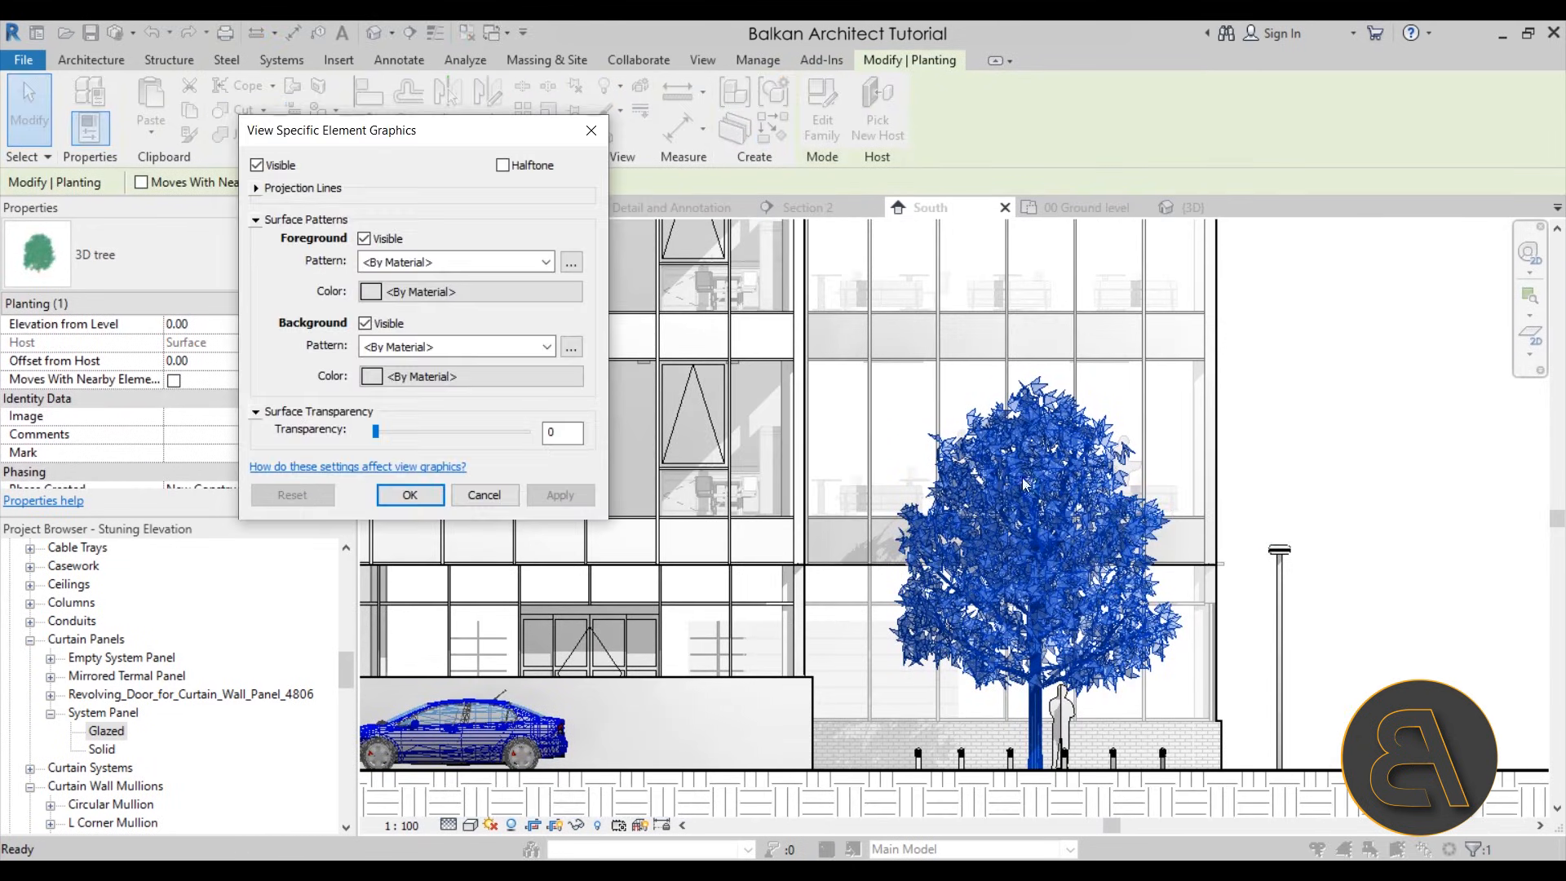
pyautogui.click(256, 188)
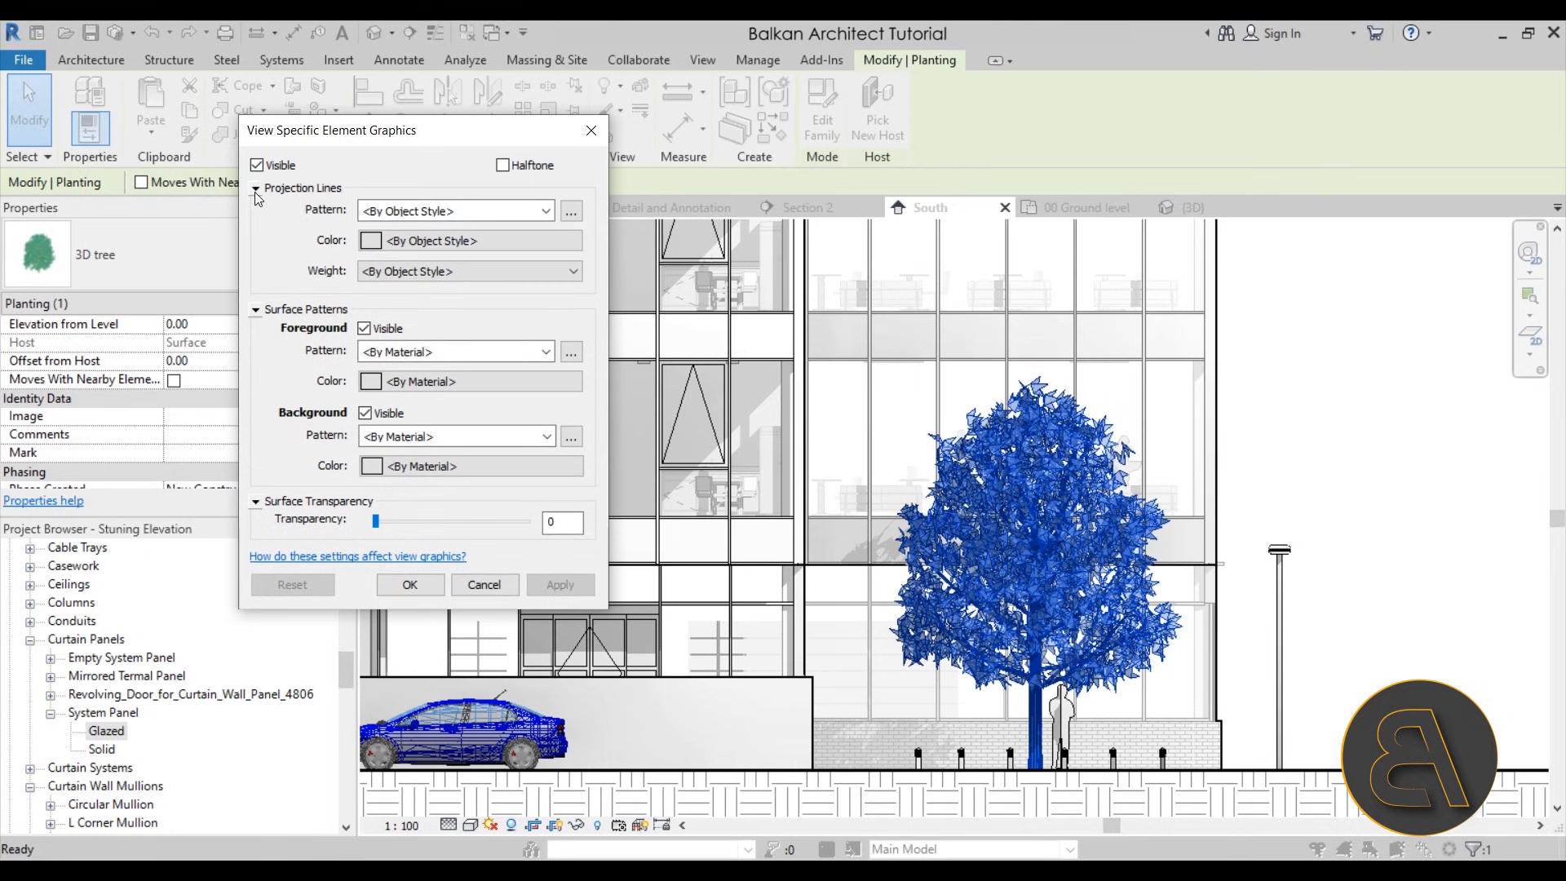
pyautogui.click(432, 211)
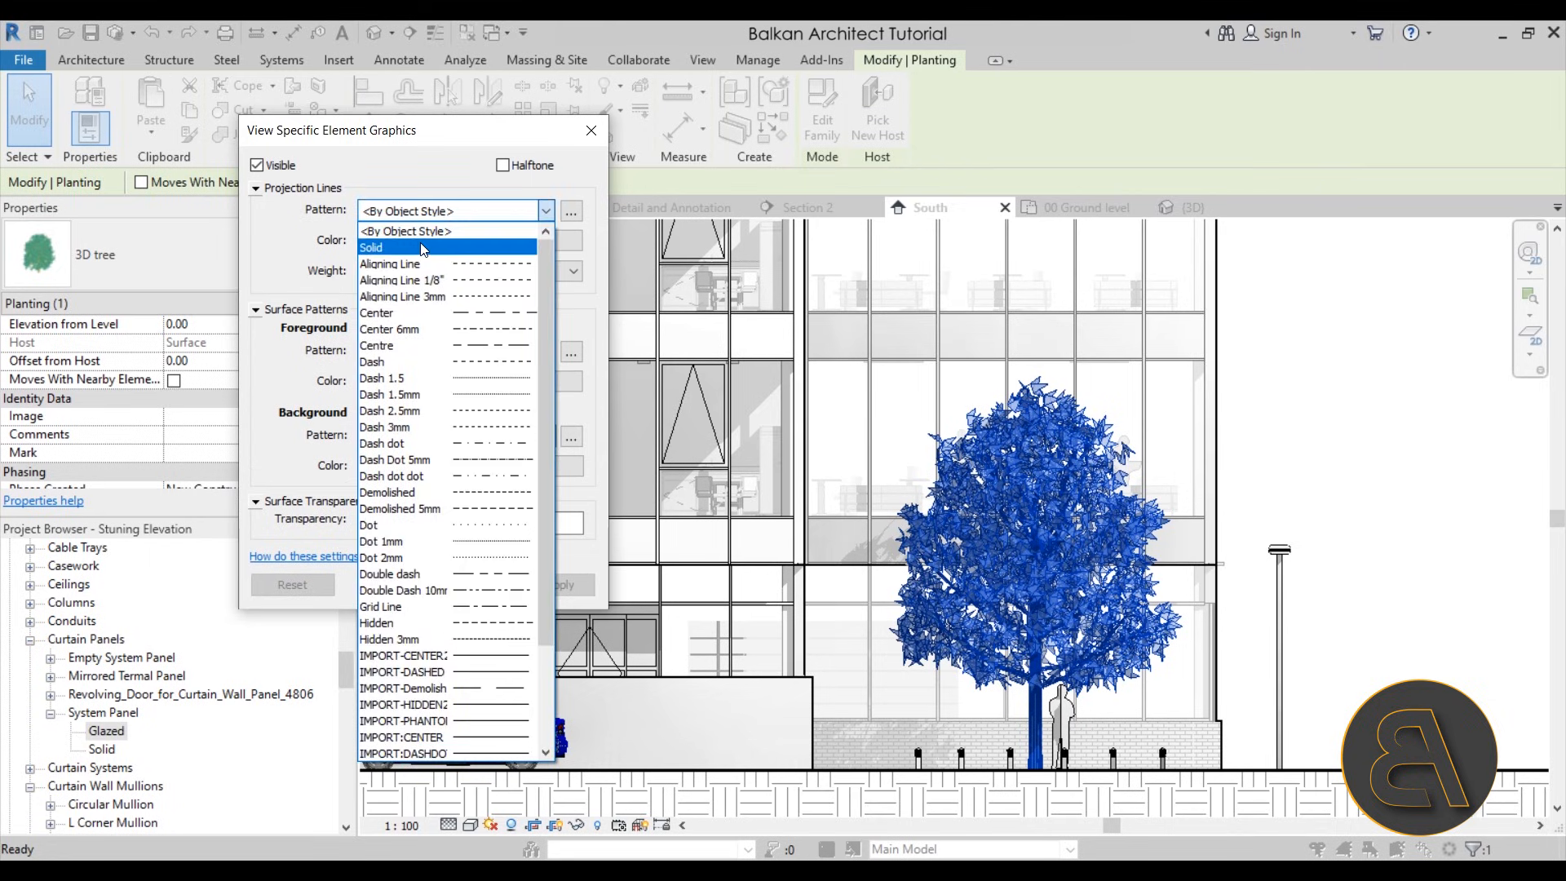
pyautogui.click(423, 250)
# Set the tree's projection line color to light gray RGB 192-192-192, apply the override and clear the selection
pyautogui.click(378, 245)
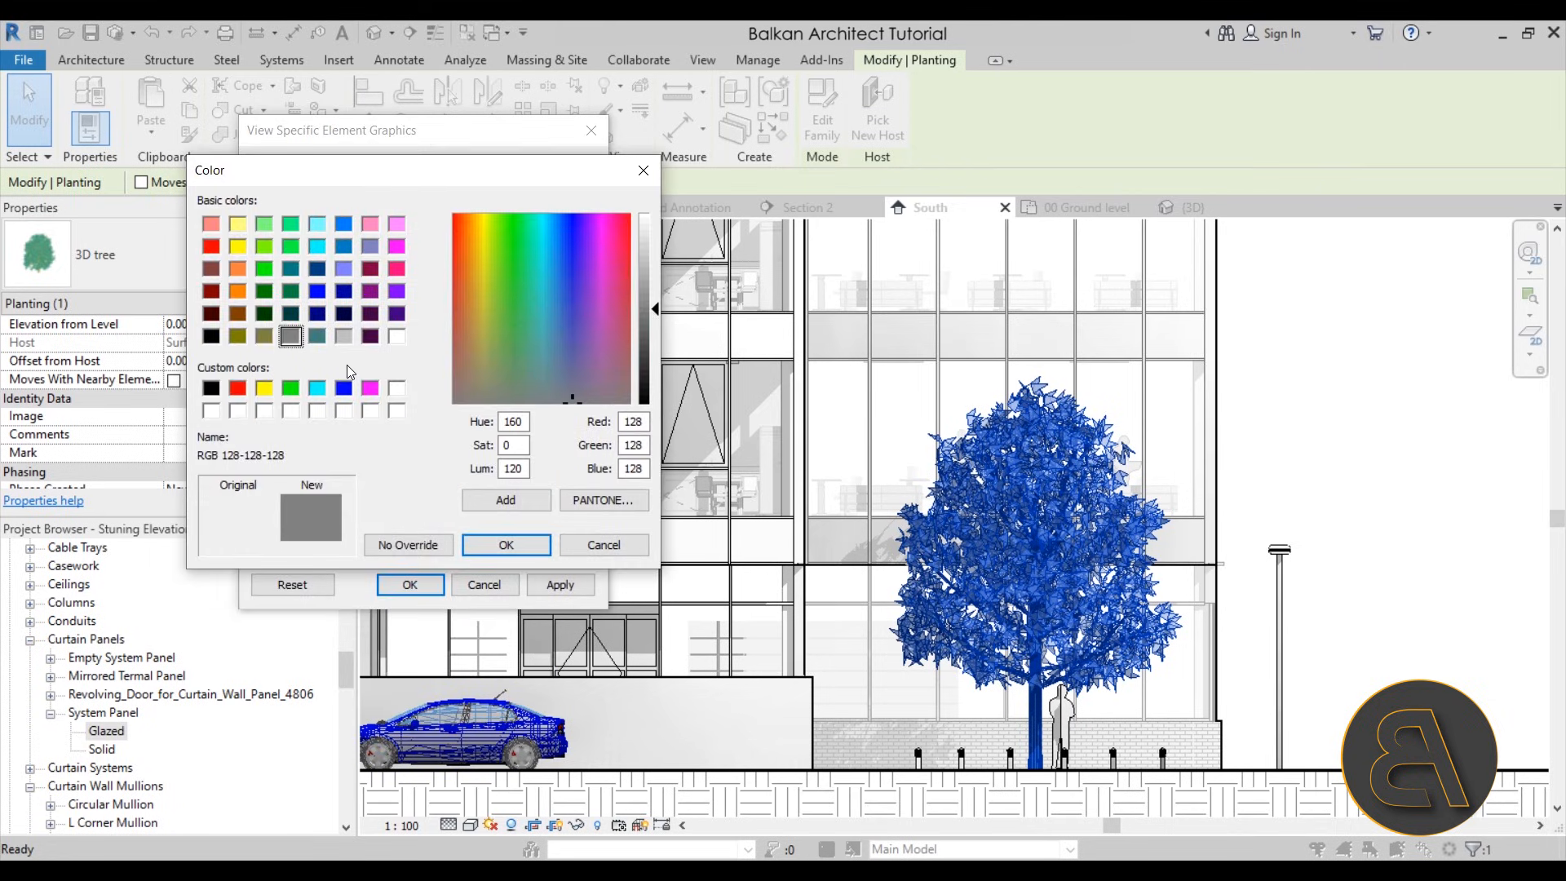
pyautogui.click(342, 336)
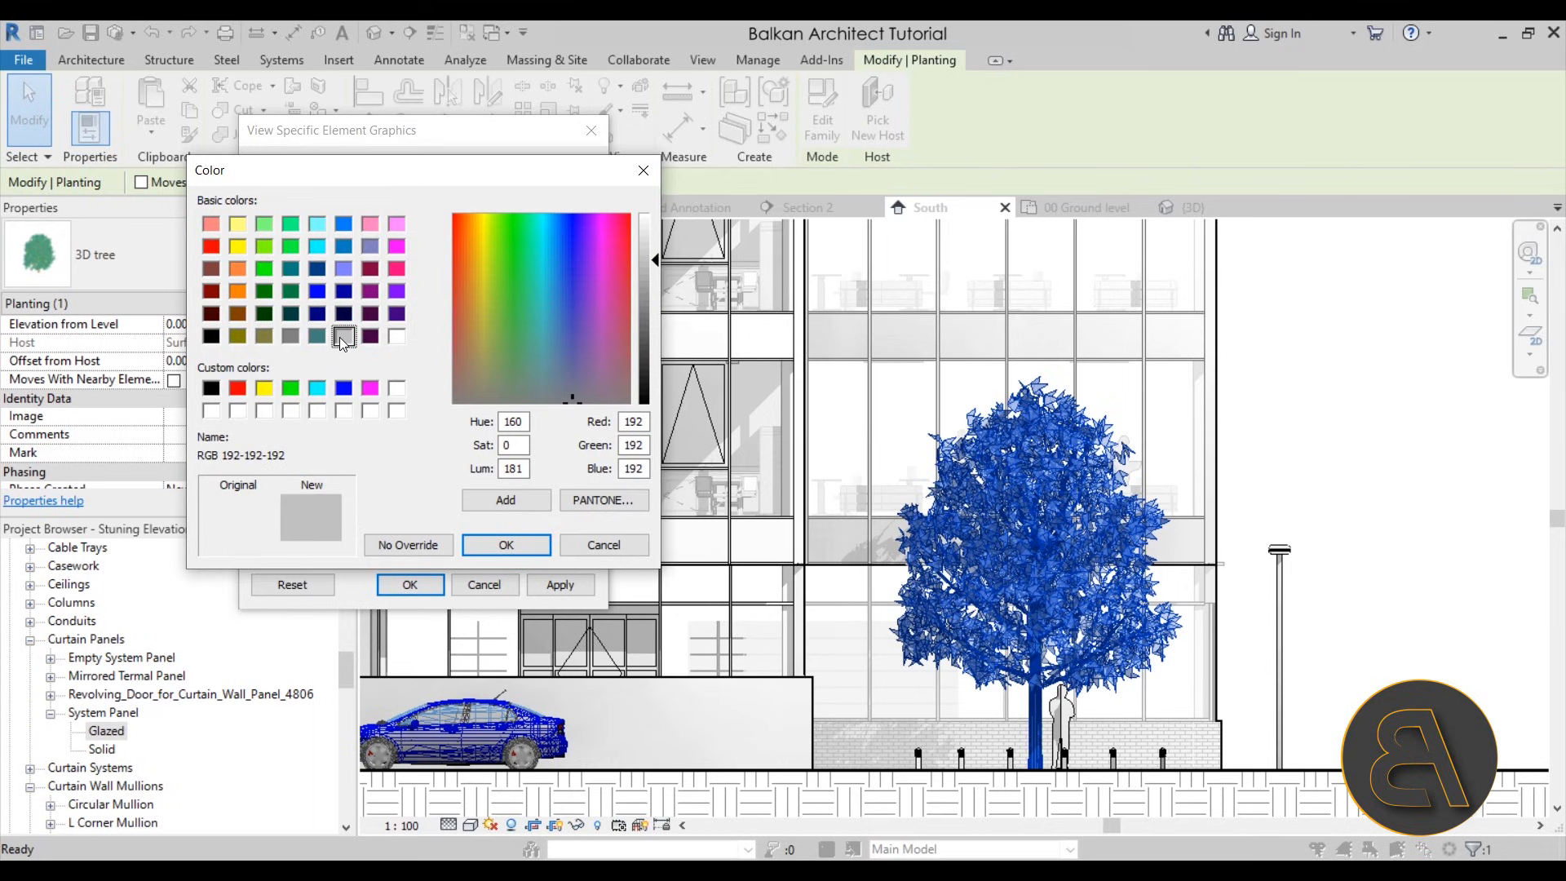
pyautogui.click(506, 545)
pyautogui.click(559, 585)
pyautogui.click(410, 585)
pyautogui.click(1300, 492)
pyautogui.scroll(-4, 1300, 491)
pyautogui.moveTo(1300, 492); pyautogui.dragTo(1300, 542, button='middle')
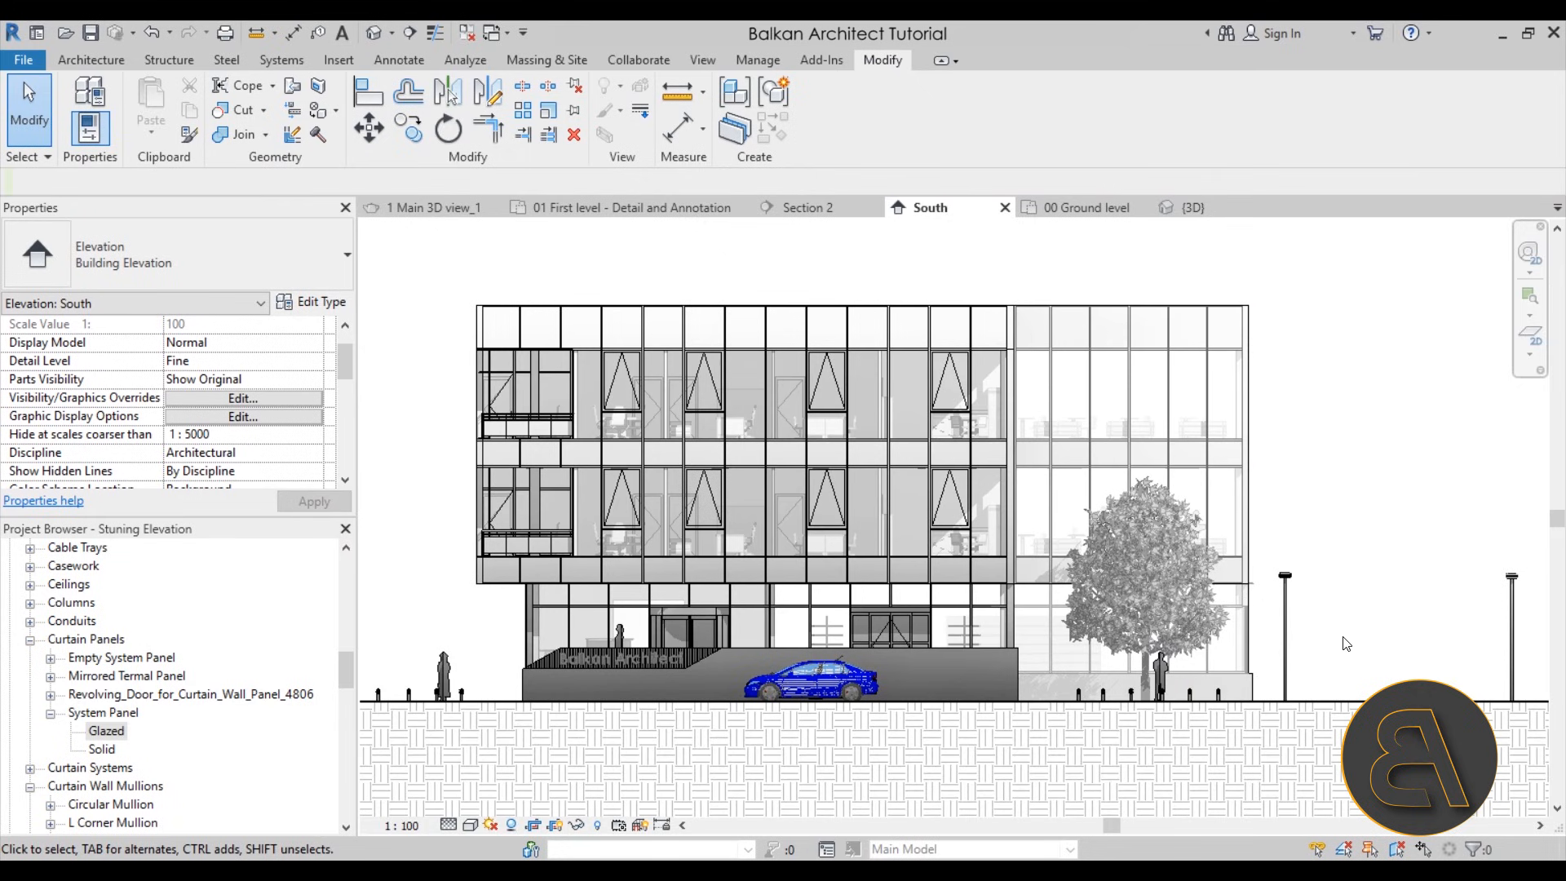
# Override the car's graphics in the view by element, setting its projection line pattern to Solid
pyautogui.click(812, 699)
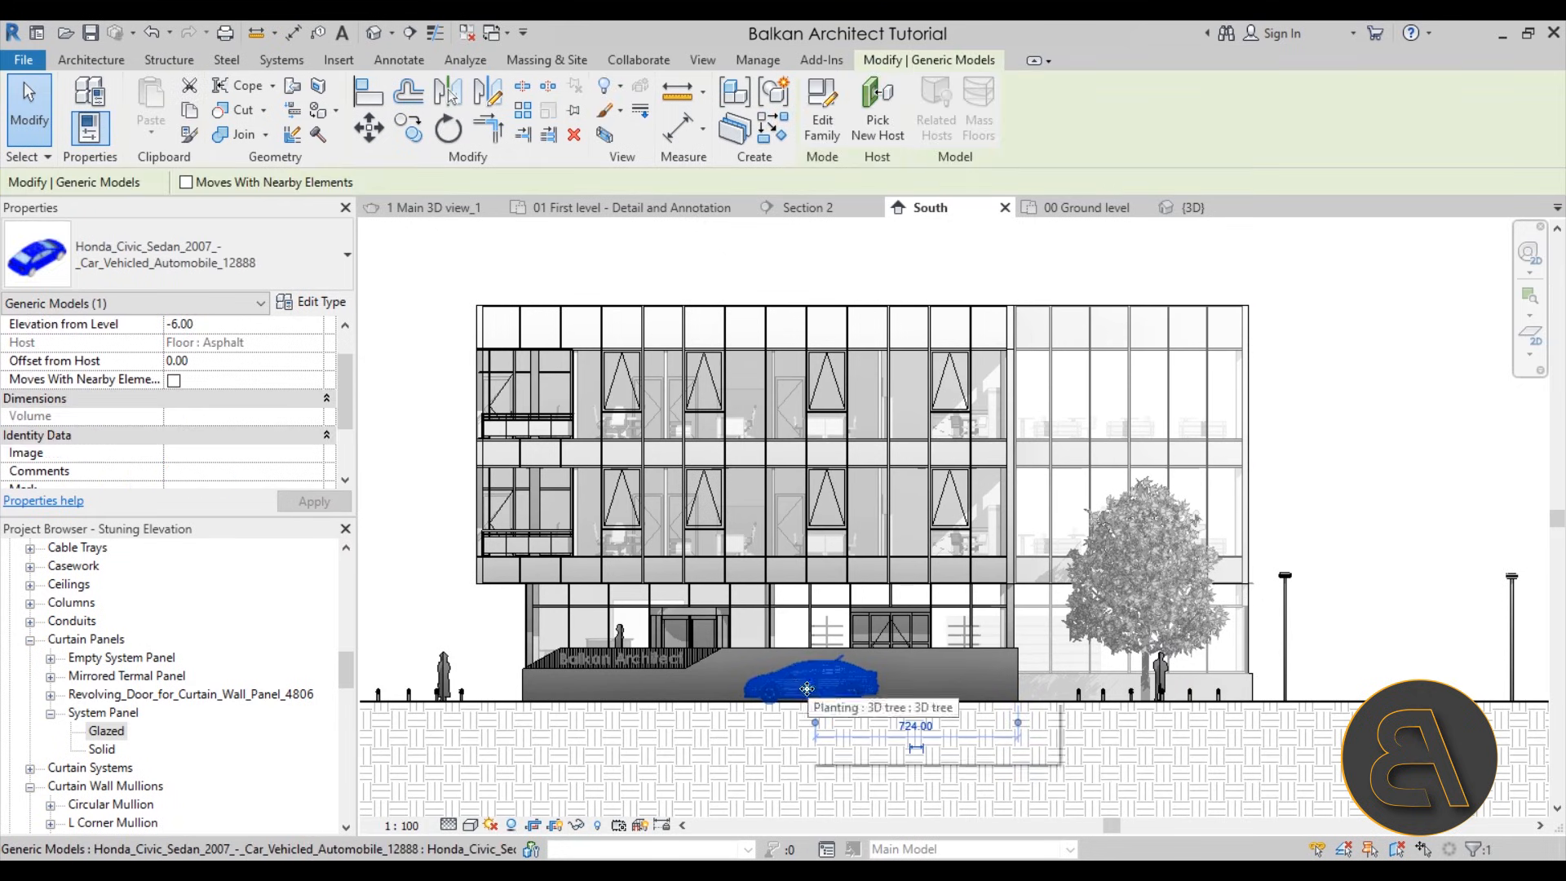
pyautogui.rightClick(447, 456)
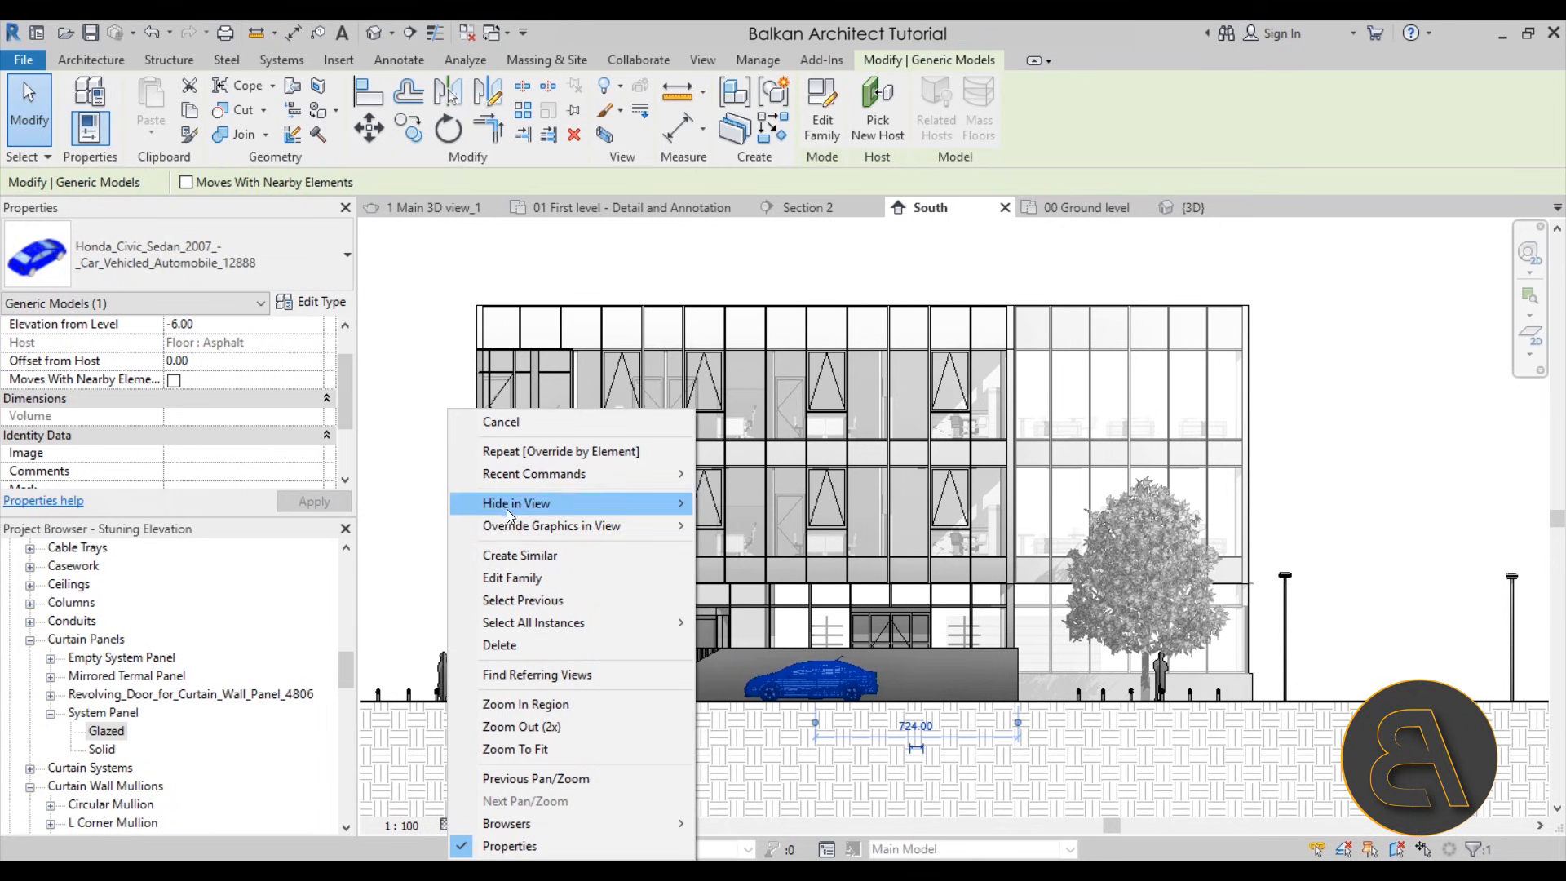
pyautogui.moveTo(583, 524)
pyautogui.click(759, 528)
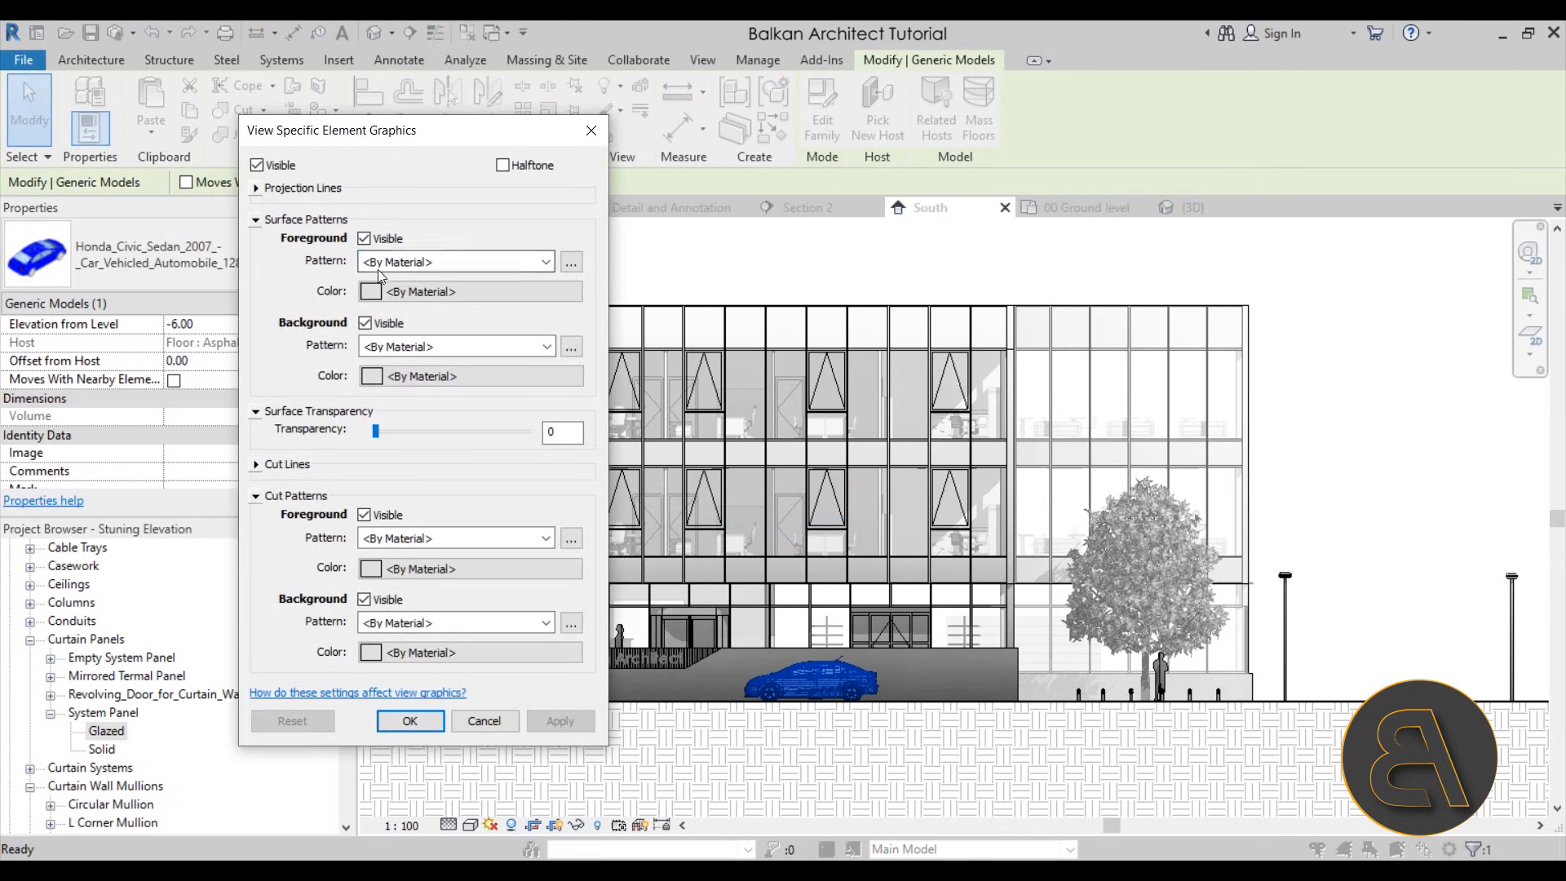
pyautogui.click(457, 262)
pyautogui.click(257, 197)
pyautogui.click(256, 192)
pyautogui.click(457, 211)
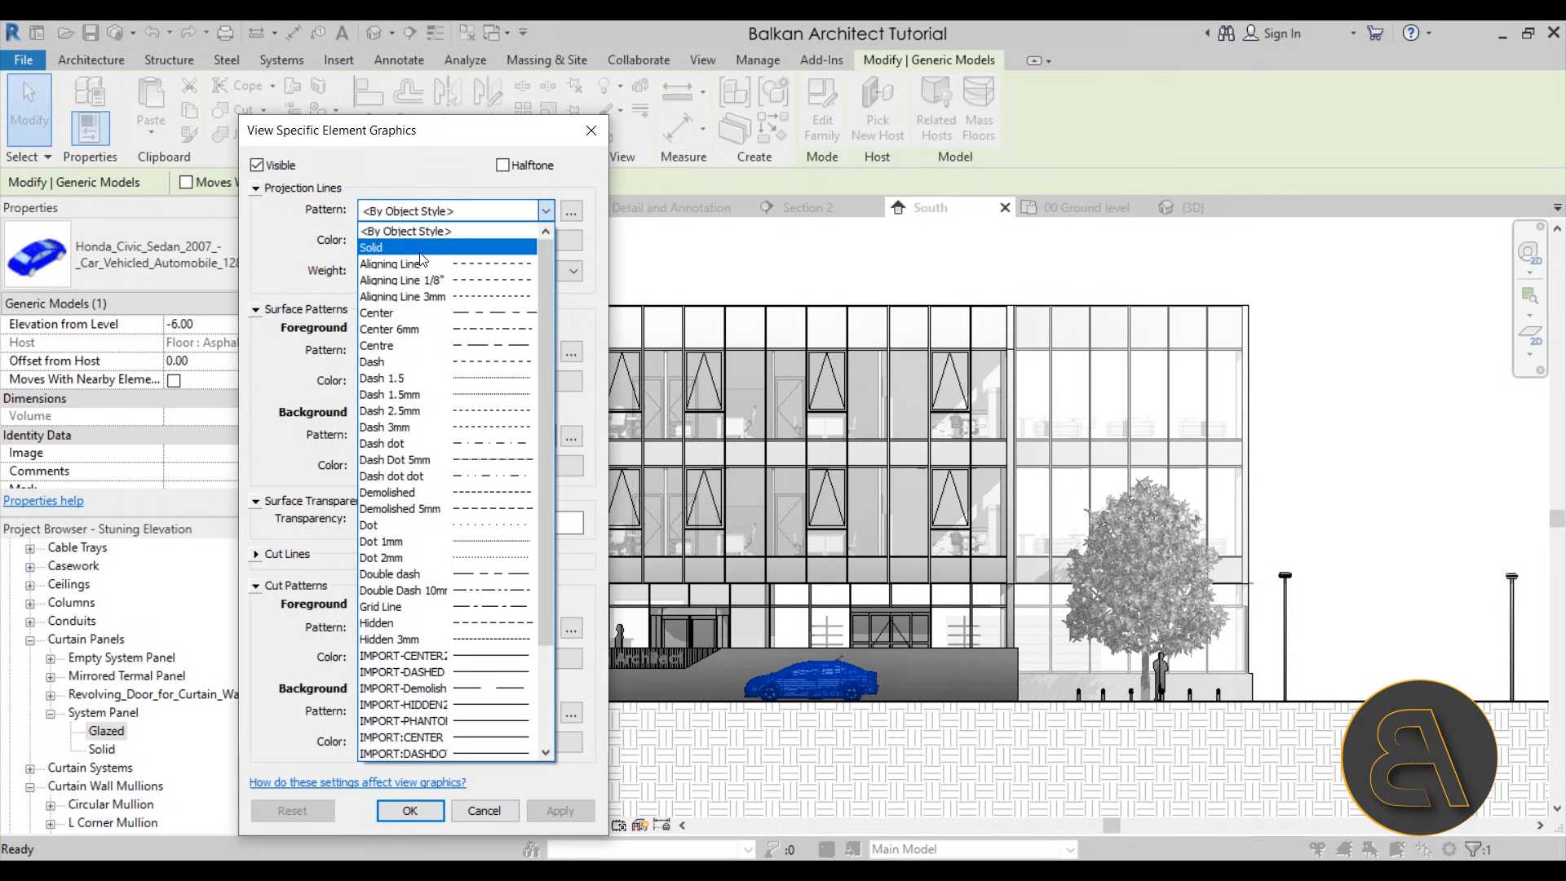
pyautogui.click(410, 252)
# Set the car's projection line color to gray RGB 128-128-128, apply it and inspect the car up close
pyautogui.click(409, 249)
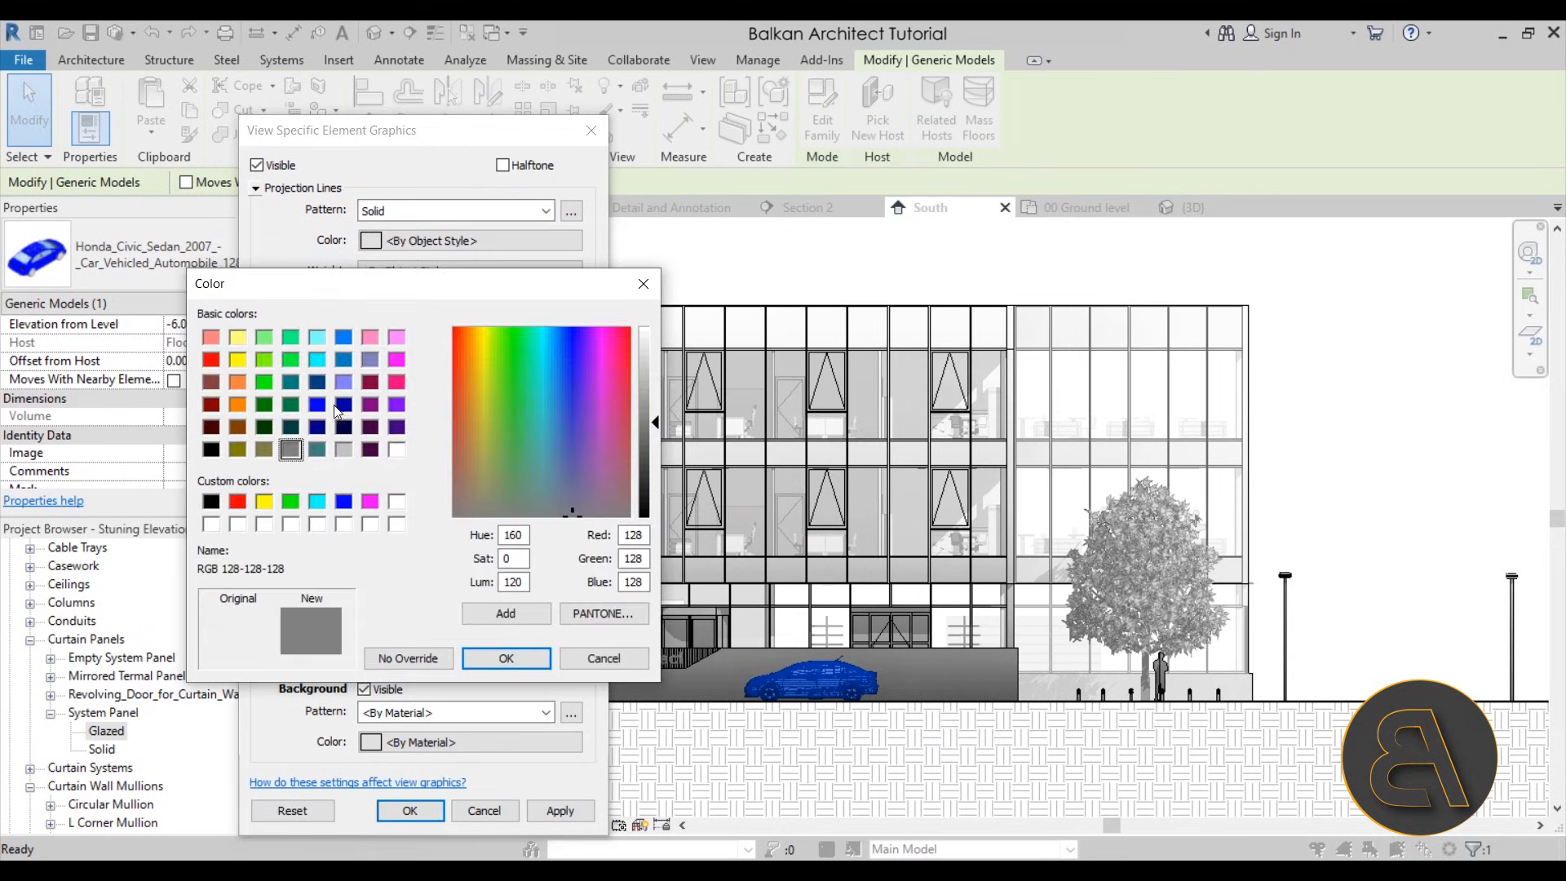
pyautogui.click(506, 658)
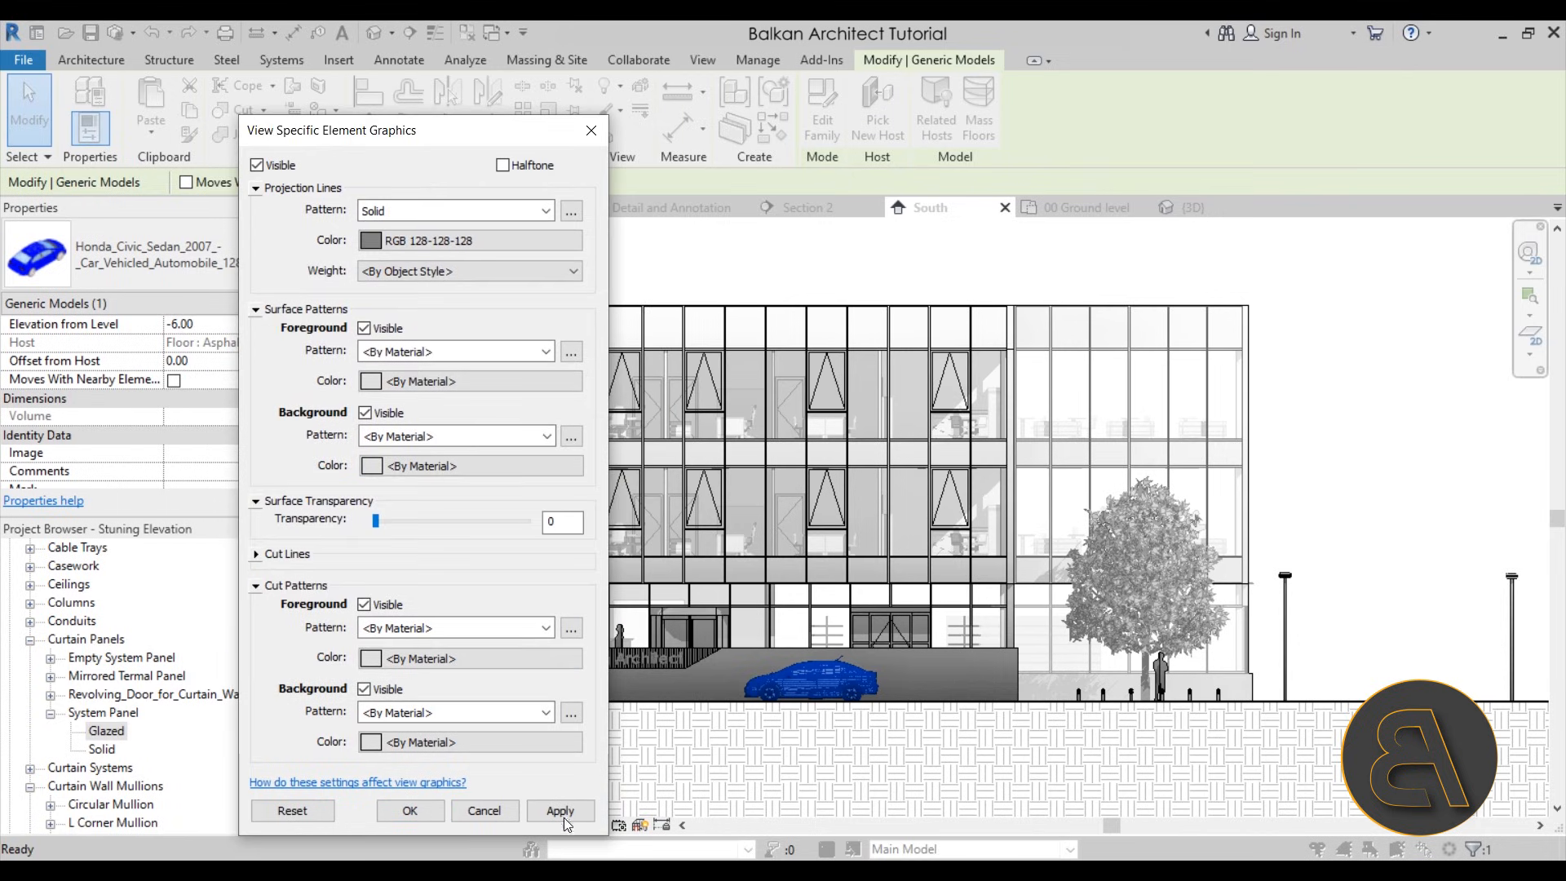
pyautogui.click(563, 810)
pyautogui.click(455, 816)
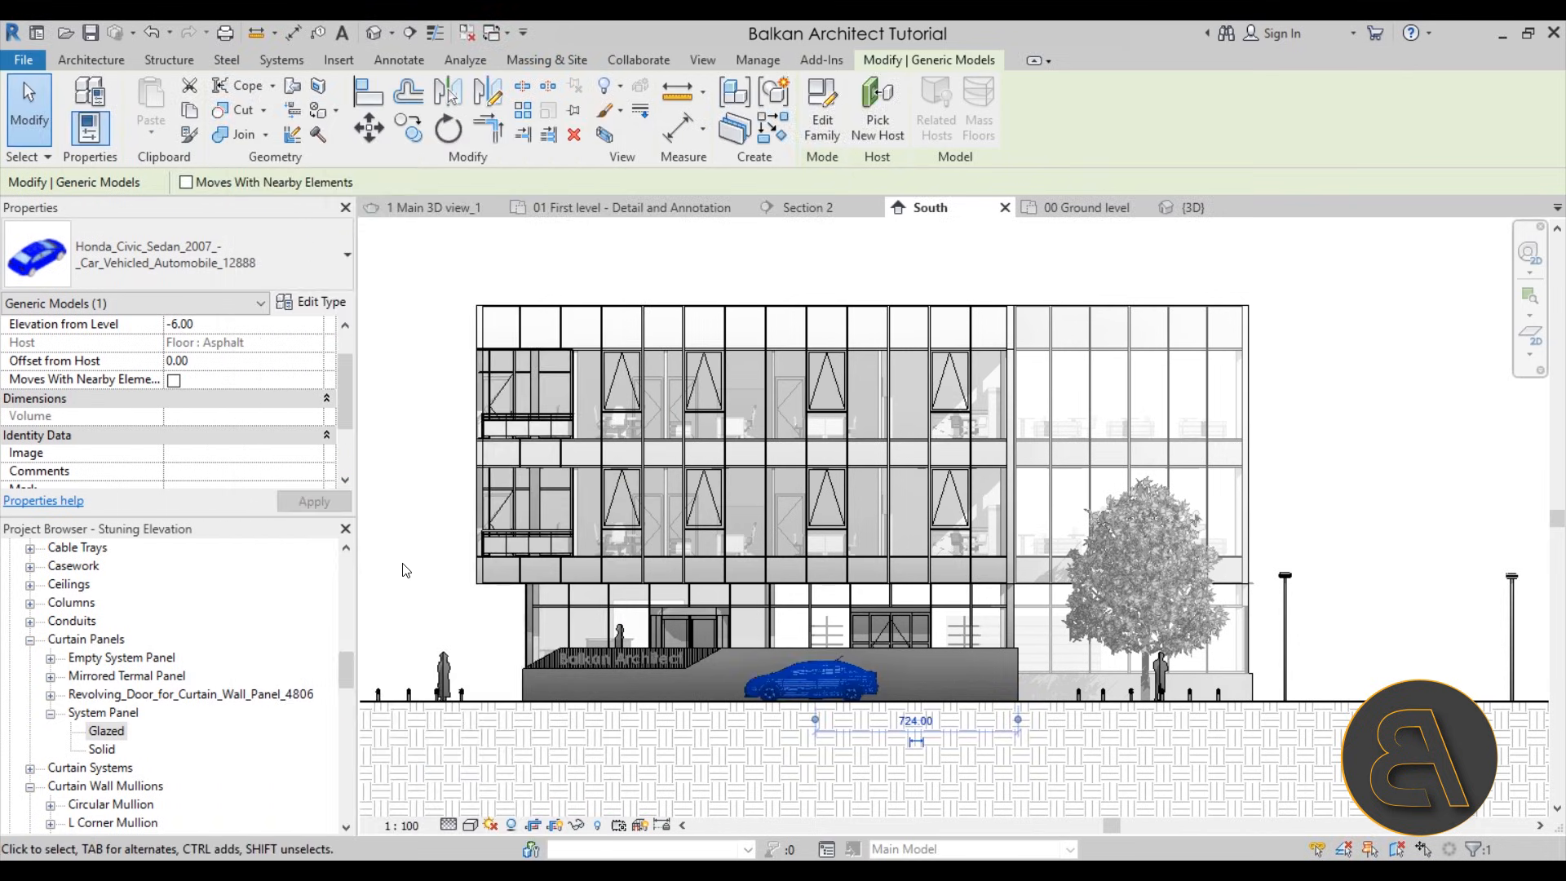
pyautogui.press('Escape')
pyautogui.scroll(3, 806, 716)
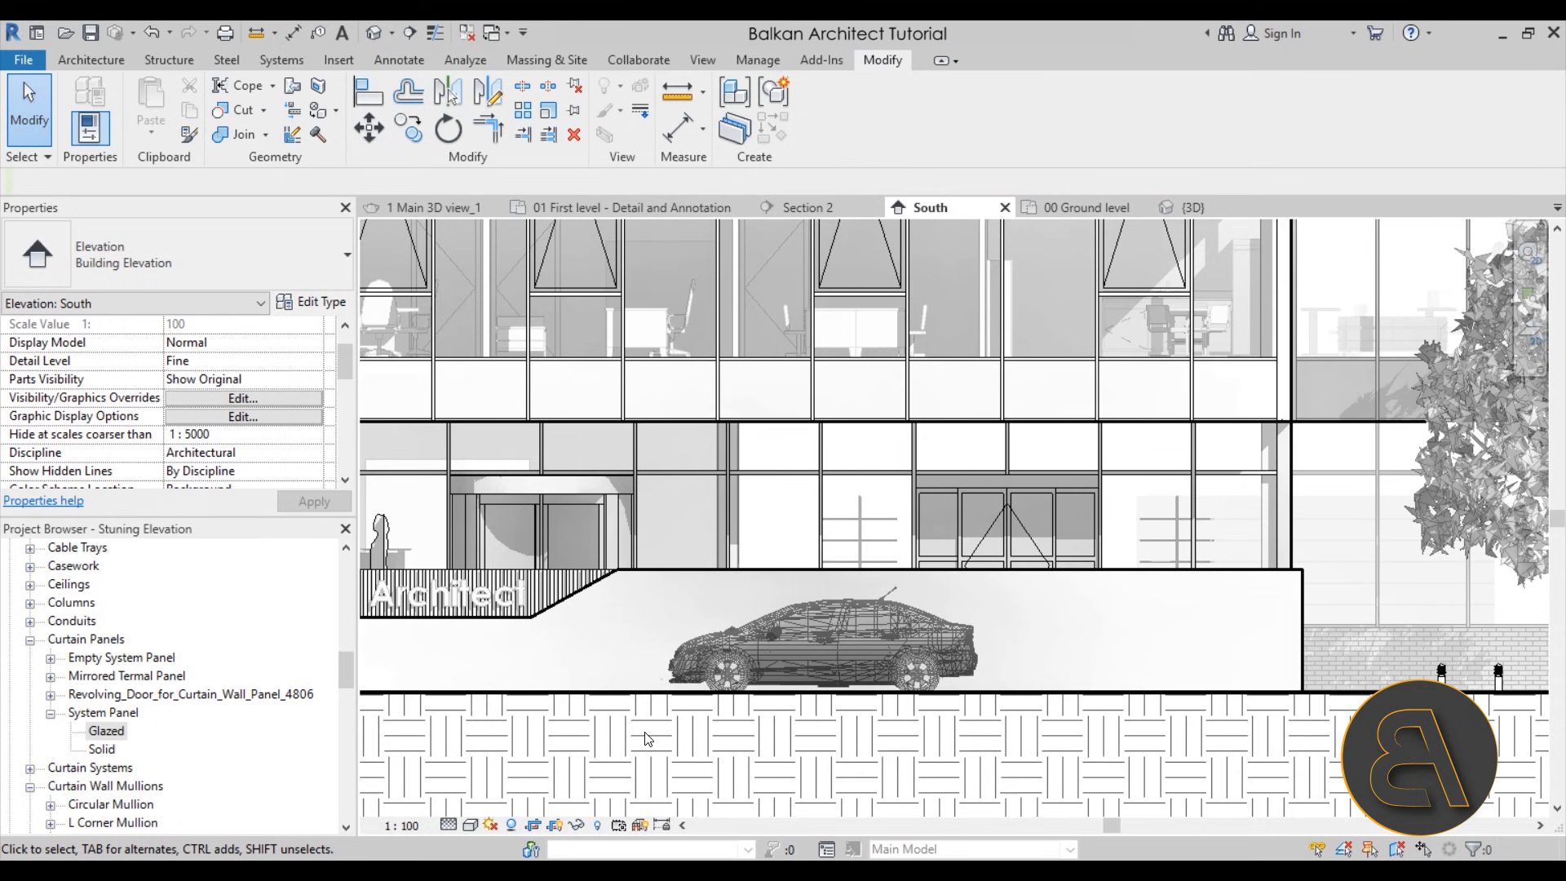
pyautogui.scroll(-5, 824, 748)
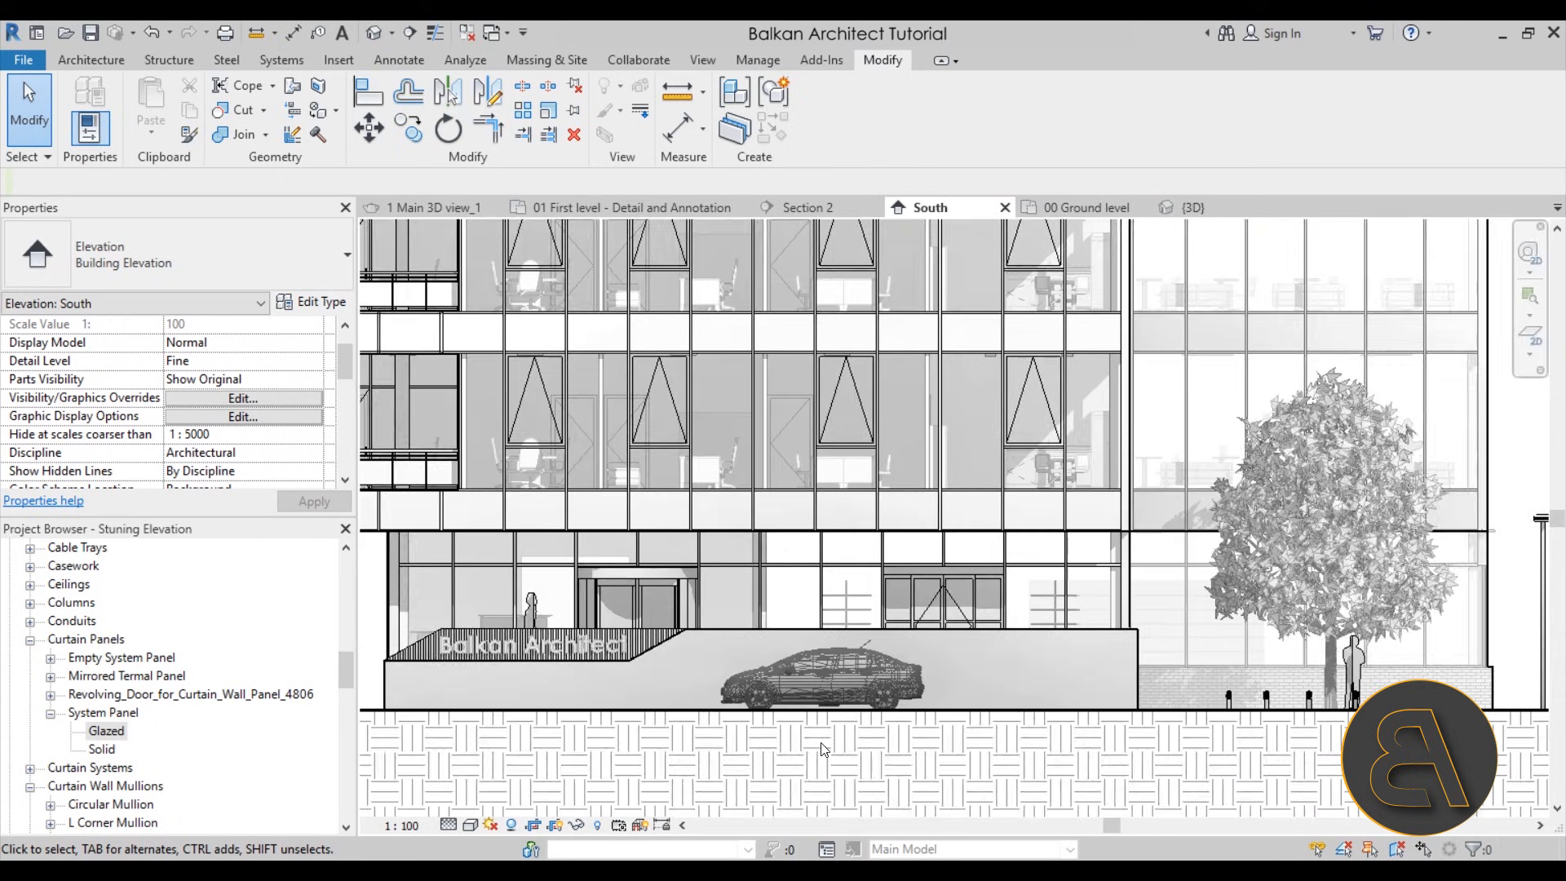
# Change the car's by-element projection line color to black, apply the override and clear the selection
pyautogui.scroll(-1, 822, 748)
pyautogui.scroll(1, 532, 682)
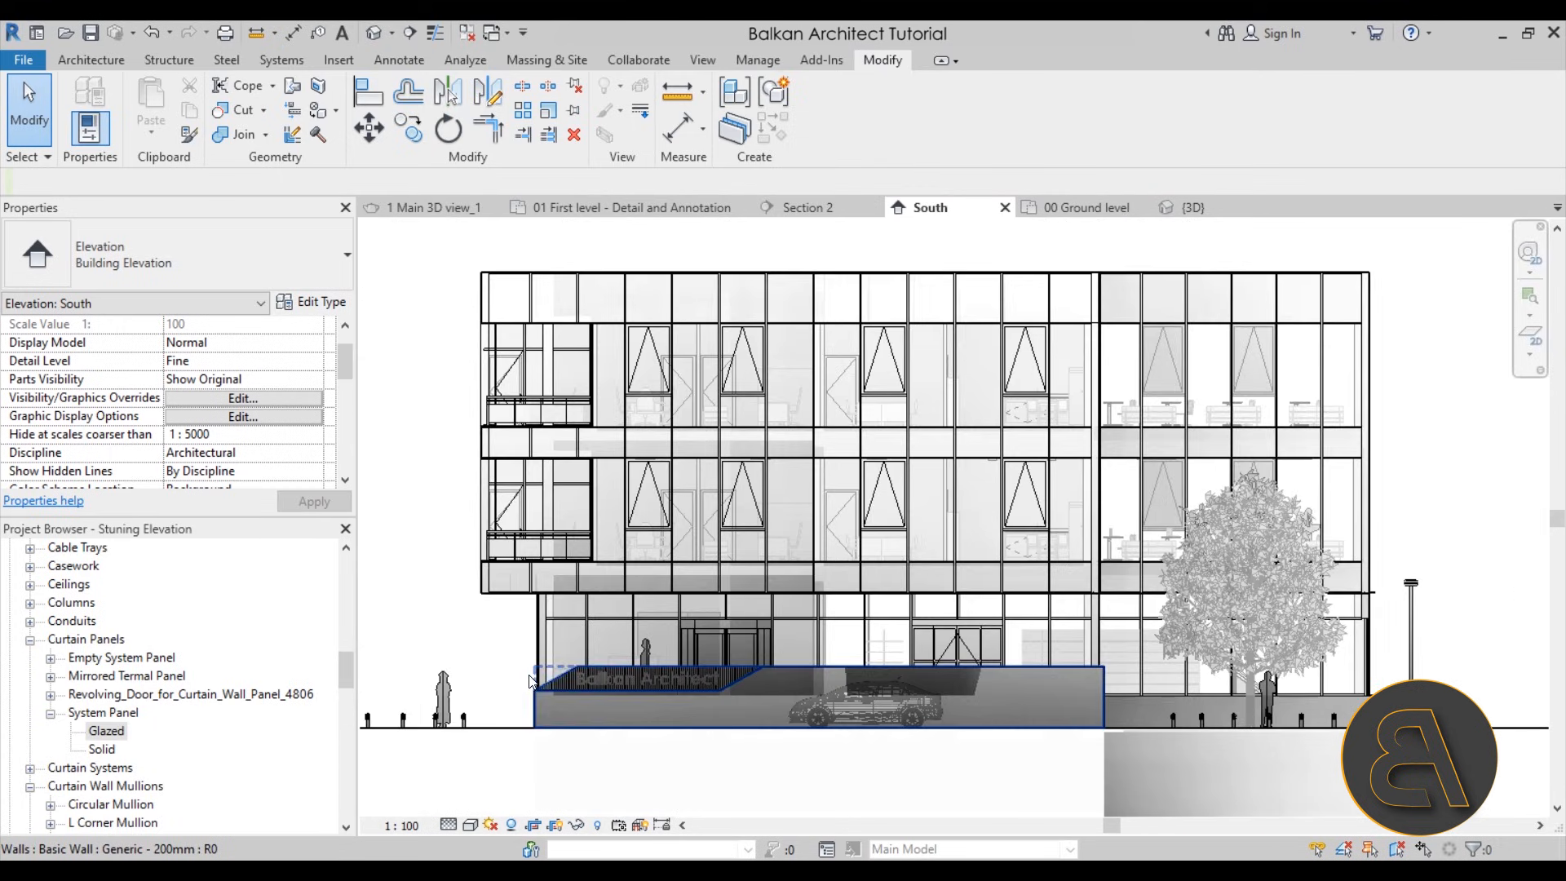
pyautogui.click(863, 703)
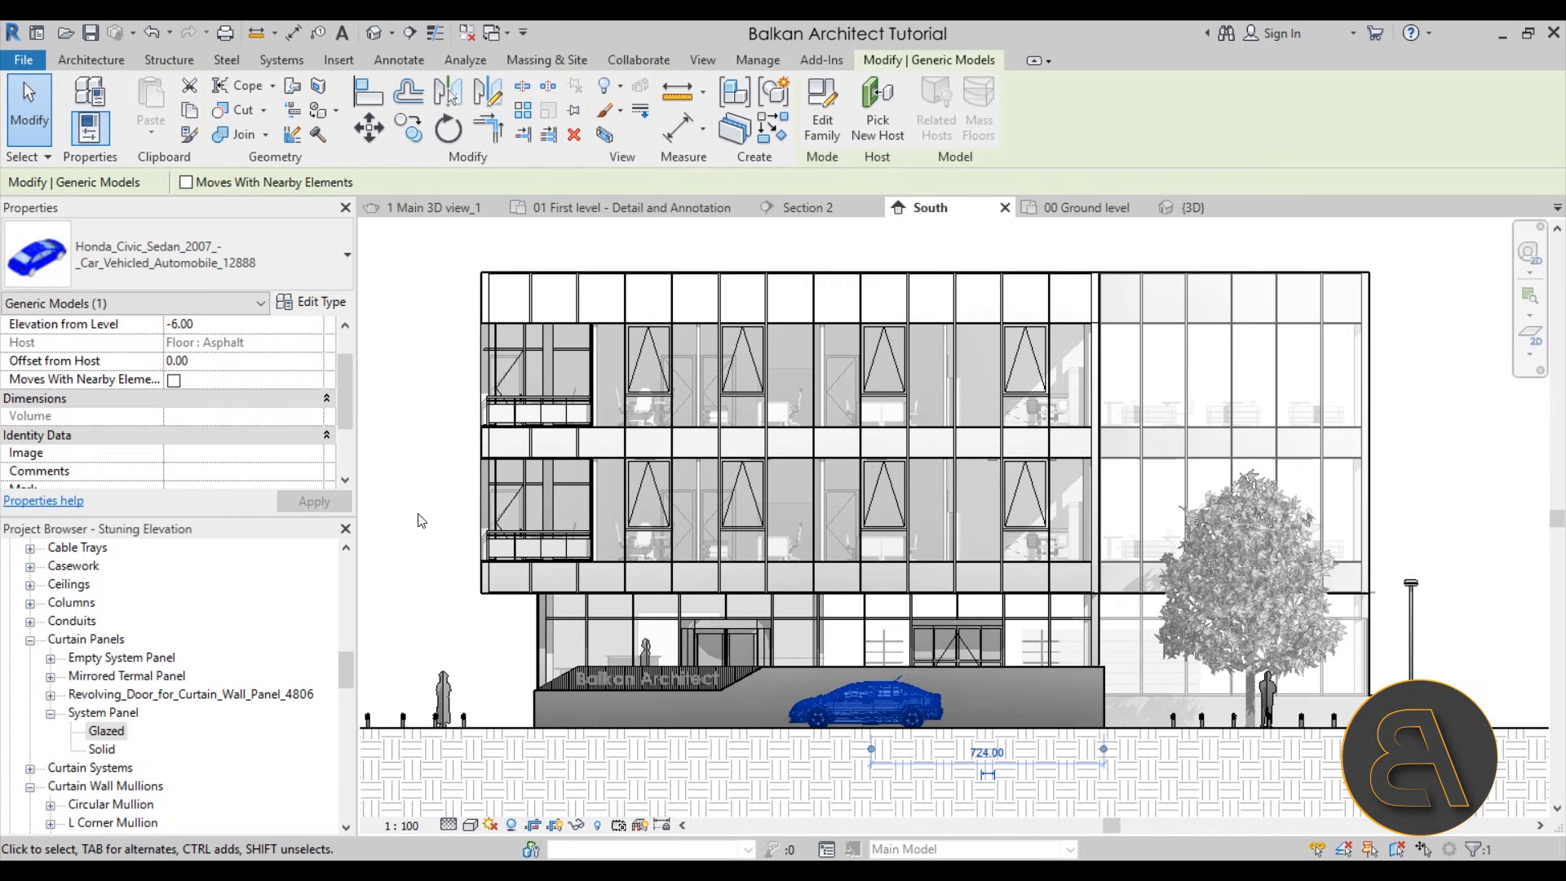
pyautogui.rightClick(424, 491)
pyautogui.moveTo(571, 149)
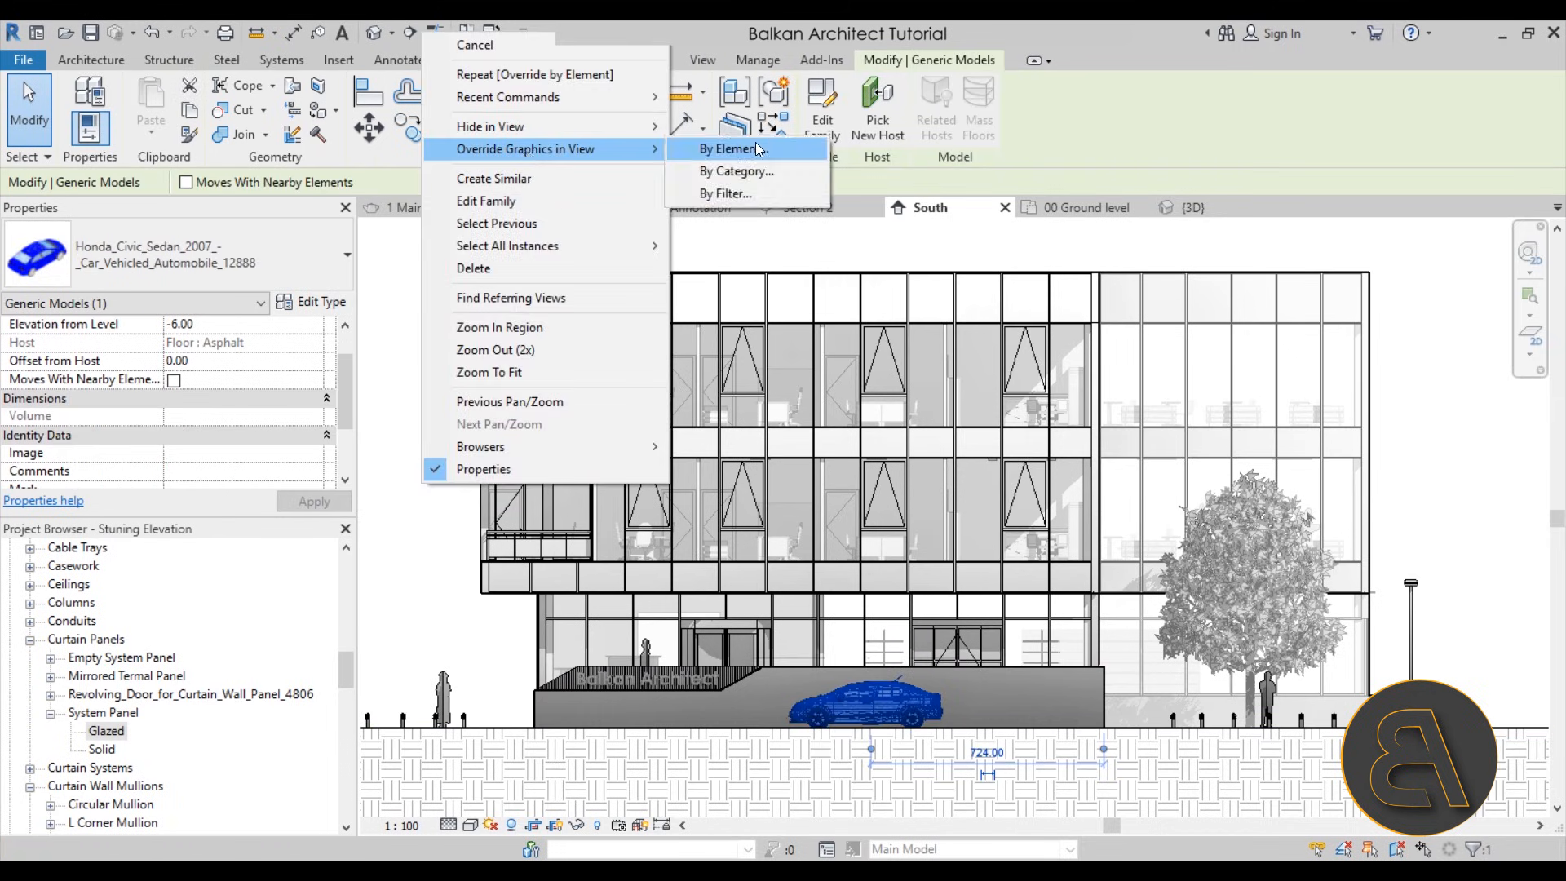
pyautogui.click(755, 143)
pyautogui.click(394, 241)
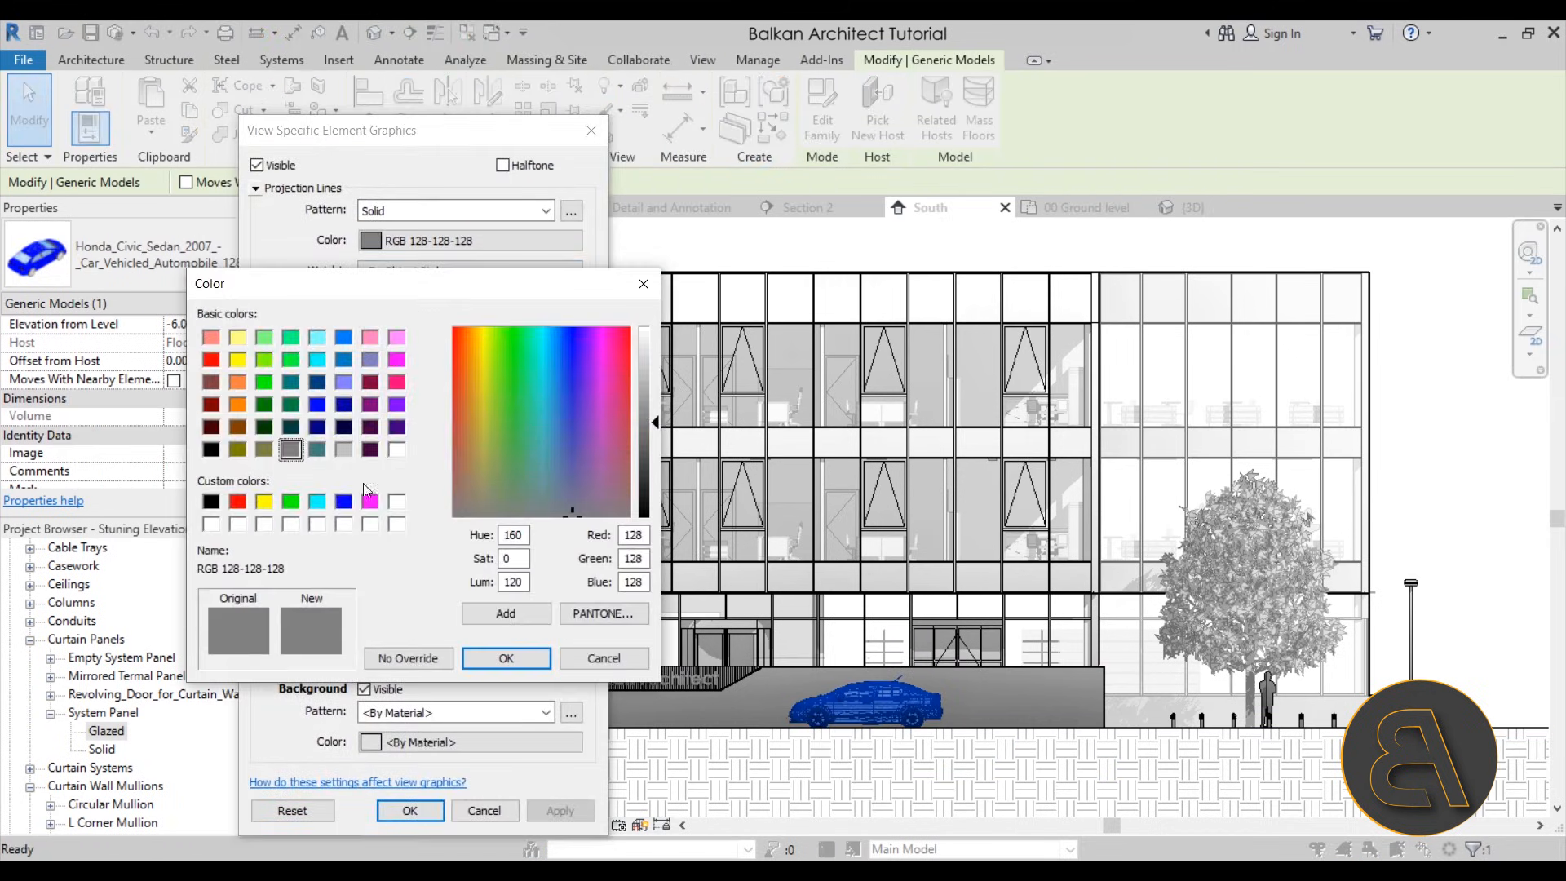
pyautogui.click(210, 449)
pyautogui.click(506, 658)
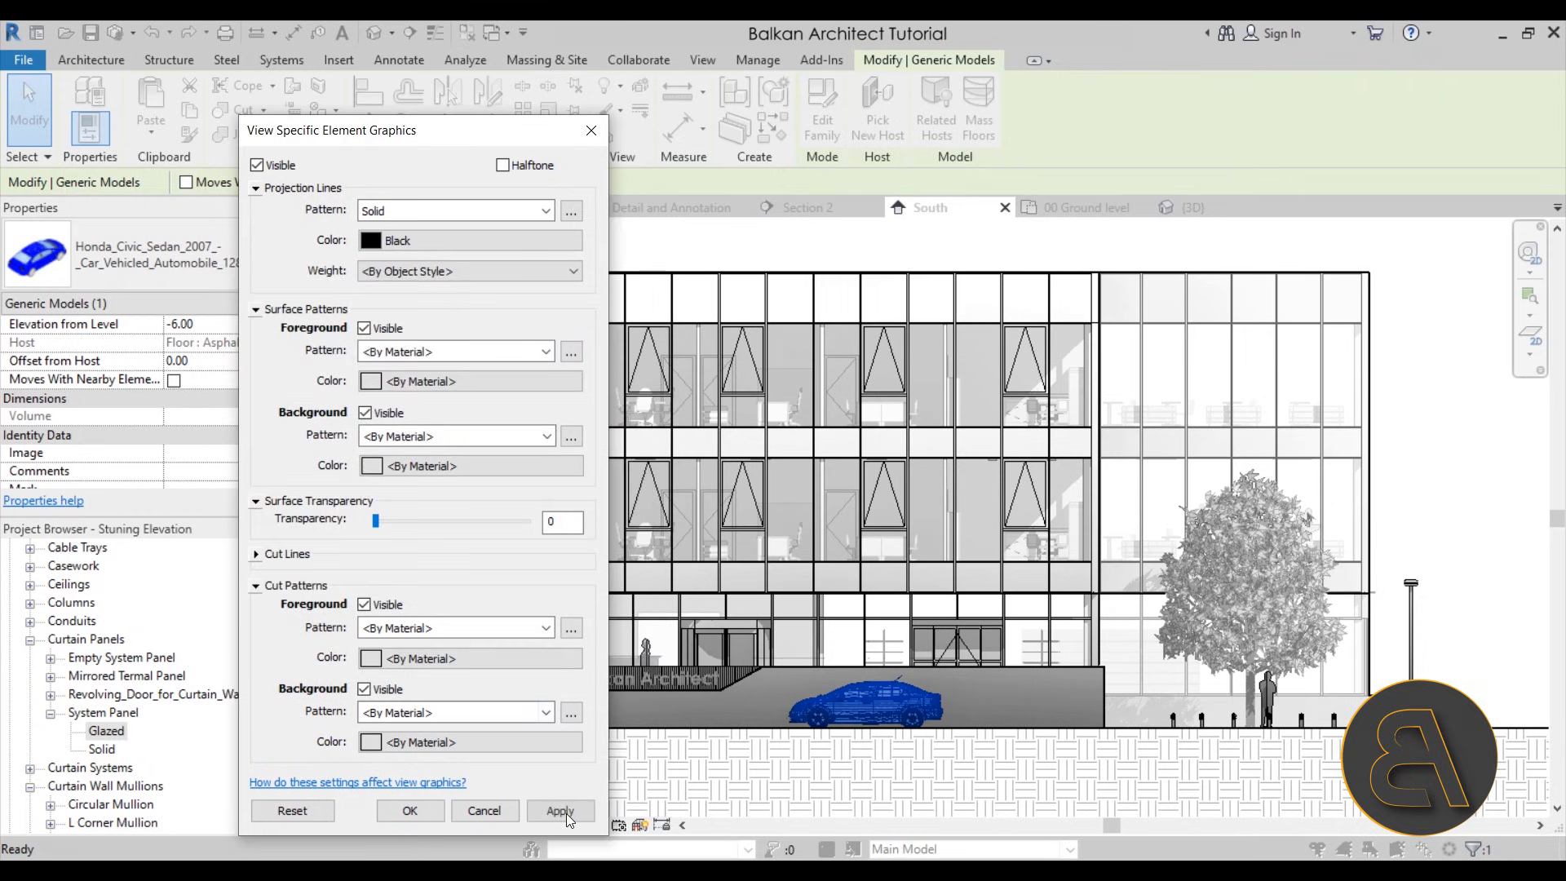
pyautogui.click(560, 811)
pyautogui.click(412, 812)
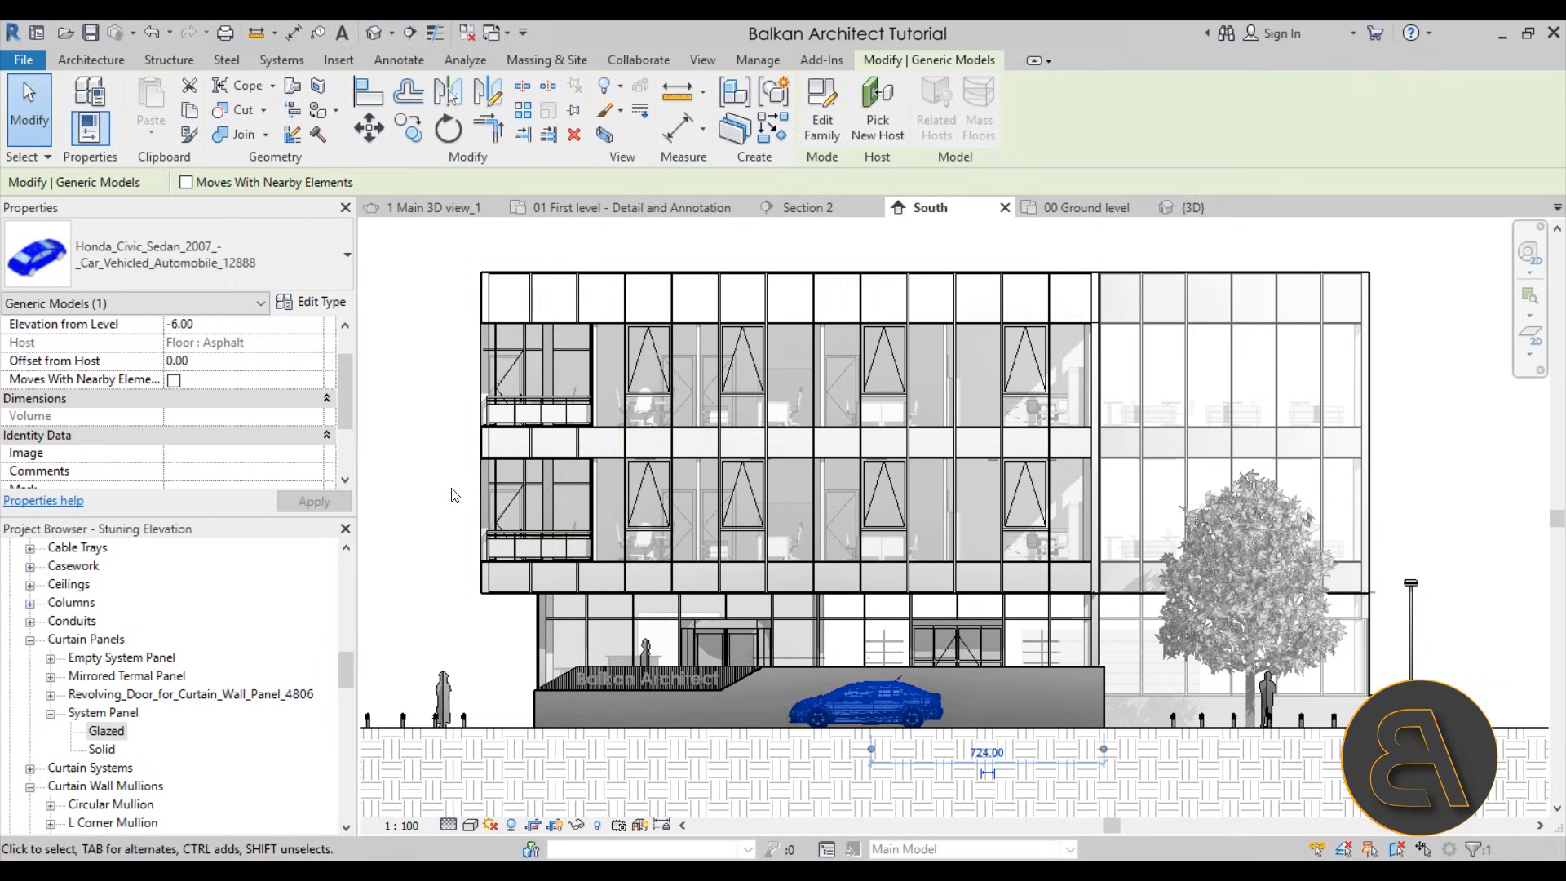
pyautogui.click(434, 498)
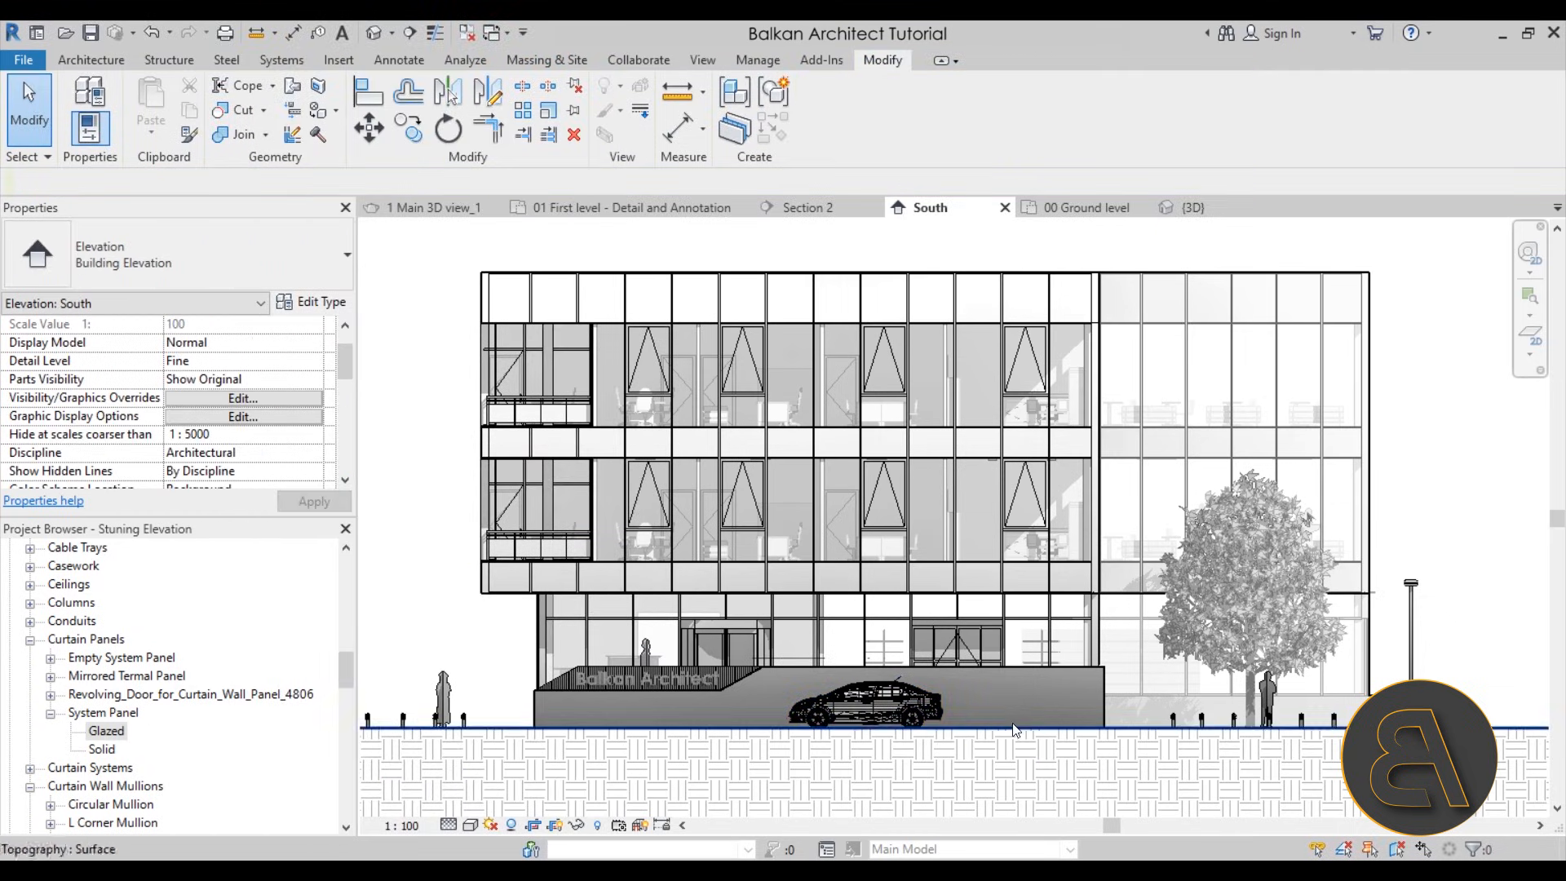
# Change the car's by-element projection line color to white, apply the override and clear the selection
pyautogui.click(881, 710)
pyautogui.rightClick(418, 459)
pyautogui.click(684, 522)
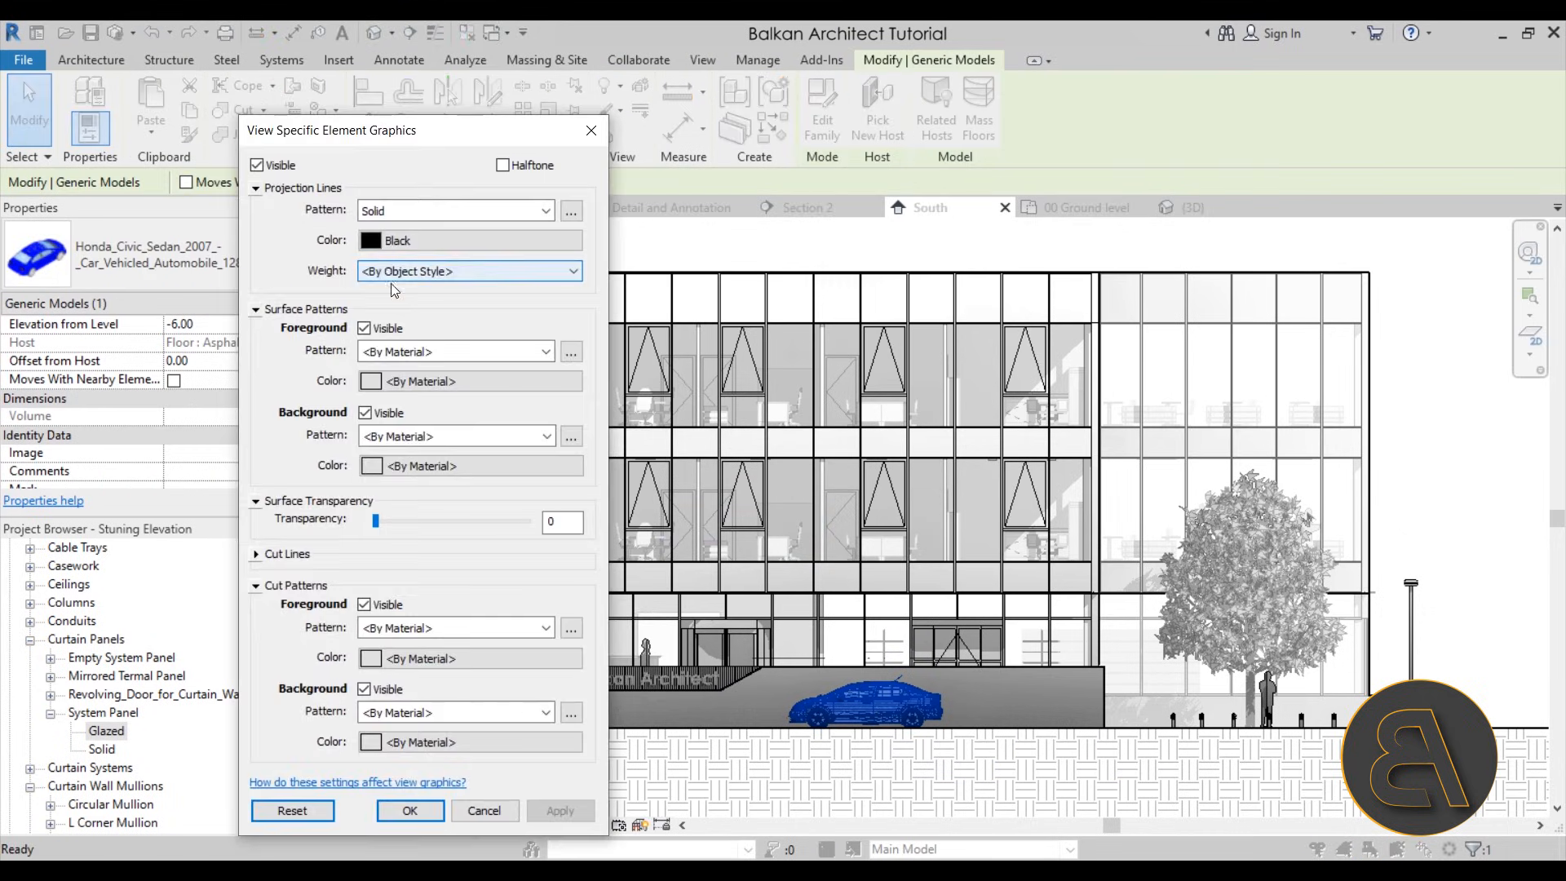
pyautogui.click(380, 240)
pyautogui.click(396, 450)
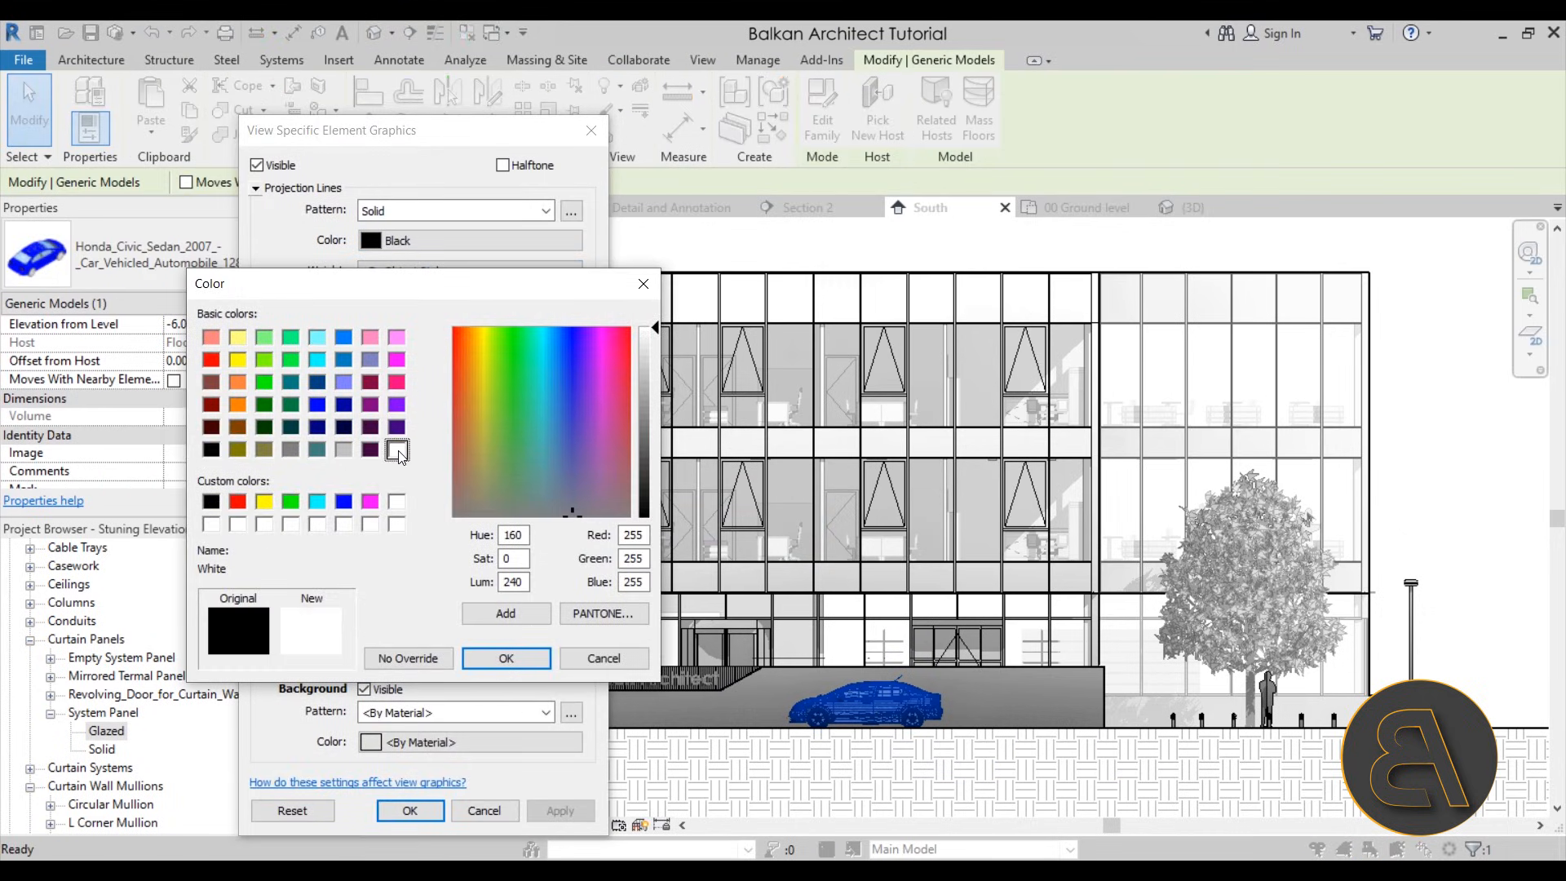
pyautogui.click(504, 648)
pyautogui.click(560, 810)
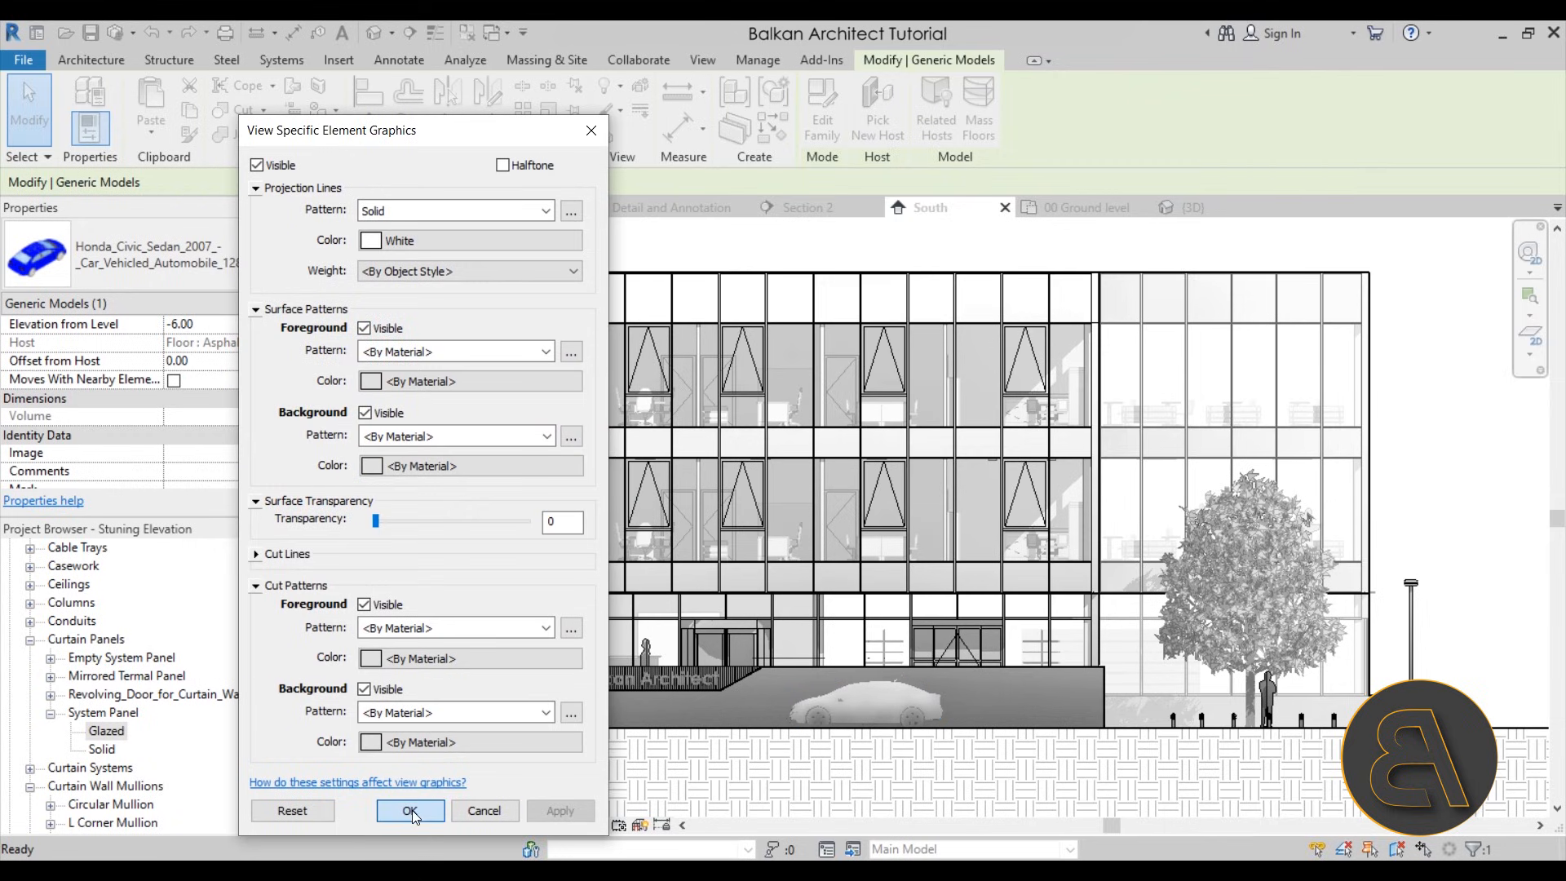
pyautogui.click(410, 810)
pyautogui.press('Escape')
pyautogui.scroll(-2, 883, 608)
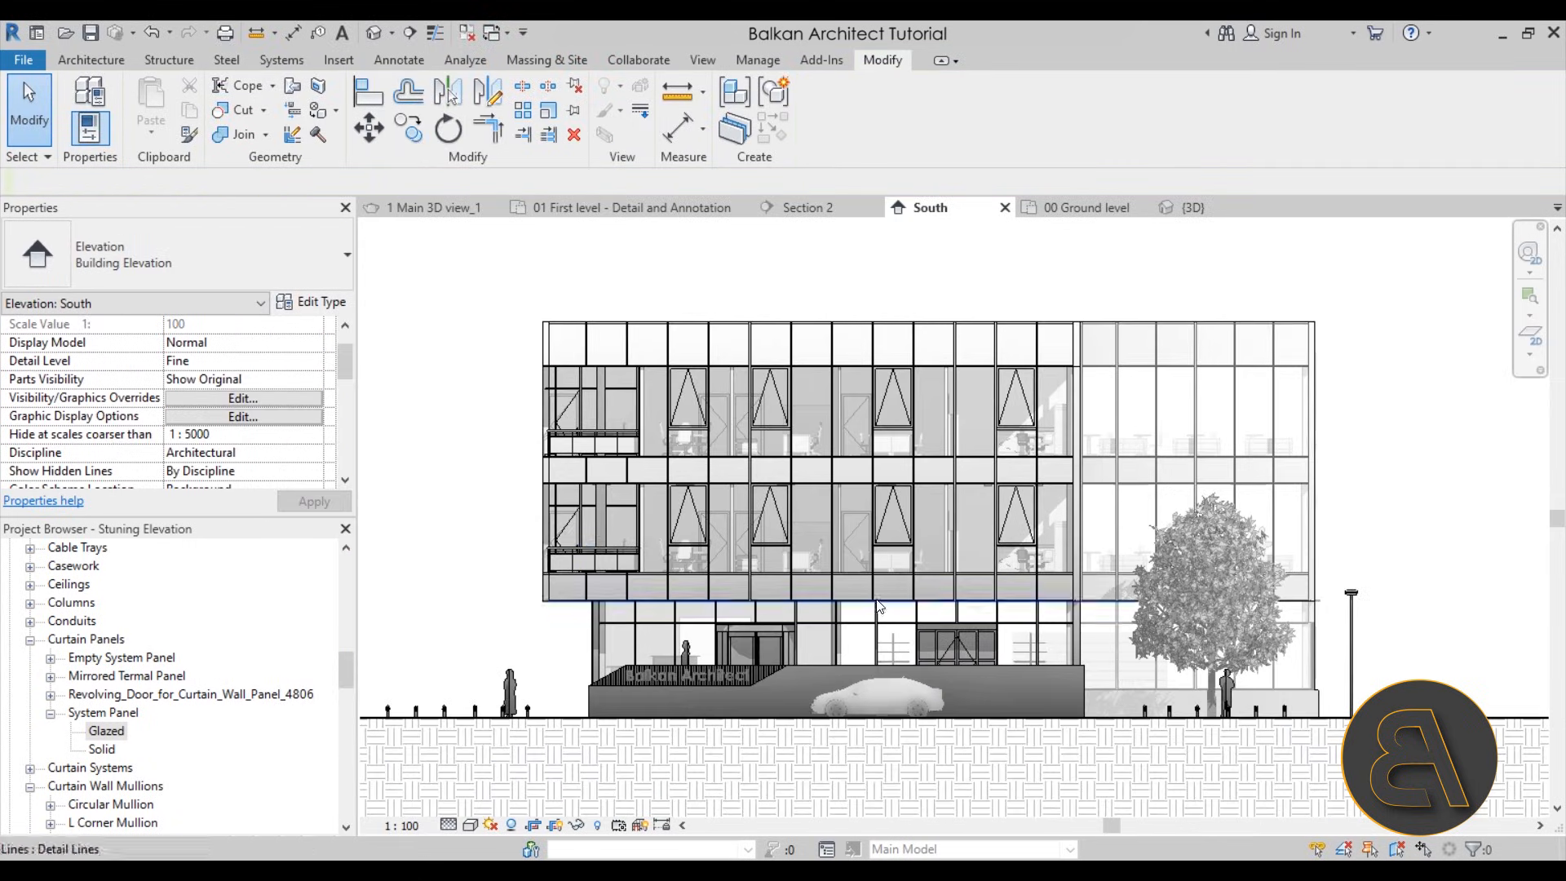
# Pull the right edge of the elevation's crop region slightly inward, closer to the outermost lamp post
pyautogui.scroll(-1, 547, 570)
pyautogui.moveTo(486, 476)
pyautogui.mouseDown(button='middle')
pyautogui.moveTo(461, 482)
pyautogui.moveTo(485, 480)
pyautogui.moveTo(492, 518)
pyautogui.moveTo(545, 542)
pyautogui.mouseUp(button='middle')
pyautogui.scroll(-1, 531, 544)
pyautogui.moveTo(554, 480); pyautogui.dragTo(584, 468, button='middle')
pyautogui.scroll(-1, 544, 503)
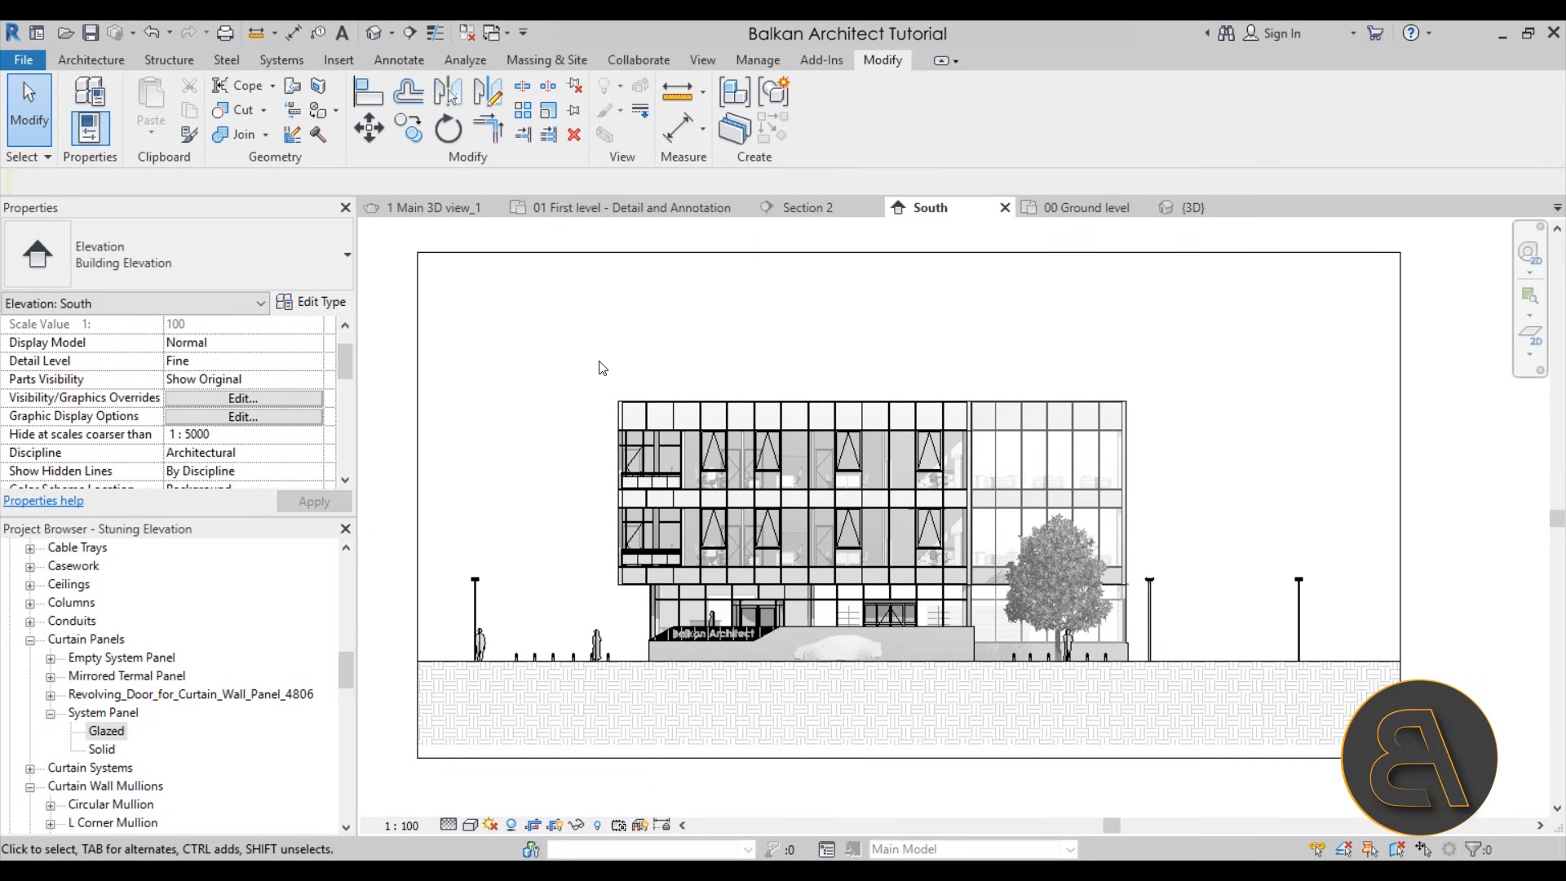
pyautogui.scroll(1, 601, 368)
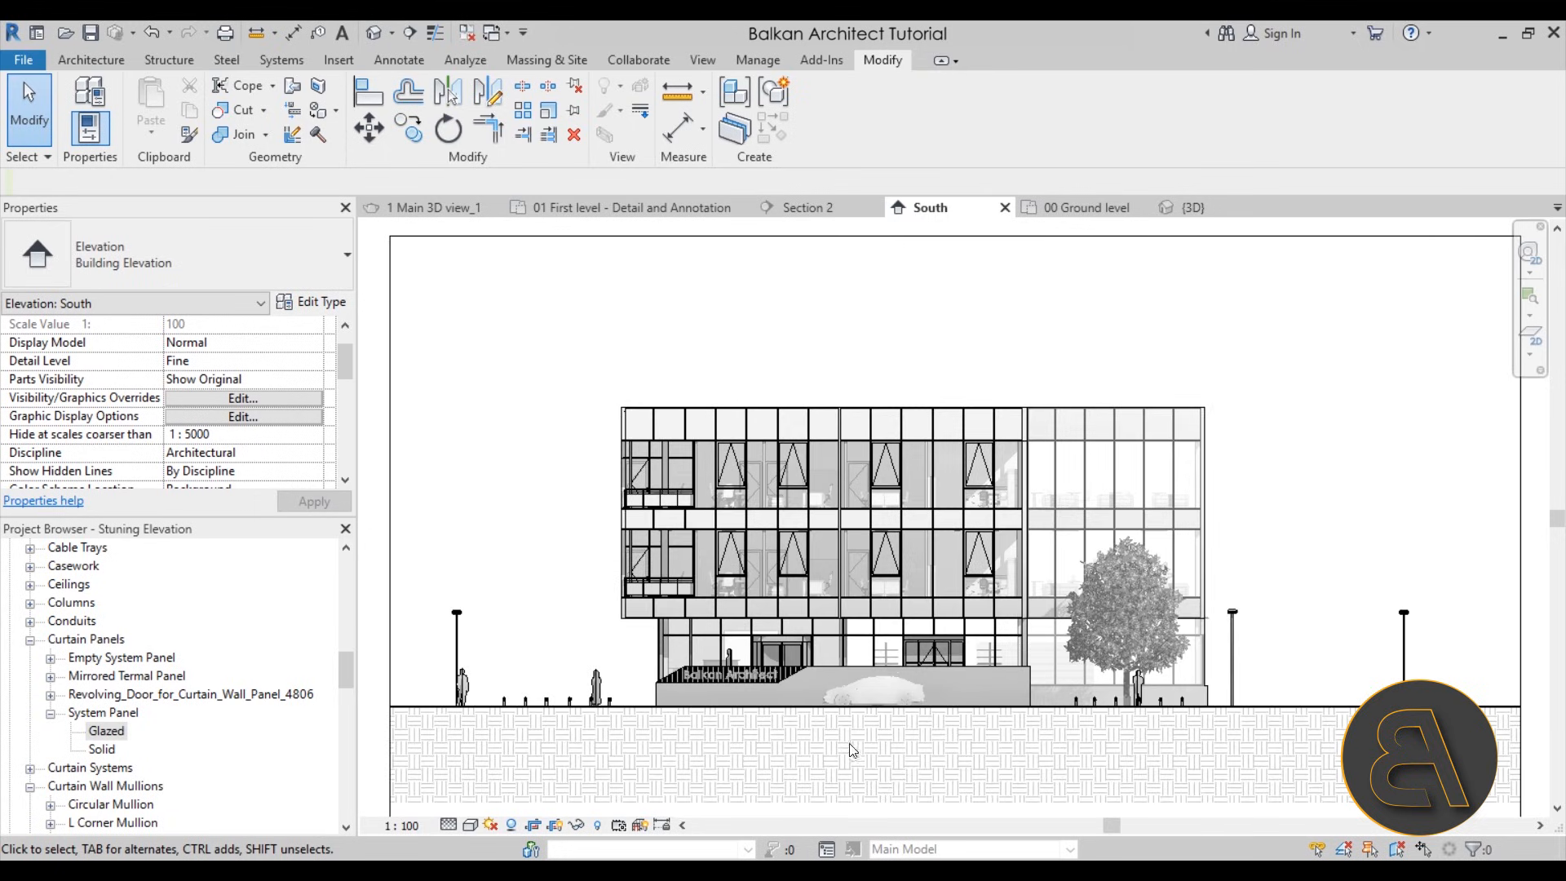
pyautogui.scroll(-1, 537, 431)
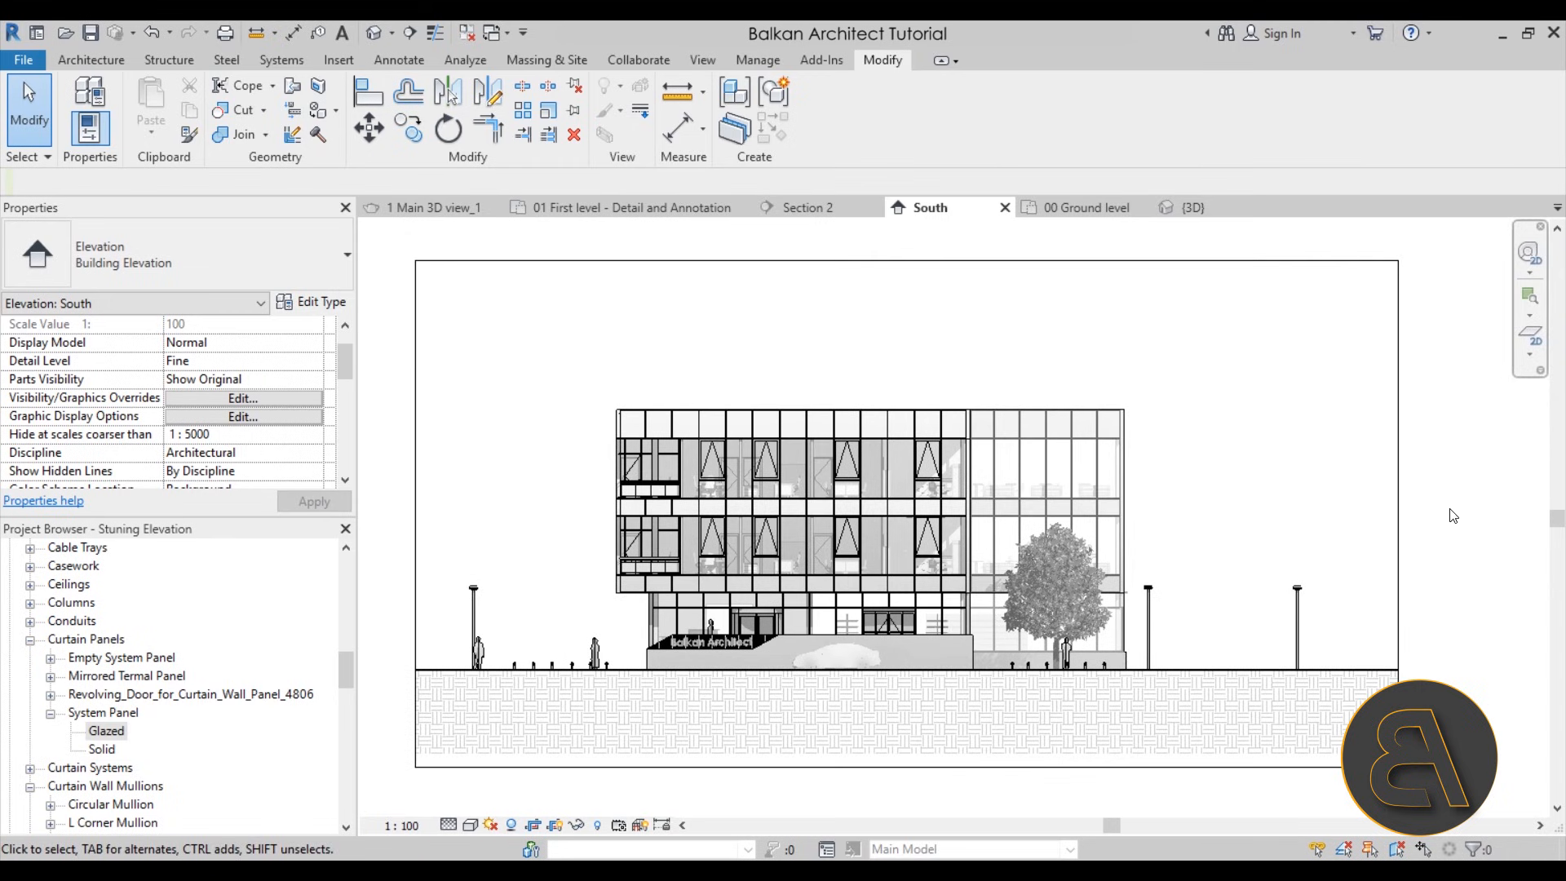
pyautogui.click(1398, 514)
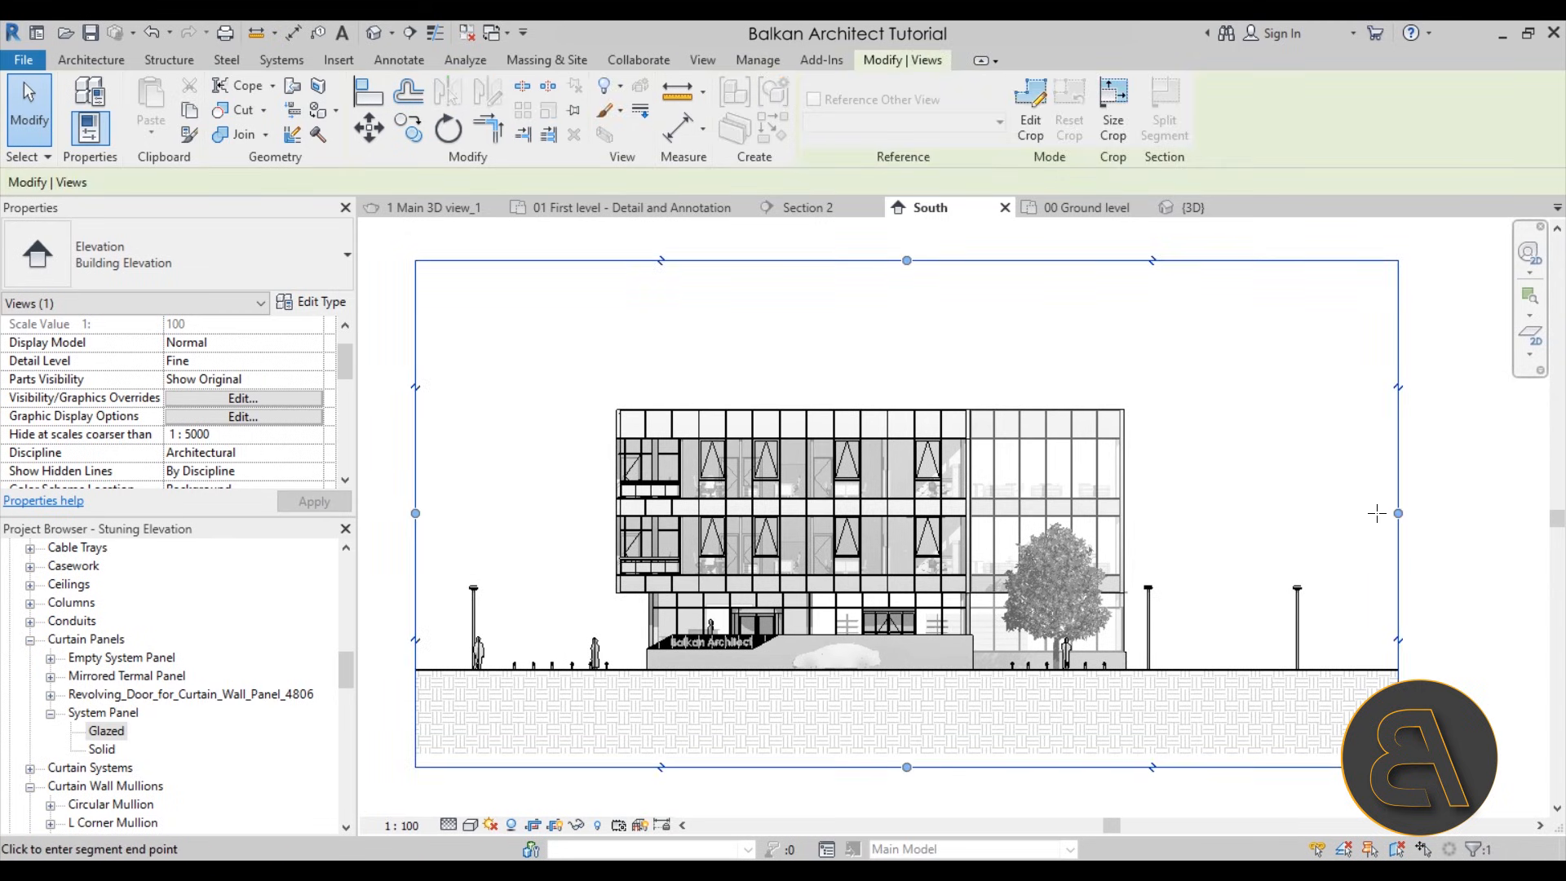
pyautogui.moveTo(1377, 513); pyautogui.dragTo(1350, 513)
pyautogui.click(581, 379)
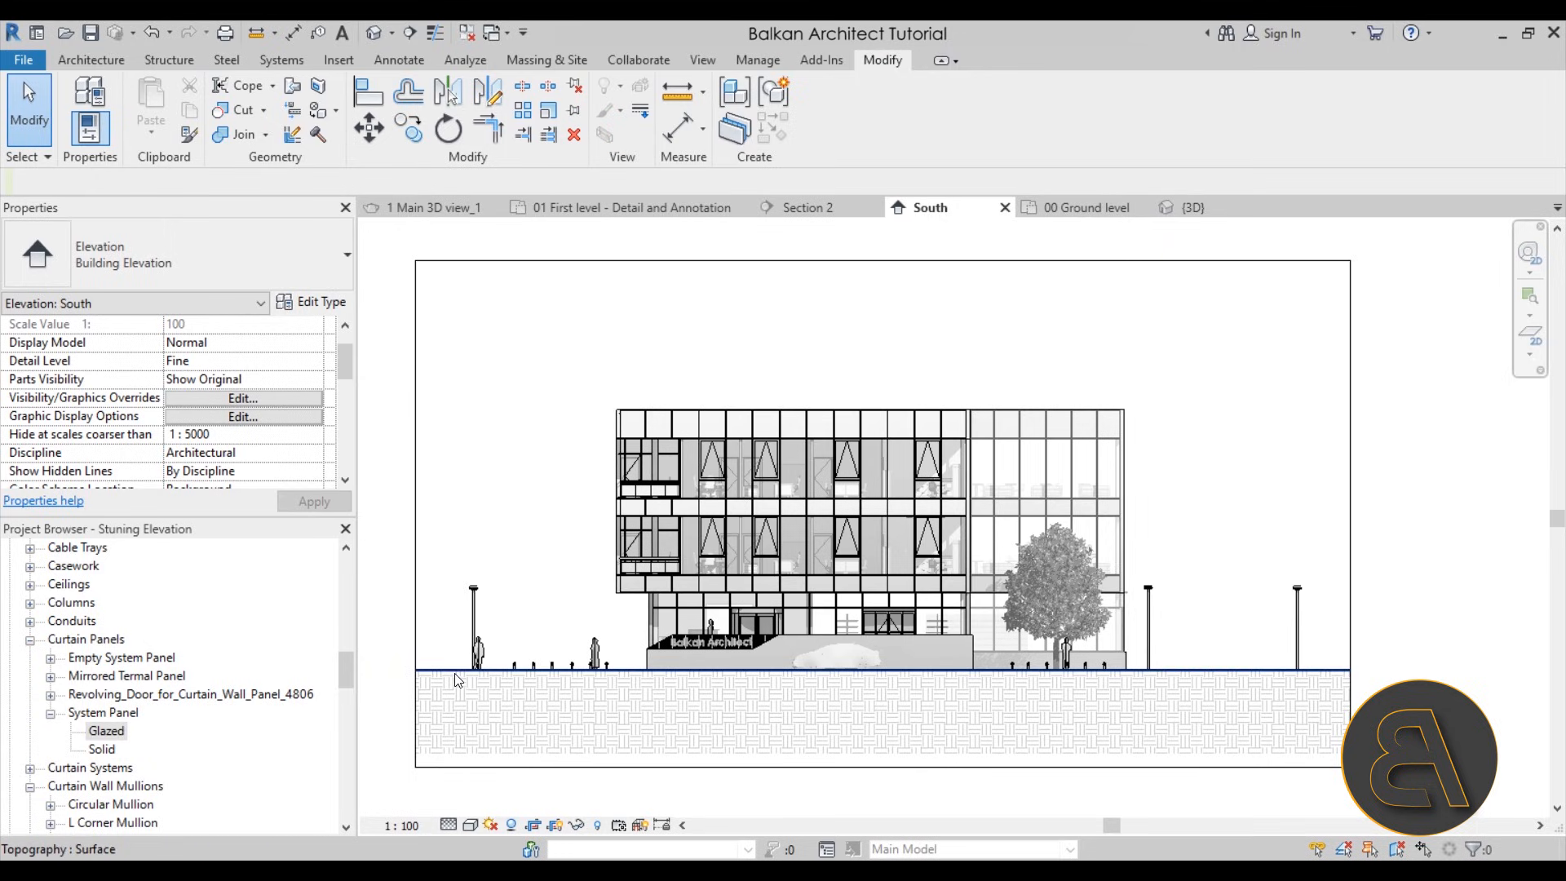
# Set the elevation's background to Sky in the Graphic Display Options and apply it
pyautogui.click(470, 825)
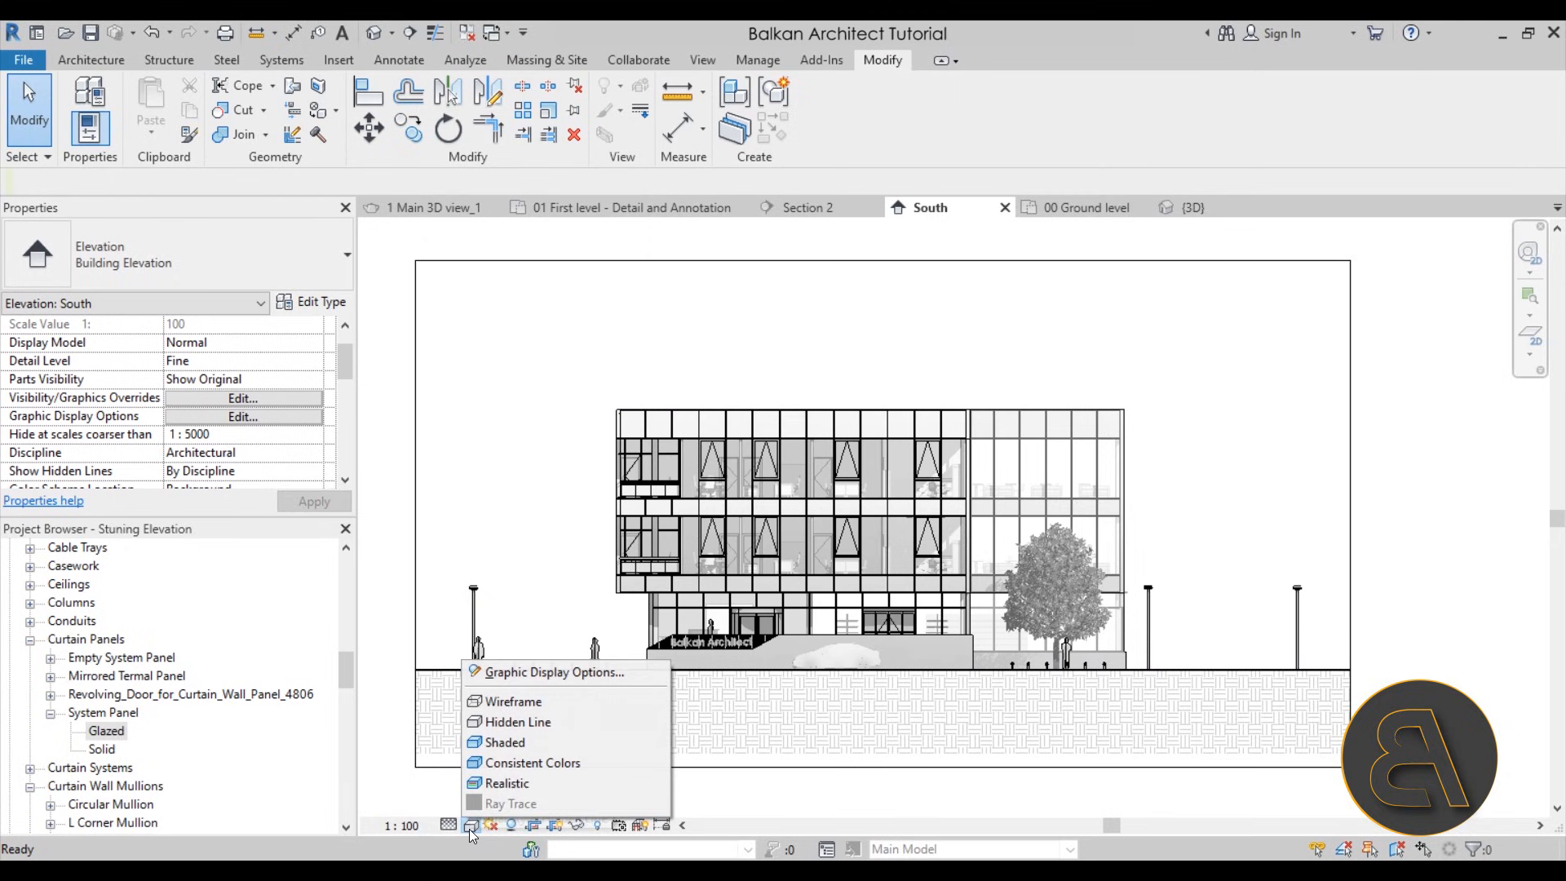
pyautogui.click(516, 680)
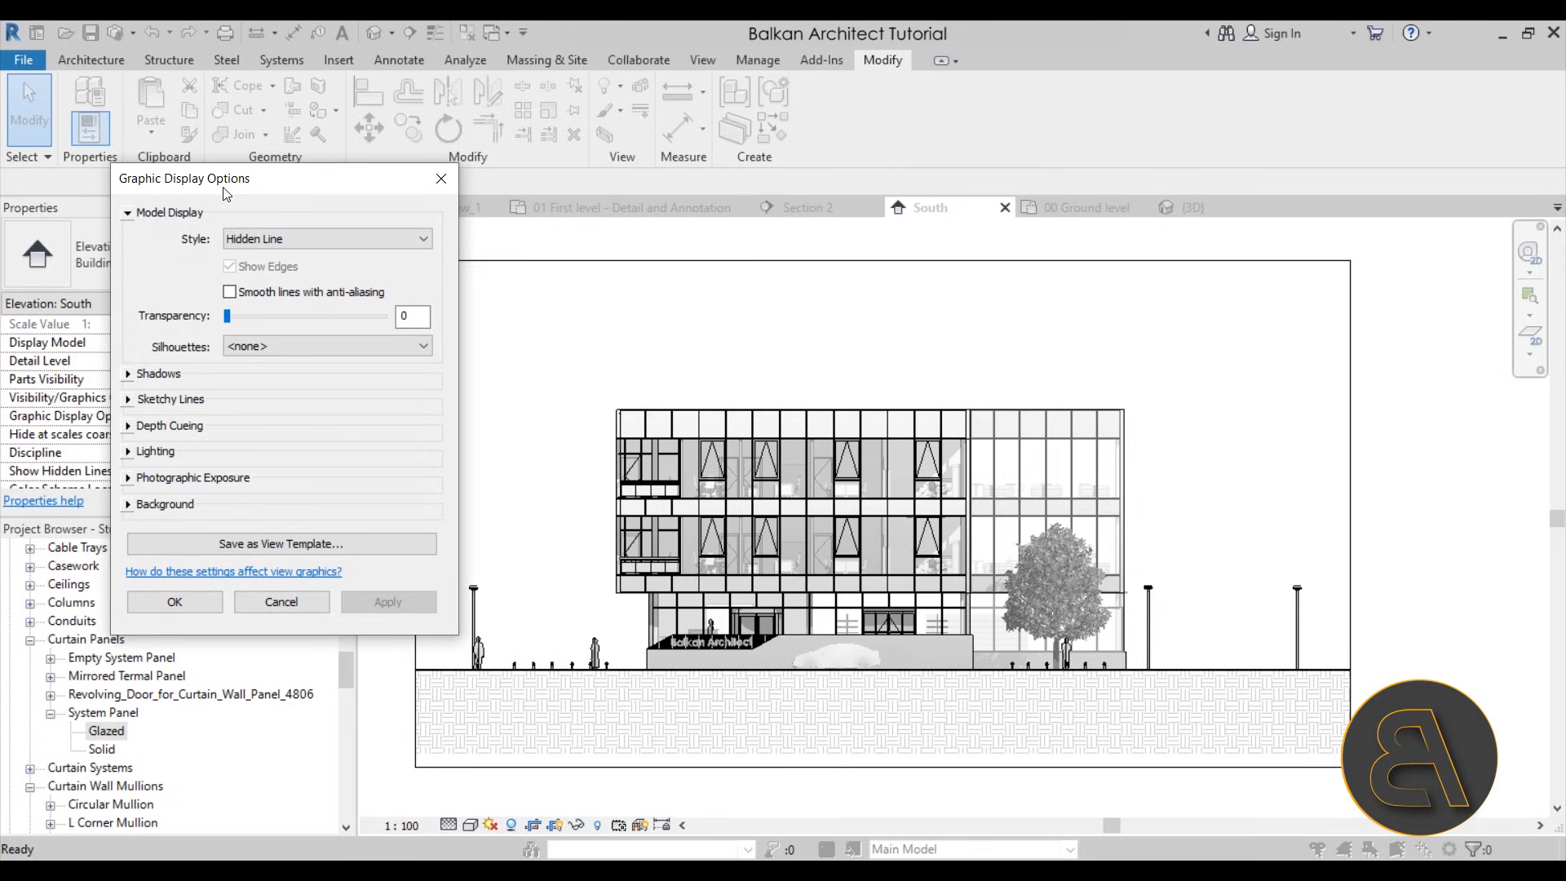
pyautogui.click(127, 506)
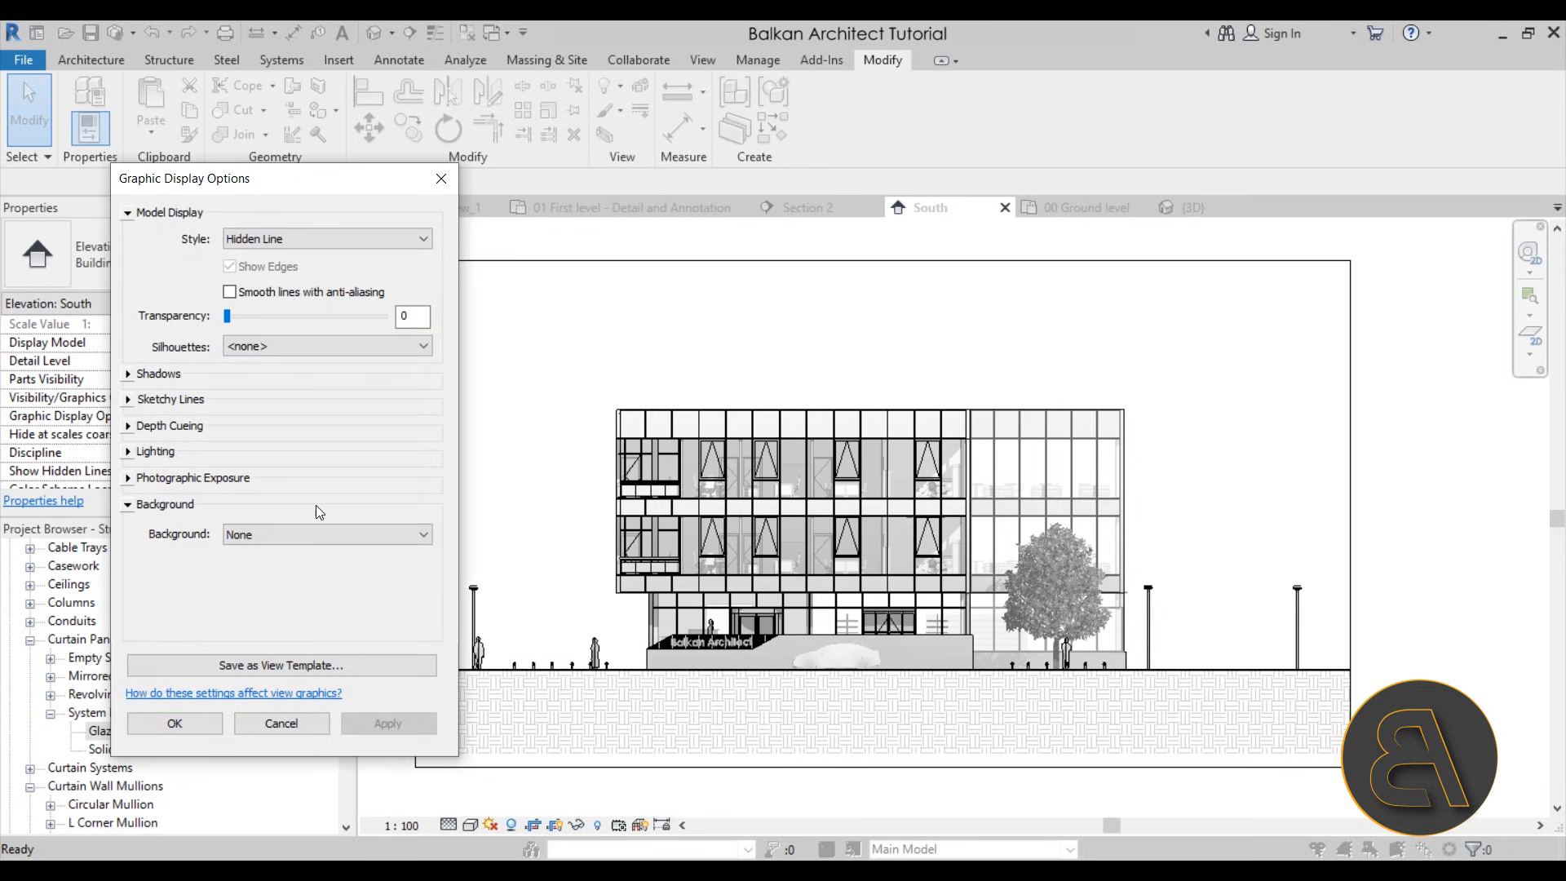
pyautogui.click(258, 537)
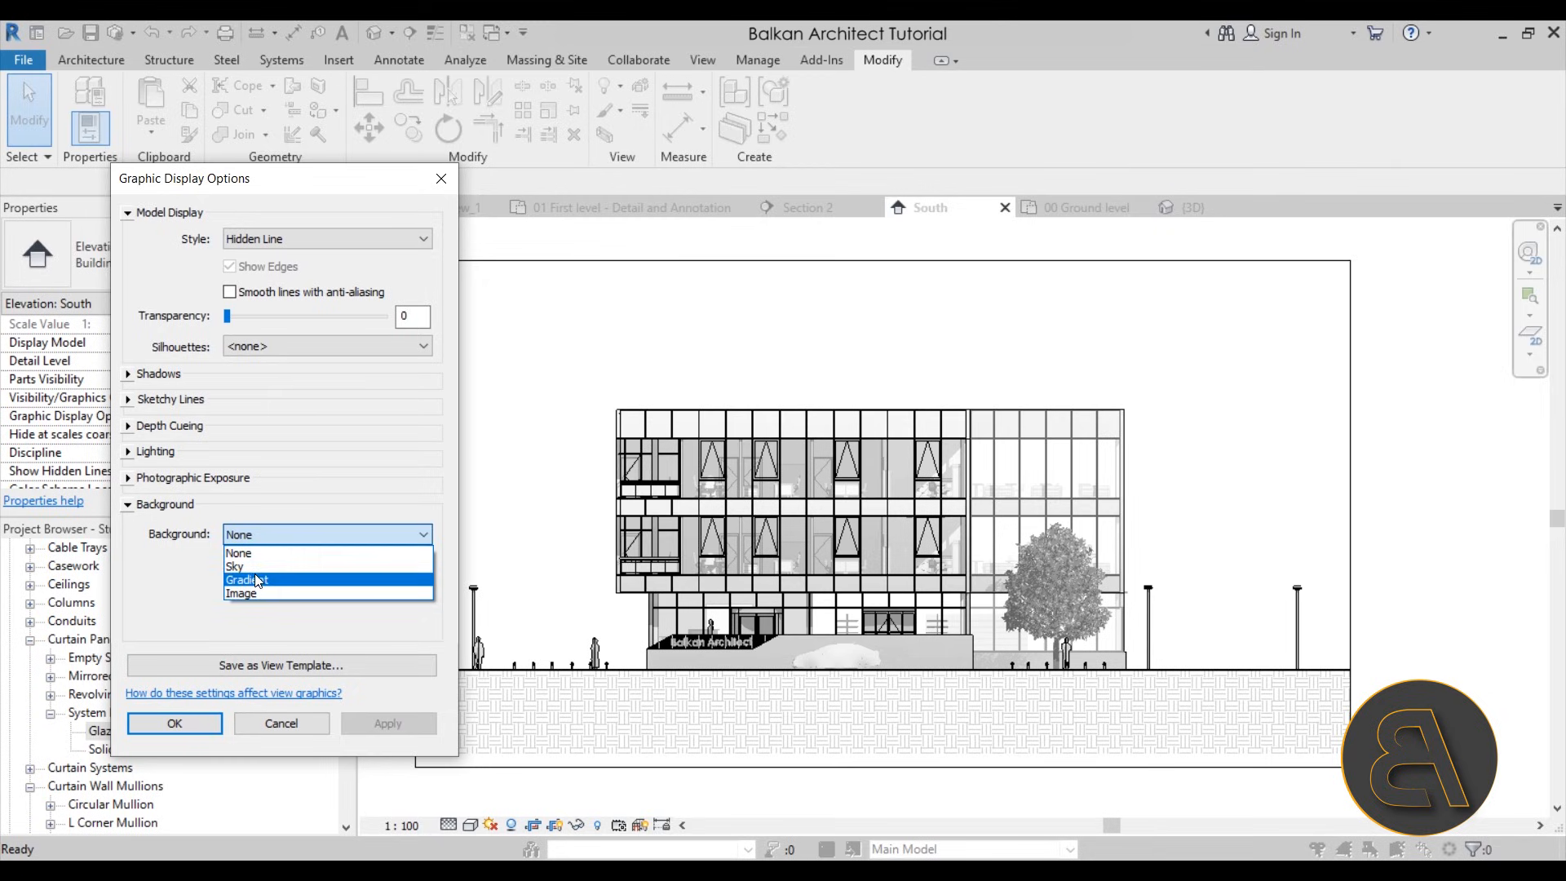
pyautogui.click(249, 566)
pyautogui.click(389, 724)
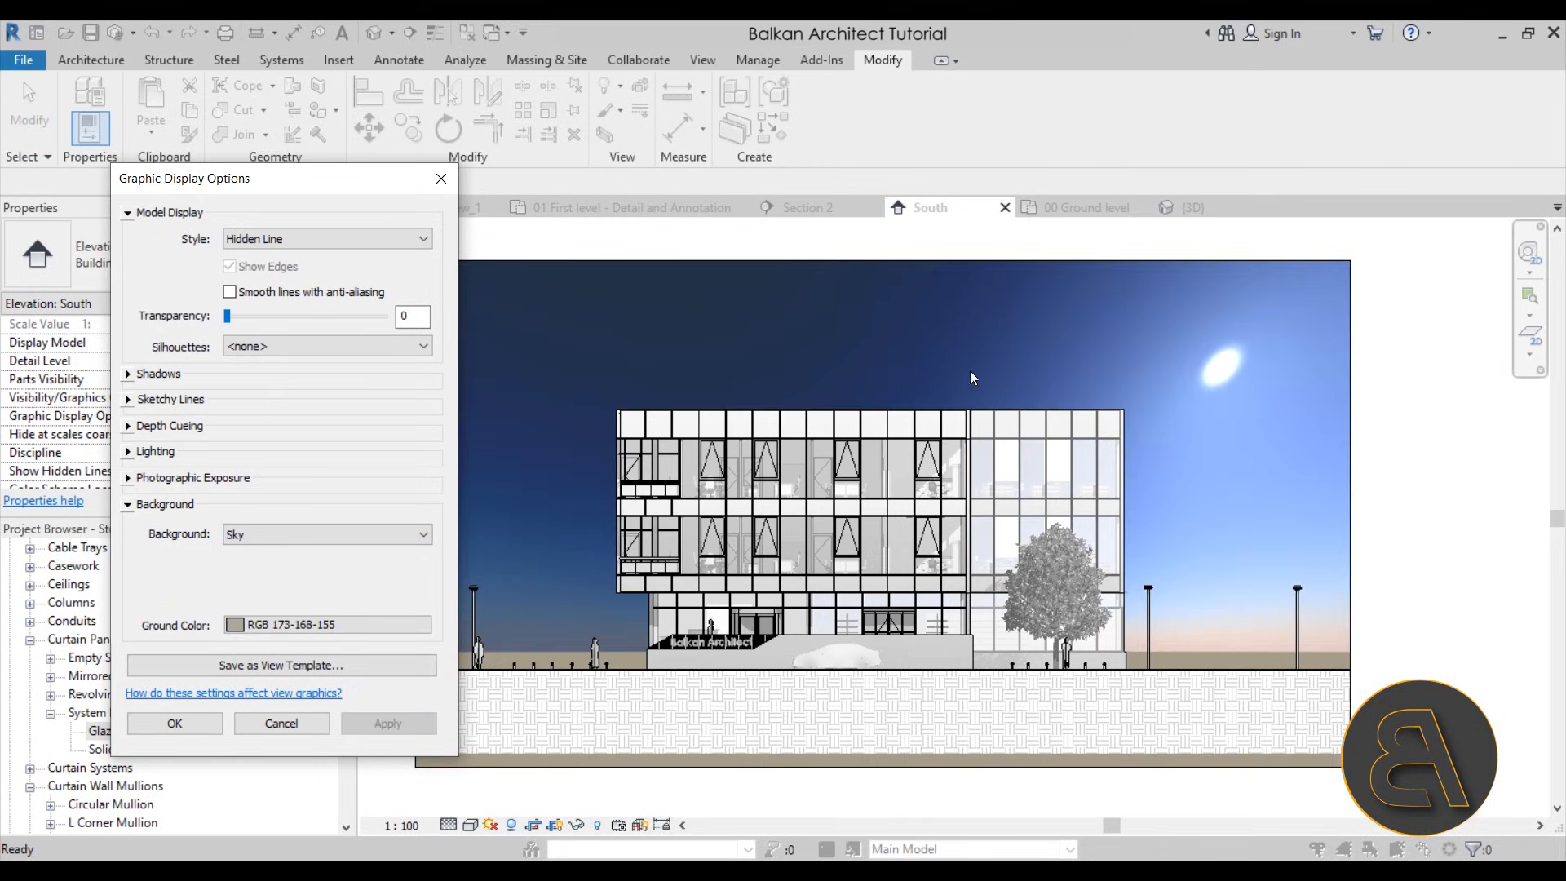
# Change the elevation's background to Gradient with its default colors, apply it and accept the display options
pyautogui.moveTo(392, 196)
pyautogui.mouseDown()
pyautogui.moveTo(95, 277)
pyautogui.moveTo(160, 264)
pyautogui.moveTo(340, 163)
pyautogui.moveTo(373, 187)
pyautogui.mouseUp()
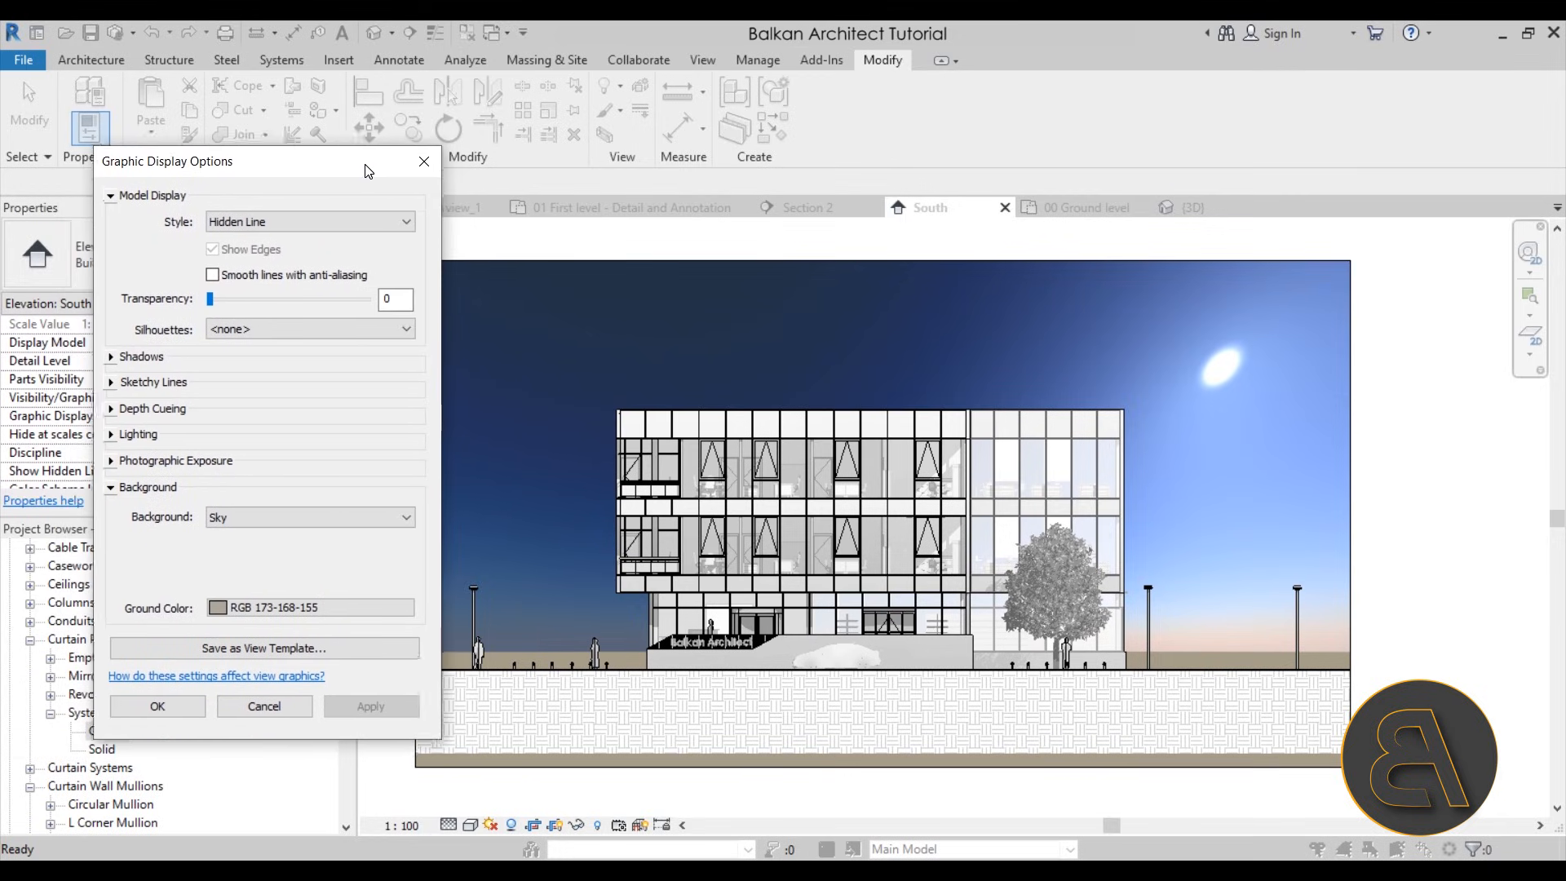
pyautogui.click(245, 531)
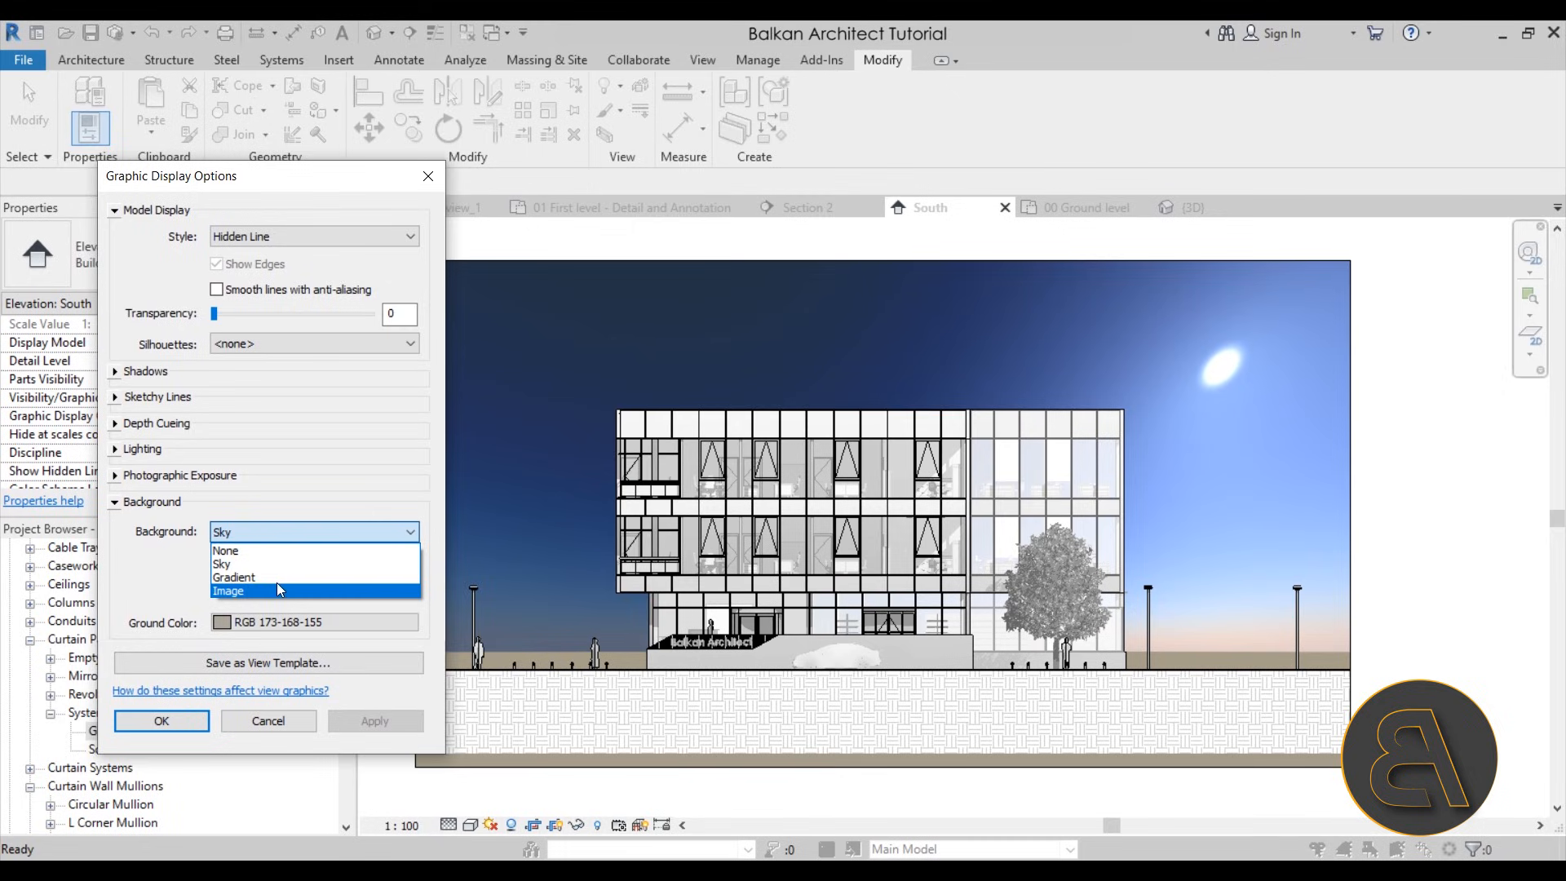
pyautogui.click(240, 578)
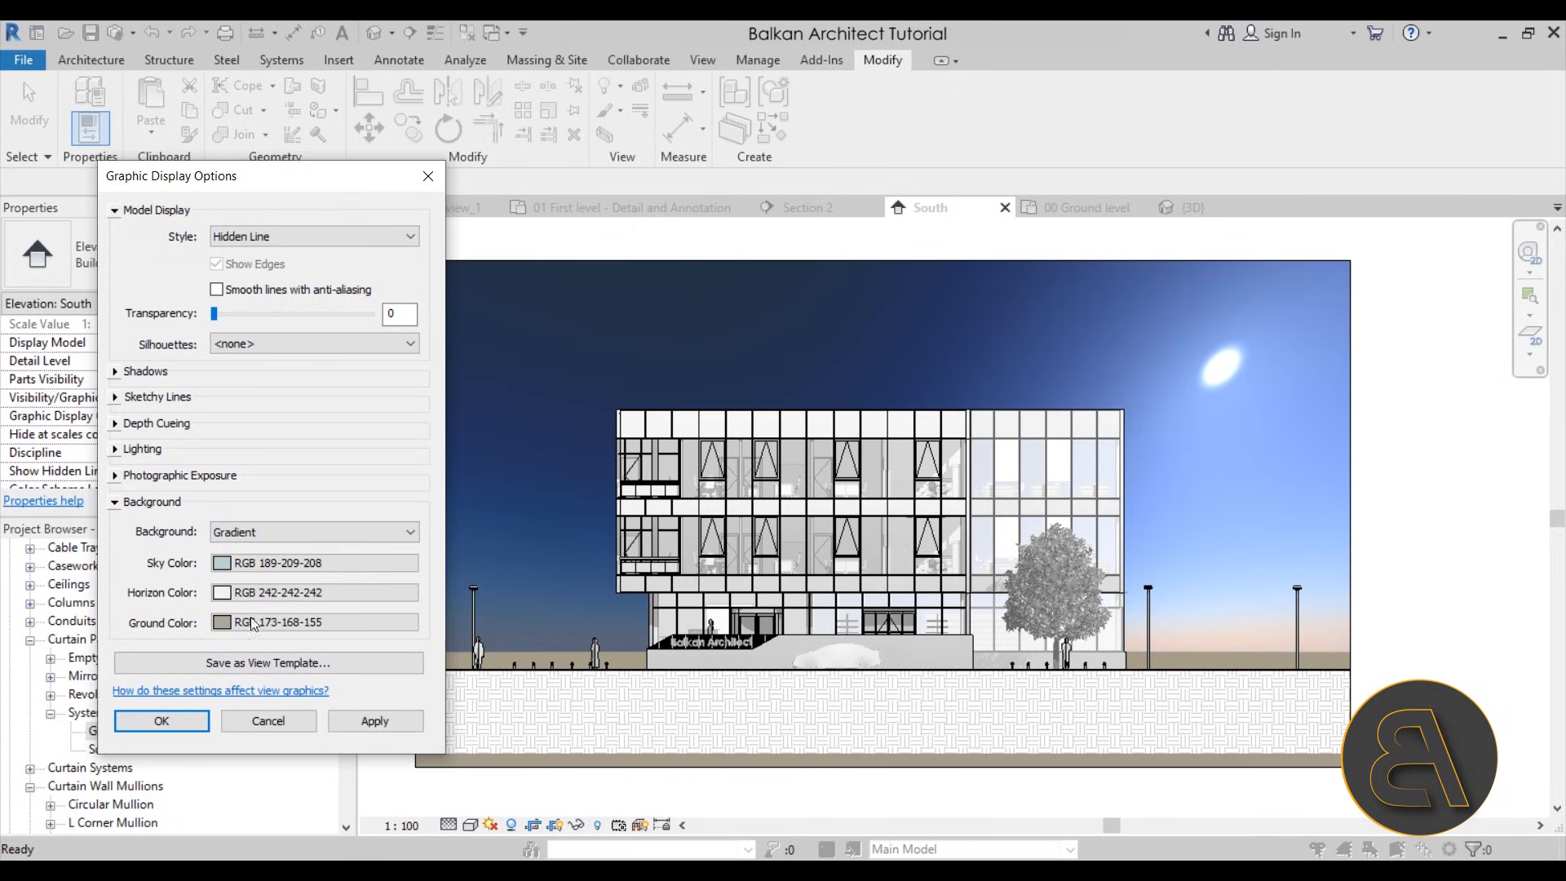
pyautogui.click(375, 722)
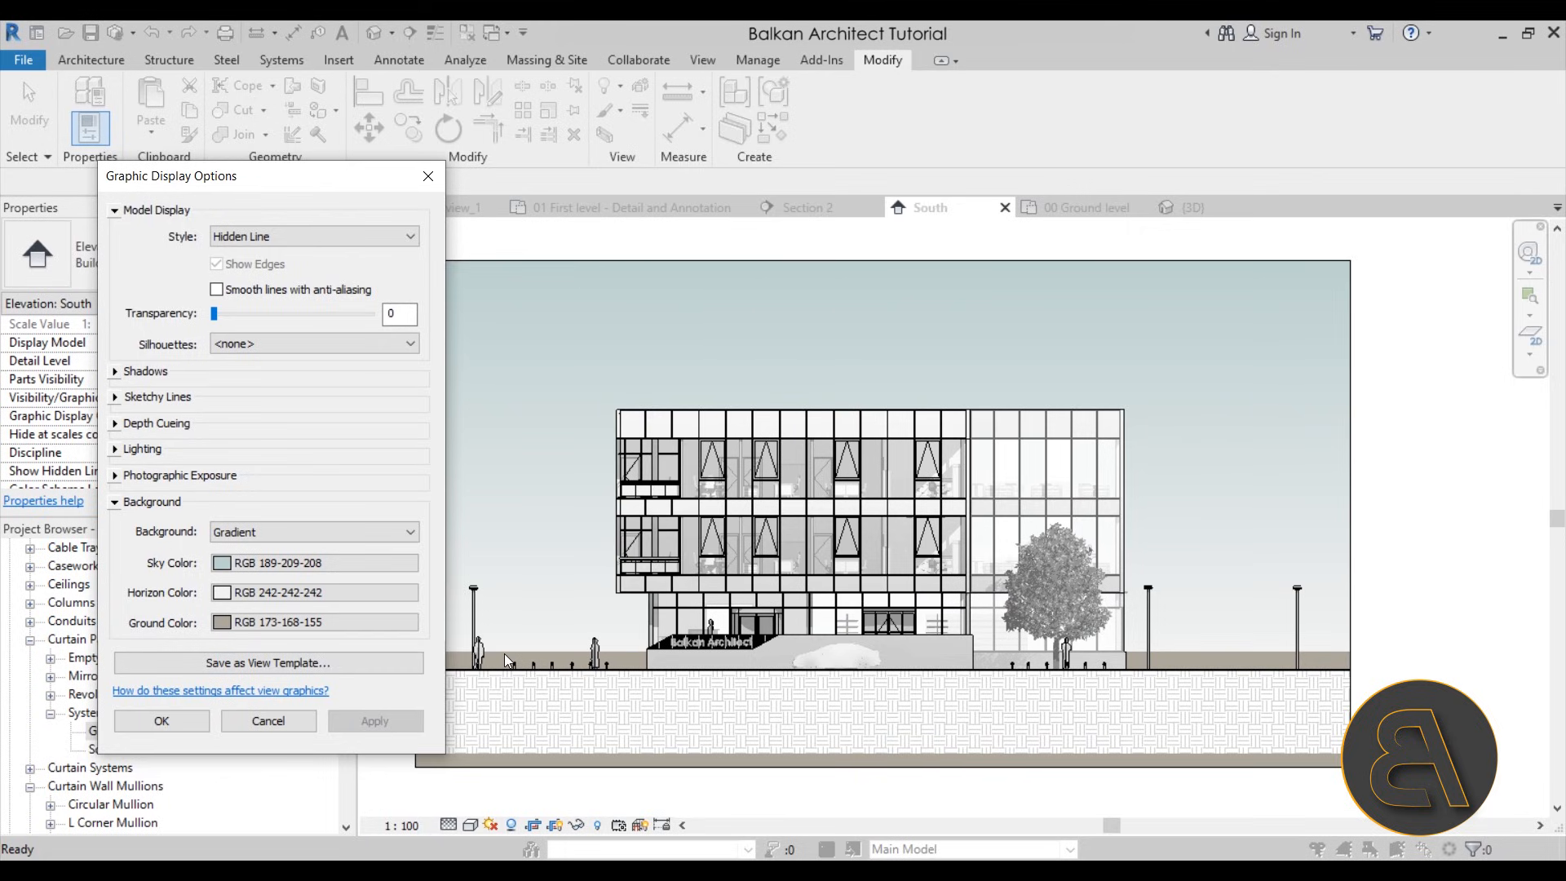
pyautogui.click(131, 721)
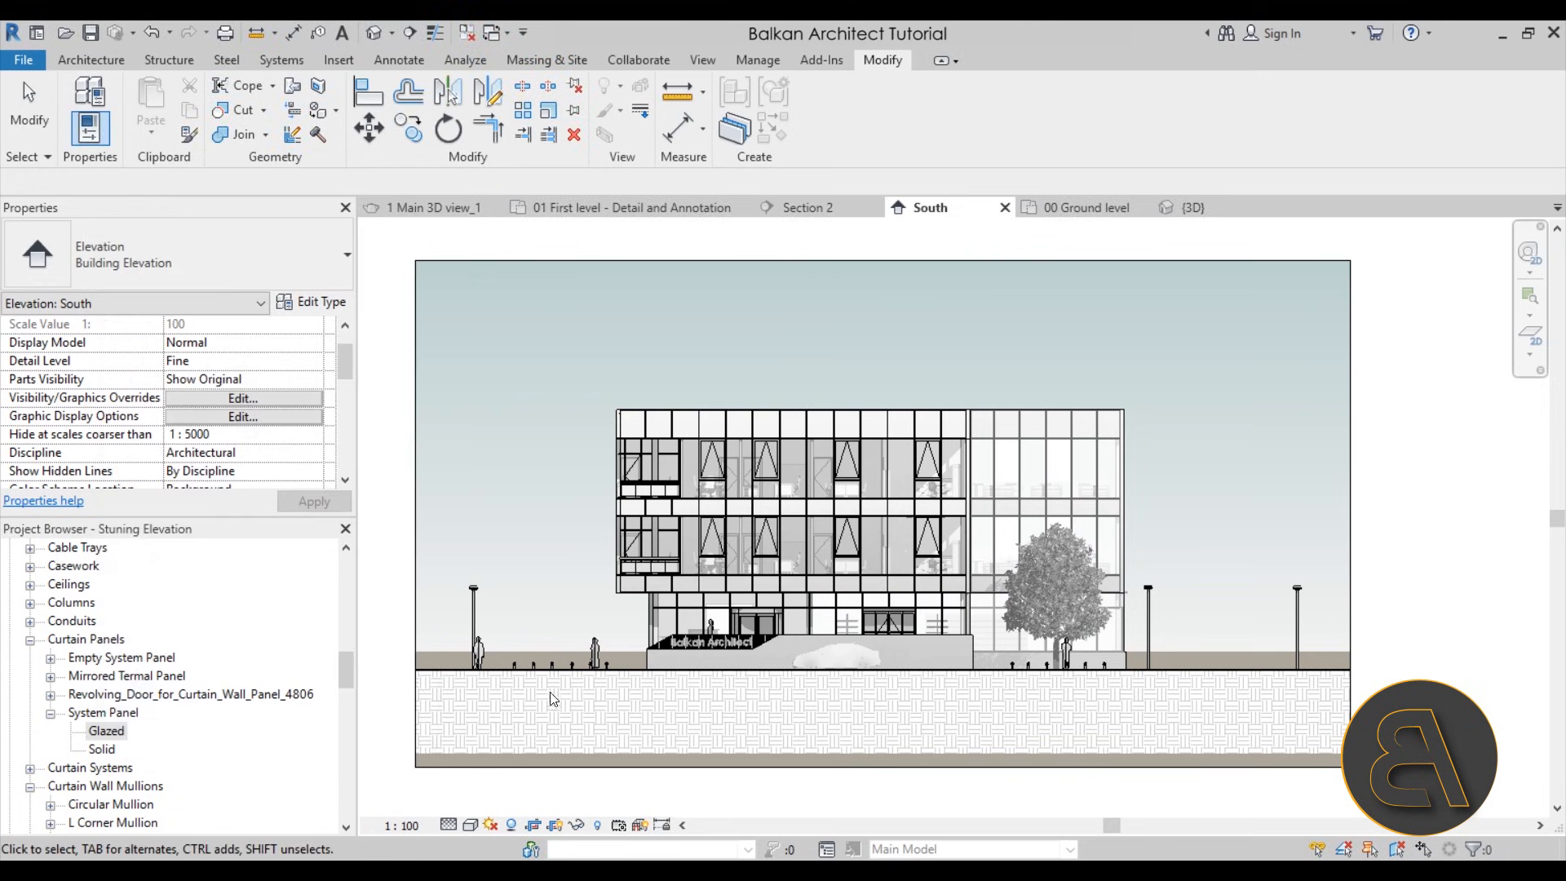
# Change the ground color of the elevation's gradient background to White and accept the display options
pyautogui.scroll(3, 695, 634)
pyautogui.scroll(-2, 688, 634)
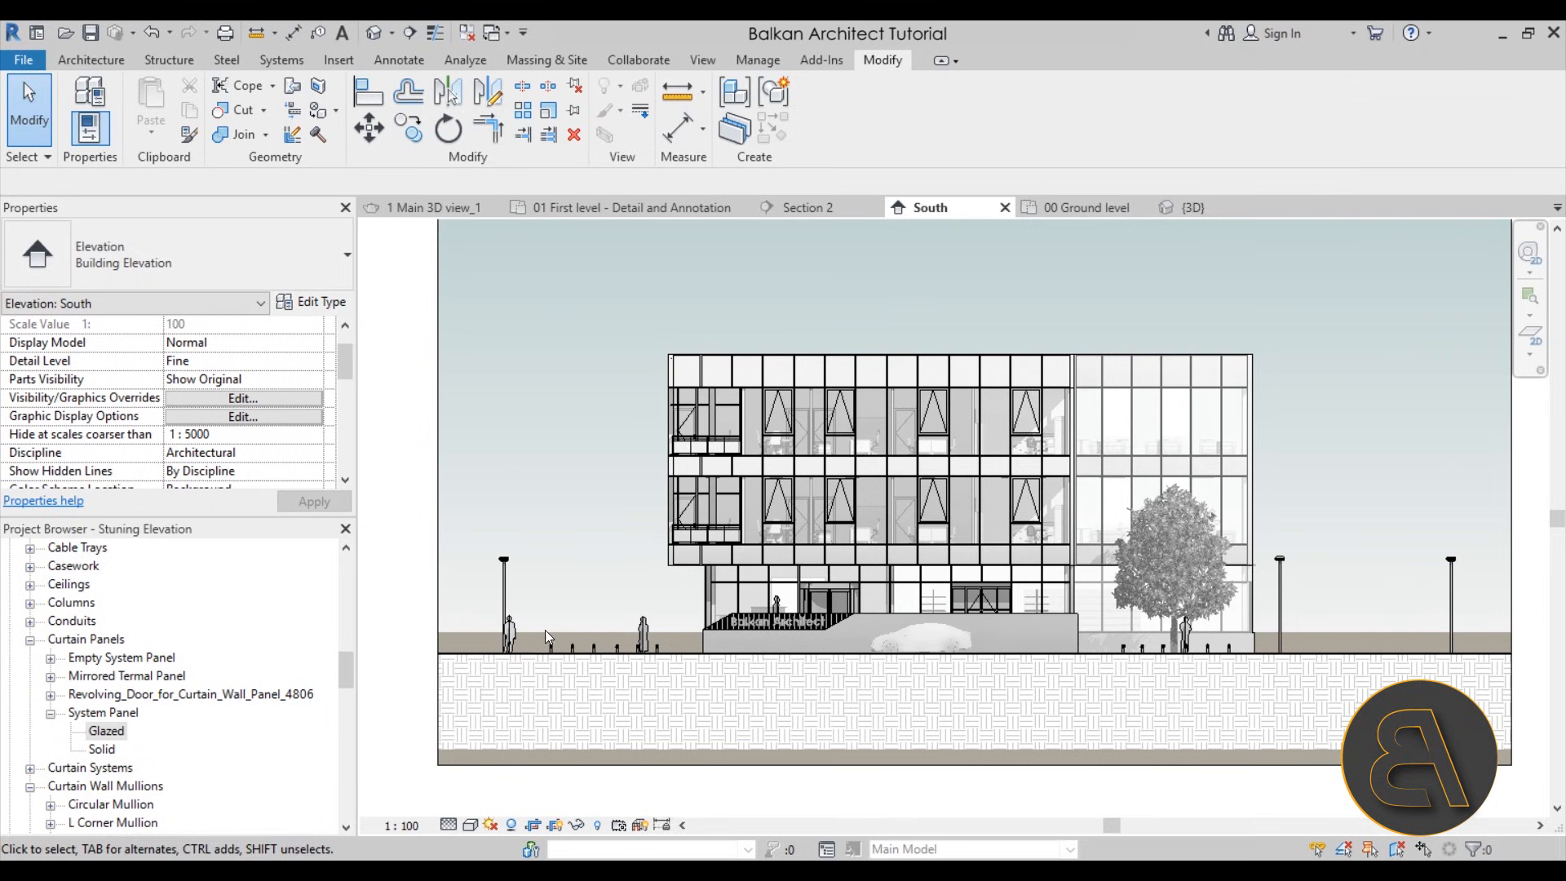
pyautogui.click(734, 659)
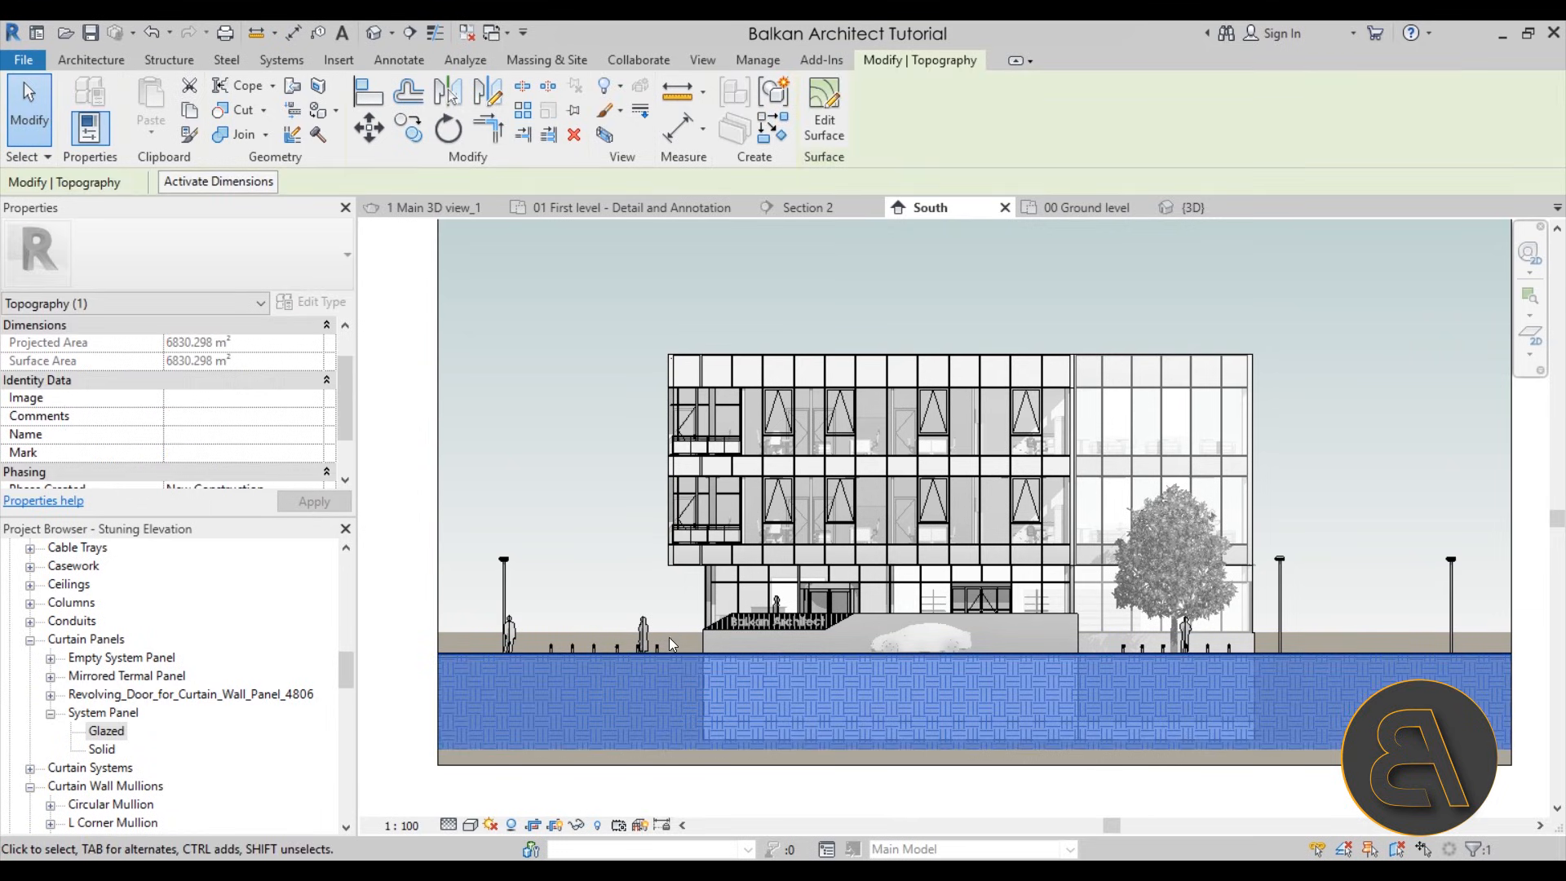
pyautogui.click(600, 584)
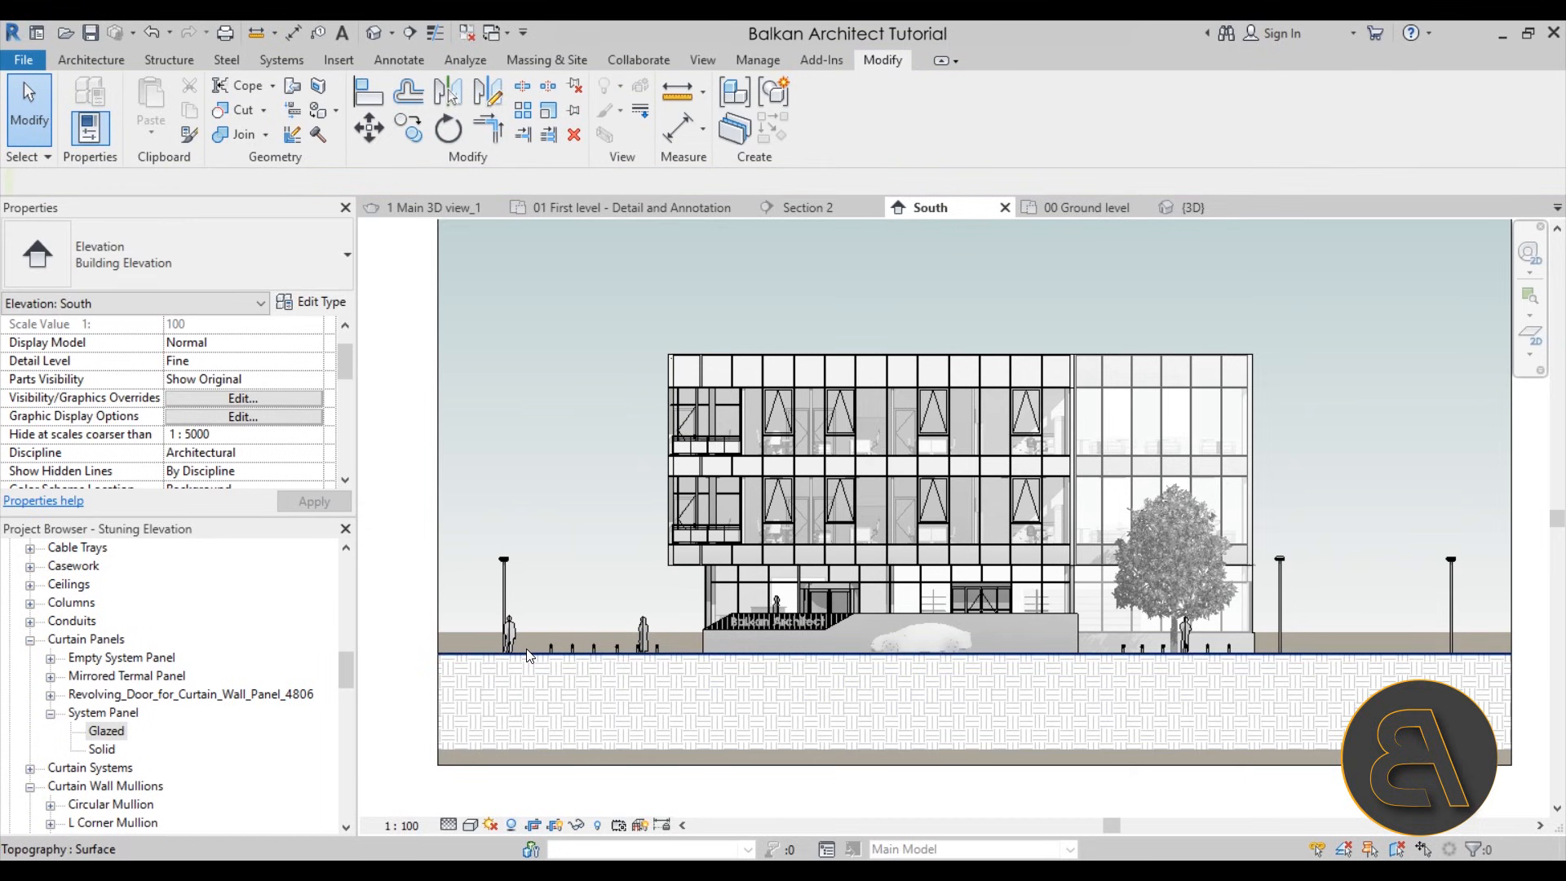
pyautogui.click(470, 825)
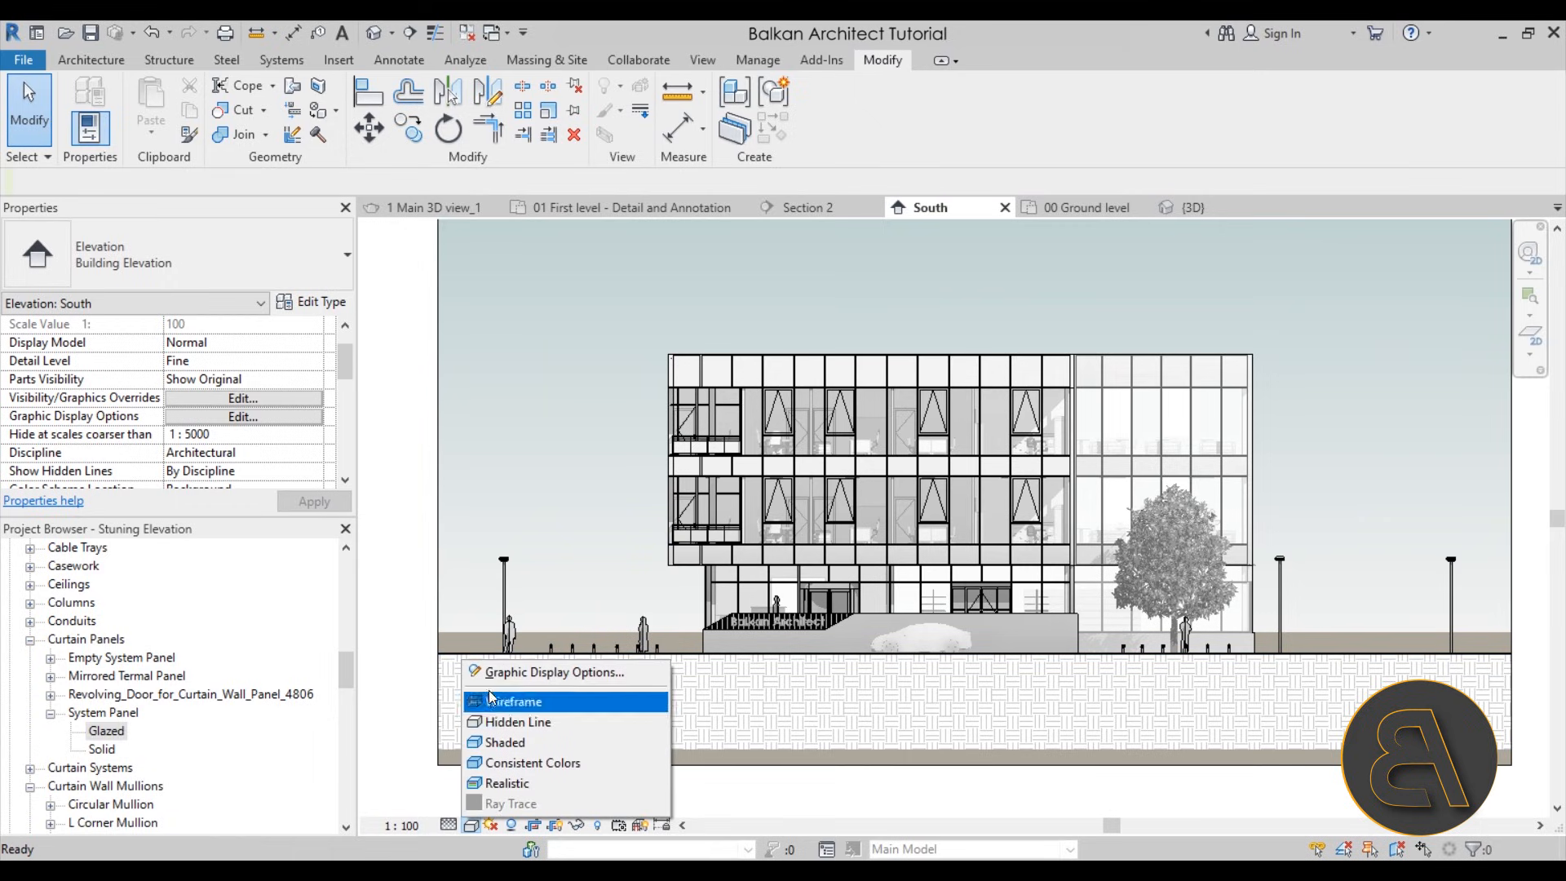
pyautogui.click(538, 672)
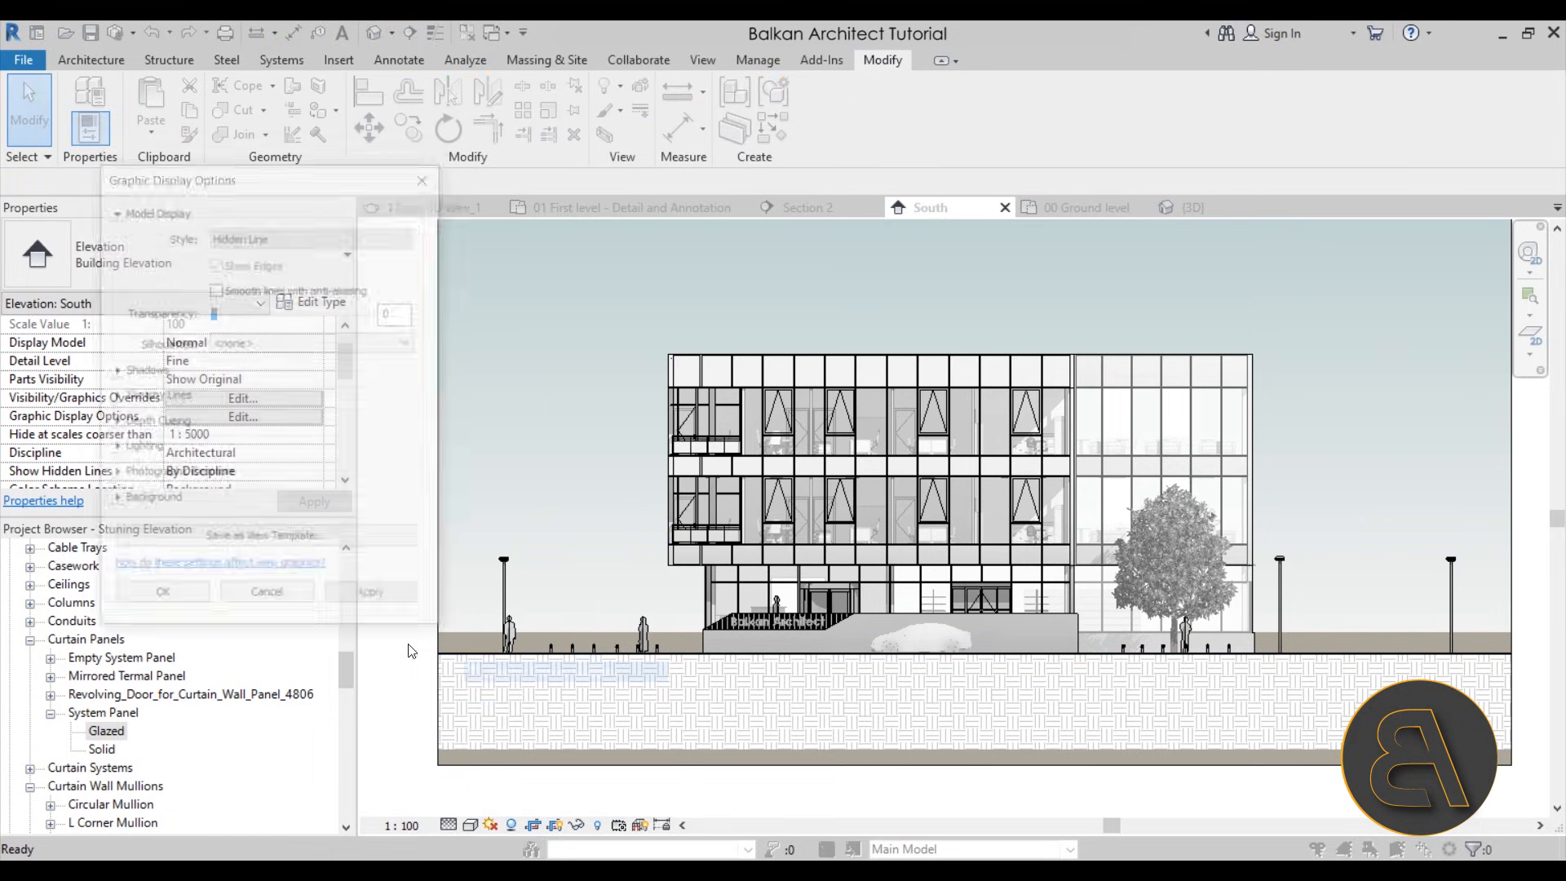
pyautogui.click(116, 503)
pyautogui.click(223, 623)
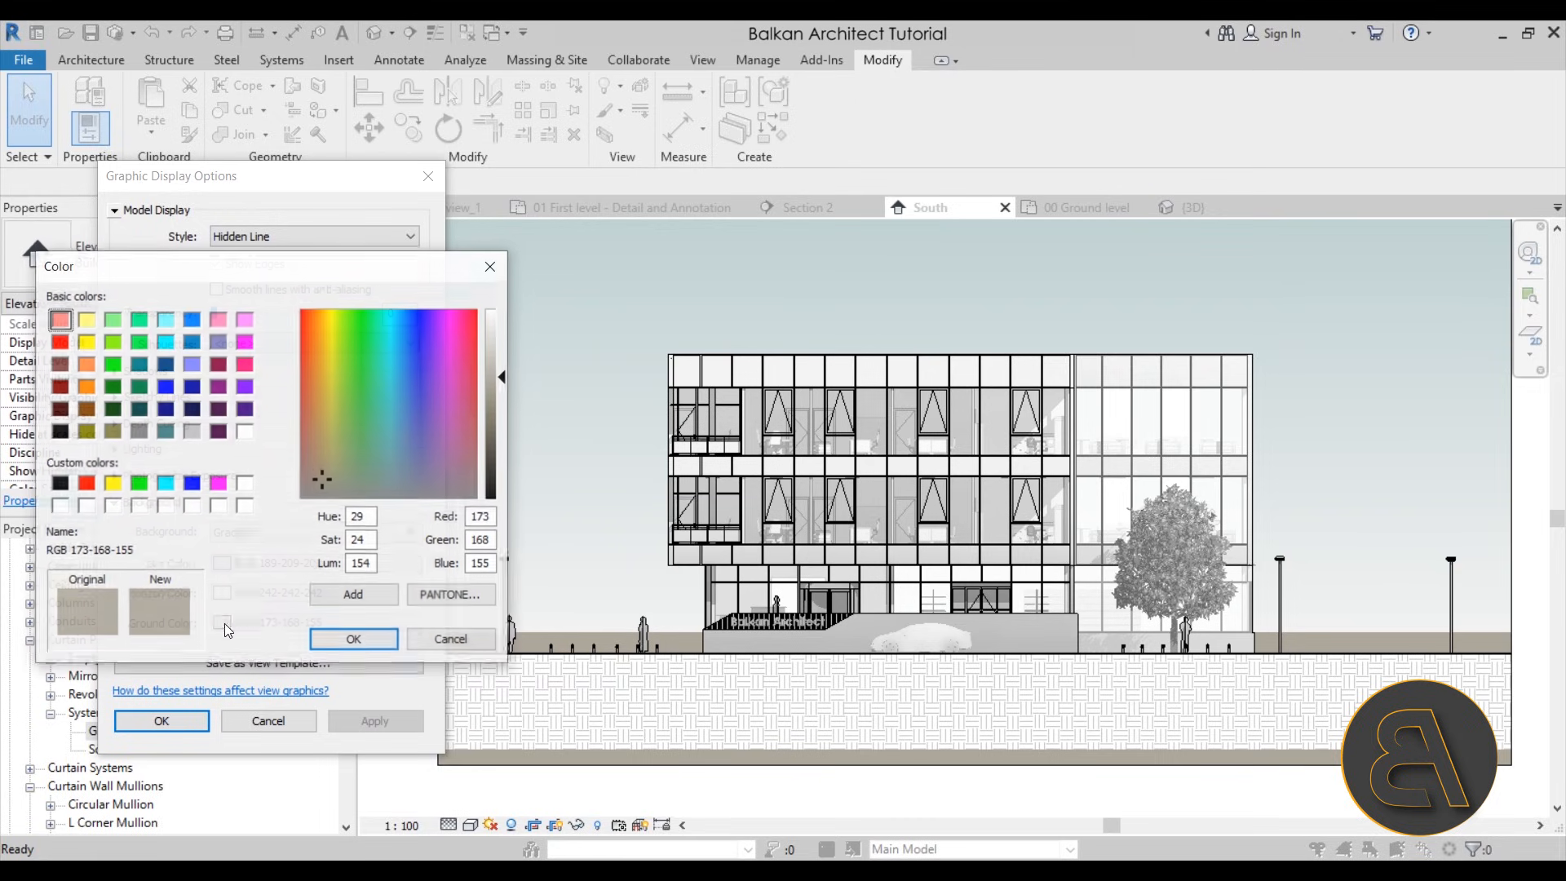
pyautogui.click(246, 431)
pyautogui.click(357, 638)
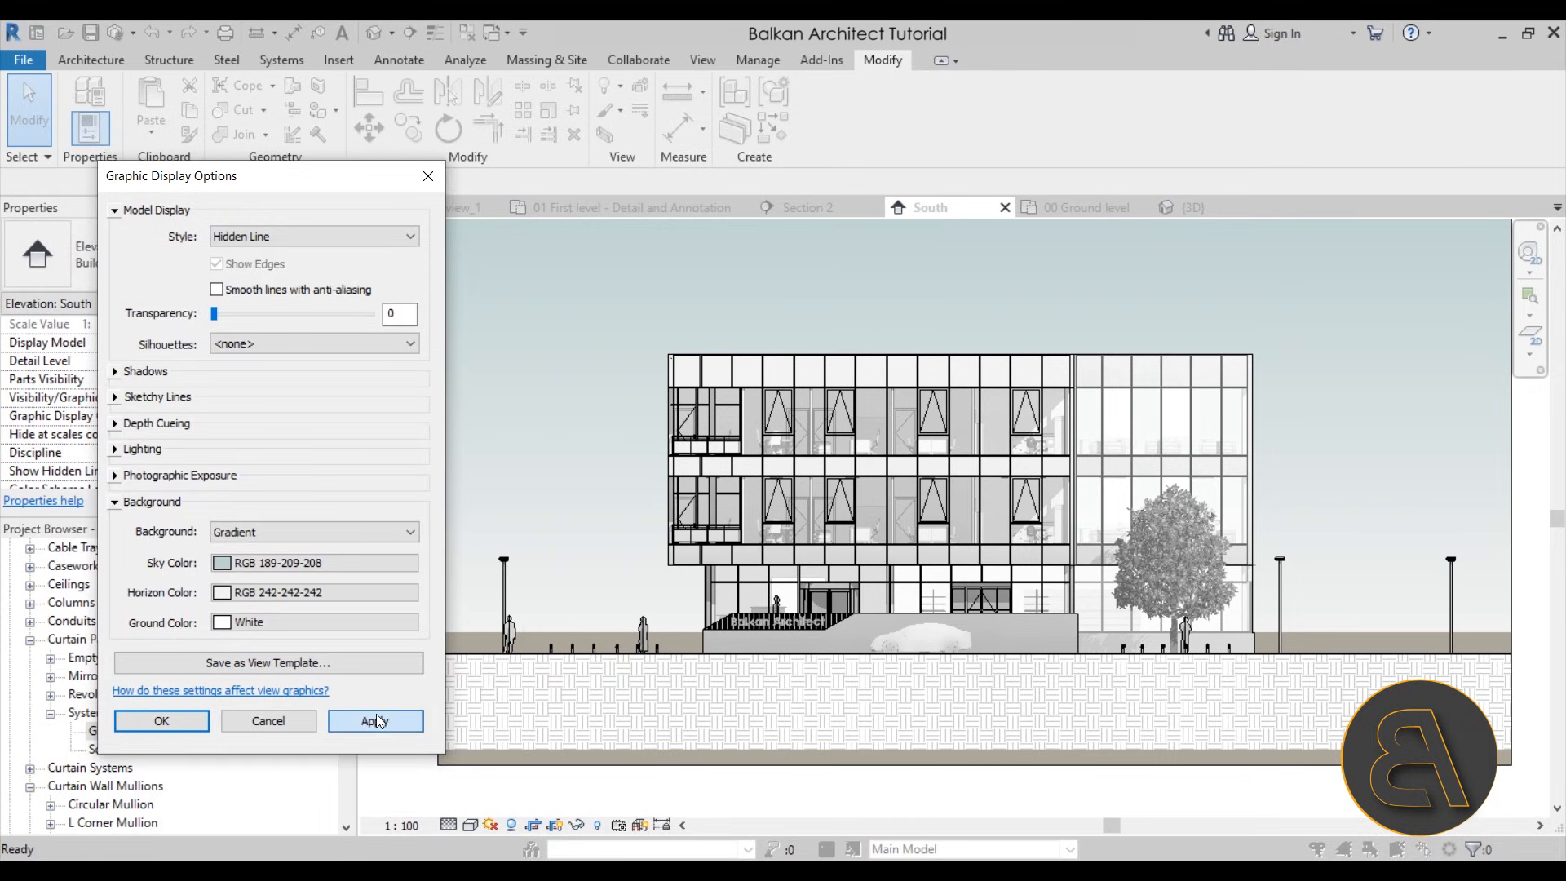
pyautogui.click(161, 721)
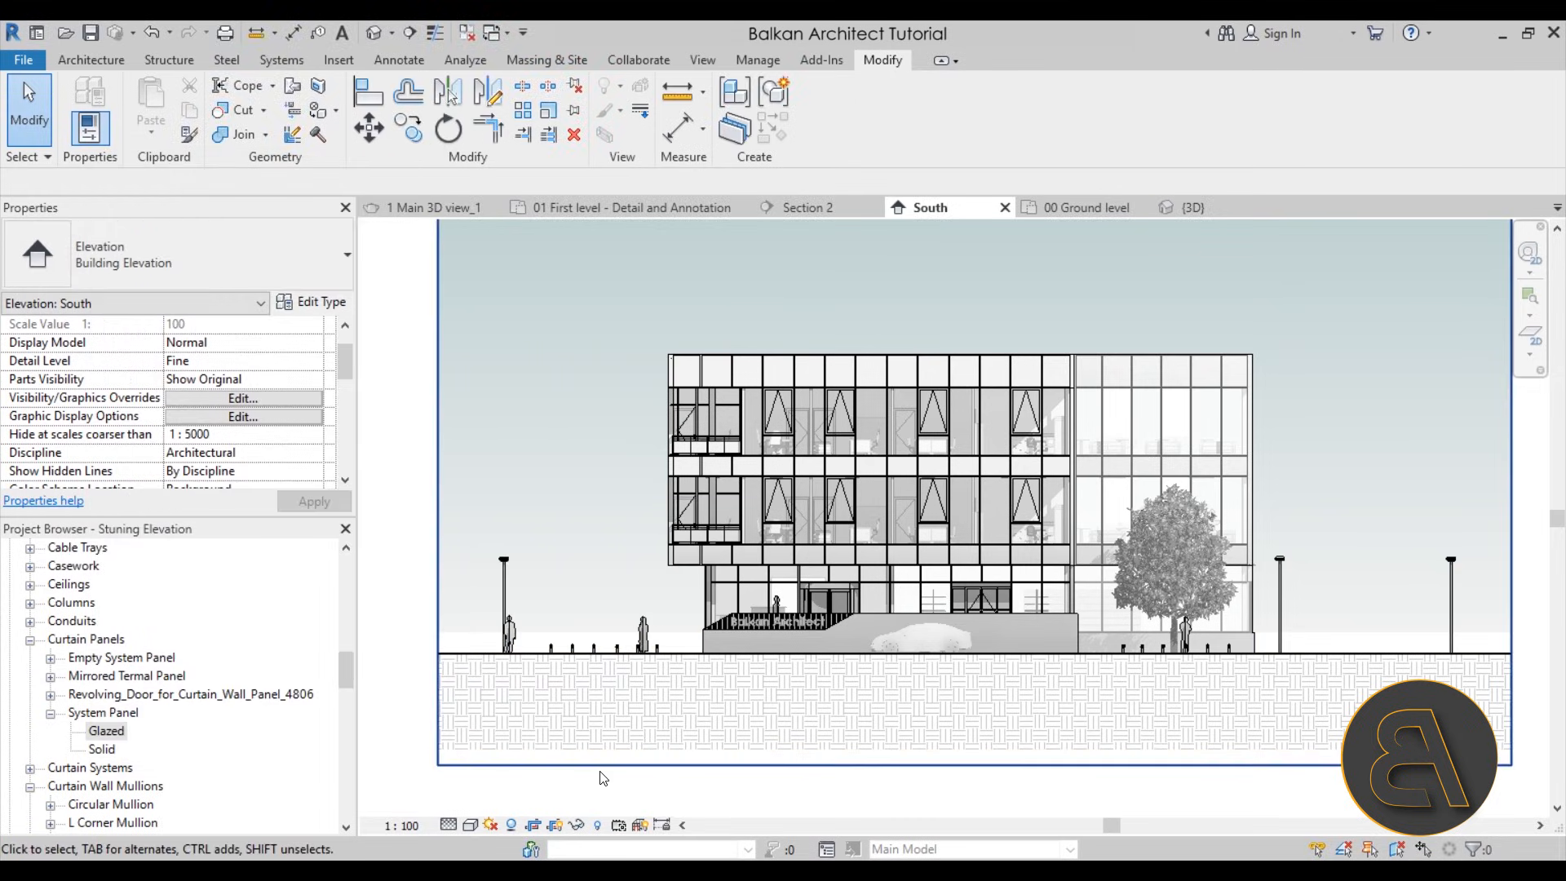
# Raise the bottom edge of the crop region to just below the ground line and inspect the trimmed elevation
pyautogui.click(986, 767)
pyautogui.moveTo(976, 766); pyautogui.dragTo(974, 699)
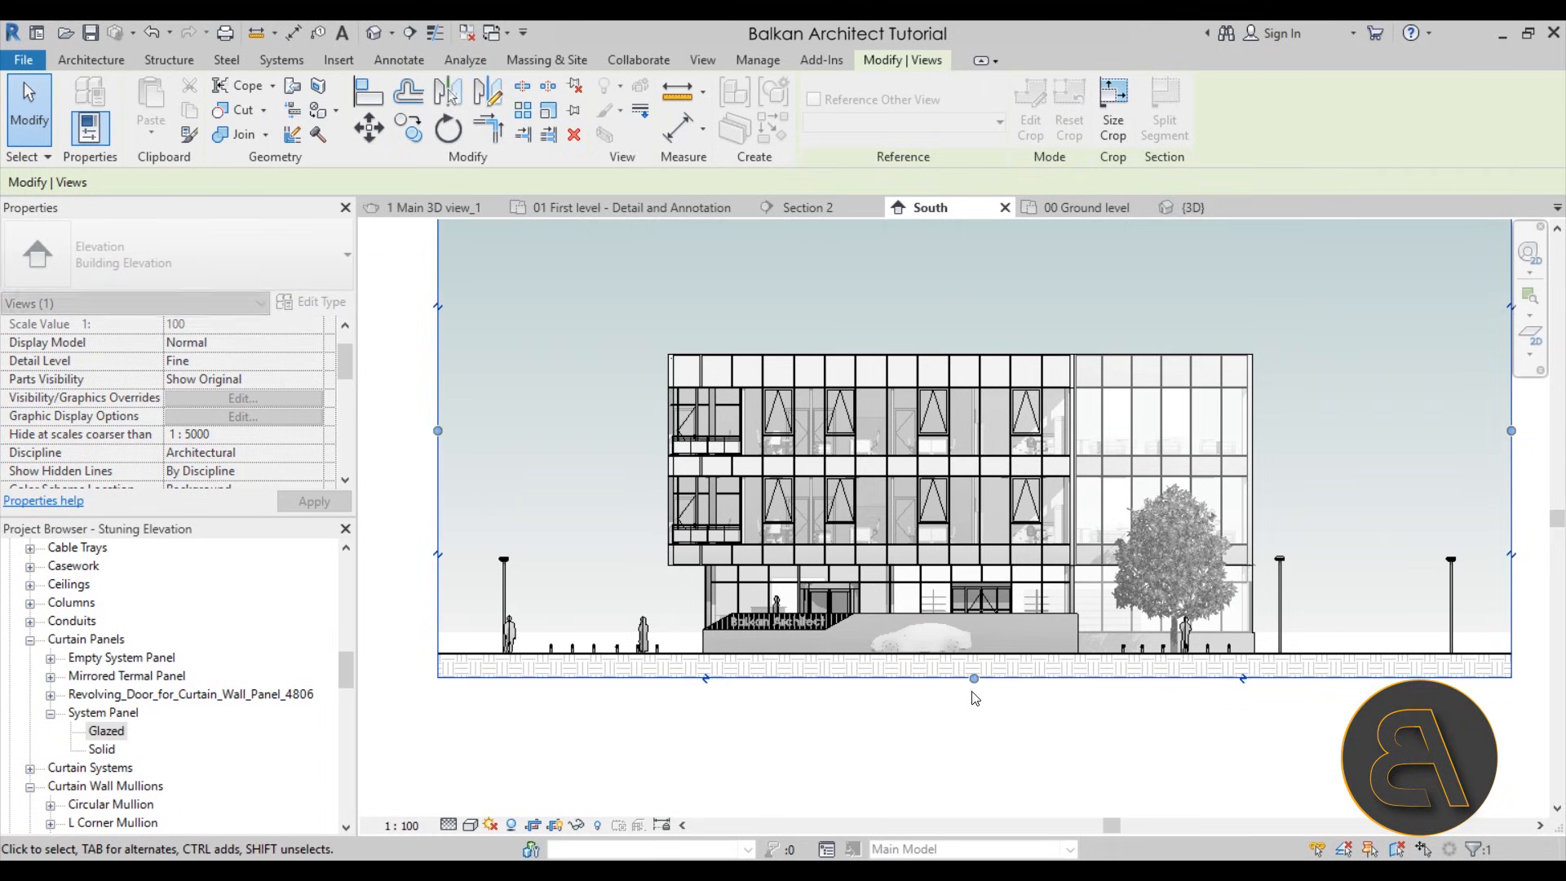
pyautogui.press('Escape')
pyautogui.scroll(4, 721, 628)
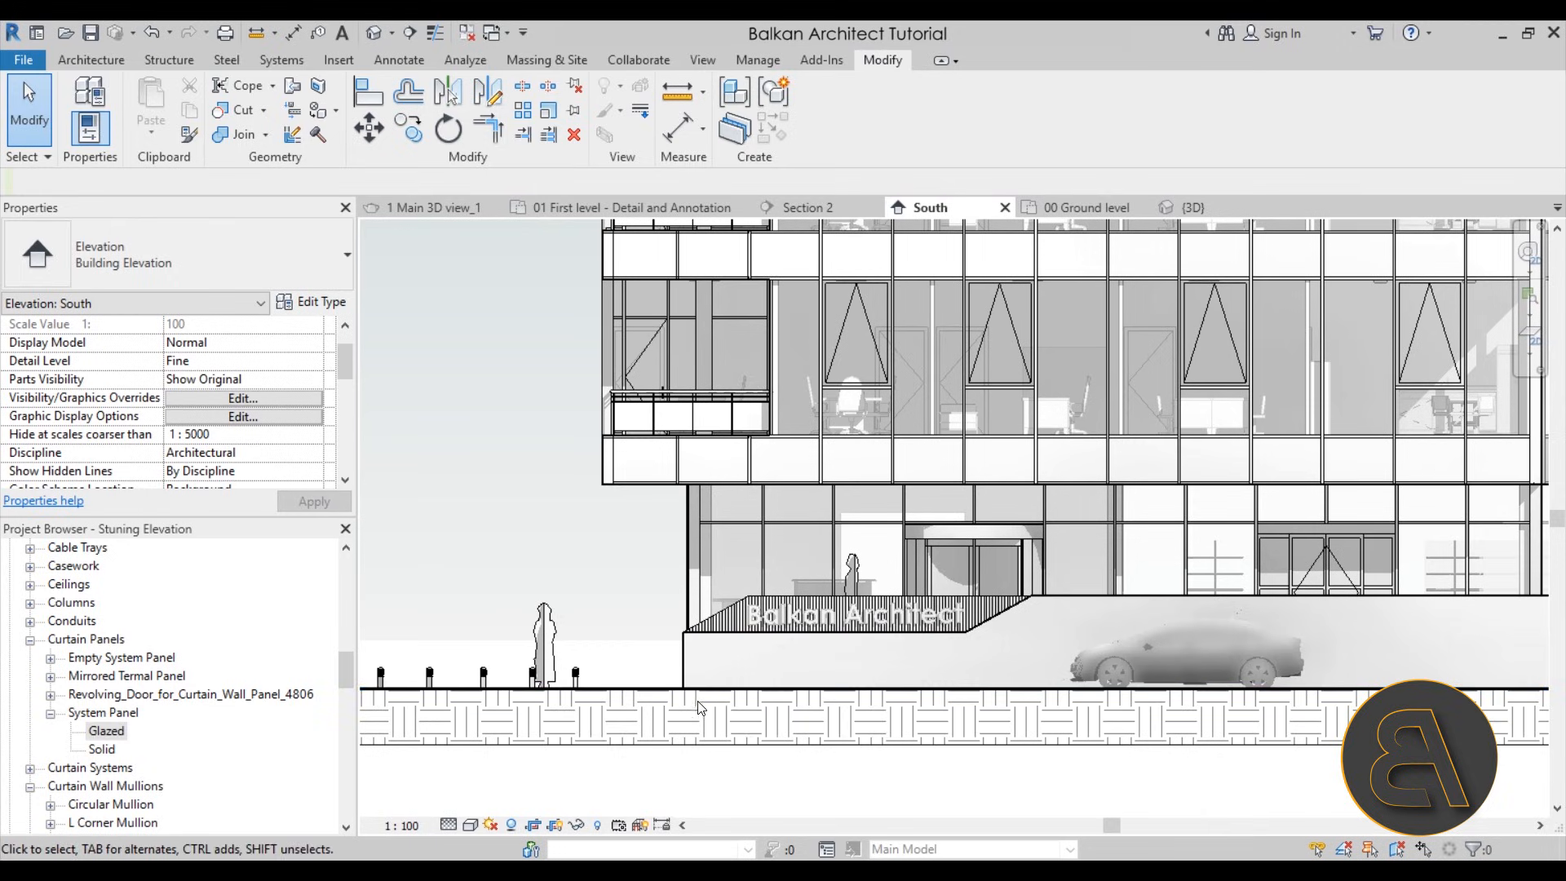
pyautogui.scroll(-4, 711, 702)
pyautogui.scroll(-1, 828, 752)
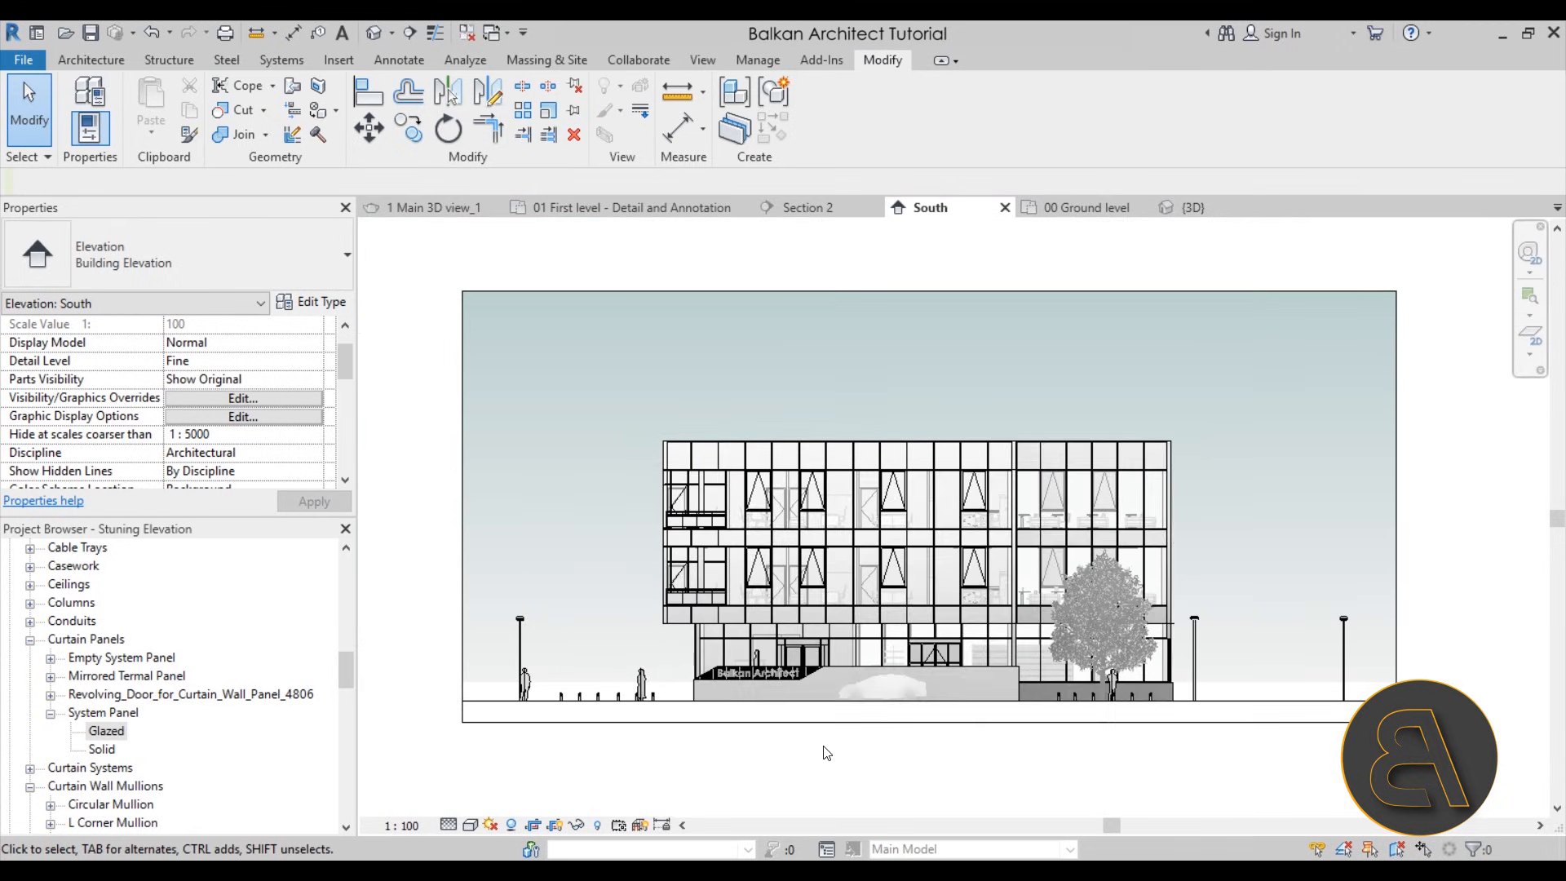
pyautogui.scroll(1, 665, 732)
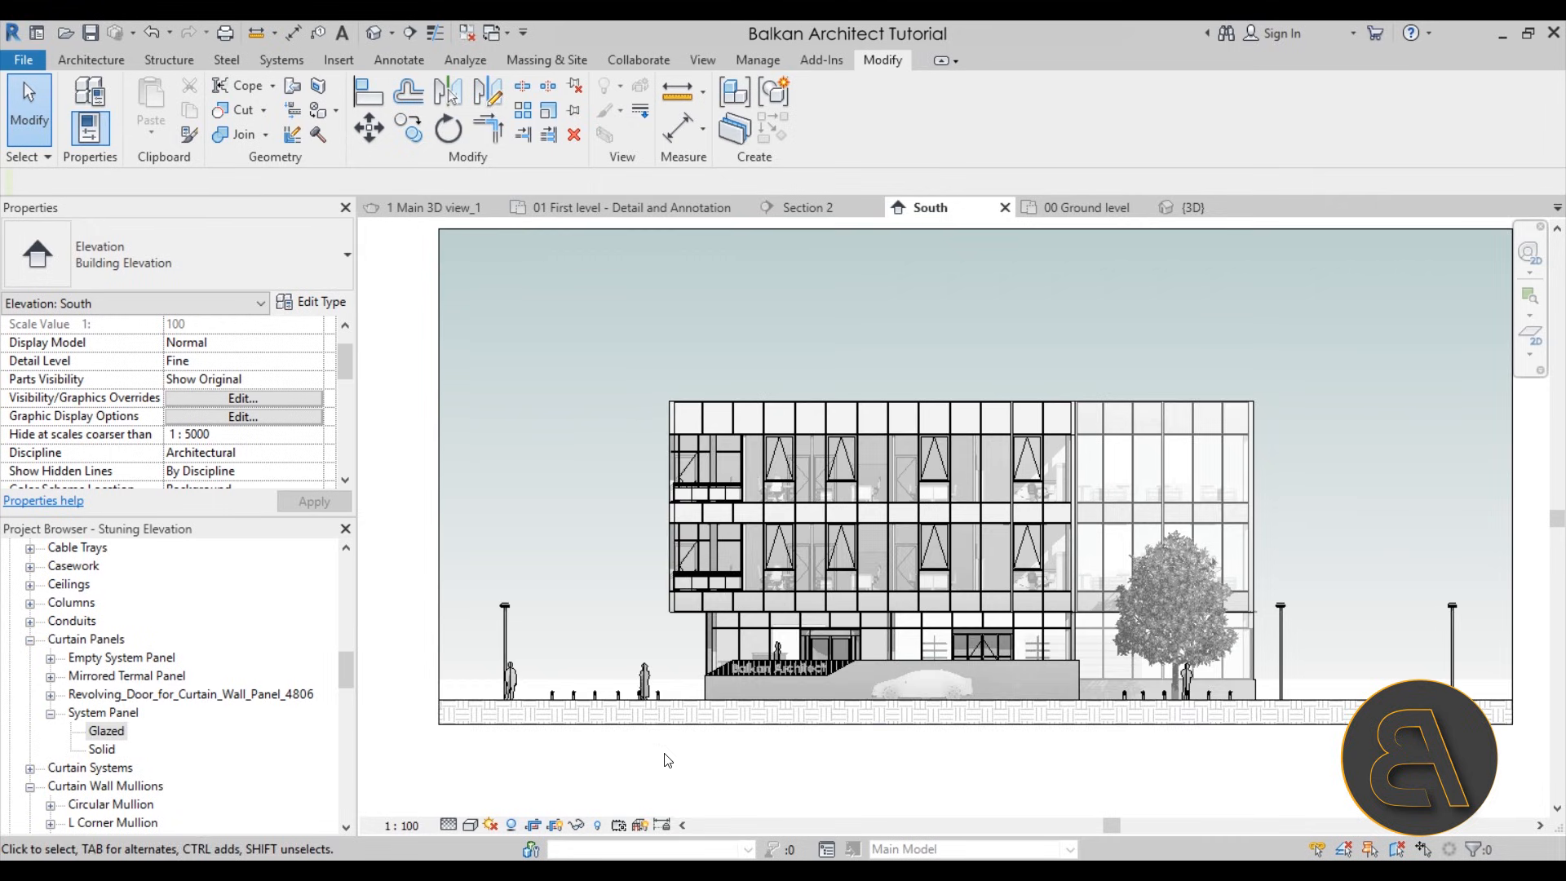
pyautogui.scroll(1, 668, 773)
pyautogui.scroll(-1, 664, 755)
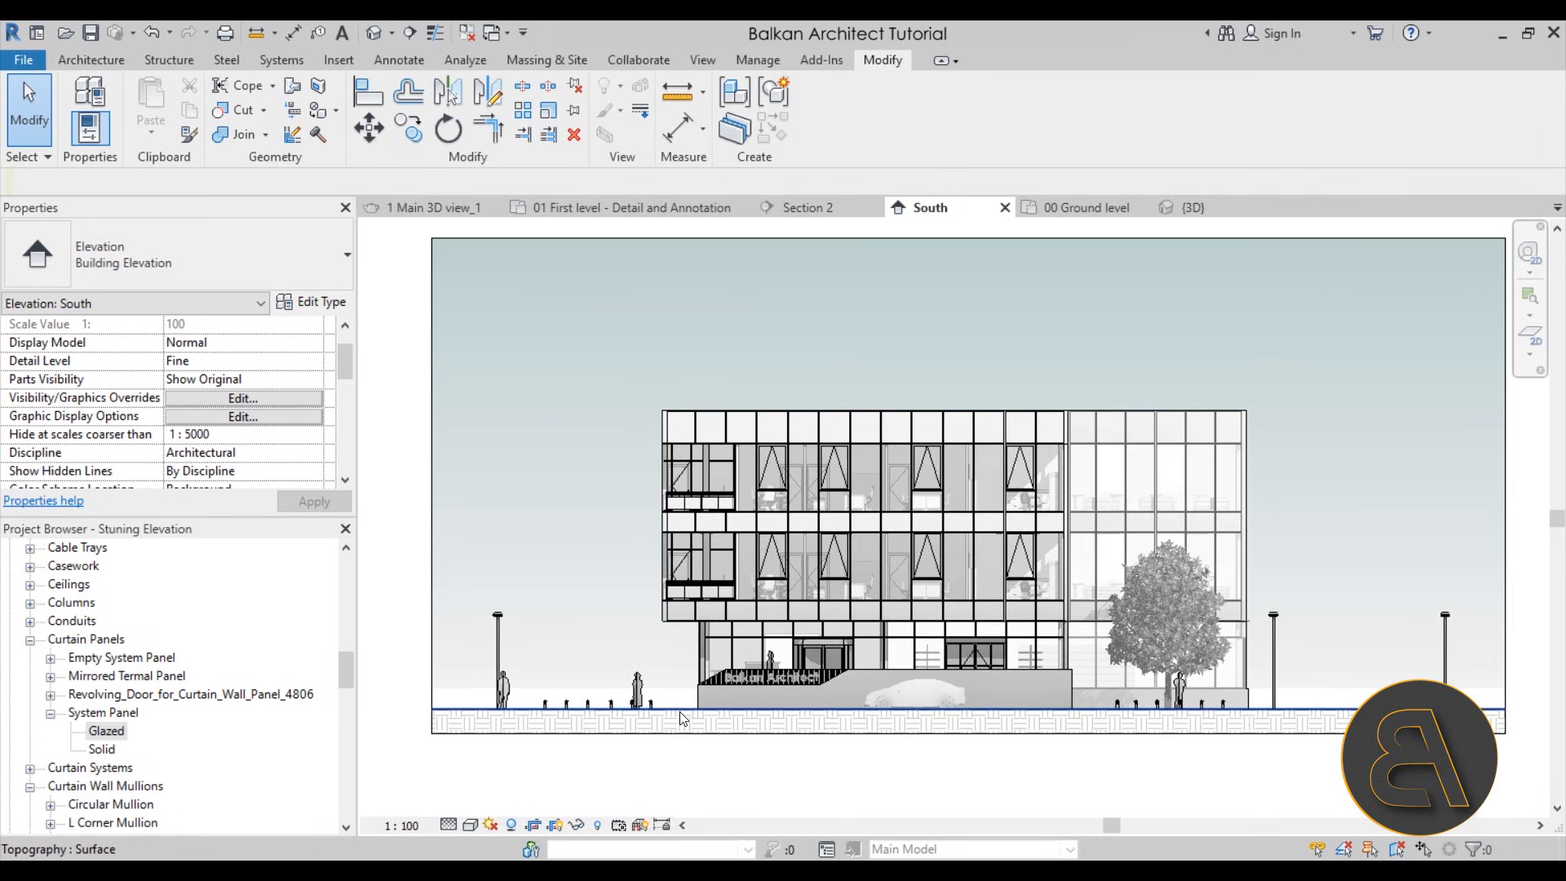
# Increase the cut line weight of the Topography category in the Object Styles and check the ground line
pyautogui.click(750, 60)
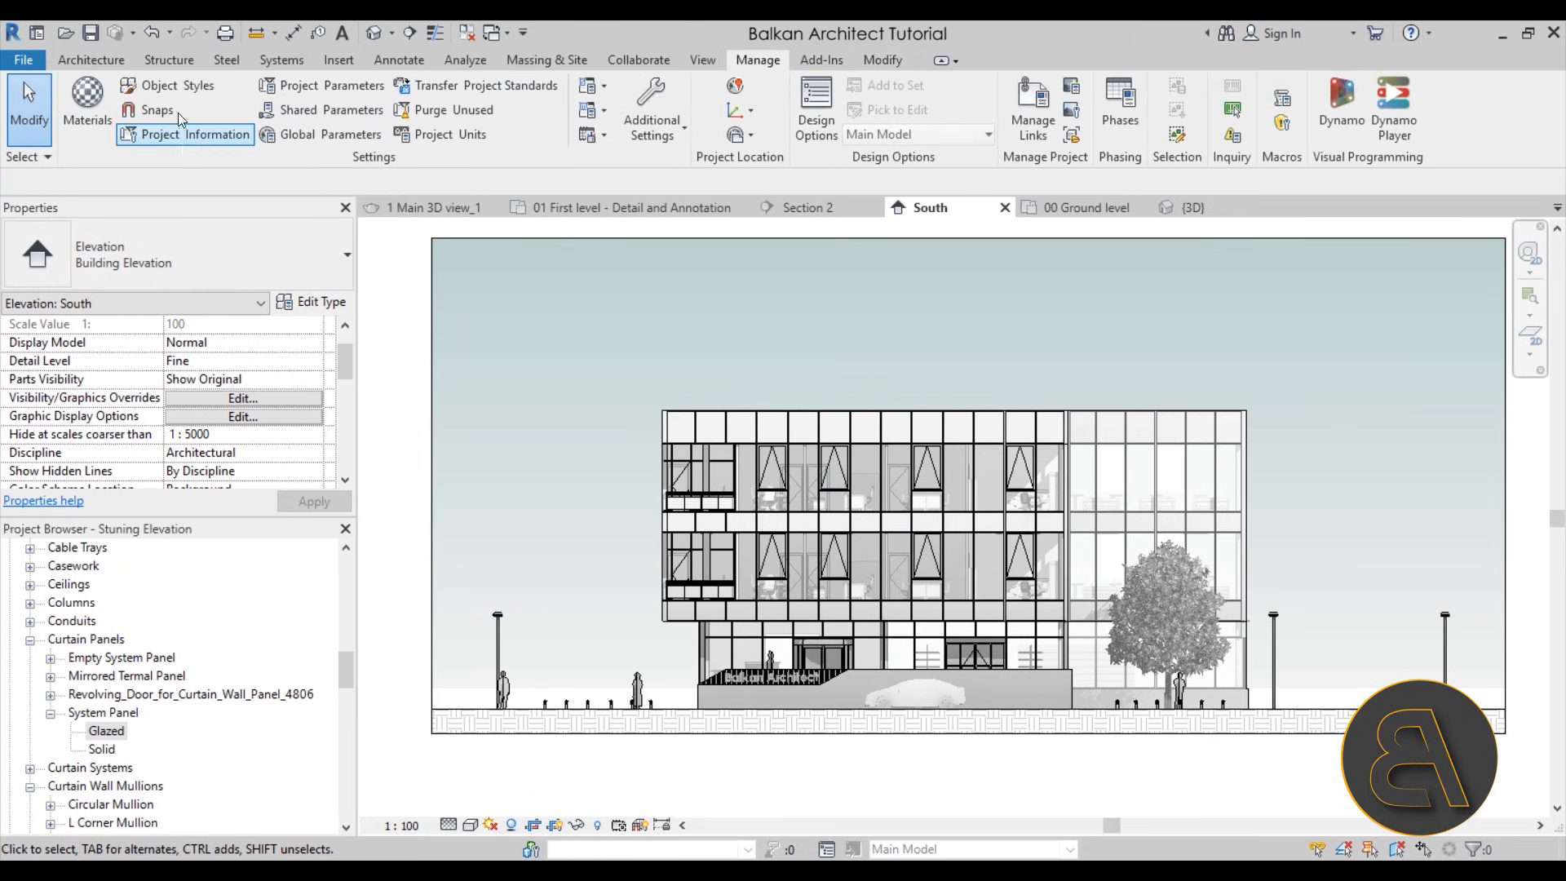
pyautogui.click(181, 89)
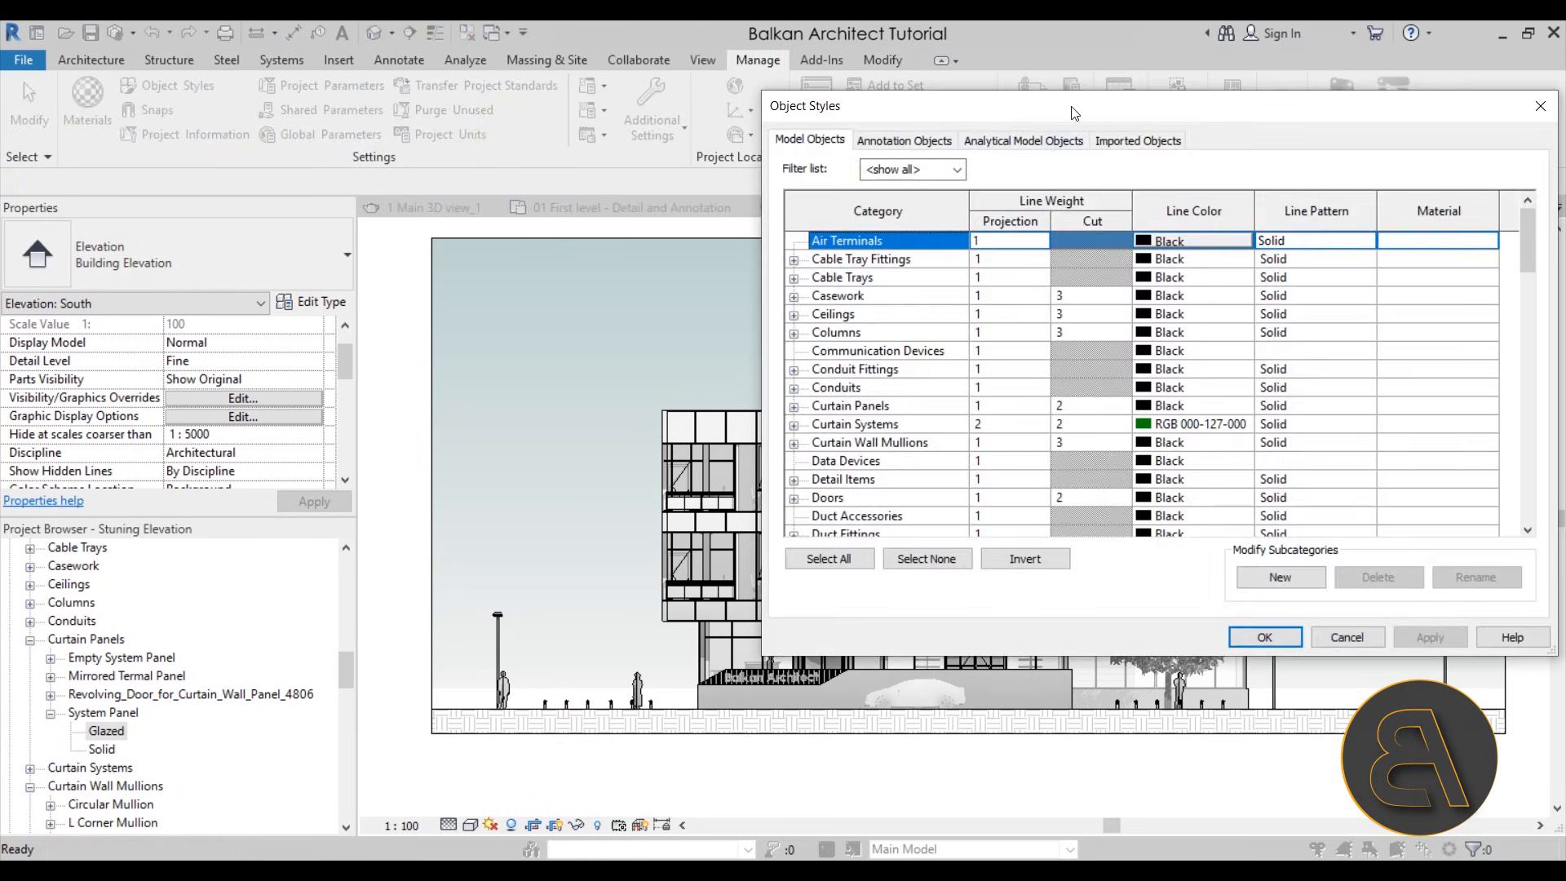
pyautogui.moveTo(1073, 112); pyautogui.dragTo(551, 115)
pyautogui.moveTo(1007, 257); pyautogui.dragTo(1000, 522)
pyautogui.click(541, 472)
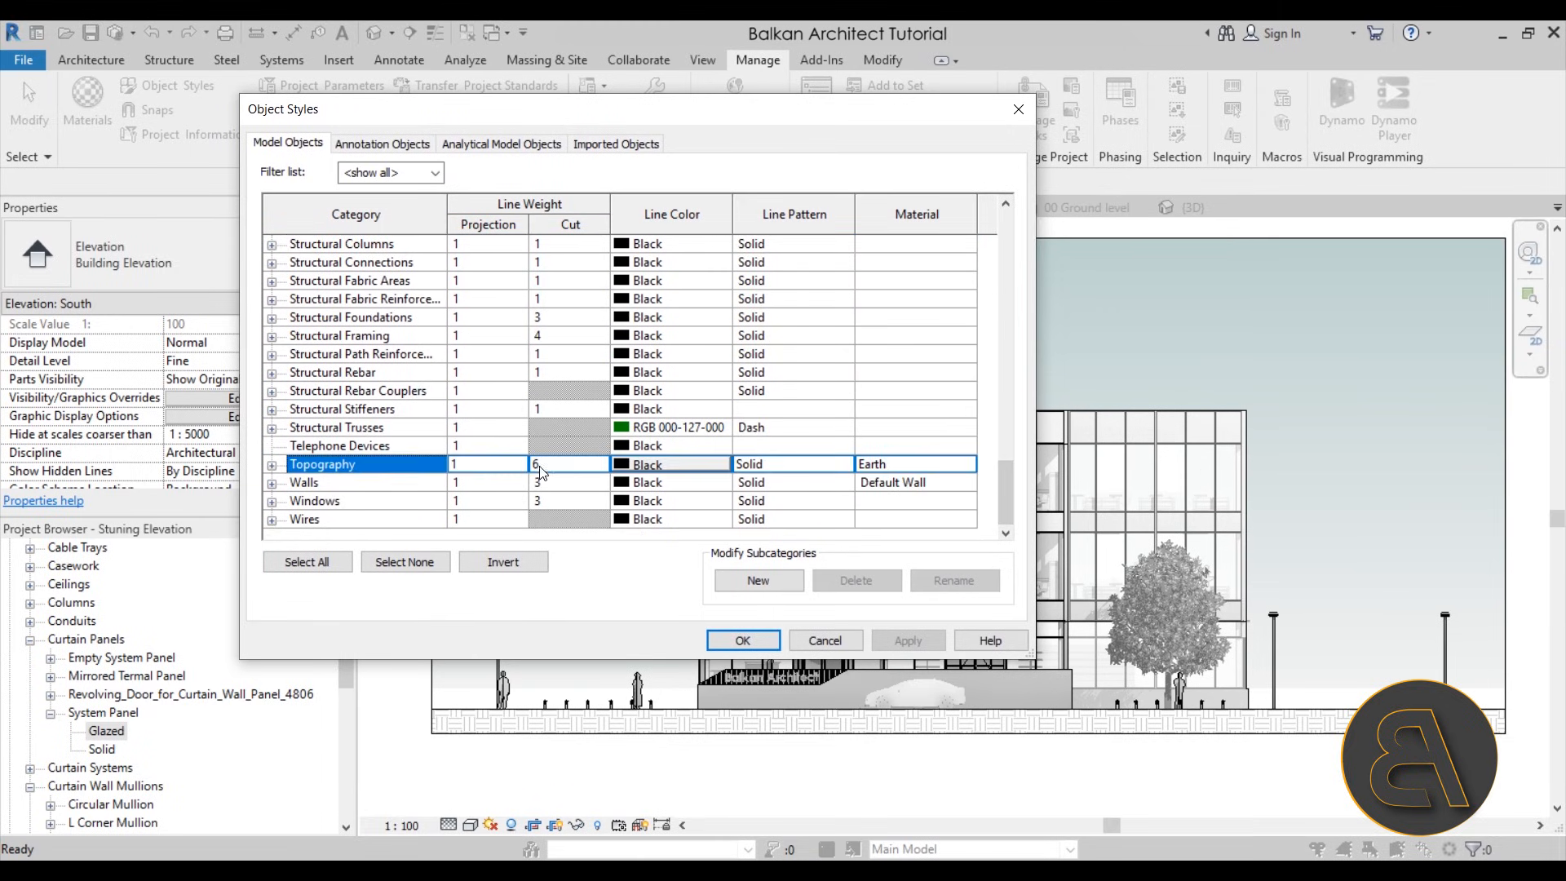
pyautogui.write('10')
pyautogui.press('Return')
pyautogui.click(766, 641)
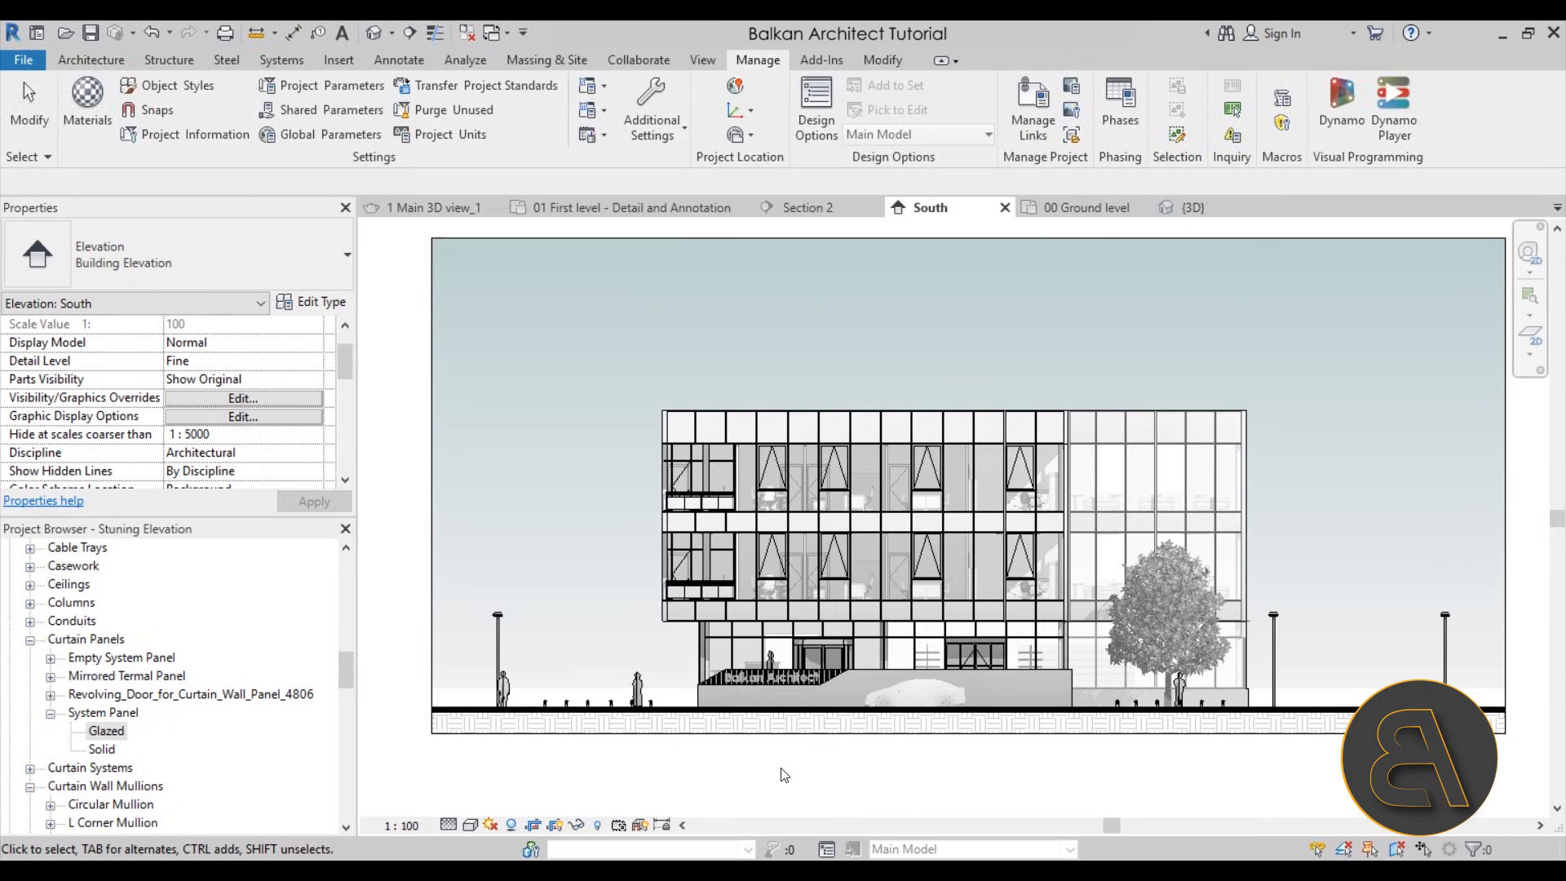
pyautogui.click(777, 718)
pyautogui.press('Escape')
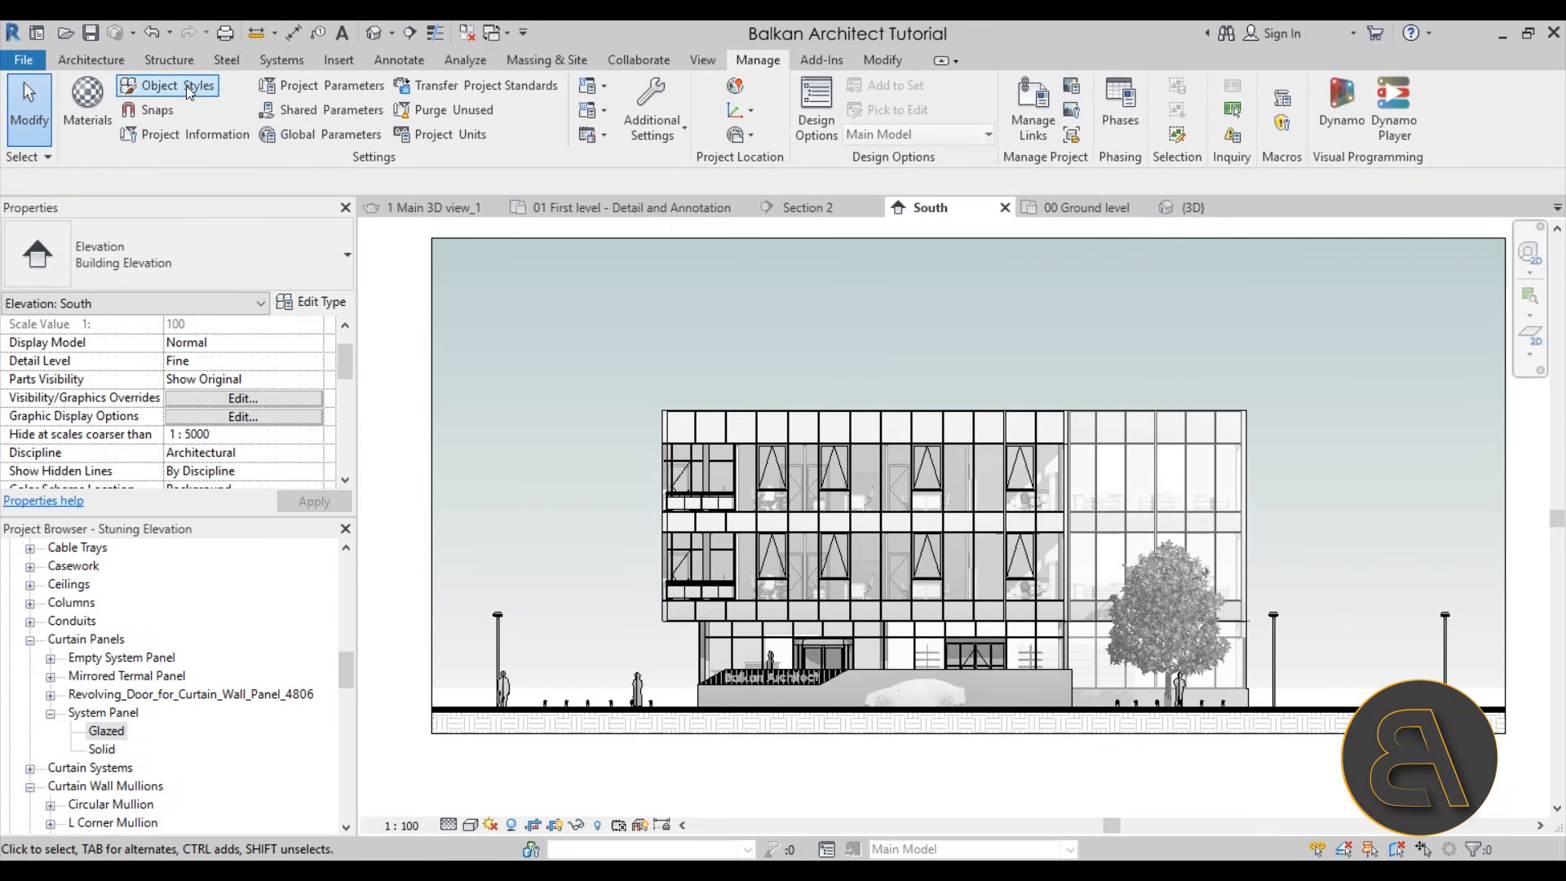
# Set the cut line weight of the Topography category to 8 in Object Styles and accept
pyautogui.click(188, 88)
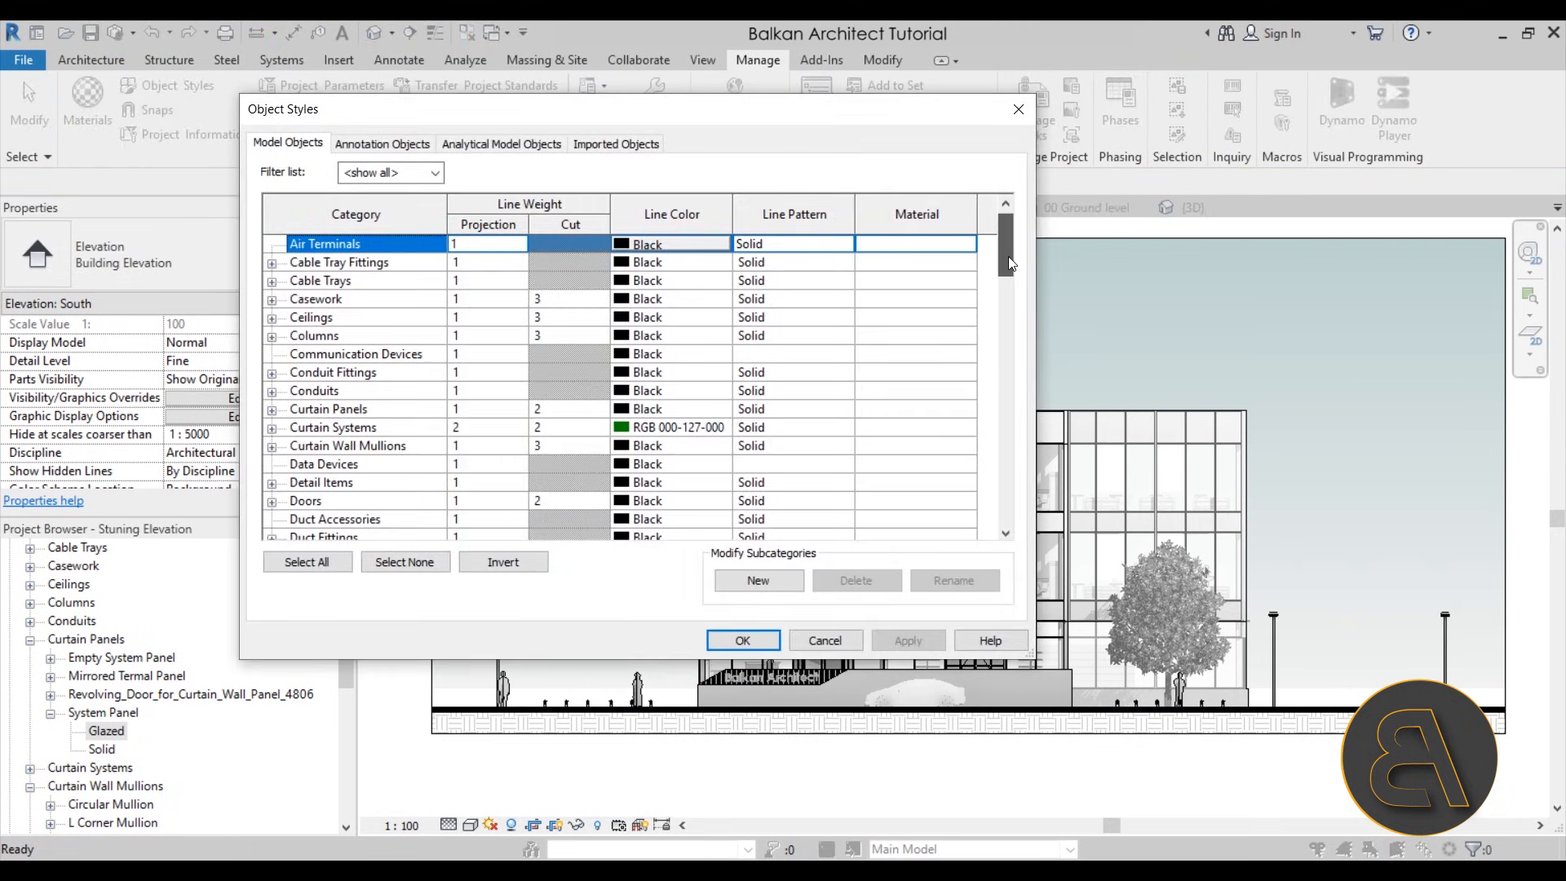
pyautogui.moveTo(1008, 248); pyautogui.dragTo(1008, 489)
pyautogui.click(570, 463)
pyautogui.click(569, 464)
pyautogui.write('8')
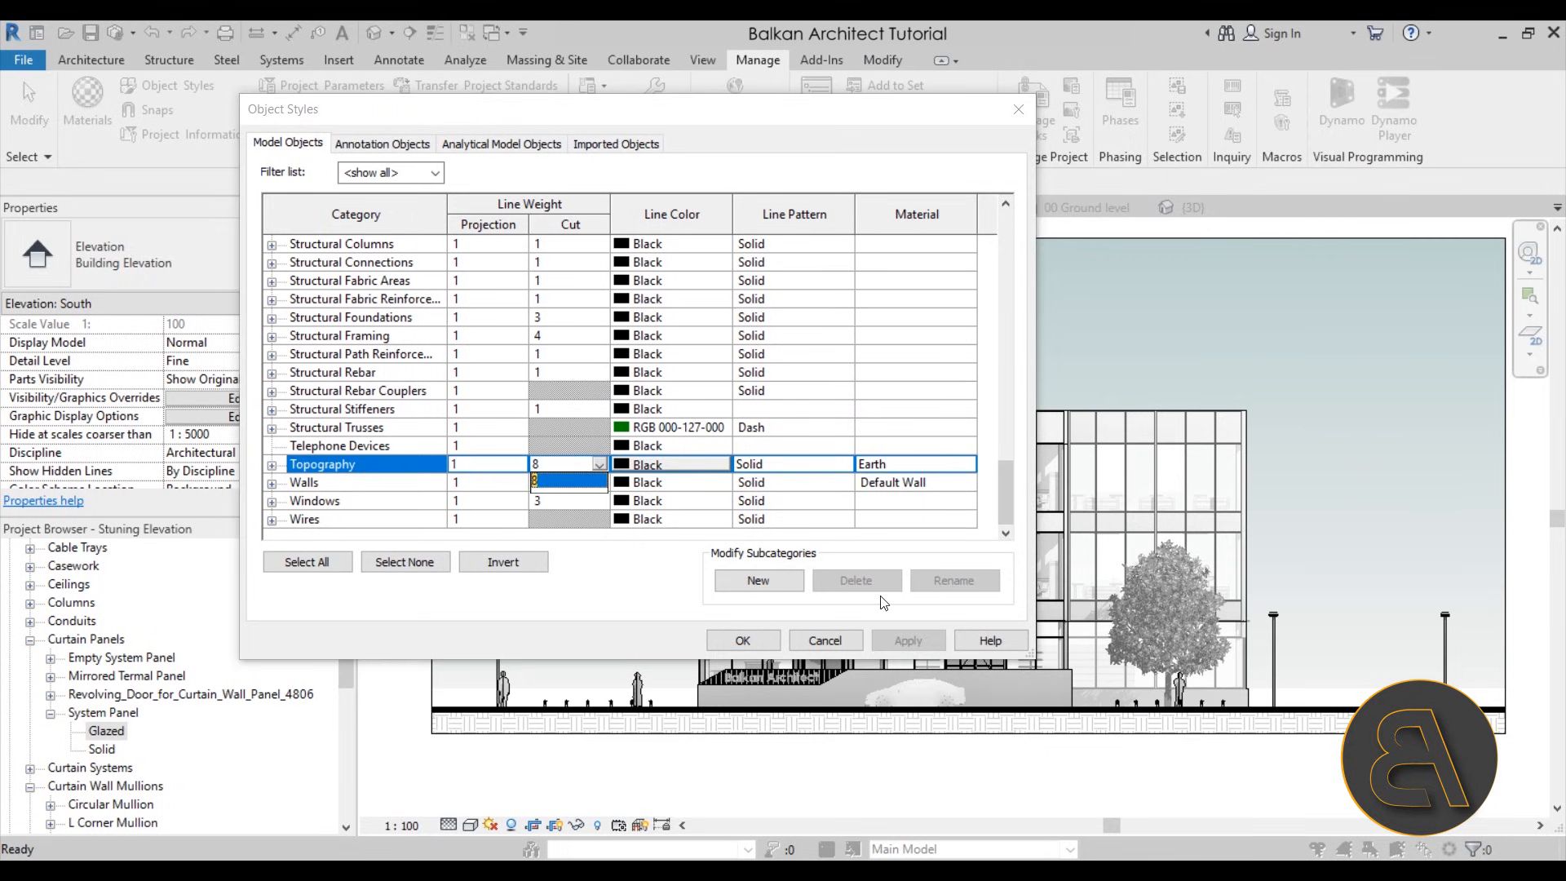
pyautogui.click(743, 641)
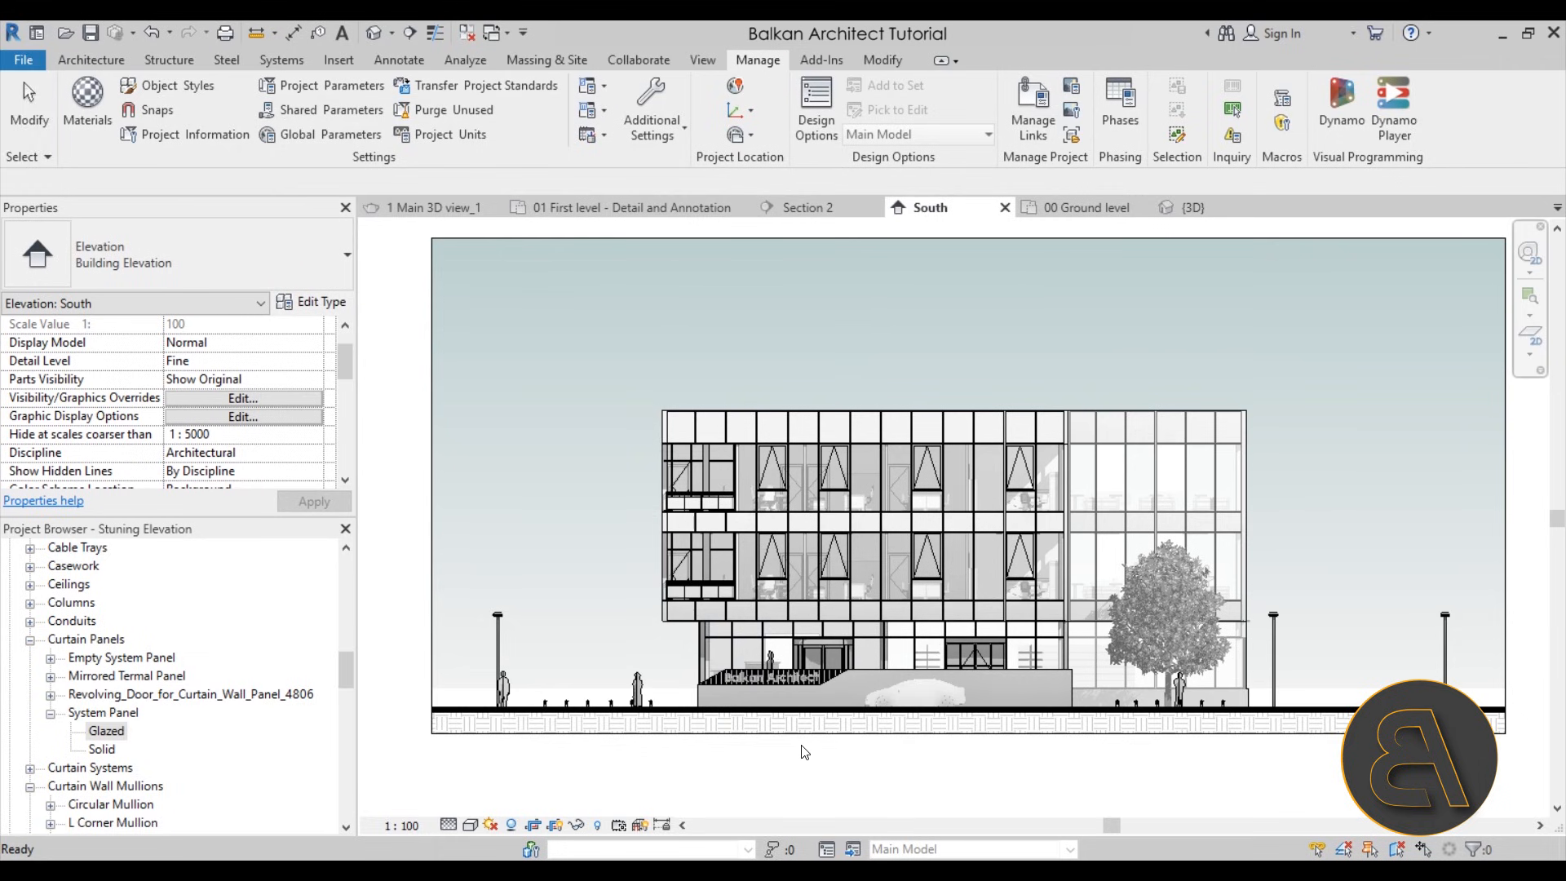
pyautogui.moveTo(856, 759); pyautogui.dragTo(789, 768, button='middle')
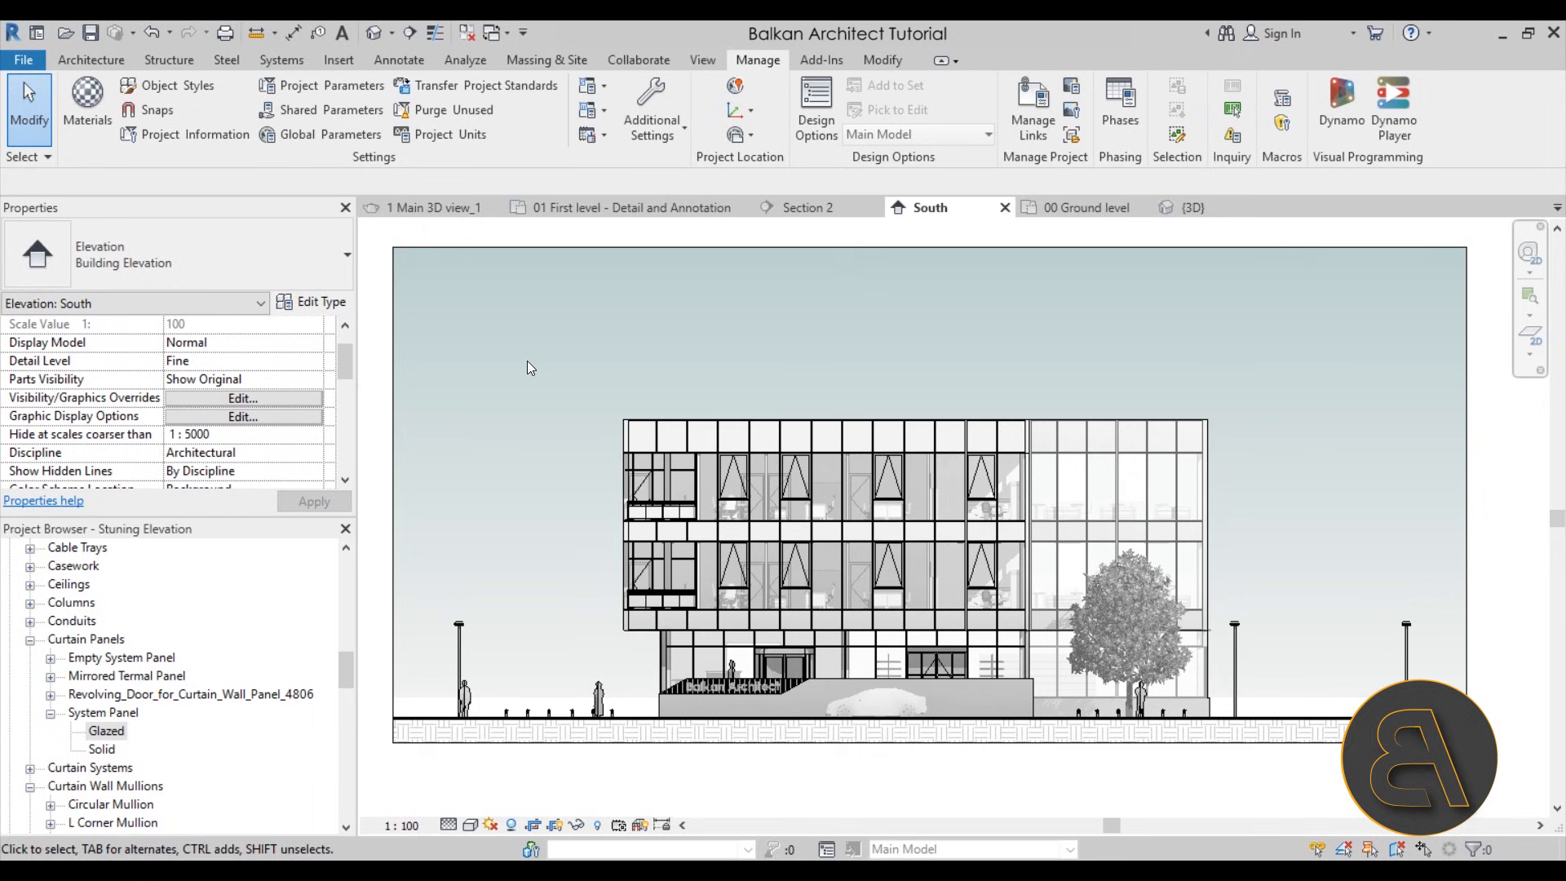
# Import the image Birds-PNG-Image.png from the Desktop and place it over the sky near the building's upper-left corner
pyautogui.click(346, 62)
pyautogui.click(736, 122)
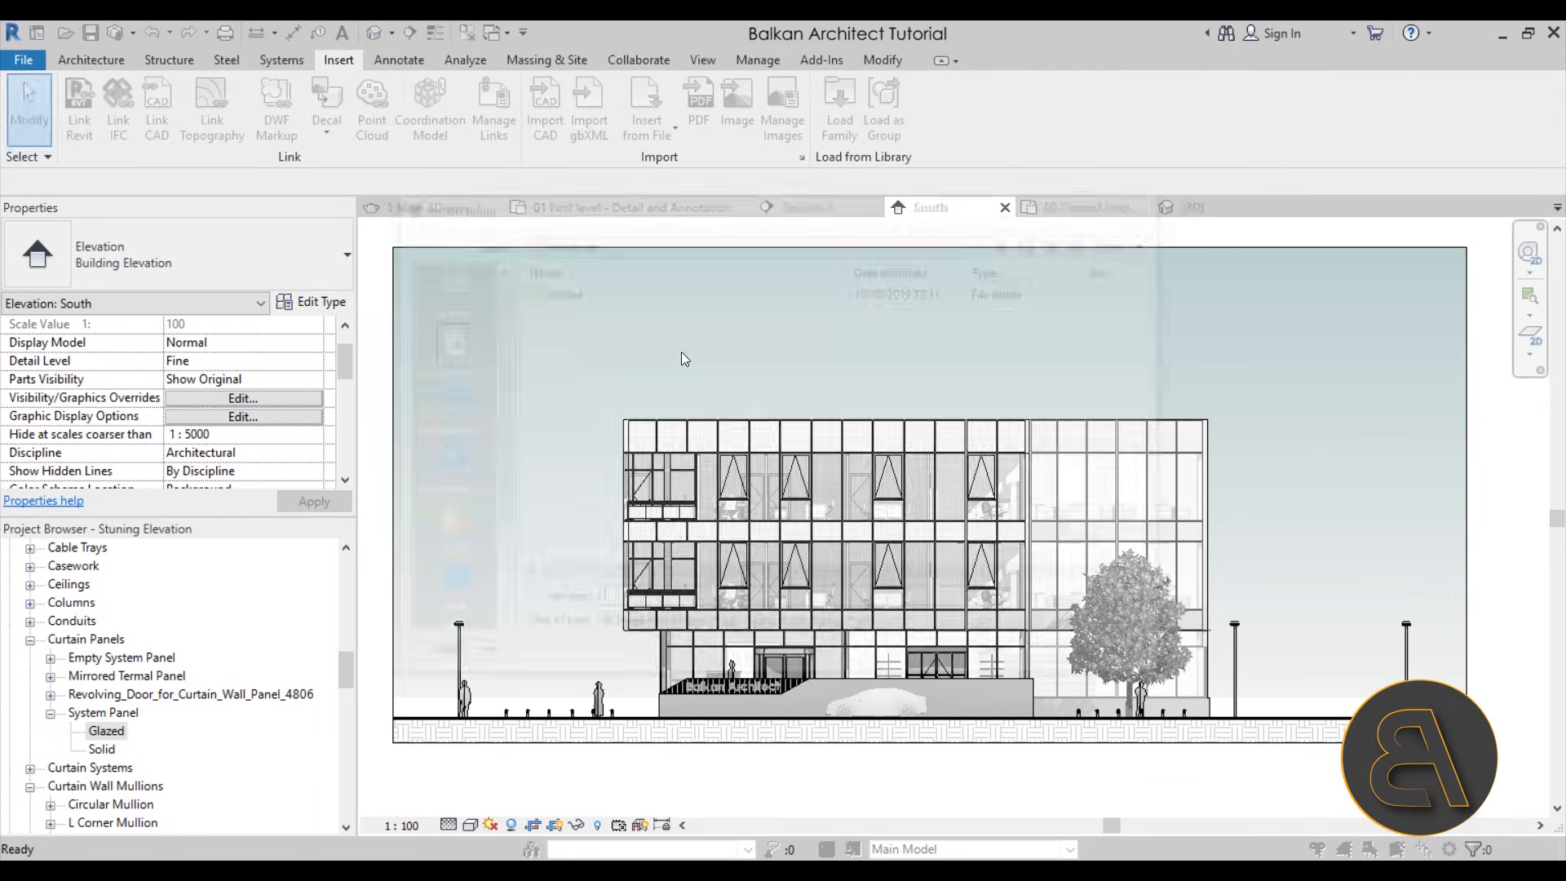
pyautogui.click(452, 596)
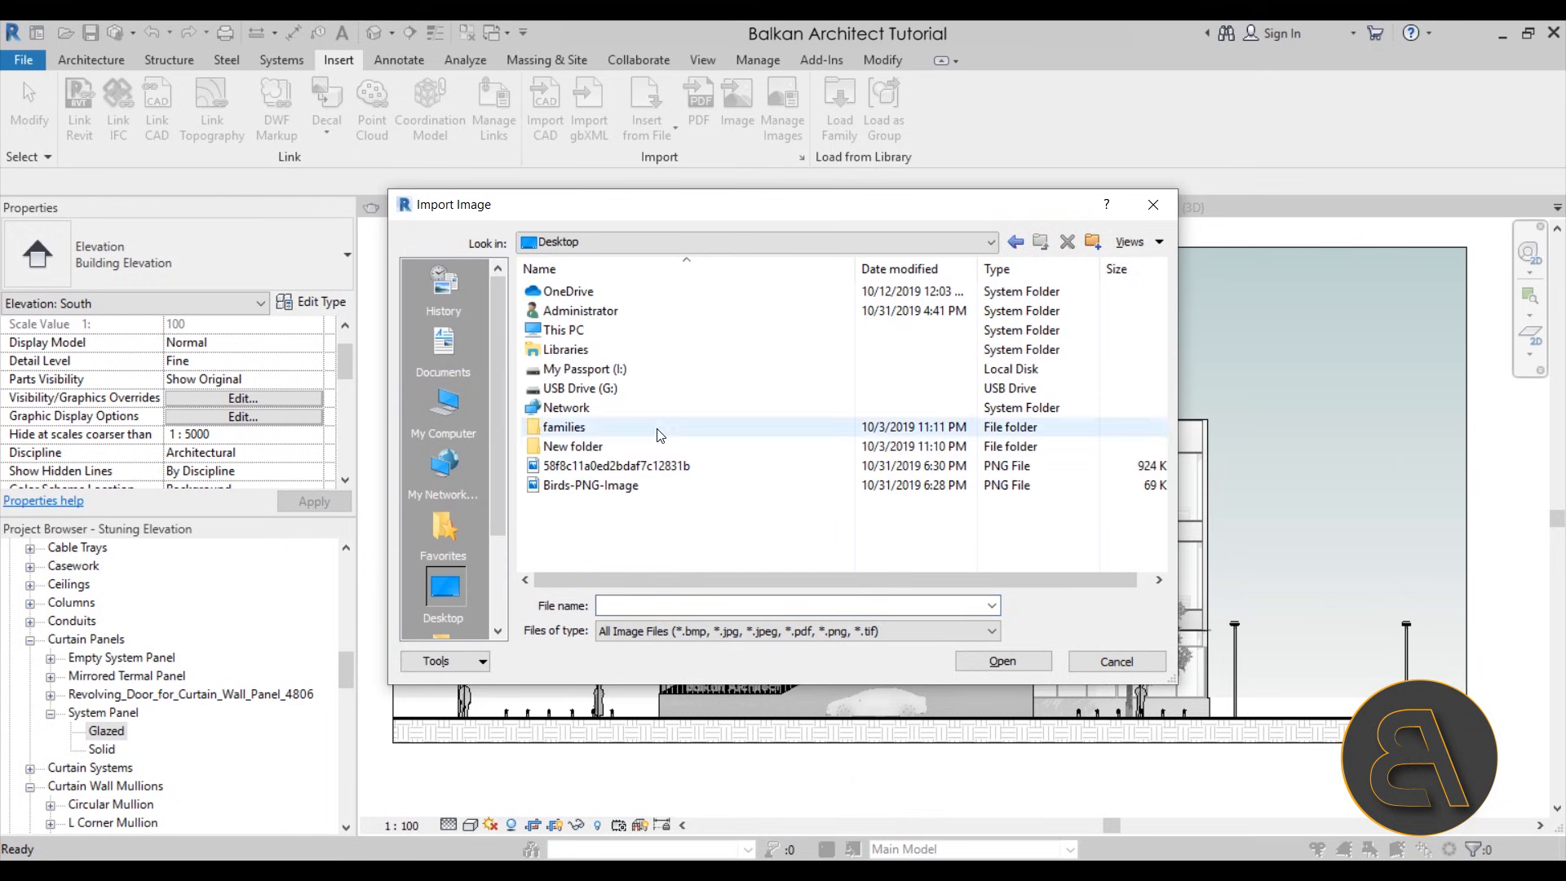
pyautogui.click(566, 489)
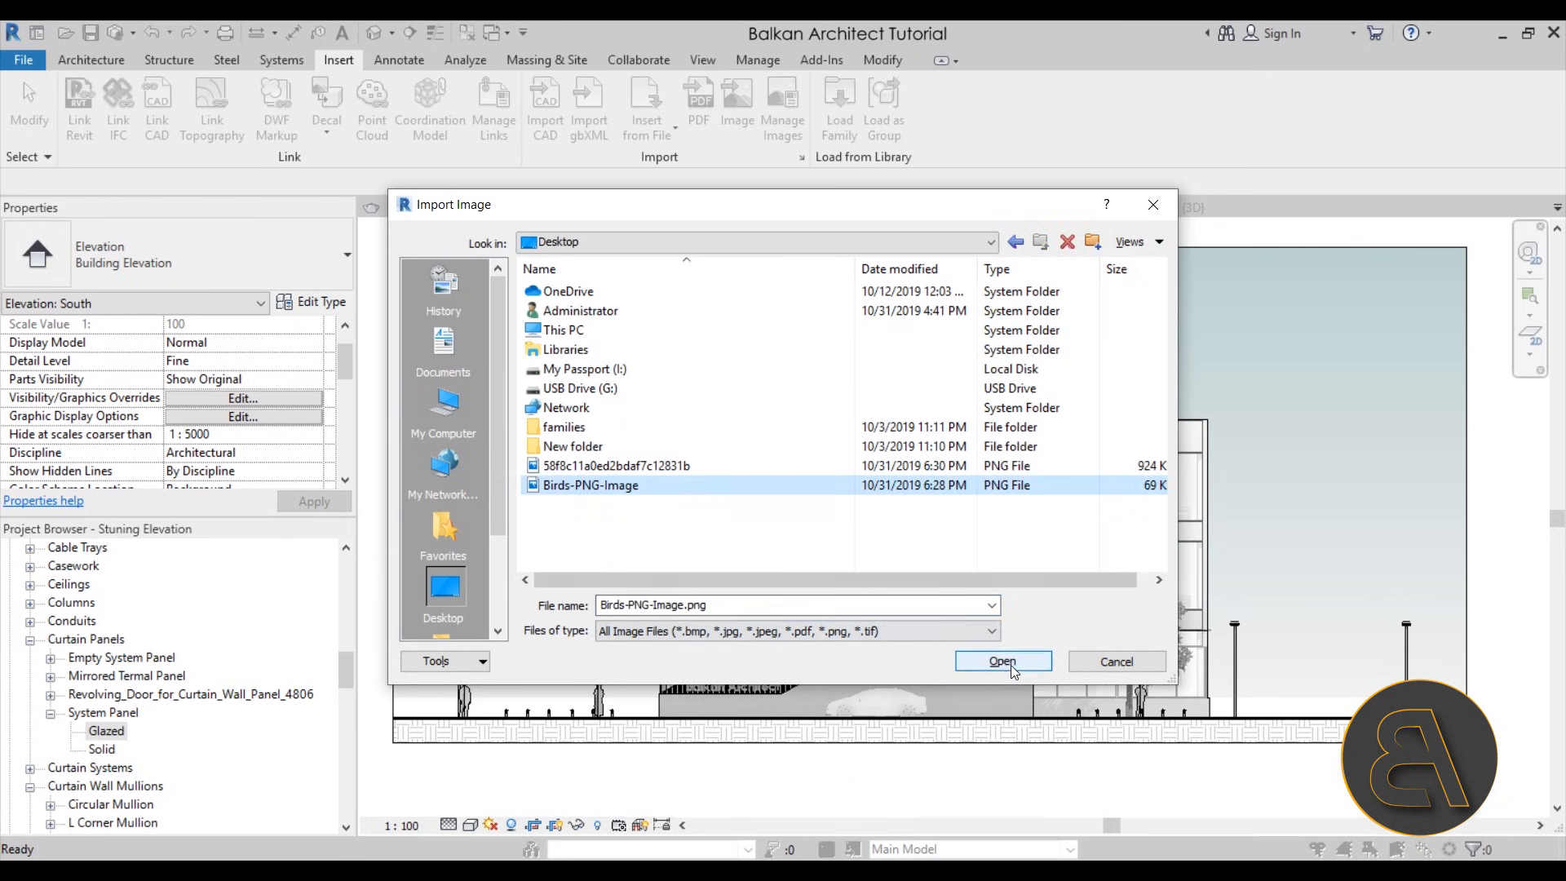
pyautogui.click(1002, 661)
pyautogui.scroll(-2, 619, 400)
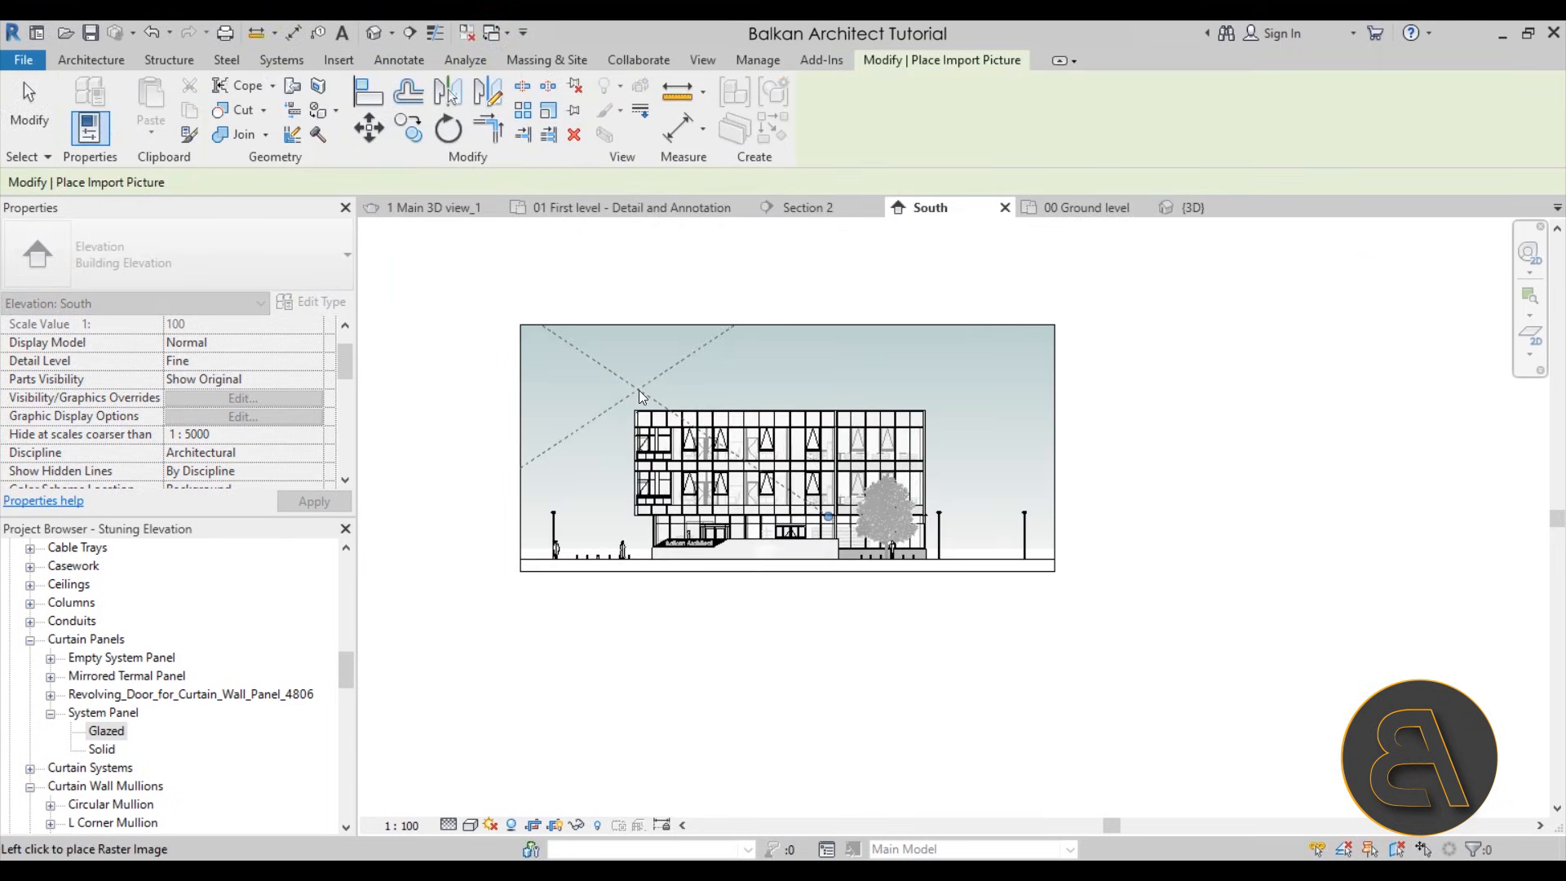
pyautogui.scroll(2, 628, 383)
pyautogui.click(638, 389)
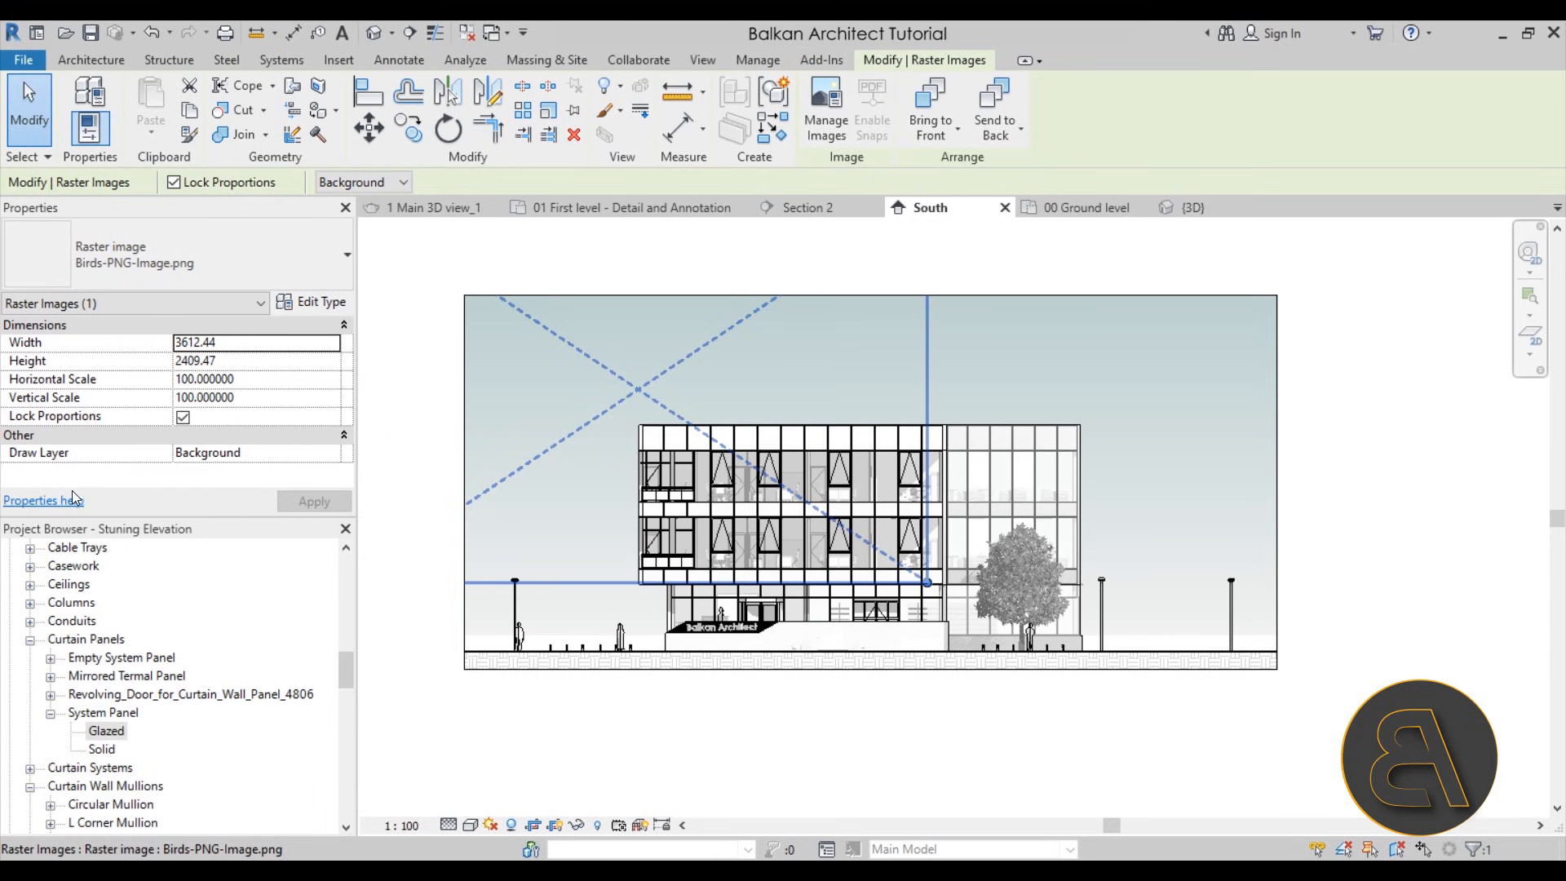
# Set the draw layer of the birds image to Foreground
pyautogui.click(244, 452)
pyautogui.click(277, 454)
pyautogui.click(220, 488)
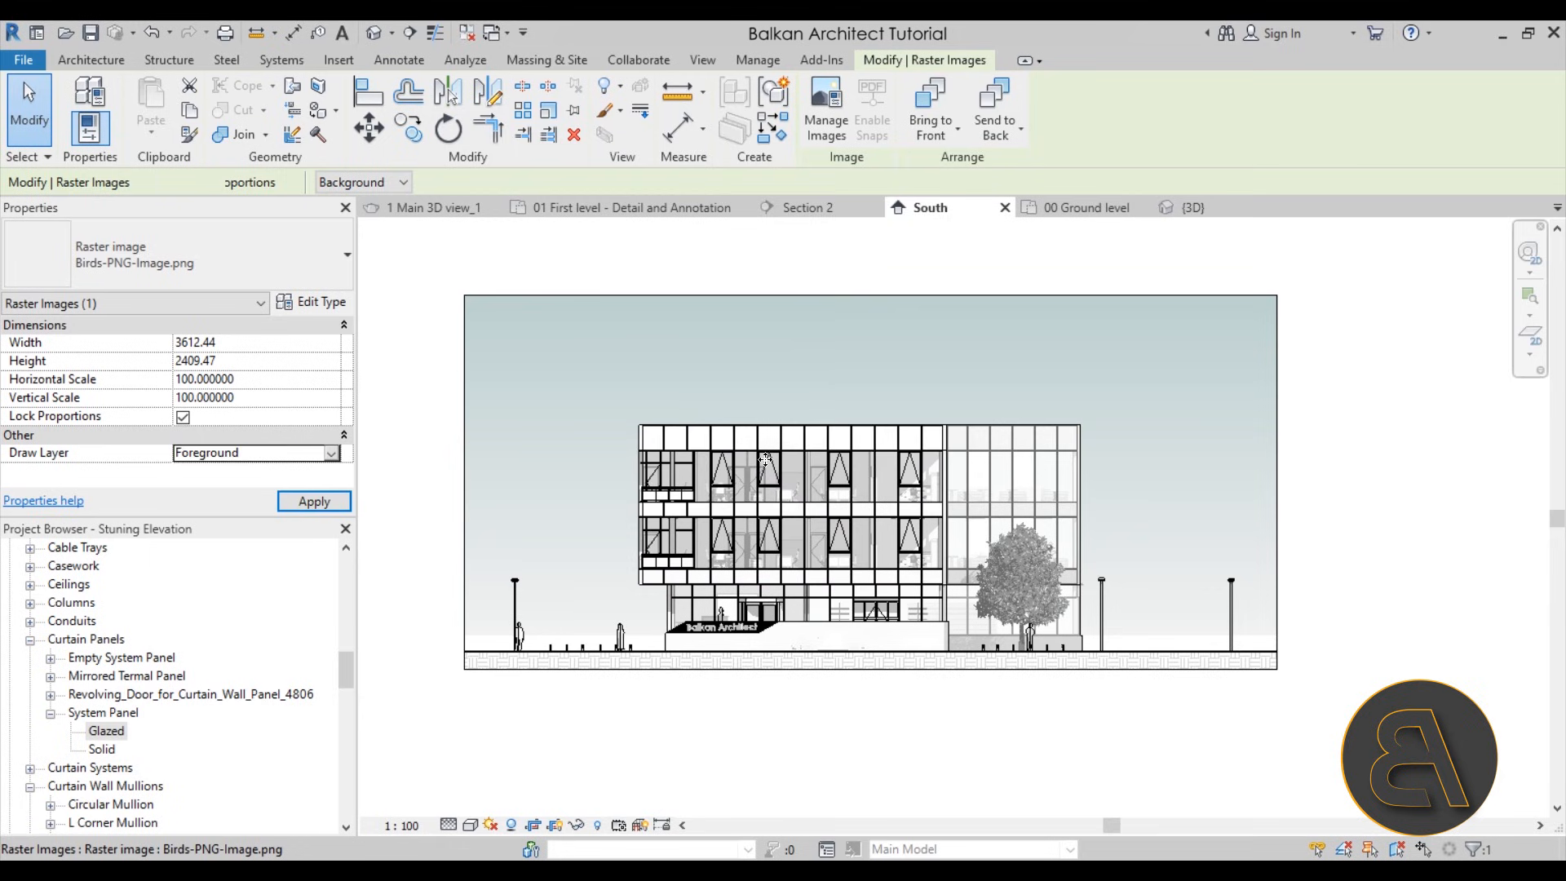
# Scale the birds image down proportionally to about 967 wide and move it into the sky left of the building
pyautogui.moveTo(927, 582); pyautogui.dragTo(673, 412)
pyautogui.moveTo(557, 411); pyautogui.dragTo(910, 579)
pyautogui.moveTo(703, 360); pyautogui.dragTo(772, 407)
pyautogui.moveTo(870, 477); pyautogui.dragTo(573, 377)
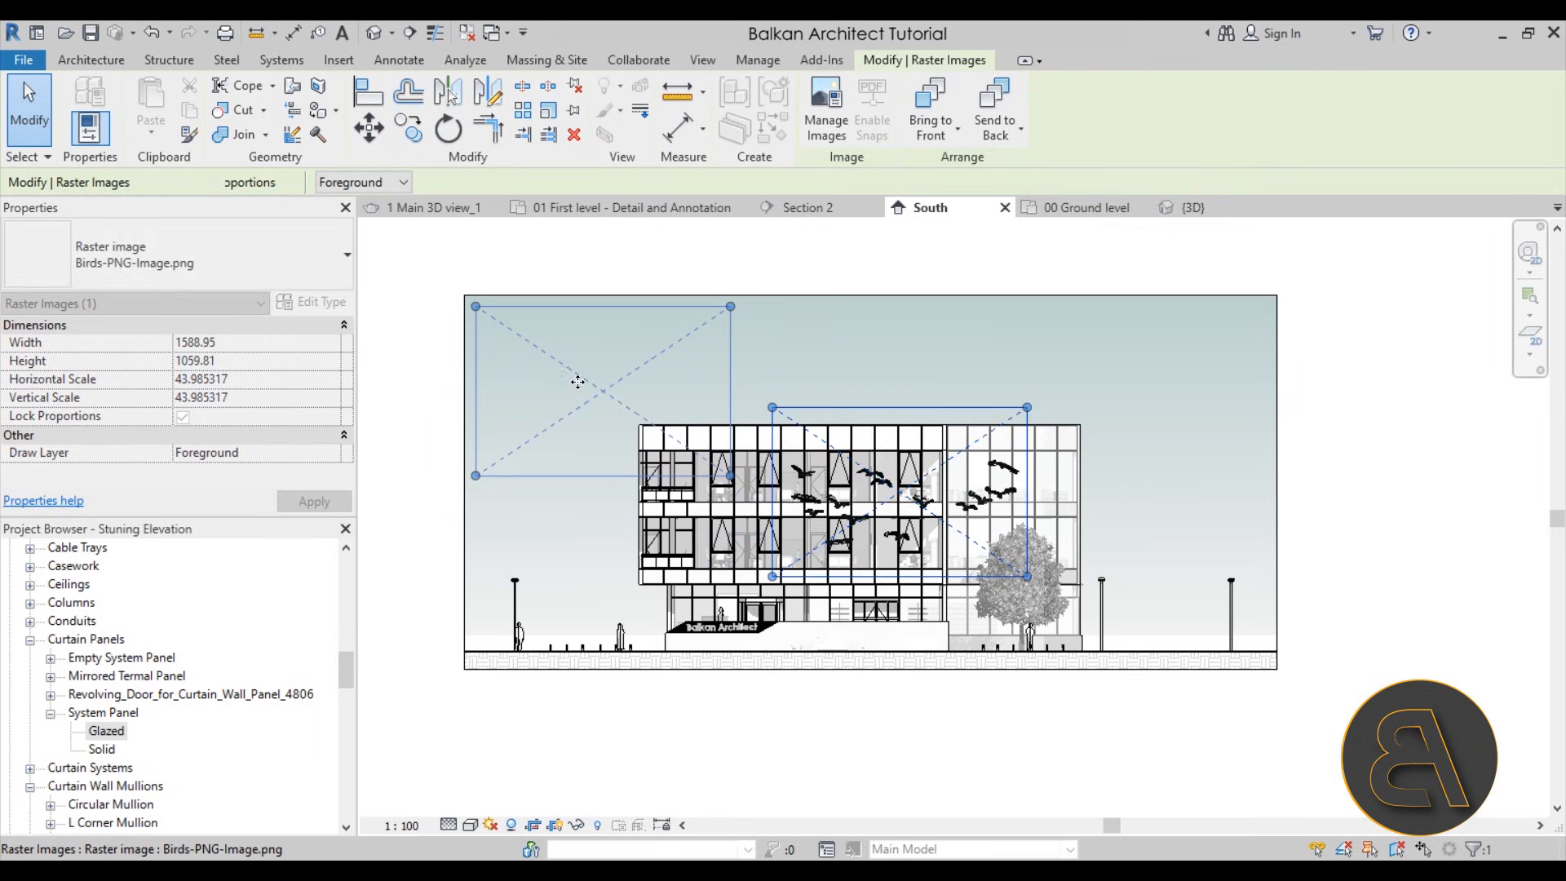
pyautogui.click(762, 401)
pyautogui.click(729, 482)
pyautogui.moveTo(730, 482); pyautogui.dragTo(671, 437)
pyautogui.moveTo(573, 402); pyautogui.dragTo(585, 418)
pyautogui.moveTo(685, 465); pyautogui.dragTo(643, 425)
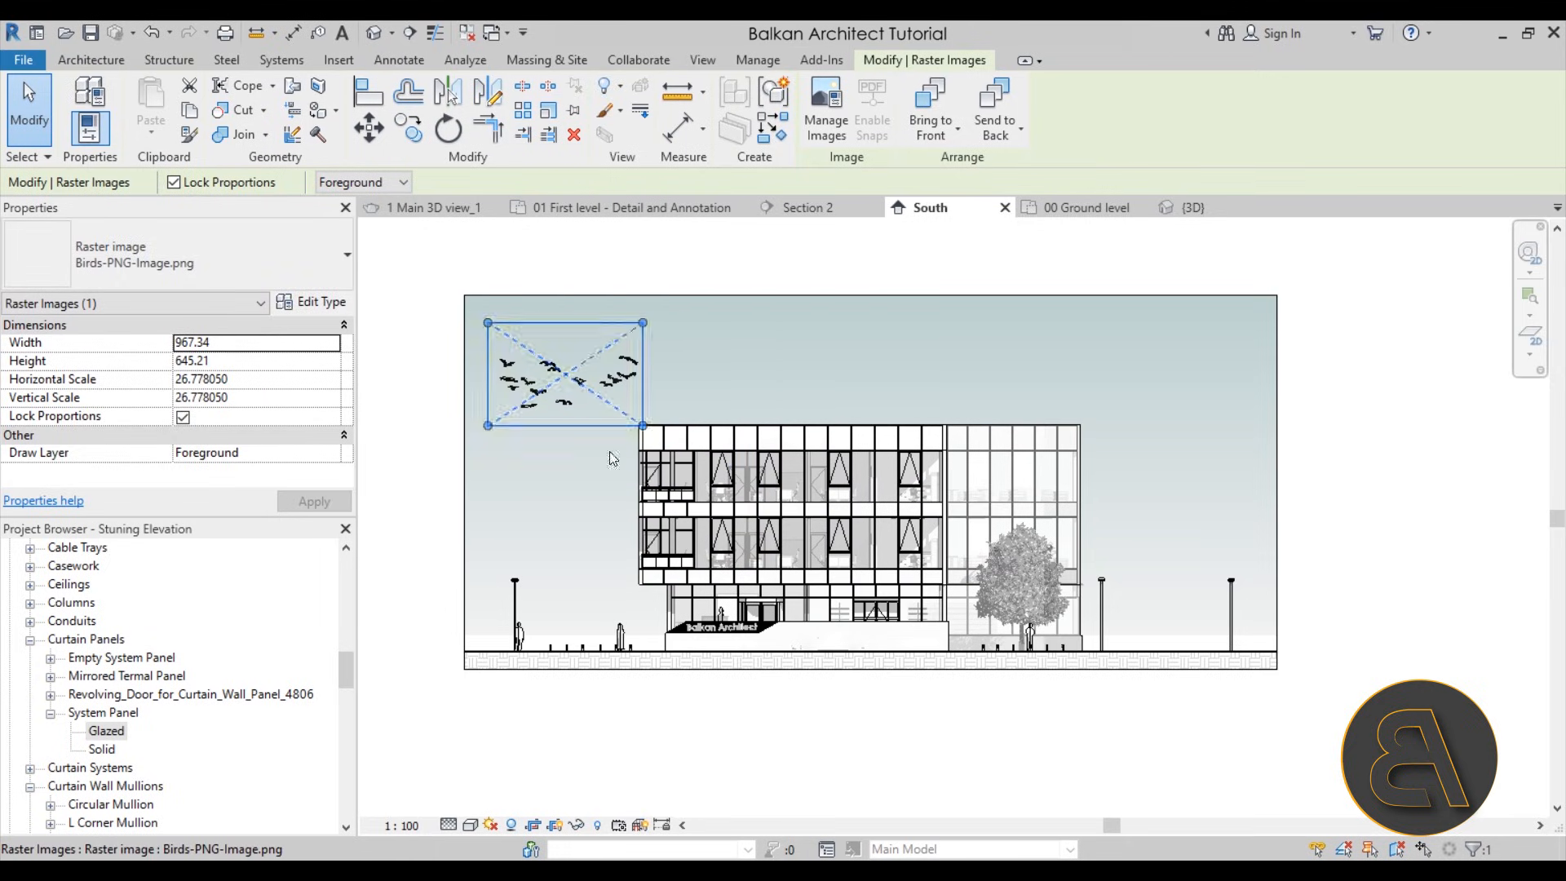
pyautogui.click(590, 481)
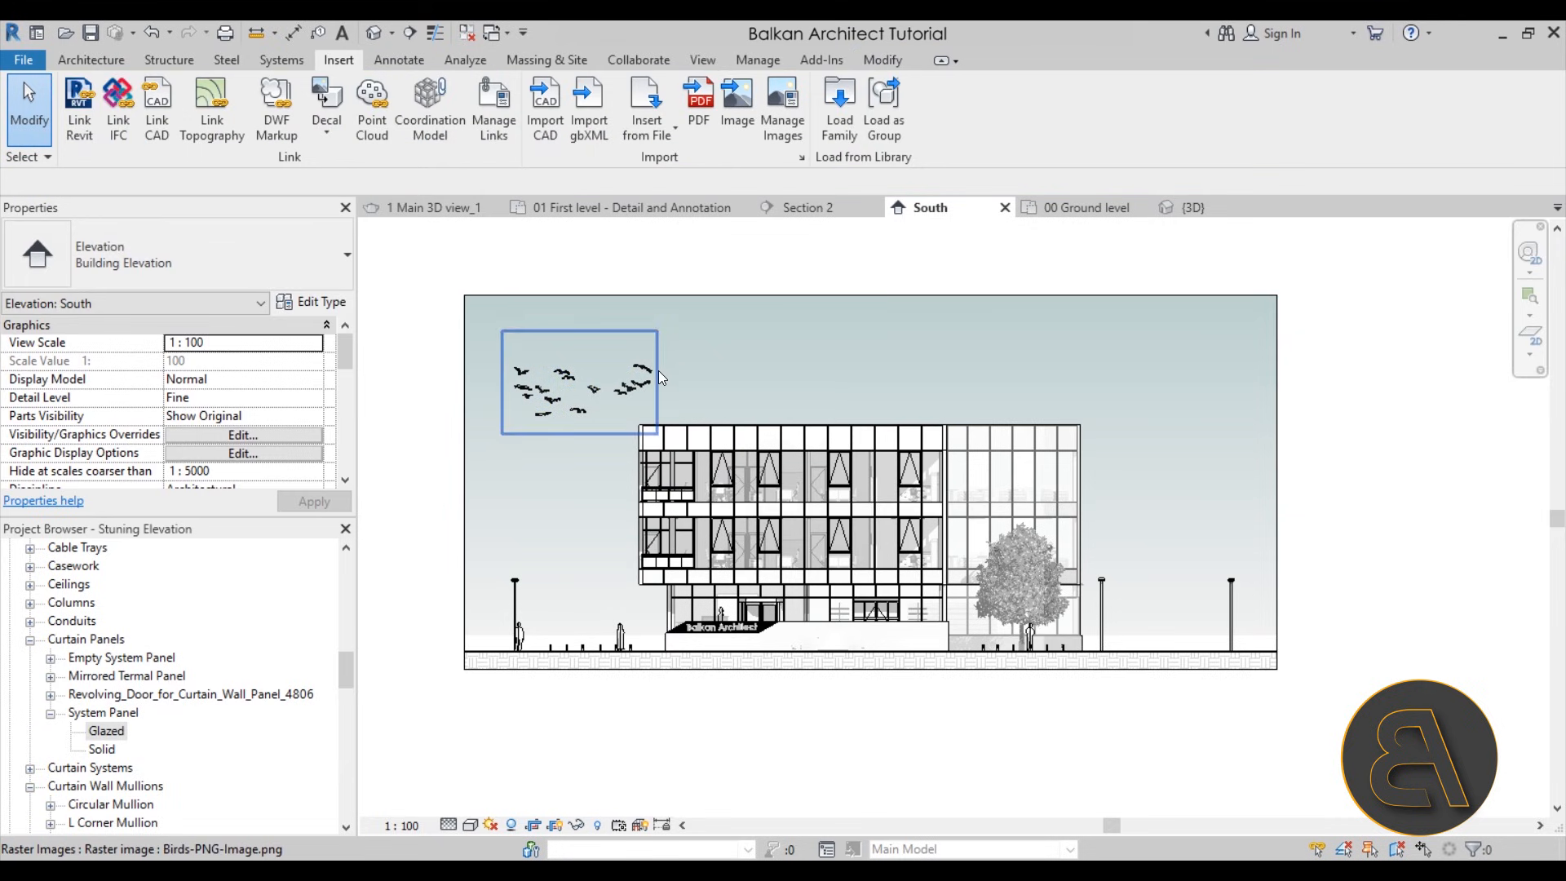
# Nudge the birds image slightly left so it sits clear of the building's corner, and deselect it
pyautogui.scroll(2, 658, 370)
pyautogui.click(545, 418)
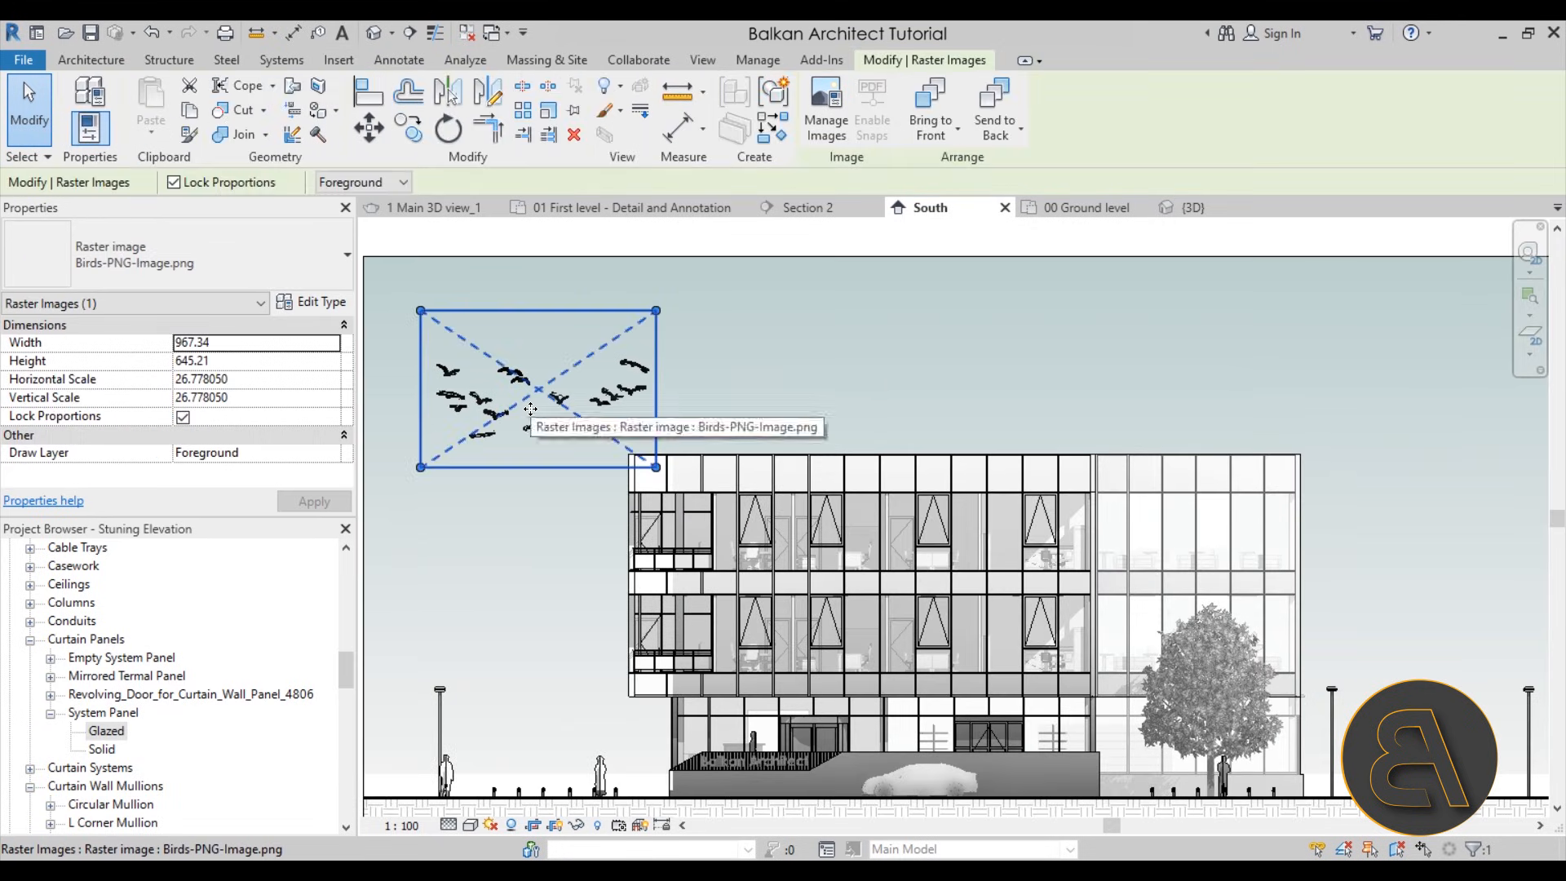
pyautogui.click(706, 399)
pyautogui.moveTo(642, 403); pyautogui.dragTo(609, 395)
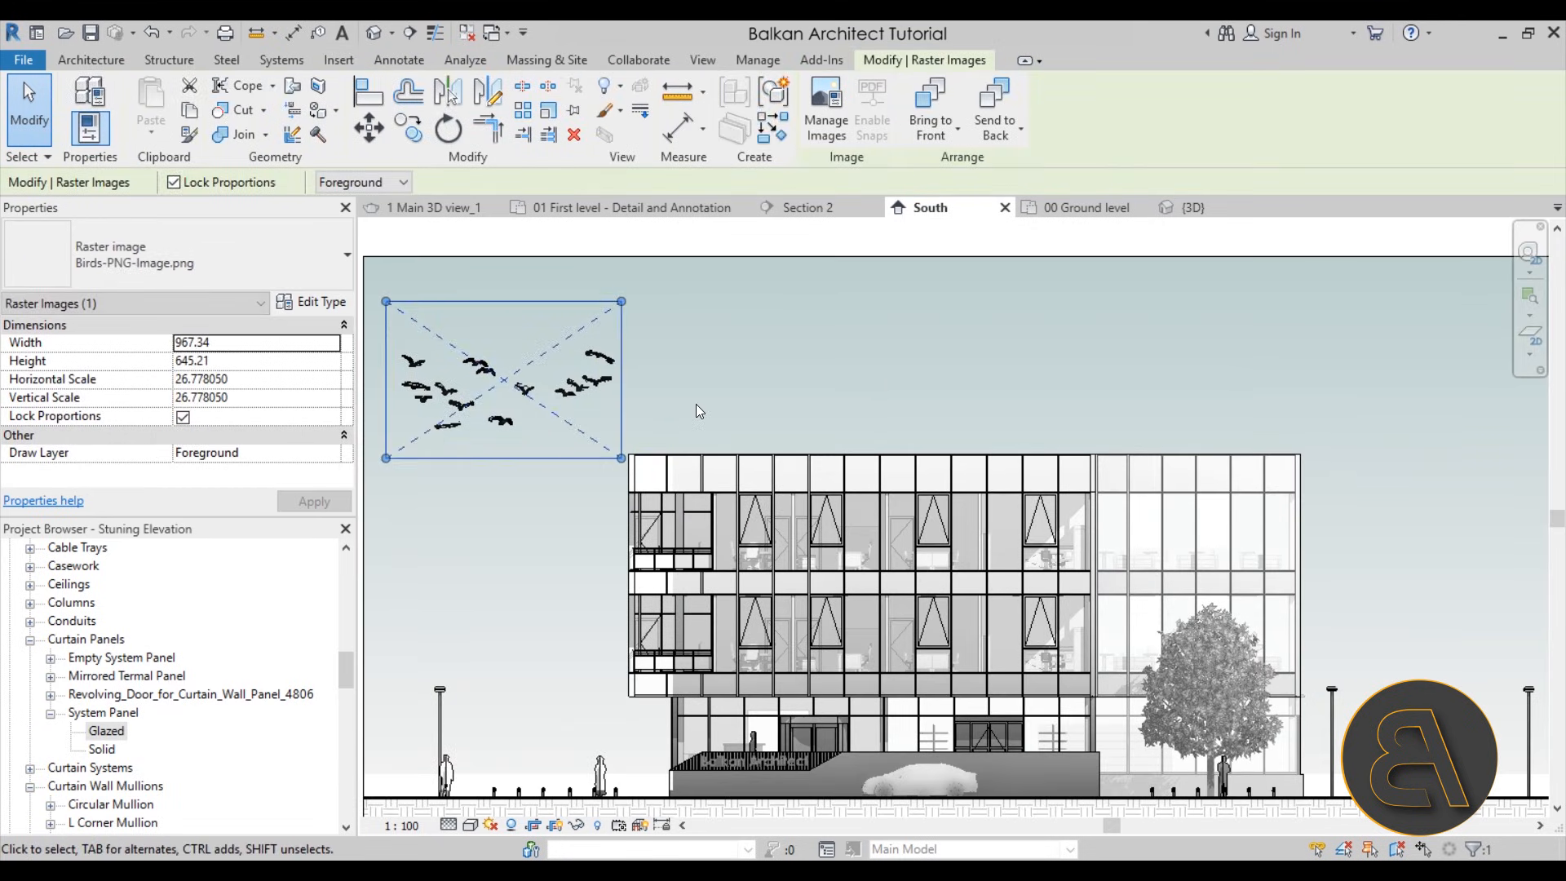
pyautogui.click(696, 404)
pyautogui.scroll(-1, 680, 413)
pyautogui.click(610, 386)
pyautogui.click(424, 479)
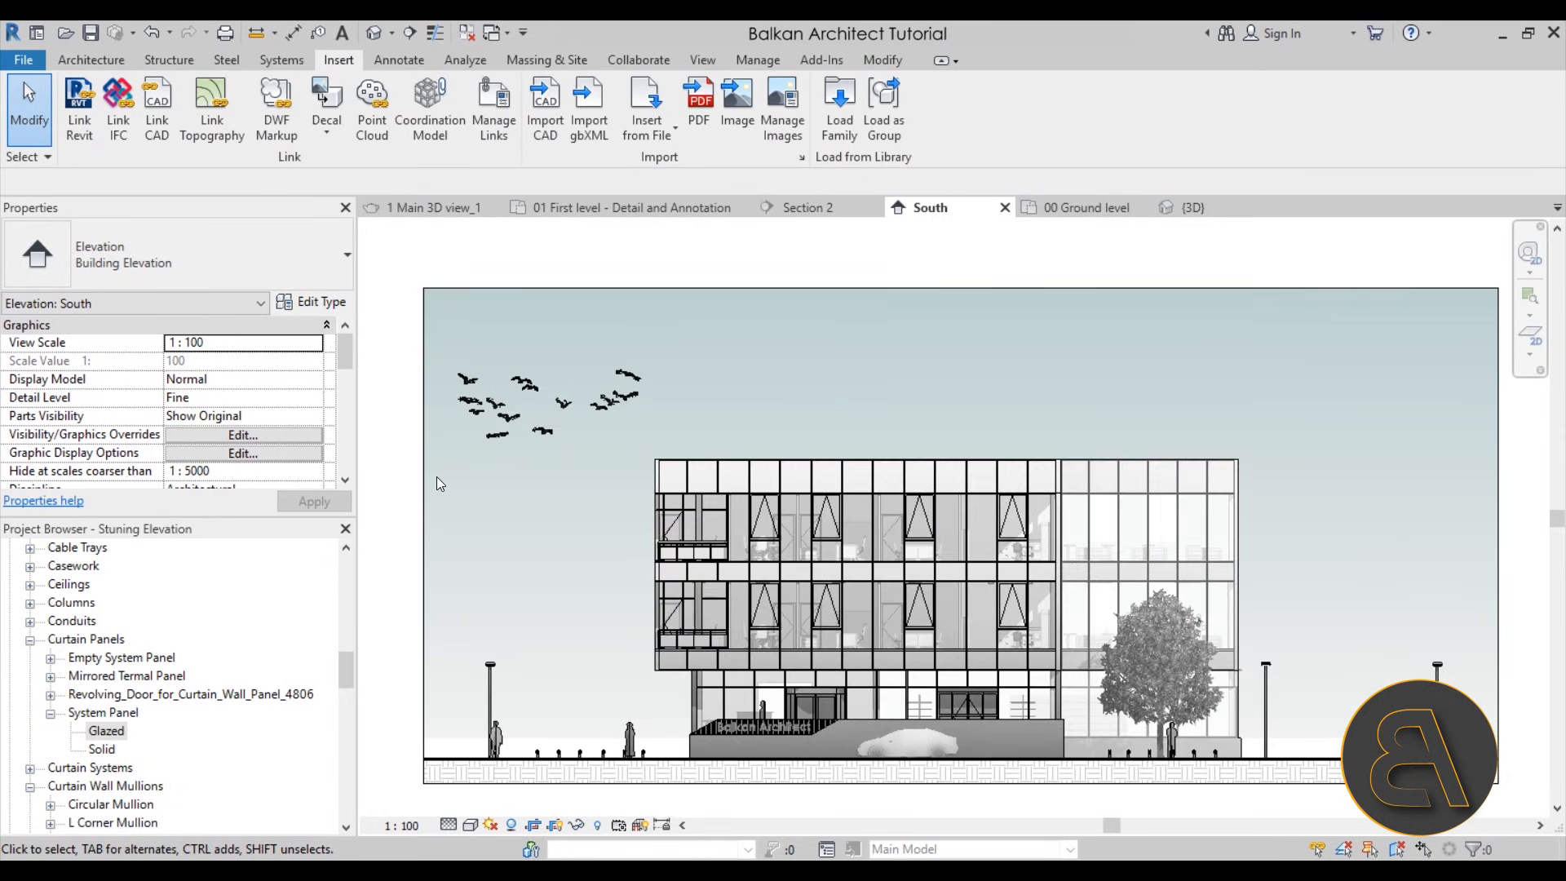
# Import the image 58f8c11a0ed2bdaf7c12831b.png from the Desktop, dismissing the save reminder, and place it over the sky right of the building
pyautogui.scroll(-2, 414, 458)
pyautogui.moveTo(566, 491); pyautogui.dragTo(551, 490, button='middle')
pyautogui.moveTo(944, 436); pyautogui.dragTo(926, 435, button='middle')
pyautogui.scroll(-1, 824, 421)
pyautogui.moveTo(819, 420); pyautogui.dragTo(830, 405, button='middle')
pyautogui.scroll(1, 830, 405)
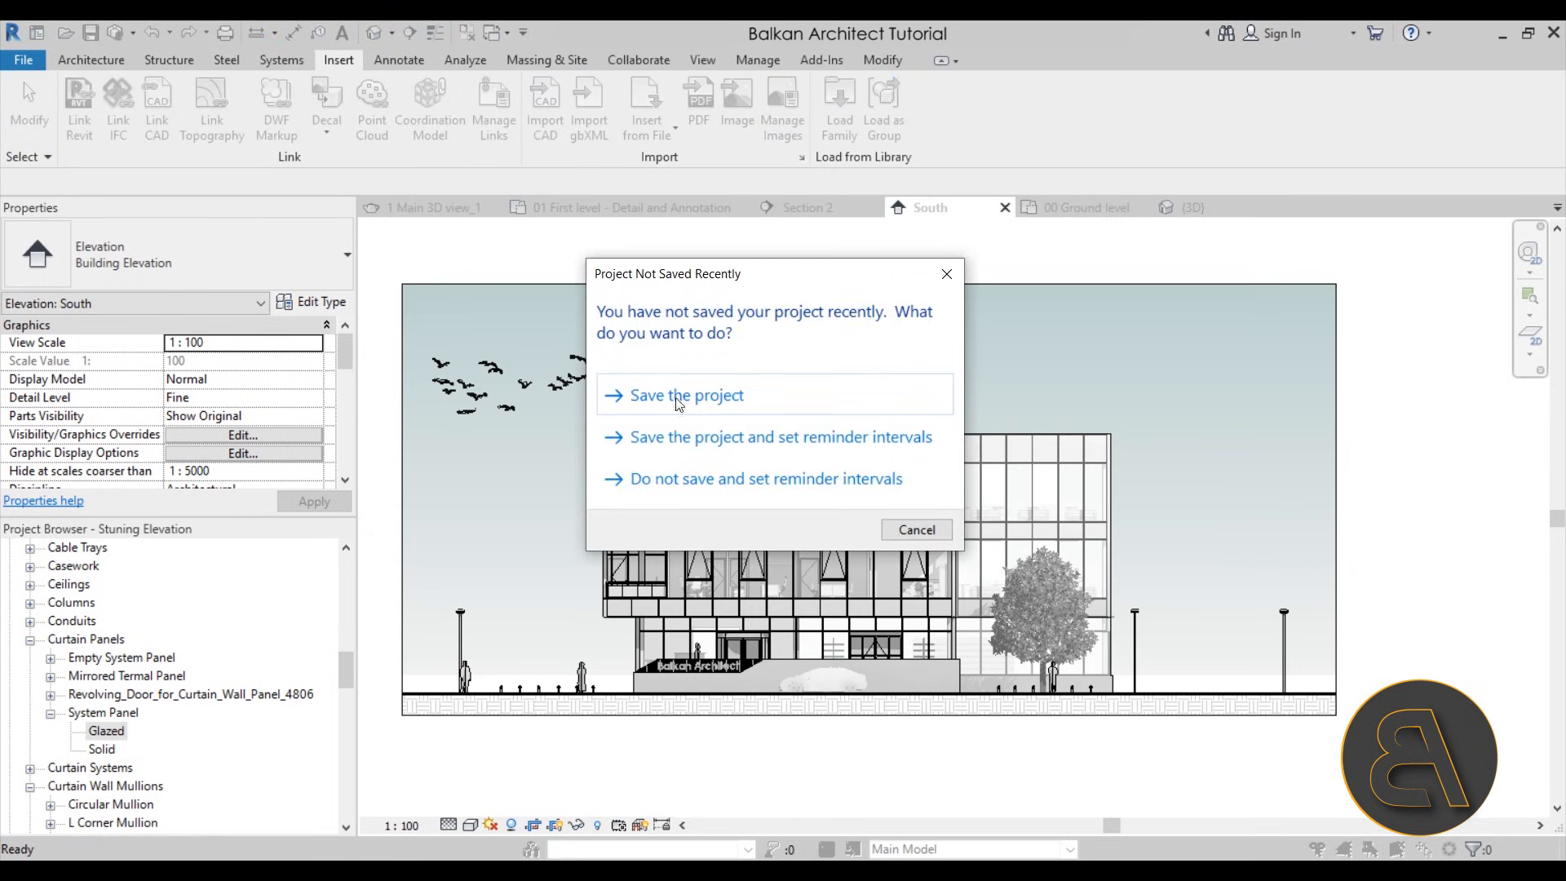
pyautogui.click(916, 531)
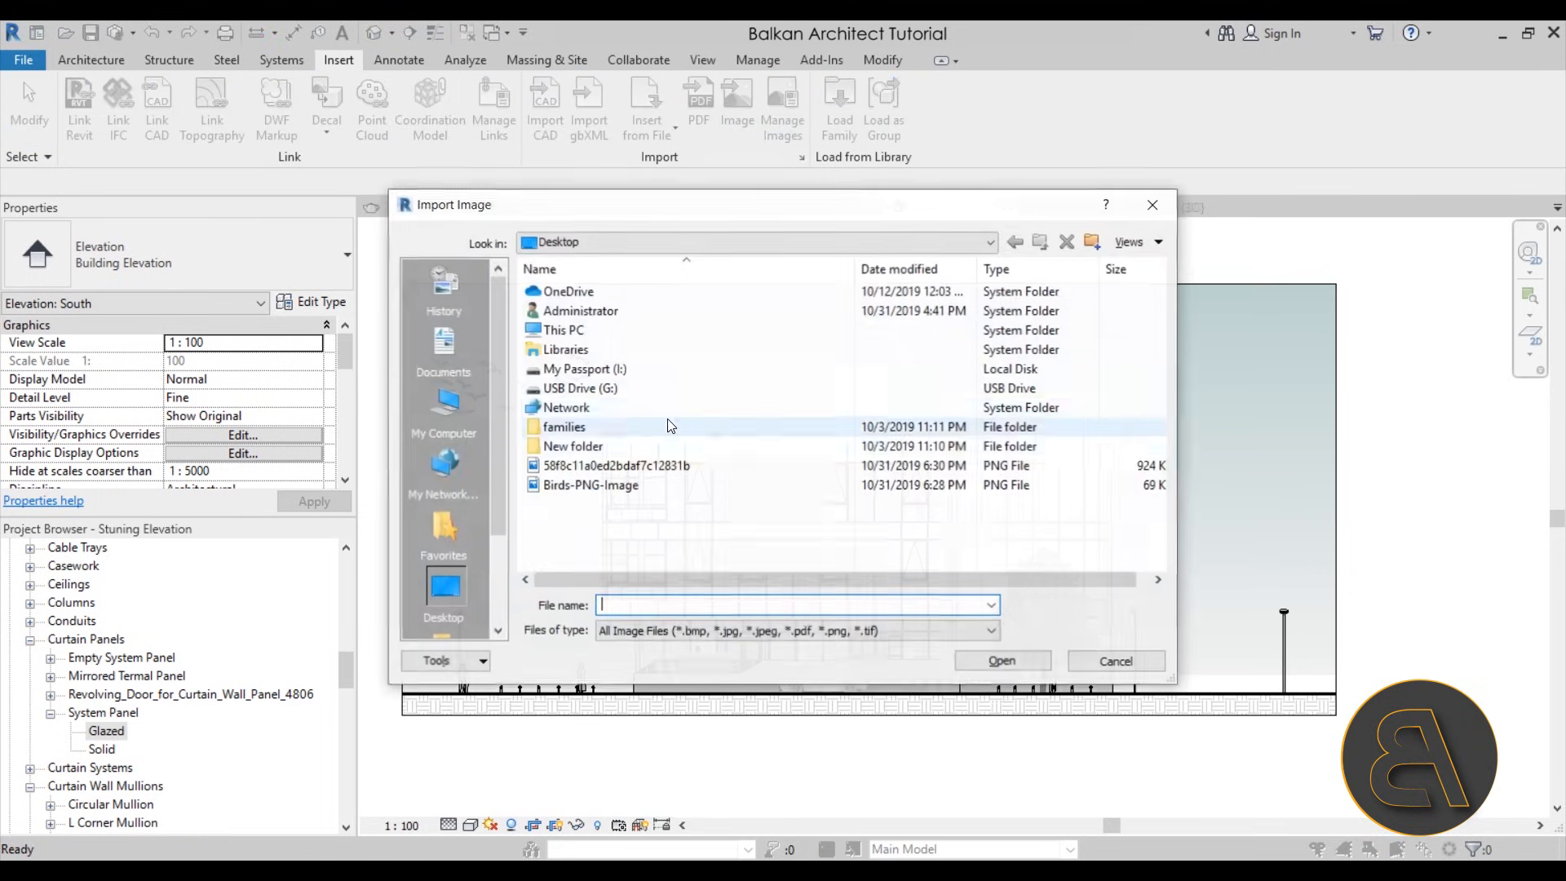
pyautogui.click(616, 465)
pyautogui.click(1018, 661)
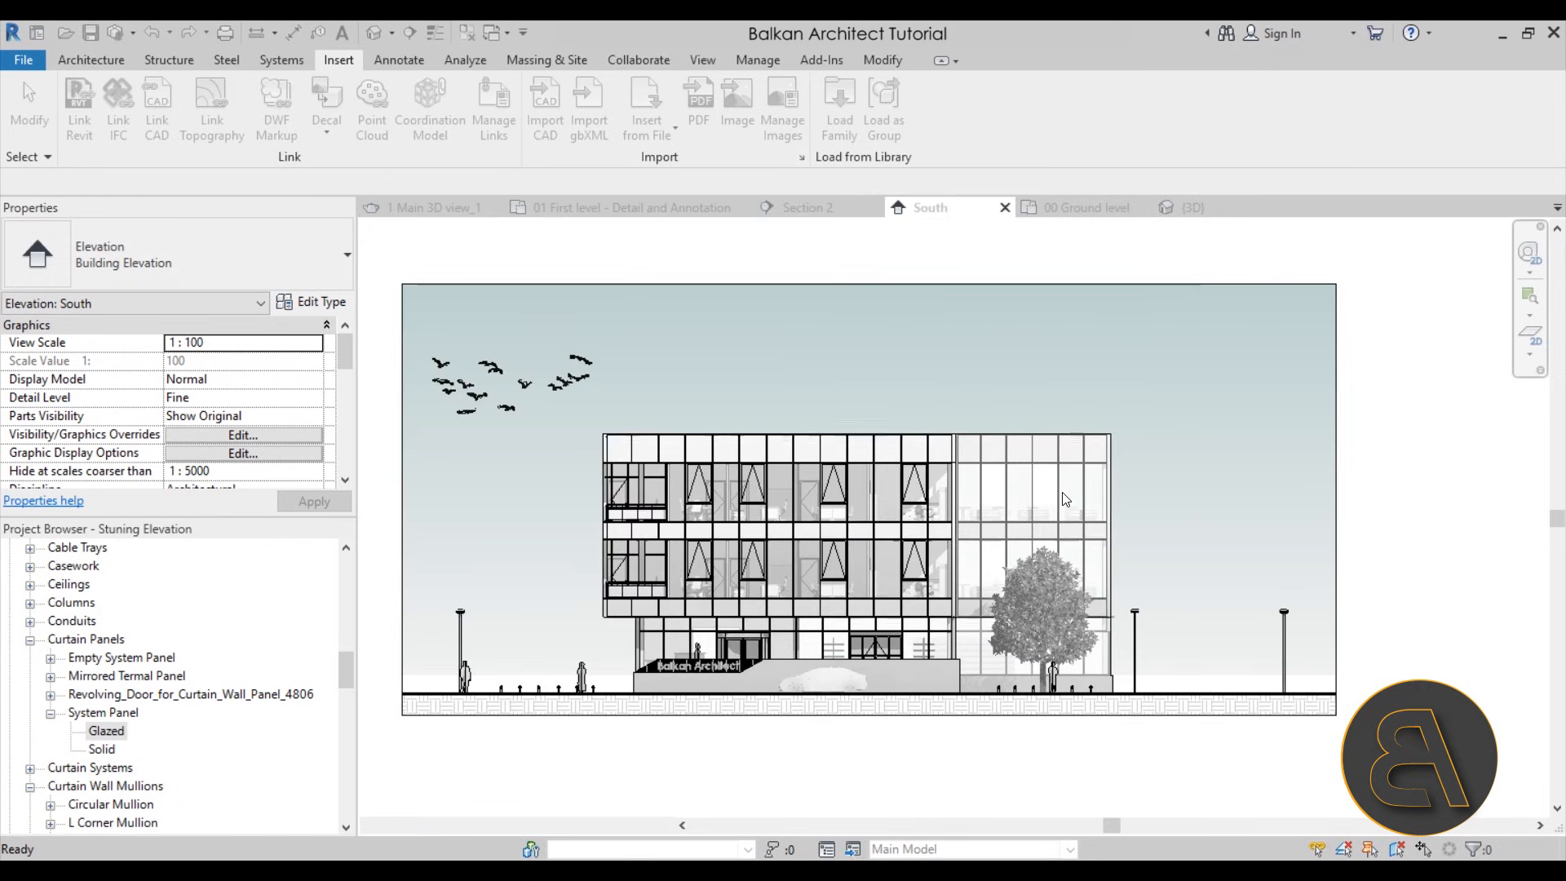
pyautogui.click(1145, 437)
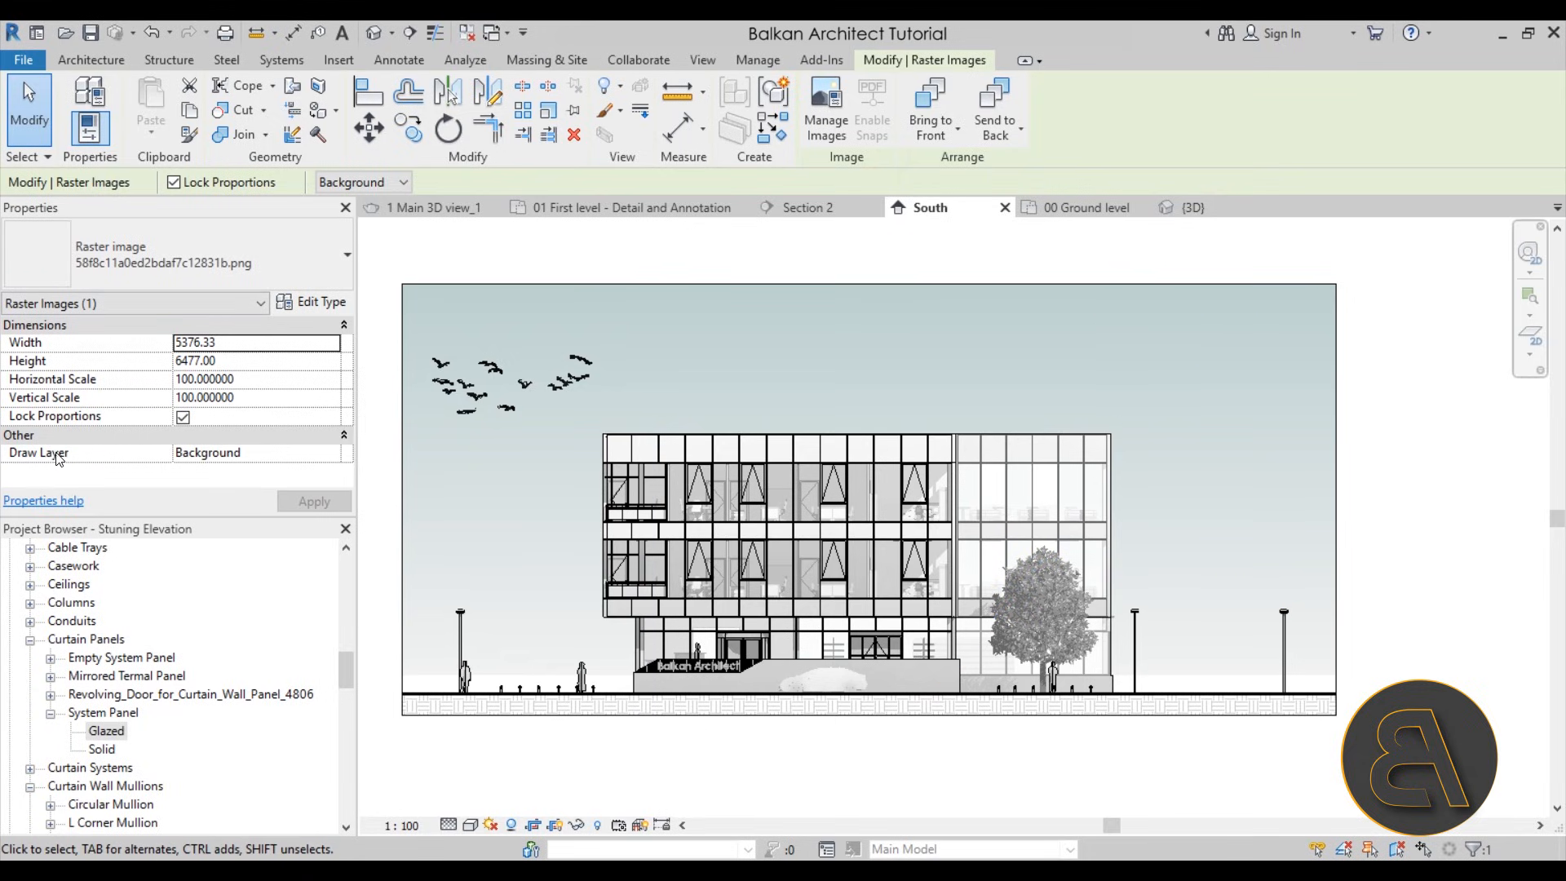
# Set the draw layer of the newly placed image to Foreground and apply it
pyautogui.click(341, 456)
pyautogui.click(332, 453)
pyautogui.click(259, 485)
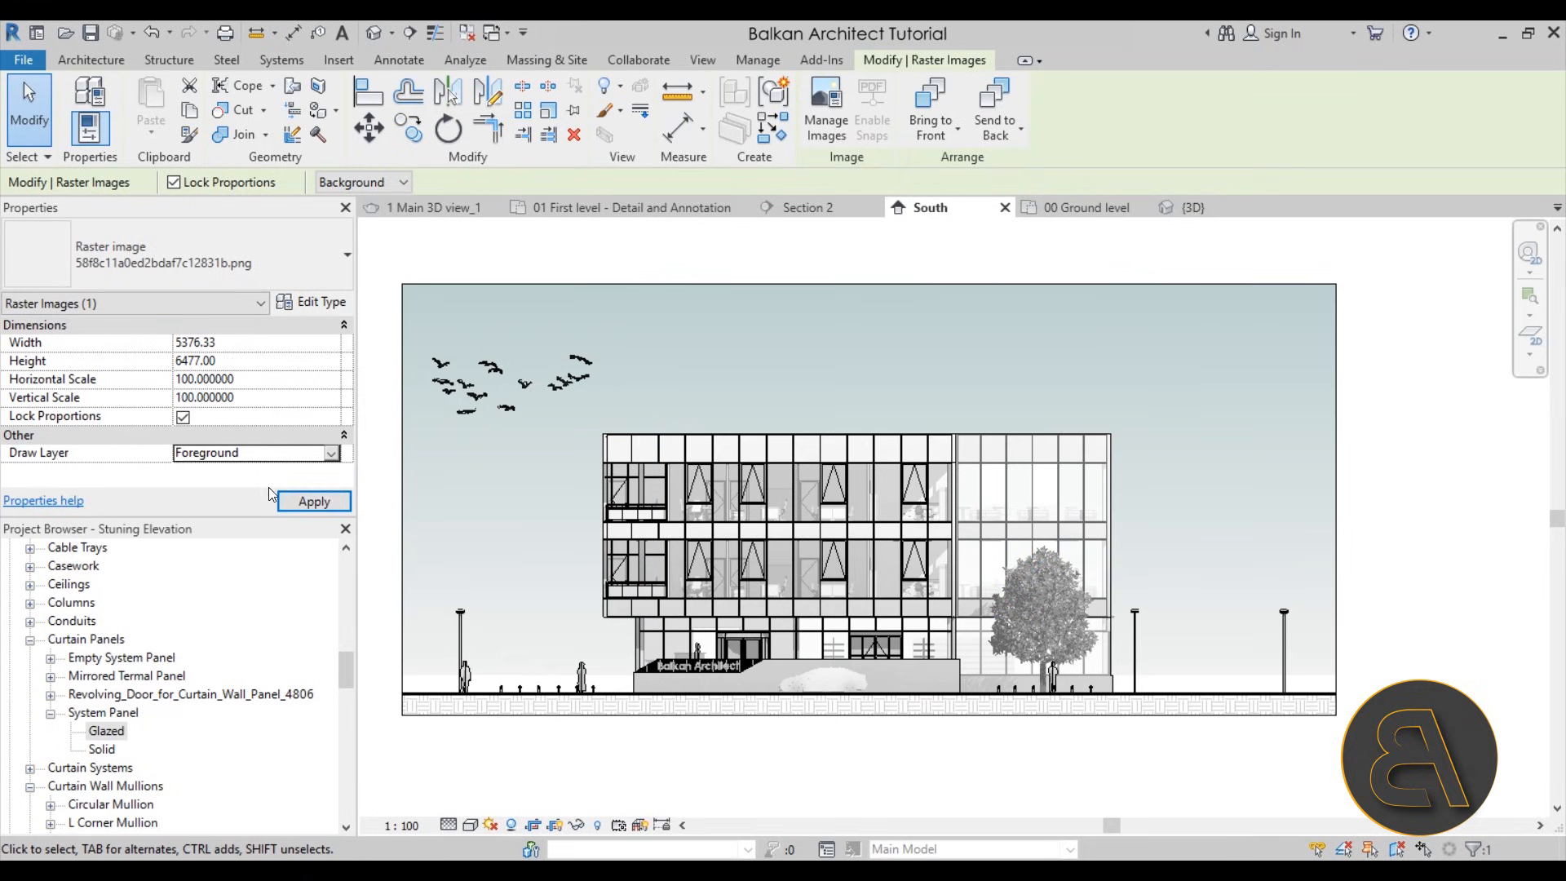
pyautogui.click(315, 501)
# Move the hot-air balloon image upward and scale it down proportionally to about 3536 wide
pyautogui.scroll(-4, 863, 402)
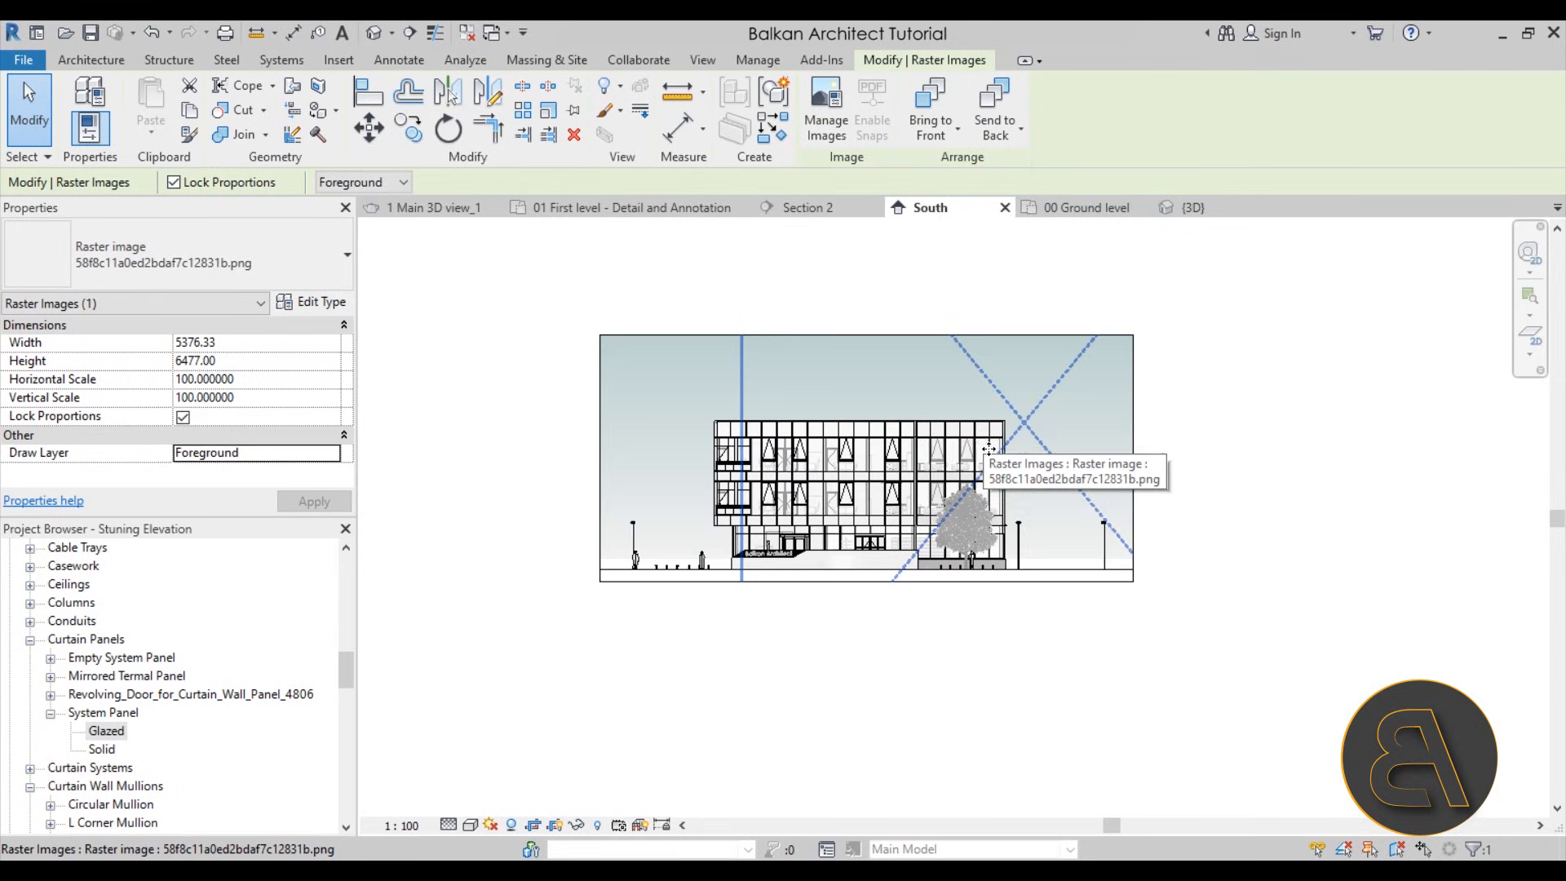
pyautogui.moveTo(993, 471); pyautogui.dragTo(973, 324)
pyautogui.moveTo(813, 535); pyautogui.dragTo(845, 383)
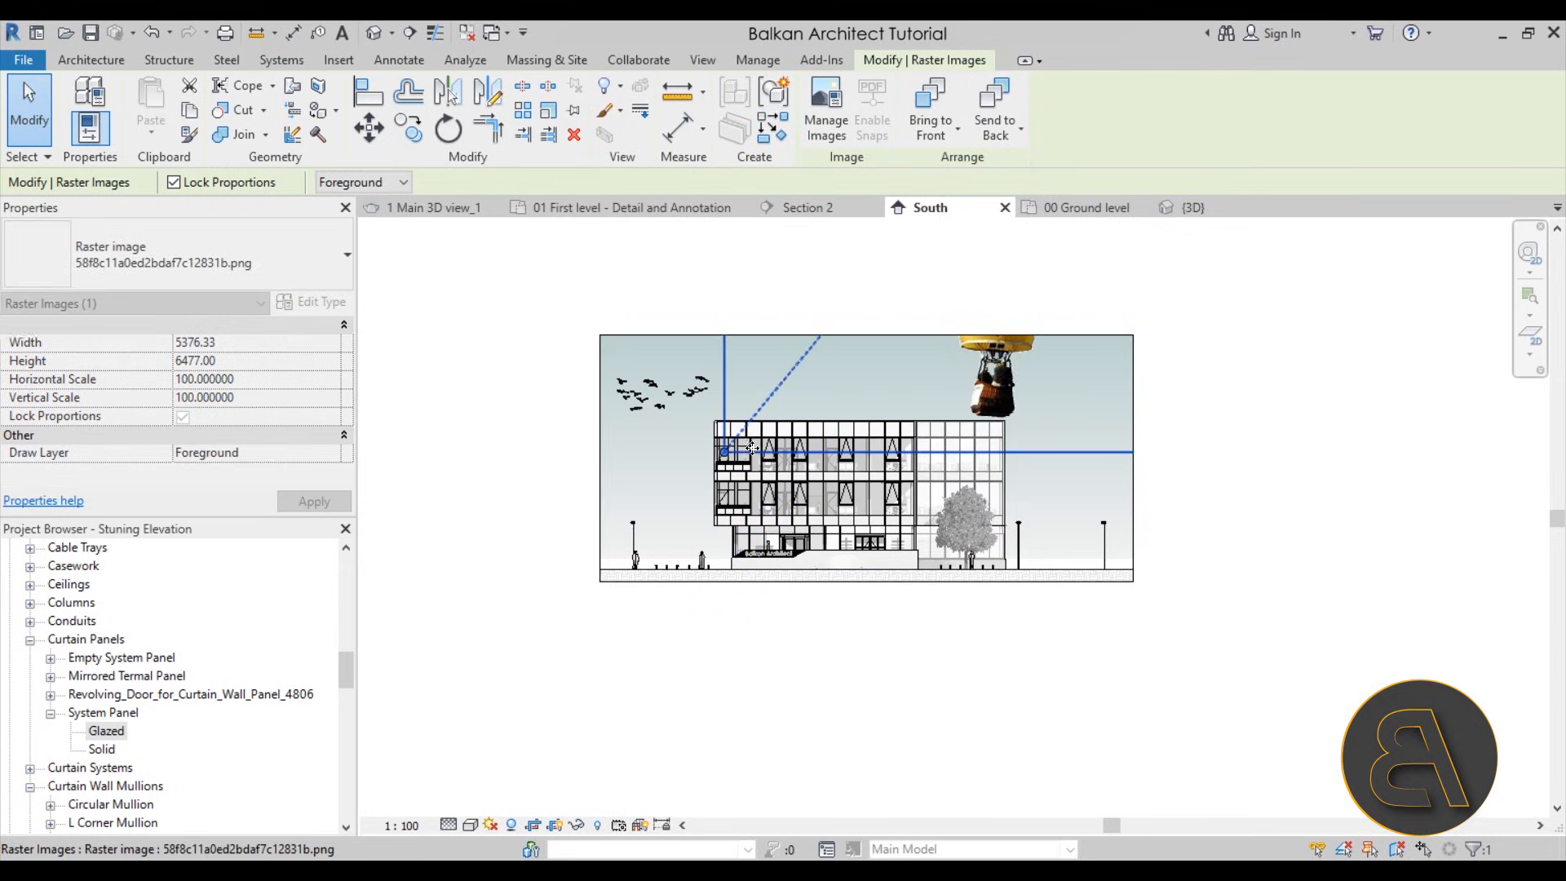
pyautogui.moveTo(733, 460); pyautogui.dragTo(833, 447)
pyautogui.press('Escape')
# Turn off Crop View for the South elevation so the whole balloon image can be reached
pyautogui.click(600, 458)
pyautogui.click(423, 466)
pyautogui.scroll(-5, 247, 416)
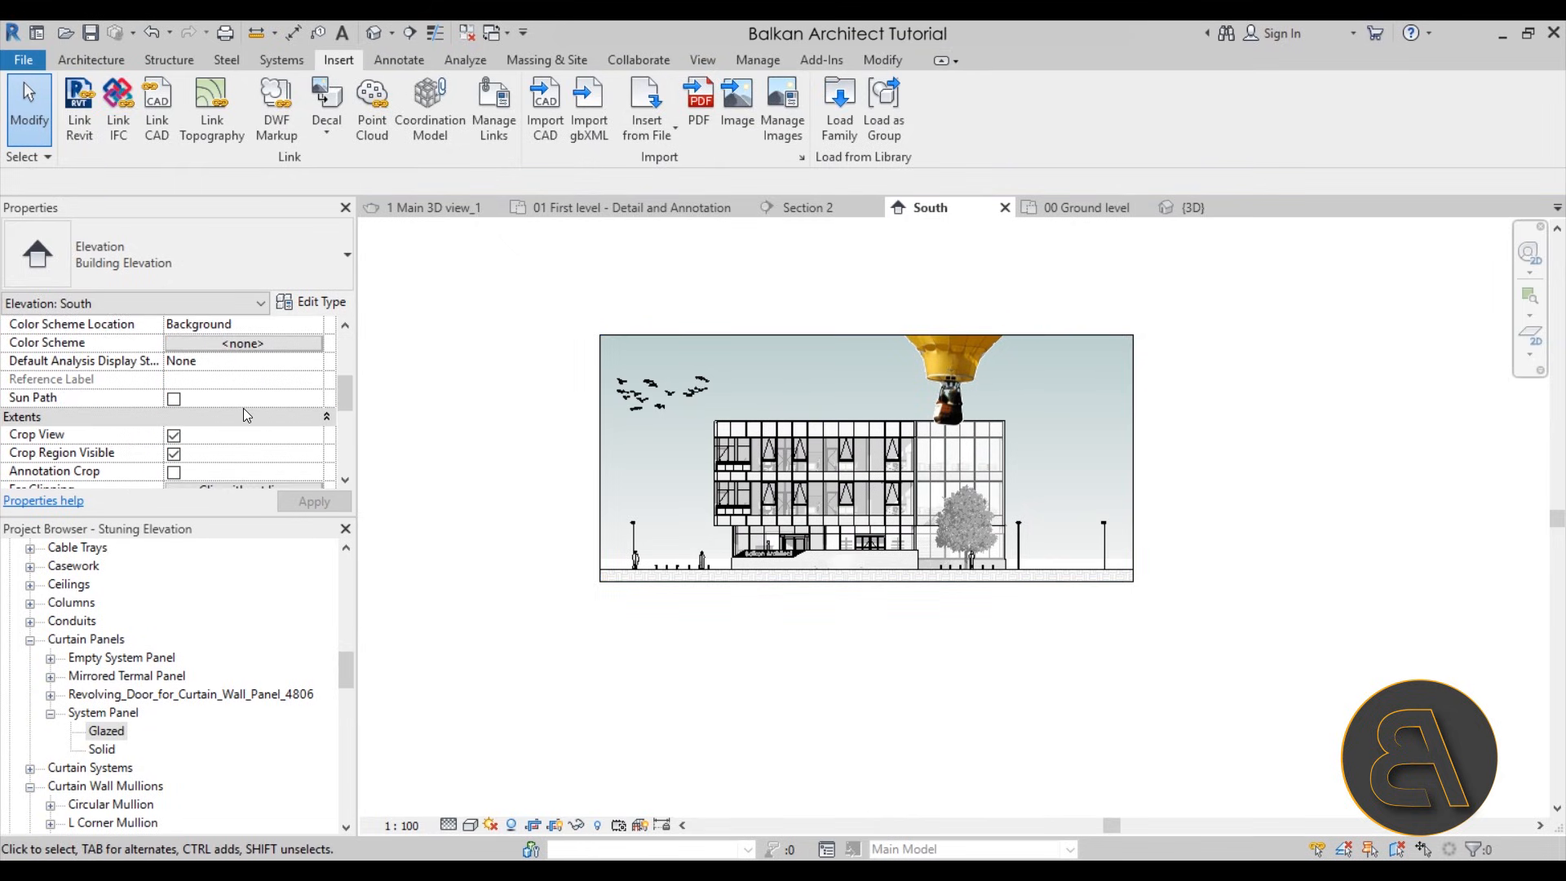
pyautogui.click(173, 380)
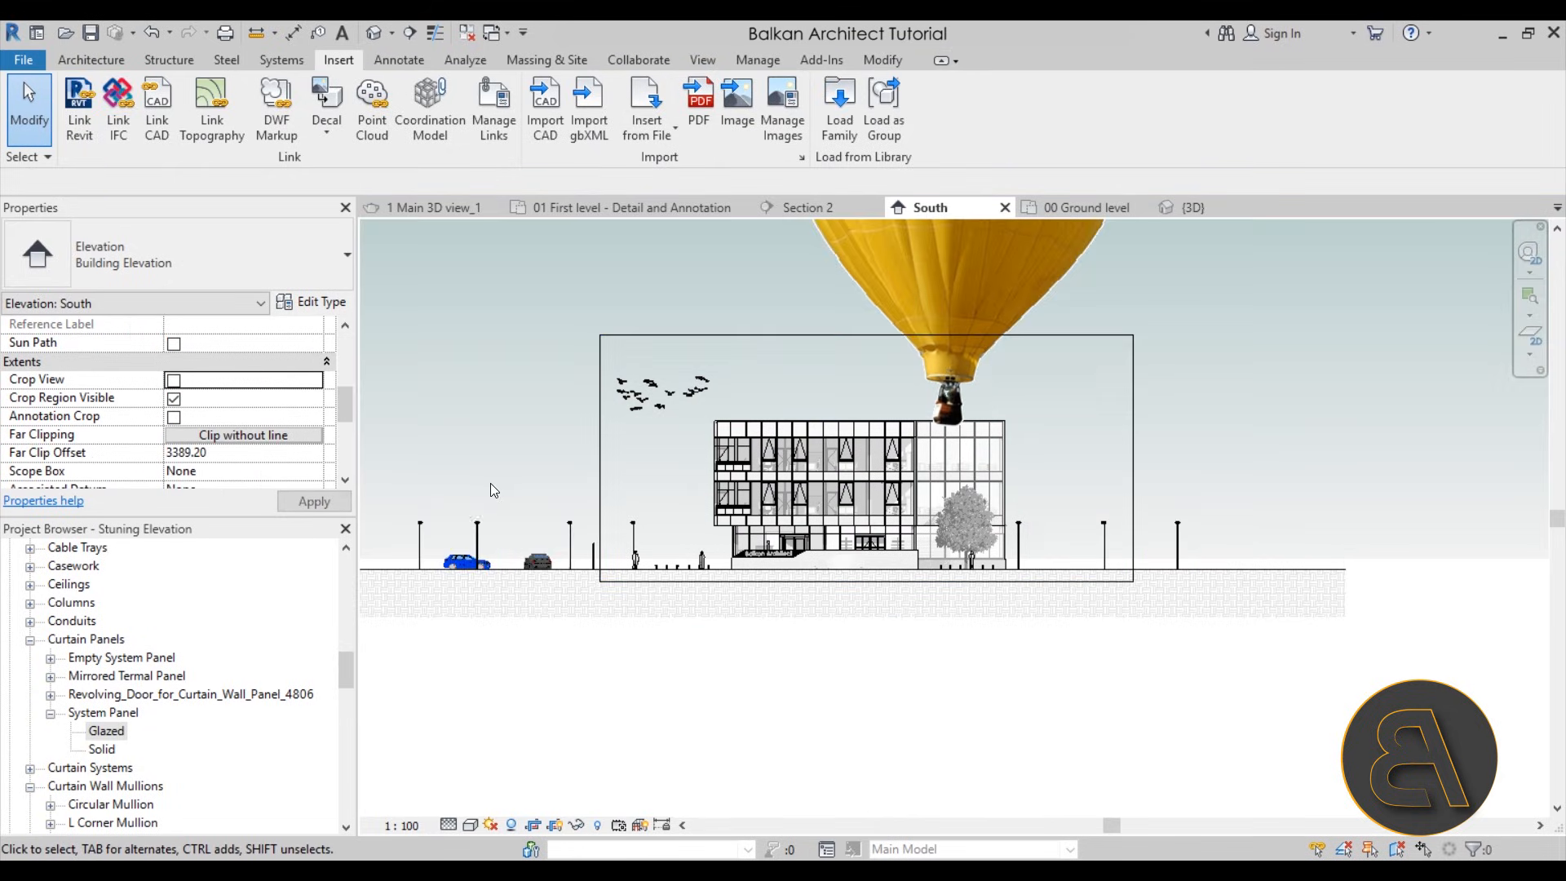
# Move the hot-air balloon image down in front of the building, undoing the stray change made along the way
pyautogui.click(938, 404)
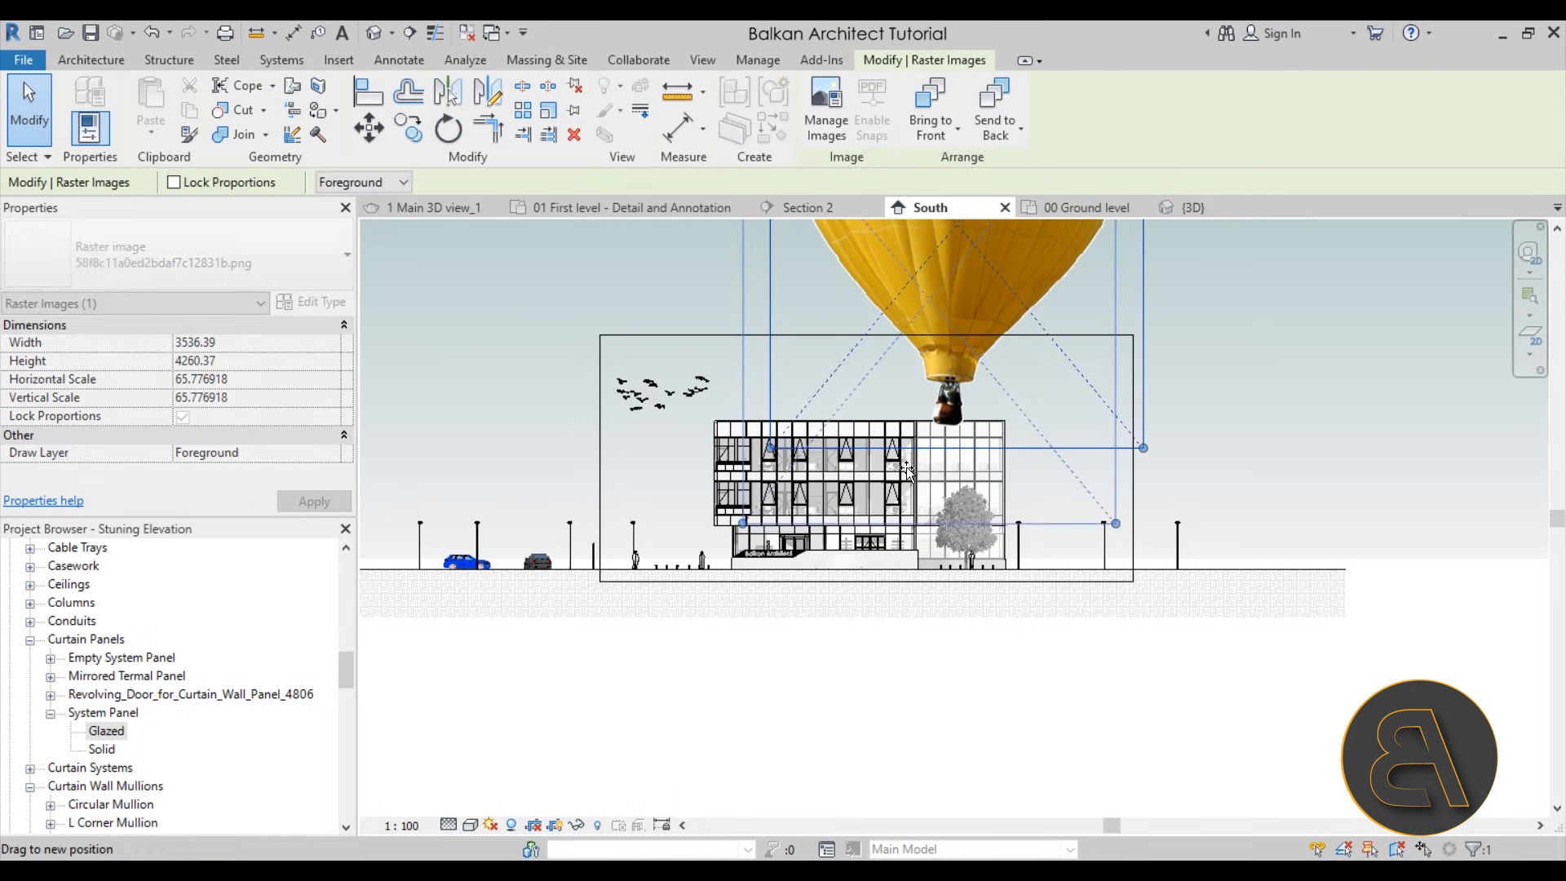
pyautogui.moveTo(907, 467); pyautogui.dragTo(881, 540)
pyautogui.click(791, 422)
pyautogui.moveTo(792, 430); pyautogui.dragTo(715, 396)
pyautogui.click(147, 36)
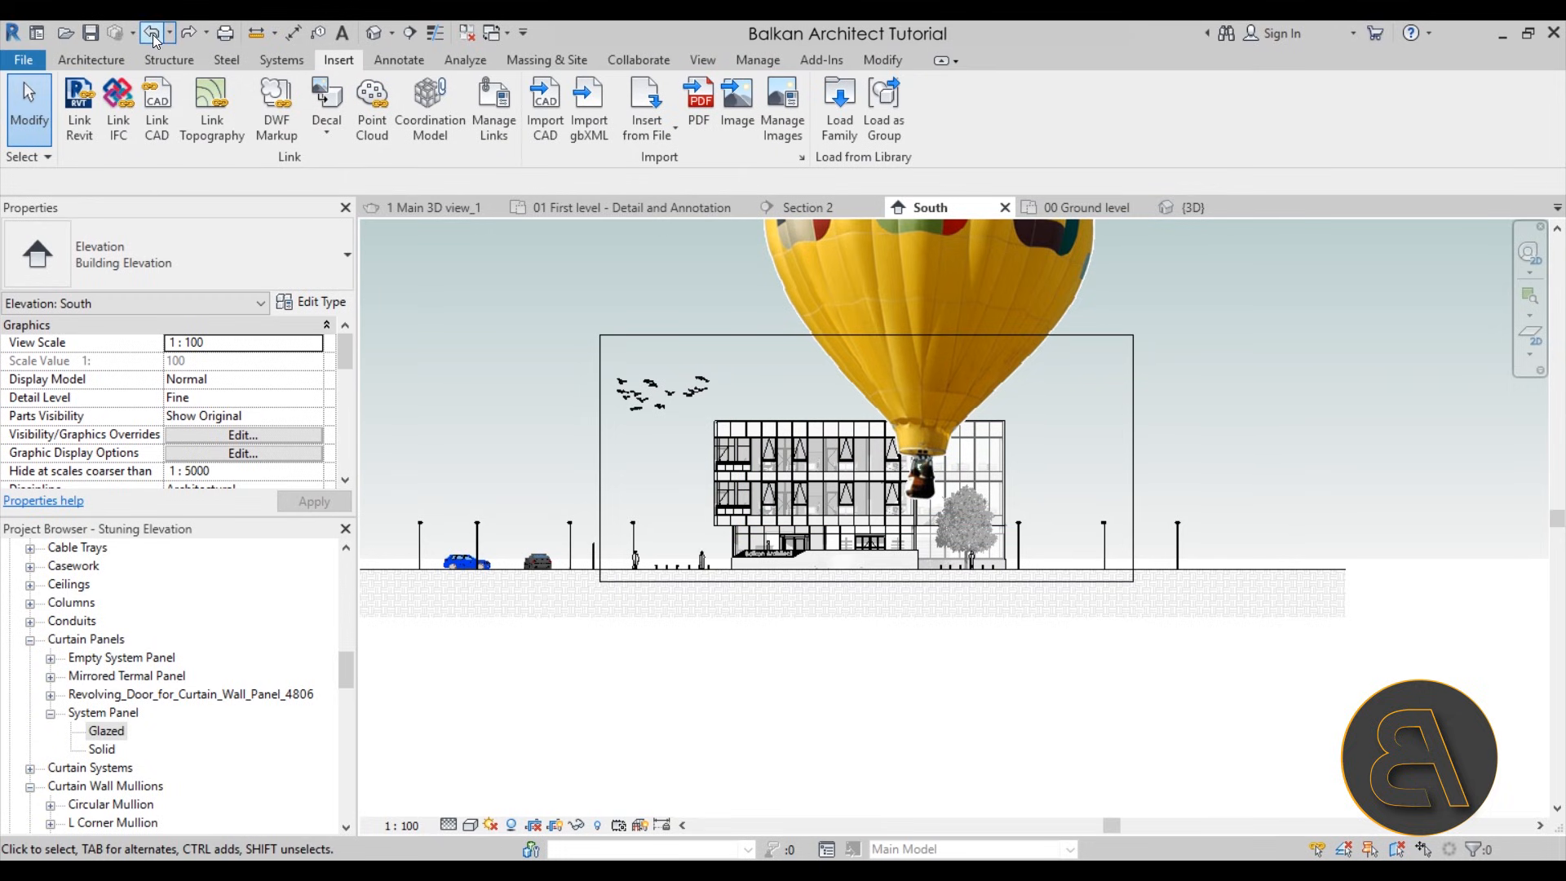
pyautogui.moveTo(933, 430); pyautogui.dragTo(860, 496)
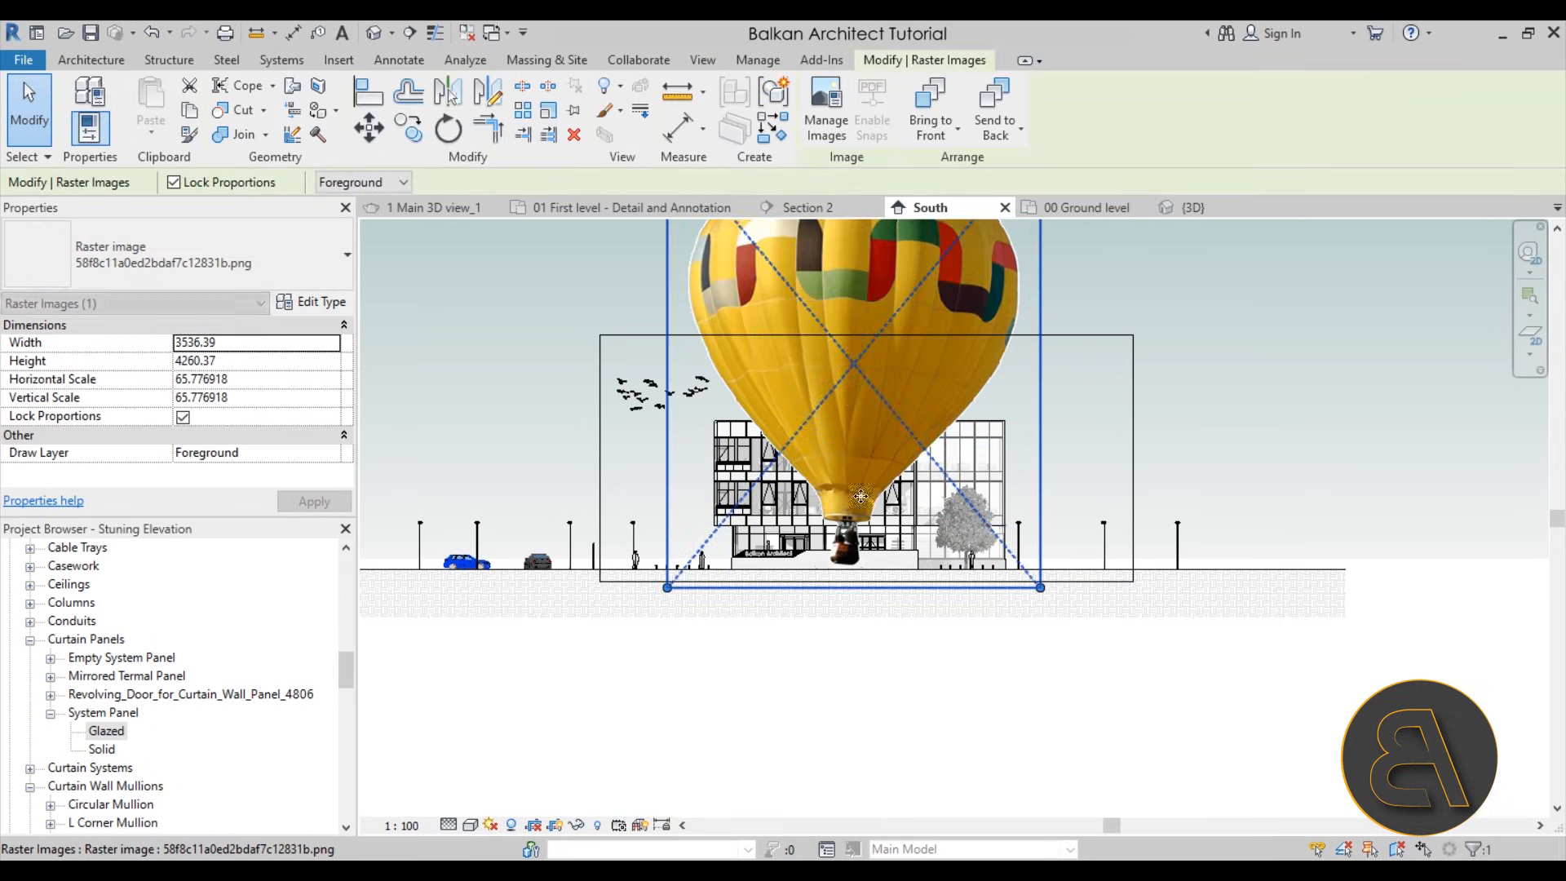
# Scale the balloon image down proportionally to about 761 wide and position it in the sky right of the building, inside the crop frame
pyautogui.scroll(-2, 860, 496)
pyautogui.moveTo(708, 239); pyautogui.dragTo(983, 410)
pyautogui.moveTo(967, 503); pyautogui.dragTo(990, 430)
pyautogui.moveTo(1035, 484); pyautogui.dragTo(1017, 453)
pyautogui.scroll(2, 975, 414)
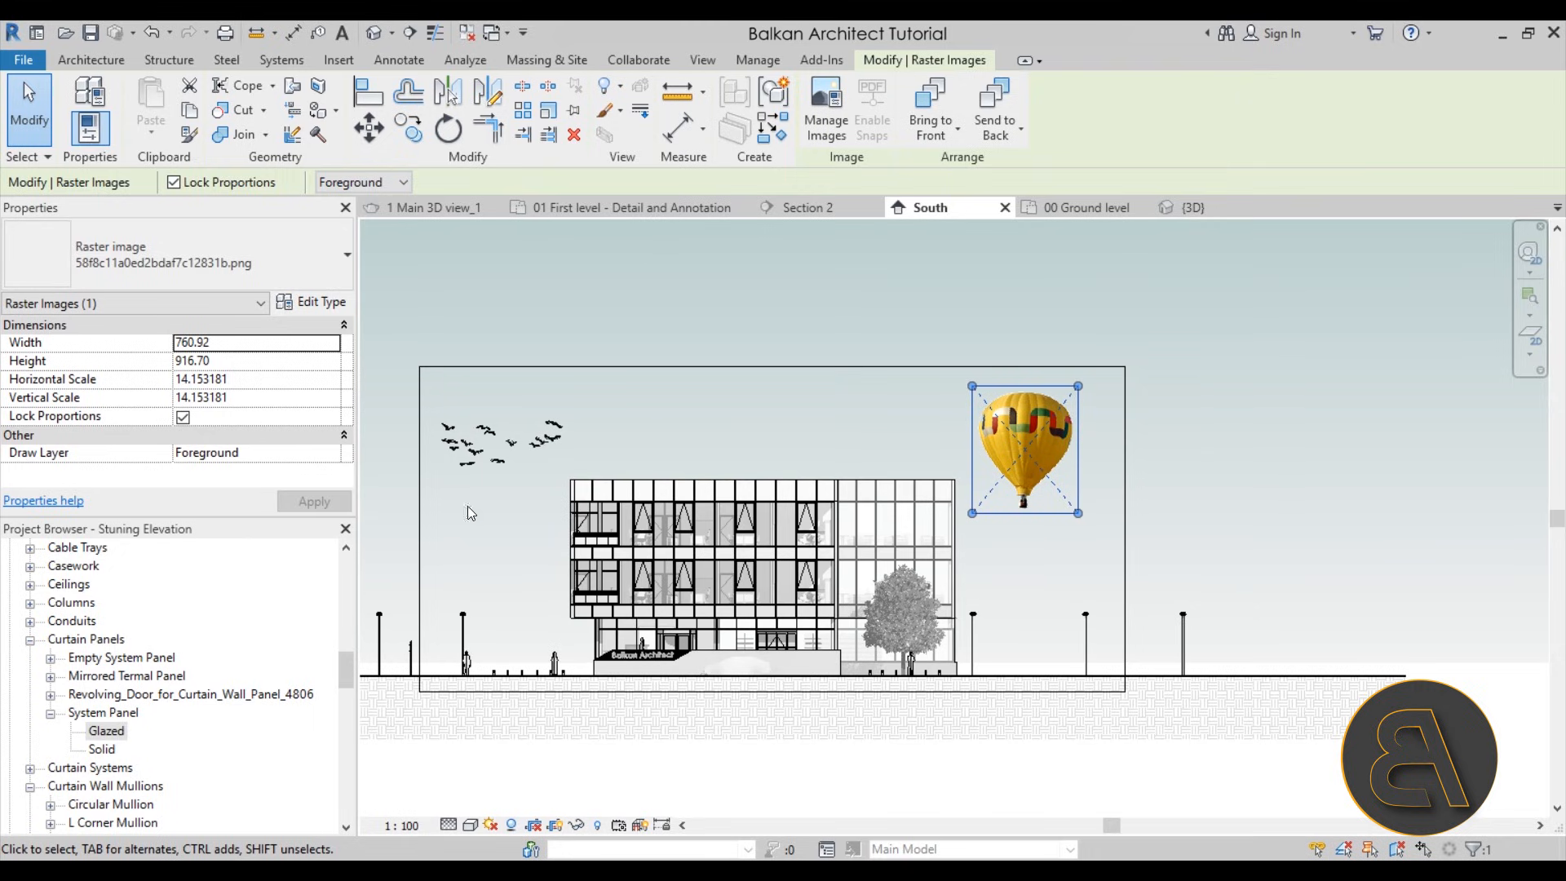
# Deselect the balloon and turn Crop View back on for the South elevation
pyautogui.click(535, 517)
pyautogui.scroll(-5, 223, 405)
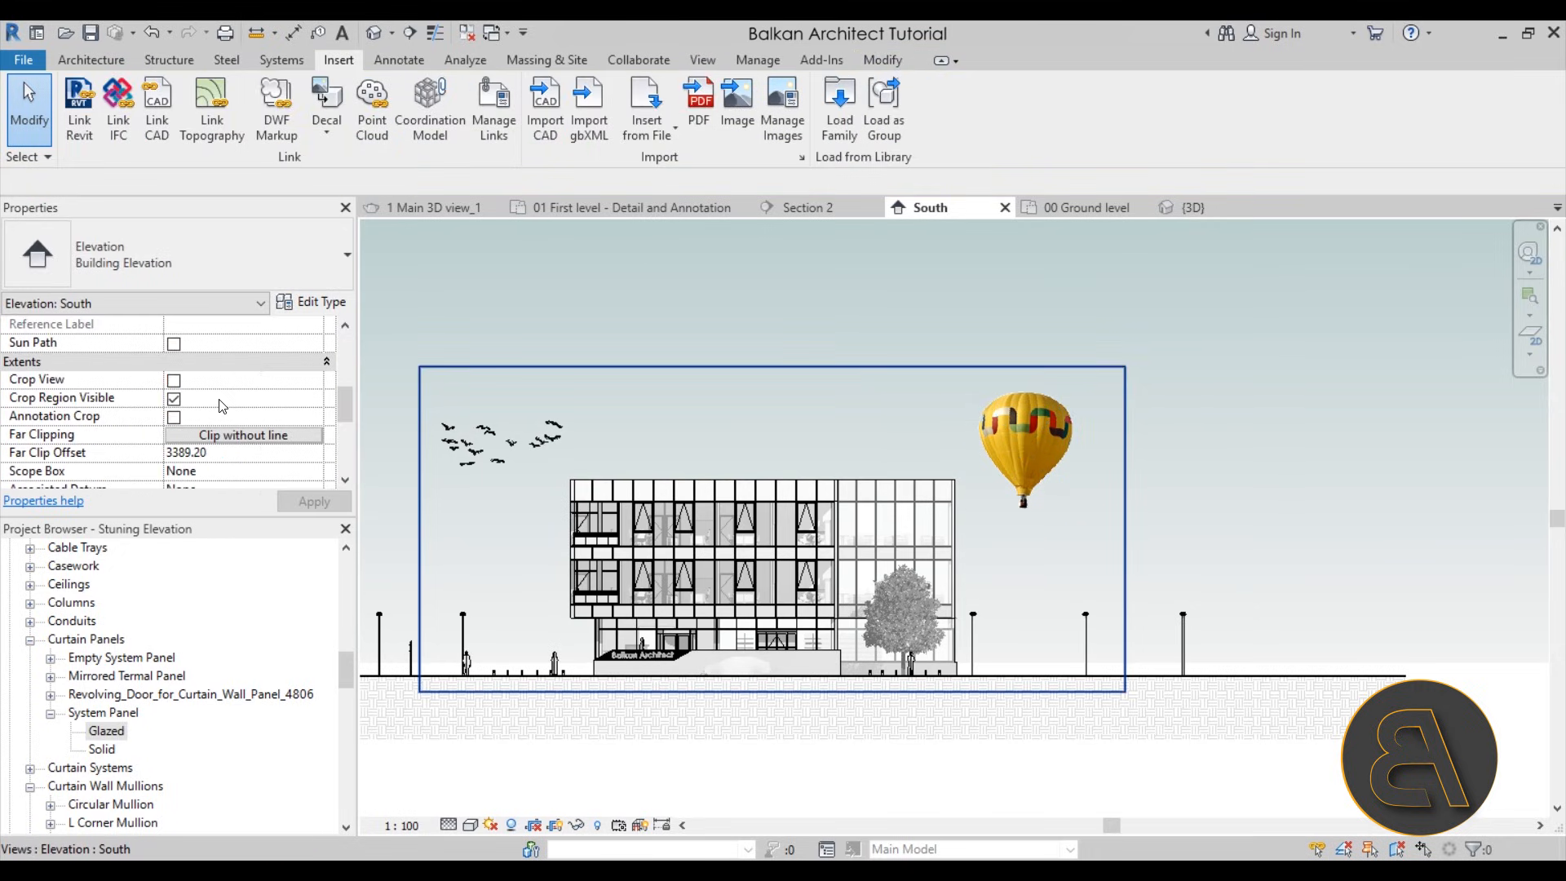
pyautogui.click(174, 380)
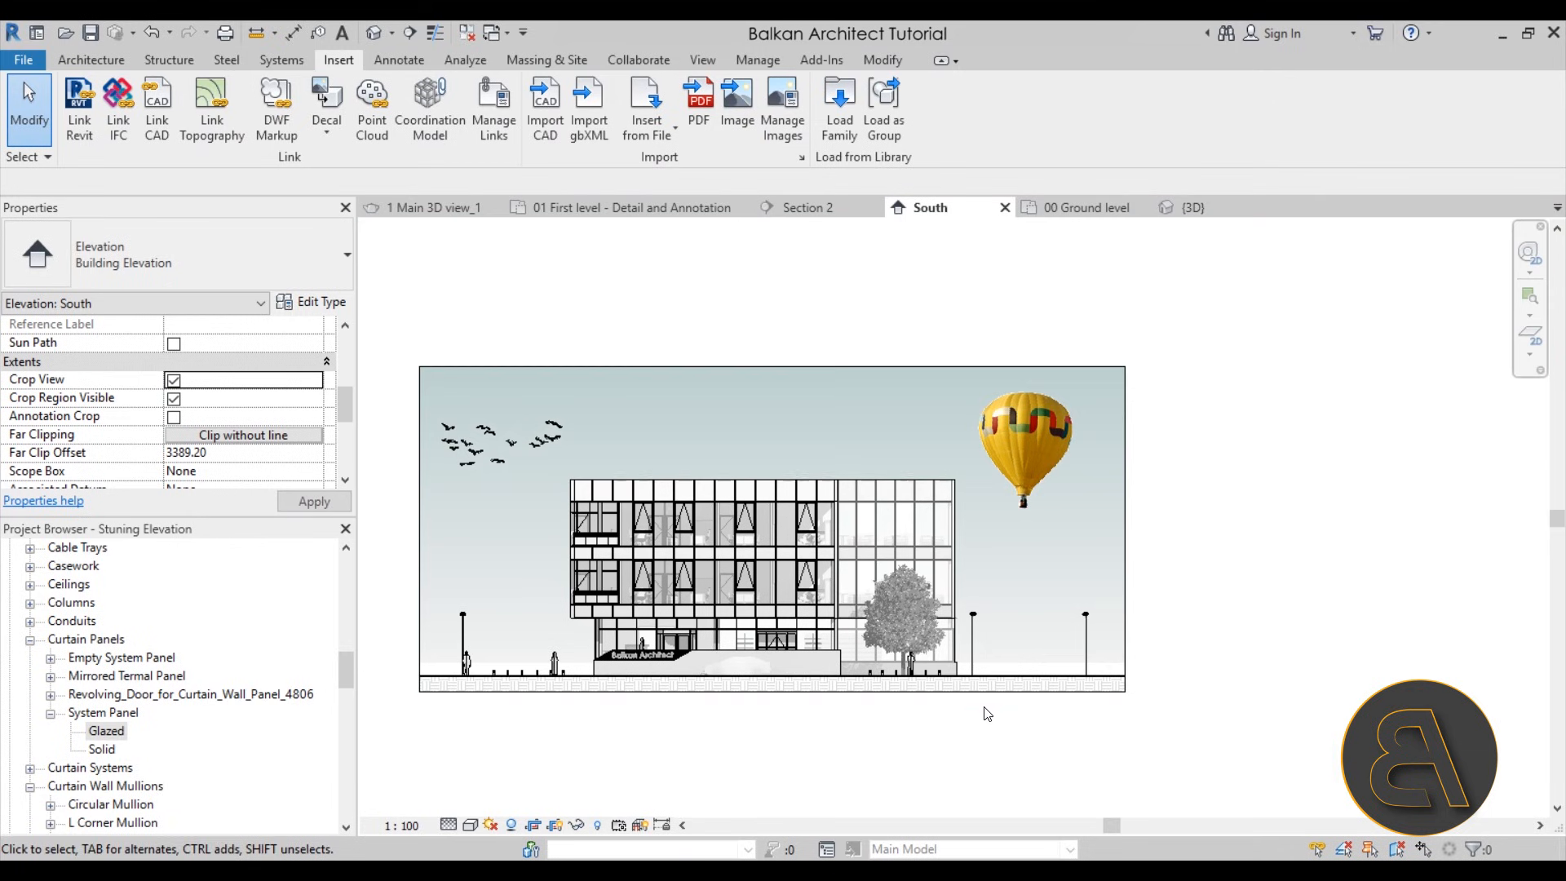
pyautogui.moveTo(709, 535); pyautogui.dragTo(764, 527, button='middle')
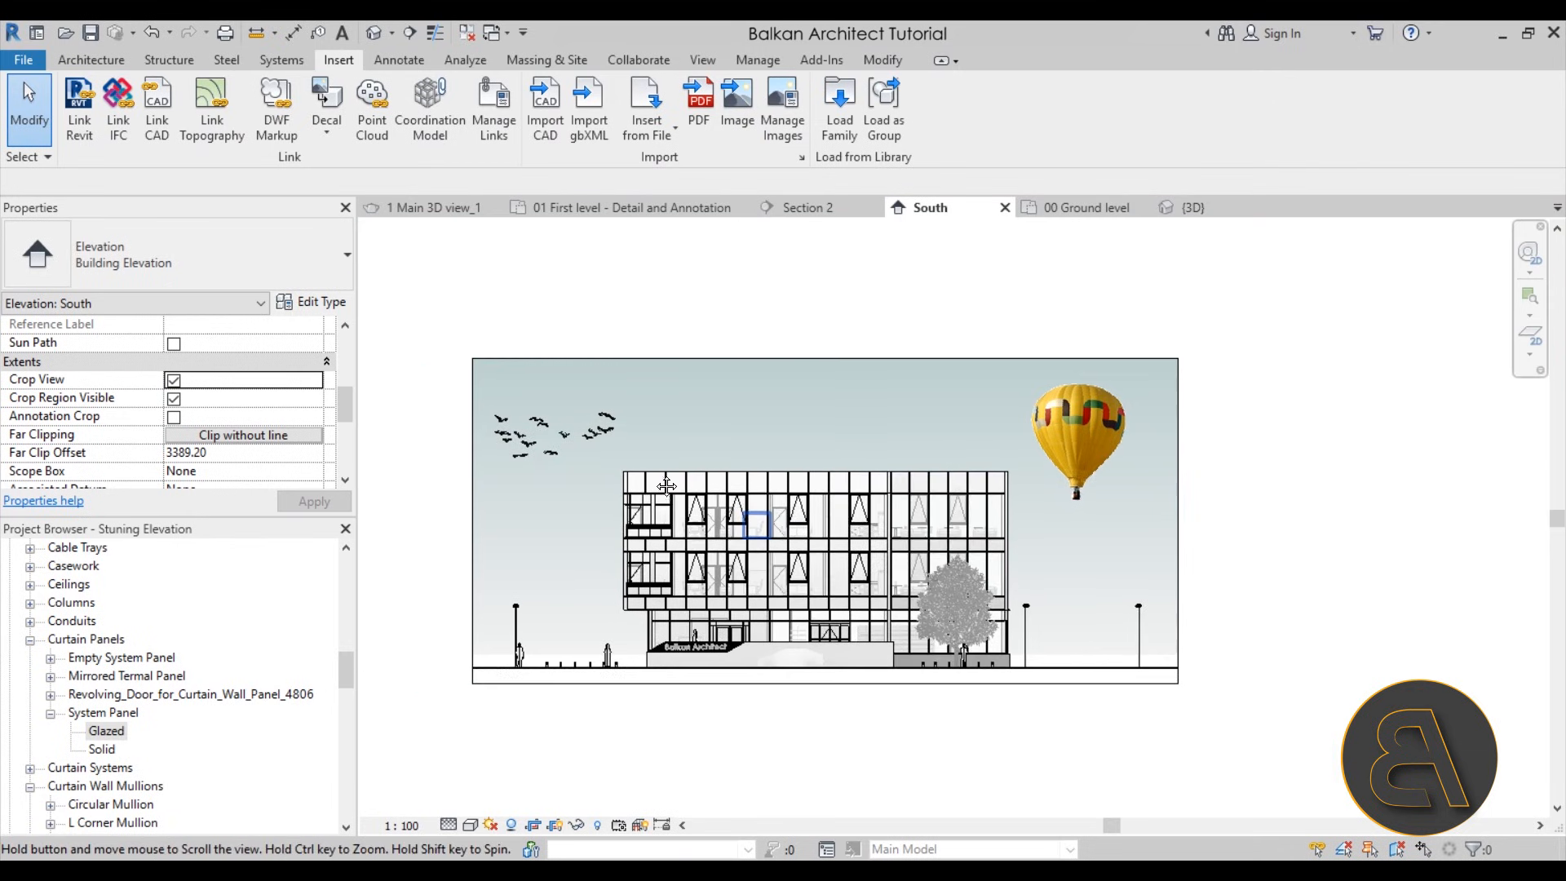
pyautogui.scroll(2, 657, 479)
pyautogui.moveTo(655, 491); pyautogui.dragTo(721, 466, button='middle')
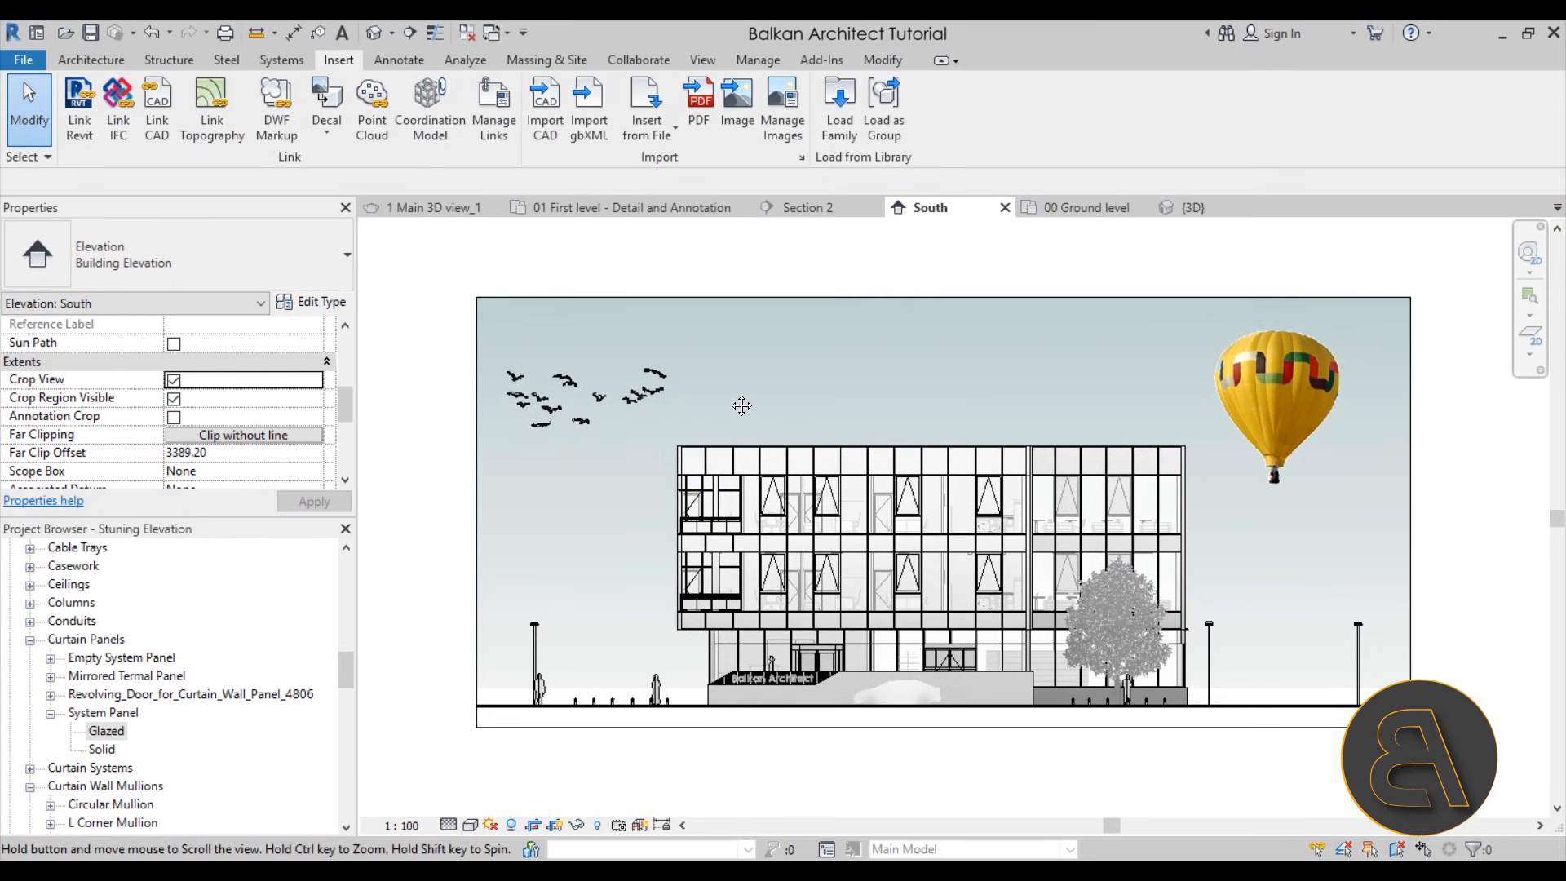
# Rotate the balloon image slightly clockwise and adjust its position in the sky above the building's right side
pyautogui.click(1270, 372)
pyautogui.moveTo(1271, 367); pyautogui.dragTo(1278, 351)
pyautogui.click(444, 132)
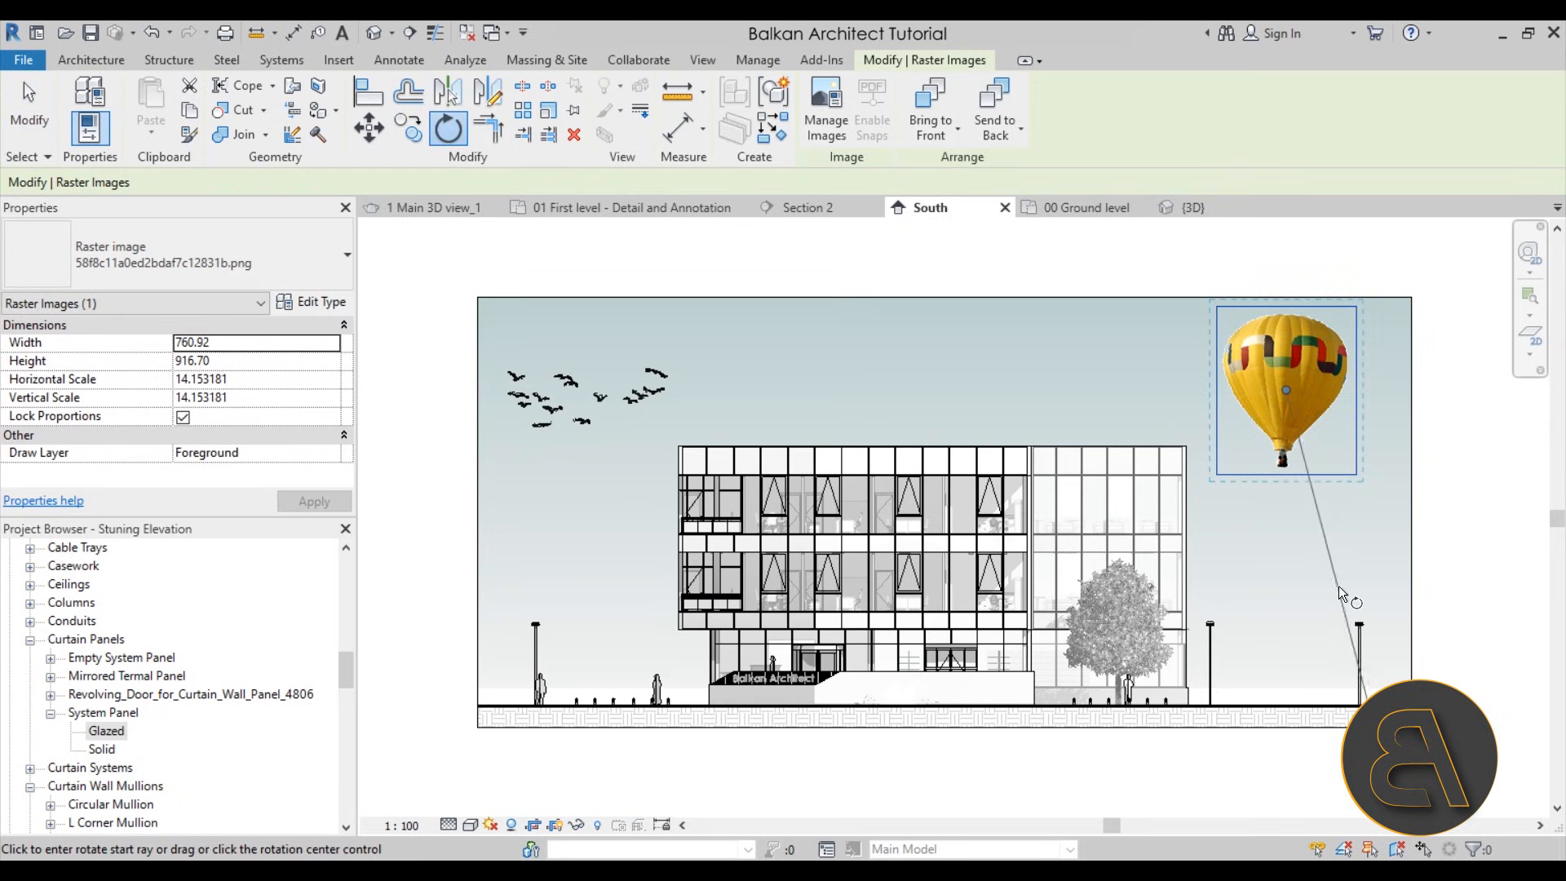
pyautogui.click(1340, 599)
pyautogui.click(1306, 593)
pyautogui.click(1084, 418)
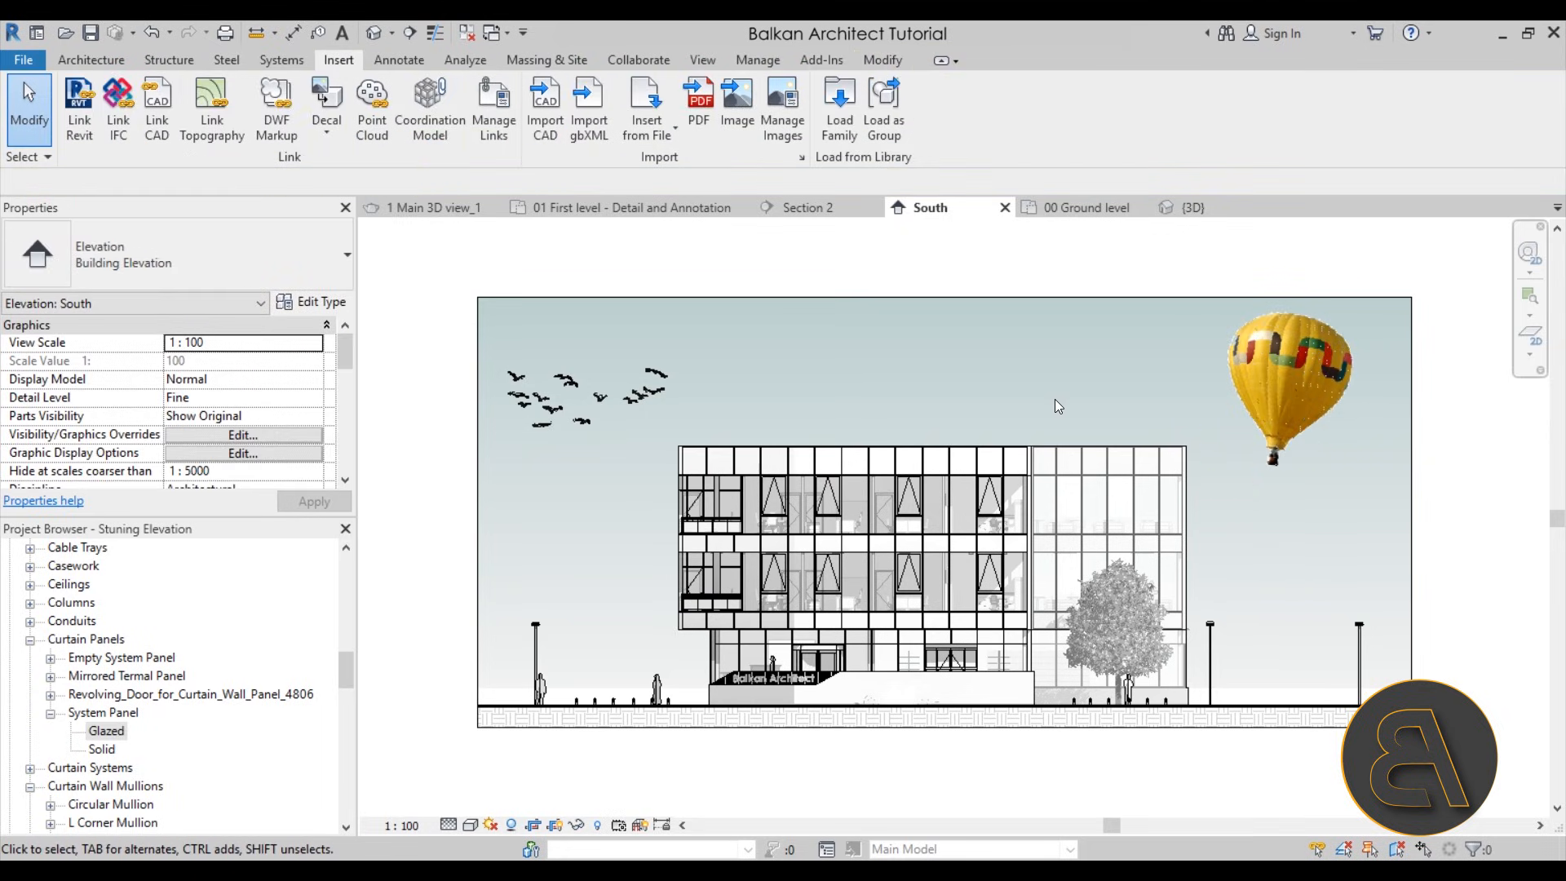
pyautogui.moveTo(1220, 384); pyautogui.dragTo(1208, 397)
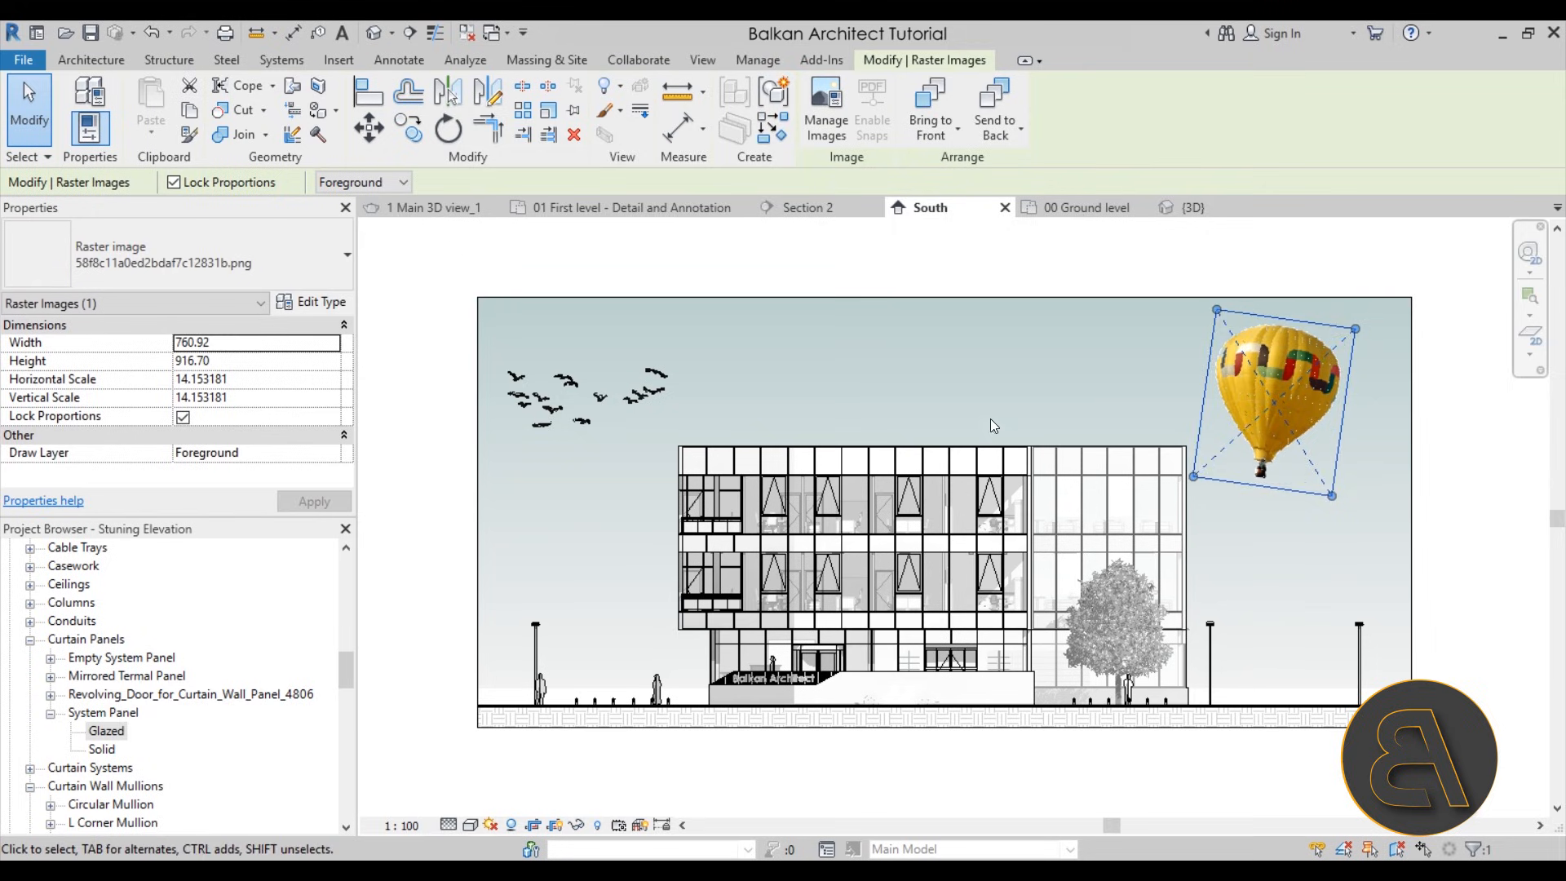
pyautogui.click(1068, 410)
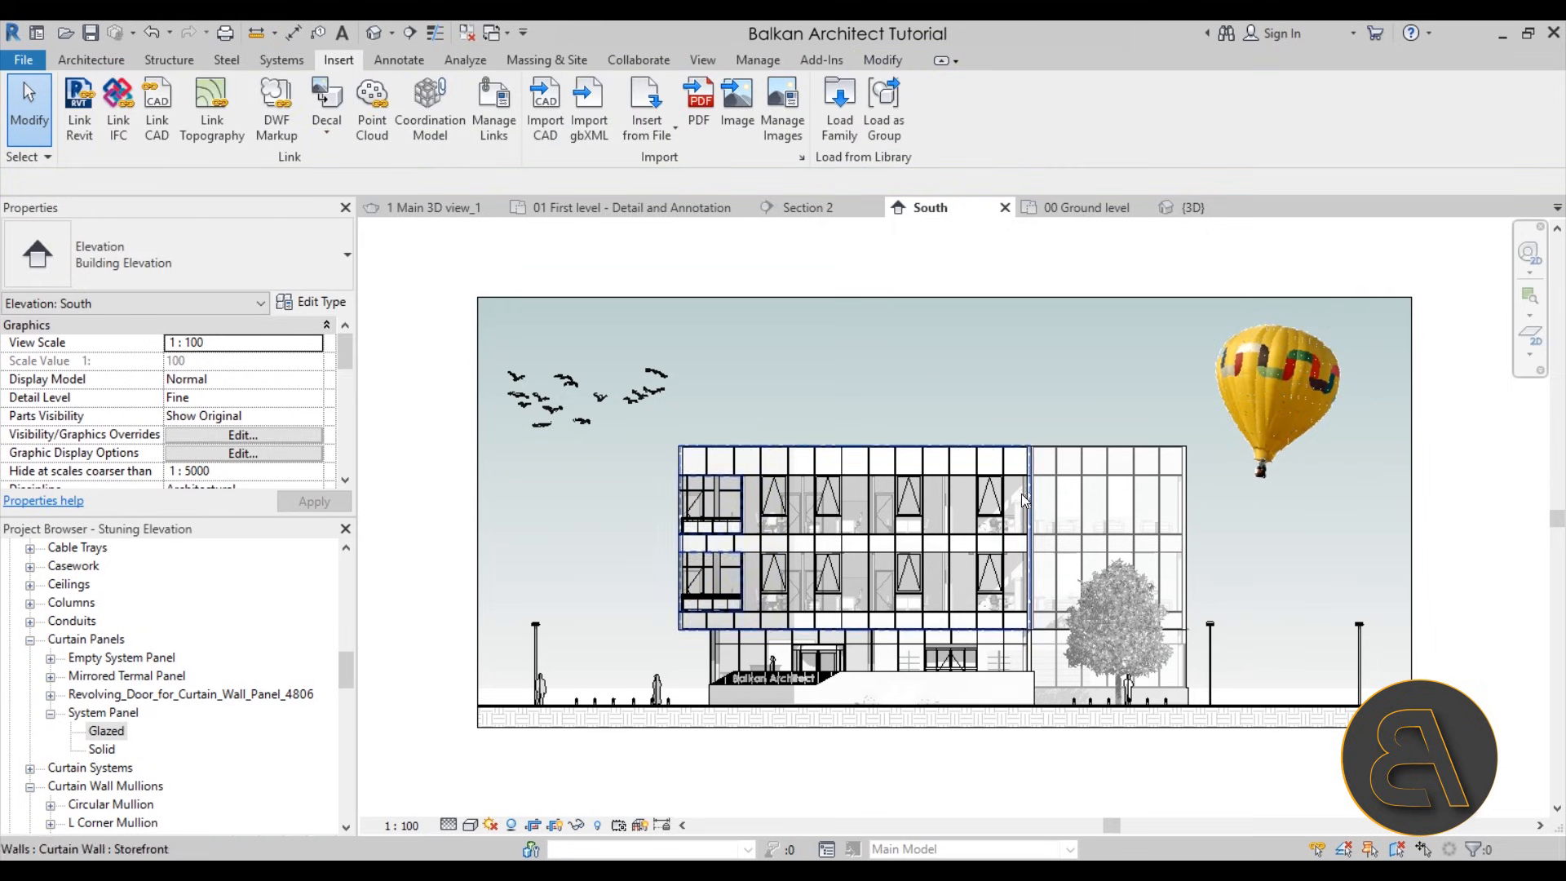
# Turn off Crop Region Visible to hide the frame around the South elevation
pyautogui.scroll(2, 947, 513)
pyautogui.moveTo(863, 524); pyautogui.dragTo(880, 526, button='middle')
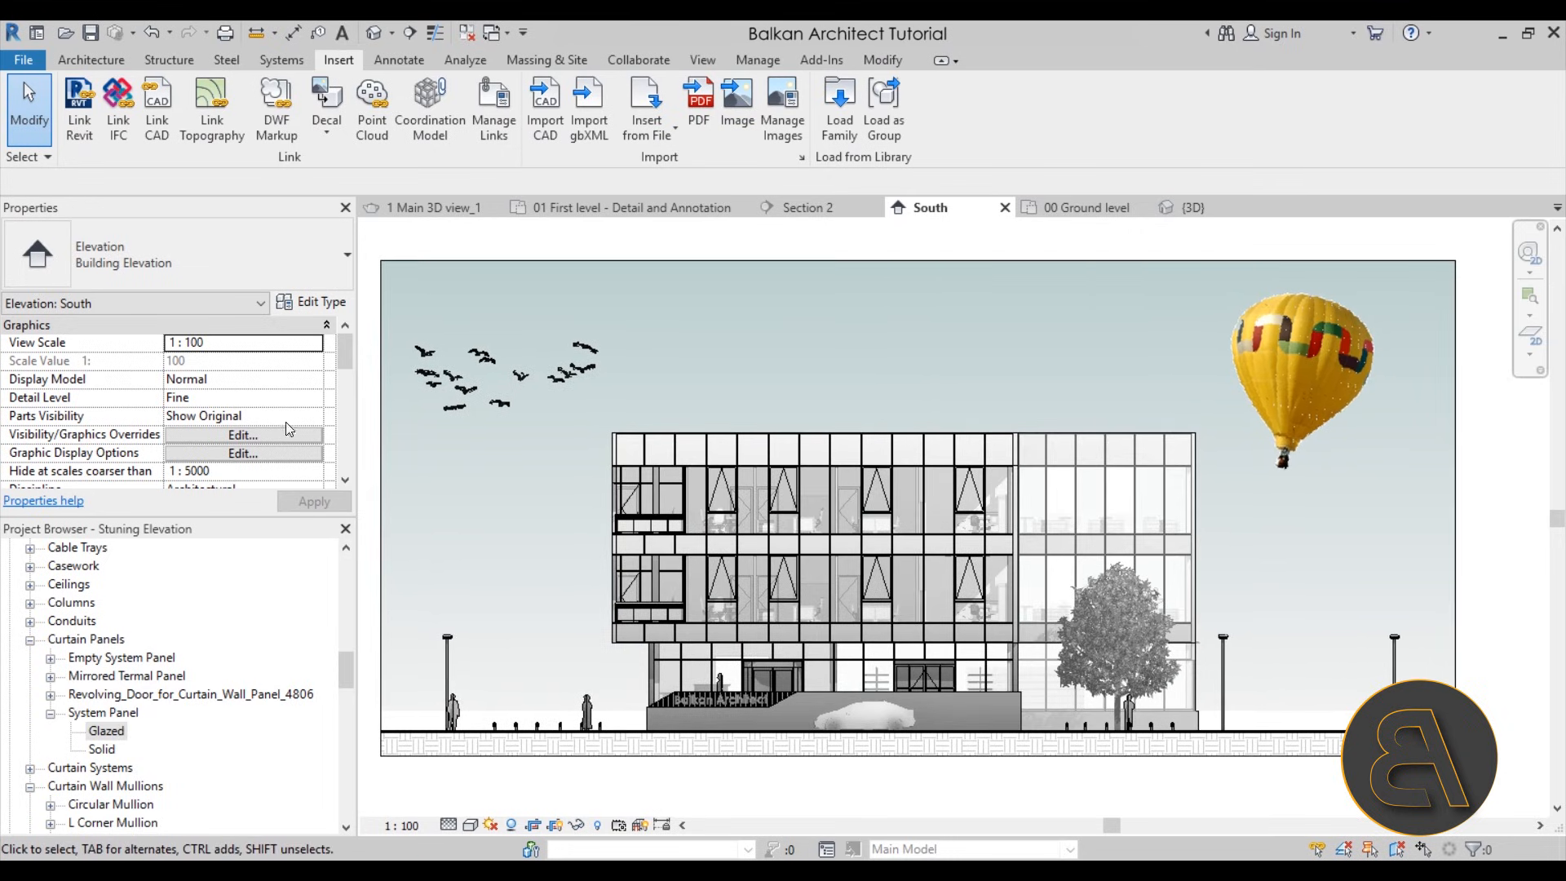
pyautogui.scroll(-3, 289, 429)
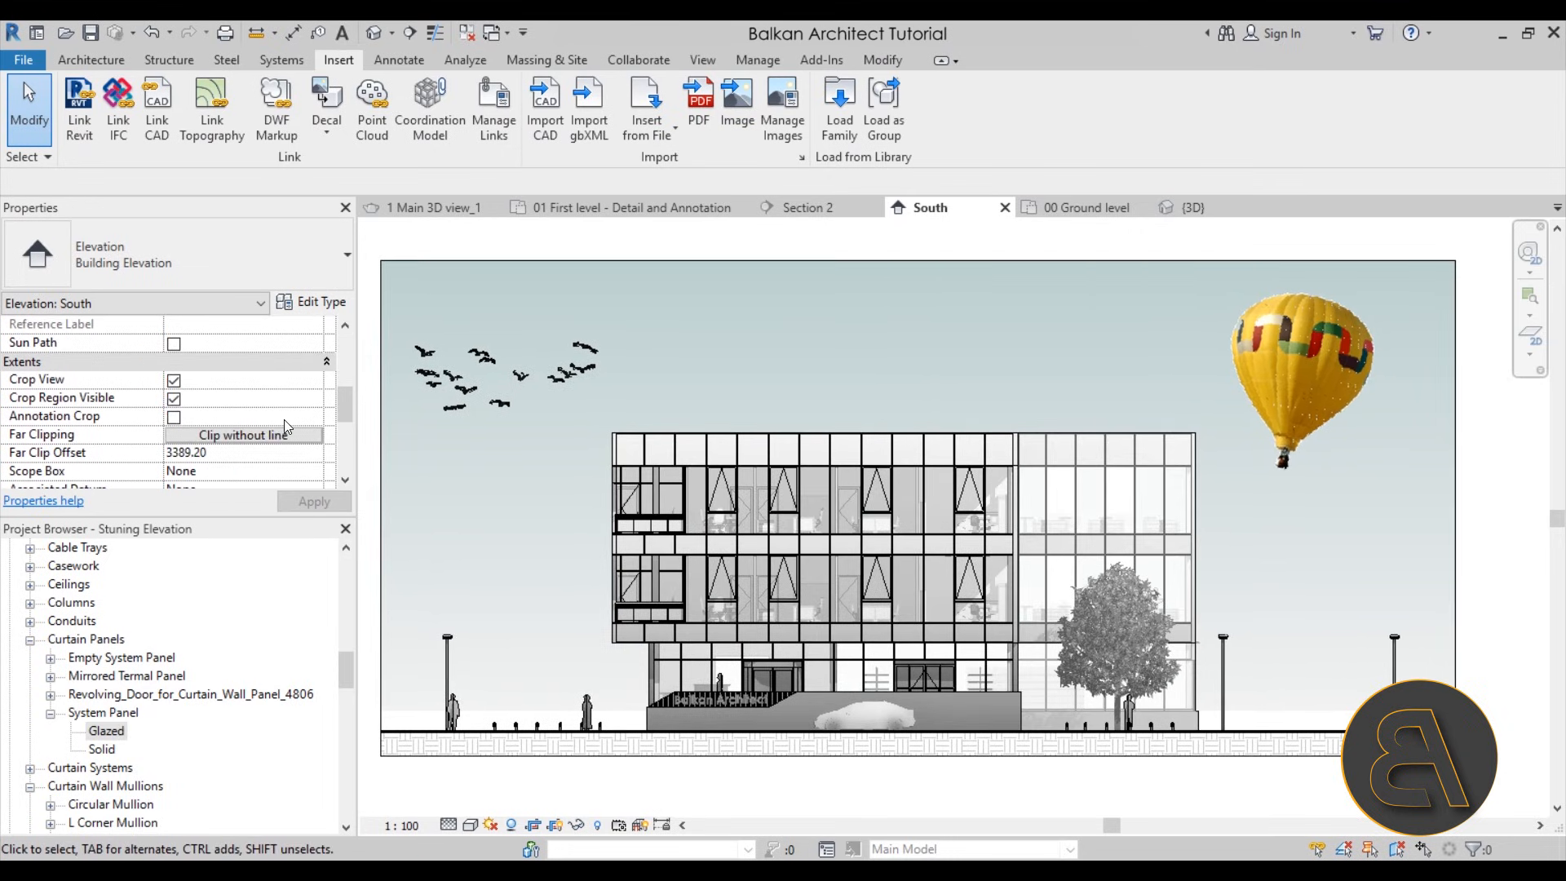
pyautogui.click(174, 398)
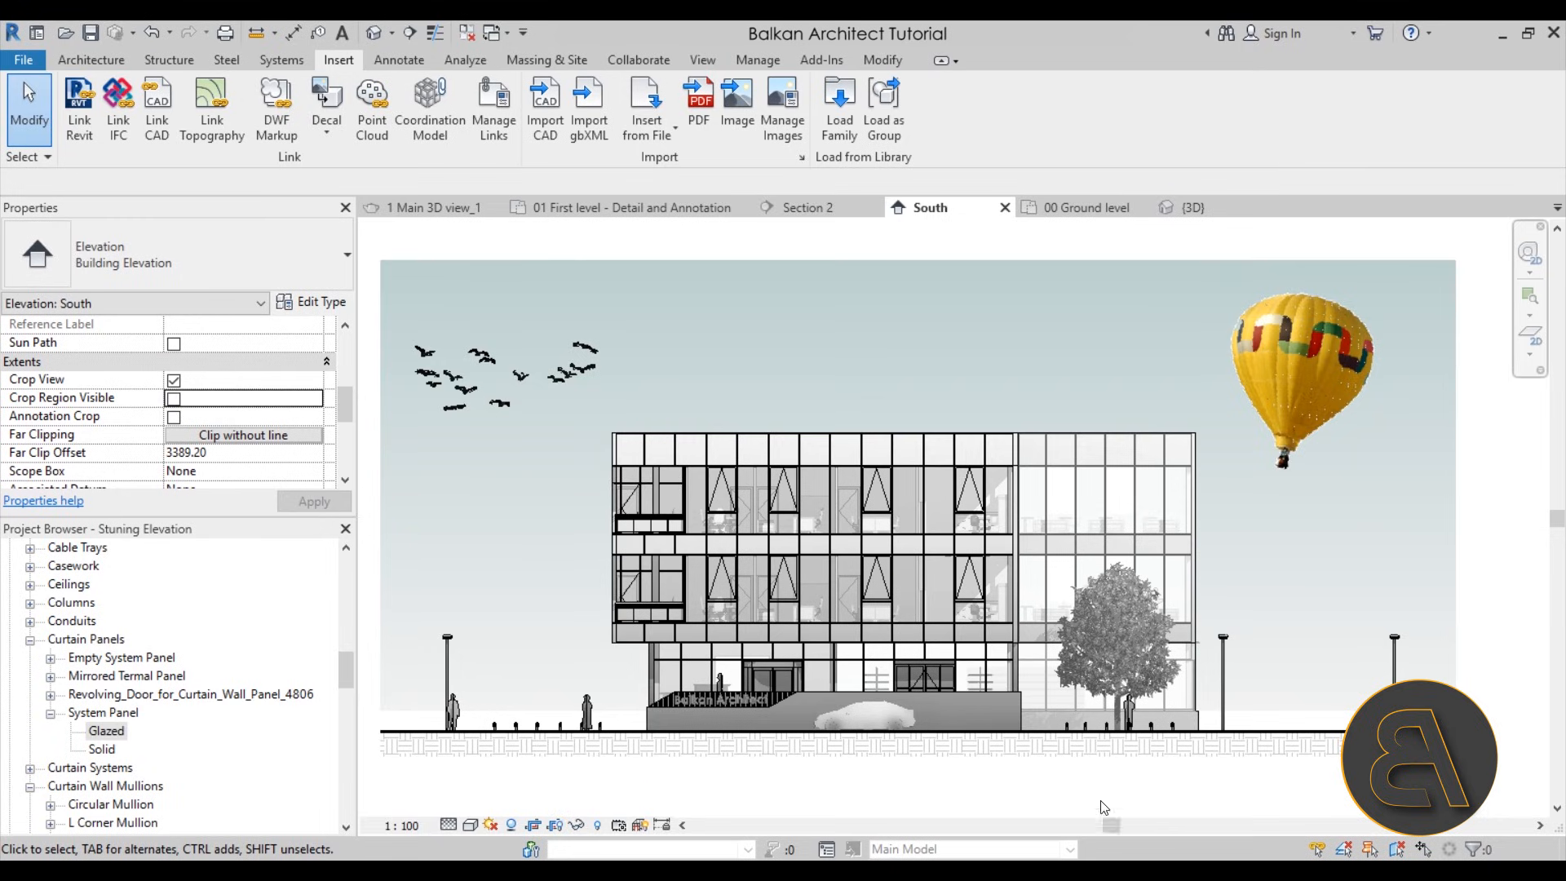